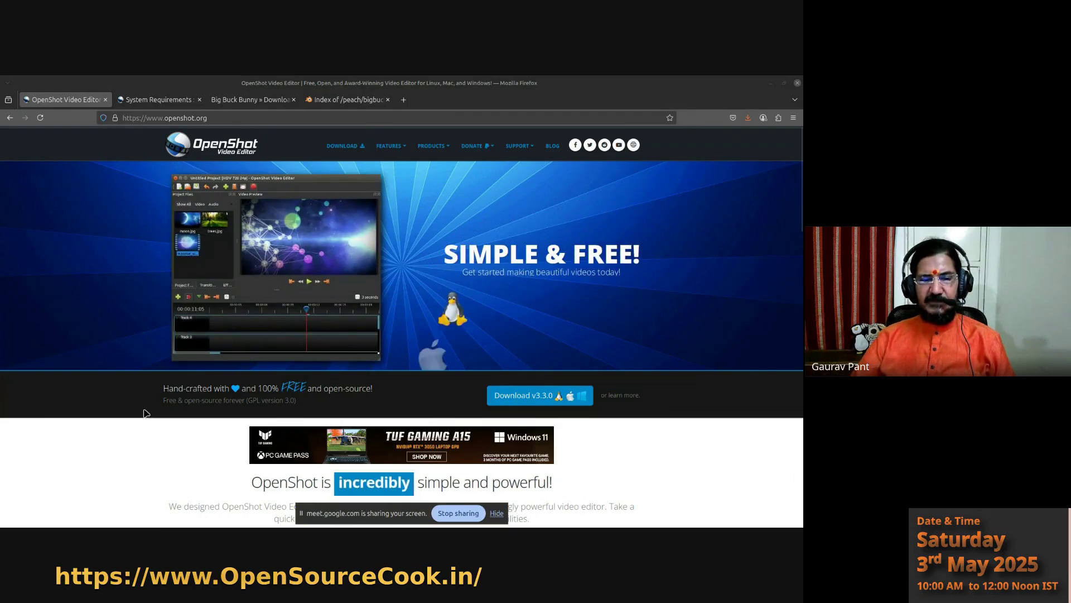
- Hide the screen-sharing notice, open the OpenShot v3.3.0 download page and display the Windows installer option
{"action": "left_click", "coordinate": [496, 514]}
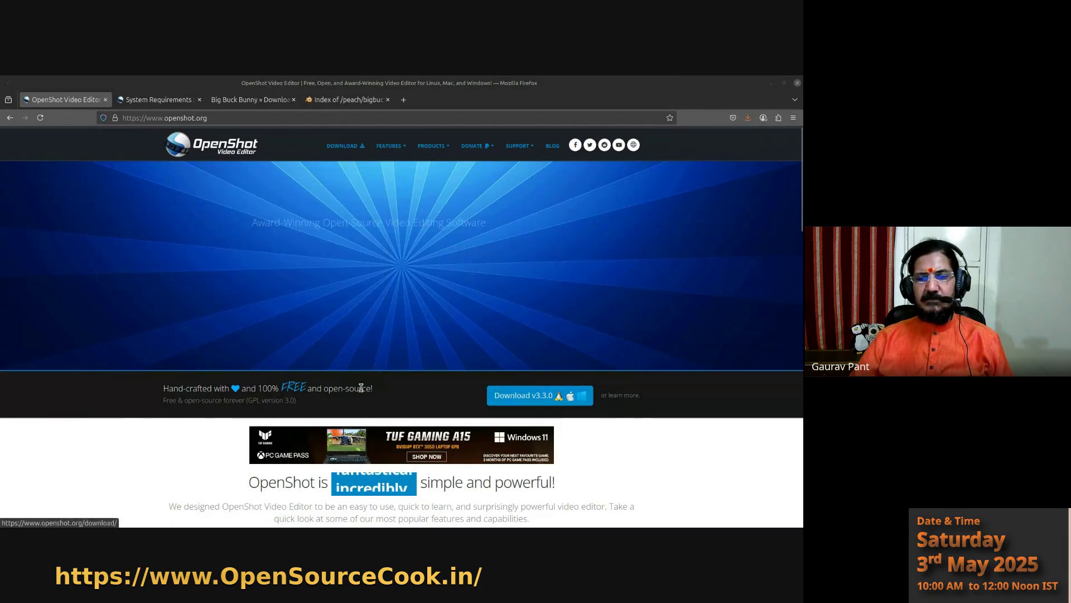
{"action": "left_click", "coordinate": [544, 397]}
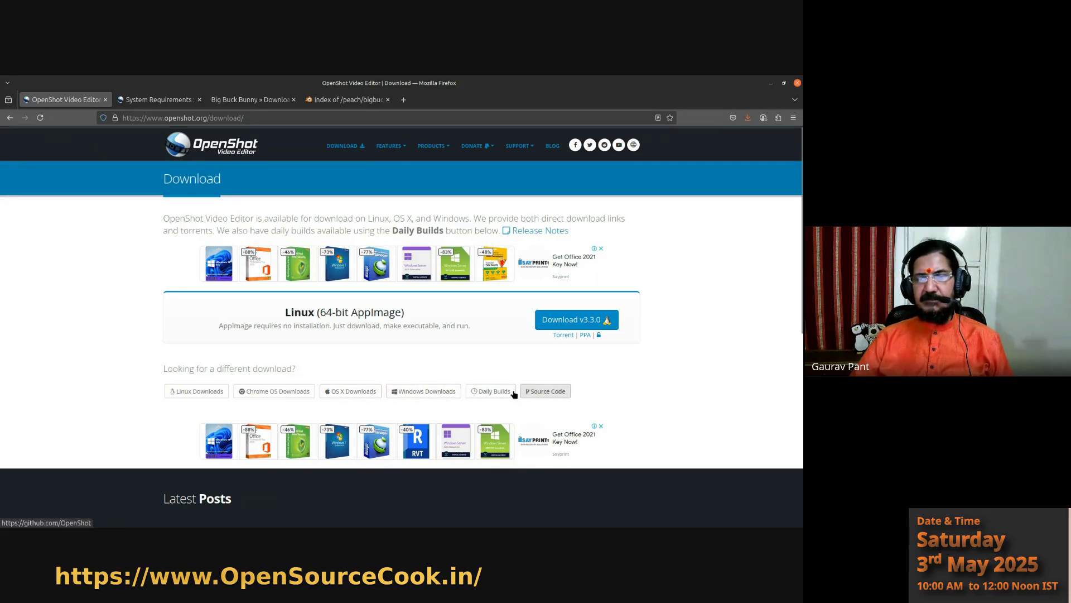
{"action": "left_click", "coordinate": [424, 391]}
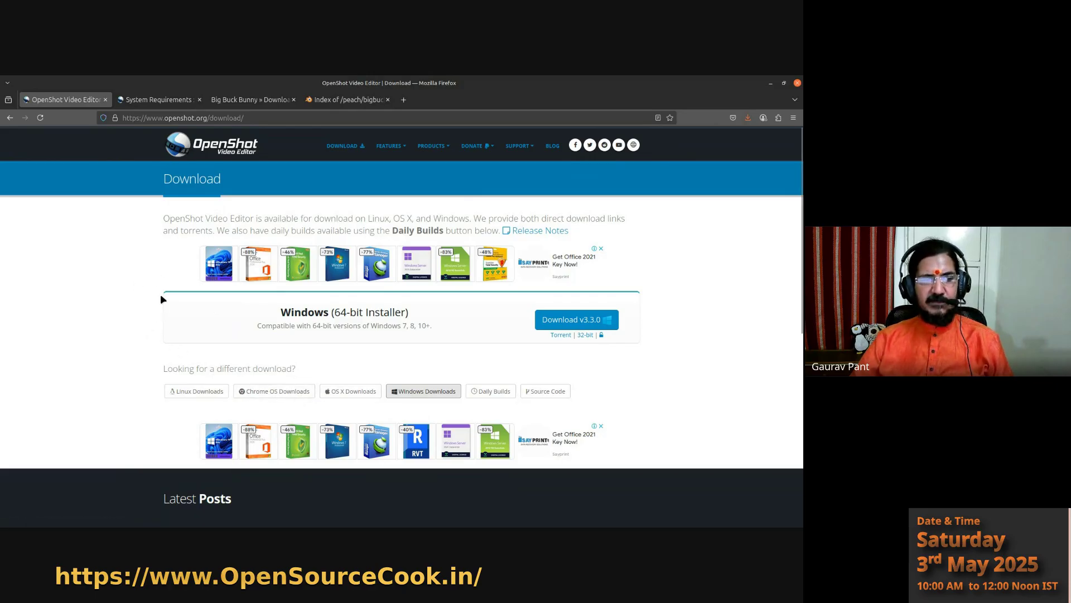
- Review OpenShot's minimum system requirements and the Big Buck Bunny download page, and return to the OpenShot download page
{"action": "left_click", "coordinate": [166, 101]}
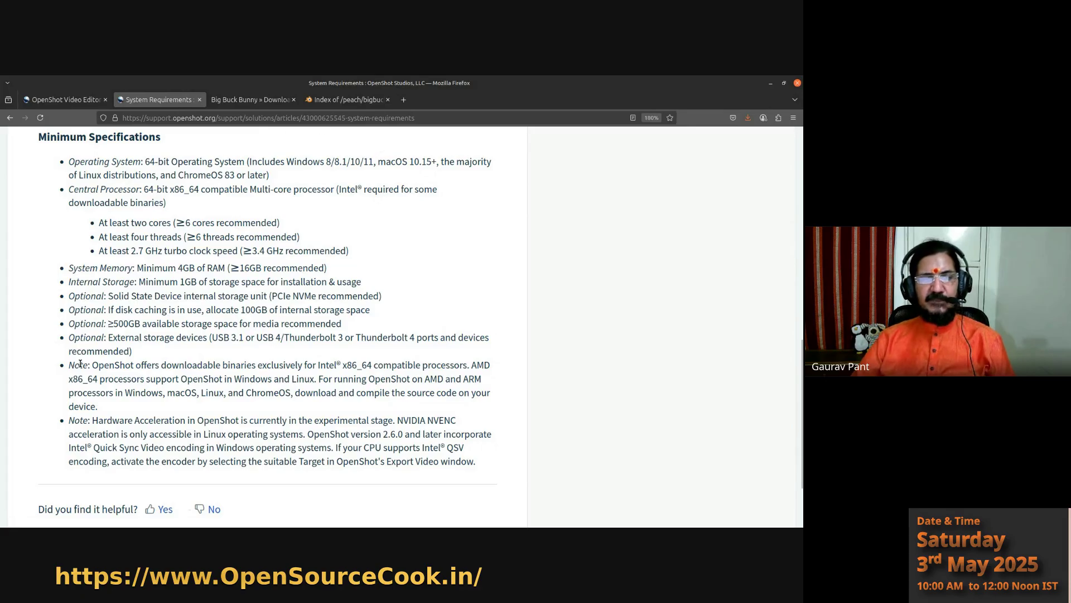
{"action": "left_click", "coordinate": [66, 102]}
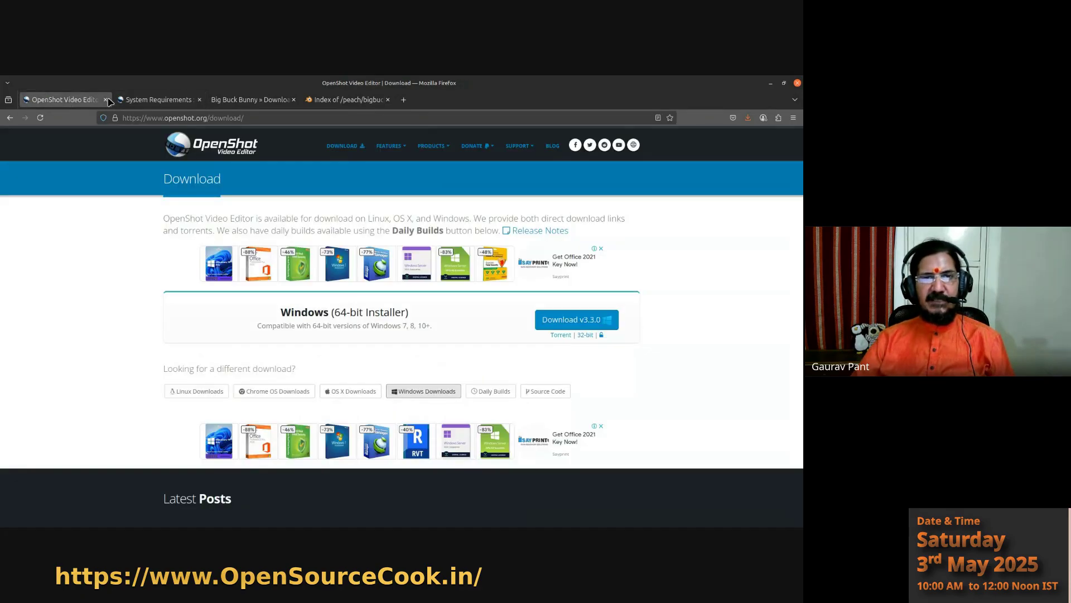
{"action": "left_click", "coordinate": [247, 101]}
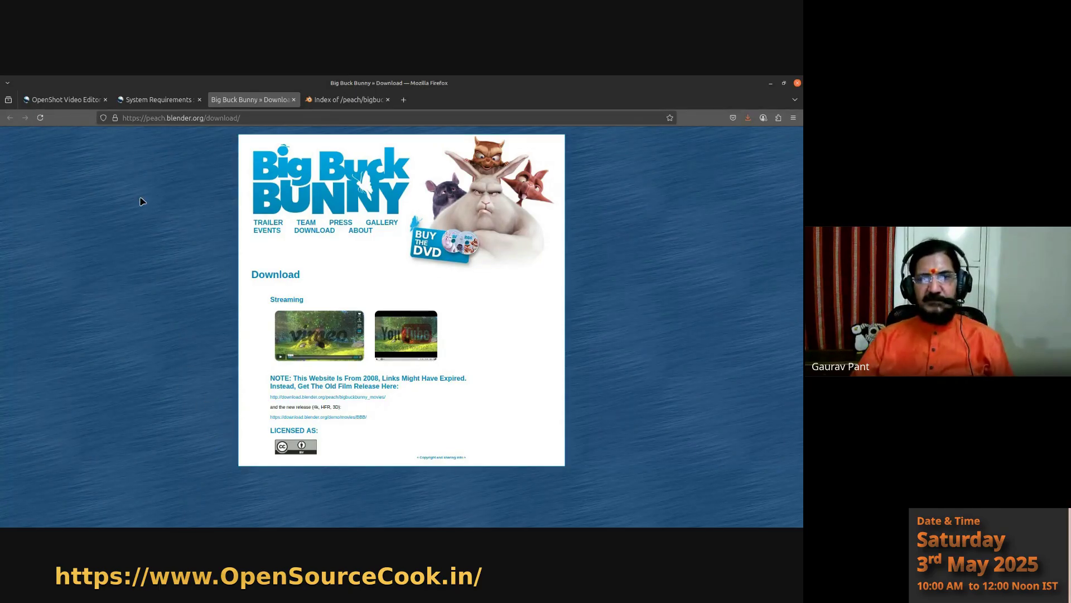
{"action": "left_click", "coordinate": [70, 102]}
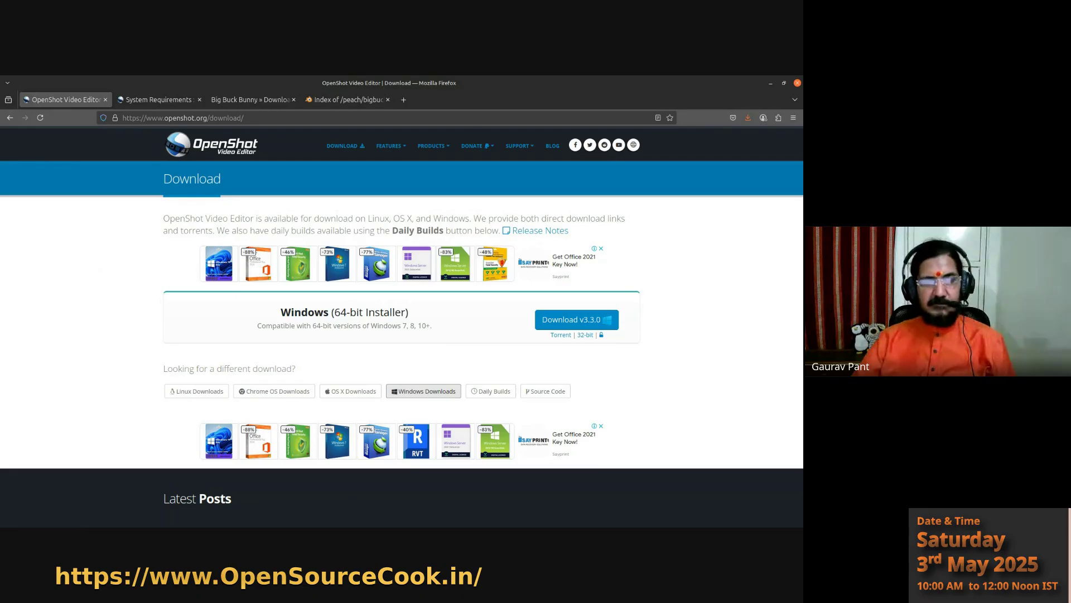
- Minimize the browser, launch OpenShot Video Editor v3.3.0 from the desktop and slightly enlarge its video preview area
{"action": "key", "text": "alt+Tab"}
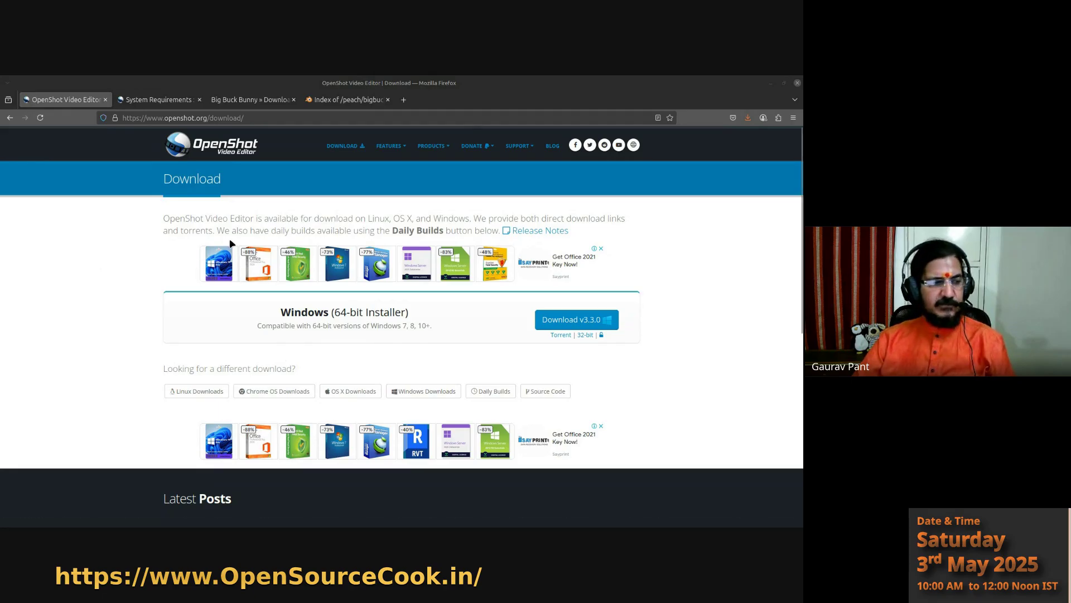
{"action": "left_click", "coordinate": [771, 83]}
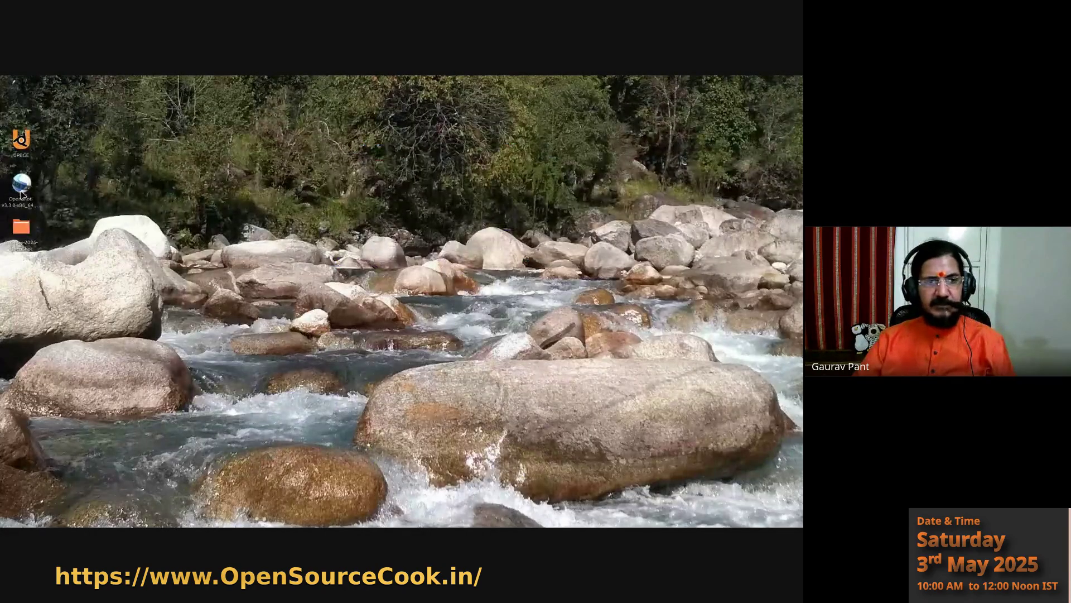
{"action": "double_click", "coordinate": [22, 184]}
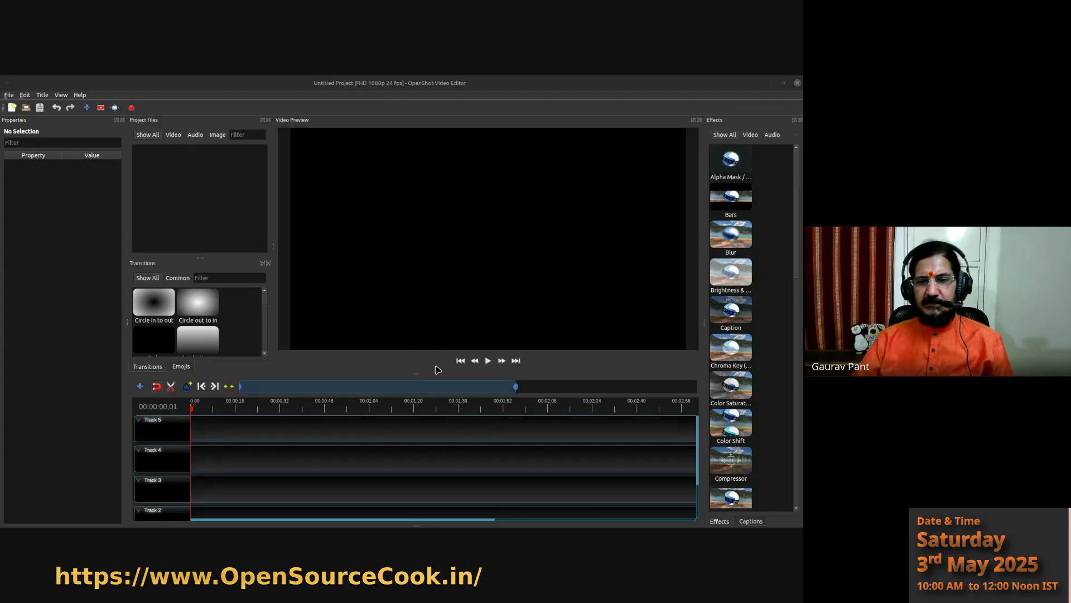
{"action": "left_click_drag", "start_coordinate": [420, 373], "coordinate": [420, 382]}
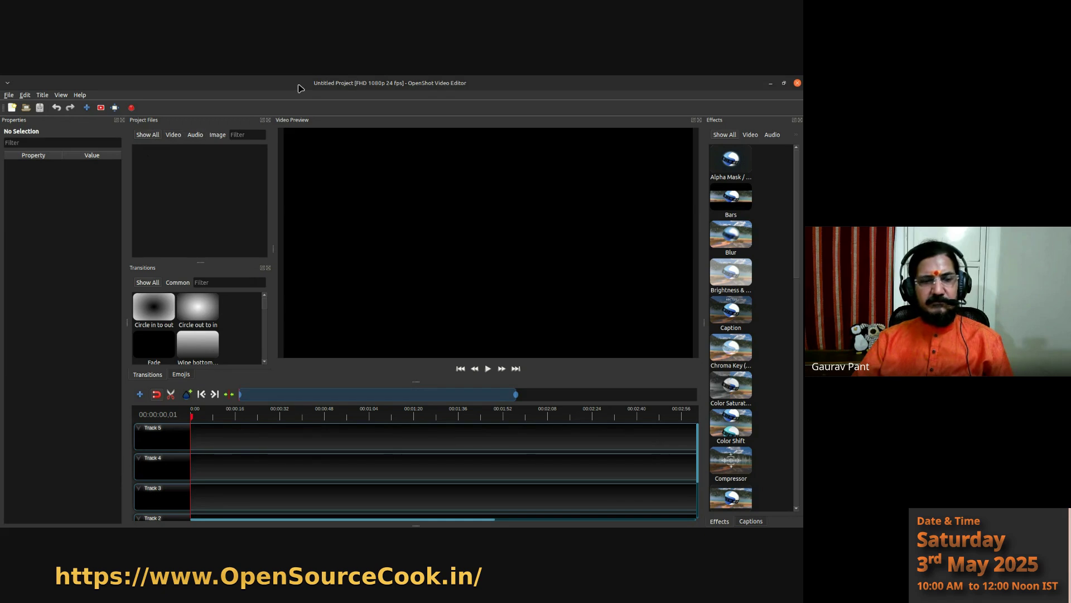
- Open the 3rd-May-2025-OpenShot folder from the desktop and move its window aside so the video editor is uncovered
{"action": "double_click", "coordinate": [340, 89]}
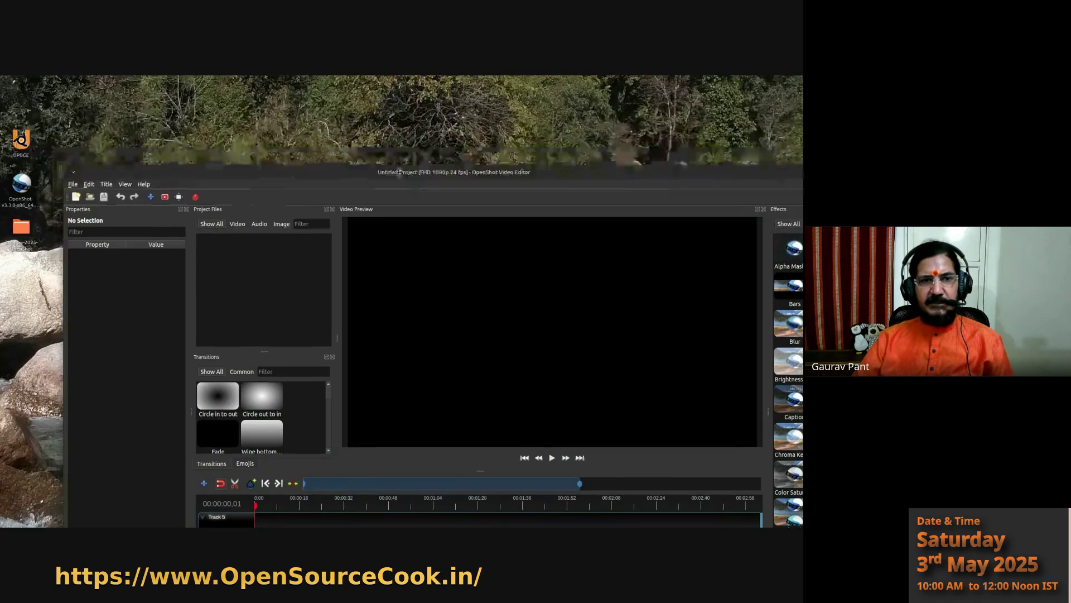
{"action": "double_click", "coordinate": [24, 226]}
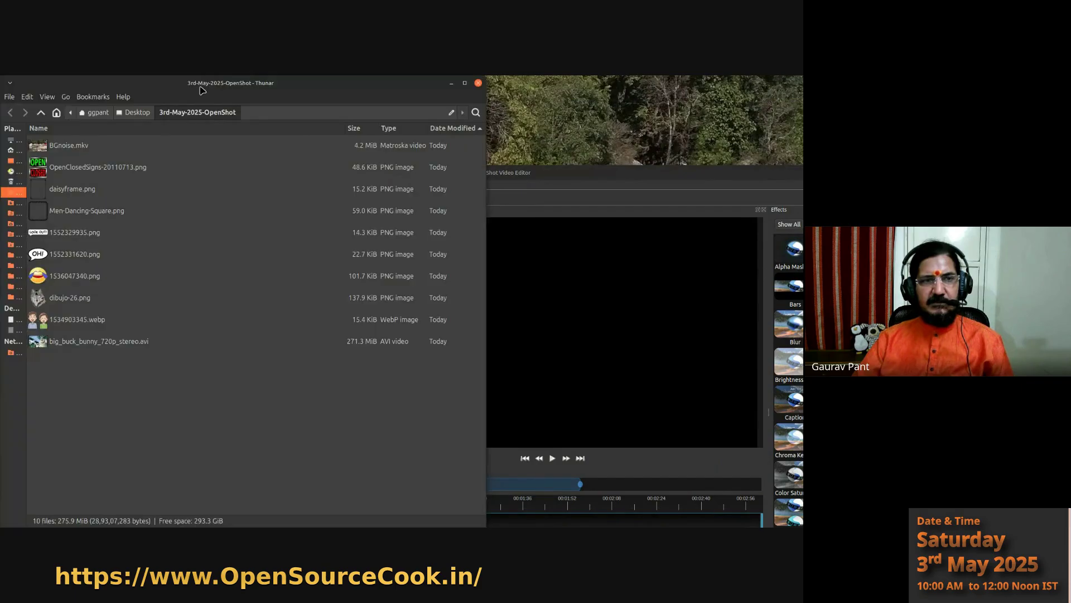
{"action": "left_click_drag", "start_coordinate": [207, 85], "coordinate": [238, 89]}
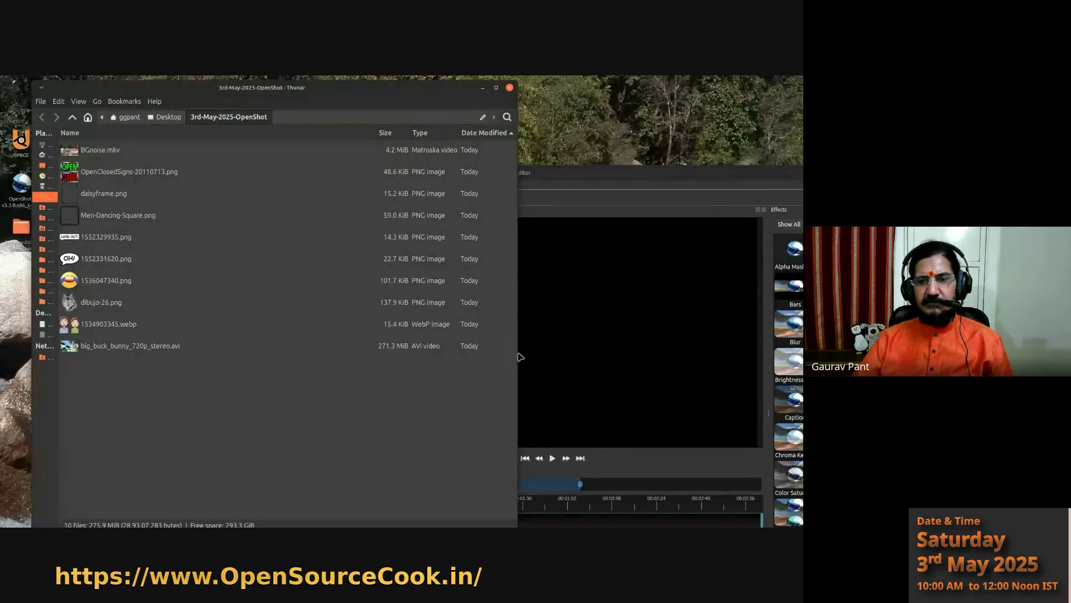
{"action": "left_click", "coordinate": [533, 176]}
{"action": "double_click", "coordinate": [220, 96]}
{"action": "left_click_drag", "start_coordinate": [217, 87], "coordinate": [199, 111]}
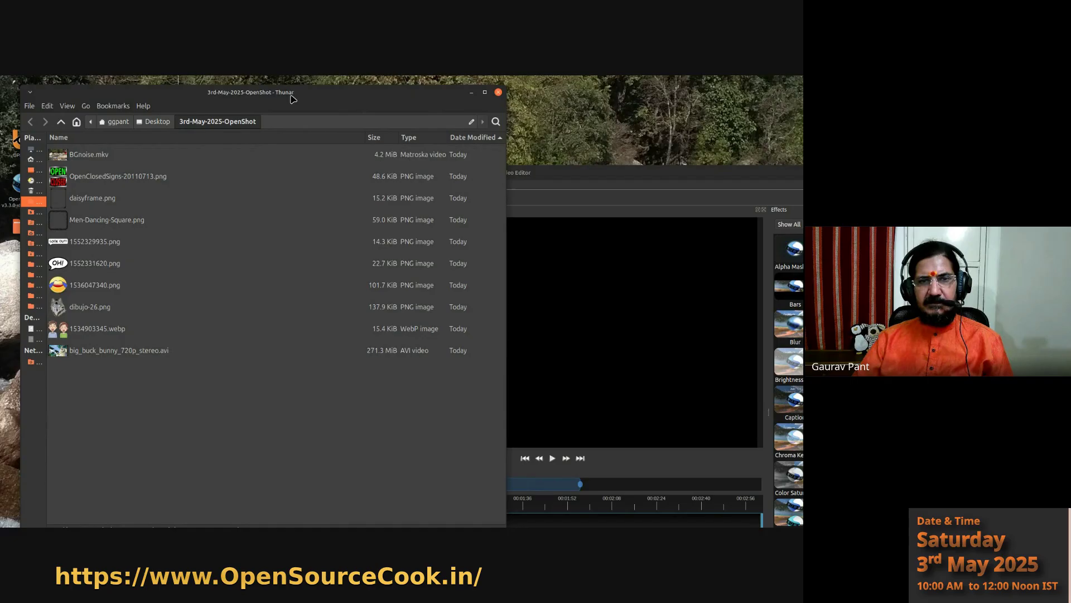
{"action": "left_click_drag", "start_coordinate": [289, 96], "coordinate": [0, 101]}
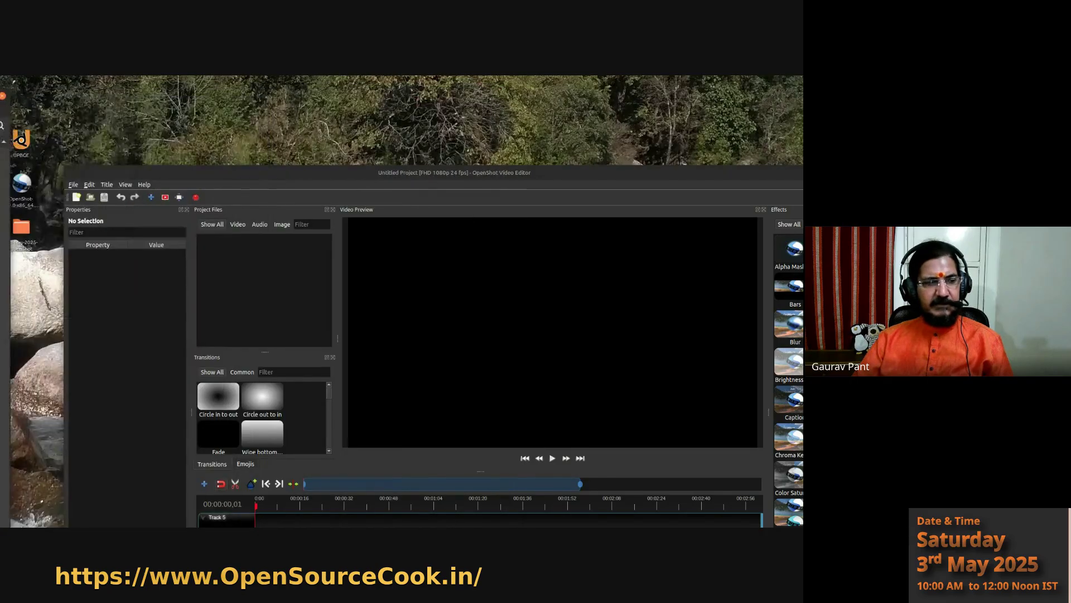
- Maximize the OpenShot window, open big_buck_bunny_720p_stereo.avi in the media player and close the player again
{"action": "double_click", "coordinate": [340, 172]}
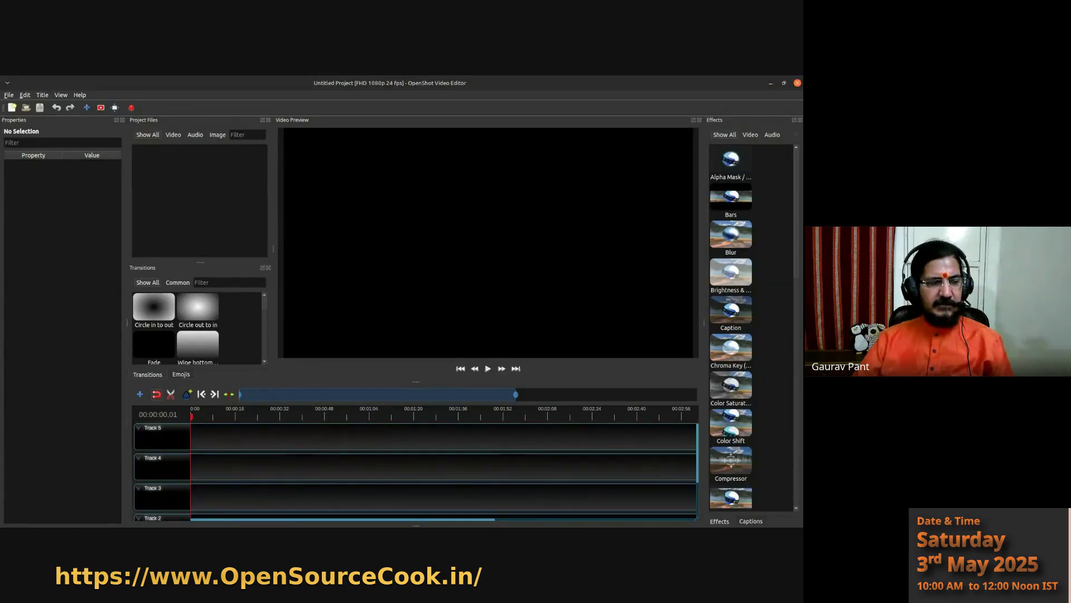
{"action": "double_click", "coordinate": [2, 355]}
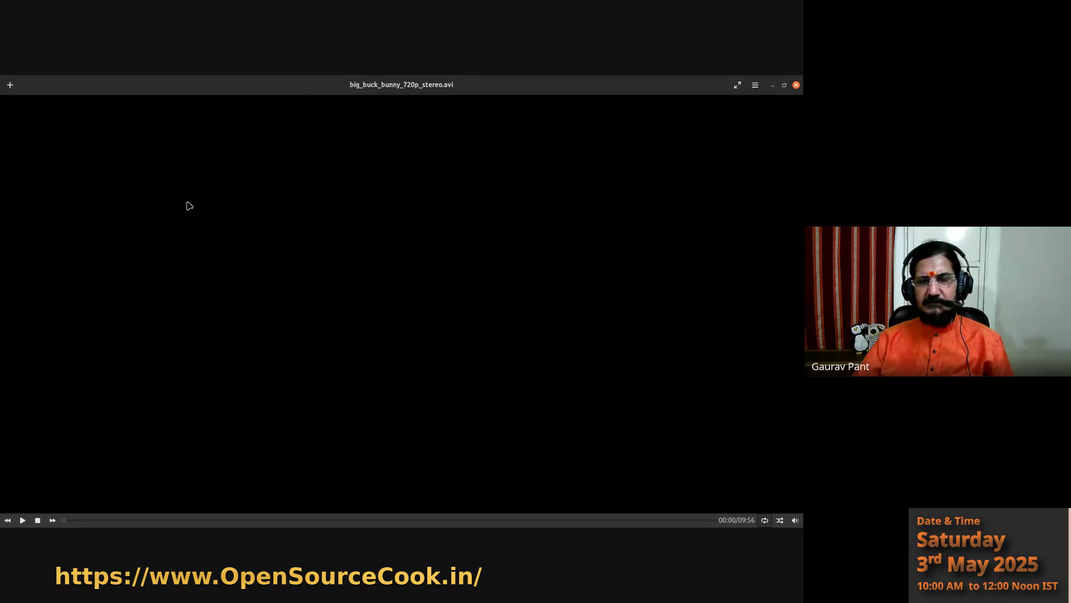
{"action": "left_click", "coordinate": [797, 85]}
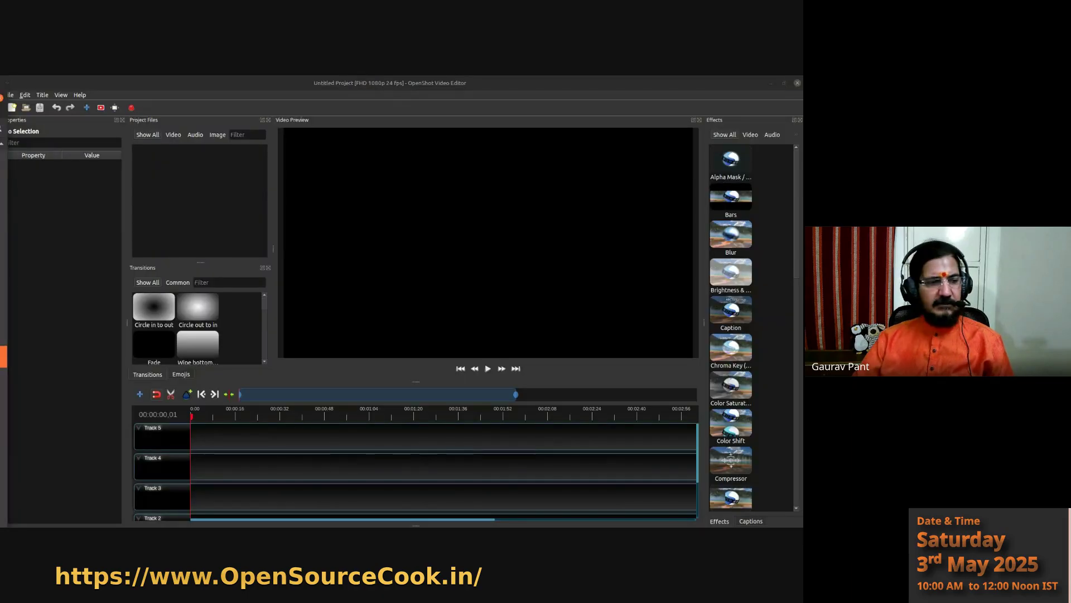
- Import big_buck_bunny_720p_stereo.avi from the desktop's 3rd-May-2025-OpenShot folder into the project files
{"action": "right_click", "coordinate": [181, 184]}
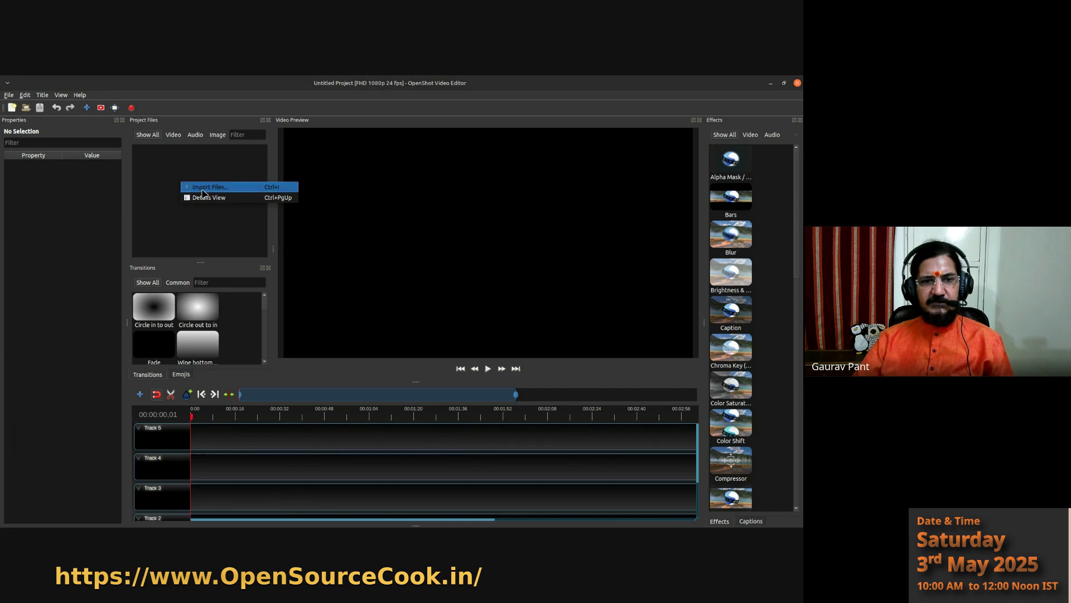
{"action": "left_click", "coordinate": [204, 190]}
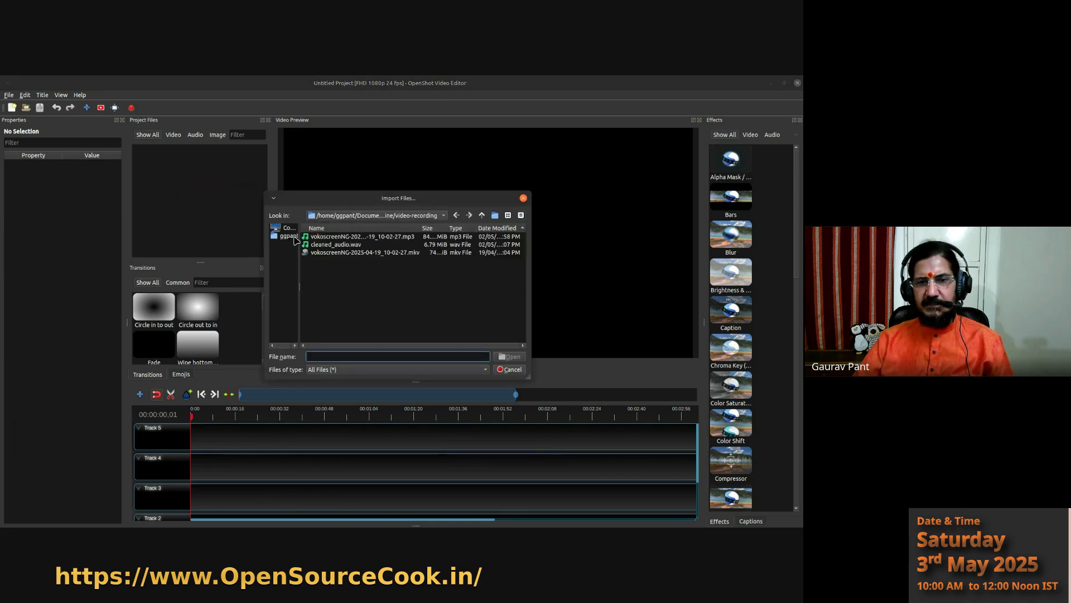
{"action": "left_click", "coordinate": [482, 215]}
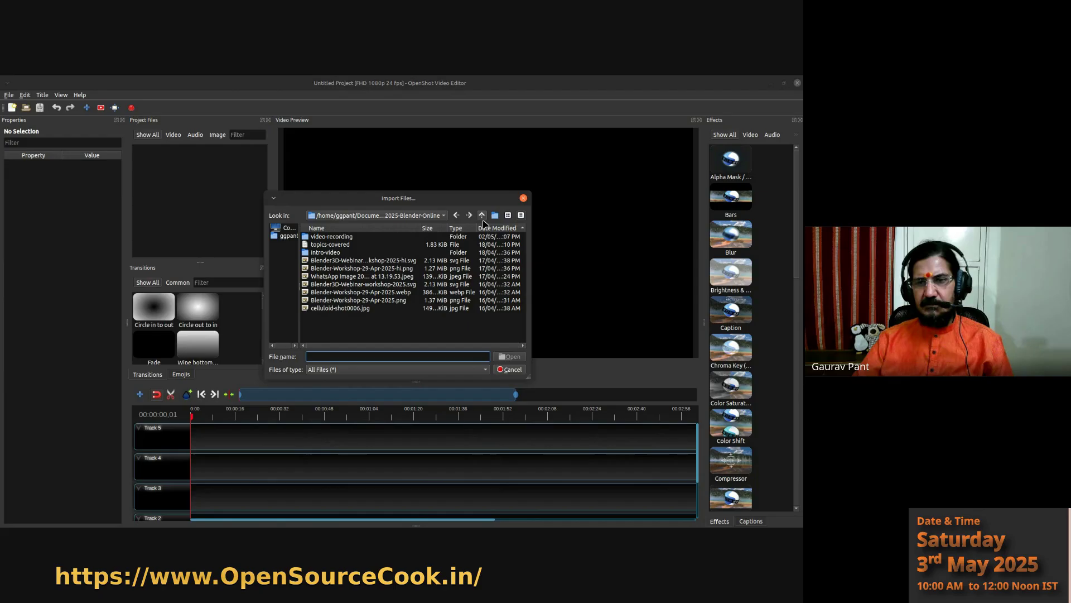
{"action": "left_click", "coordinate": [482, 216]}
{"action": "left_click", "coordinate": [482, 215]}
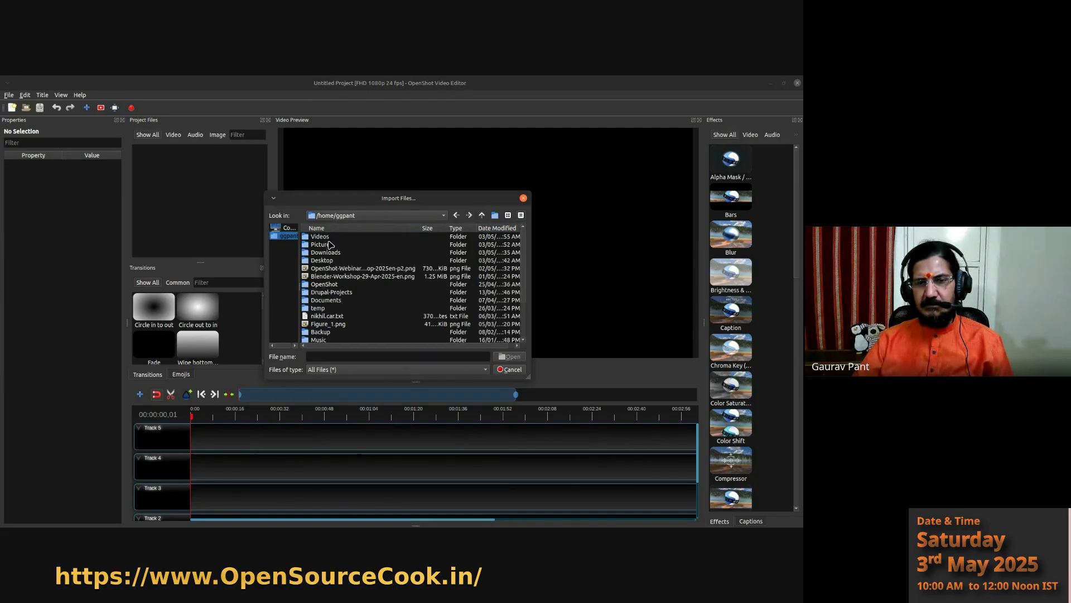
{"action": "double_click", "coordinate": [340, 260]}
{"action": "left_click", "coordinate": [342, 237]}
{"action": "double_click", "coordinate": [342, 237]}
{"action": "left_click", "coordinate": [334, 309]}
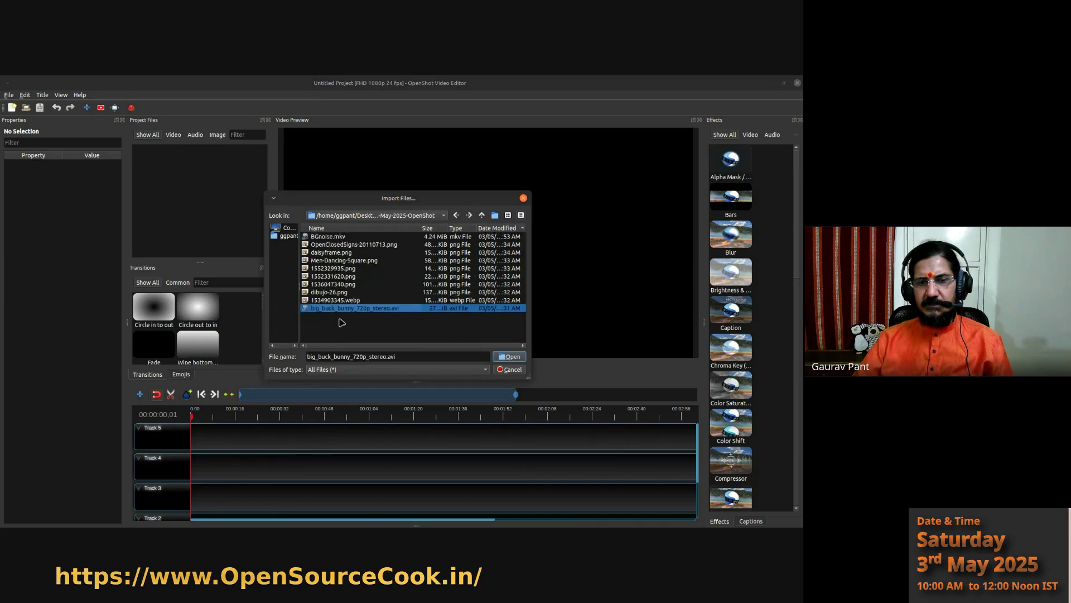
{"action": "left_click", "coordinate": [513, 358]}
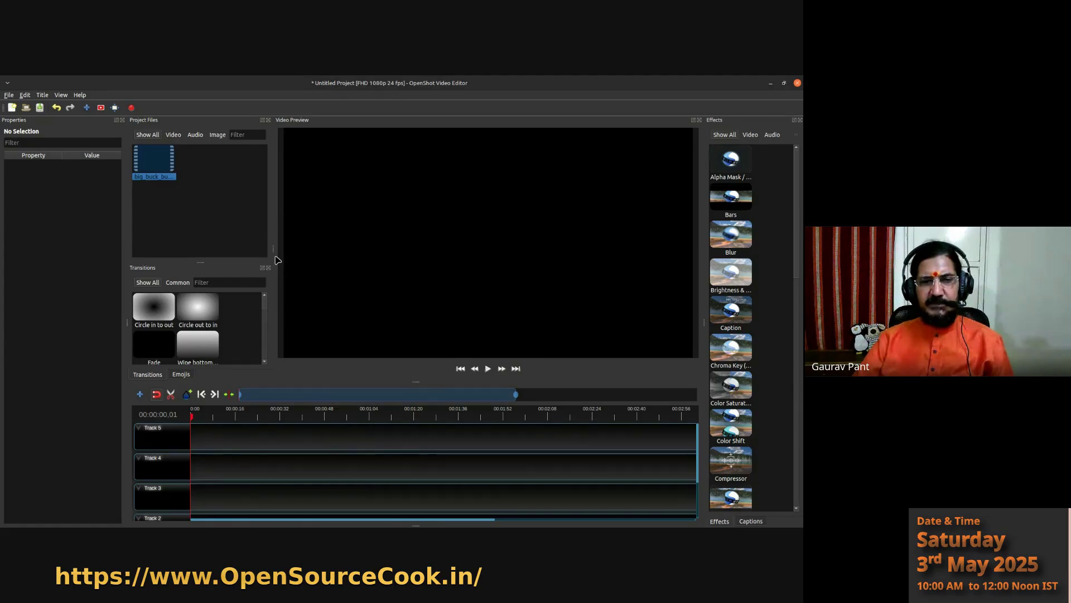
- Add the laughing emoji image 1536047340.png to the project files, and enlarge the project files and timeline areas
{"action": "left_click_drag", "start_coordinate": [274, 254], "coordinate": [310, 254]}
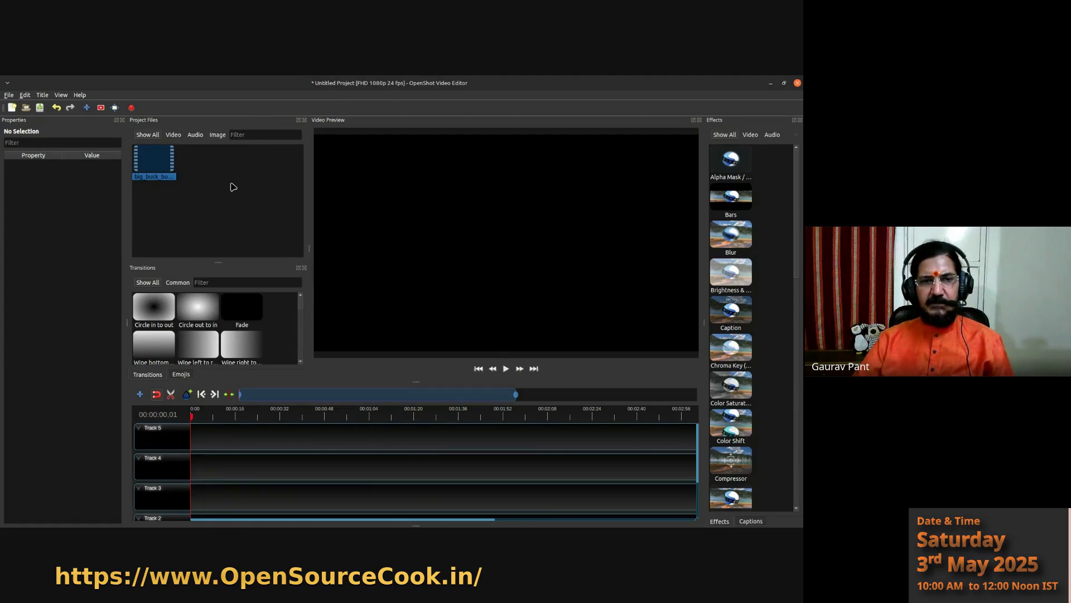
{"action": "left_click_drag", "start_coordinate": [3, 245], "coordinate": [196, 235]}
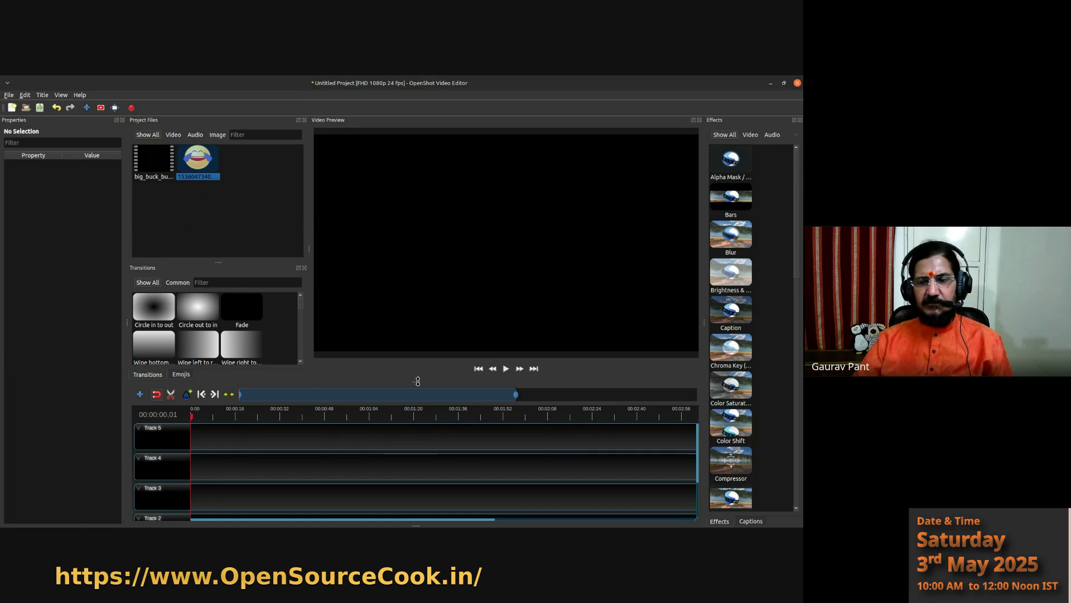
{"action": "left_click_drag", "start_coordinate": [414, 378], "coordinate": [413, 349]}
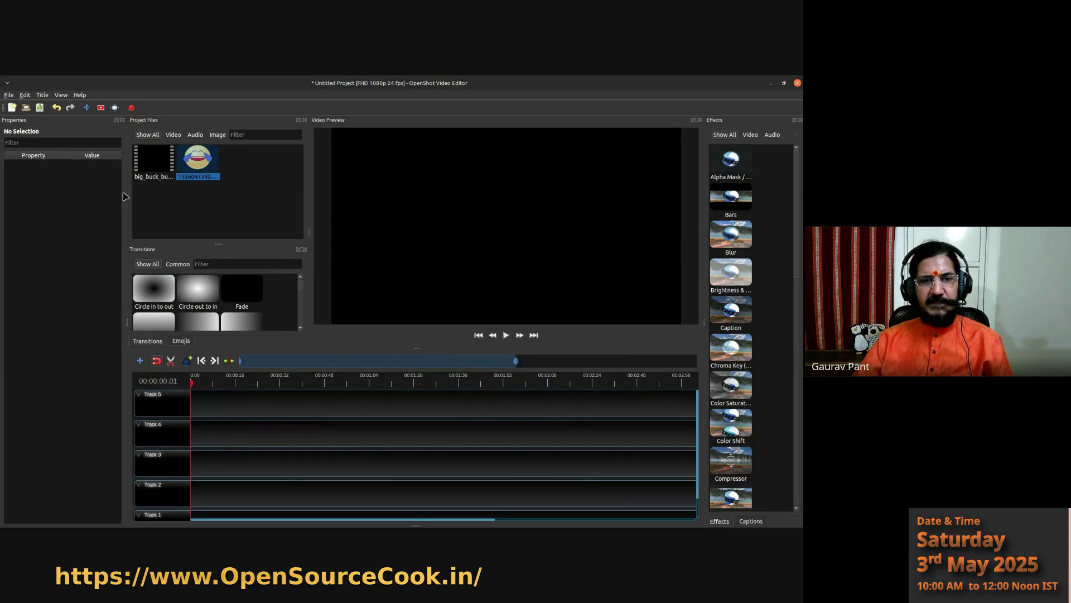
{"action": "left_click", "coordinate": [146, 171]}
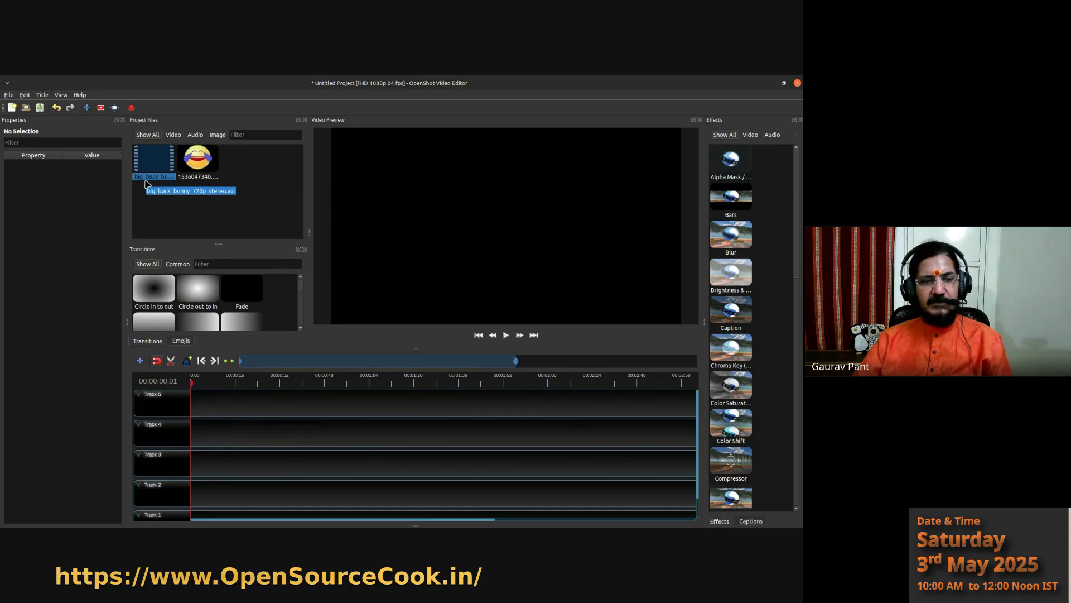
{"action": "left_click", "coordinate": [154, 224]}
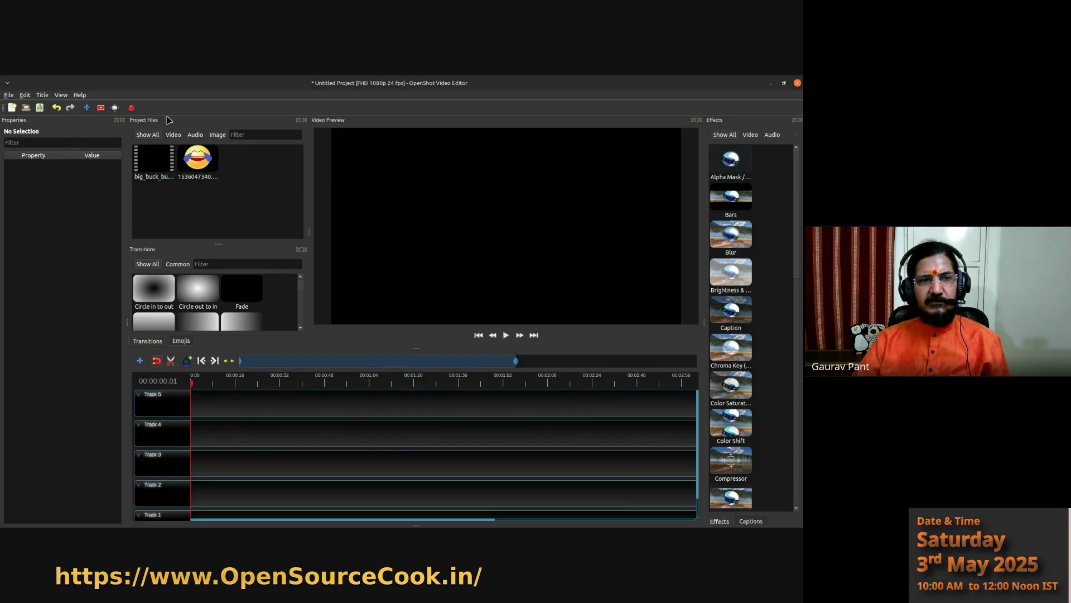
- Save the project as example.osp in the desktop's 3rd-May-2025-OpenShot folder
{"action": "left_click", "coordinate": [10, 96]}
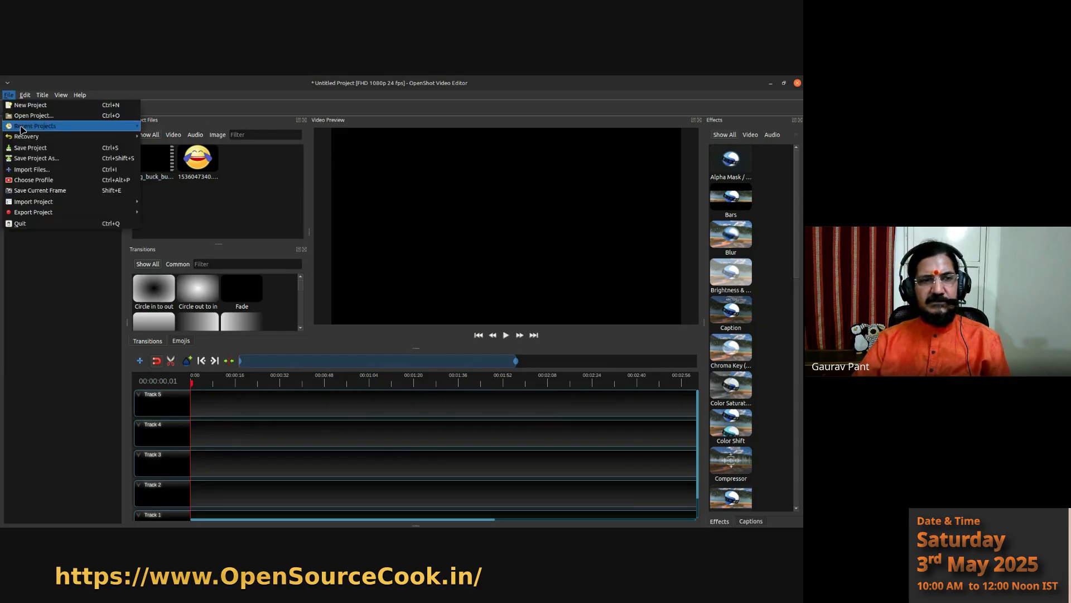
{"action": "left_click", "coordinate": [35, 149]}
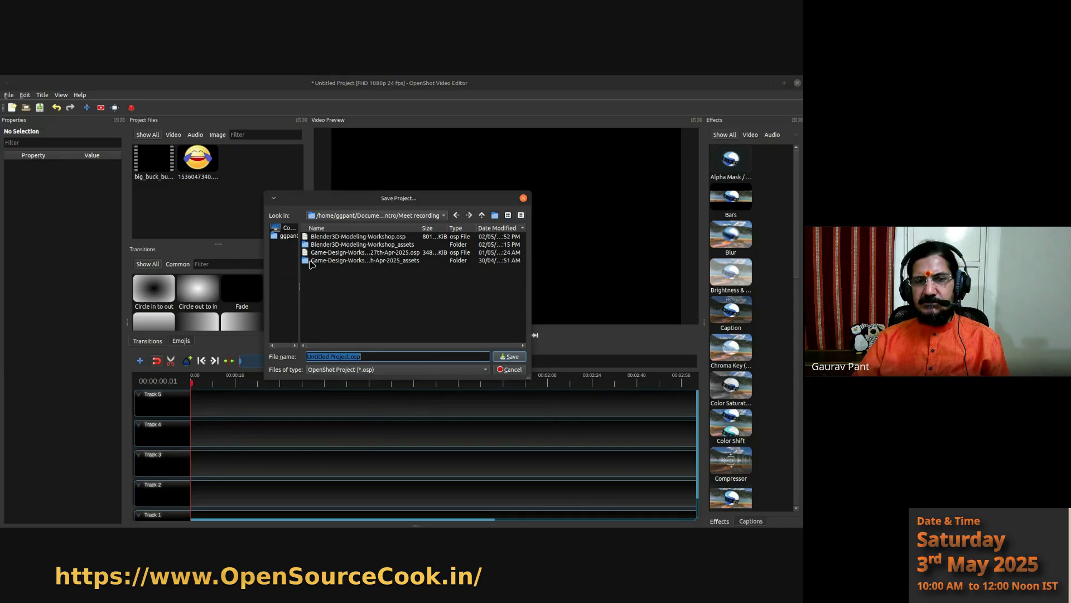
{"action": "left_click", "coordinate": [445, 216]}
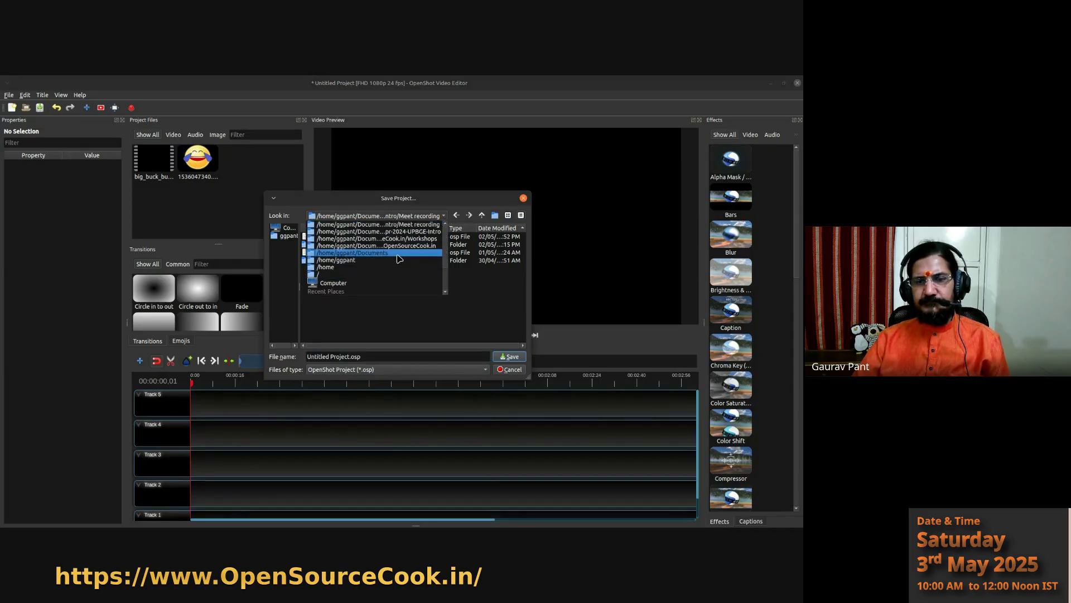
{"action": "left_click", "coordinate": [400, 261]}
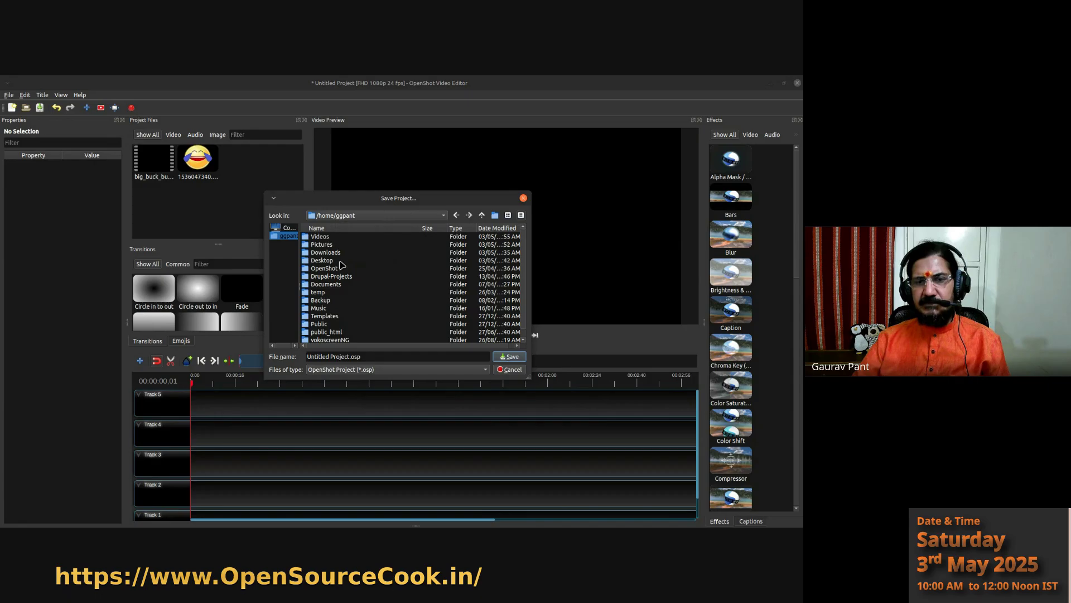
{"action": "double_click", "coordinate": [336, 261]}
{"action": "double_click", "coordinate": [336, 237]}
{"action": "left_click_drag", "start_coordinate": [350, 357], "coordinate": [248, 344]}
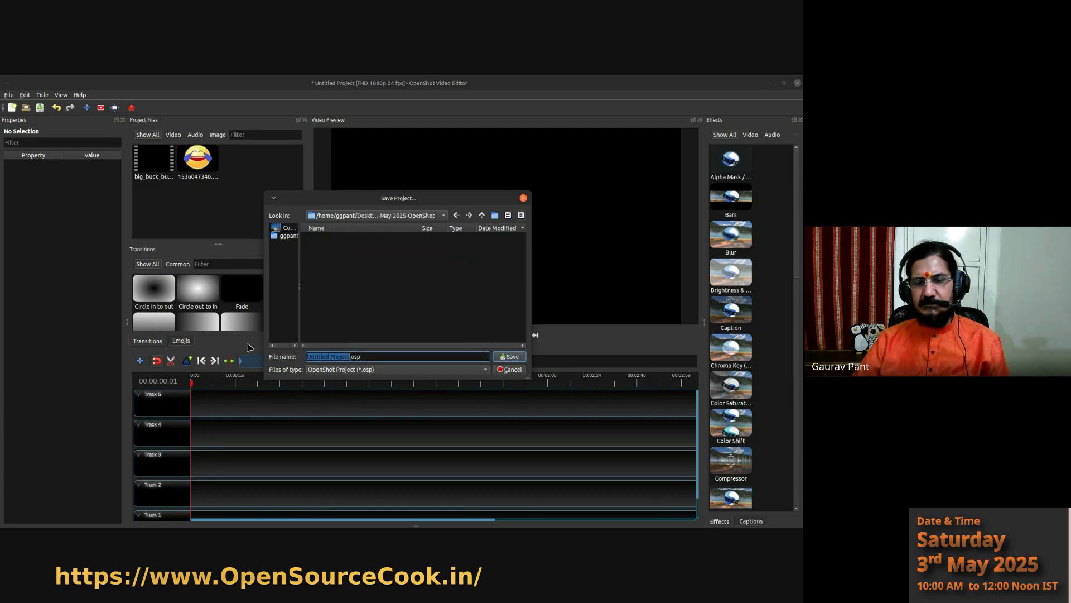
{"action": "type", "text": "e"}
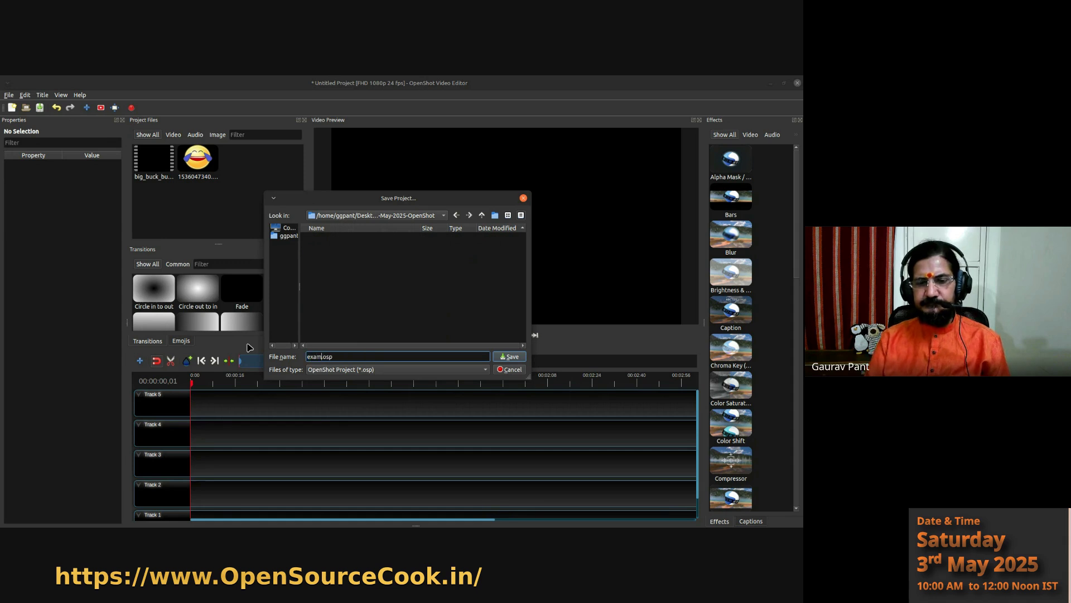
{"action": "type", "text": "xample"}
{"action": "key", "text": "Return"}
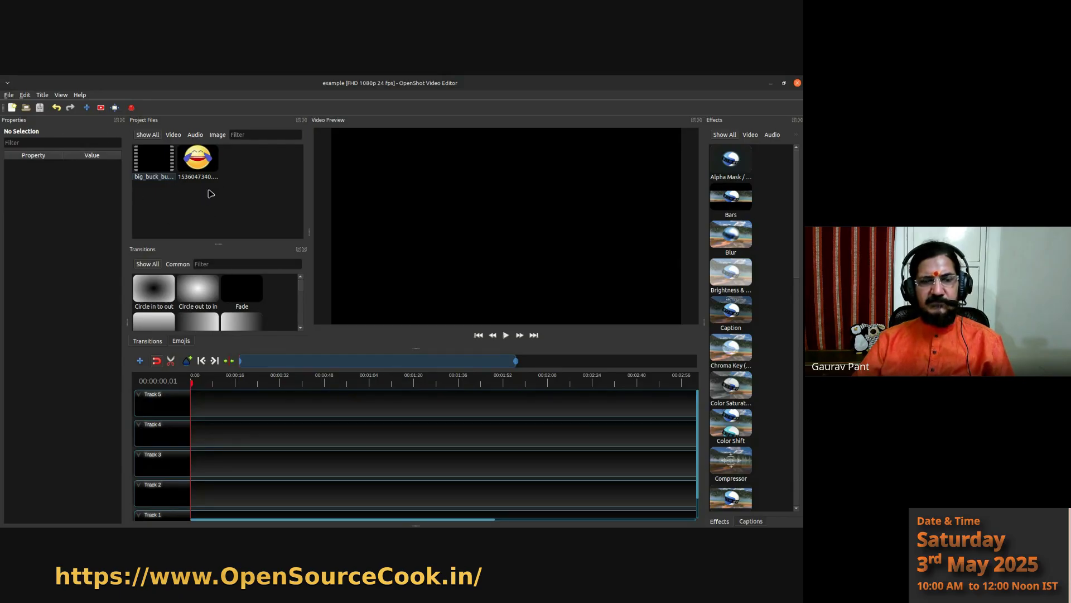
- Filter the project files by video, audio and image in turn, and show all of them again
{"action": "left_click", "coordinate": [173, 135]}
{"action": "left_click", "coordinate": [195, 135]}
{"action": "left_click", "coordinate": [217, 134]}
{"action": "left_click", "coordinate": [195, 135]}
{"action": "left_click", "coordinate": [173, 135]}
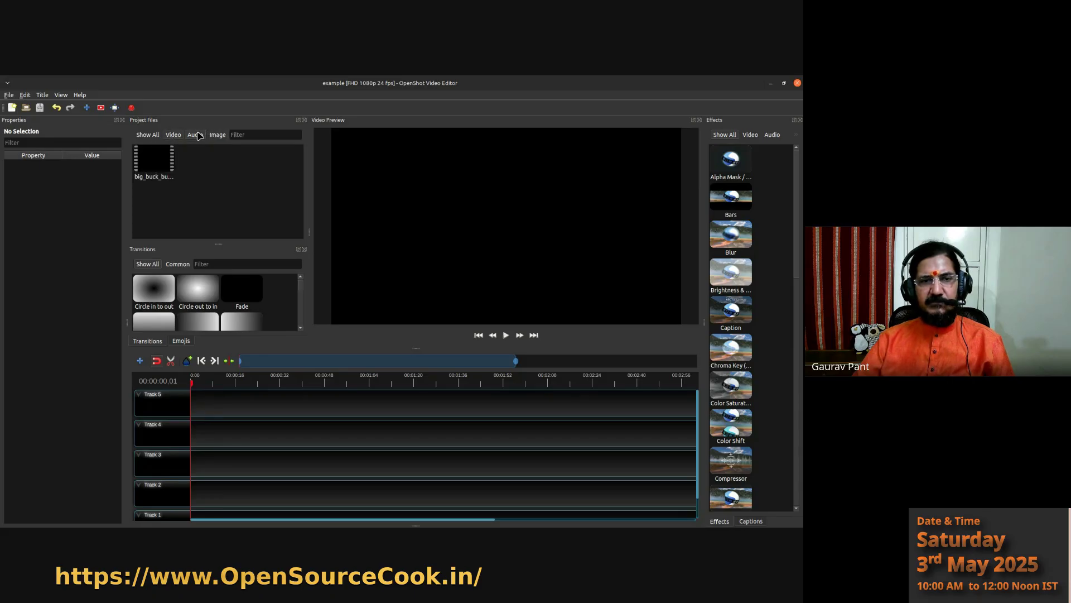
{"action": "left_click", "coordinate": [217, 134]}
{"action": "left_click", "coordinate": [148, 134]}
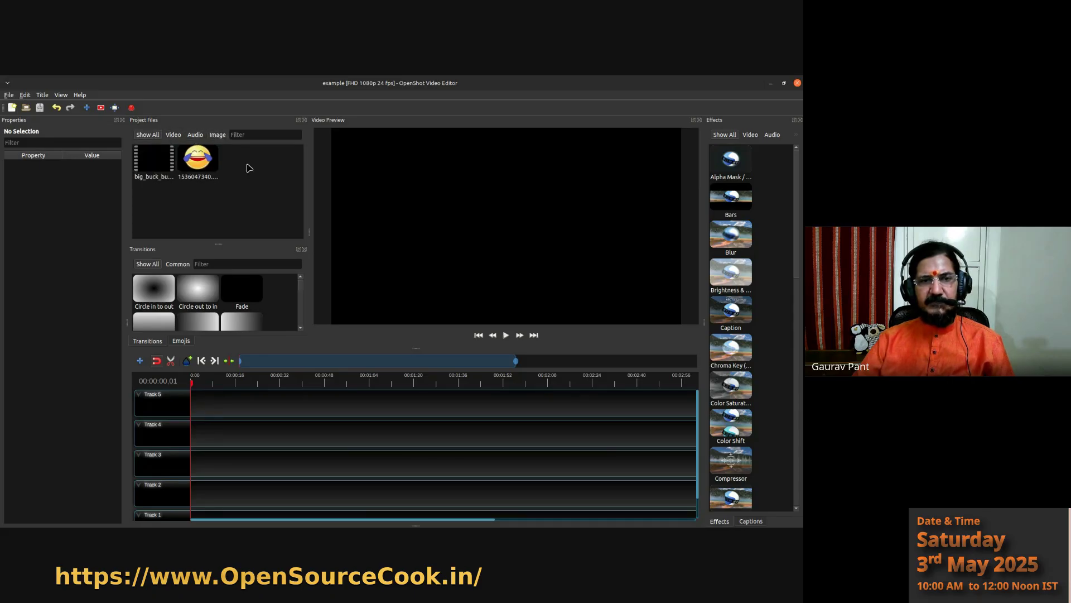
- Widen the project files and transitions areas, and give the transitions and video preview more height
{"action": "left_click_drag", "start_coordinate": [307, 231], "coordinate": [333, 235]}
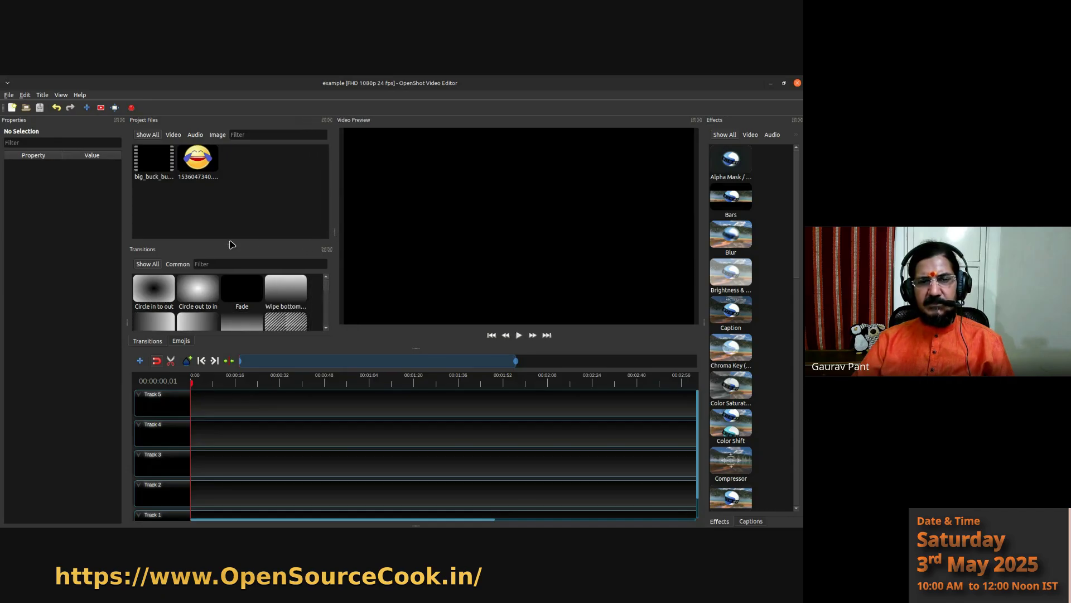
{"action": "left_click_drag", "start_coordinate": [229, 244], "coordinate": [235, 225]}
{"action": "left_click_drag", "start_coordinate": [334, 234], "coordinate": [352, 243]}
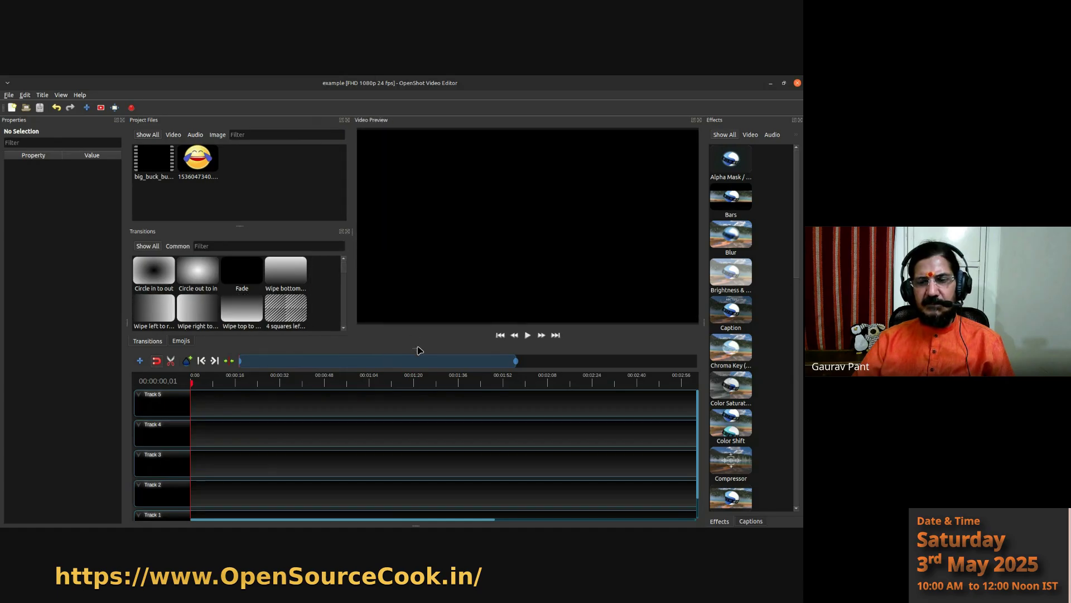
{"action": "left_click_drag", "start_coordinate": [417, 347], "coordinate": [418, 363]}
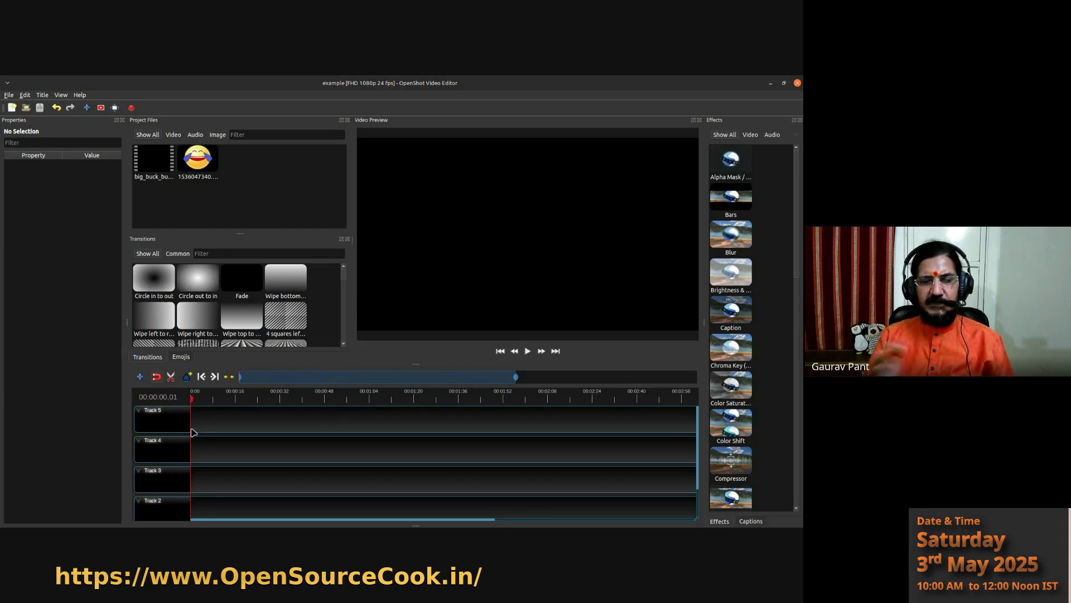
- Browse the available transitions, limit them to the common ones and show all of them again
{"action": "scroll", "coordinate": [285, 345], "scroll_direction": "down", "scroll_amount": 8}
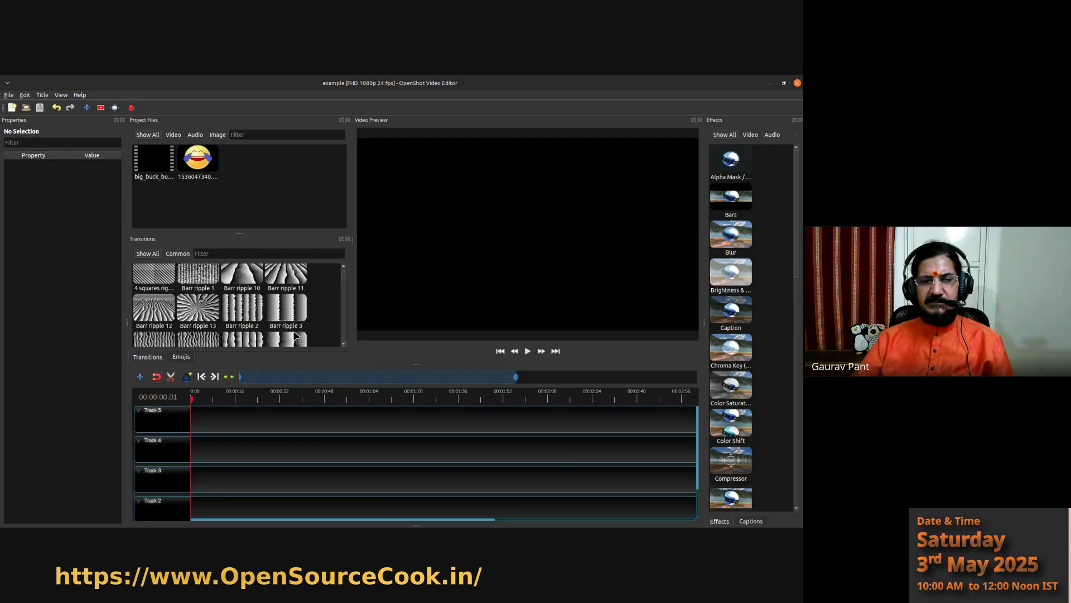
{"action": "scroll", "coordinate": [296, 336], "scroll_direction": "down", "scroll_amount": 5}
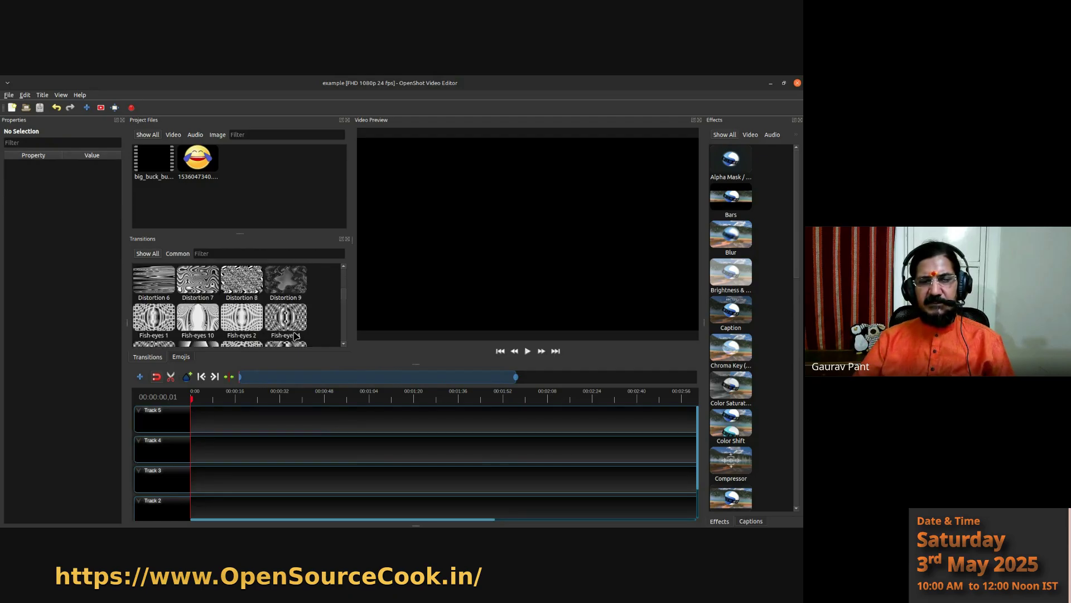
{"action": "scroll", "coordinate": [344, 305], "scroll_direction": "up", "scroll_amount": 8}
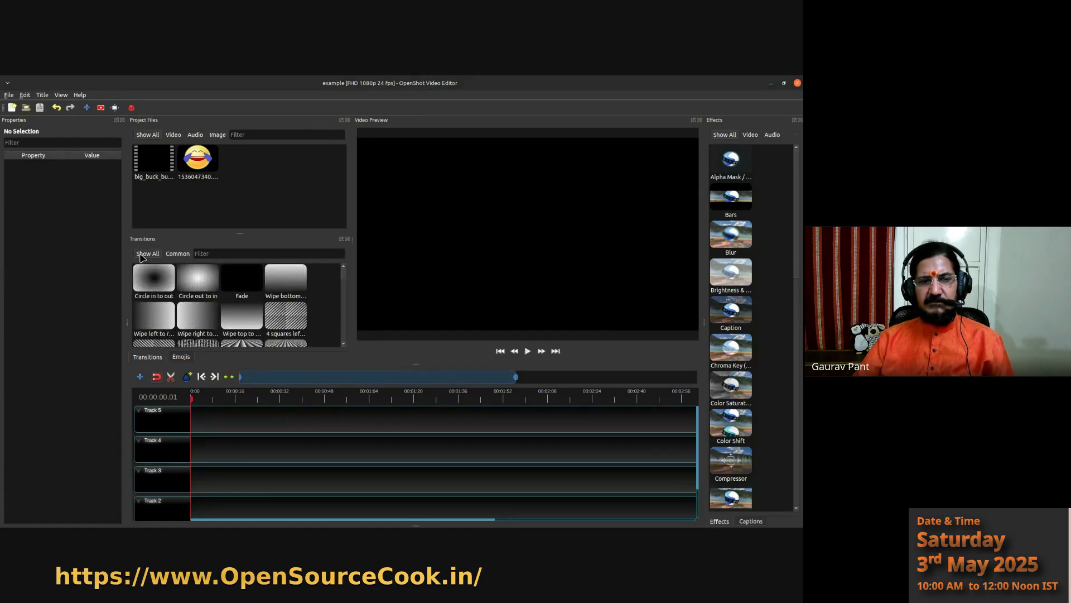
{"action": "left_click", "coordinate": [178, 254]}
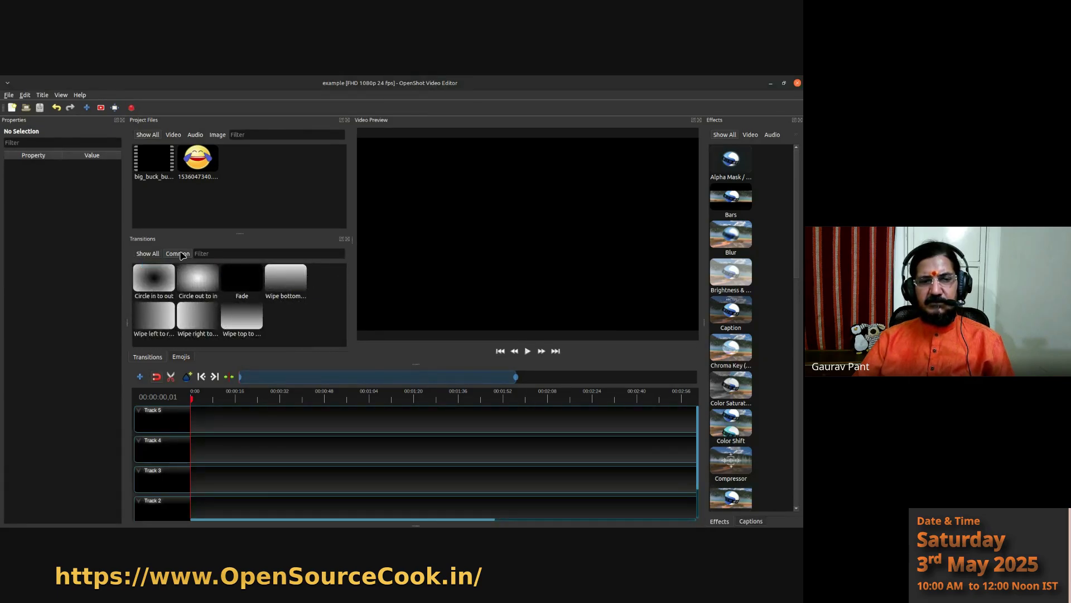
{"action": "left_click", "coordinate": [148, 256]}
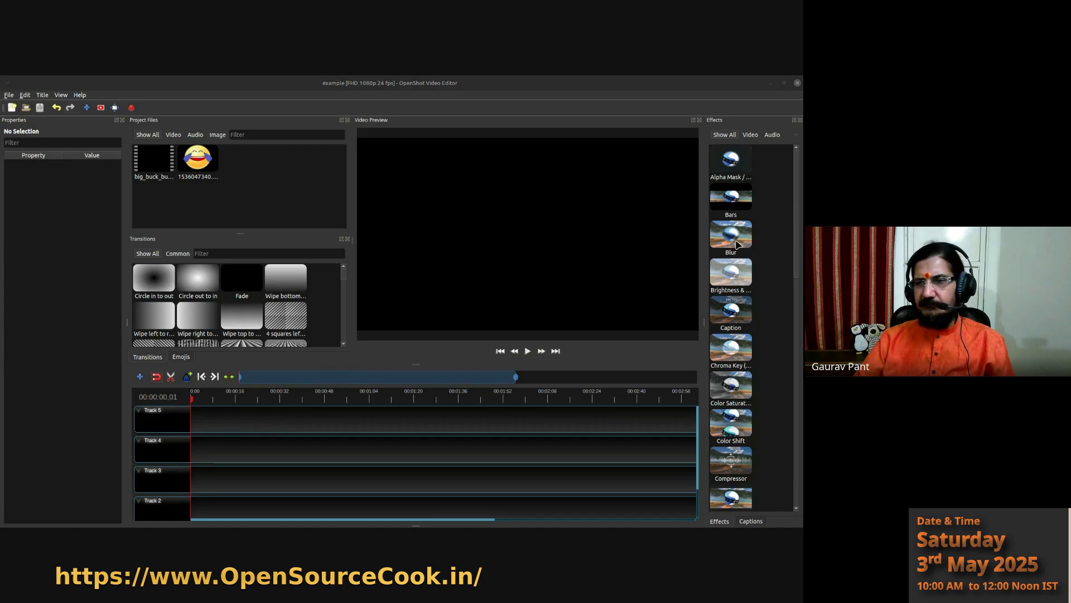
- Look through the list of effects and compare it with the captions area, ending on the effects
{"action": "scroll", "coordinate": [751, 312], "scroll_direction": "down", "scroll_amount": 10}
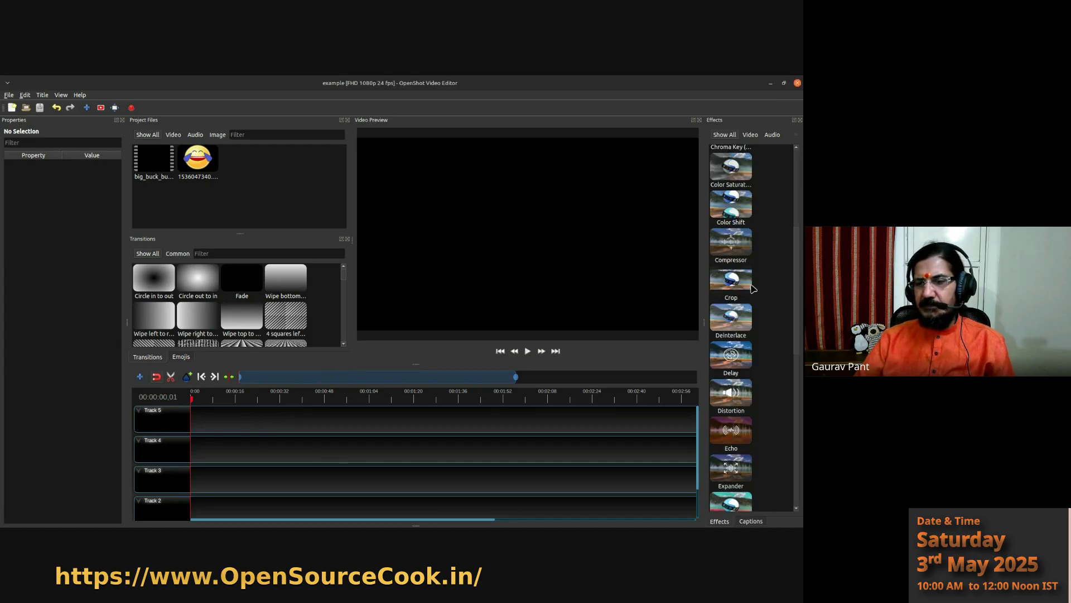
{"action": "scroll", "coordinate": [759, 383], "scroll_direction": "up", "scroll_amount": 10}
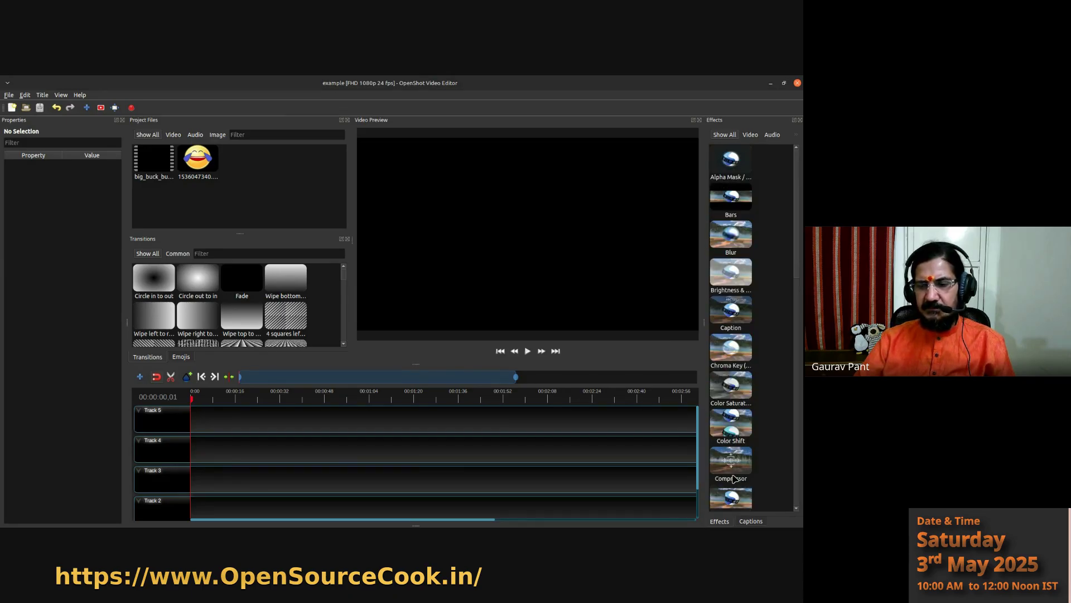
{"action": "left_click", "coordinate": [752, 521]}
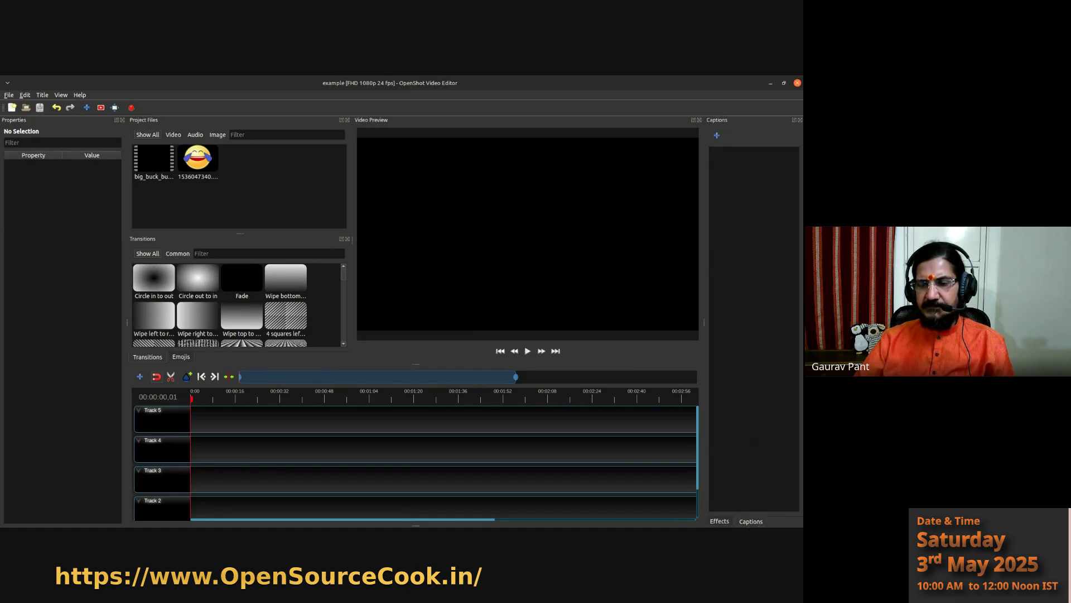
{"action": "left_click", "coordinate": [719, 521]}
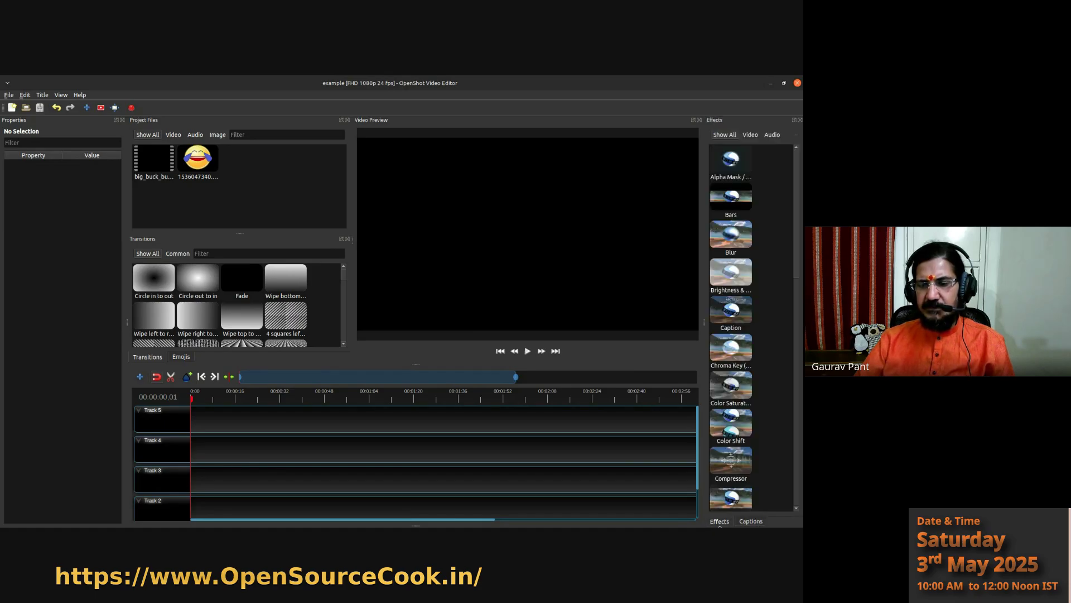
{"action": "left_click", "coordinate": [751, 522]}
{"action": "left_click", "coordinate": [715, 521]}
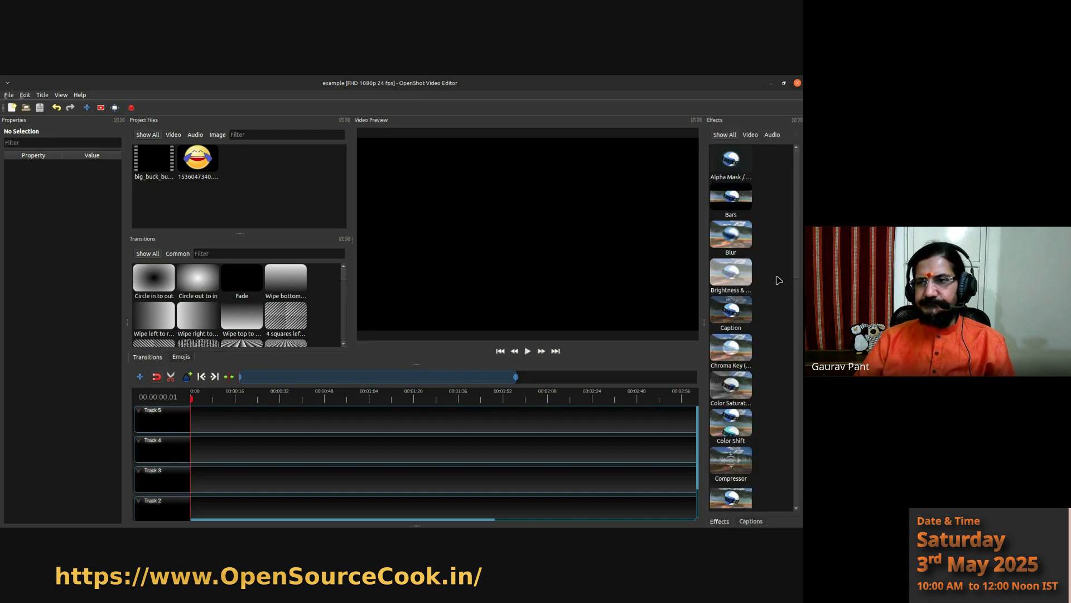
- Limit the effects to the video ones and select the Chroma Key effect
{"action": "left_click", "coordinate": [751, 135]}
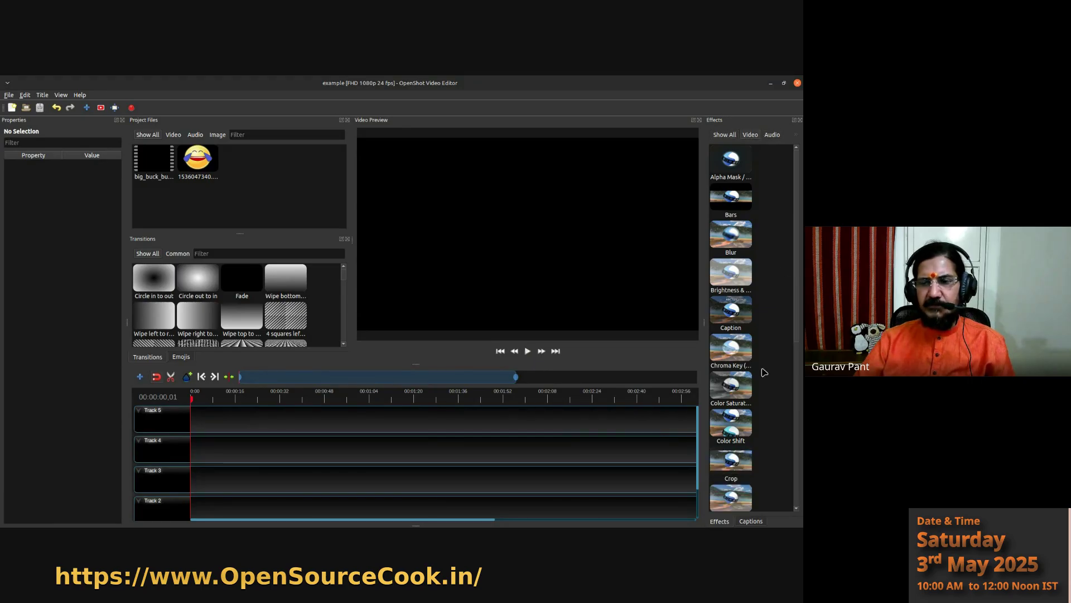
{"action": "left_click", "coordinate": [734, 357]}
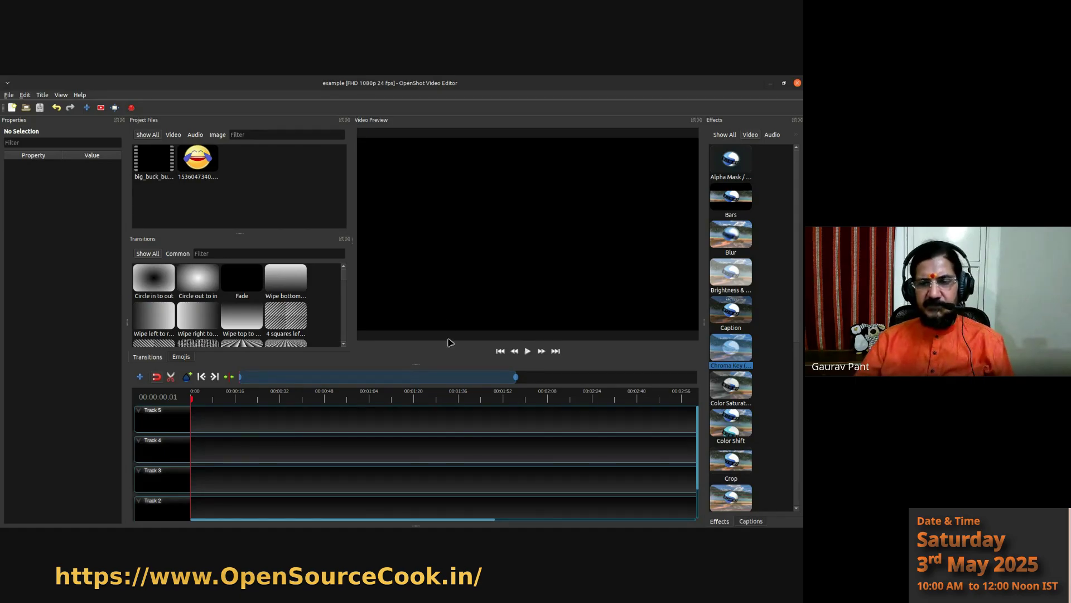
- Enlarge the timeline area and place big_buck_bunny_720p_stereo.avi on Track 3, starting at about 2.5 seconds
{"action": "left_click_drag", "start_coordinate": [422, 364], "coordinate": [418, 309]}
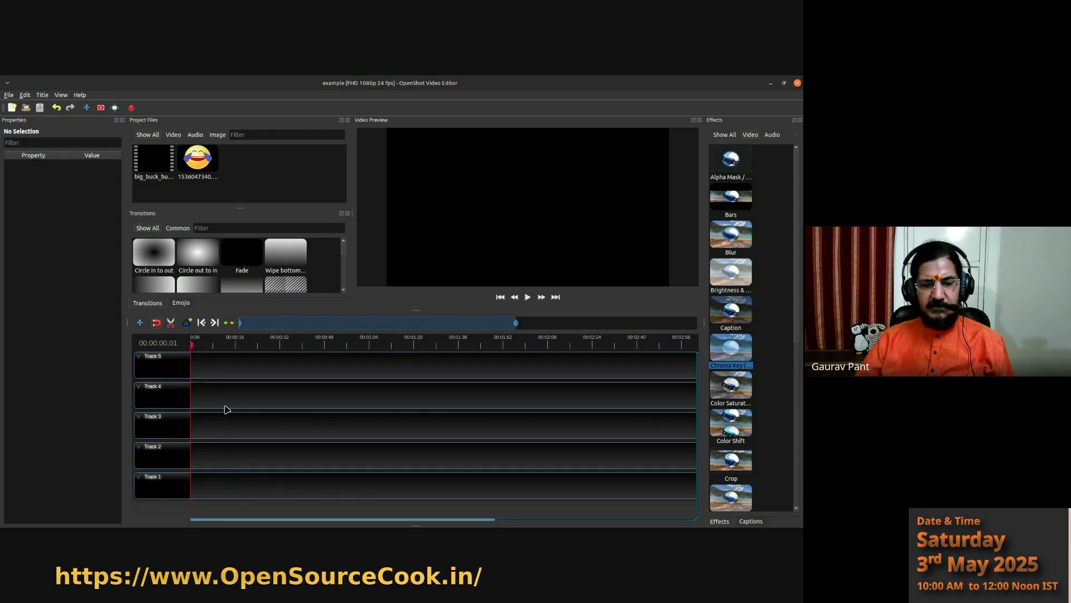
{"action": "left_click_drag", "start_coordinate": [154, 162], "coordinate": [263, 430]}
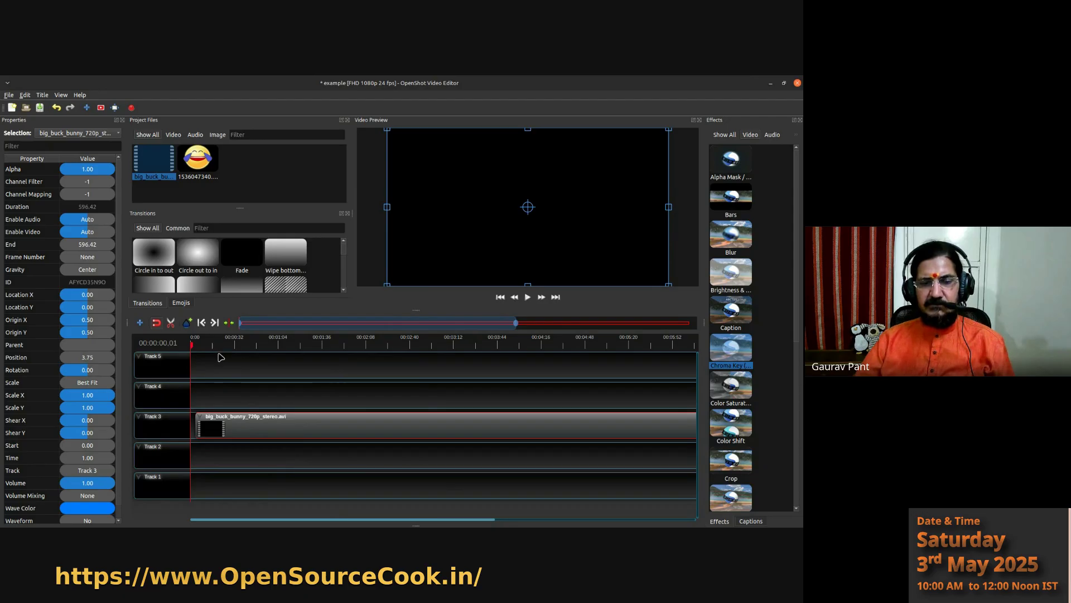
{"action": "left_click_drag", "start_coordinate": [245, 428], "coordinate": [243, 428]}
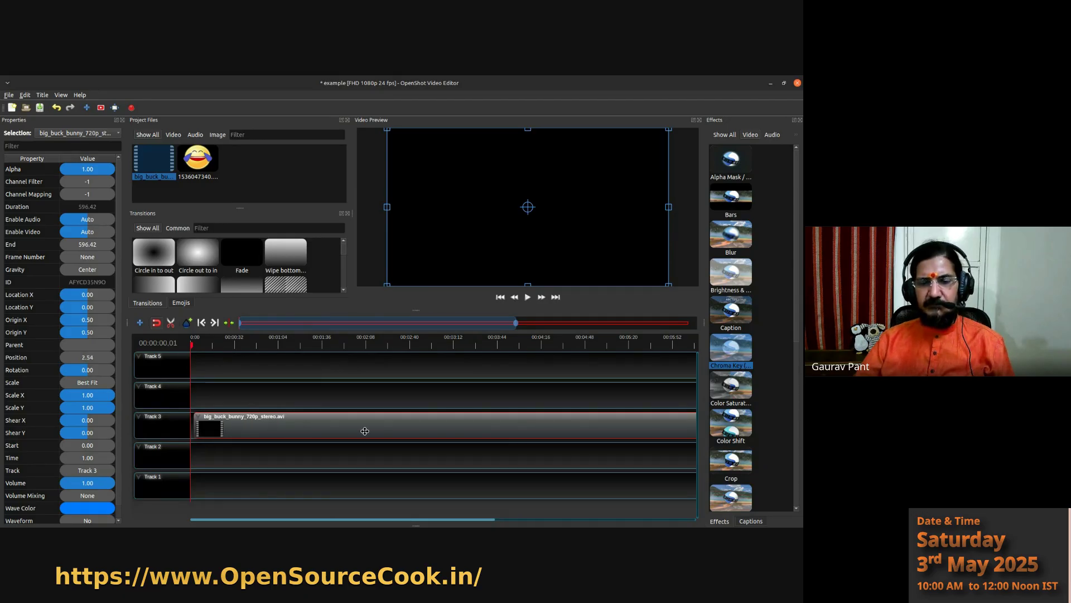
- Move the big_buck_bunny_720p_stereo.avi clip along Track 3 so it starts at about 14.67 seconds
{"action": "scroll", "coordinate": [430, 431], "scroll_direction": "down", "scroll_amount": 3}
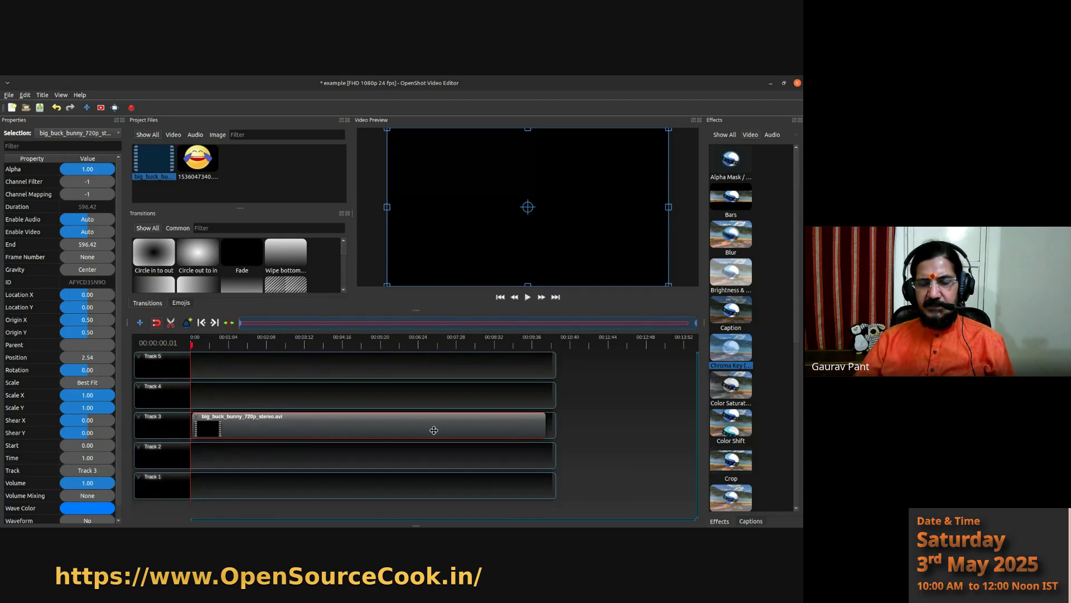
{"action": "scroll", "coordinate": [433, 429], "scroll_direction": "up", "scroll_amount": 2}
{"action": "scroll", "coordinate": [434, 430], "scroll_direction": "down", "scroll_amount": 2}
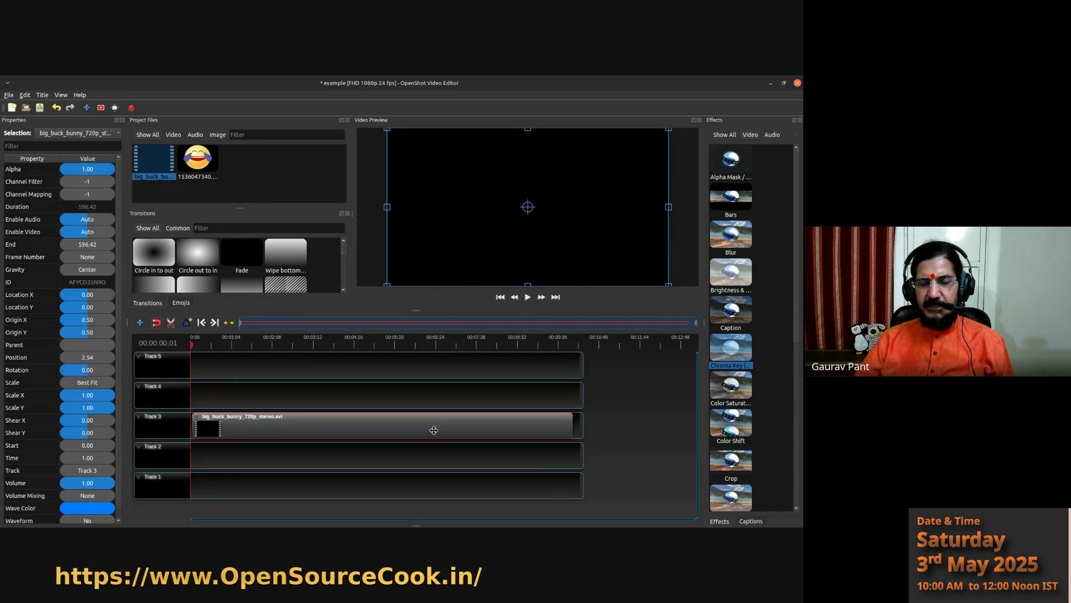
{"action": "scroll", "coordinate": [433, 430], "scroll_direction": "down", "scroll_amount": 1}
{"action": "scroll", "coordinate": [433, 430], "scroll_direction": "up", "scroll_amount": 2}
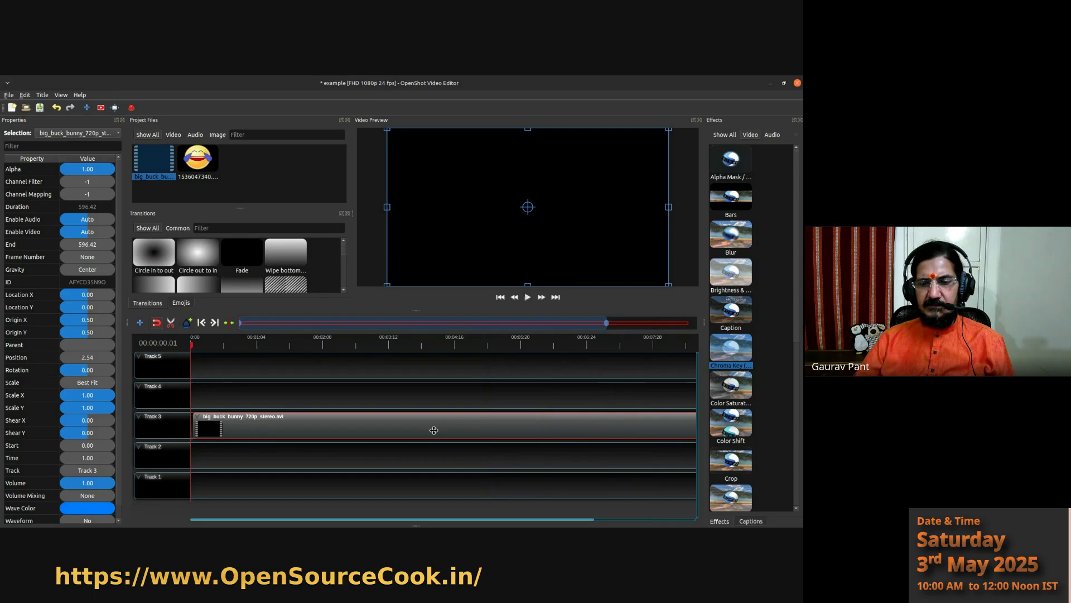
{"action": "scroll", "coordinate": [433, 430], "scroll_direction": "down", "scroll_amount": 1}
{"action": "scroll", "coordinate": [434, 429], "scroll_direction": "up", "scroll_amount": 1}
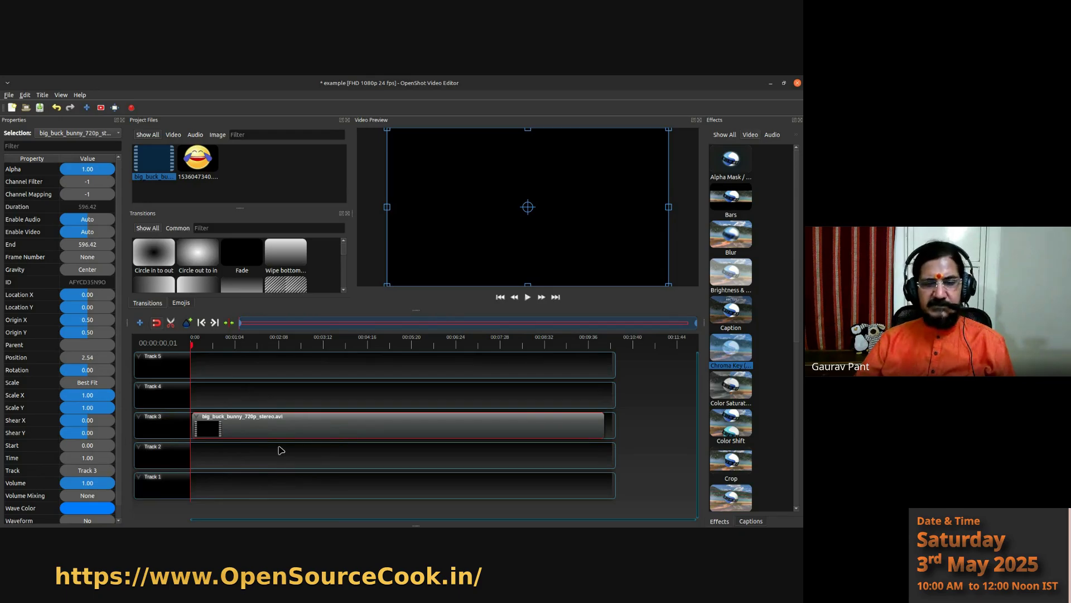
{"action": "left_click_drag", "start_coordinate": [279, 427], "coordinate": [281, 427]}
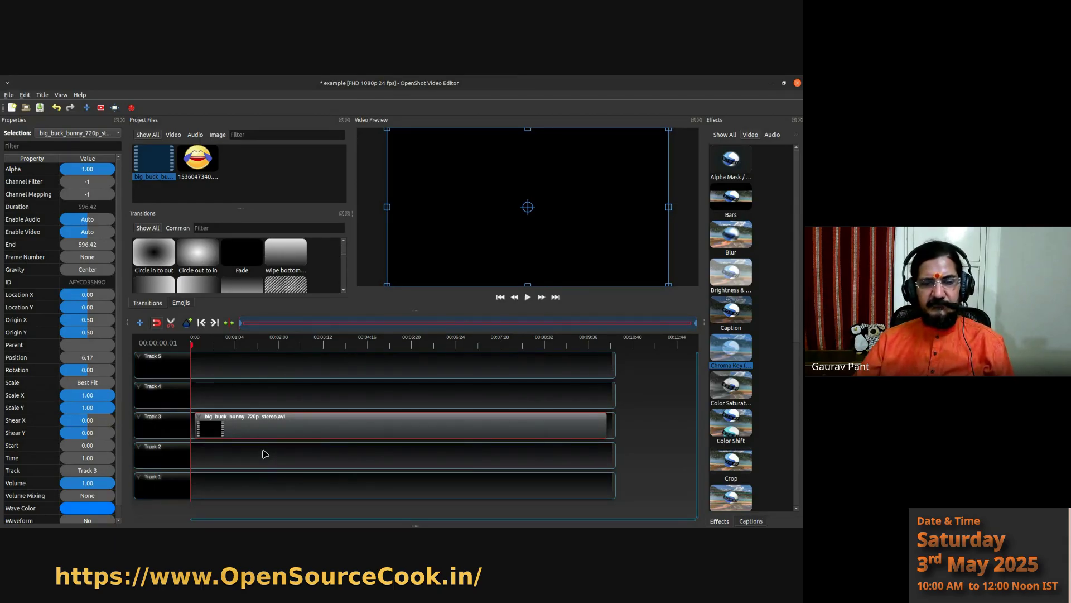
{"action": "left_click_drag", "start_coordinate": [269, 424], "coordinate": [276, 424]}
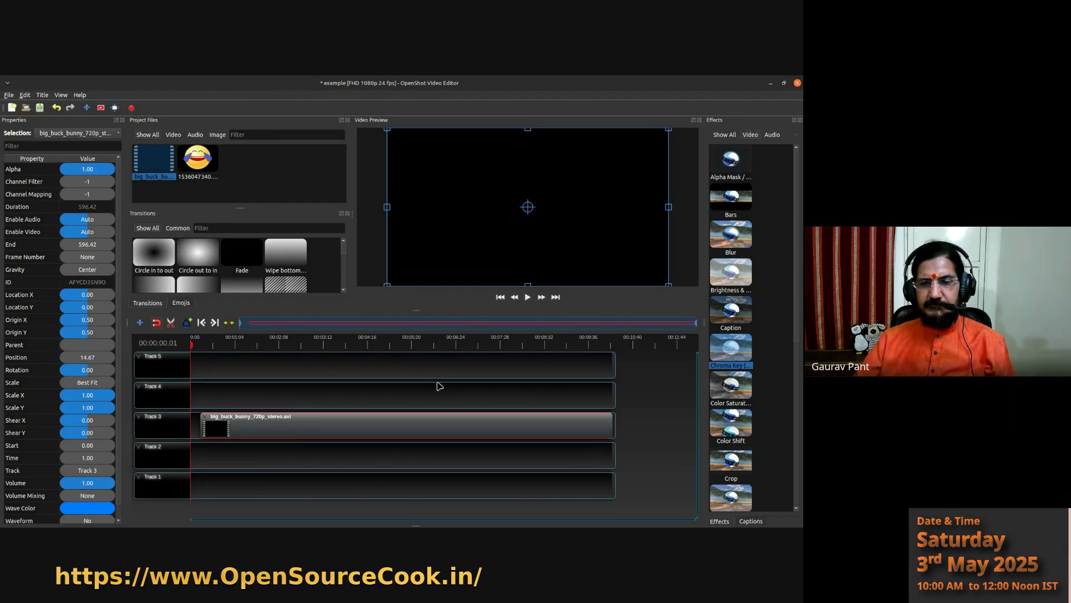
{"action": "scroll", "coordinate": [298, 466], "scroll_direction": "up", "scroll_amount": 1}
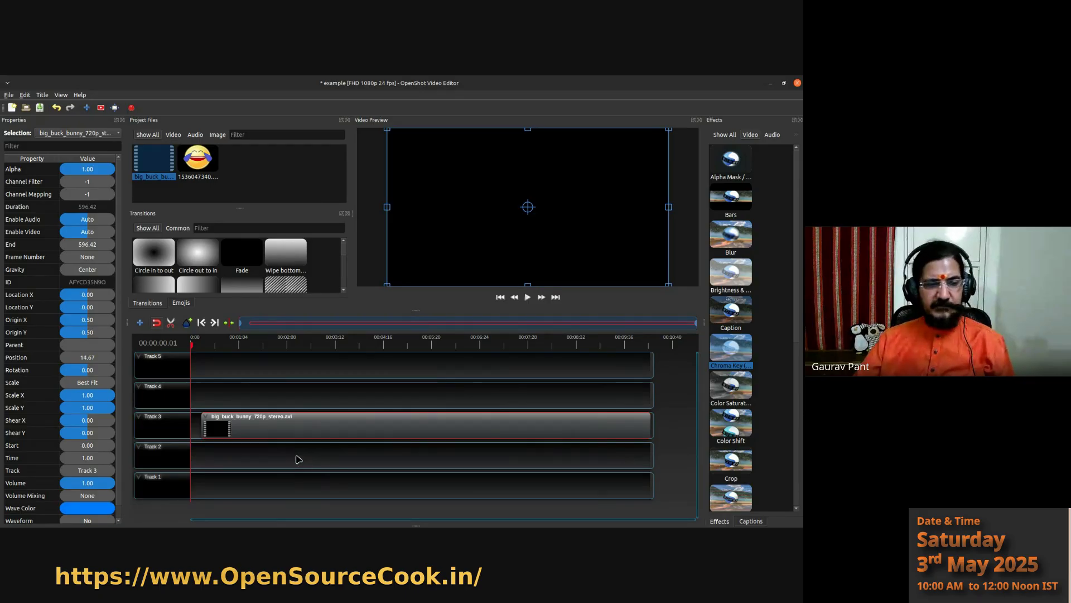
{"action": "left_click_drag", "start_coordinate": [287, 427], "coordinate": [287, 426]}
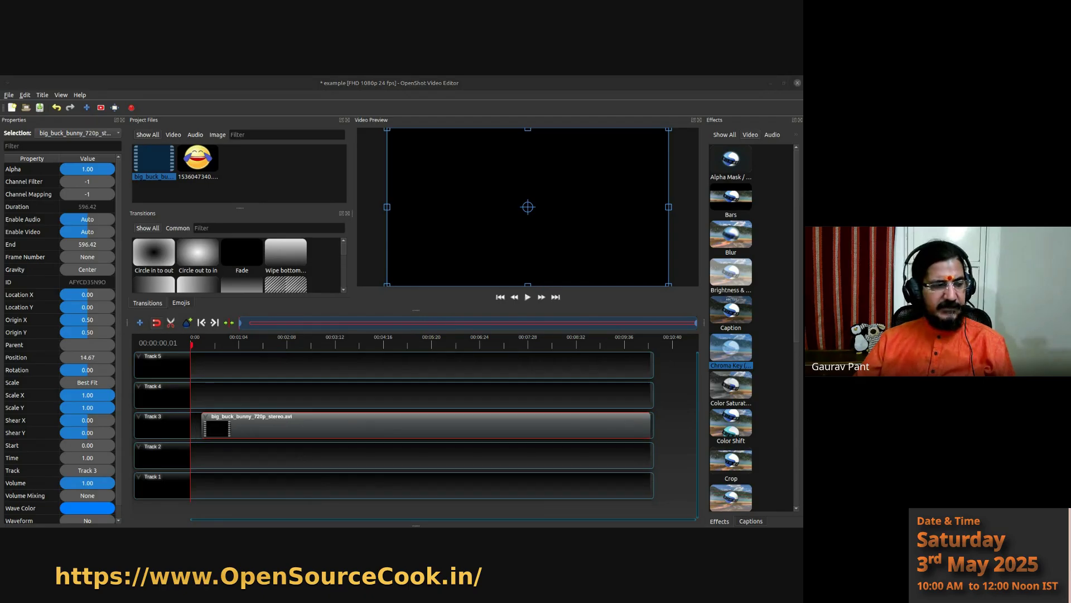
- Save the project and place the image 1536047340.png on Track 4, starting at about 56.13 seconds
{"action": "key", "text": "ctrl+s"}
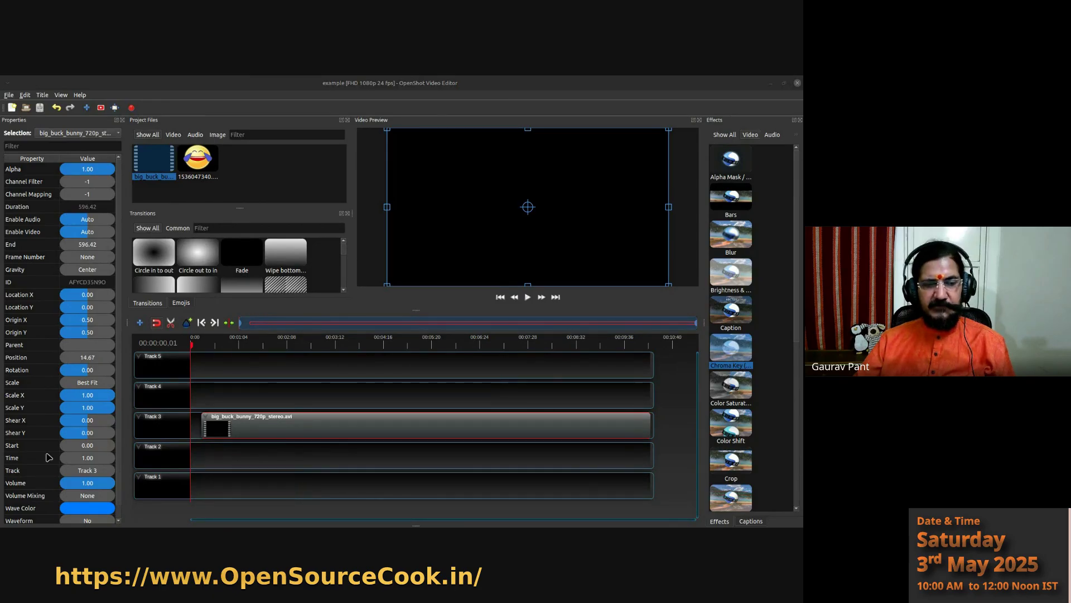
{"action": "left_click", "coordinate": [272, 423]}
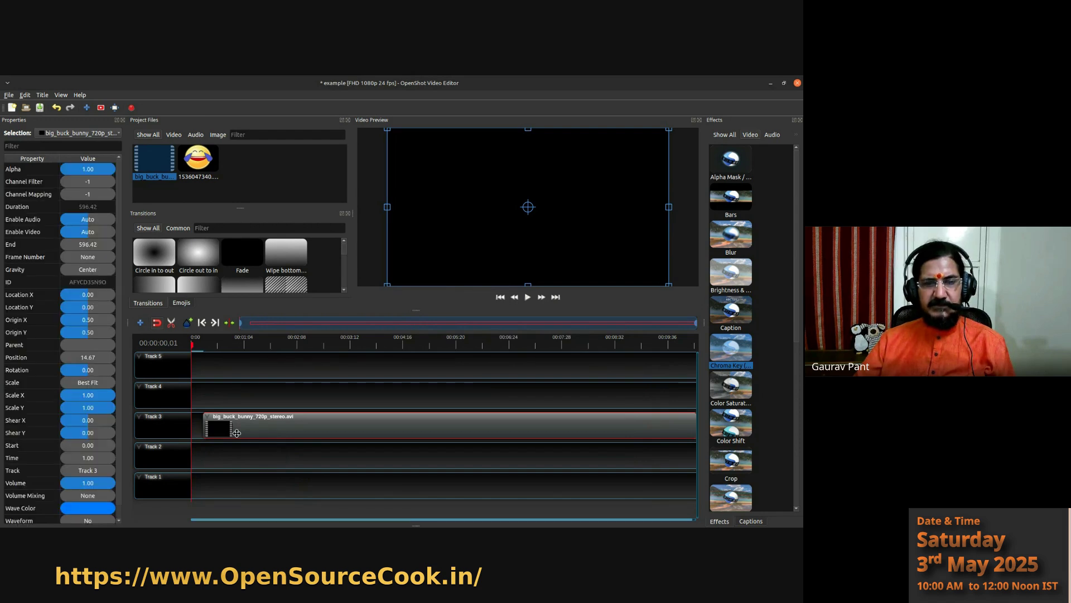
{"action": "left_click_drag", "start_coordinate": [193, 162], "coordinate": [240, 399]}
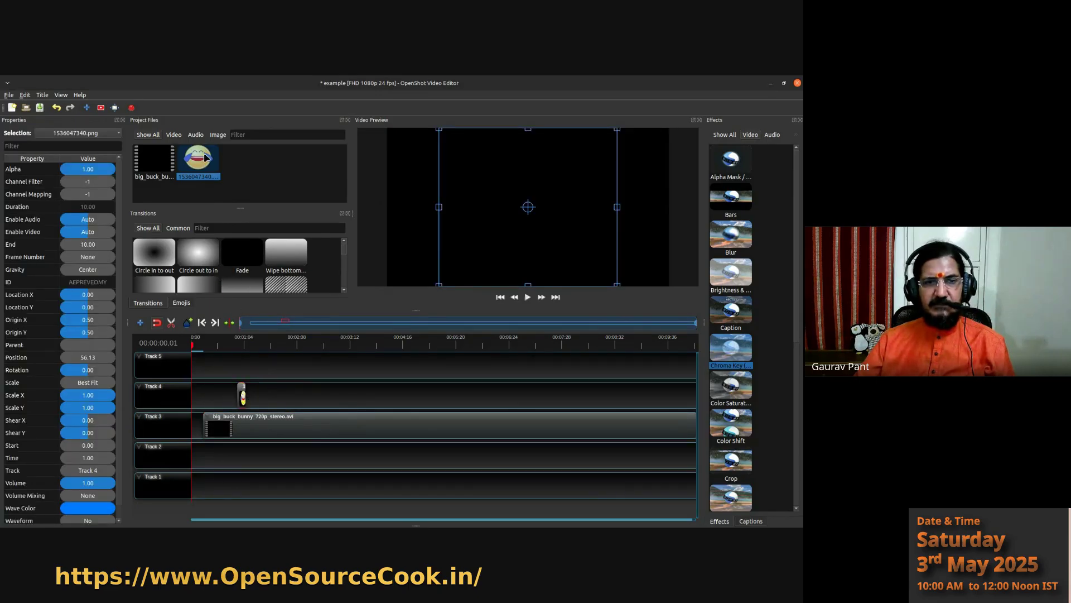
- Compare the image clip on Track 4 with the video clip on Track 3 by selecting each of them
{"action": "left_click", "coordinate": [240, 394]}
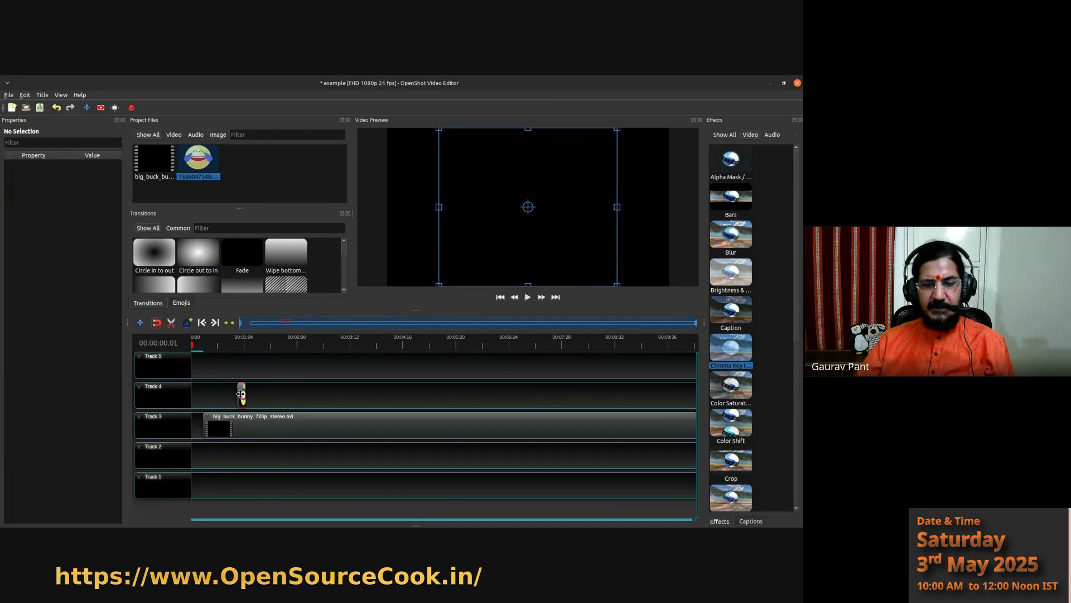
{"action": "left_click", "coordinate": [246, 428]}
{"action": "left_click", "coordinate": [241, 398]}
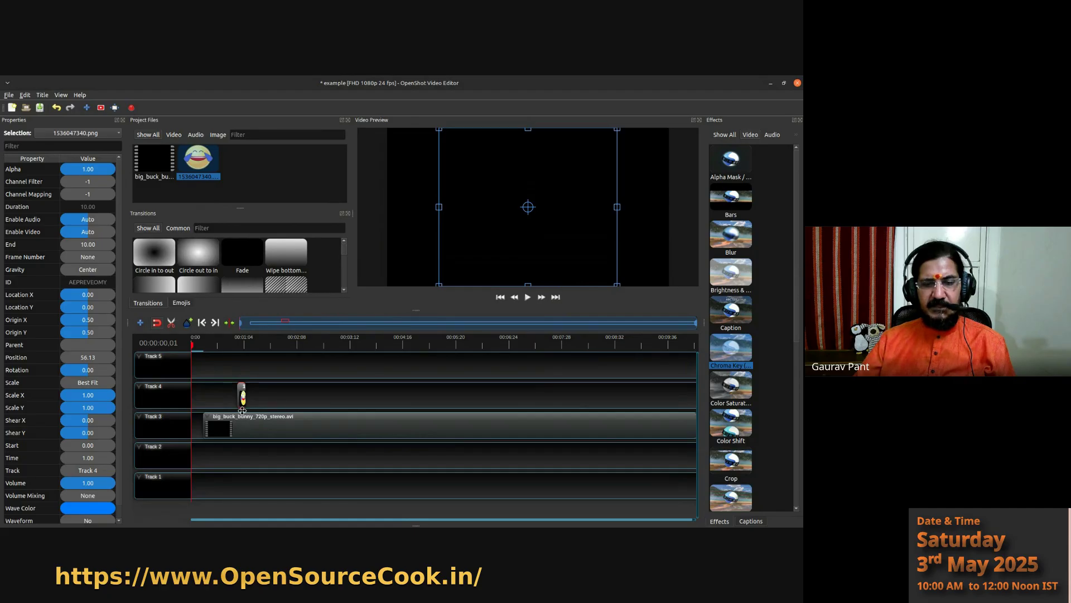
{"action": "left_click", "coordinate": [242, 424]}
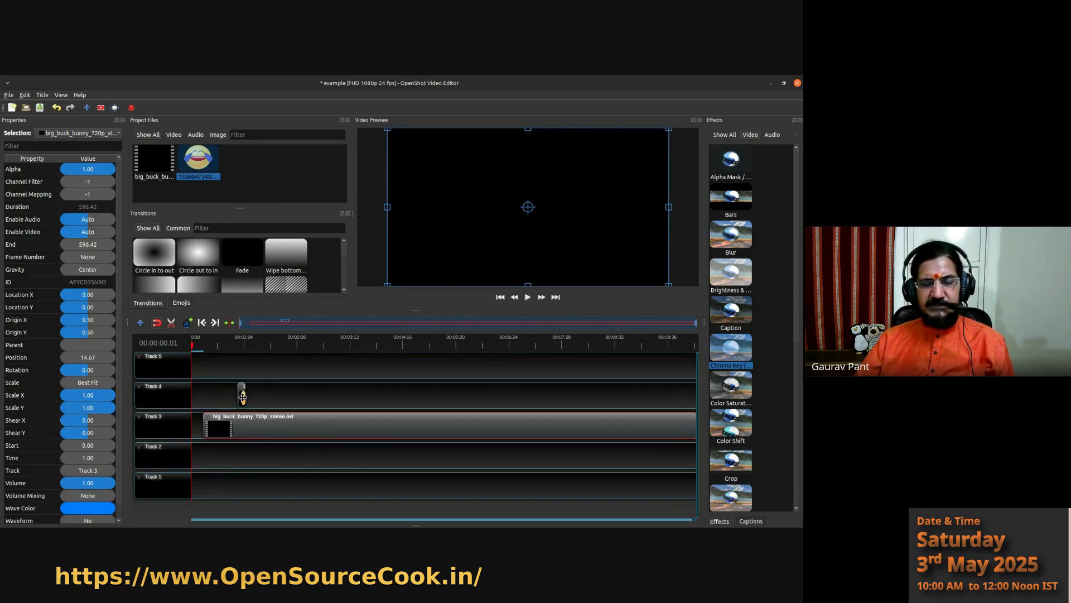
{"action": "left_click", "coordinate": [233, 428]}
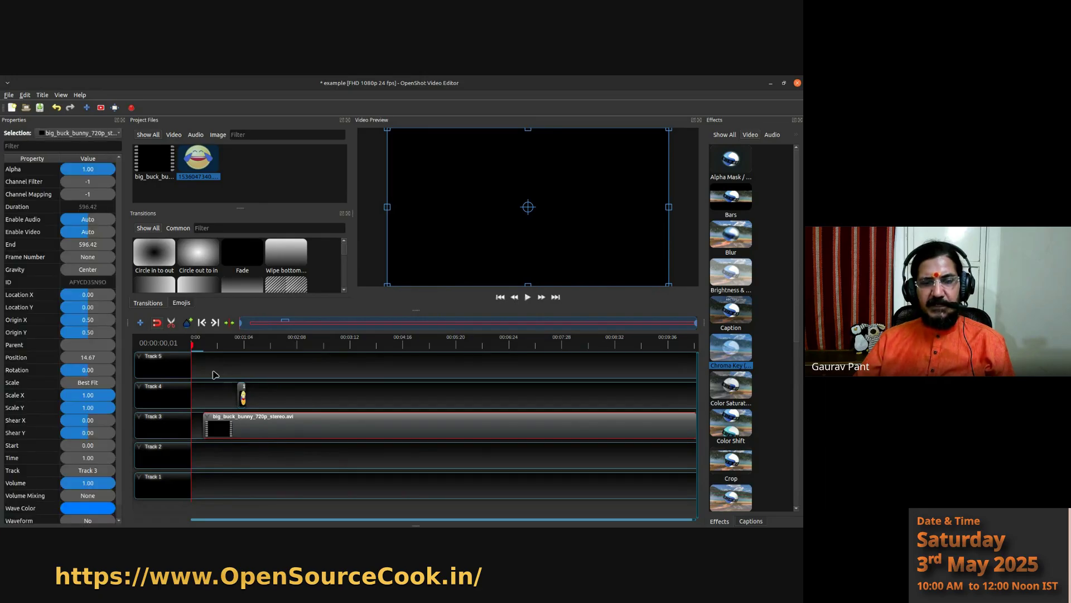
- Preview the video from about 00:00:16,17, skipping ahead to the part where the image on Track 4 overlays it
{"action": "left_click_drag", "start_coordinate": [193, 344], "coordinate": [207, 344]}
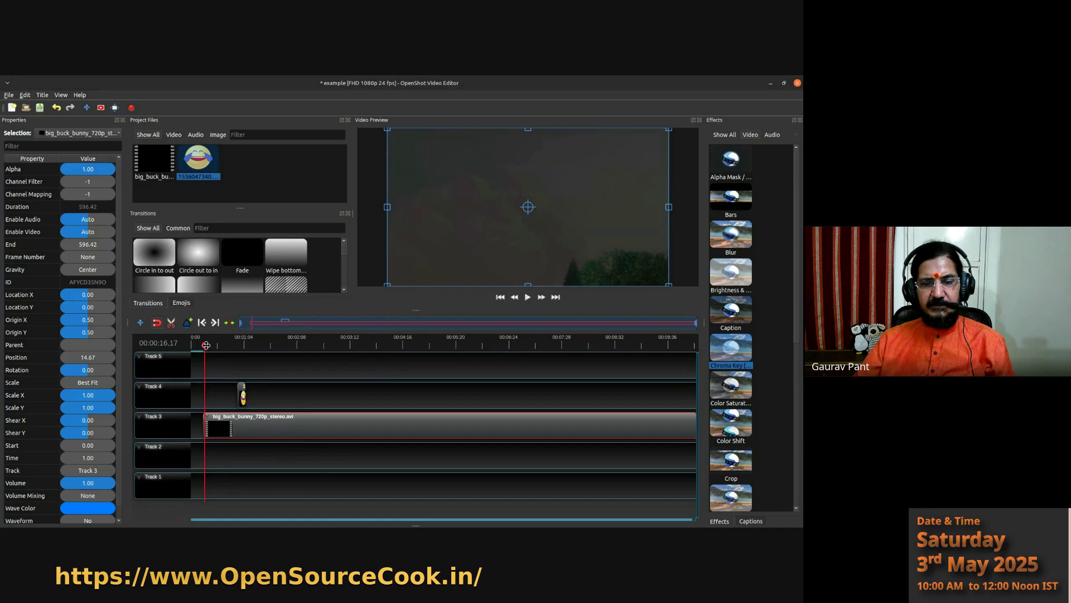
{"action": "left_click", "coordinate": [530, 298]}
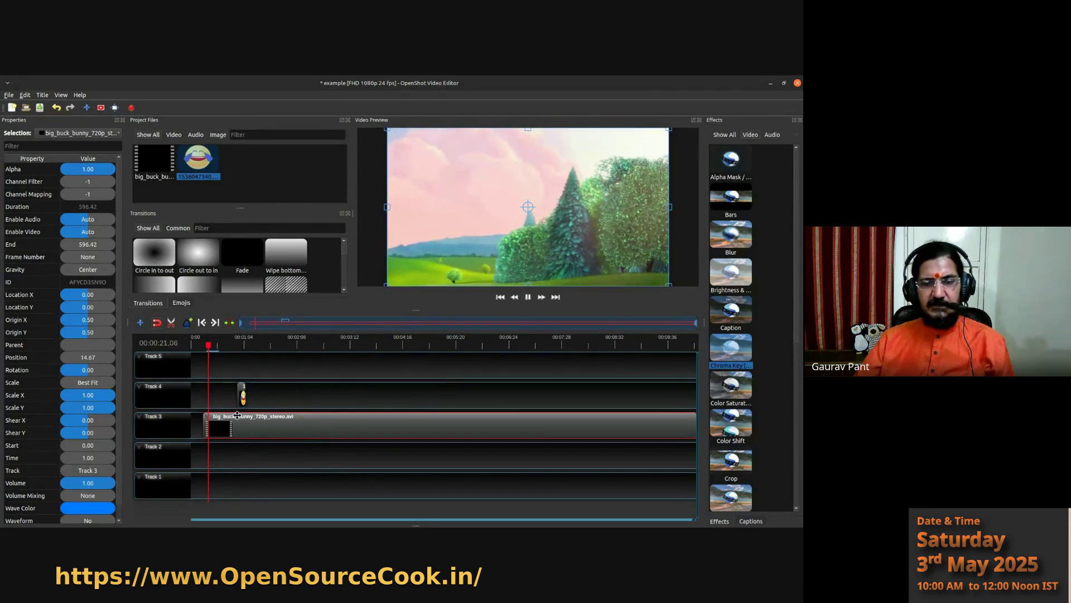
{"action": "left_click", "coordinate": [236, 344]}
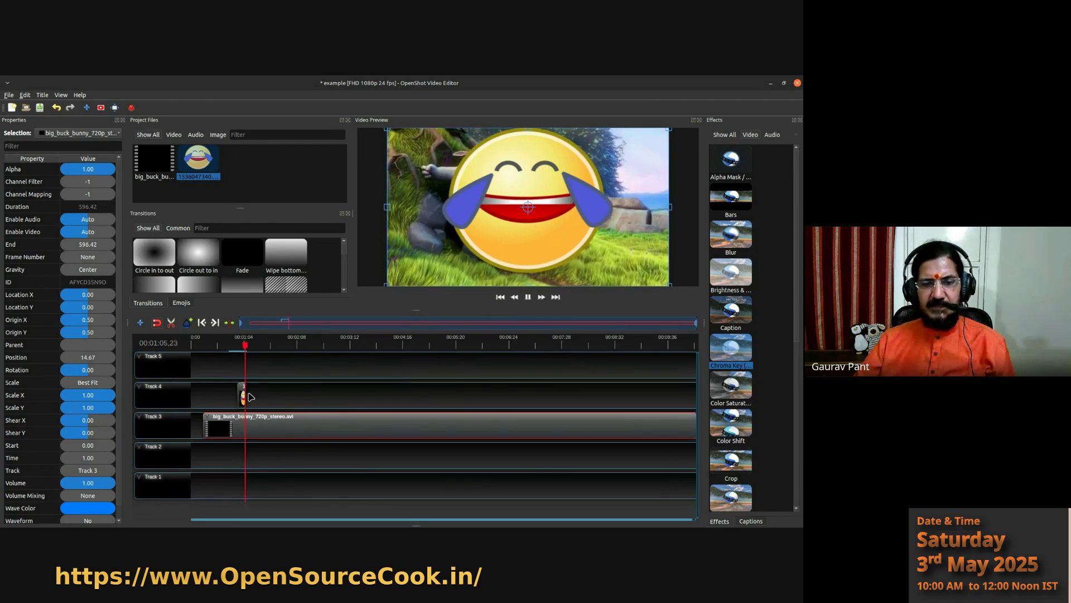
- Move the image clip along Track 4 so it starts with the video at 14.67 seconds, and save the project
{"action": "left_click_drag", "start_coordinate": [244, 395], "coordinate": [252, 394]}
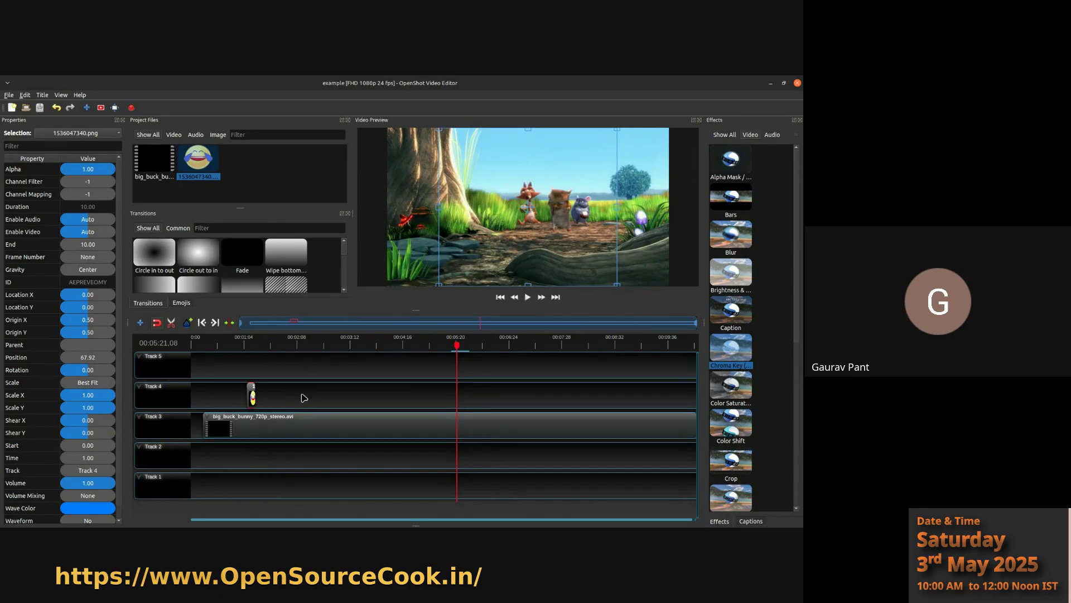
{"action": "scroll", "coordinate": [288, 452], "scroll_direction": "up", "scroll_amount": 1}
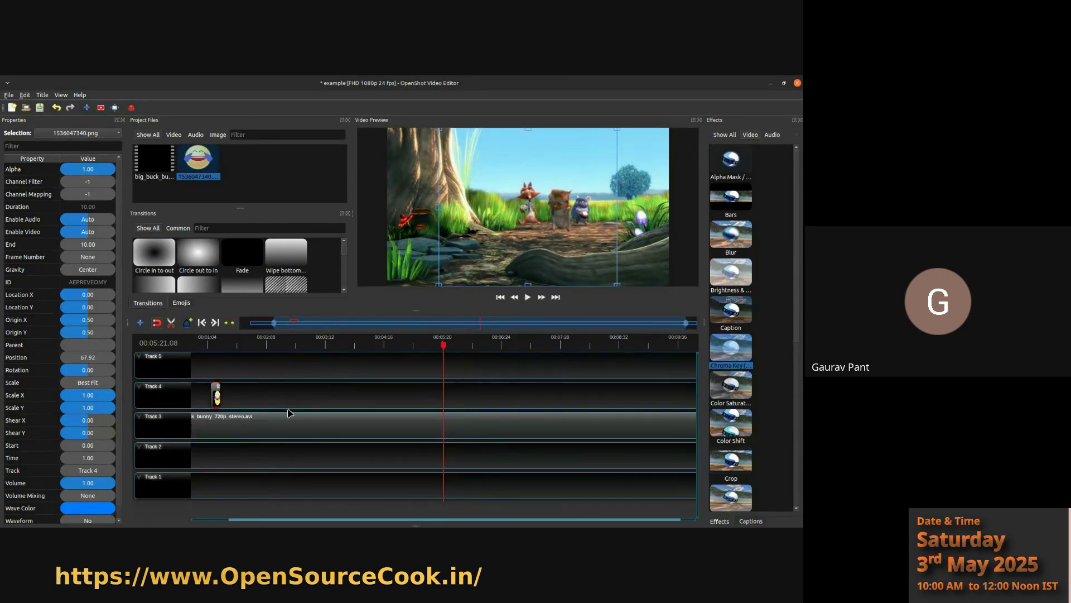
{"action": "scroll", "coordinate": [294, 413], "scroll_direction": "down", "scroll_amount": 1}
{"action": "left_click", "coordinate": [311, 430]}
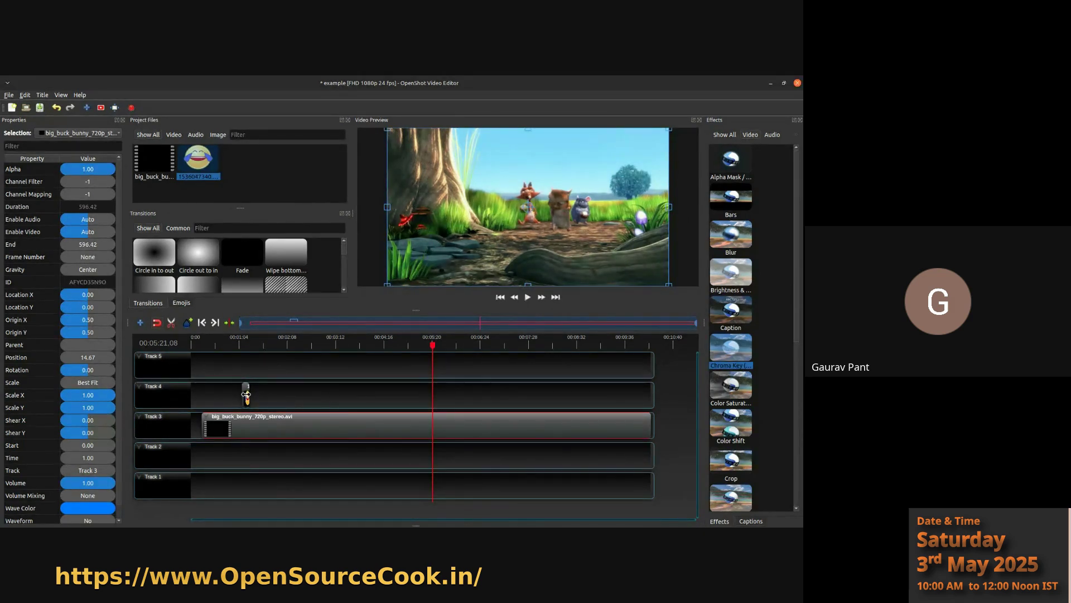
{"action": "left_click_drag", "start_coordinate": [247, 396], "coordinate": [207, 389]}
{"action": "key", "text": "ctrl+s"}
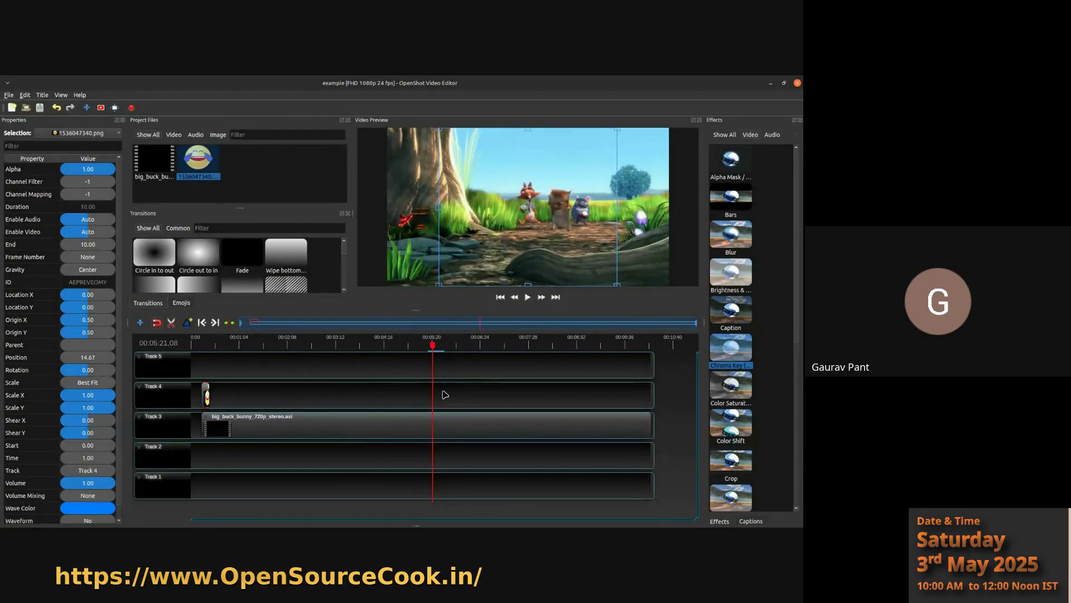
- Scrub through the timeline from the video's start and leave the playhead at about 00:08:25,12
{"action": "left_click_drag", "start_coordinate": [437, 349], "coordinate": [347, 349]}
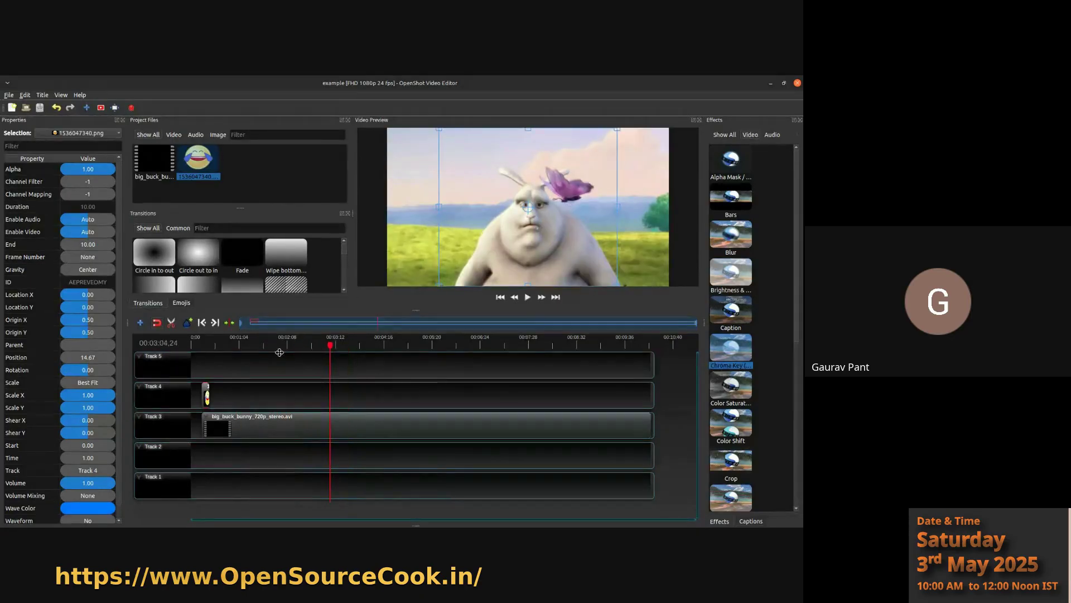
{"action": "left_click", "coordinate": [207, 347]}
{"action": "left_click_drag", "start_coordinate": [207, 356], "coordinate": [572, 382]}
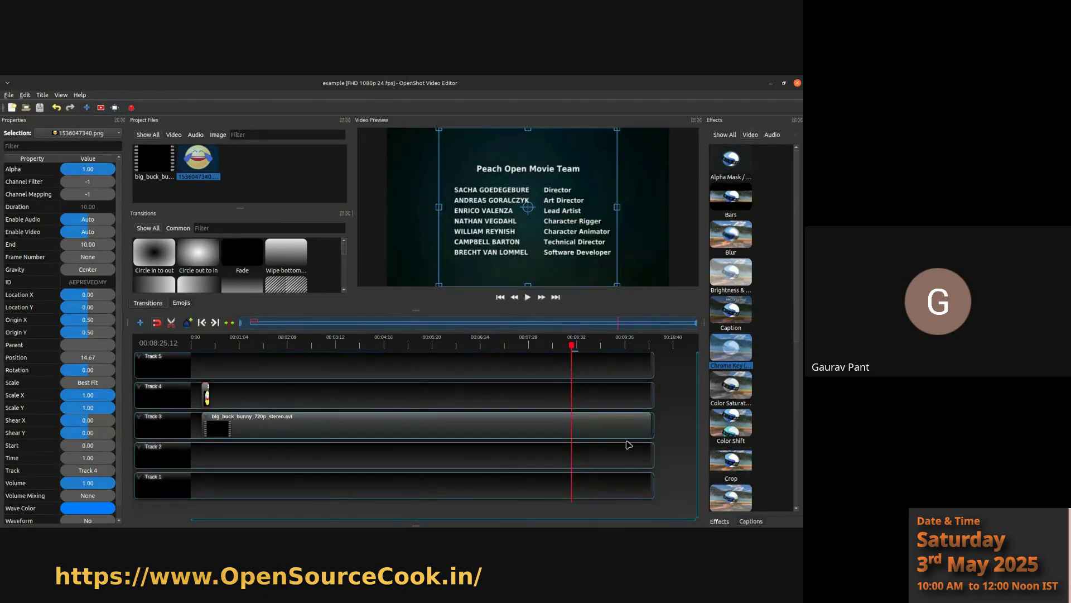
{"action": "scroll", "coordinate": [599, 485], "scroll_direction": "down", "scroll_amount": 3, "text": "ctrl"}
{"action": "scroll", "coordinate": [467, 486], "scroll_direction": "up", "scroll_amount": 2, "text": "ctrl"}
{"action": "scroll", "coordinate": [467, 486], "scroll_direction": "right", "scroll_amount": 1}
{"action": "scroll", "coordinate": [466, 486], "scroll_direction": "left", "scroll_amount": 1}
{"action": "scroll", "coordinate": [466, 486], "scroll_direction": "down", "scroll_amount": 1, "text": "ctrl"}
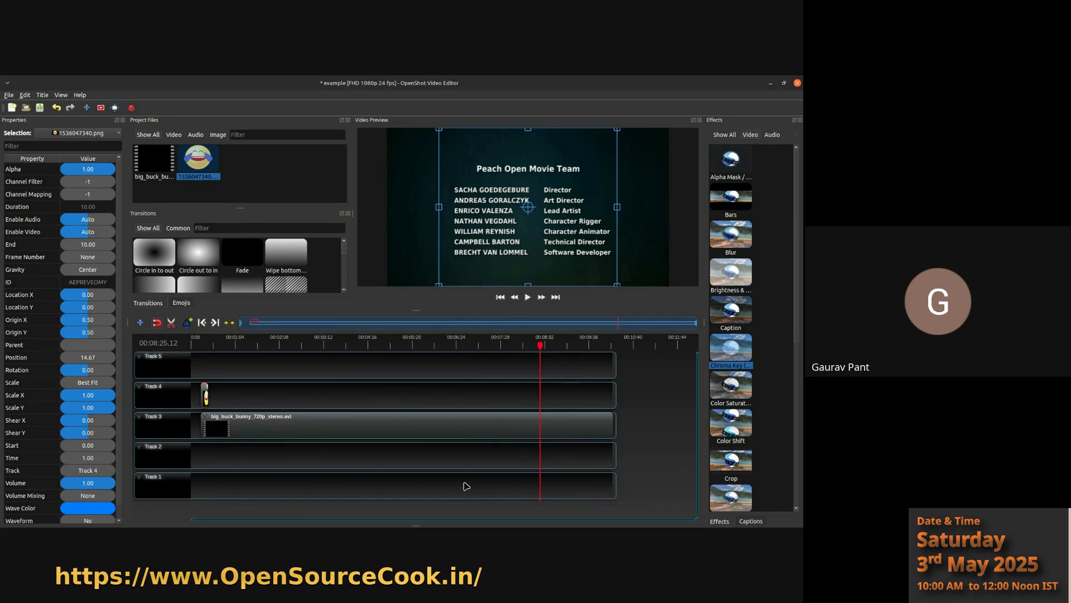
- Move the big_buck_bunny_720p_stereo.avi clip along Track 3 so it starts at about 6.67 seconds
{"action": "left_click", "coordinate": [392, 425]}
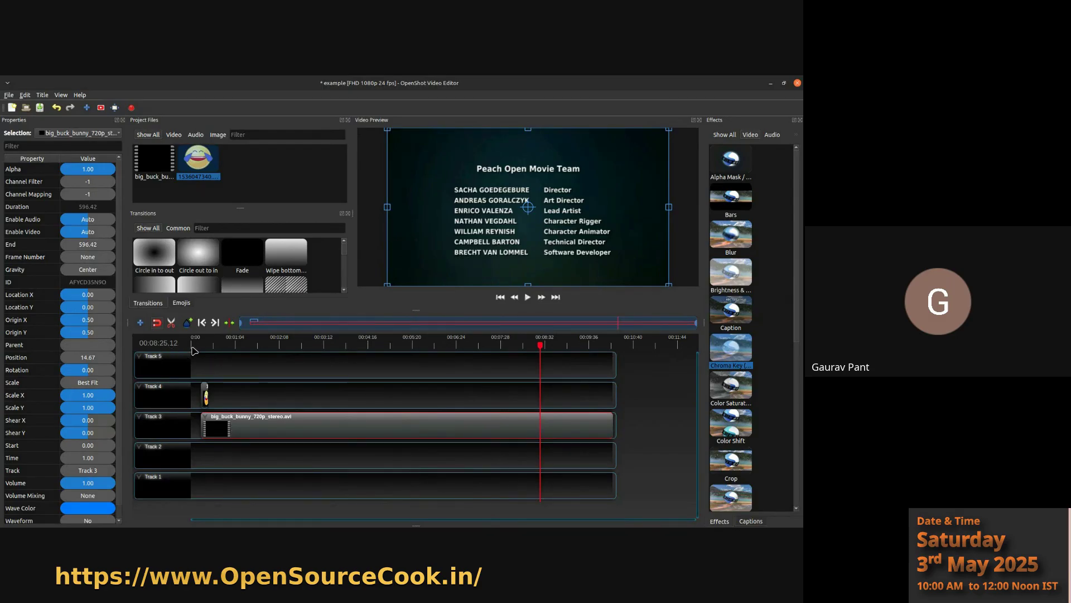
{"action": "left_click_drag", "start_coordinate": [251, 427], "coordinate": [241, 426]}
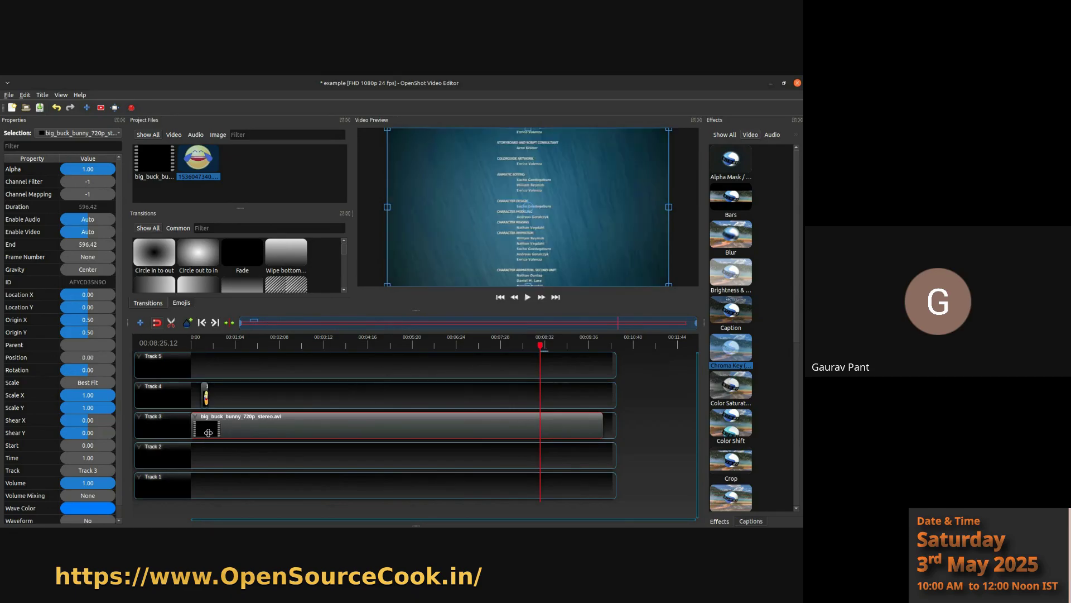
{"action": "left_click_drag", "start_coordinate": [377, 432], "coordinate": [377, 433]}
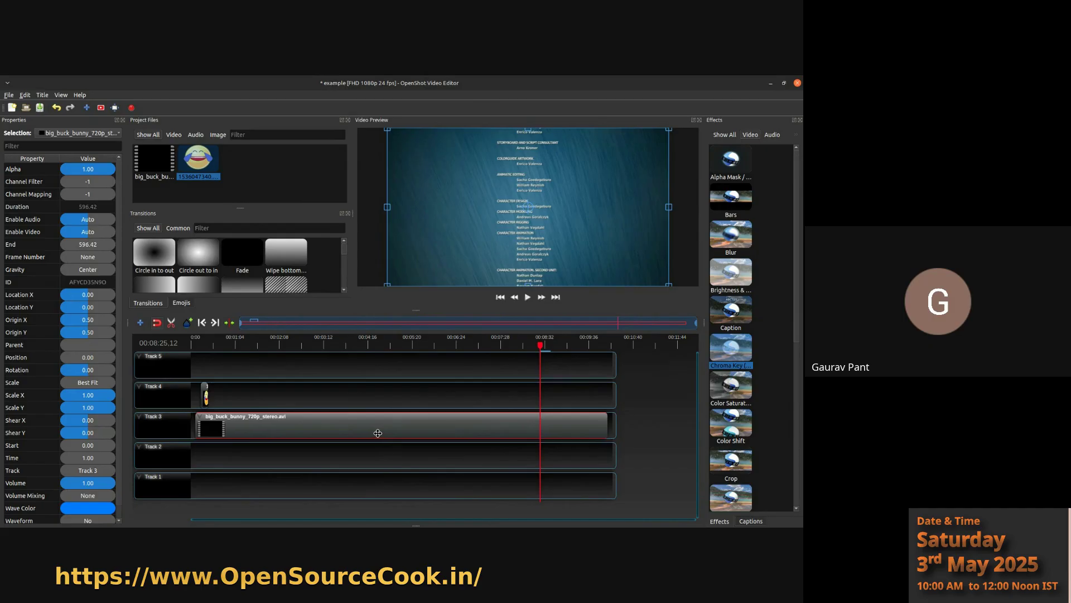
- Slice all clips at the playhead keeping only the right side, and undo the slice
{"action": "right_click", "coordinate": [540, 345]}
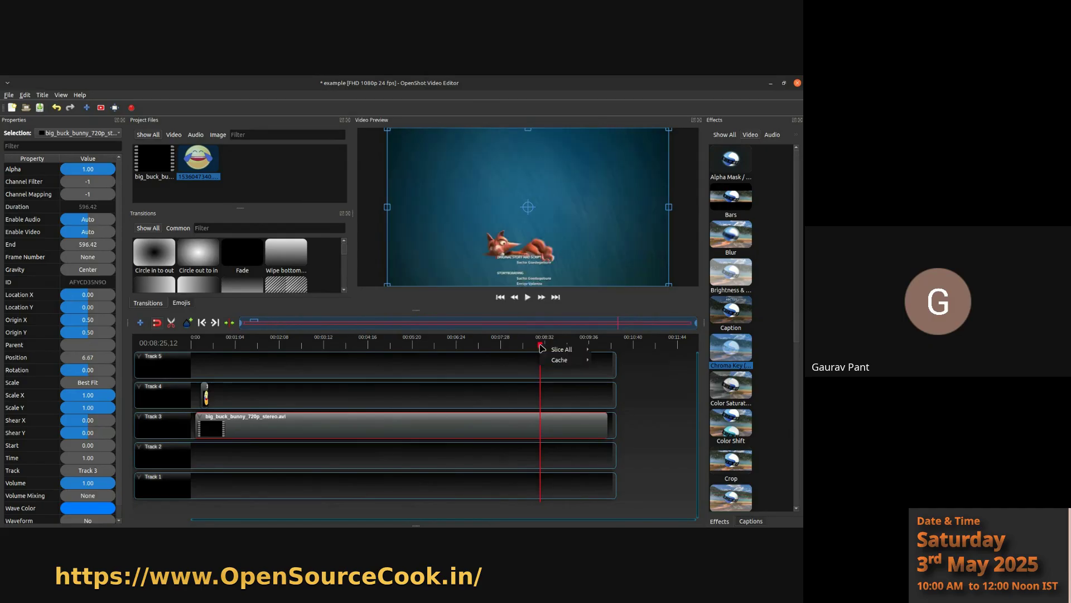
{"action": "mouse_move", "coordinate": [546, 351]}
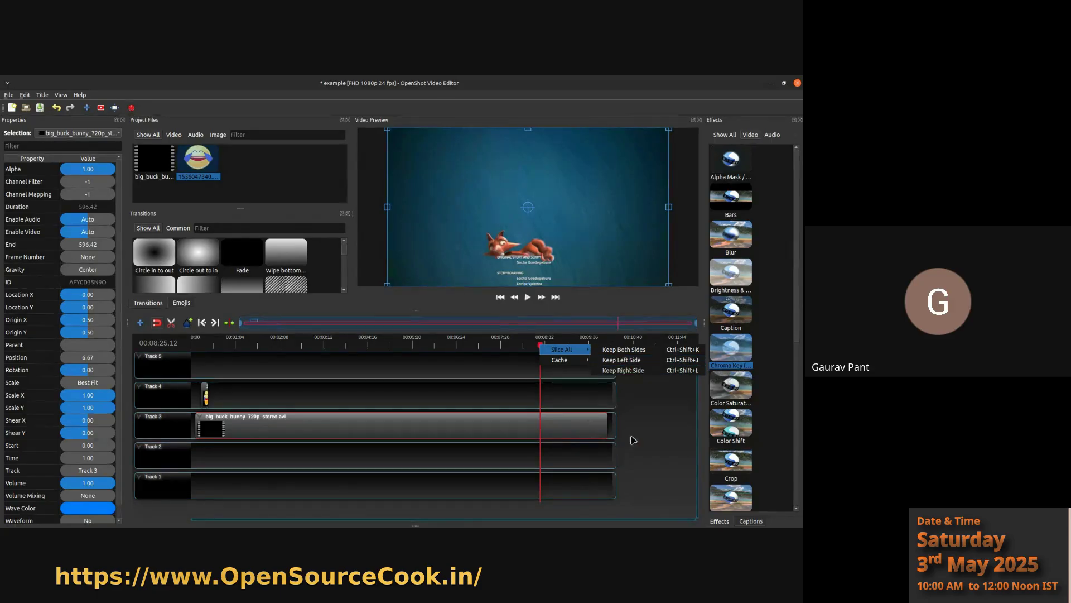
{"action": "mouse_move", "coordinate": [579, 351]}
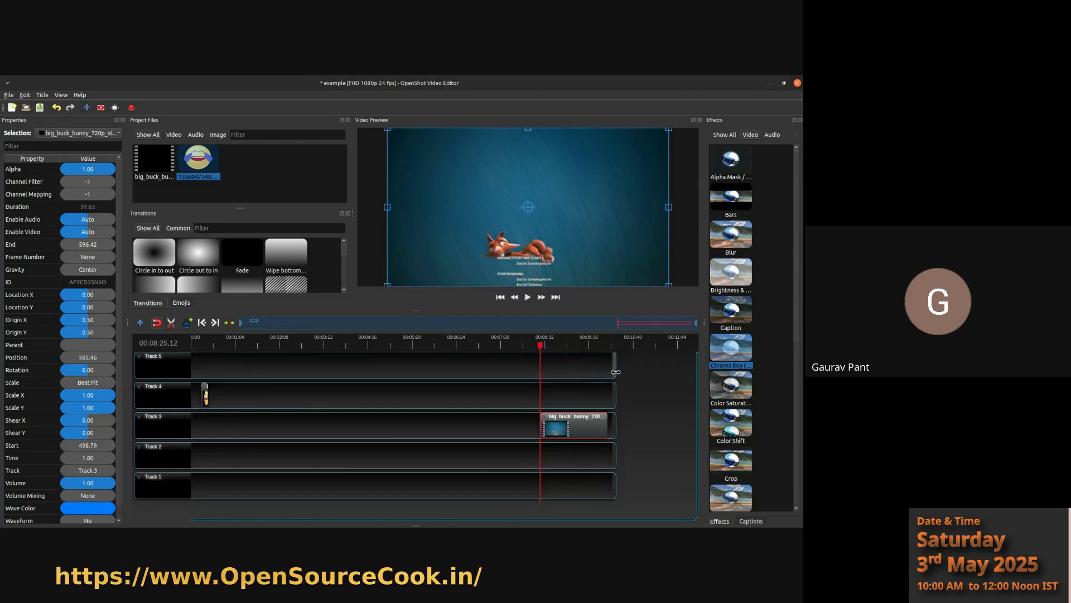
{"action": "key", "text": "ctrl+z"}
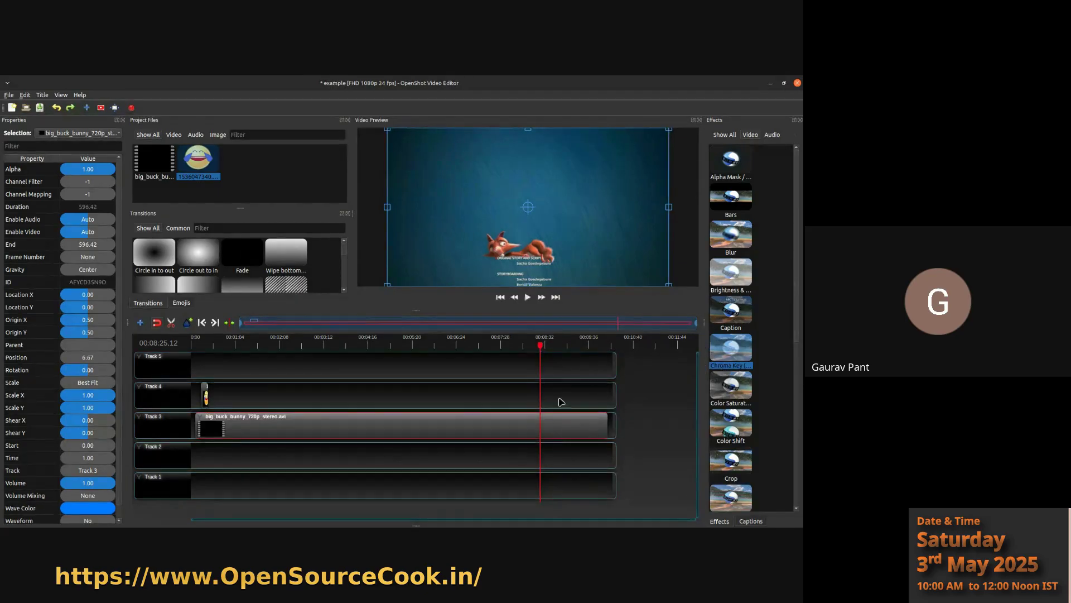
- Slice all clips at 00:08:25,12, keeping only the left side
{"action": "right_click", "coordinate": [541, 347]}
{"action": "mouse_move", "coordinate": [577, 352]}
{"action": "left_click", "coordinate": [629, 364]}
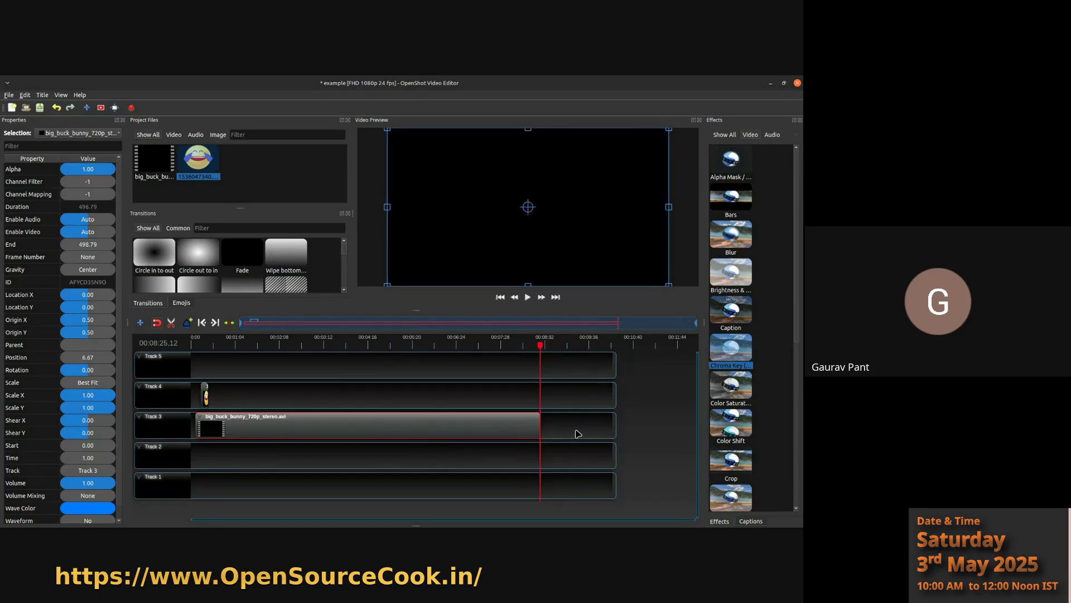
- Scrub the trimmed video, checking the frames at about 00:08:03,19 and 00:03:12,03
{"action": "left_click", "coordinate": [522, 346]}
{"action": "mouse_move", "coordinate": [523, 345]}
{"action": "left_mouse_down"}
{"action": "mouse_move", "coordinate": [540, 347]}
{"action": "mouse_move", "coordinate": [525, 347]}
{"action": "left_mouse_up"}
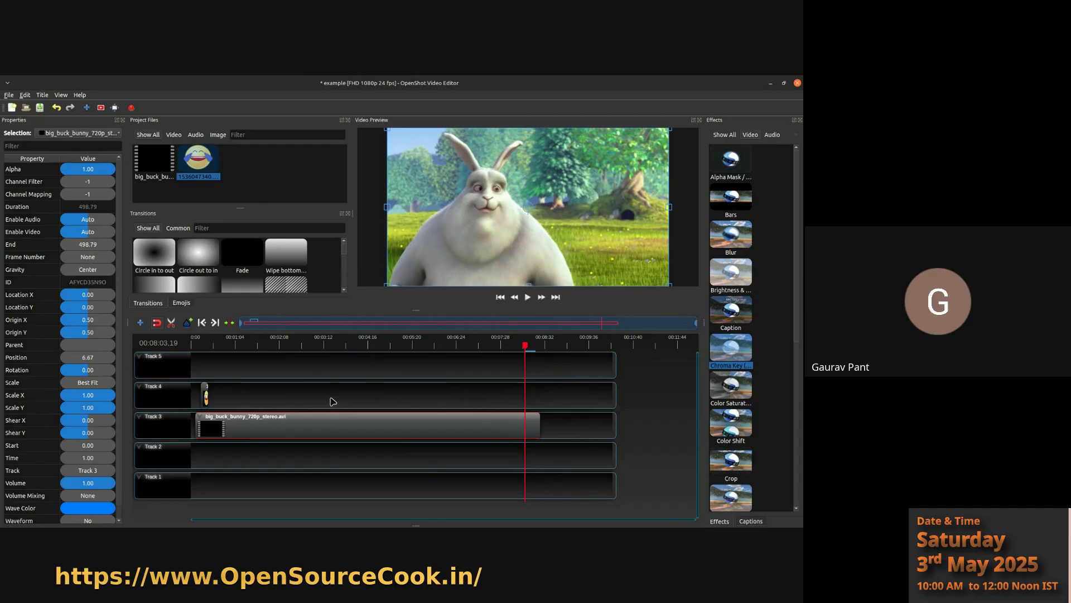
{"action": "scroll", "coordinate": [342, 427], "scroll_direction": "up", "scroll_amount": 2, "text": "ctrl"}
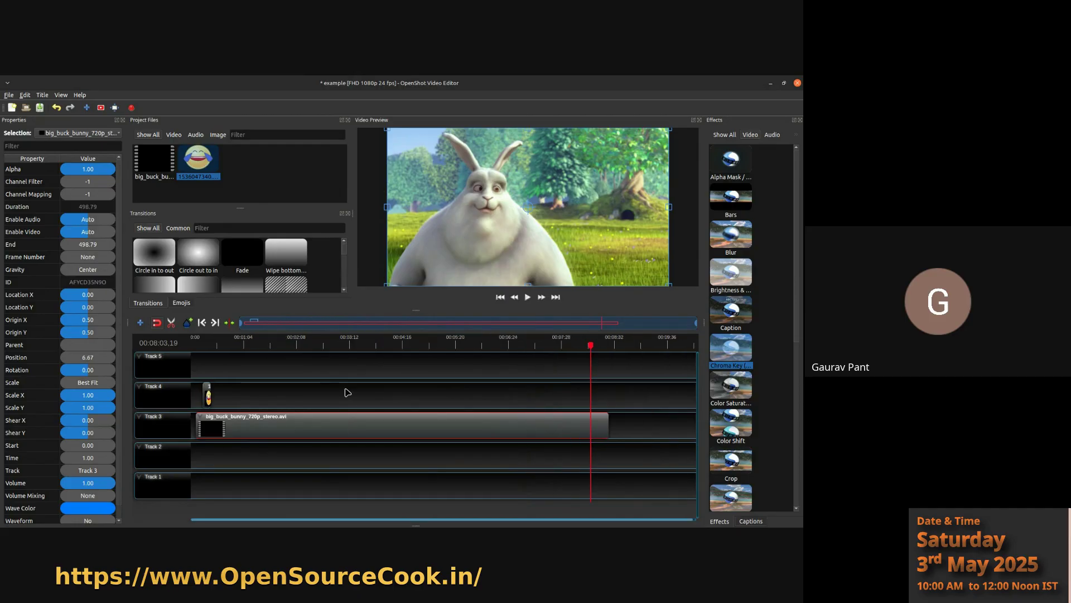
{"action": "left_click", "coordinate": [352, 348]}
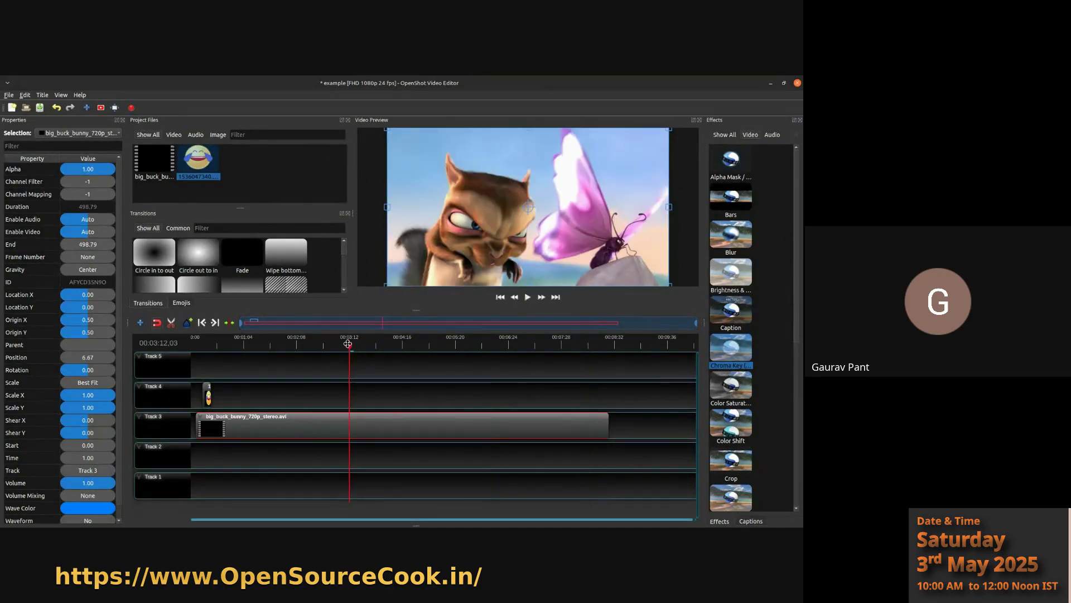
{"action": "left_click", "coordinate": [343, 343]}
{"action": "left_click_drag", "start_coordinate": [343, 343], "coordinate": [350, 343]}
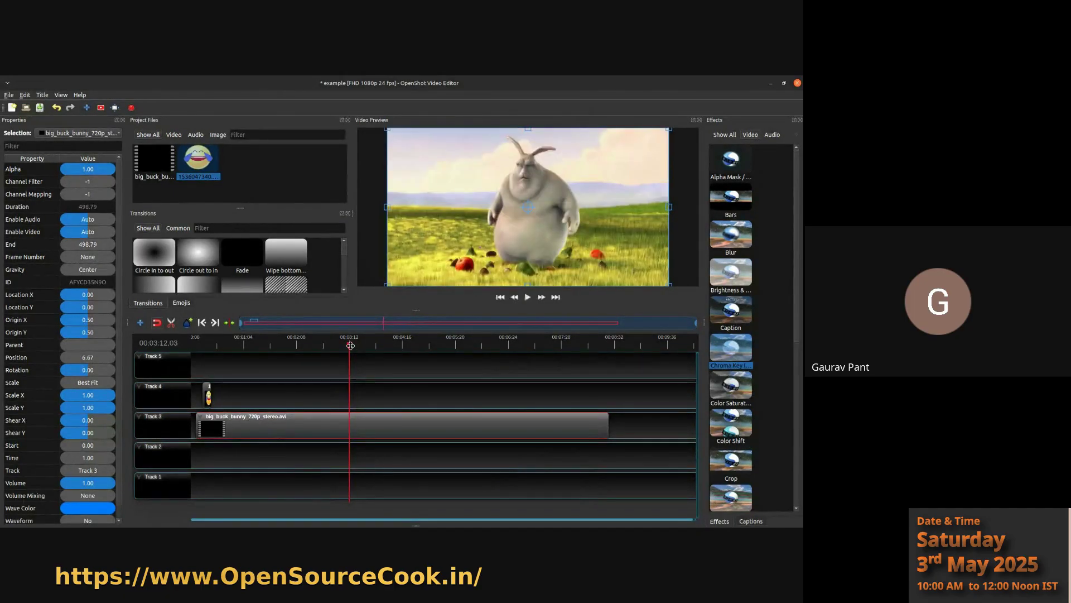
- Look at the Slice All and Cache options offered for the playhead at 00:03:12,03
{"action": "scroll", "coordinate": [378, 422], "scroll_direction": "up", "scroll_amount": 1}
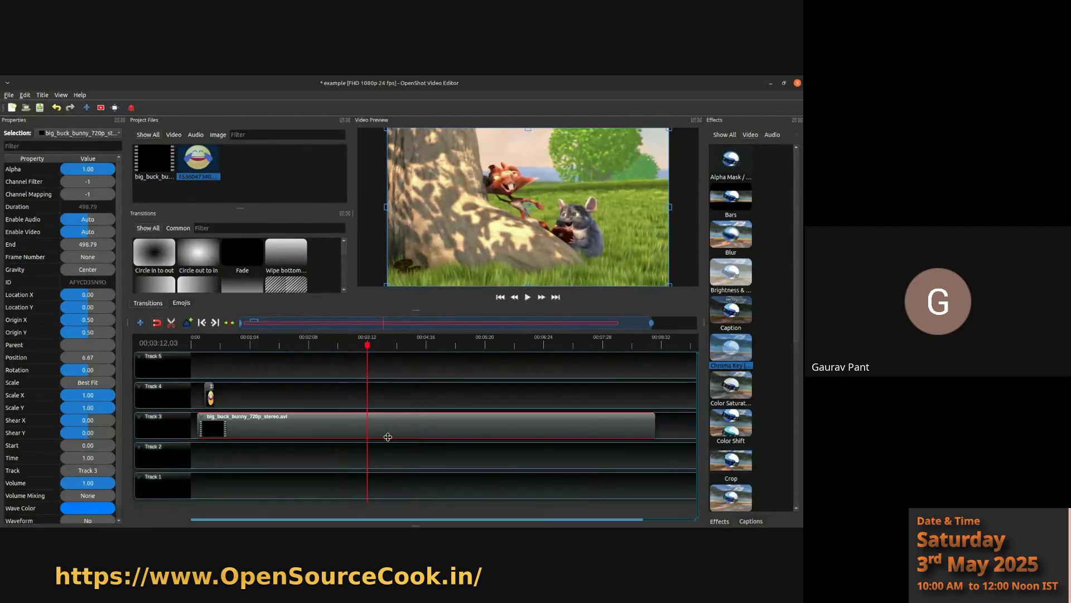
{"action": "right_click", "coordinate": [367, 346]}
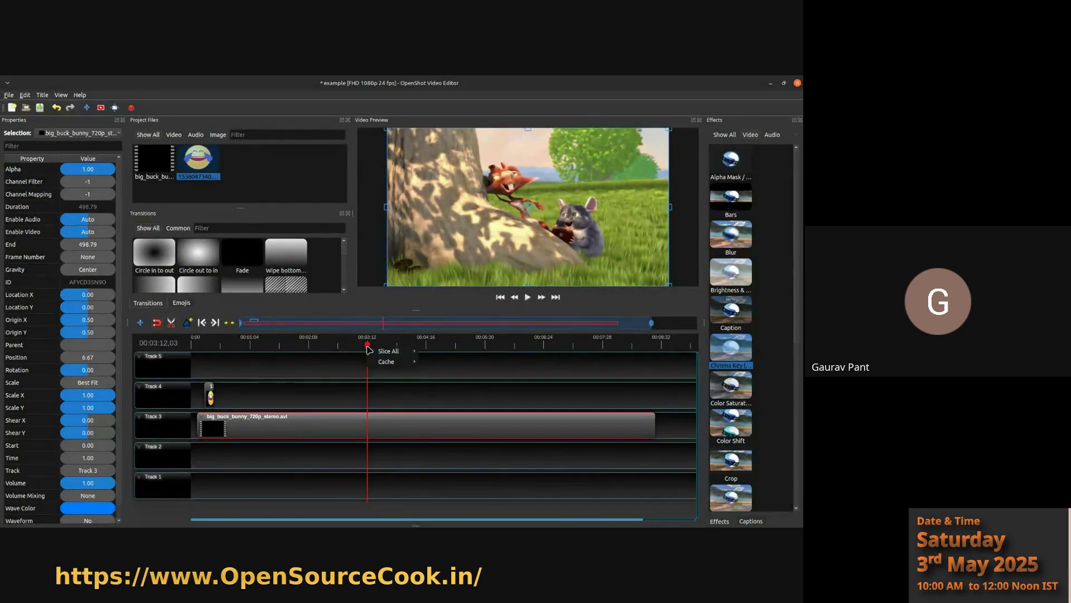
{"action": "mouse_move", "coordinate": [377, 351]}
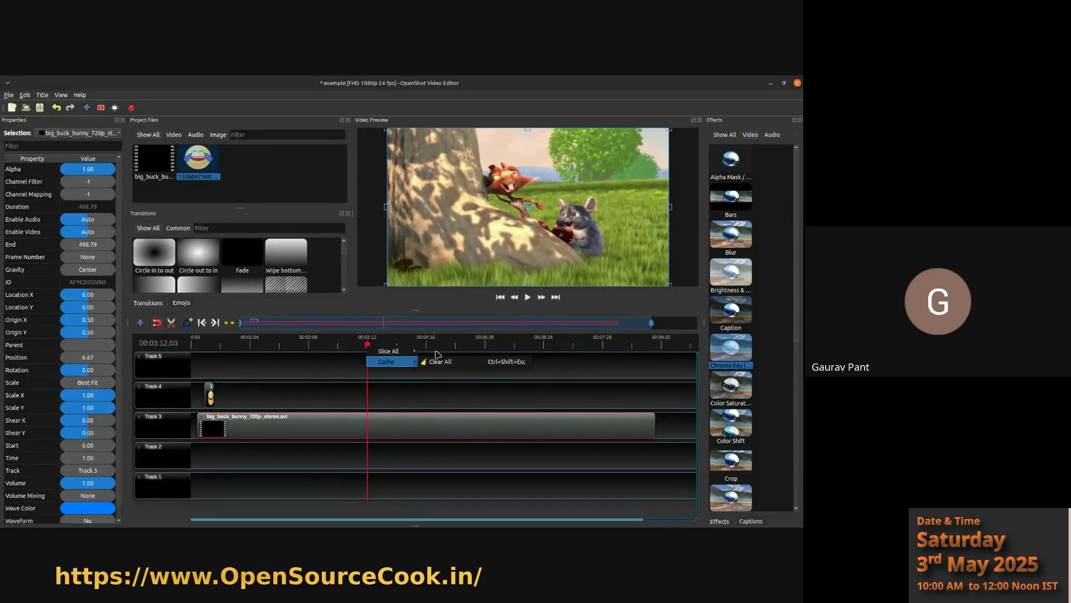
{"action": "left_click", "coordinate": [433, 399]}
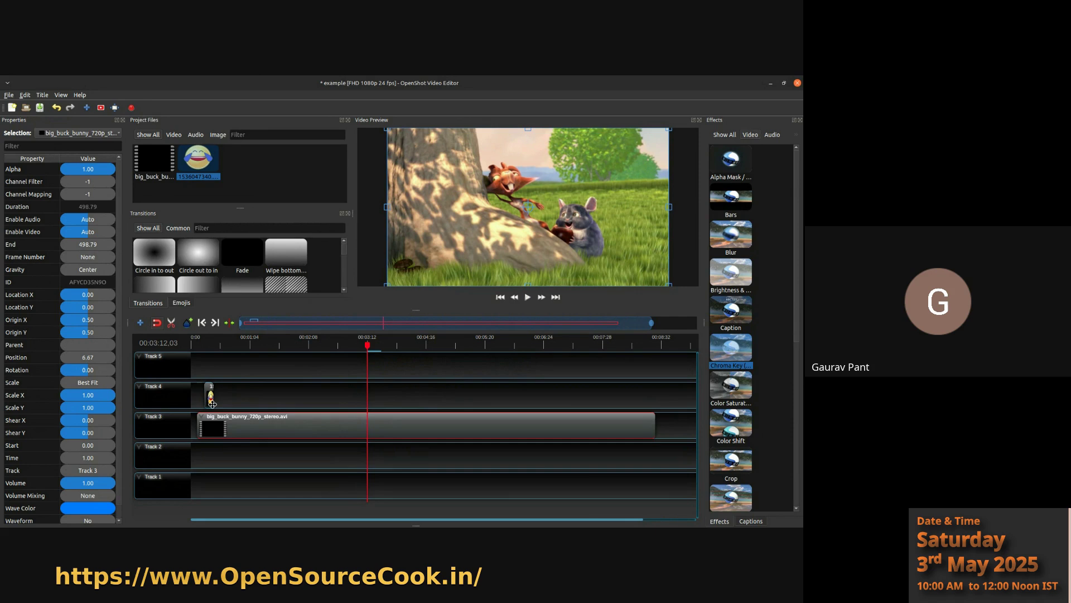
- Place the image clip at about 67.04 seconds on Track 4, lengthen it to 32.25 seconds, and put the playhead at about 00:00:52,21
{"action": "left_click_drag", "start_coordinate": [212, 398], "coordinate": [282, 400]}
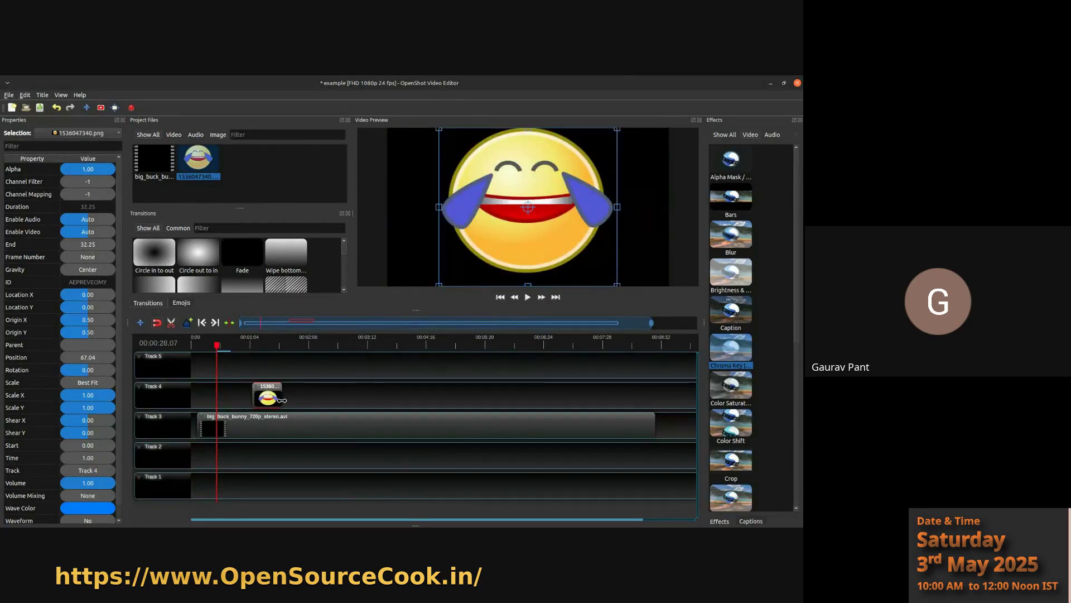
{"action": "left_click_drag", "start_coordinate": [217, 346], "coordinate": [239, 346]}
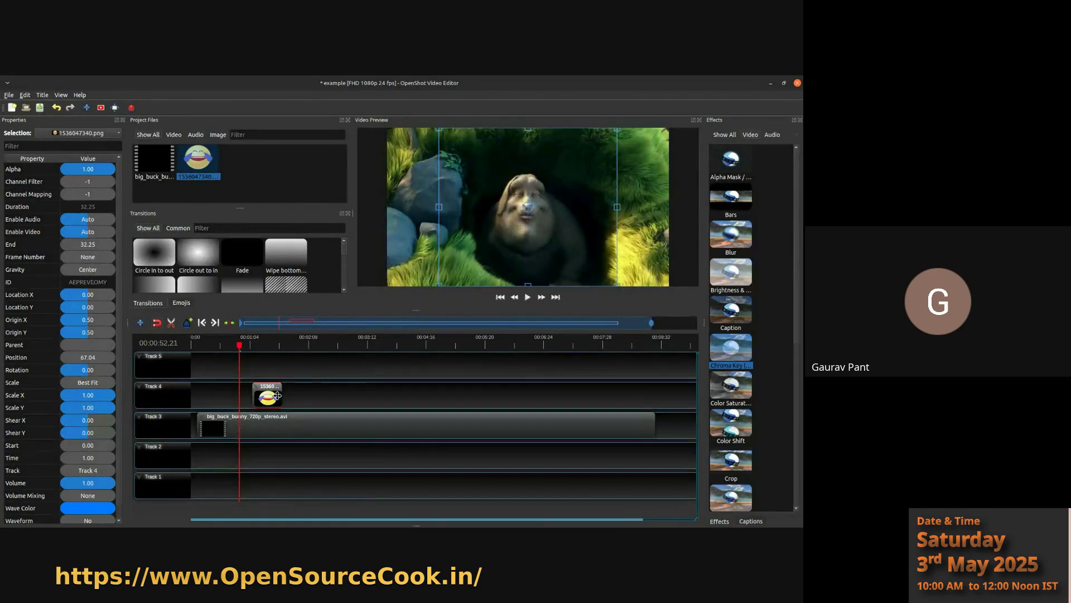
- Move the Track 4 image clip to 62.04 seconds, shorten it to 14 seconds, and put the playhead at 00:01:07,11
{"action": "left_click_drag", "start_coordinate": [269, 397], "coordinate": [264, 397]}
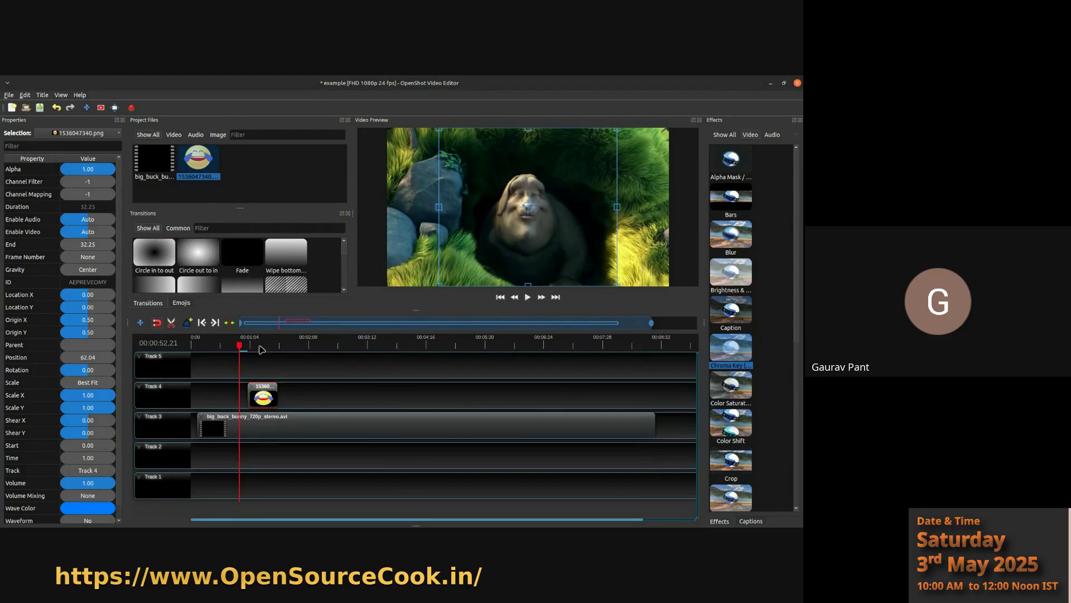
{"action": "left_click_drag", "start_coordinate": [279, 397], "coordinate": [259, 396]}
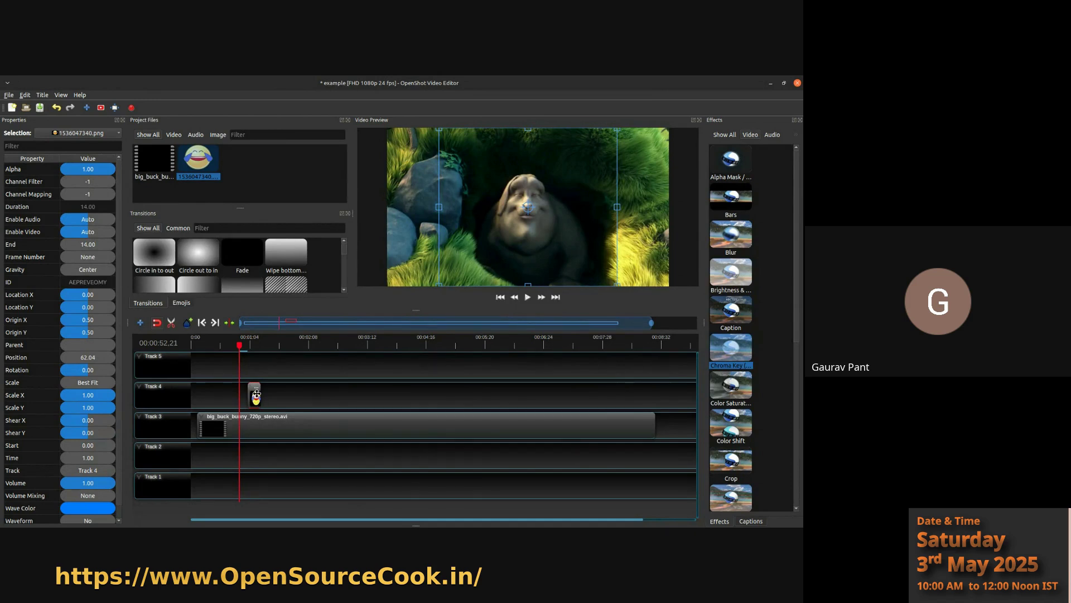
{"action": "left_click", "coordinate": [253, 346]}
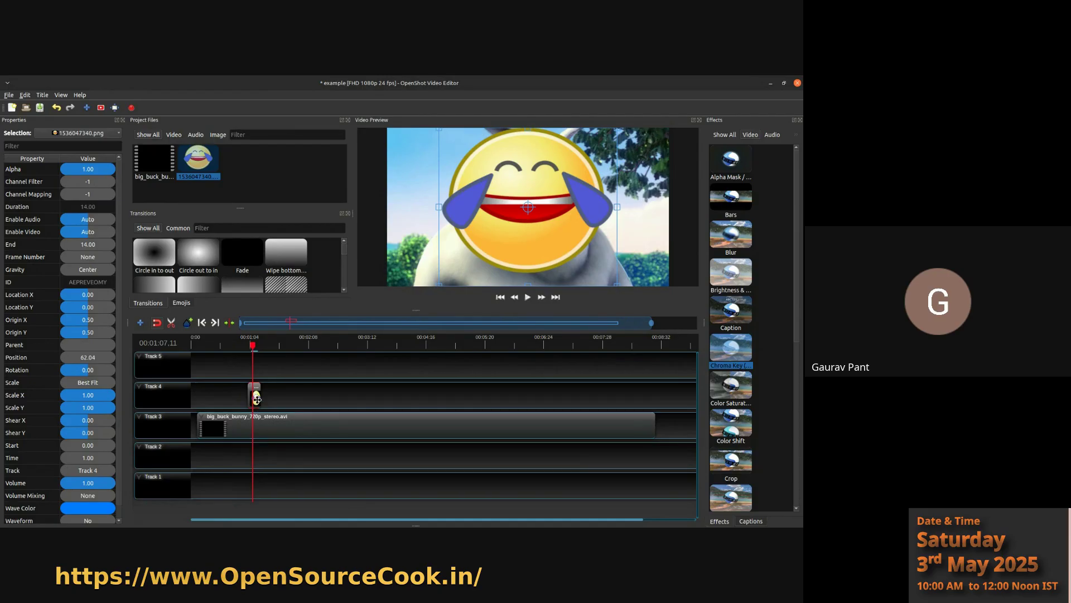
- Try slicing all clips at the playhead with only the left side kept, and undo the slice
{"action": "left_click", "coordinate": [257, 427]}
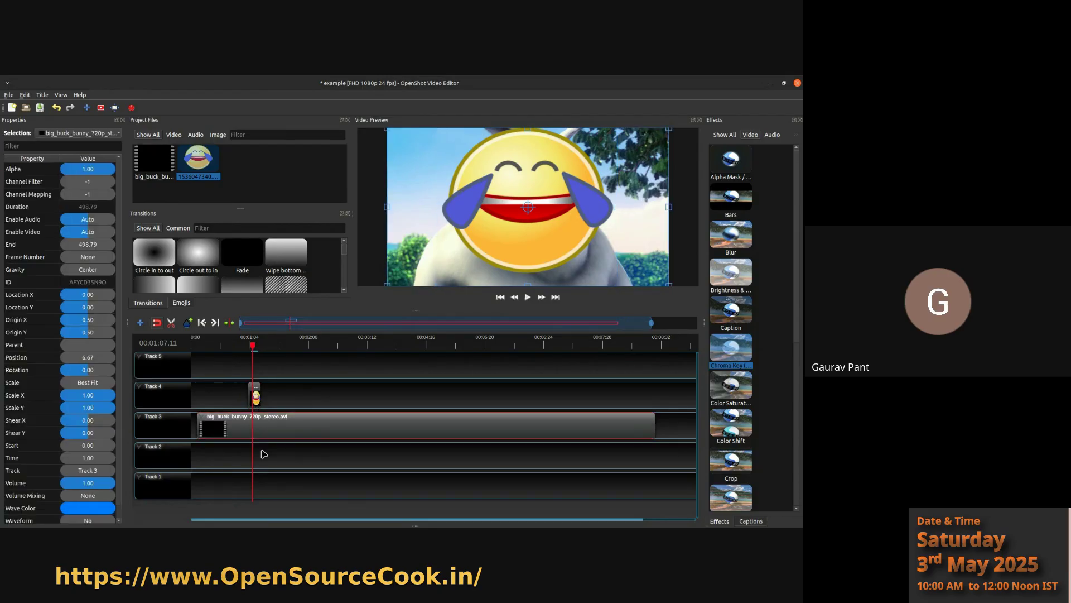
{"action": "right_click", "coordinate": [253, 346]}
{"action": "key", "text": "Escape"}
{"action": "right_click", "coordinate": [252, 346]}
{"action": "mouse_move", "coordinate": [270, 356]}
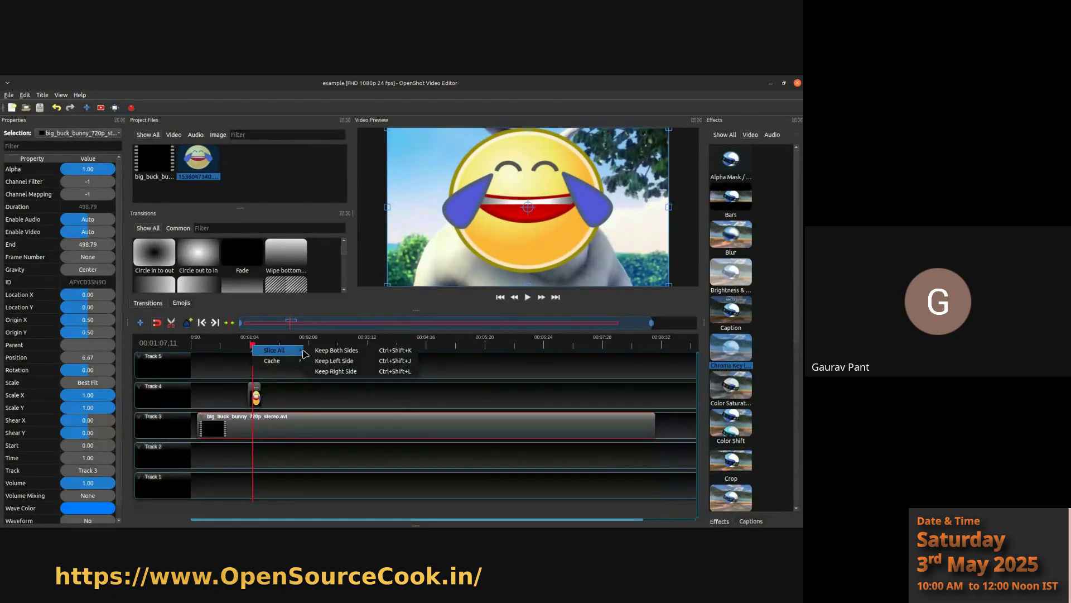
{"action": "left_click", "coordinate": [333, 361]}
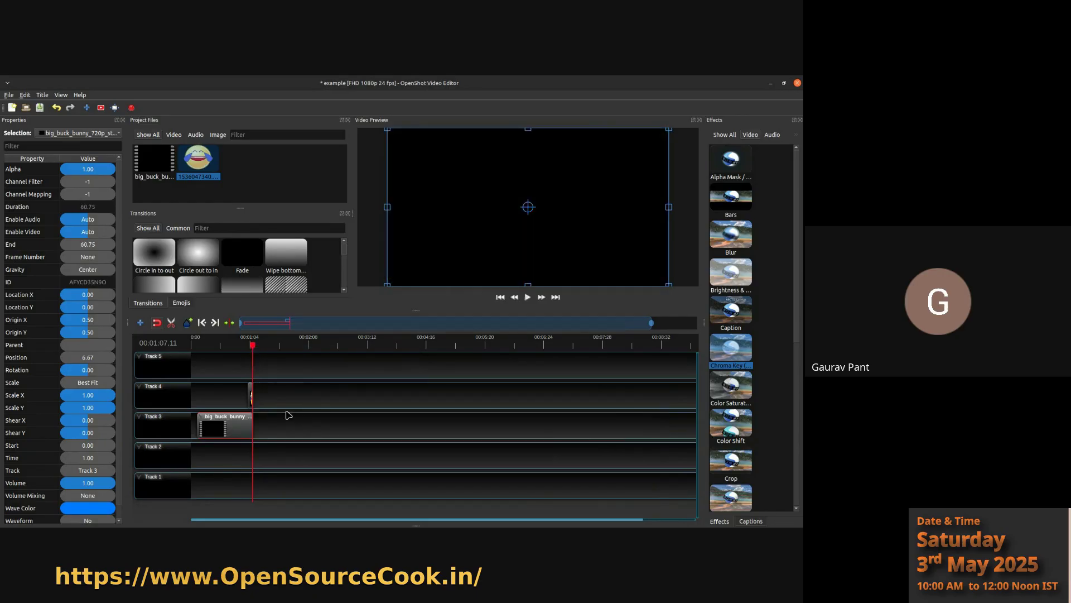
{"action": "key", "text": "ctrl+z"}
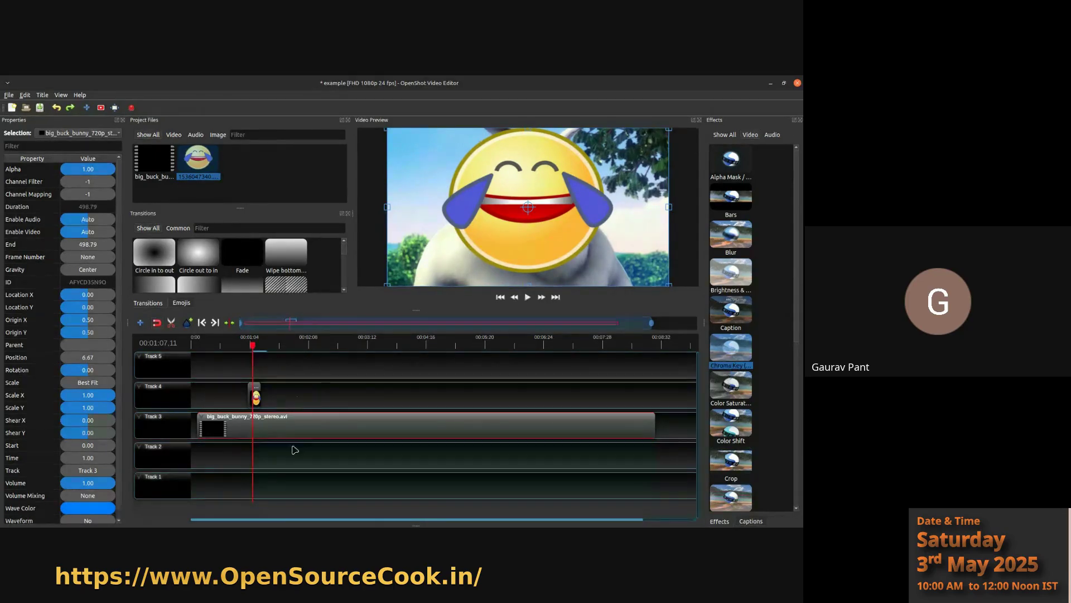
- Slice only the Track 3 video clip at 00:01:07,11, keeping both sides
{"action": "left_click", "coordinate": [265, 428]}
{"action": "right_click", "coordinate": [266, 428]}
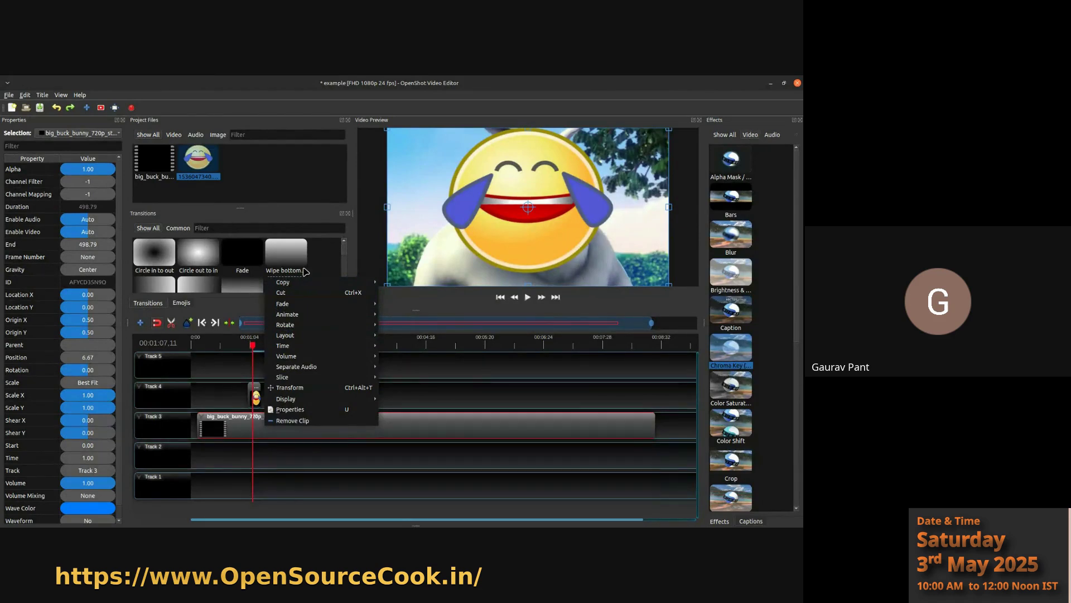
{"action": "left_click", "coordinate": [257, 437]}
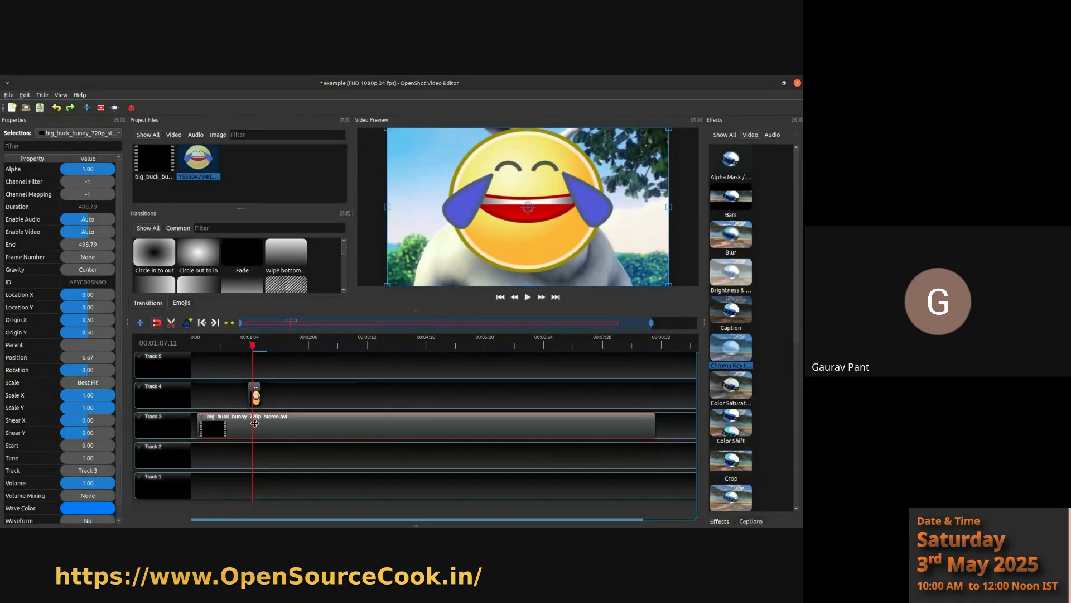
{"action": "right_click", "coordinate": [256, 428]}
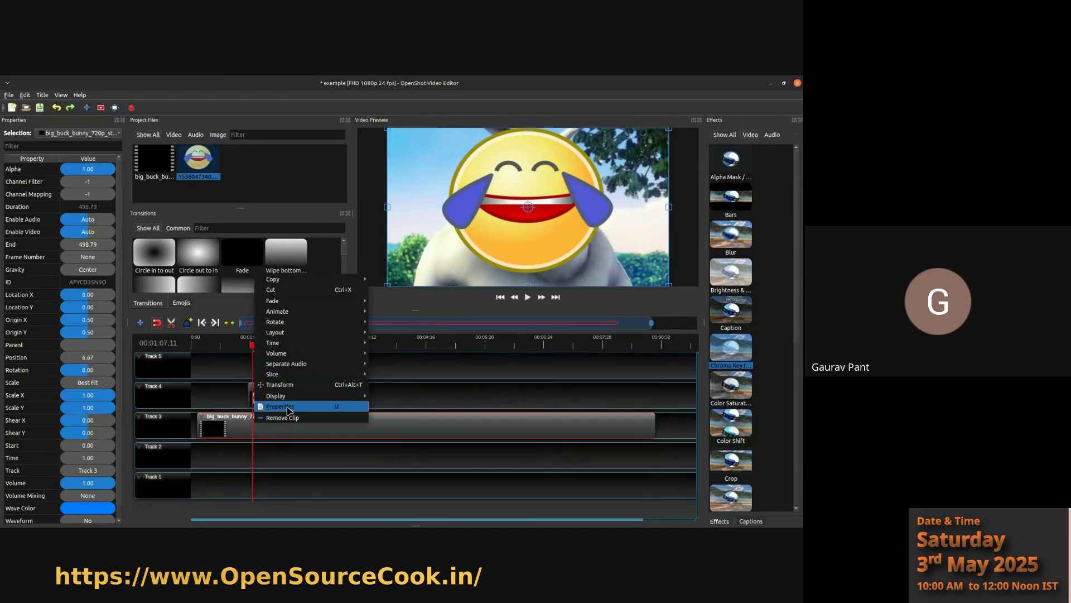
{"action": "left_click", "coordinate": [308, 440]}
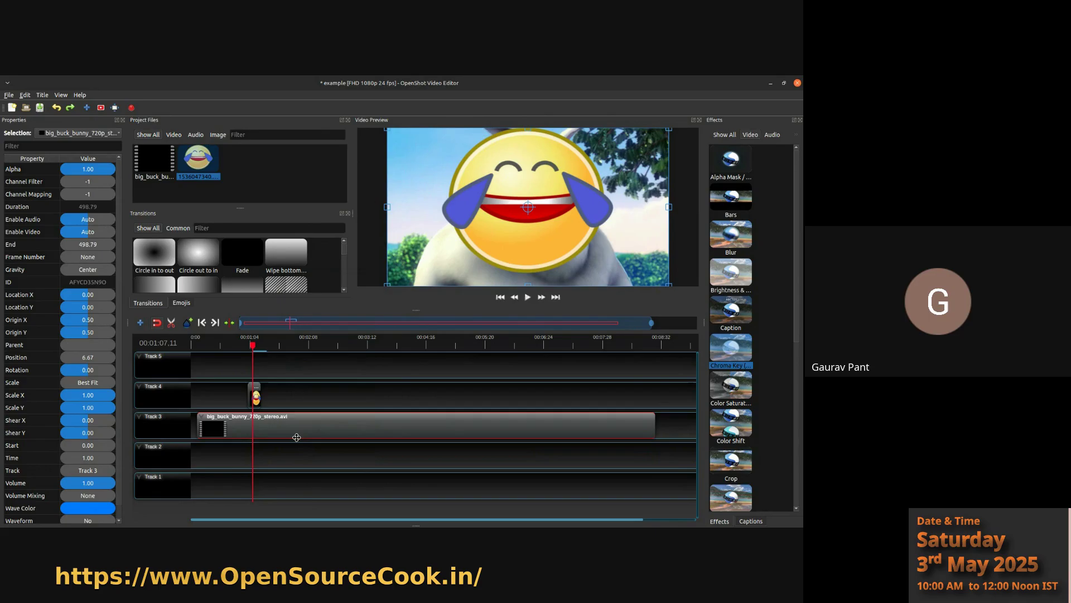
{"action": "right_click", "coordinate": [255, 425]}
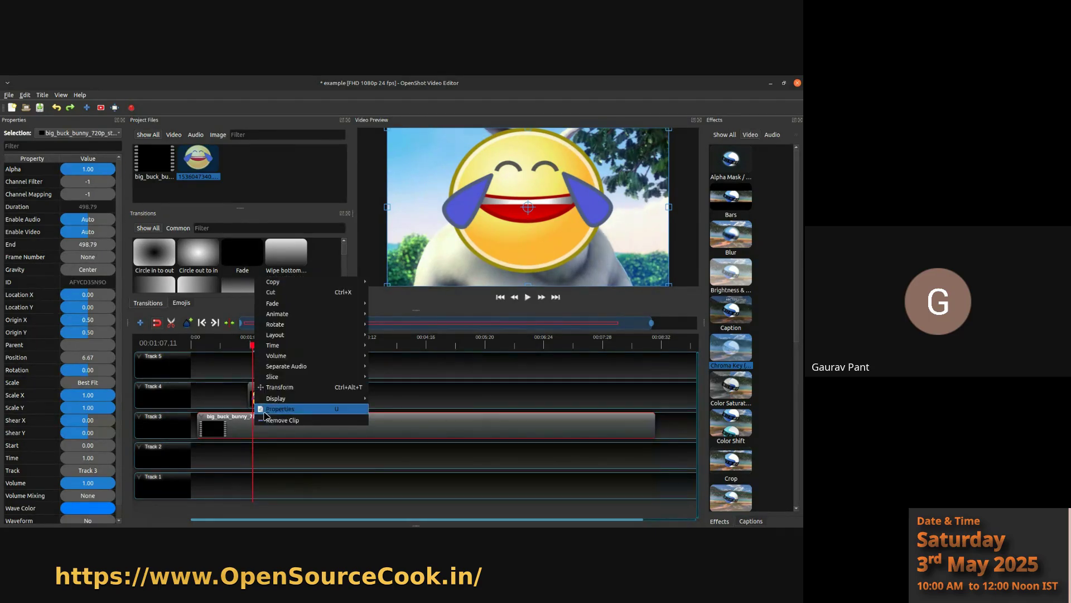
{"action": "mouse_move", "coordinate": [302, 370]}
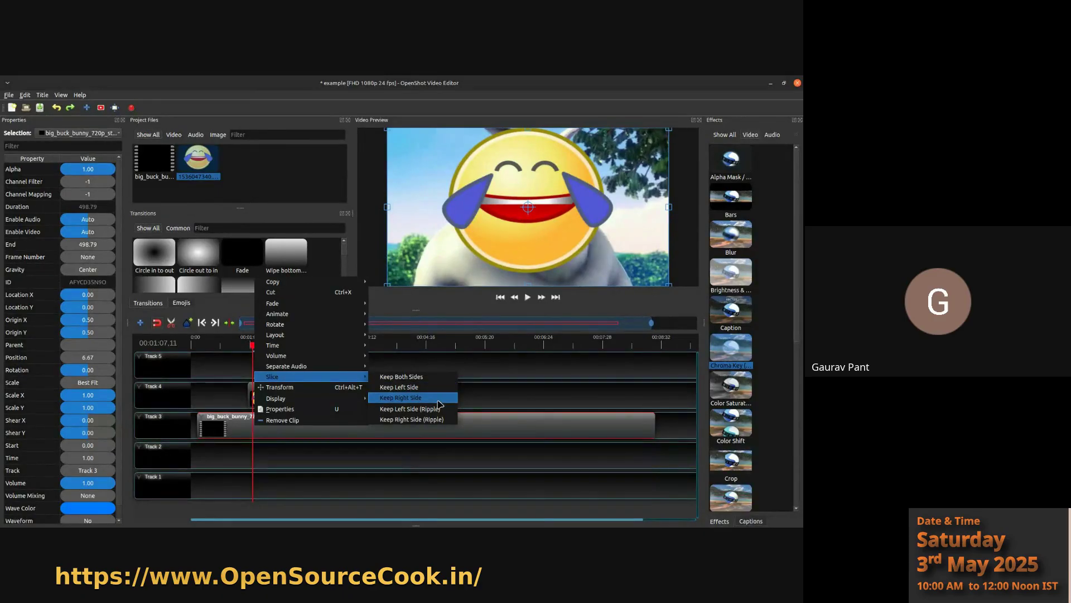
{"action": "left_click", "coordinate": [394, 378]}
- Place the image clip on Track 3 at 67.46 seconds between the two video parts, with the second part starting at 81.46 seconds
{"action": "mouse_move", "coordinate": [269, 429]}
{"action": "left_mouse_down"}
{"action": "mouse_move", "coordinate": [277, 429]}
{"action": "mouse_move", "coordinate": [258, 396]}
{"action": "mouse_move", "coordinate": [277, 427]}
{"action": "mouse_move", "coordinate": [261, 428]}
{"action": "left_mouse_up"}
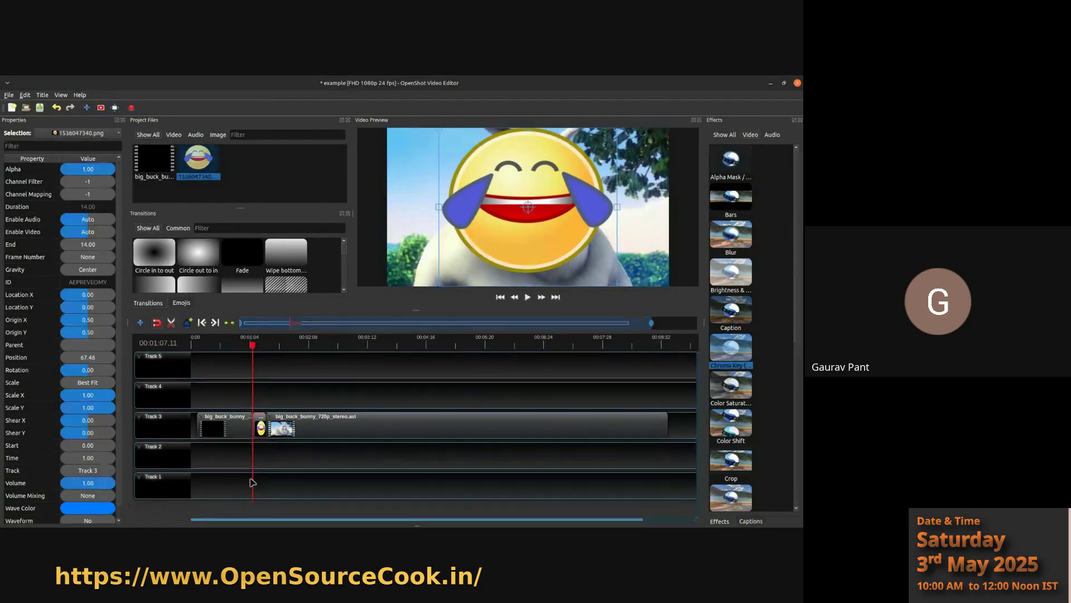
{"action": "left_click_drag", "start_coordinate": [254, 347], "coordinate": [227, 345]}
{"action": "left_click_drag", "start_coordinate": [293, 428], "coordinate": [305, 428]}
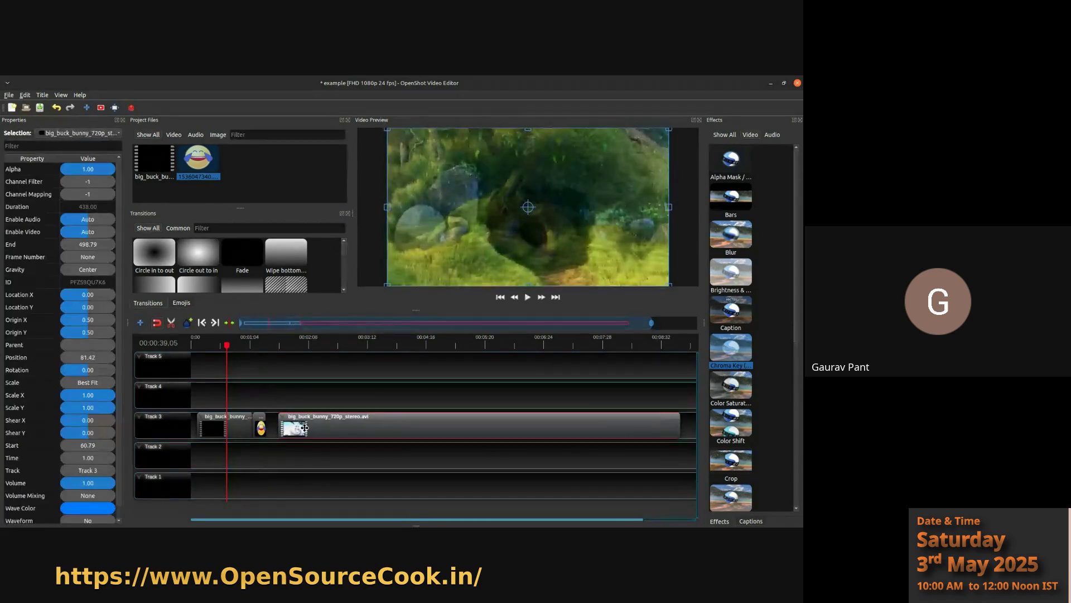
{"action": "left_click", "coordinate": [261, 427]}
{"action": "left_click_drag", "start_coordinate": [305, 428], "coordinate": [295, 426]}
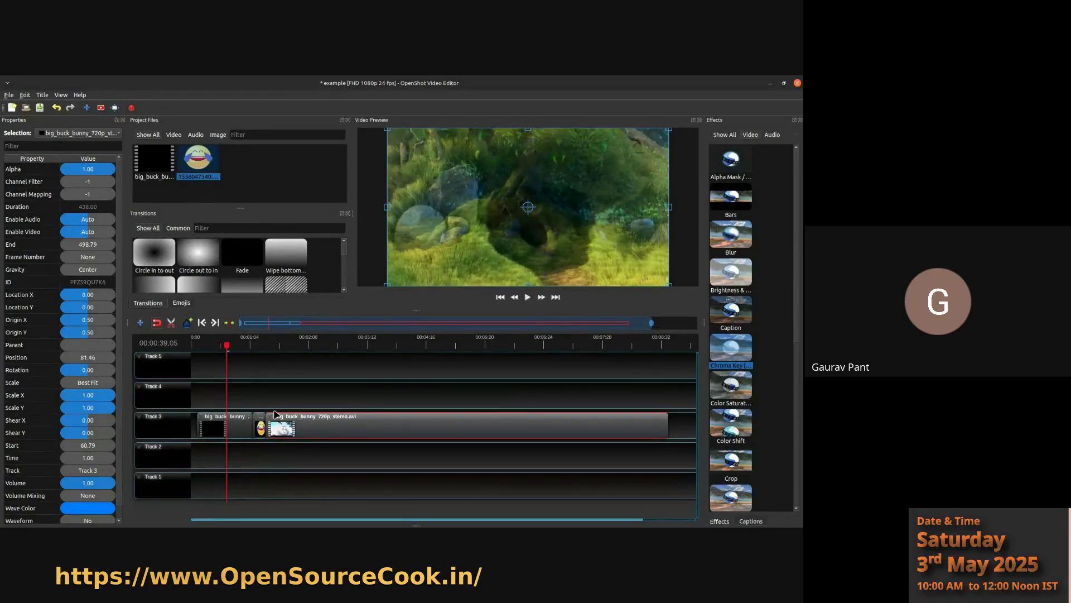
- Play the sequence from 00:01:05,12 through the image clip and into the start of the second video part
{"action": "scroll", "coordinate": [254, 372], "scroll_direction": "up", "scroll_amount": 3, "text": "ctrl"}
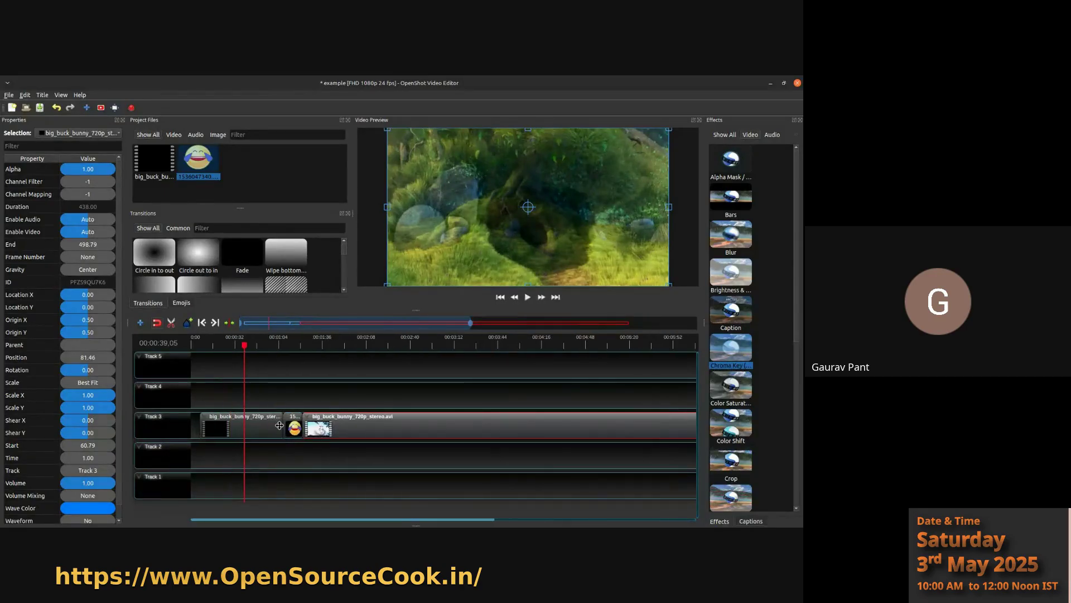
{"action": "left_click", "coordinate": [366, 347]}
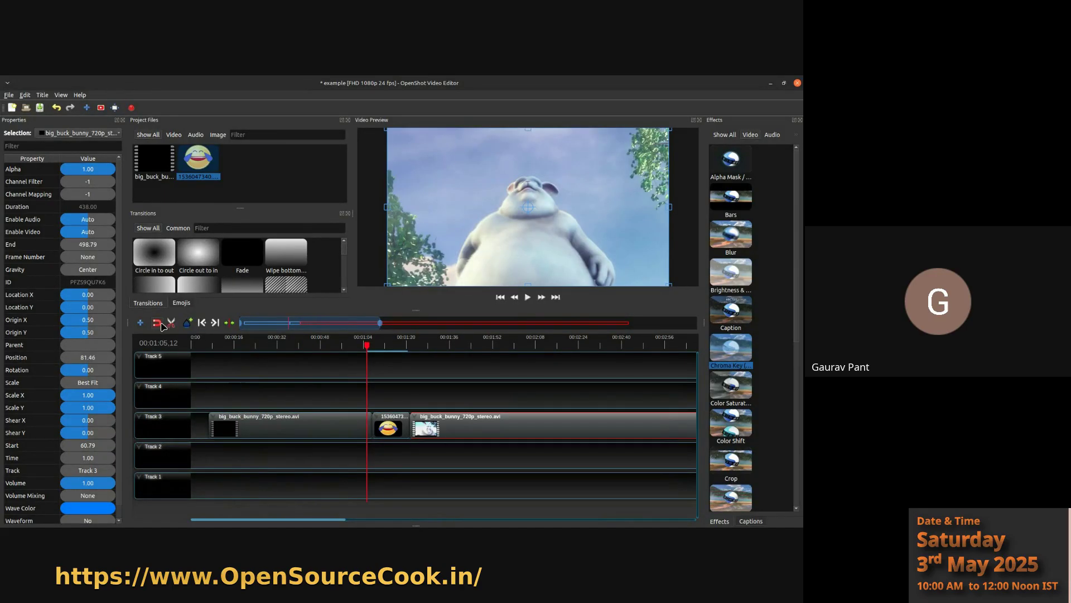
{"action": "left_click", "coordinate": [528, 297]}
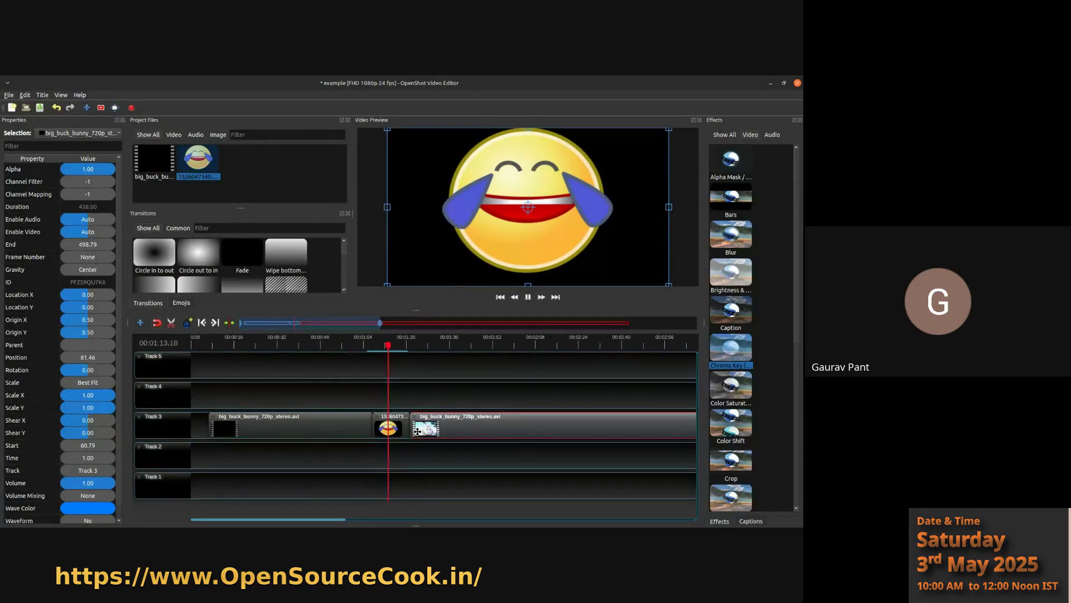
{"action": "left_click", "coordinate": [408, 345]}
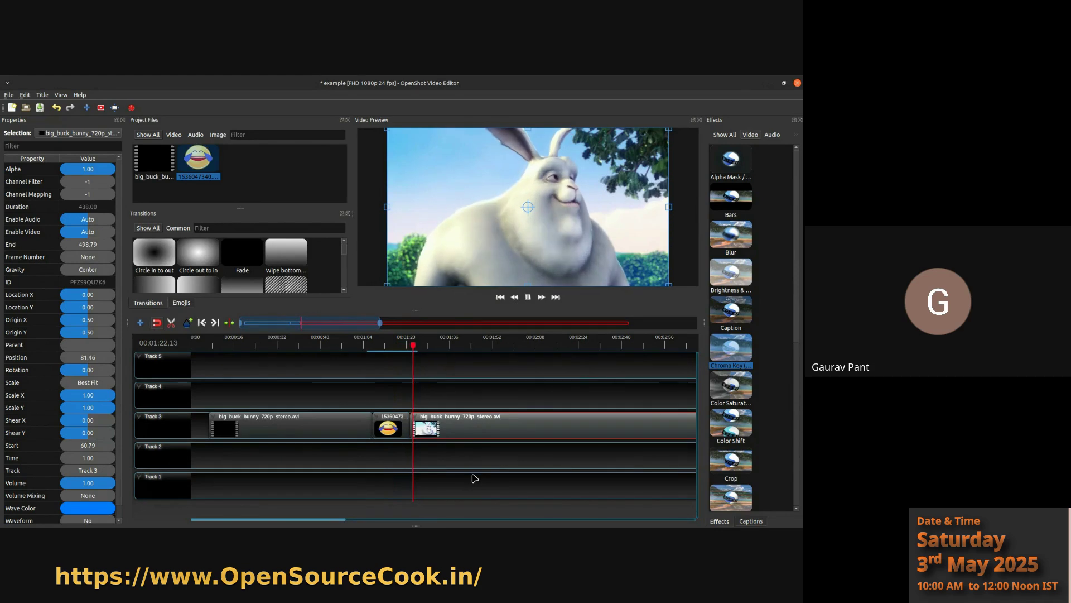
{"action": "left_click", "coordinate": [528, 298]}
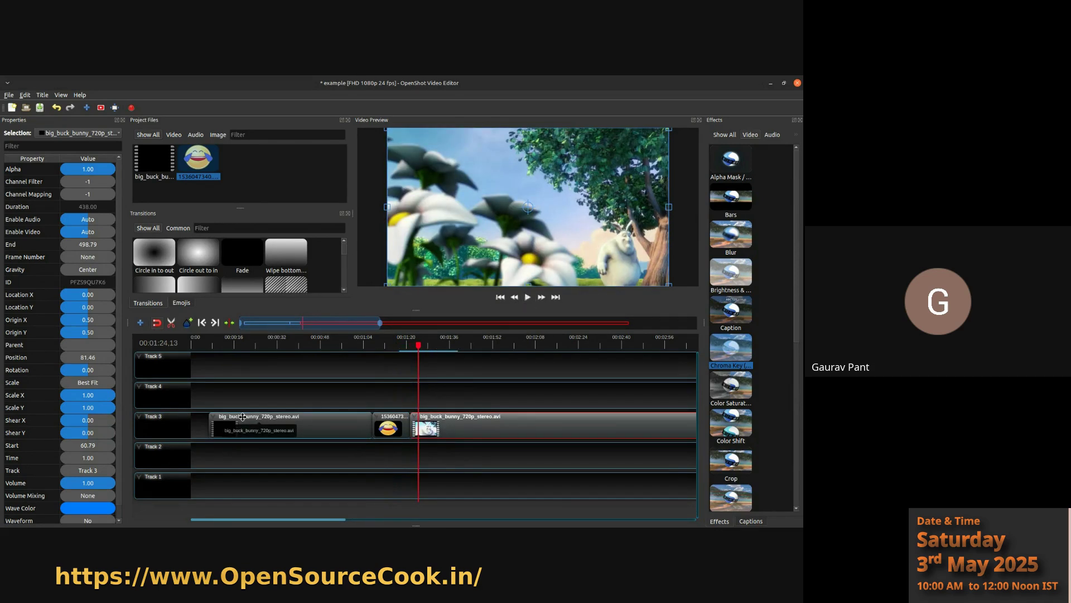
- Undo the clip moves and the slice, back to the unsliced video on Track 3 with the image on Track 4
{"action": "scroll", "coordinate": [242, 417], "scroll_direction": "down", "scroll_amount": 2}
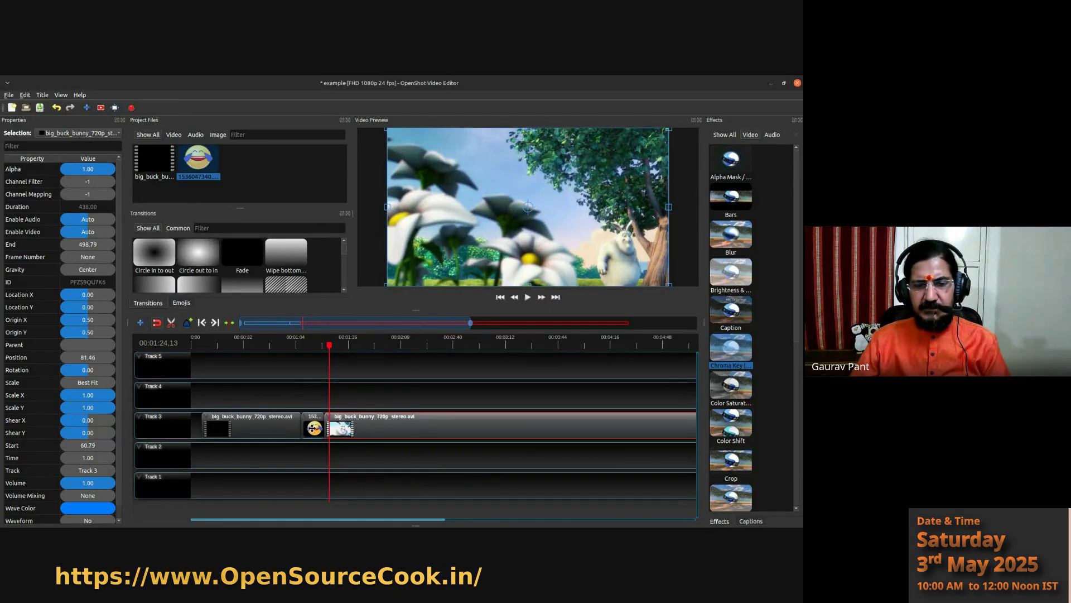
{"action": "left_click_drag", "start_coordinate": [314, 427], "coordinate": [314, 397]}
{"action": "key", "text": "ctrl+z"}
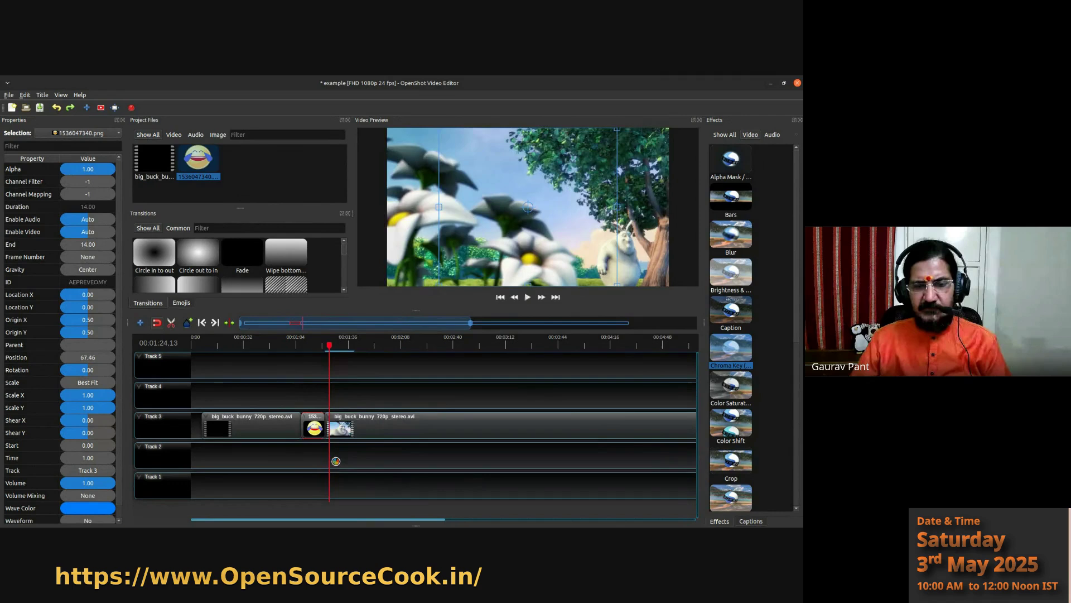
{"action": "key", "text": "ctrl+shift+z"}
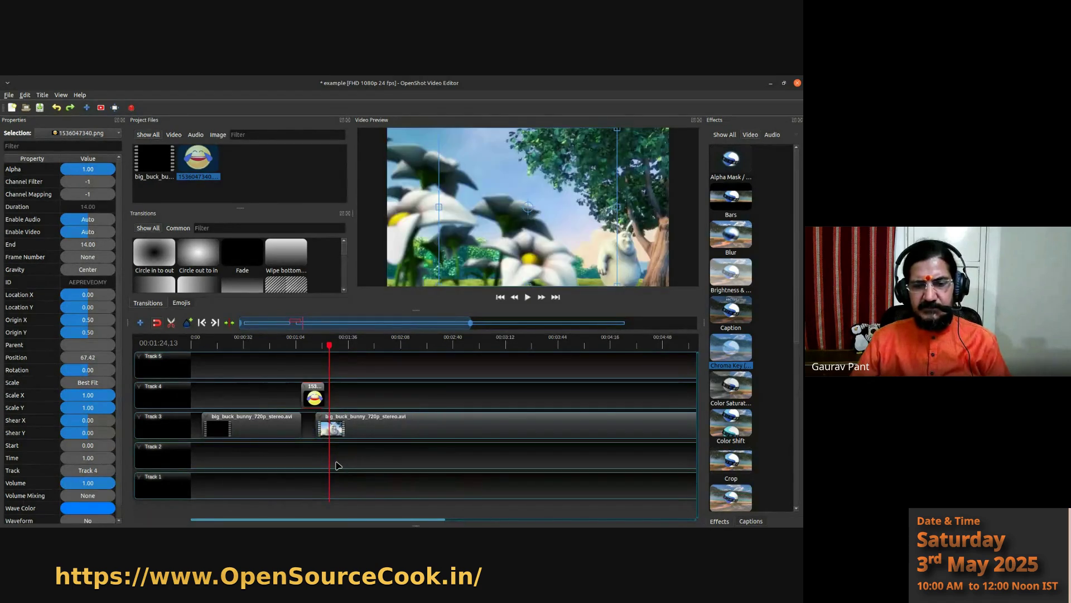
{"action": "key", "text": "ctrl+z"}
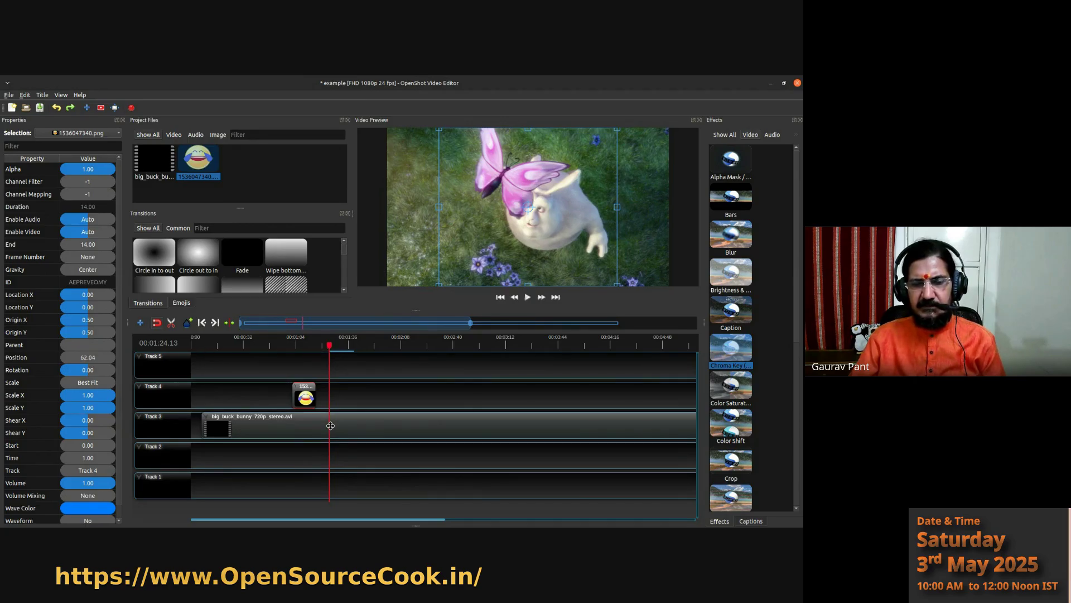
- Slice the Track 3 video at 00:01:20,10, keeping both sides, and put the playhead at 00:01:27,13
{"action": "scroll", "coordinate": [327, 441], "scroll_direction": "up", "scroll_amount": 3, "text": "ctrl"}
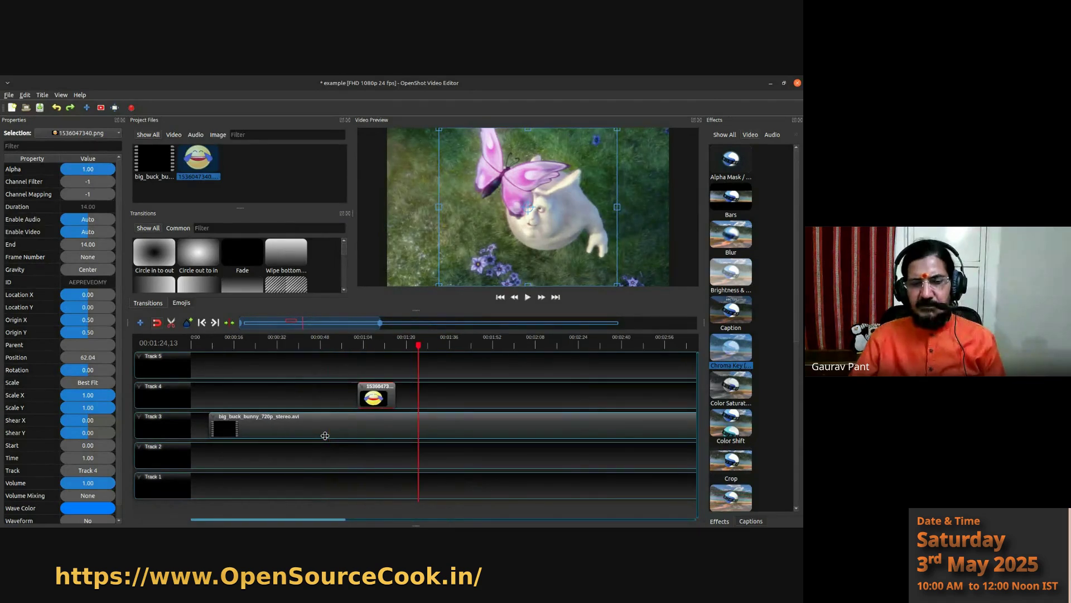
{"action": "scroll", "coordinate": [324, 437], "scroll_direction": "down", "scroll_amount": 3, "text": "ctrl"}
{"action": "scroll", "coordinate": [324, 437], "scroll_direction": "up", "scroll_amount": 3, "text": "ctrl"}
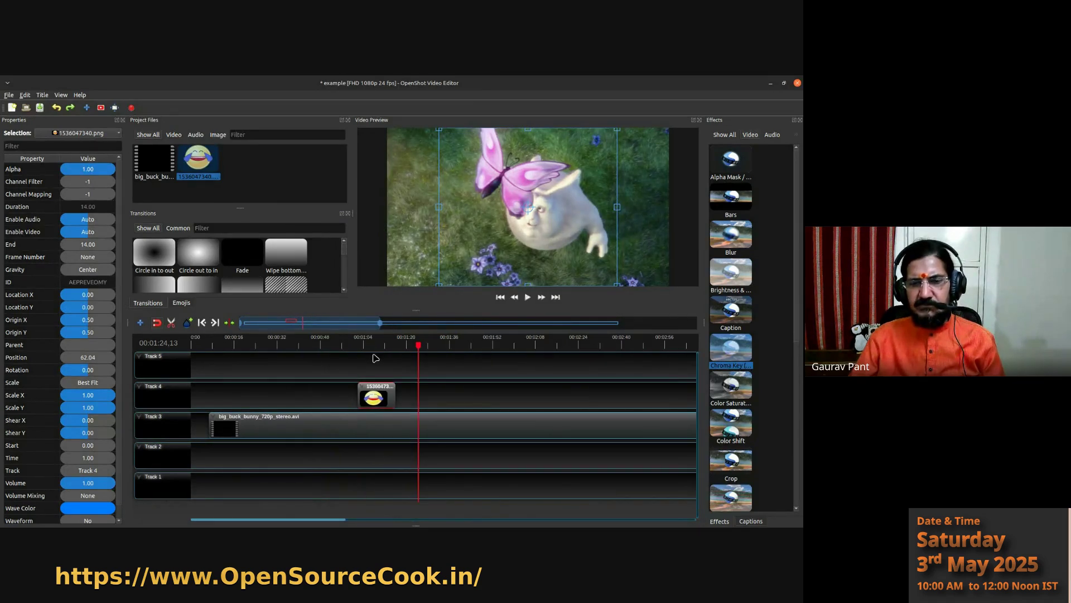
{"action": "left_click_drag", "start_coordinate": [415, 350], "coordinate": [407, 347]}
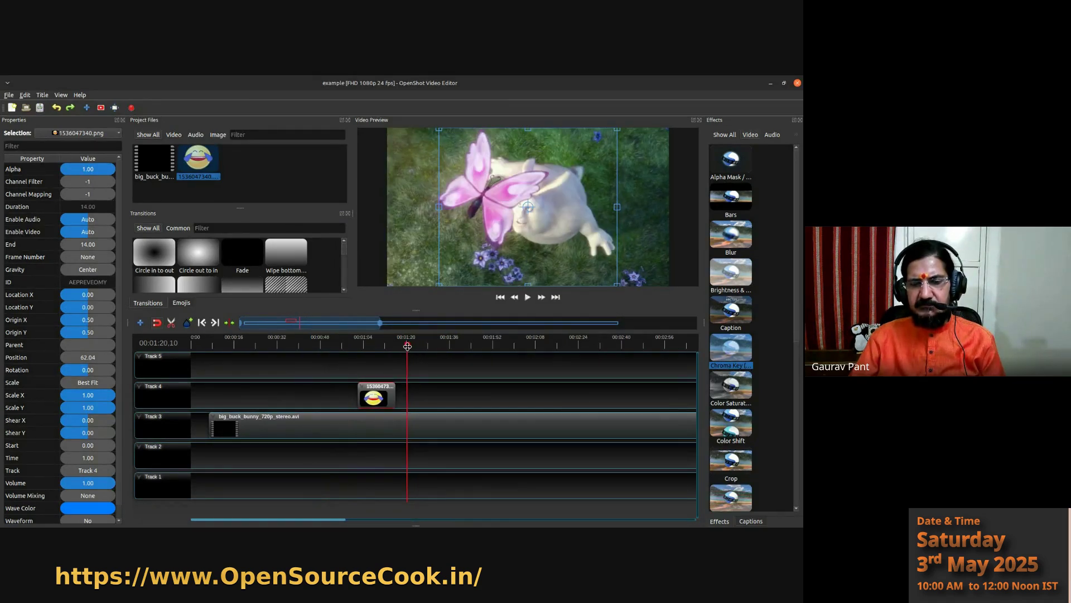
{"action": "right_click", "coordinate": [409, 426]}
{"action": "mouse_move", "coordinate": [455, 378]}
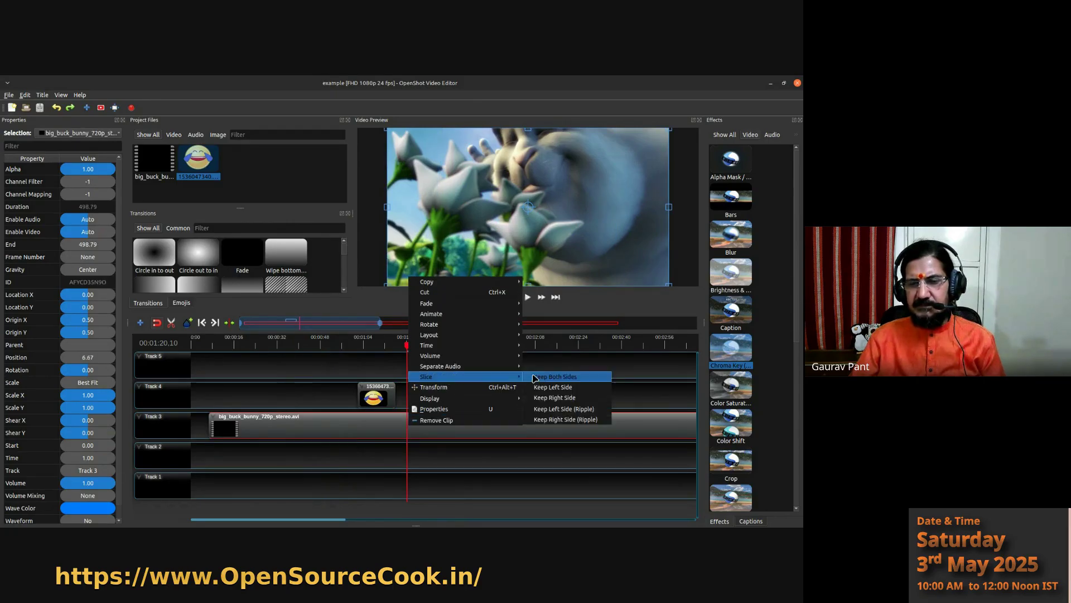
{"action": "left_click", "coordinate": [553, 377]}
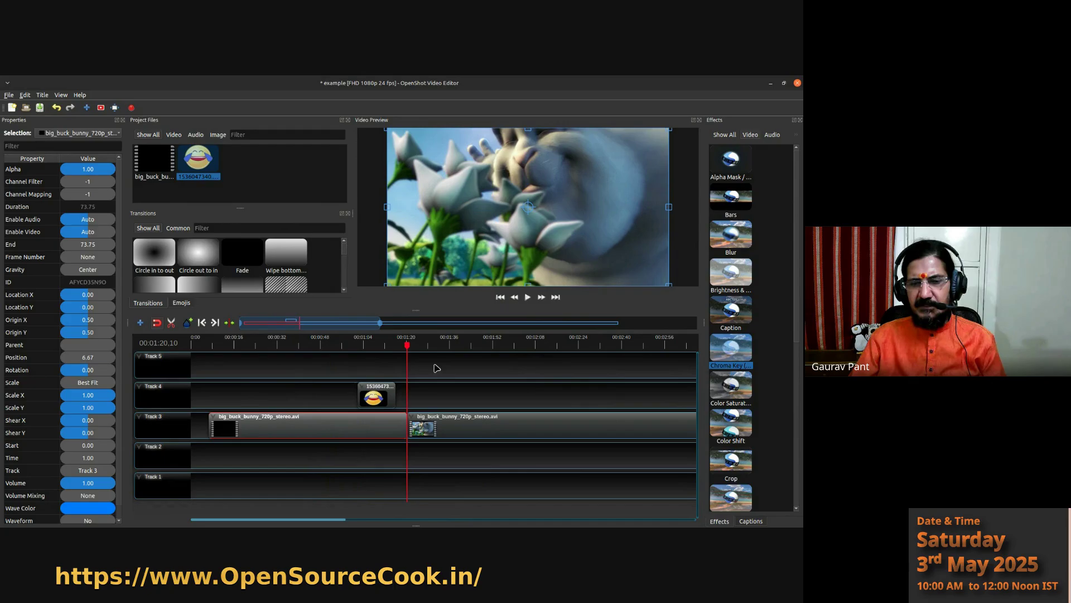
{"action": "left_click", "coordinate": [427, 348]}
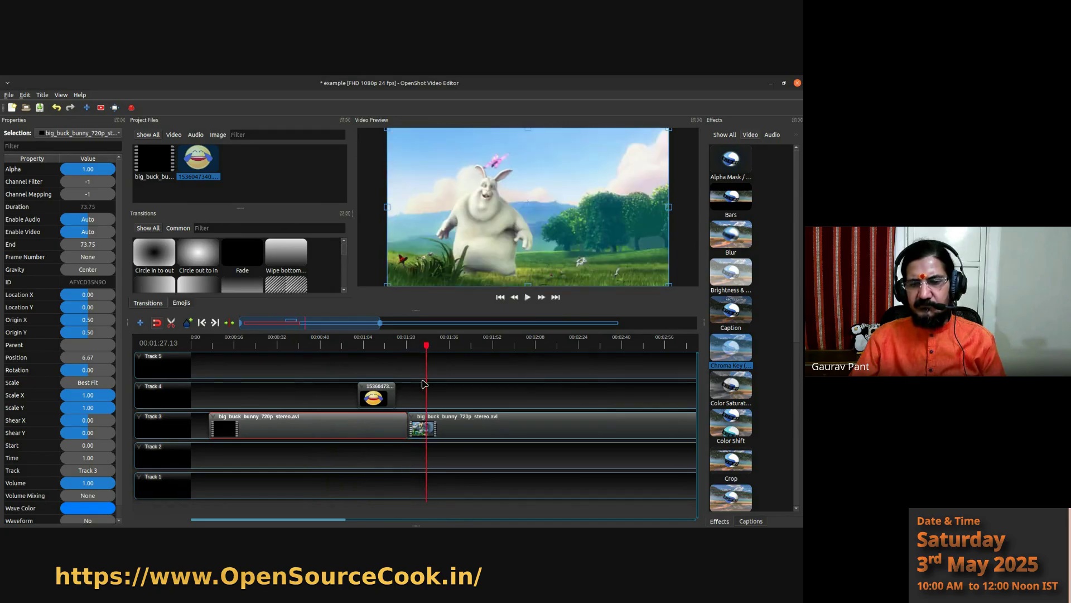
- Try slicing all clips at 00:01:27,13 with both sides kept, and undo that slice
{"action": "right_click", "coordinate": [426, 345]}
{"action": "mouse_move", "coordinate": [458, 349]}
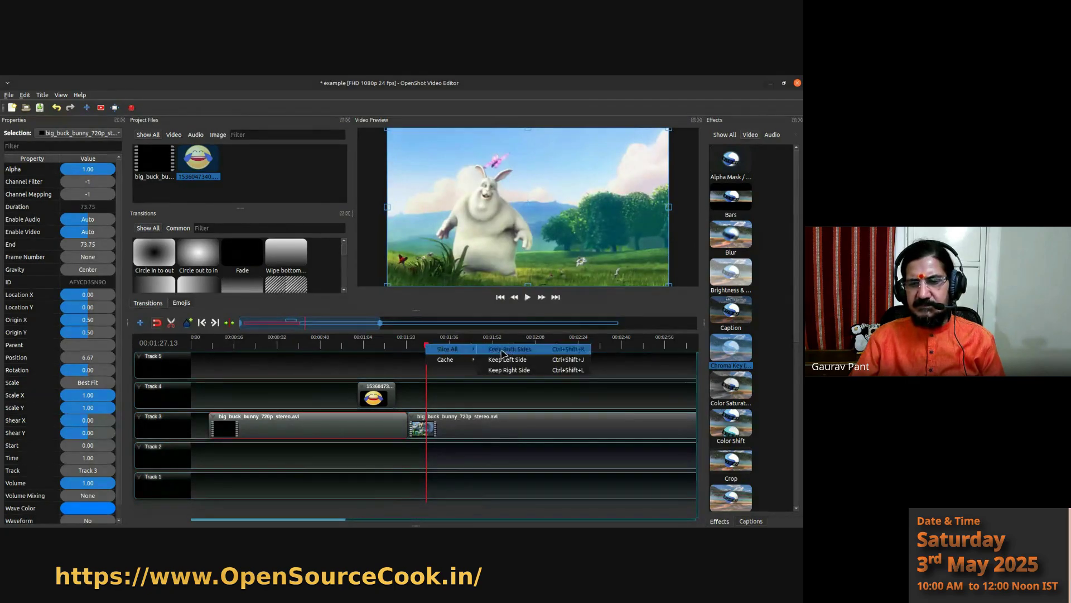
{"action": "left_click", "coordinate": [510, 350]}
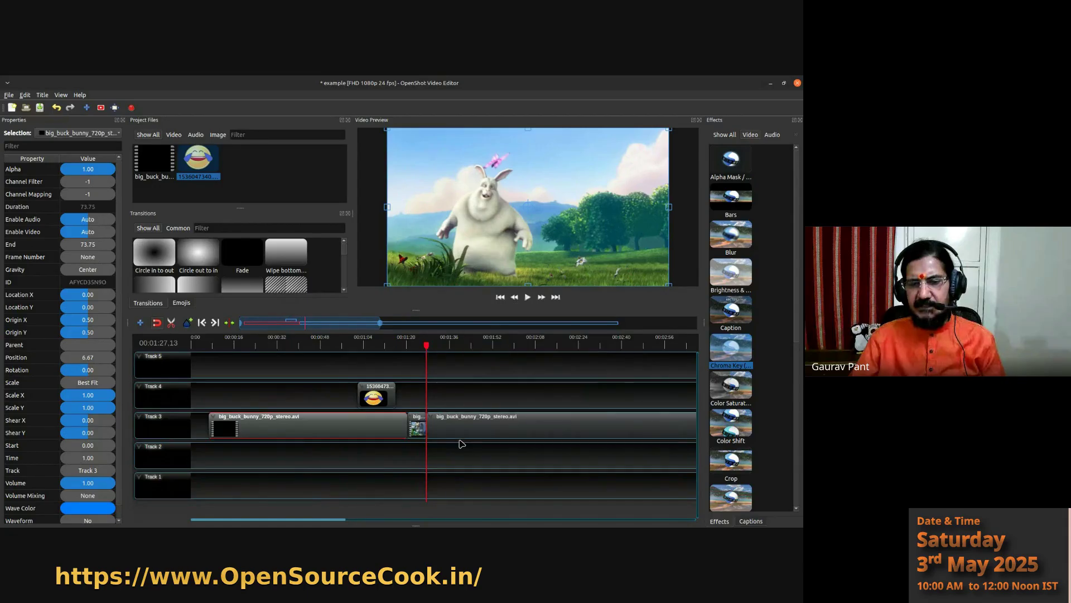
{"action": "key", "text": "ctrl+z"}
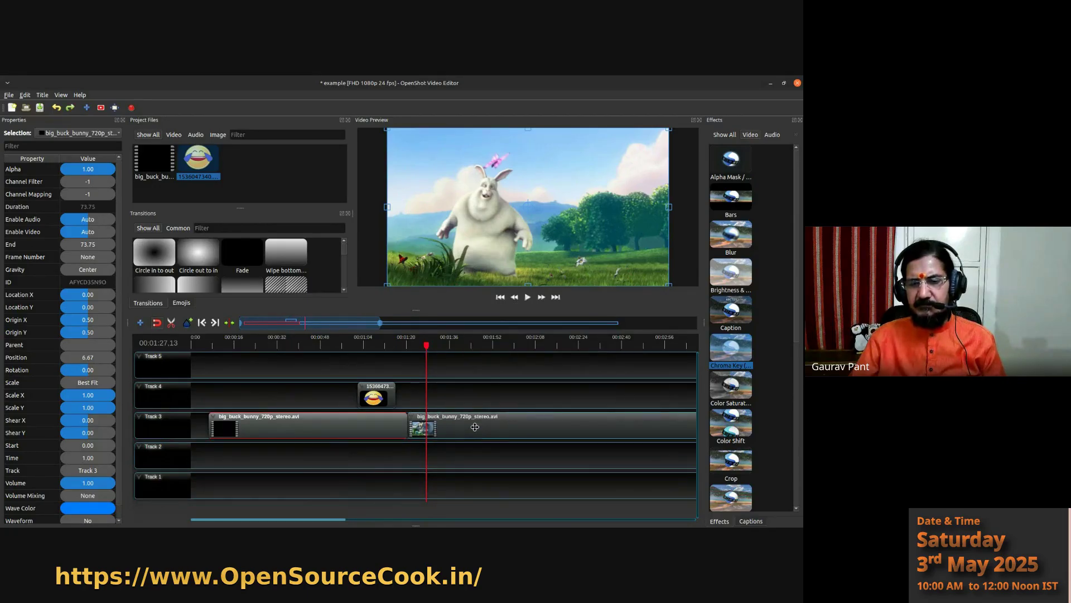
- Slice the second Track 3 clip at 00:01:27,13, keeping the right side, and move the remaining part against the first clip
{"action": "right_click", "coordinate": [426, 427]}
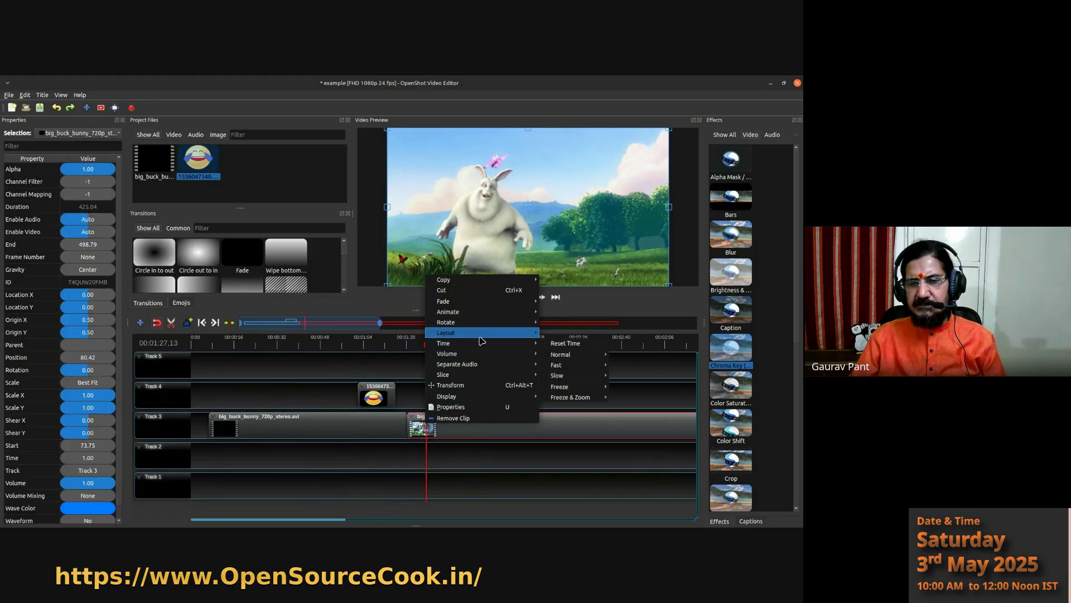
{"action": "mouse_move", "coordinate": [483, 317]}
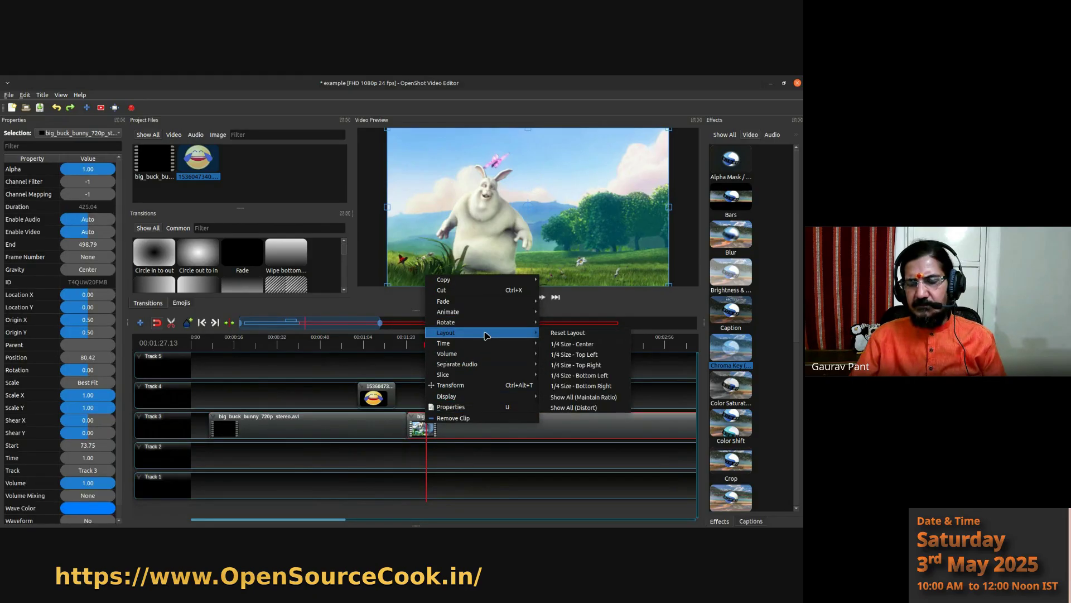
{"action": "mouse_move", "coordinate": [486, 375]}
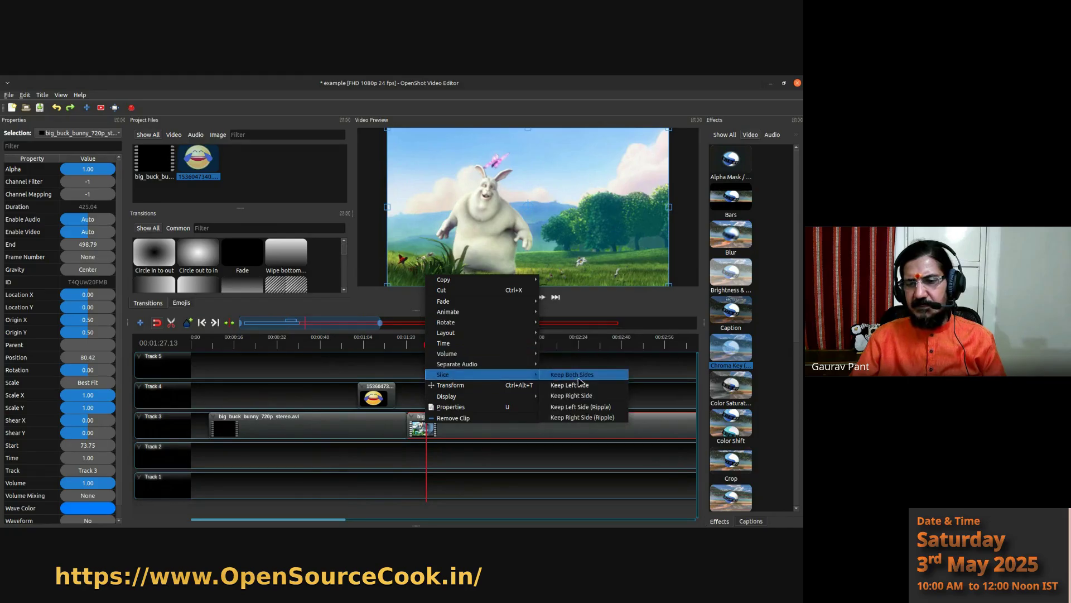
{"action": "left_click", "coordinate": [575, 395]}
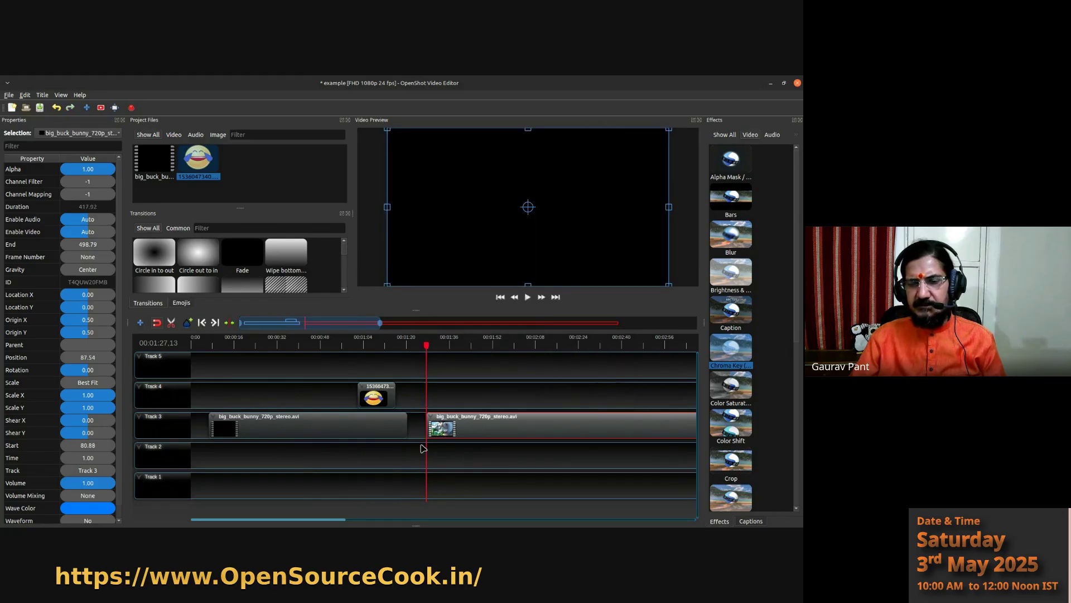
{"action": "left_click_drag", "start_coordinate": [483, 429], "coordinate": [465, 443]}
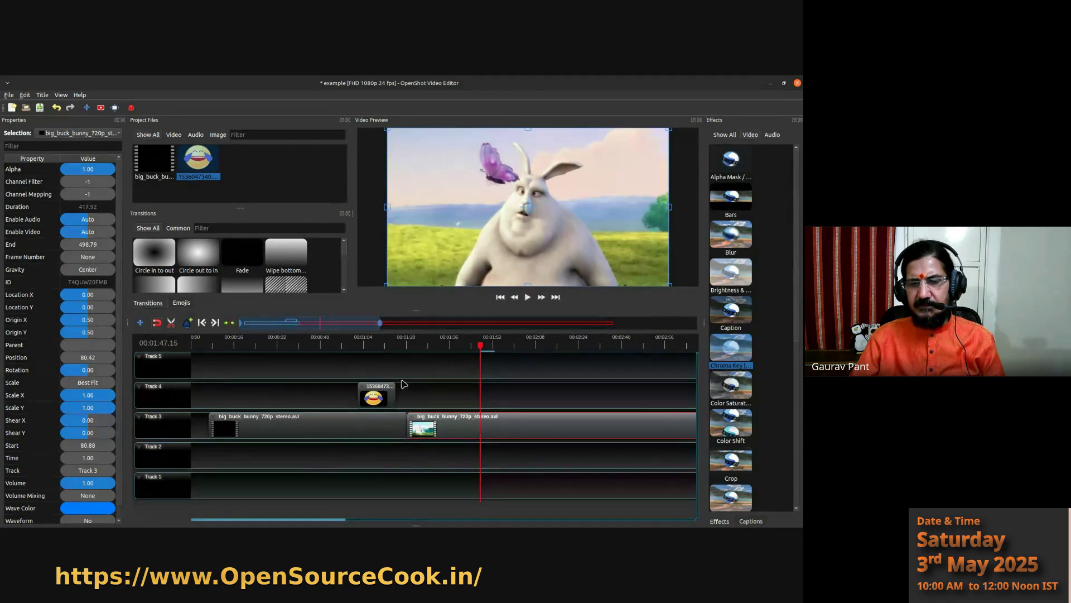
- Play the sequence from 00:01:18,06 across the join between the two Track 3 clips
{"action": "left_click", "coordinate": [401, 342]}
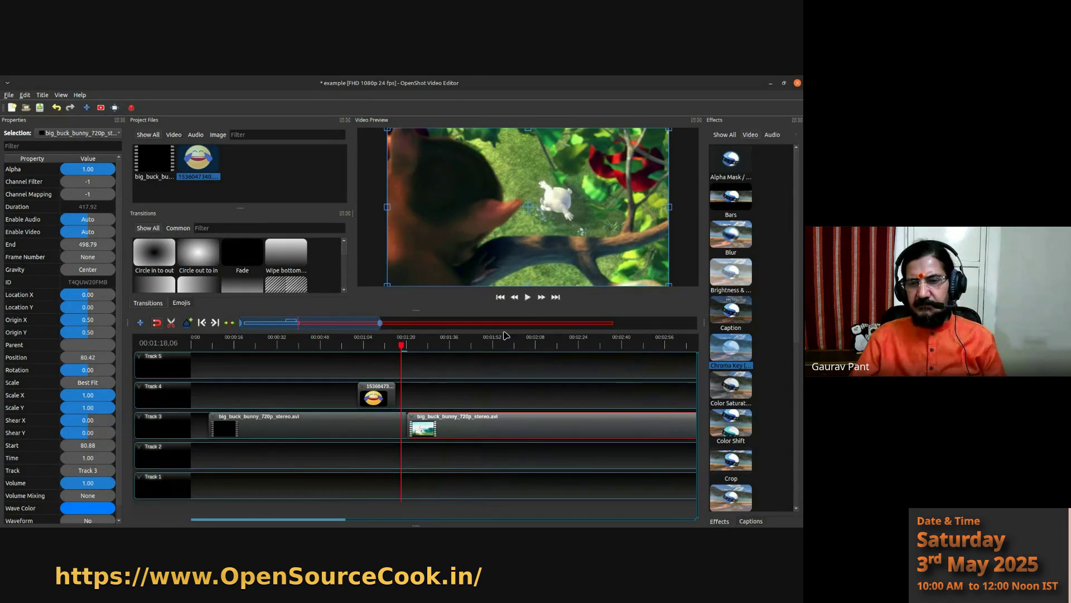
{"action": "left_click", "coordinate": [530, 297]}
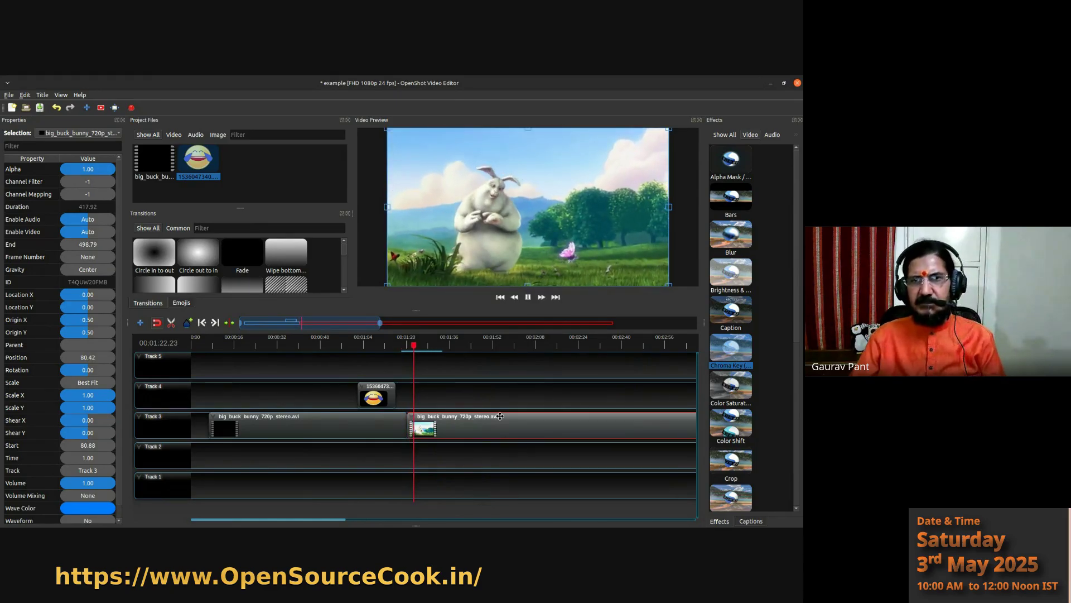
{"action": "key", "text": "space"}
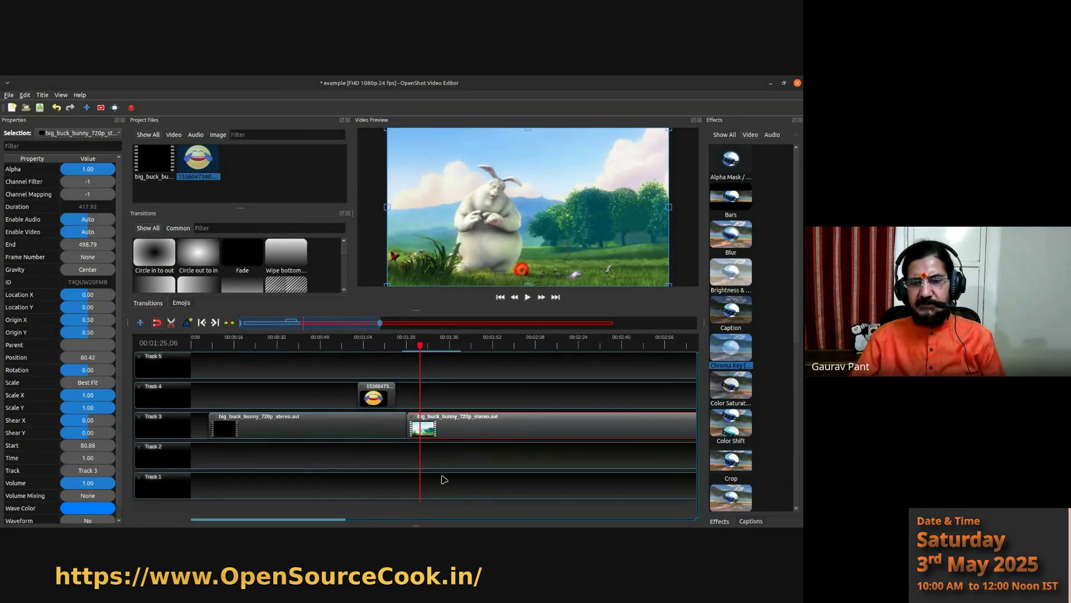
- Try moving the second Track 3 clip to 00:01:25,06, and undo the moves and the keep-right-side slice
{"action": "left_click_drag", "start_coordinate": [426, 434], "coordinate": [440, 426]}
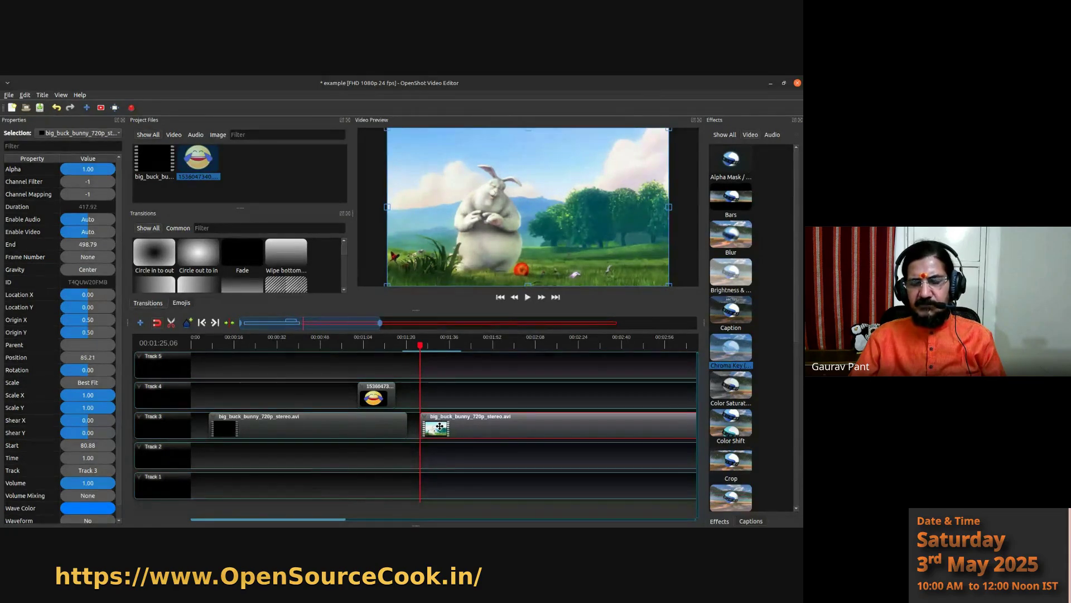
{"action": "key", "text": "ctrl+z"}
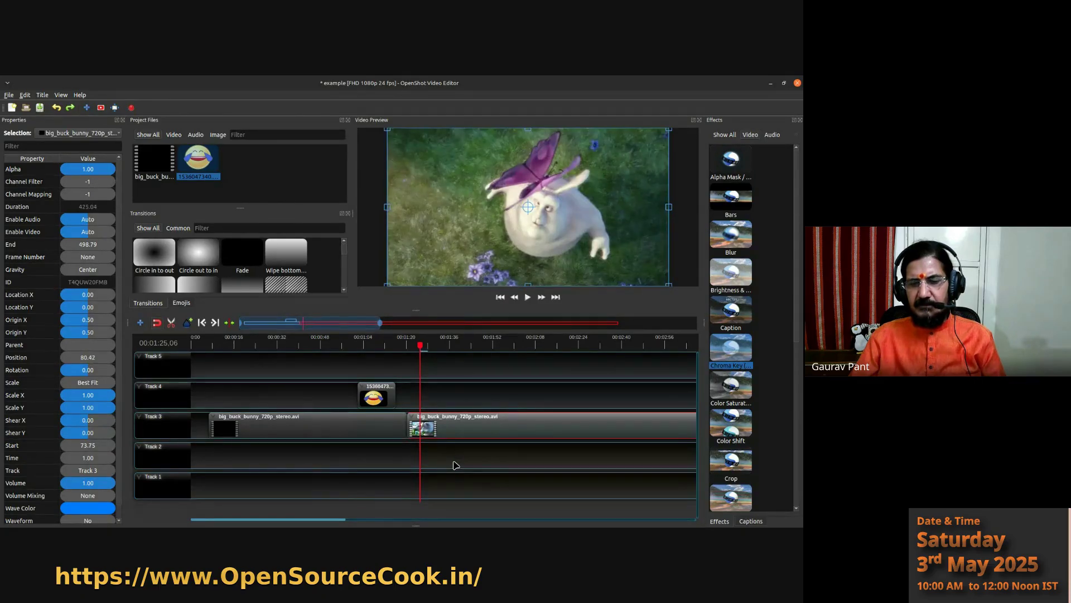
- Slice all clips at 00:01:25,06, keeping both sides, and move the short middle piece from Track 3 to Track 4
{"action": "right_click", "coordinate": [421, 346]}
{"action": "mouse_move", "coordinate": [443, 351]}
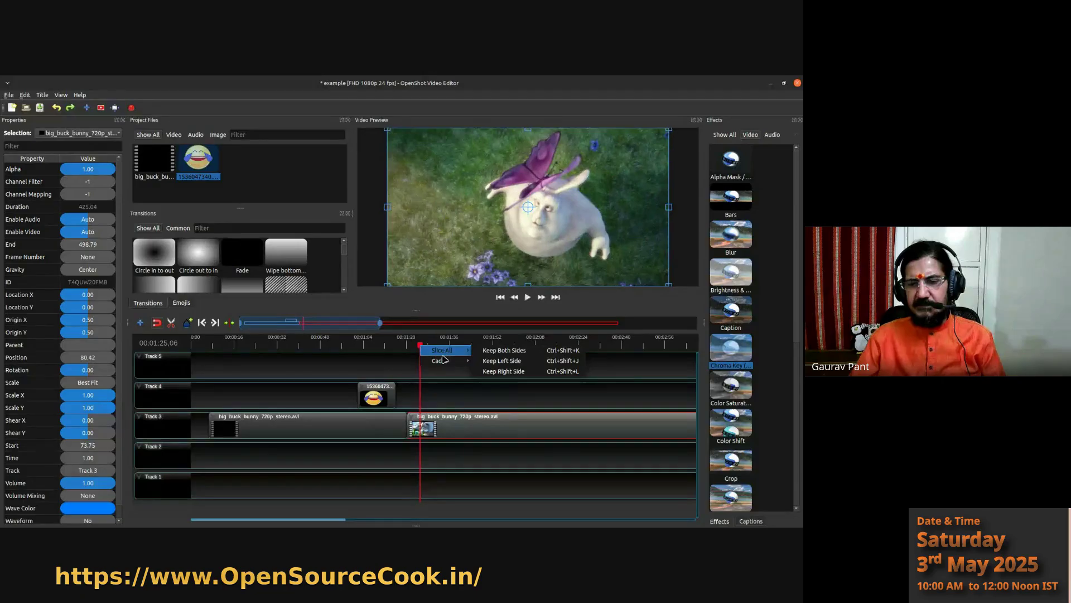
{"action": "left_click", "coordinate": [504, 350]}
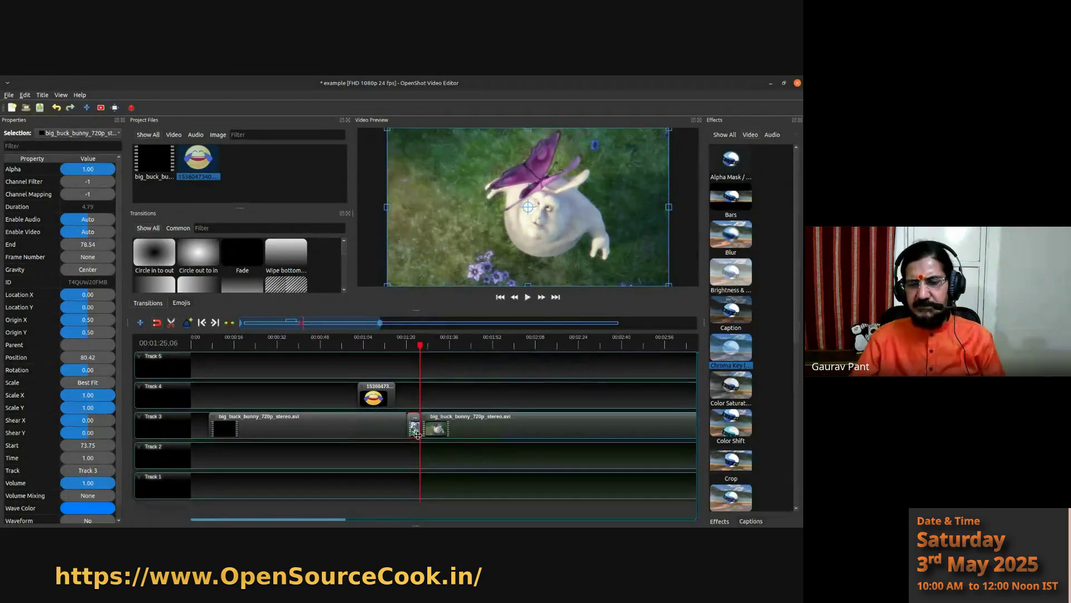
{"action": "left_click_drag", "start_coordinate": [415, 428], "coordinate": [431, 397]}
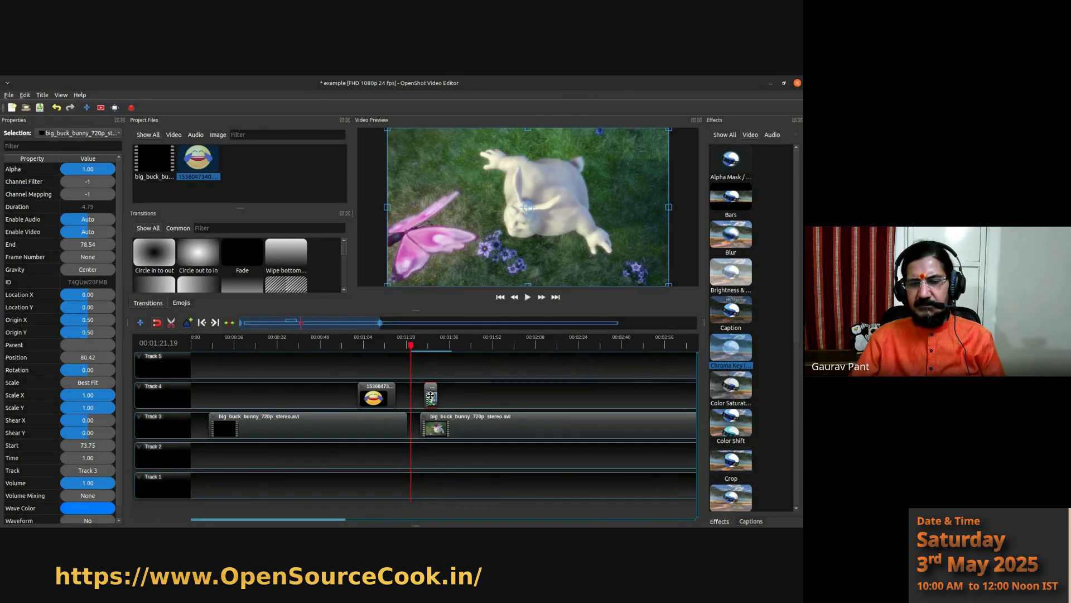
- Shift the first Track 3 clip and the Track 4 image earlier, and slice all clips at 00:01:13,02, keeping both sides
{"action": "left_click_drag", "start_coordinate": [380, 425], "coordinate": [361, 407]}
{"action": "left_click", "coordinate": [388, 346]}
{"action": "right_click", "coordinate": [389, 350]}
{"action": "mouse_move", "coordinate": [409, 351]}
{"action": "left_click", "coordinate": [462, 351]}
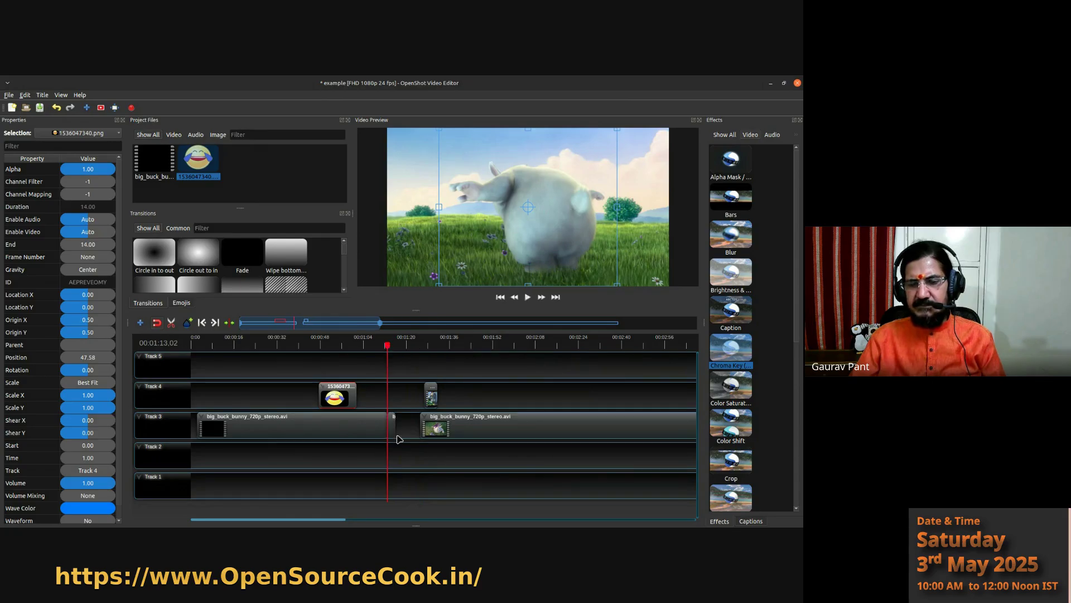
- Reorder the short pieces on Track 3, placing the one from Track 4 directly after the first clip and ahead of the newly sliced piece
{"action": "left_click_drag", "start_coordinate": [393, 425], "coordinate": [401, 427]}
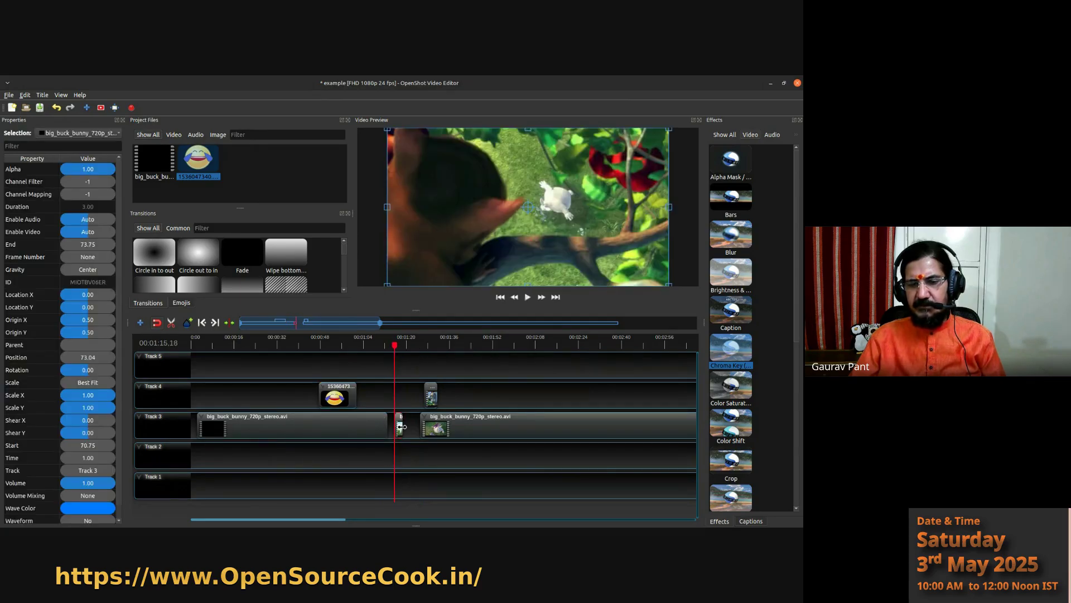
{"action": "left_click_drag", "start_coordinate": [394, 346], "coordinate": [369, 345]}
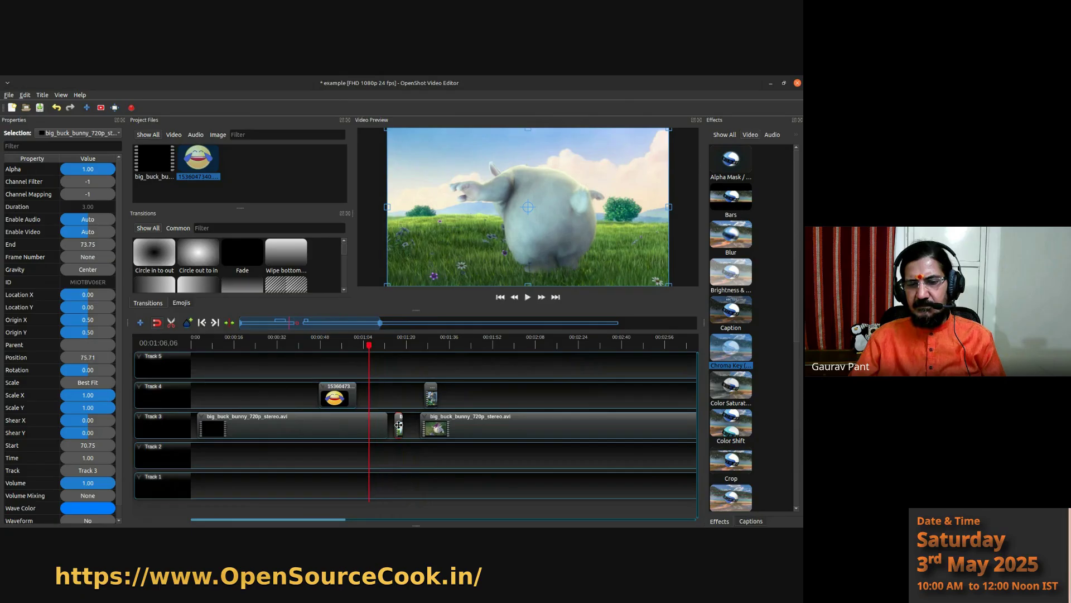
{"action": "left_click_drag", "start_coordinate": [432, 397], "coordinate": [410, 430]}
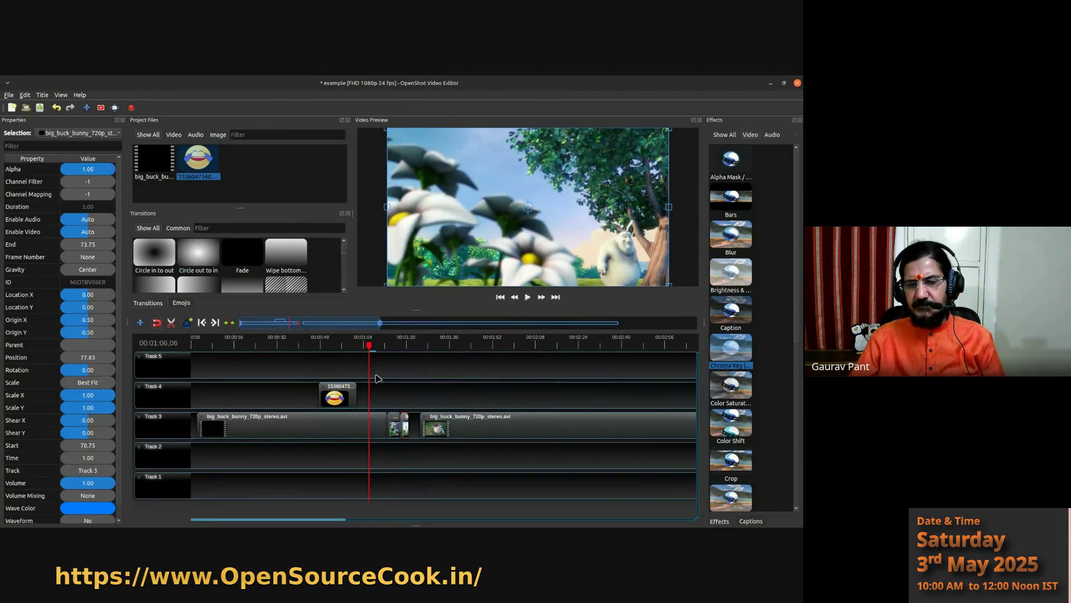
- Play the reordered short pieces on Track 3 from 00:01:12,19 into the gap that follows
{"action": "left_click", "coordinate": [384, 344]}
{"action": "left_click_drag", "start_coordinate": [384, 344], "coordinate": [387, 345]}
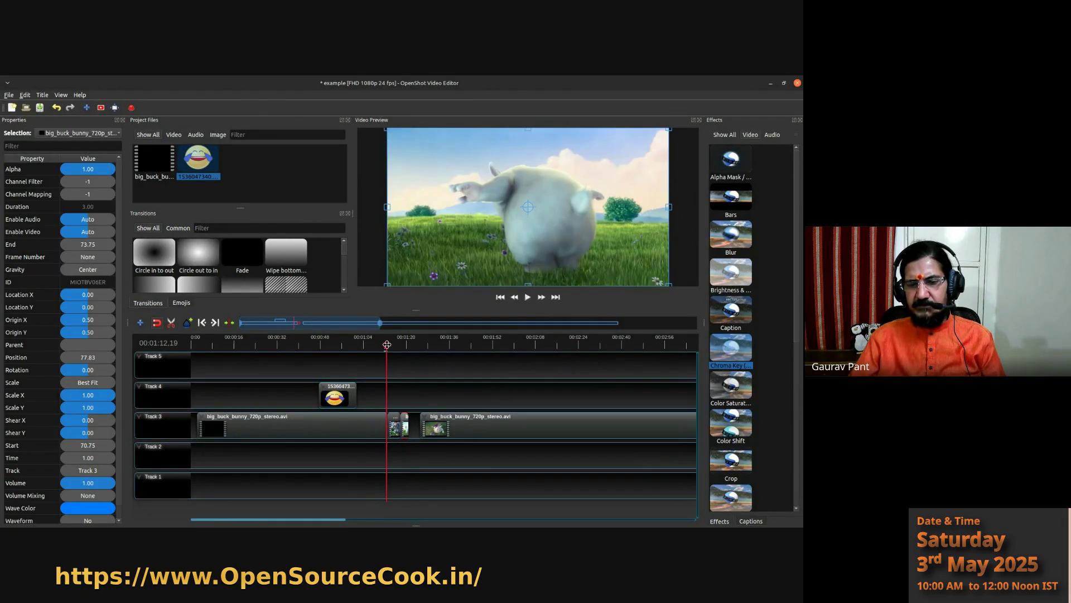
{"action": "left_click", "coordinate": [527, 297]}
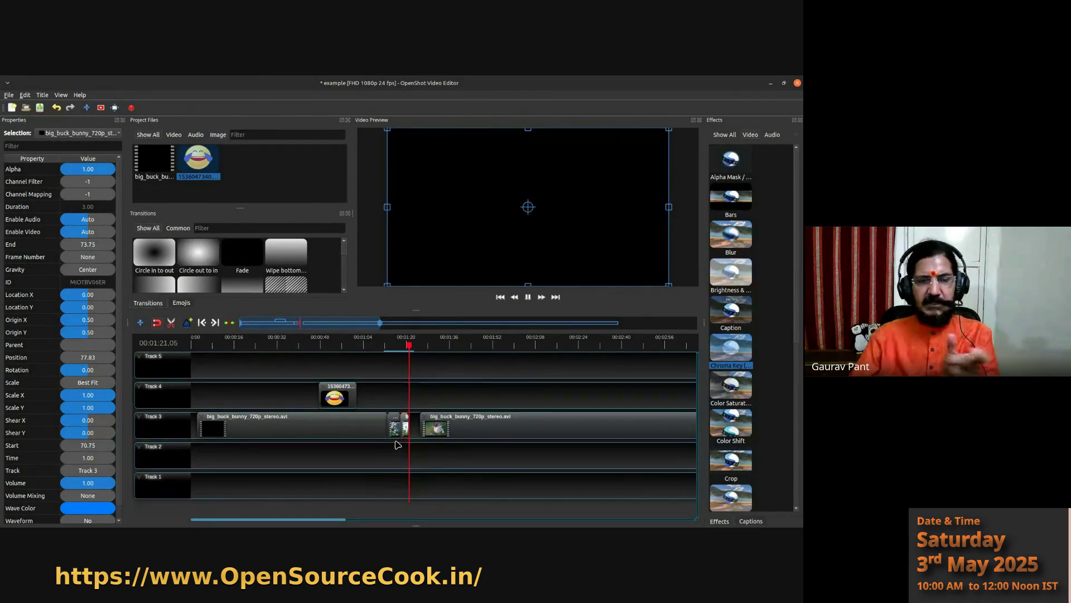
{"action": "left_click", "coordinate": [528, 297]}
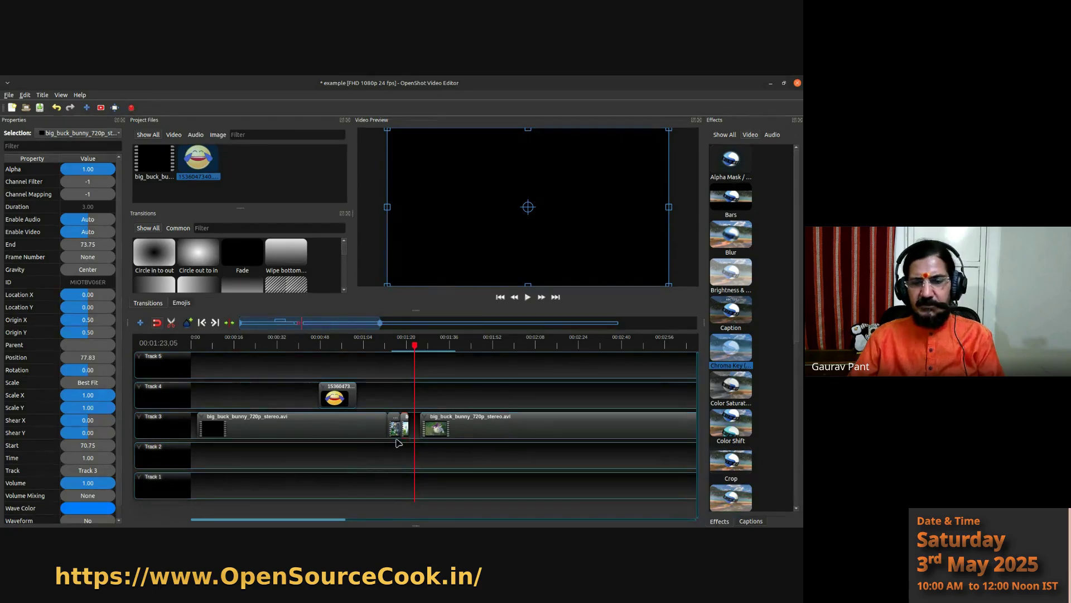
- Close the gap on Track 3 by moving the last clip against the short pieces, to position 80.83
{"action": "left_click_drag", "start_coordinate": [454, 426], "coordinate": [442, 427]}
{"action": "left_click_drag", "start_coordinate": [442, 427], "coordinate": [441, 427]}
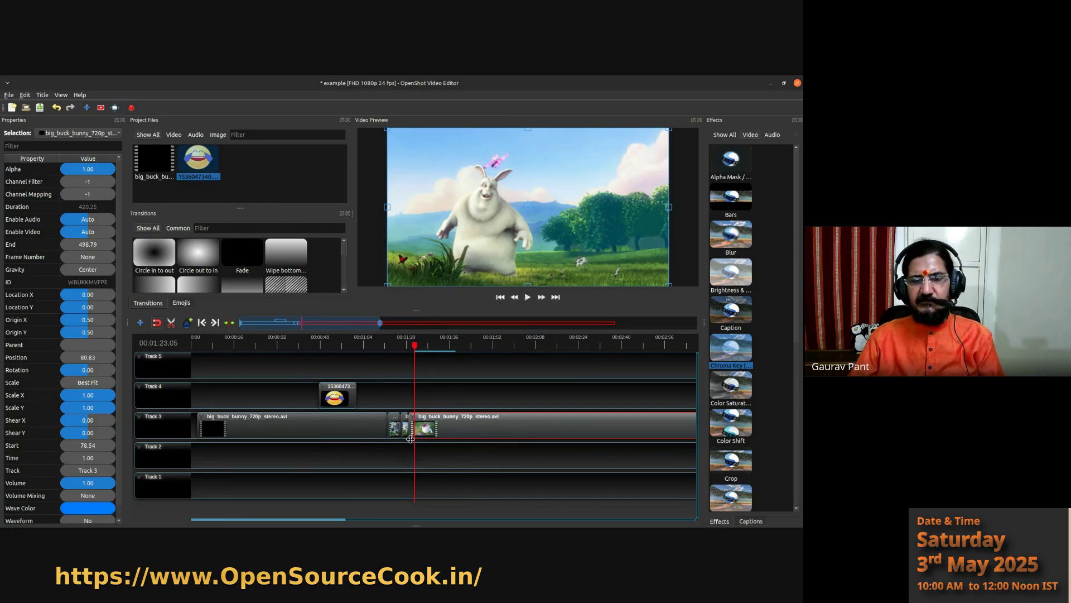
- Remove the two short pieces and the last clip from Track 3, keeping only the first video clip
{"action": "right_click", "coordinate": [357, 433]}
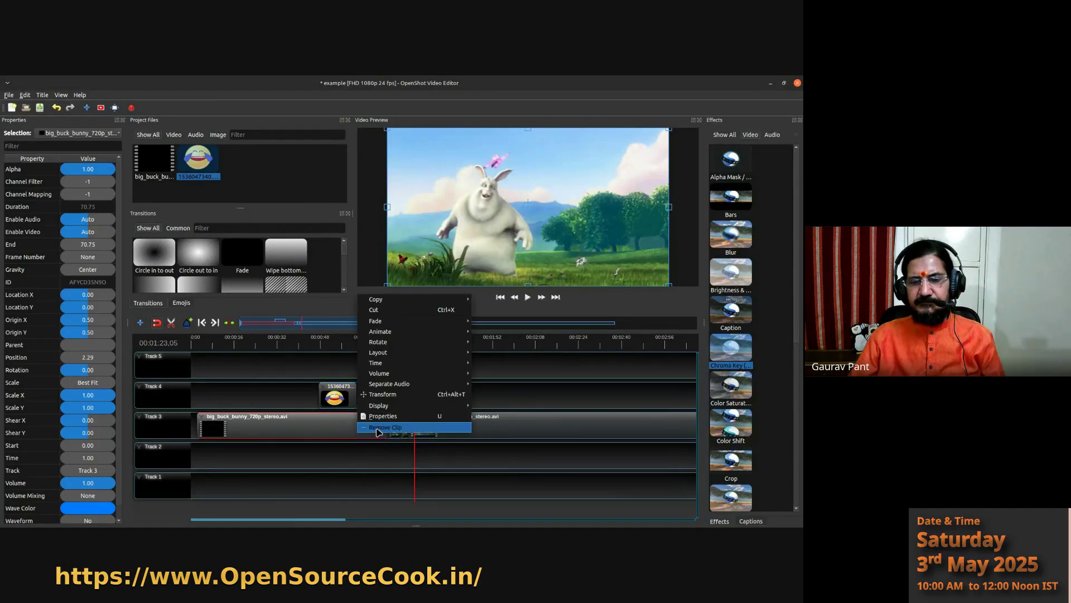
{"action": "left_click", "coordinate": [378, 429]}
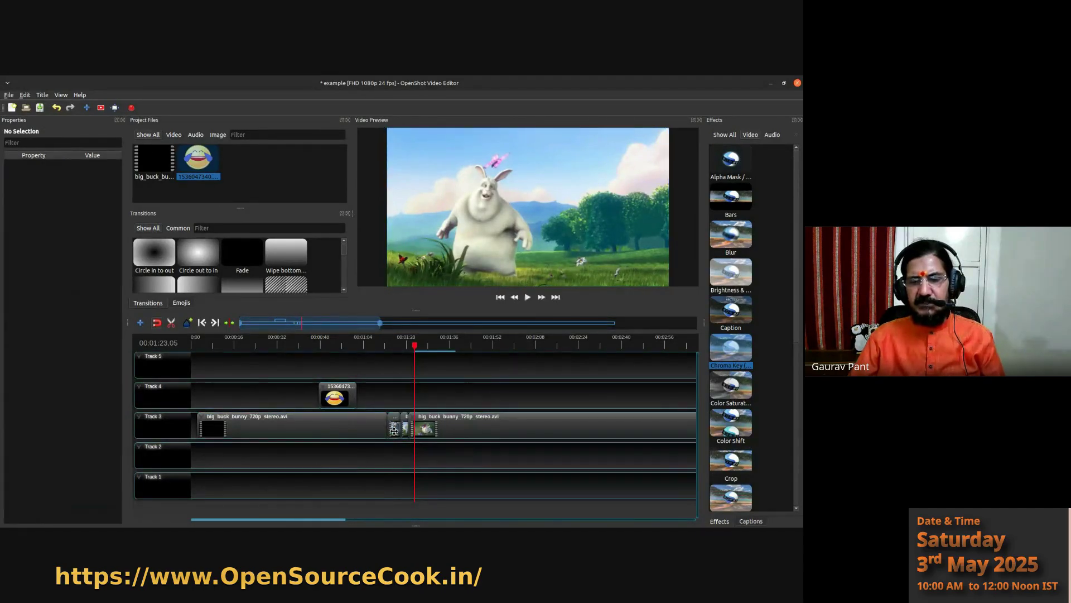
{"action": "right_click", "coordinate": [393, 430]}
{"action": "left_click", "coordinate": [406, 428]}
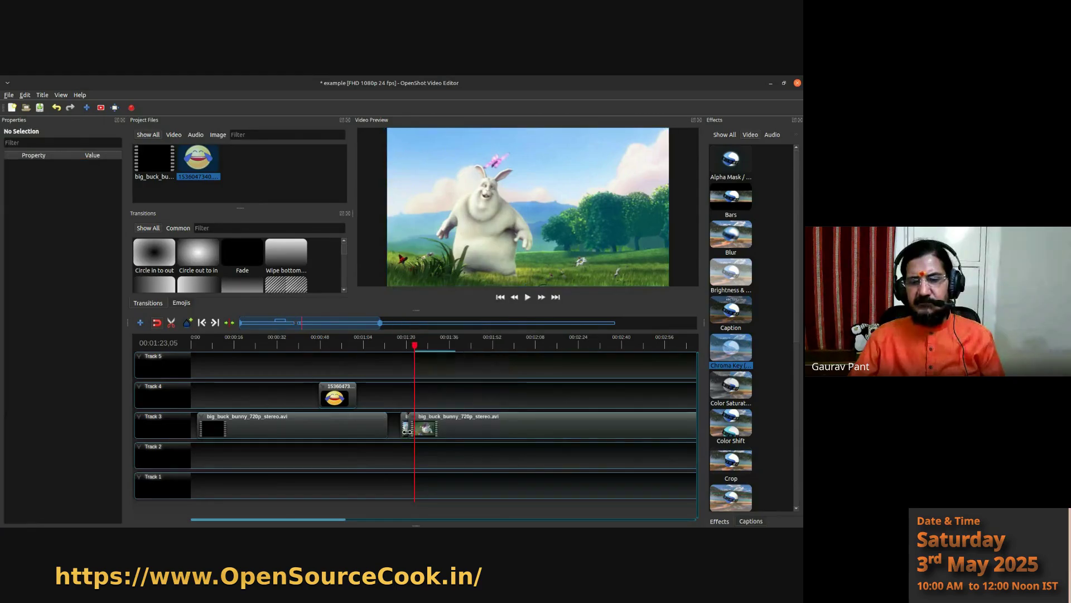
{"action": "right_click", "coordinate": [406, 430]}
{"action": "left_click", "coordinate": [415, 426]}
{"action": "right_click", "coordinate": [425, 435]}
{"action": "left_click", "coordinate": [450, 426]}
- Move the Track 3 clip to position 8.83 and the Track 4 image to position 79.58, where the video ends
{"action": "left_click_drag", "start_coordinate": [349, 427], "coordinate": [366, 431]}
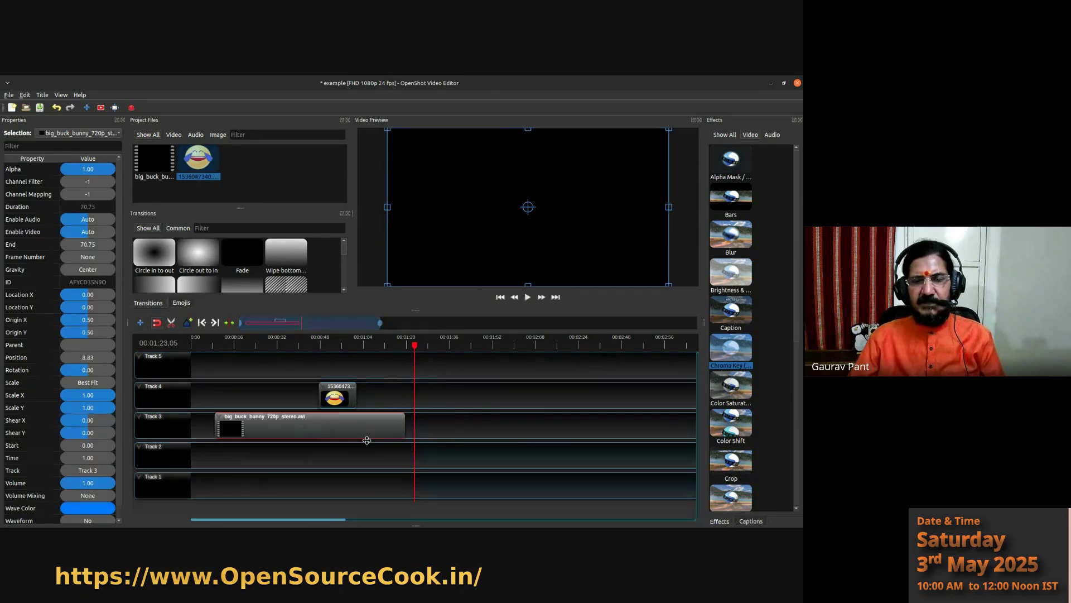
{"action": "left_click_drag", "start_coordinate": [335, 396], "coordinate": [421, 396]}
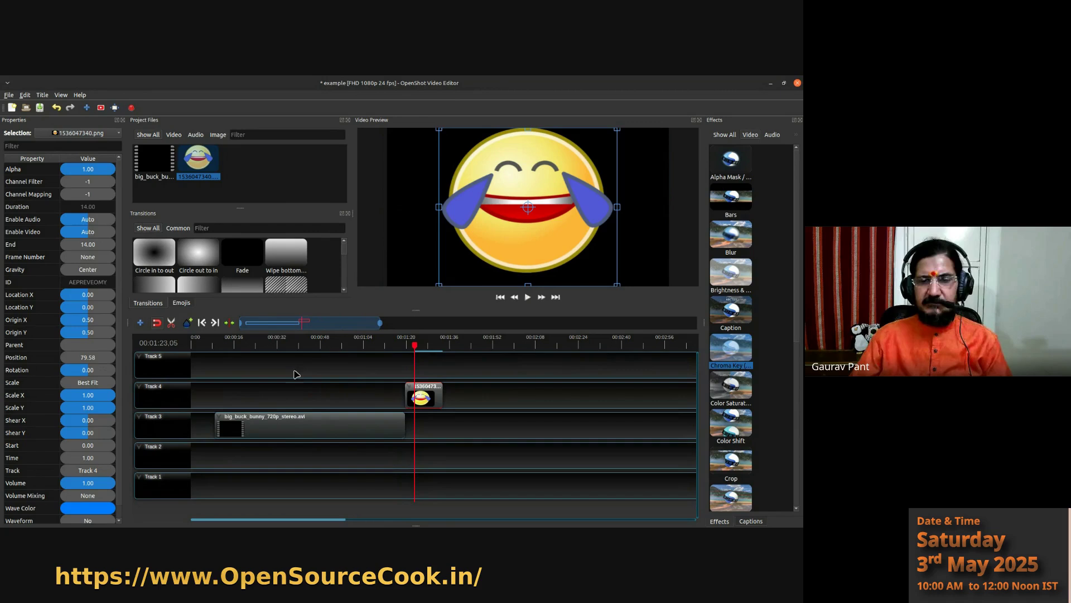
- Put the playhead at 00:00:36,14 and save the project
{"action": "left_click", "coordinate": [289, 343]}
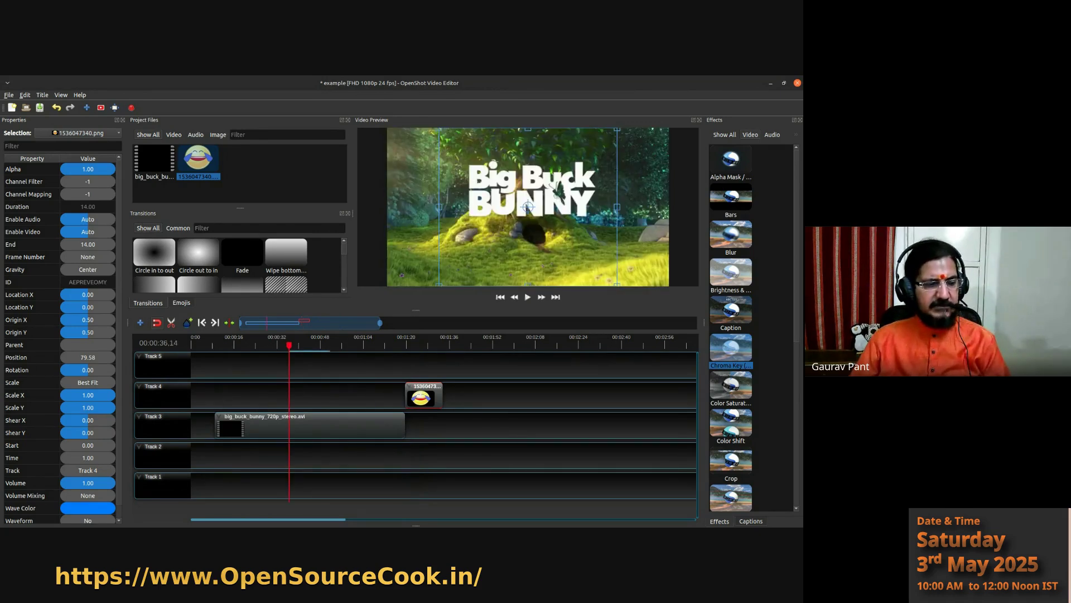
{"action": "key", "text": "alt+Tab"}
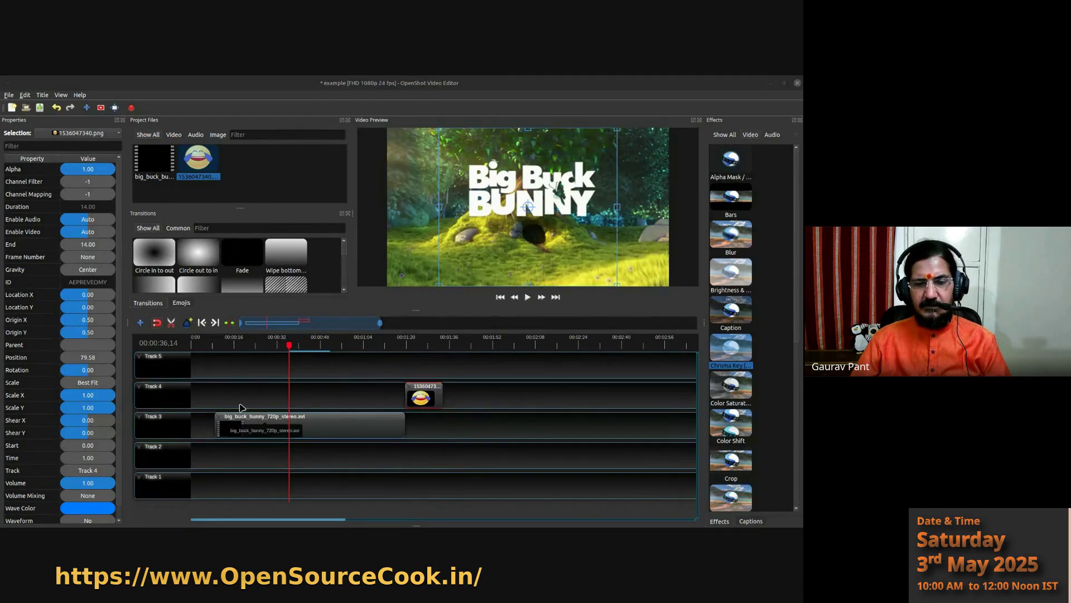
{"action": "key", "text": "ctrl+s"}
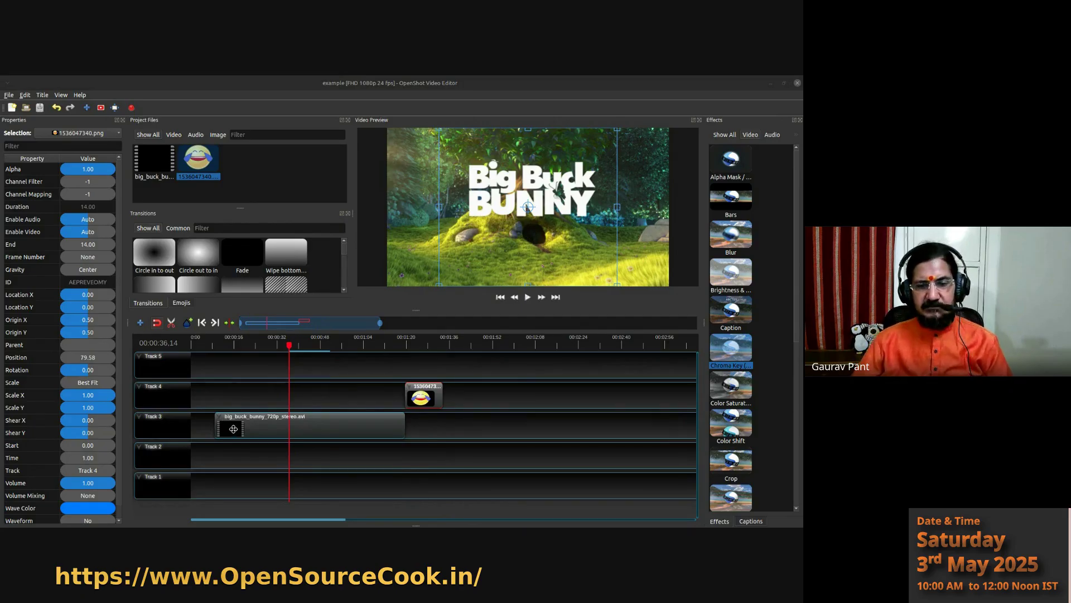
- Slice all clips at 00:00:36,14, keeping both sides, and try moving the second Track 3 piece on its own
{"action": "left_click", "coordinate": [316, 427]}
{"action": "mouse_move", "coordinate": [315, 427]}
{"action": "left_mouse_down"}
{"action": "mouse_move", "coordinate": [326, 427]}
{"action": "mouse_move", "coordinate": [316, 428]}
{"action": "left_mouse_up"}
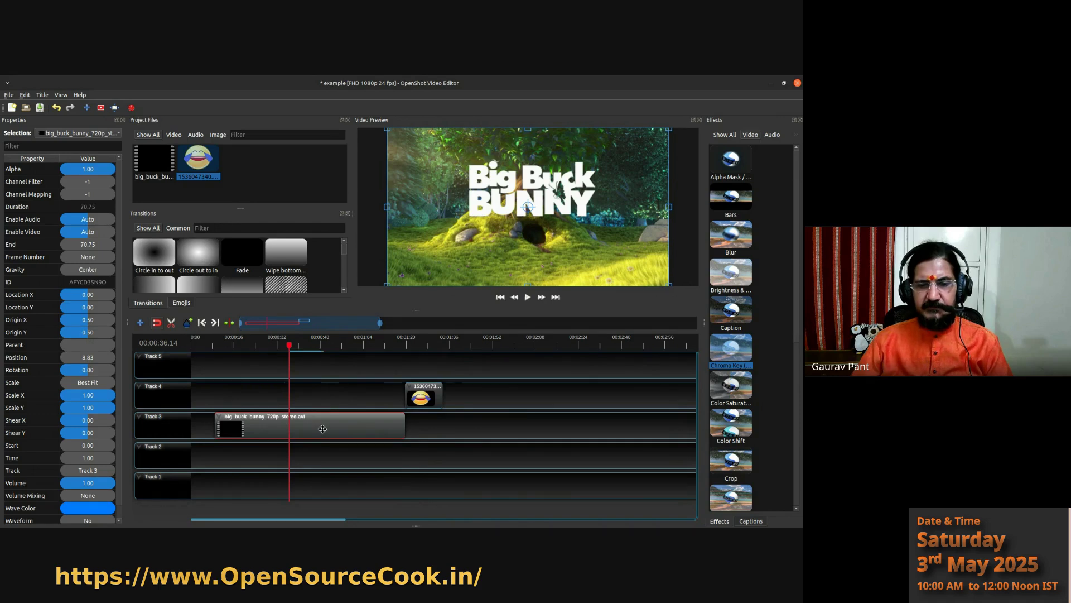
{"action": "right_click", "coordinate": [289, 345]}
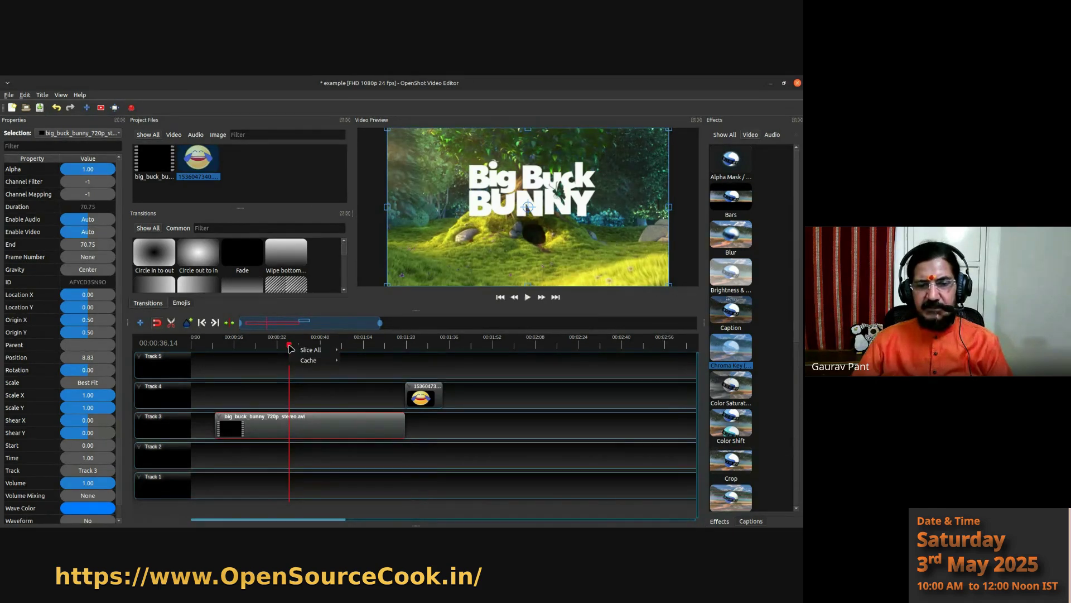
{"action": "mouse_move", "coordinate": [302, 354]}
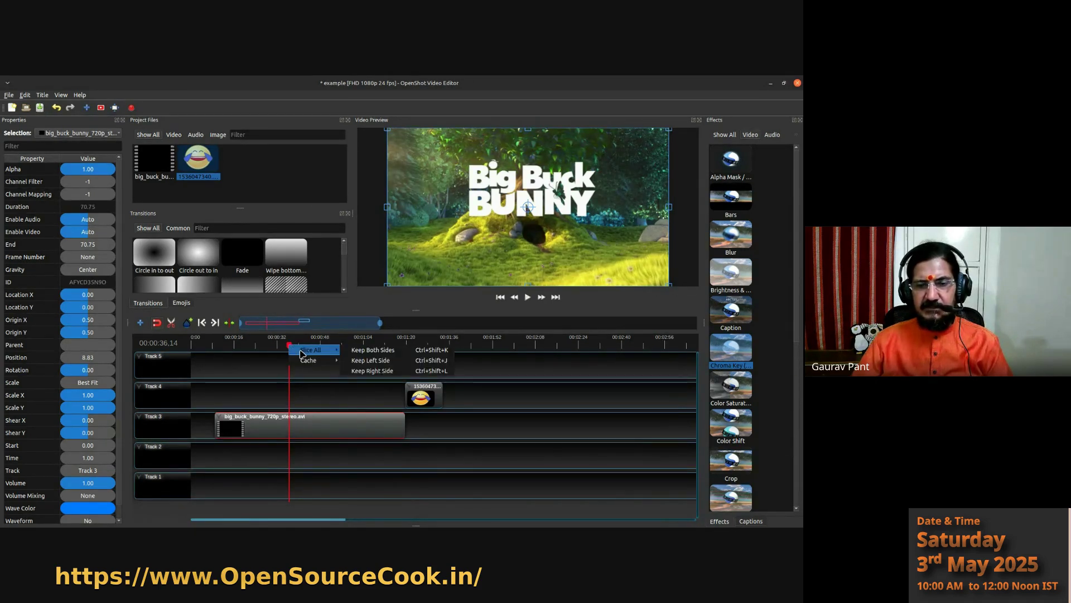
{"action": "left_click", "coordinate": [361, 350]}
{"action": "left_click", "coordinate": [329, 426]}
{"action": "left_click", "coordinate": [330, 425]}
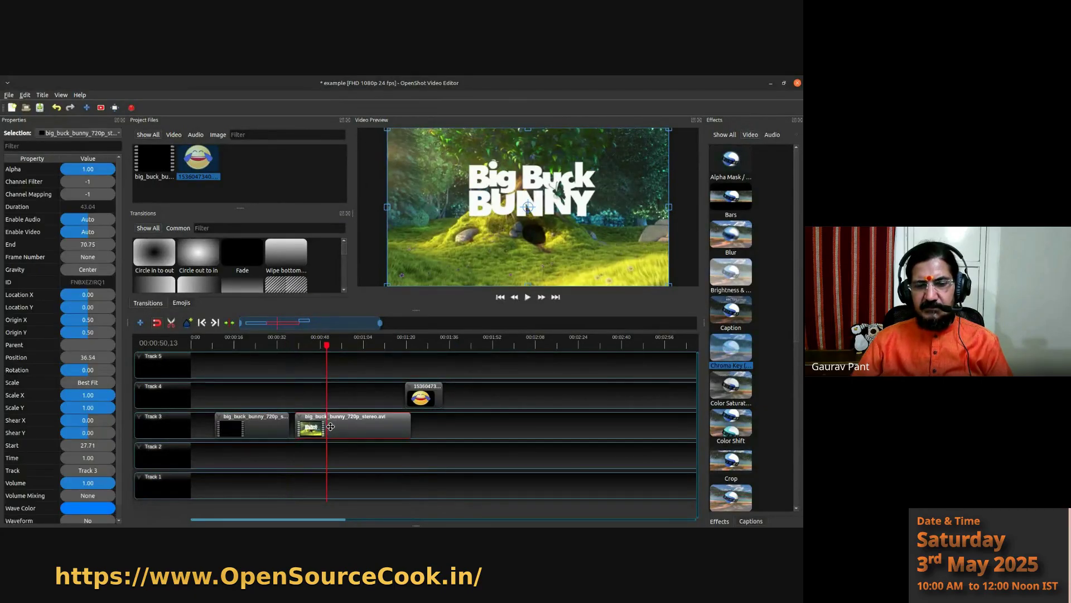
- Slice all clips at 00:00:39,01, keeping only the right side
{"action": "left_click", "coordinate": [296, 346]}
{"action": "right_click", "coordinate": [296, 347]}
{"action": "mouse_move", "coordinate": [327, 352]}
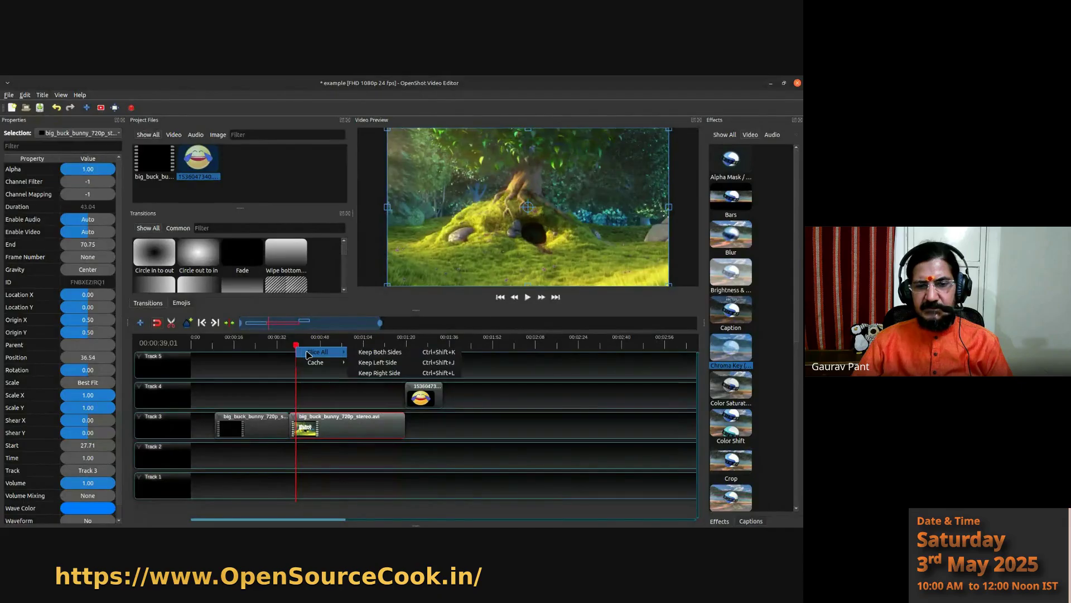
{"action": "left_click", "coordinate": [404, 373]}
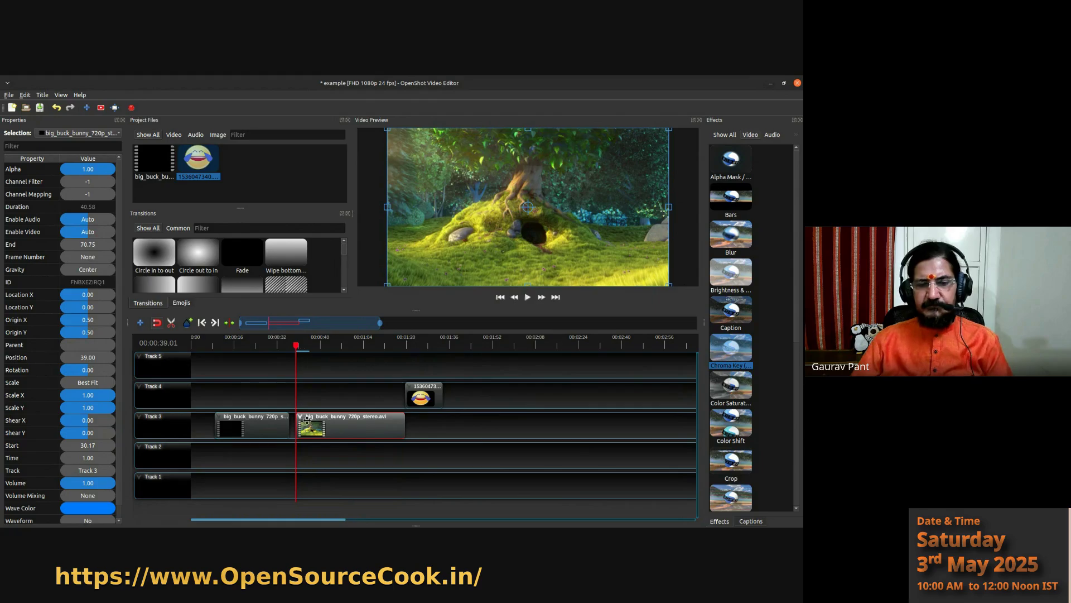
- Move the second Track 3 piece to position 36.54 against the end of the first, and put the playhead at 00:00:36,17
{"action": "left_click_drag", "start_coordinate": [309, 422], "coordinate": [313, 428]}
{"action": "left_click", "coordinate": [293, 343]}
{"action": "scroll", "coordinate": [300, 426], "scroll_direction": "up", "scroll_amount": 3}
{"action": "scroll", "coordinate": [418, 458], "scroll_direction": "down", "scroll_amount": 1}
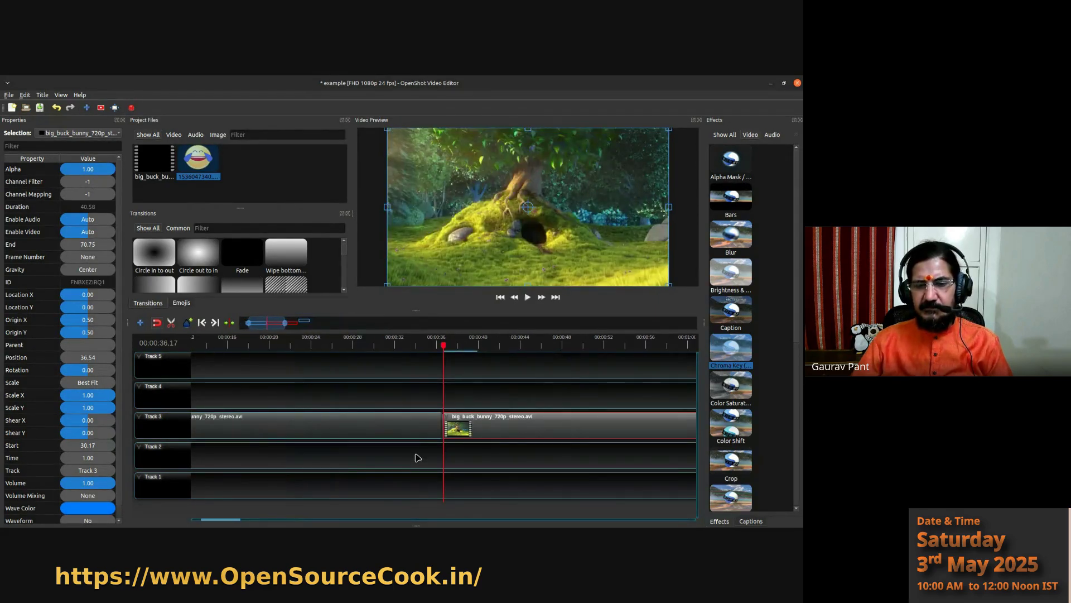
- Play repeatedly from just before the join of the two Track 3 pieces to preview the cut, and stop playback
{"action": "left_click", "coordinate": [434, 346]}
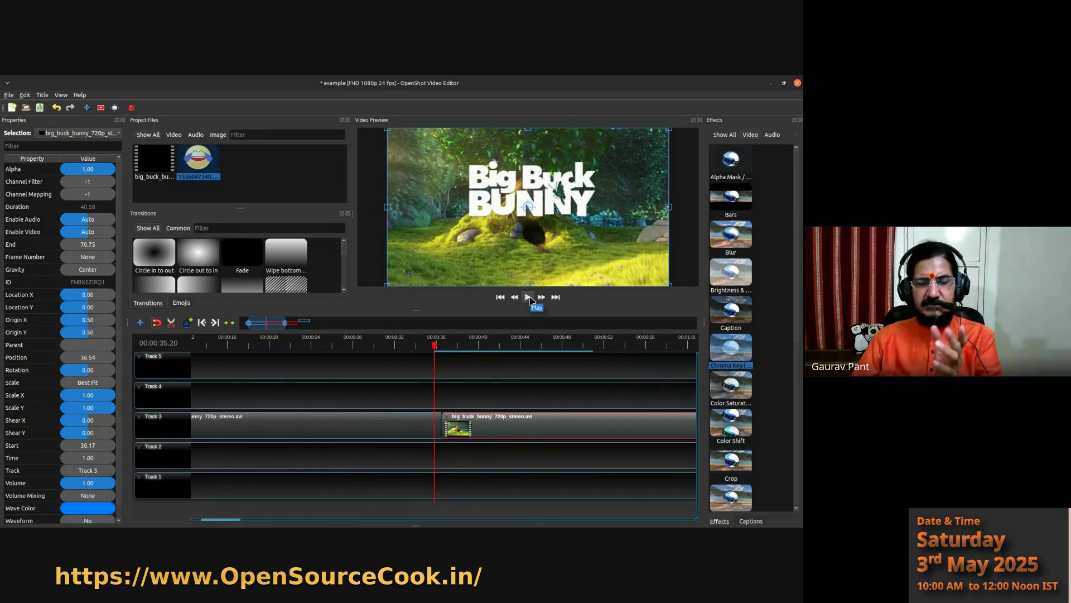
{"action": "left_click", "coordinate": [441, 347]}
{"action": "left_click", "coordinate": [438, 347]}
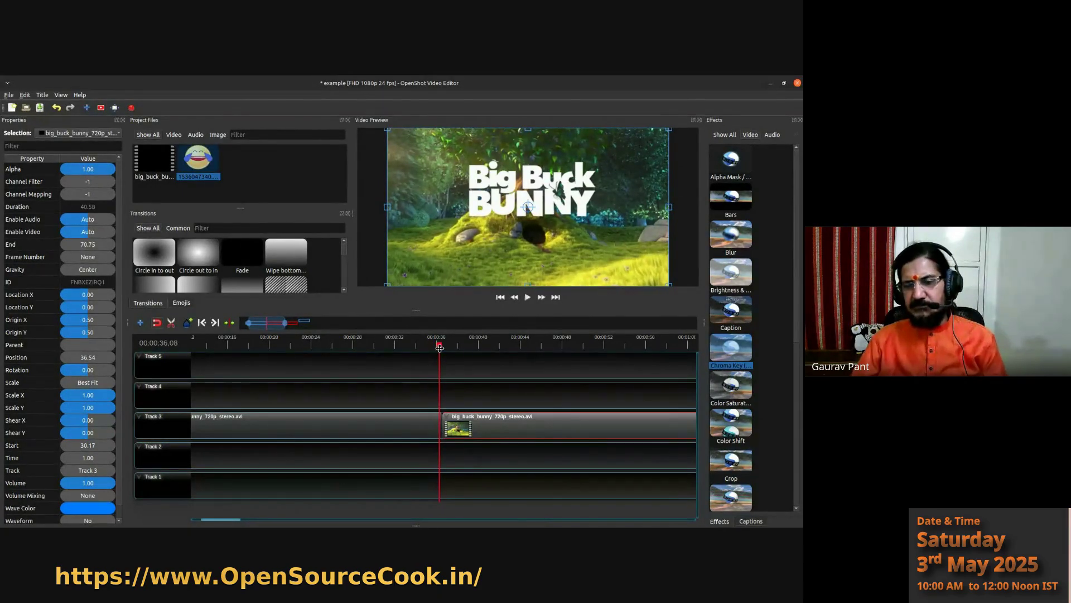
{"action": "left_click", "coordinate": [527, 298]}
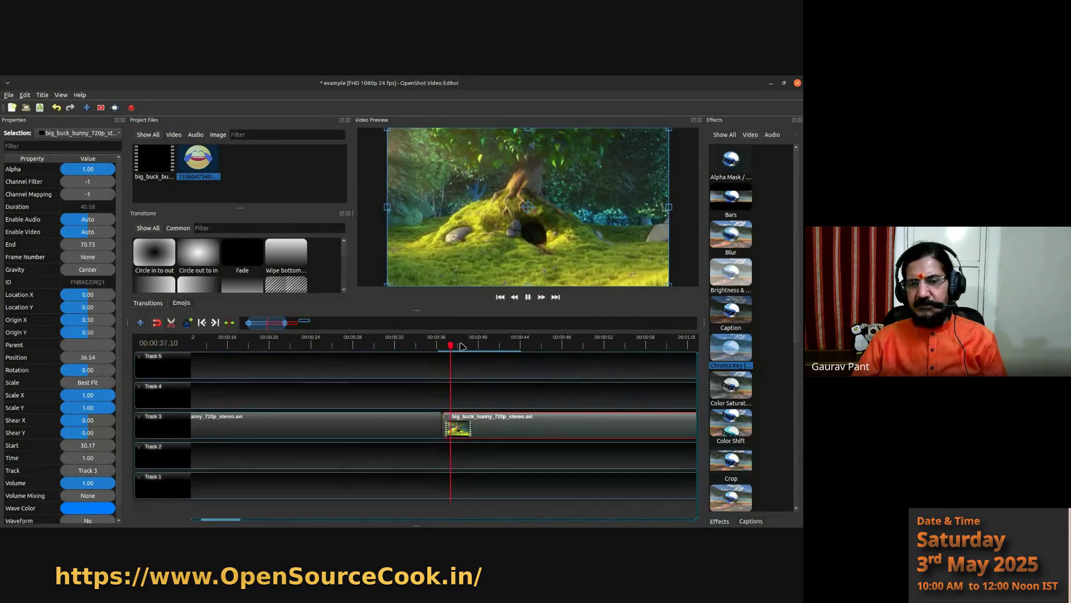
{"action": "left_click", "coordinate": [442, 347]}
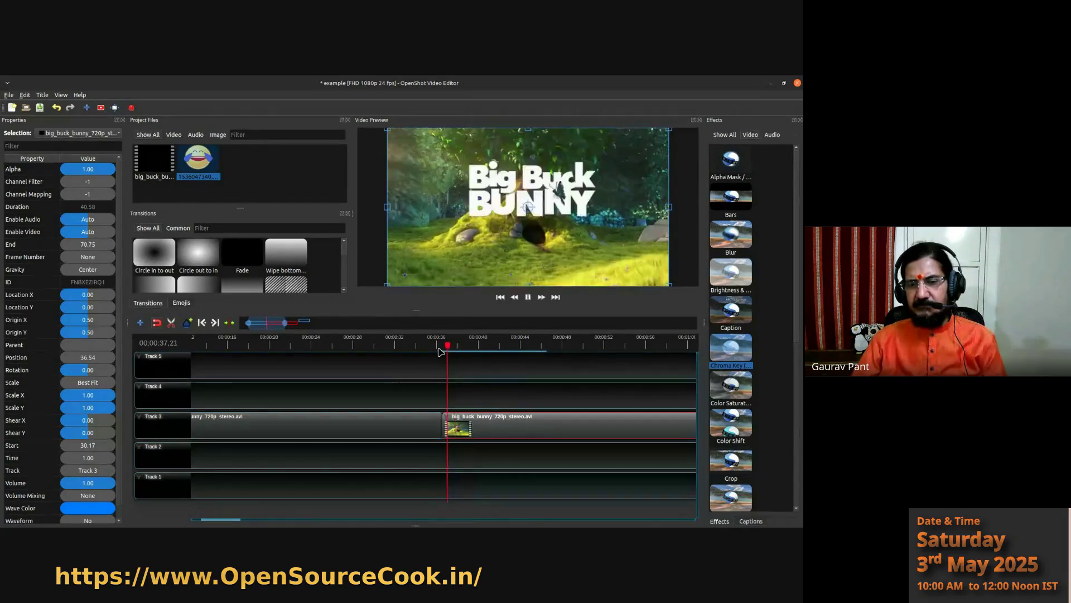
{"action": "scroll", "coordinate": [401, 351], "scroll_direction": "up", "scroll_amount": 3}
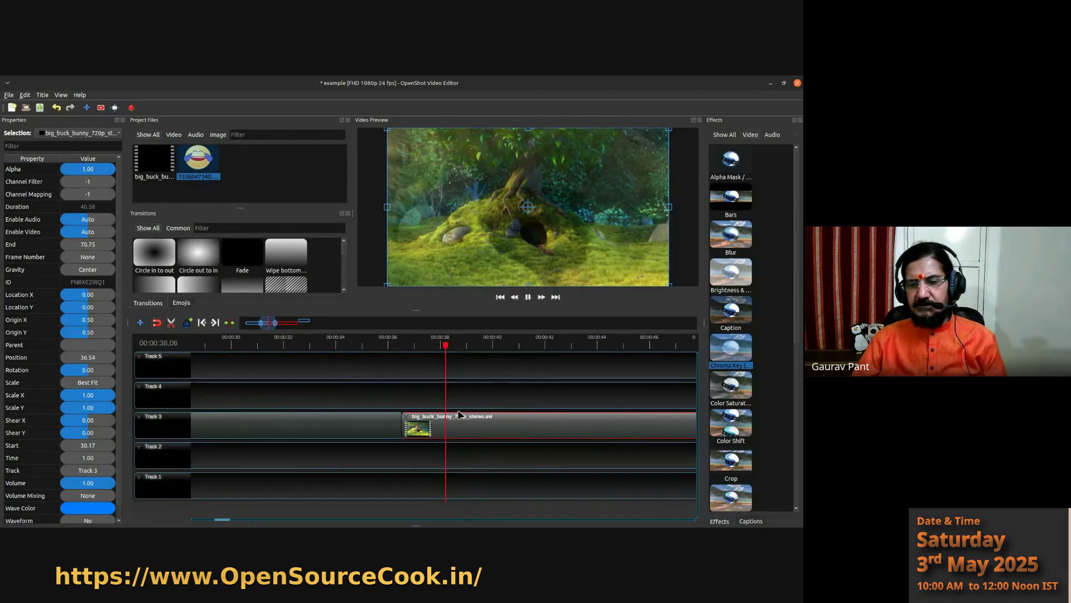
{"action": "left_click", "coordinate": [388, 347]}
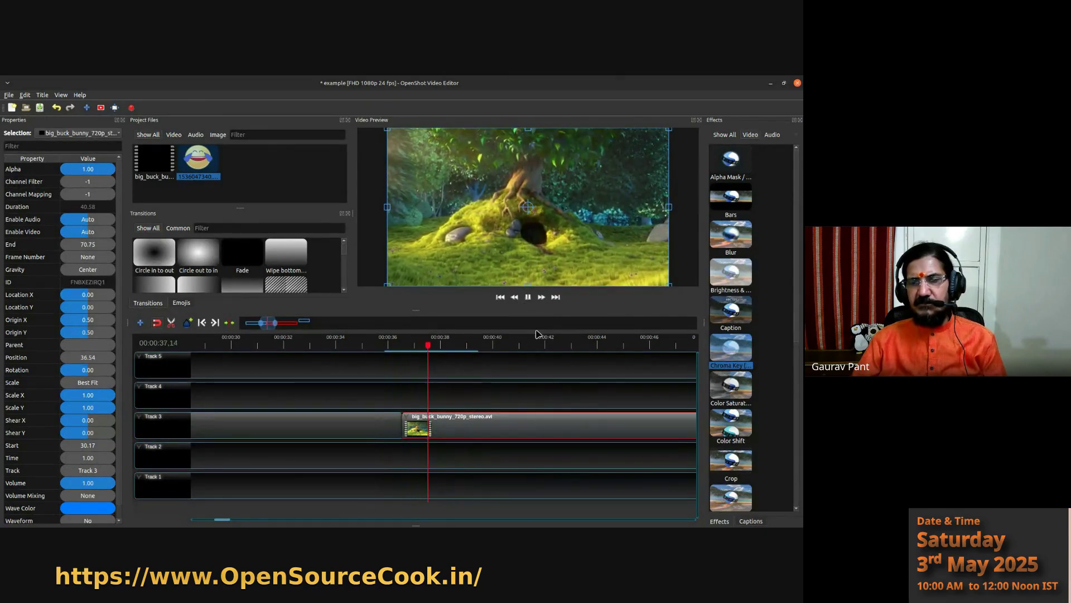
{"action": "left_click", "coordinate": [527, 297]}
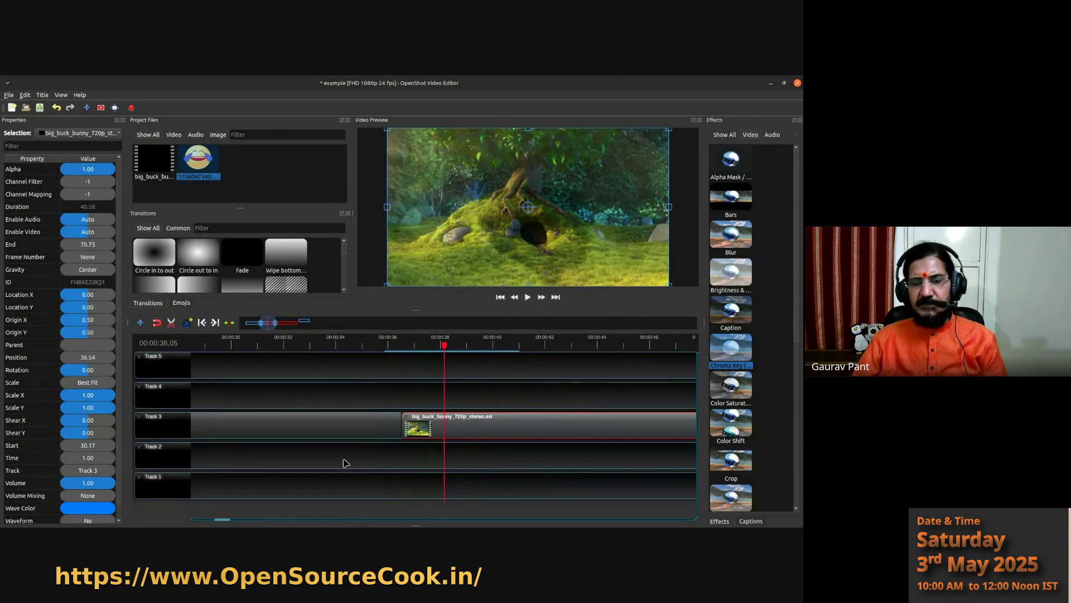
- Select the first and second Track 3 pieces in turn to check them as separate clips
{"action": "left_click", "coordinate": [396, 434]}
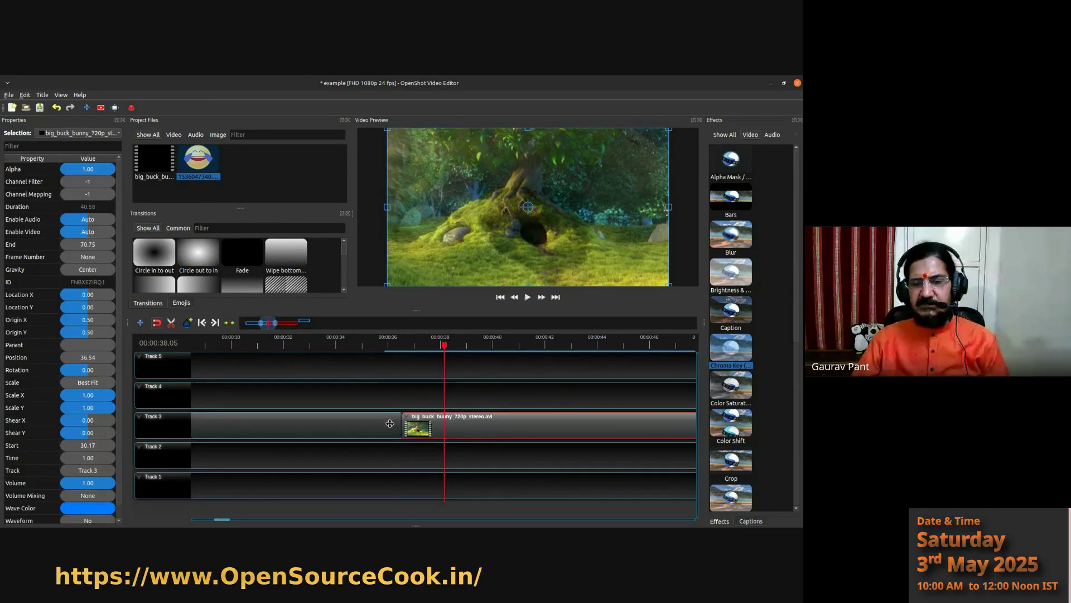
{"action": "left_click", "coordinate": [409, 427]}
{"action": "left_click", "coordinate": [396, 426]}
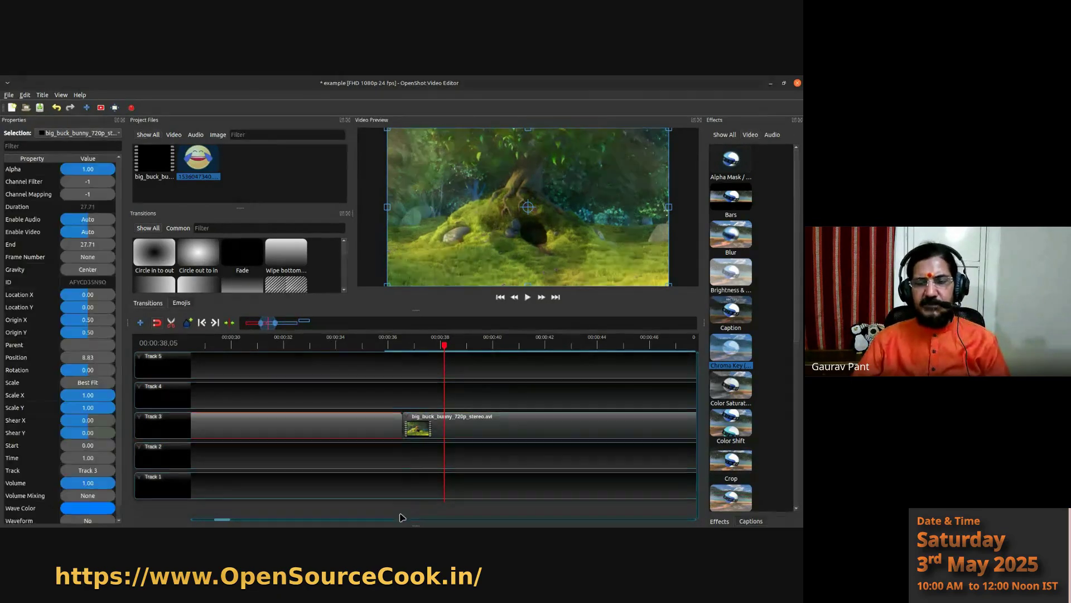
{"action": "left_click", "coordinate": [414, 427]}
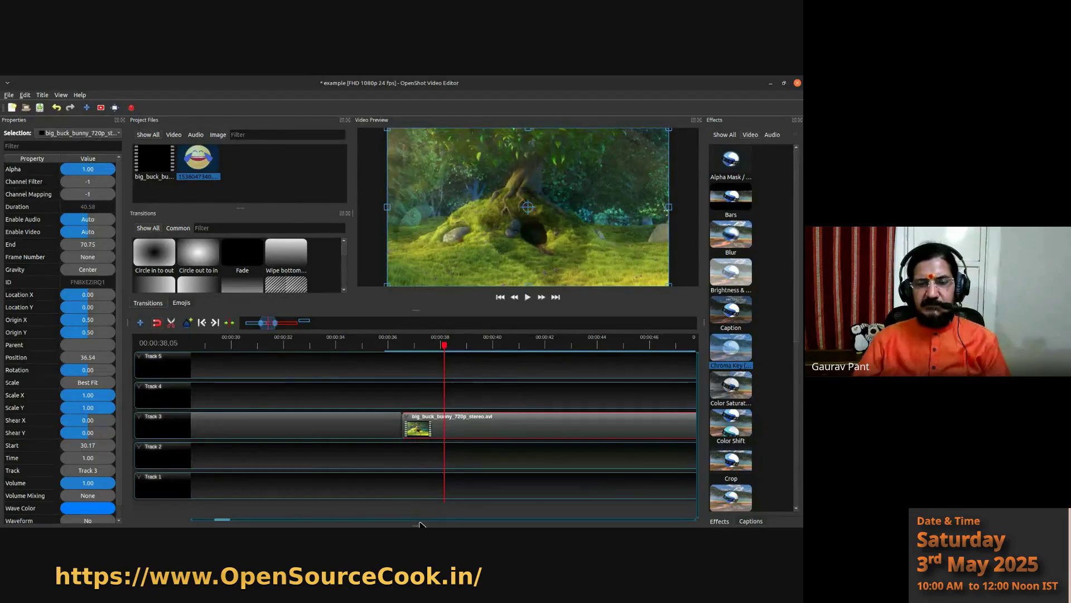
{"action": "scroll", "coordinate": [377, 455], "scroll_direction": "down", "scroll_amount": 2}
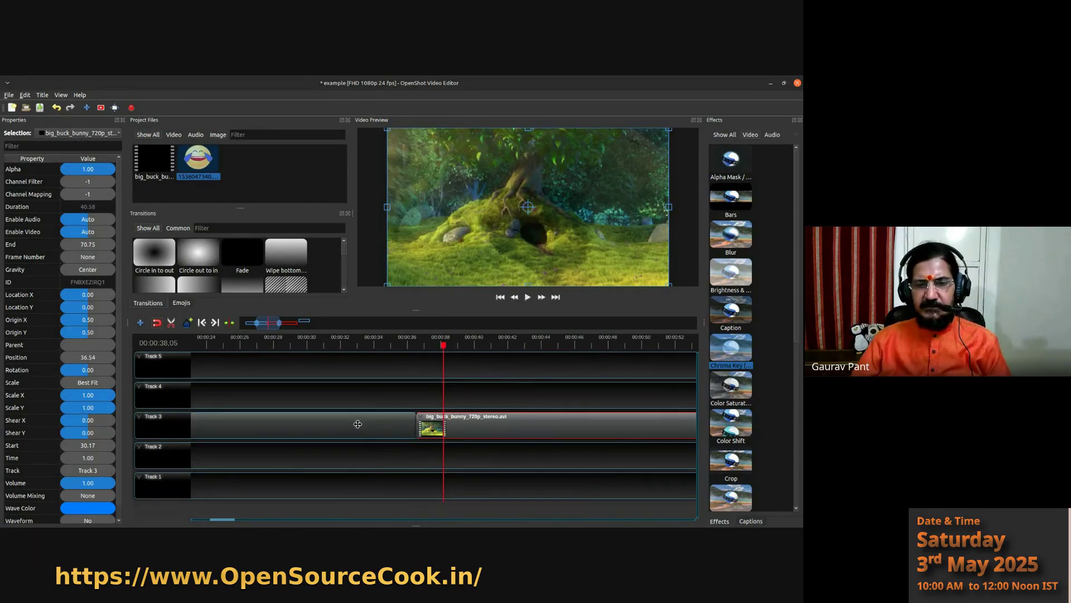
{"action": "left_click", "coordinate": [404, 422]}
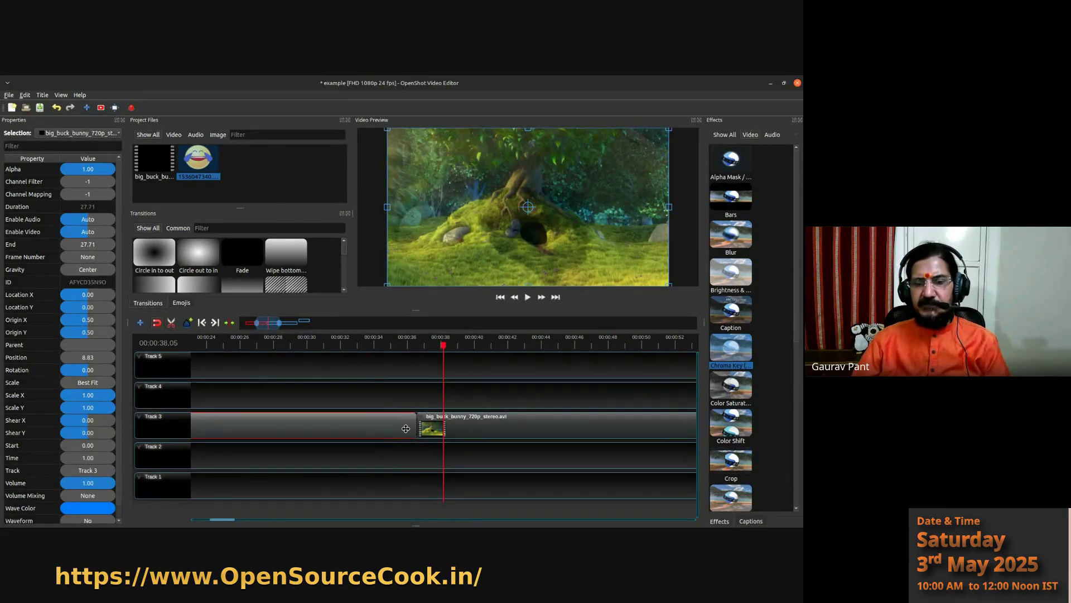
{"action": "right_click", "coordinate": [405, 428]}
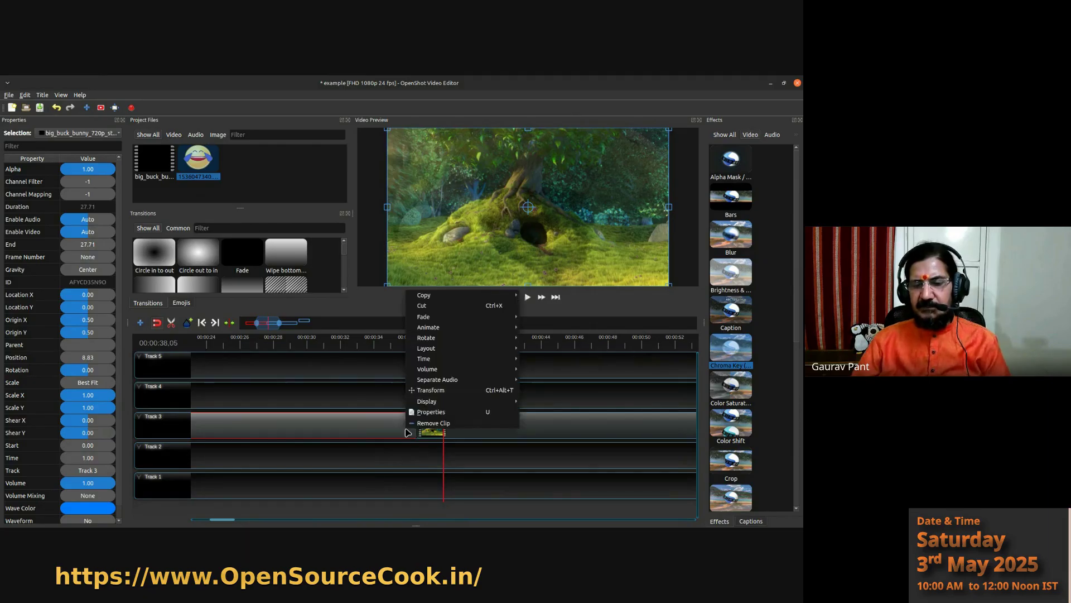
{"action": "mouse_move", "coordinate": [425, 319]}
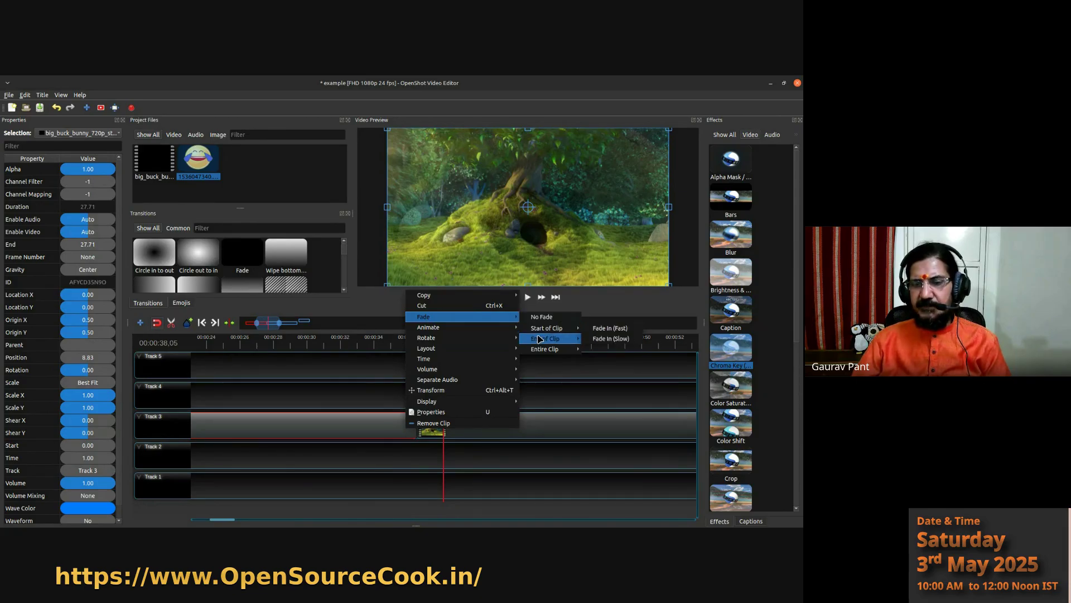
{"action": "mouse_move", "coordinate": [543, 353]}
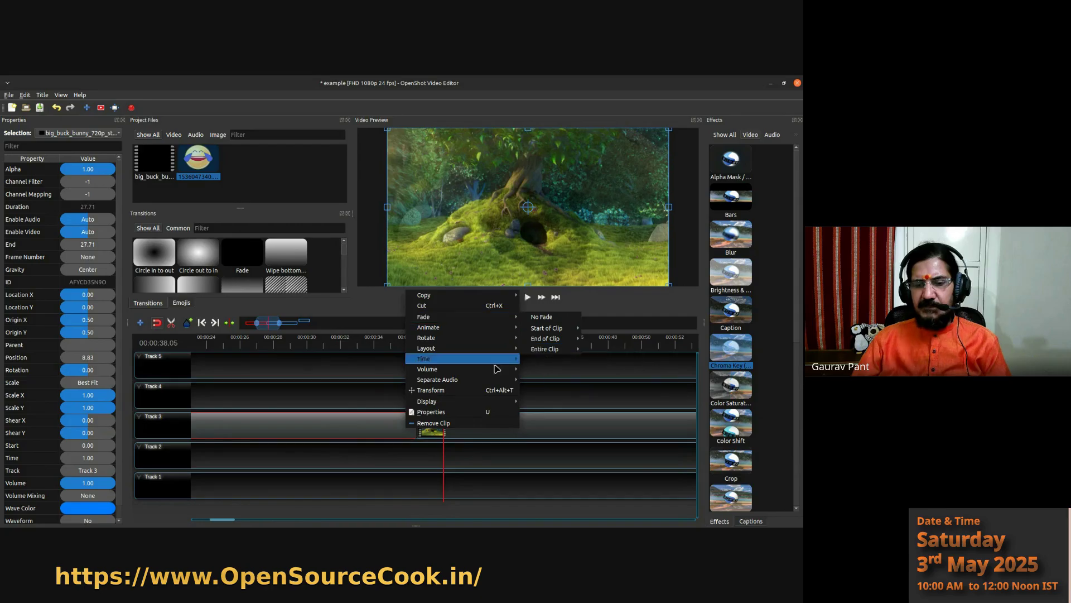
{"action": "left_click", "coordinate": [372, 434]}
{"action": "scroll", "coordinate": [373, 437], "scroll_direction": "down", "scroll_amount": 3}
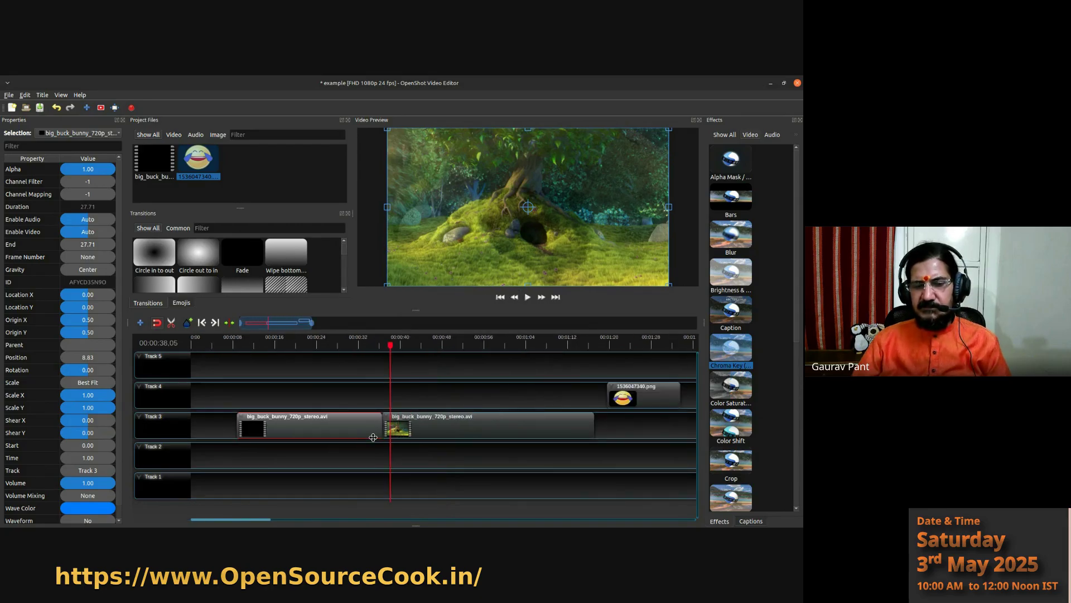
- Apply Fade Out (Fast) to the end of the first Track 3 piece
{"action": "scroll", "coordinate": [373, 437], "scroll_direction": "up", "scroll_amount": 2}
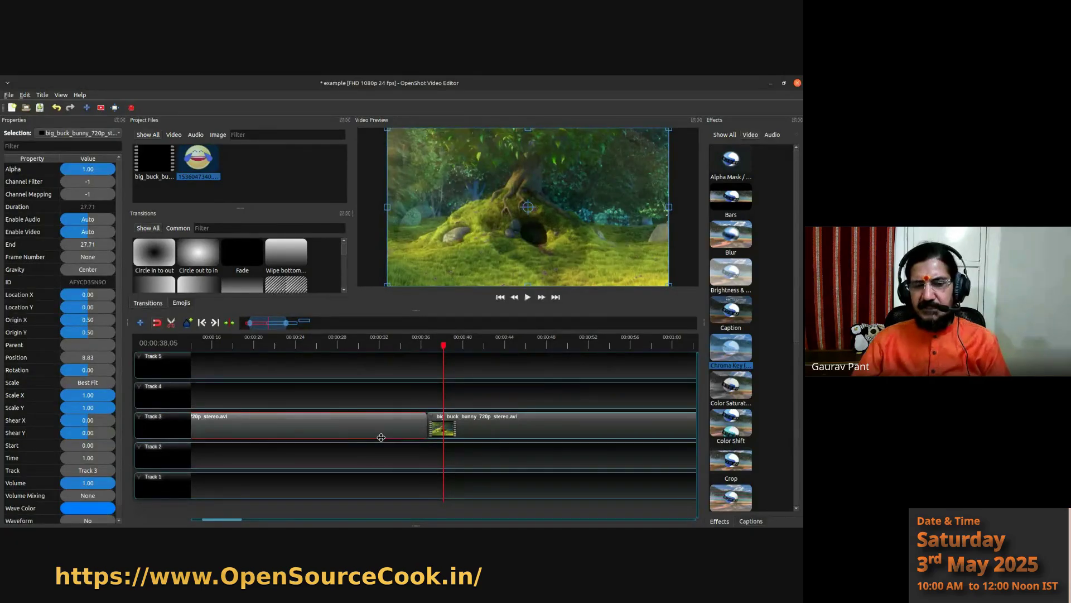
{"action": "right_click", "coordinate": [416, 425]}
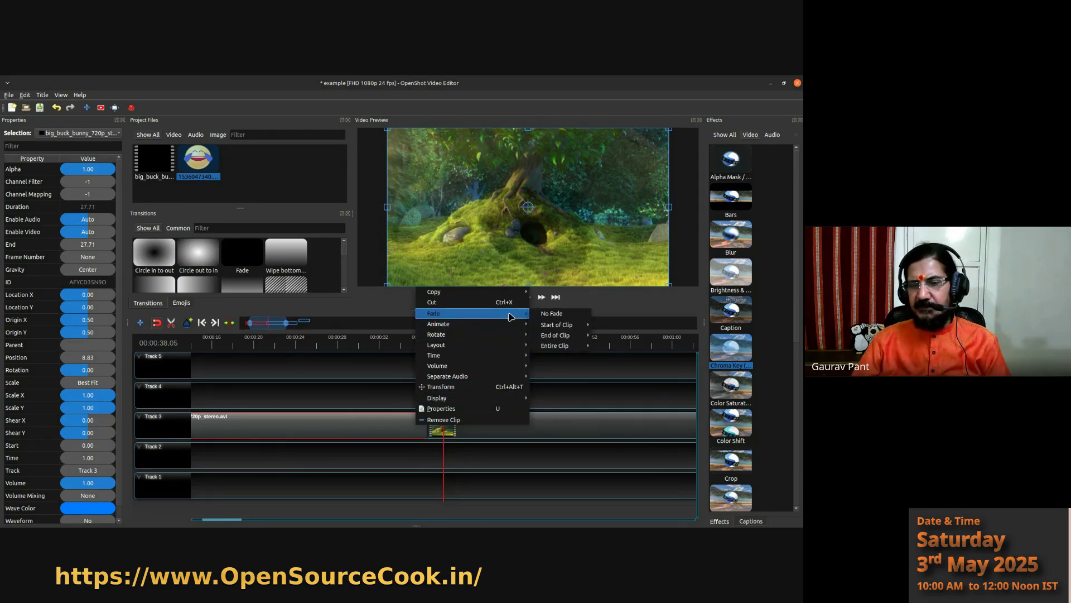
{"action": "mouse_move", "coordinate": [550, 337]}
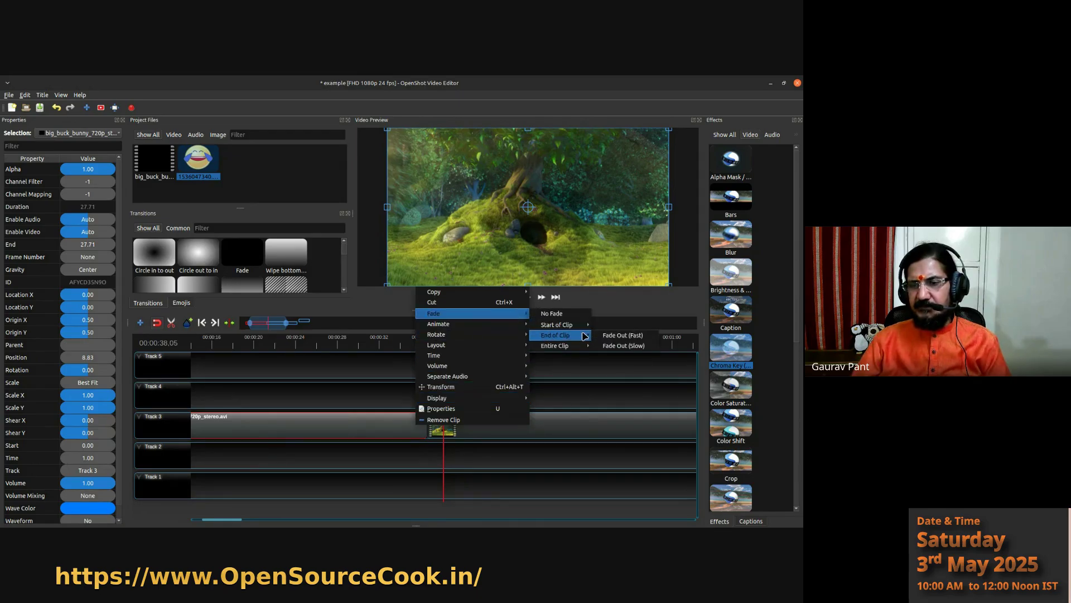
{"action": "left_click", "coordinate": [622, 336]}
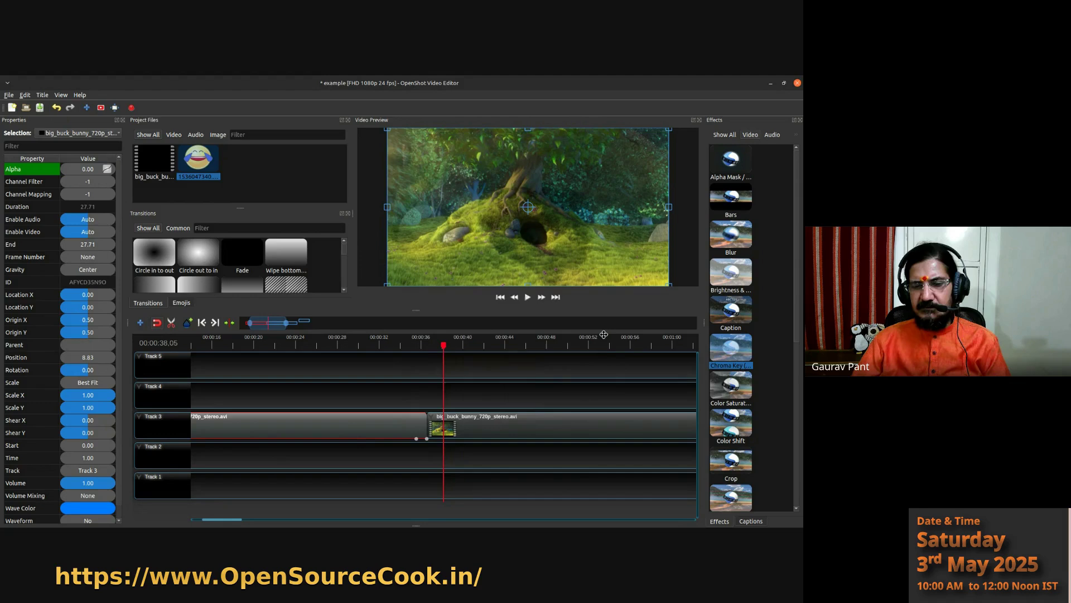
- Apply Fade In (Fast) to the start of the second Track 3 piece
{"action": "left_click", "coordinate": [468, 424]}
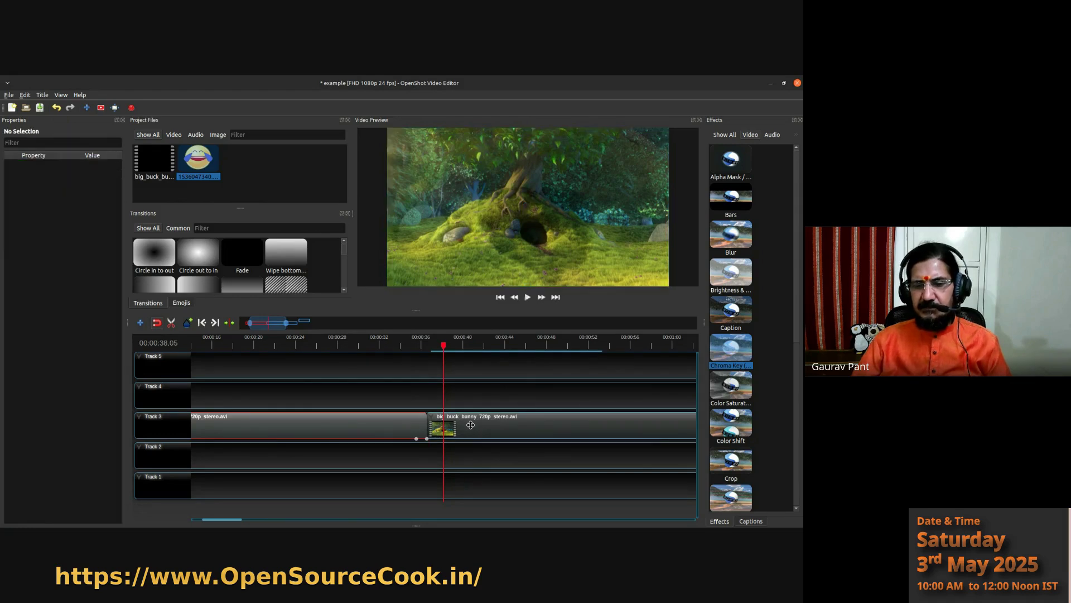
{"action": "right_click", "coordinate": [457, 426]}
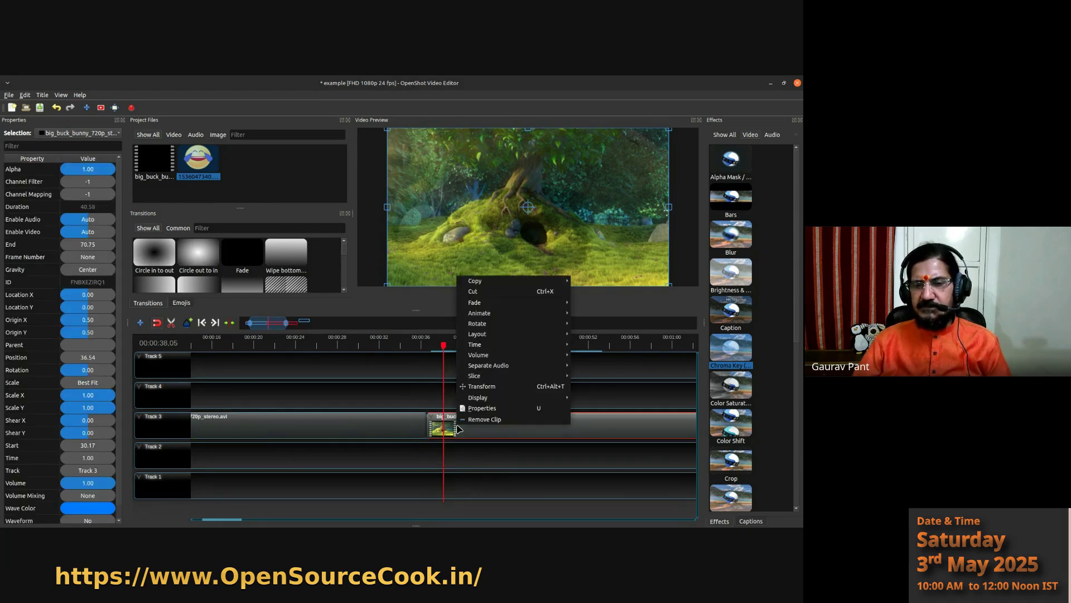
{"action": "mouse_move", "coordinate": [490, 306]}
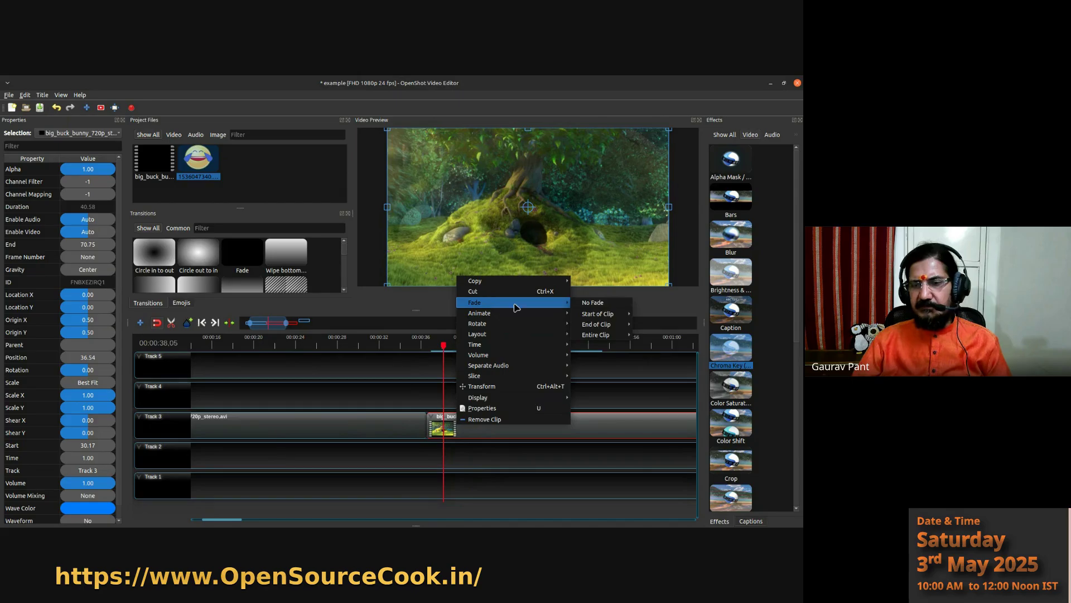
{"action": "mouse_move", "coordinate": [600, 316]}
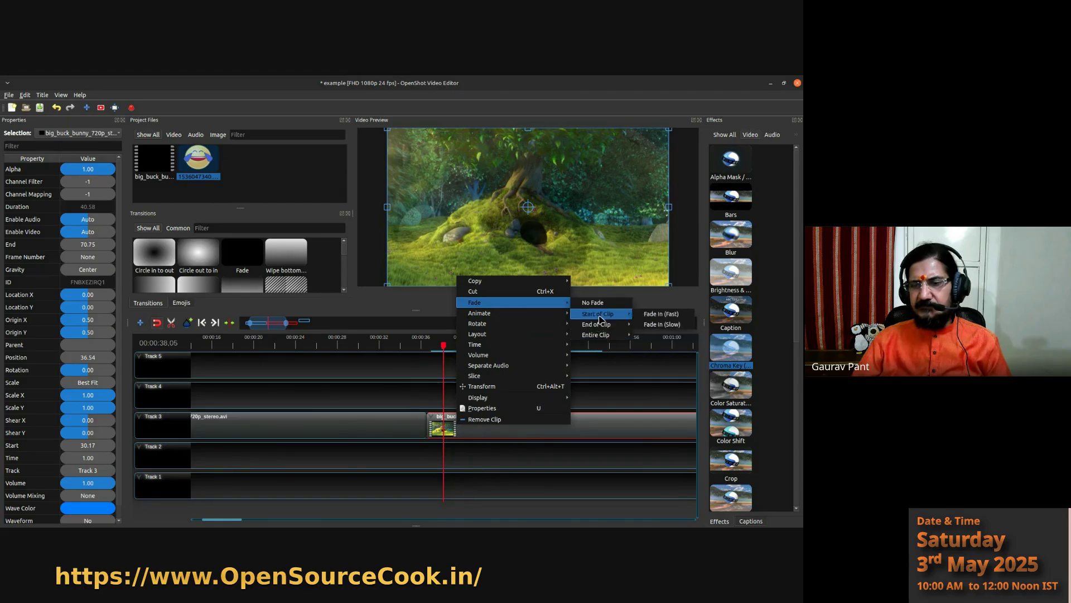
{"action": "left_click", "coordinate": [646, 317]}
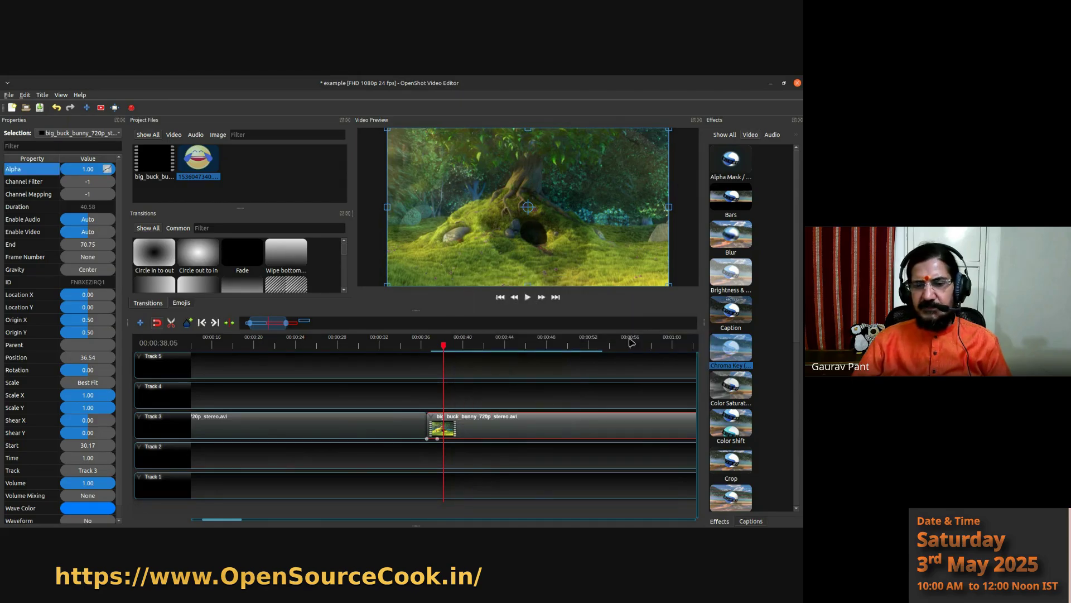
- Play the timeline across the join twice to preview the fade out and fade in, and stop playback
{"action": "left_click", "coordinate": [417, 342]}
{"action": "left_click_drag", "start_coordinate": [418, 342], "coordinate": [414, 344]}
{"action": "left_click", "coordinate": [529, 297]}
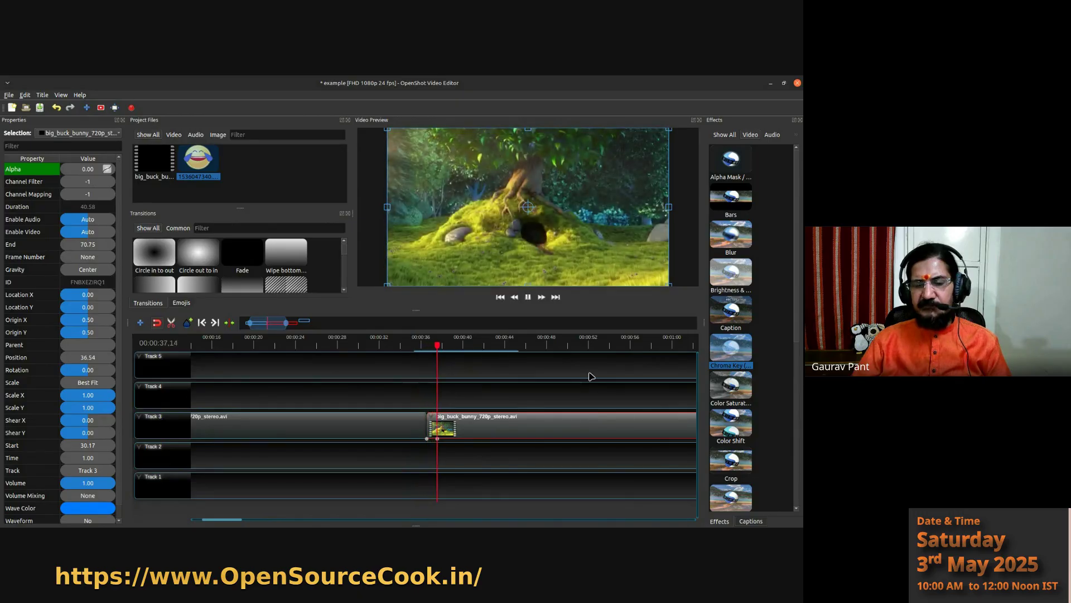
{"action": "left_click", "coordinate": [415, 345]}
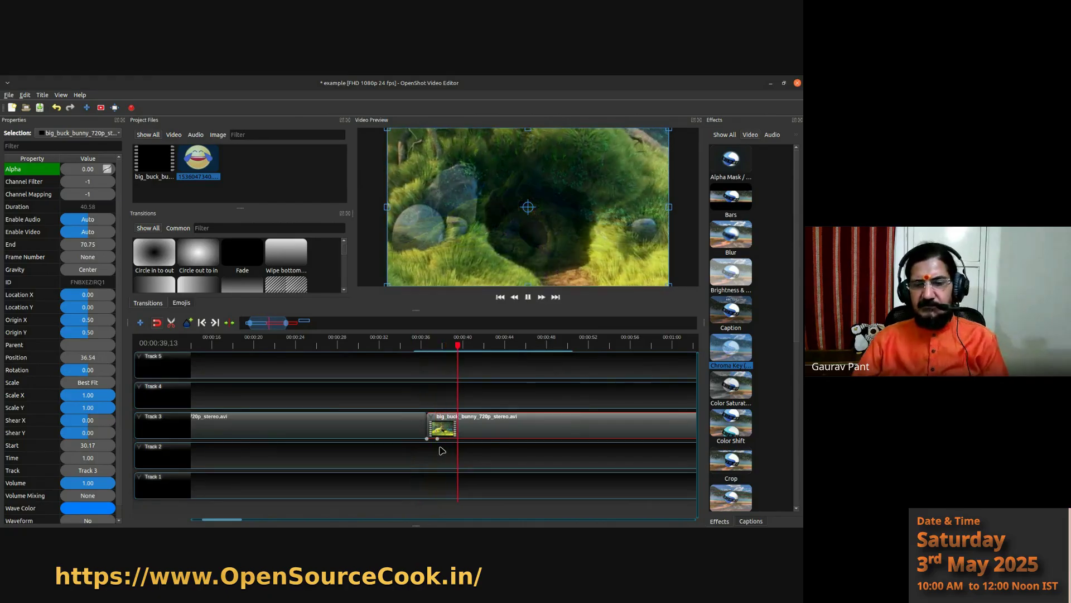
{"action": "left_click", "coordinate": [525, 306]}
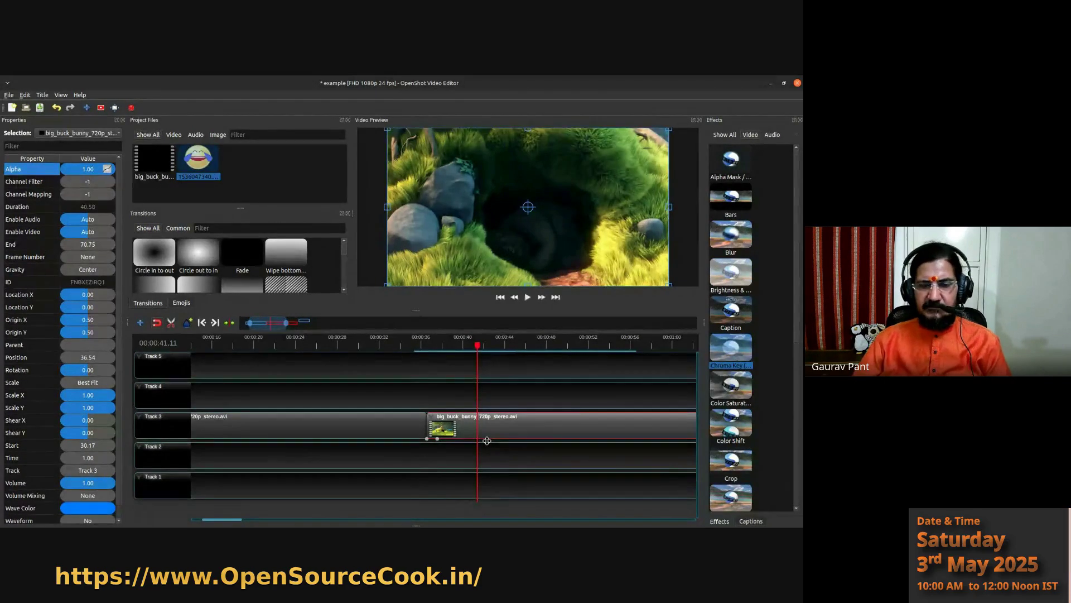
- Set the first Track 3 piece to No Fade
{"action": "left_click", "coordinate": [400, 427]}
{"action": "right_click", "coordinate": [410, 431]}
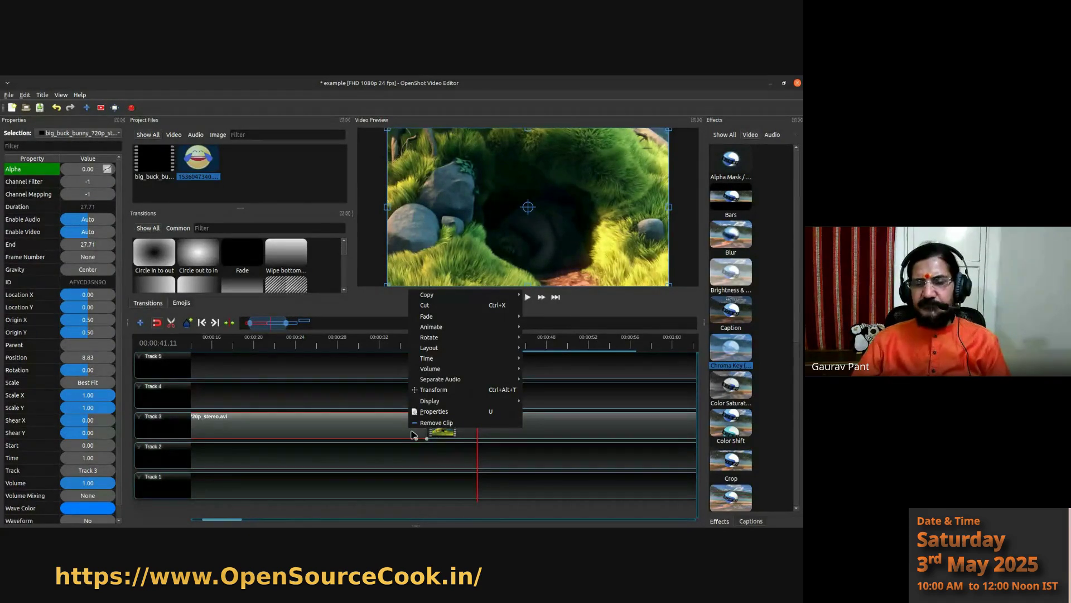
{"action": "mouse_move", "coordinate": [457, 323]}
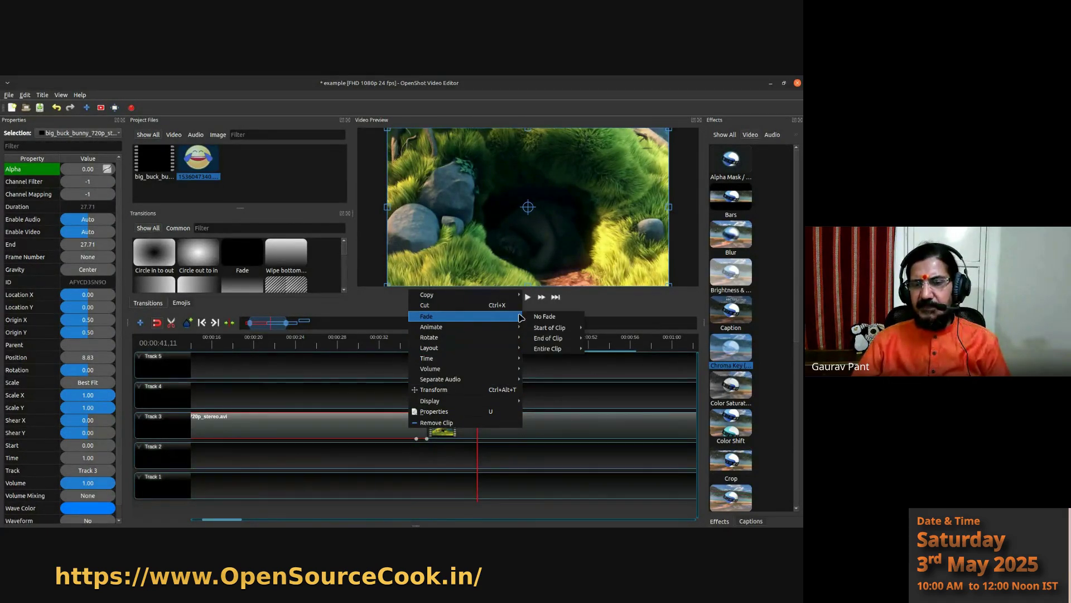
{"action": "left_click", "coordinate": [542, 317]}
- Set the second Track 3 piece to No Fade and check both pieces by selecting them in turn
{"action": "left_click", "coordinate": [452, 425]}
{"action": "right_click", "coordinate": [452, 426]}
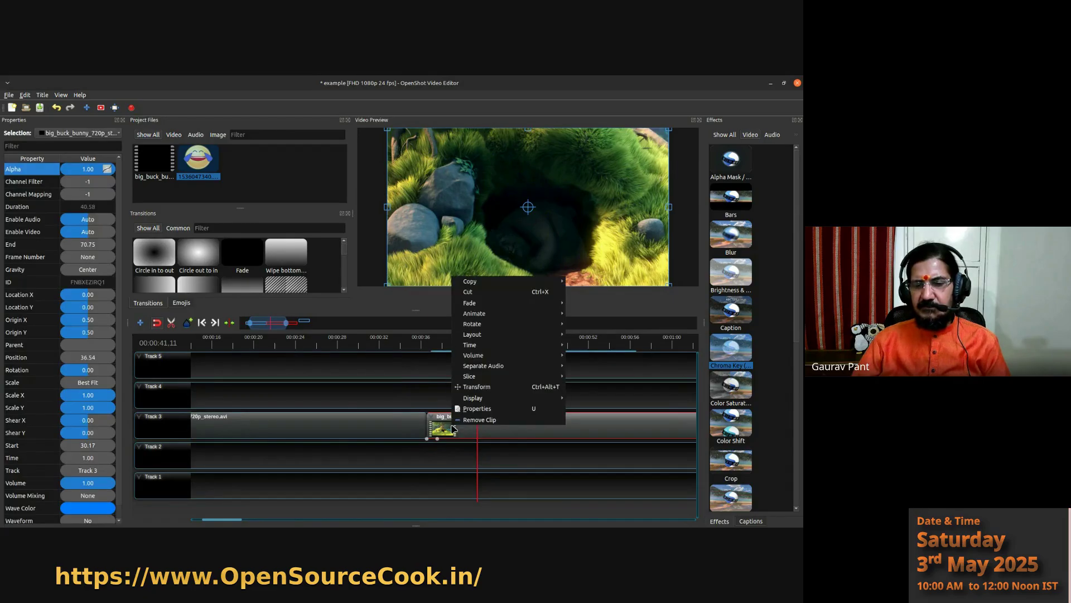
{"action": "mouse_move", "coordinate": [497, 309]}
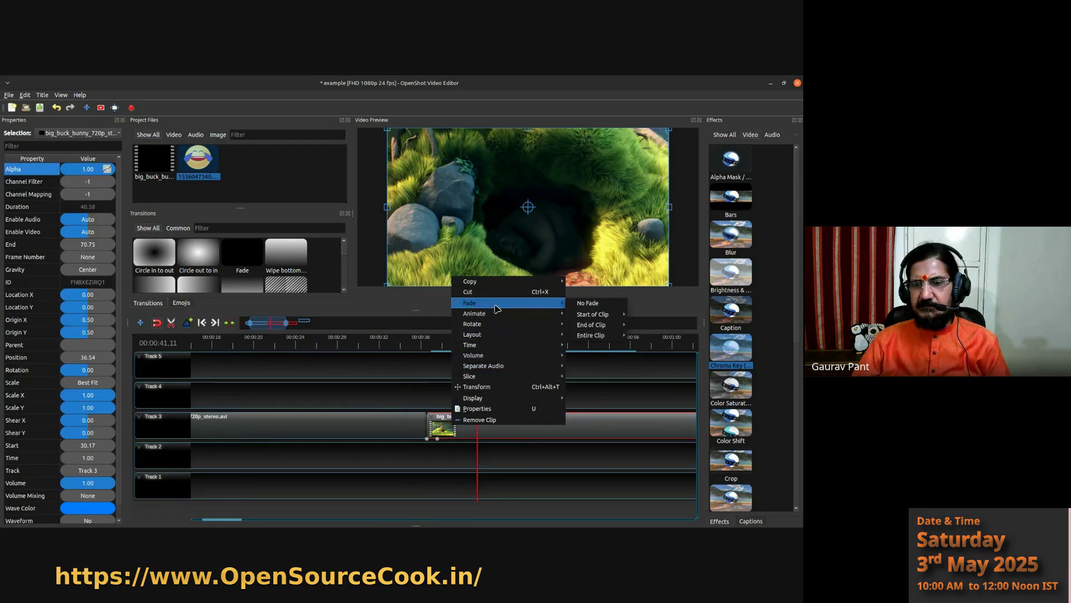
{"action": "left_click", "coordinate": [580, 305]}
{"action": "left_click", "coordinate": [409, 433]}
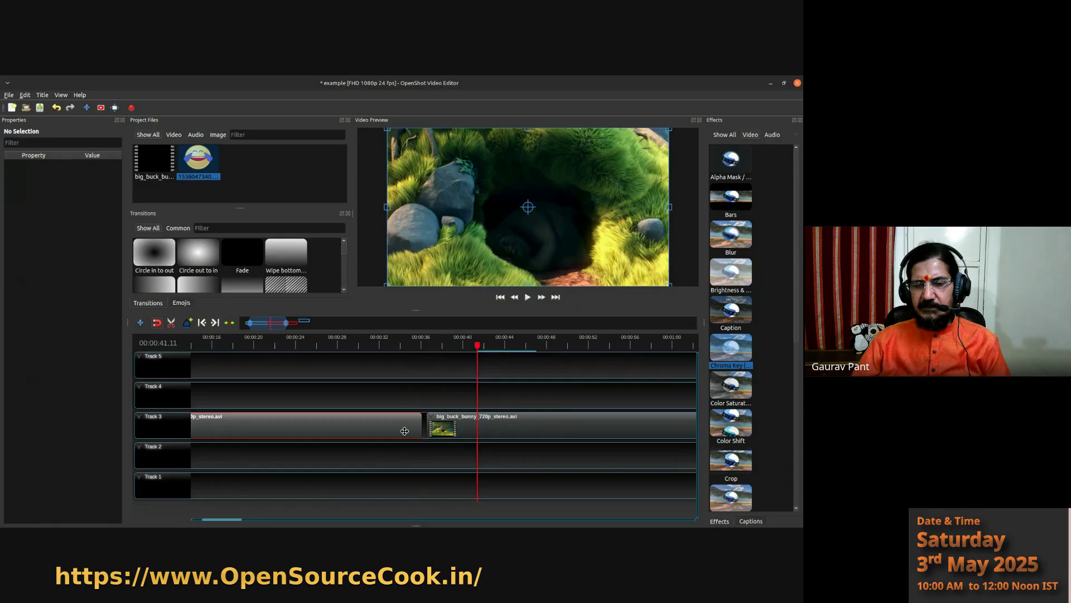
{"action": "left_click", "coordinate": [454, 433]}
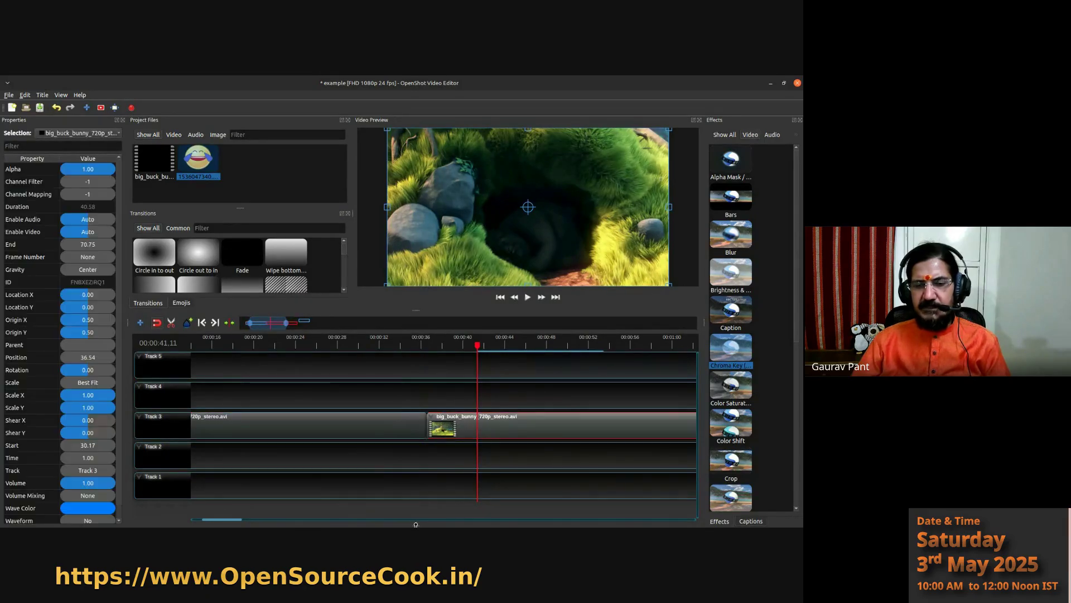
- Place the Board 6 transition over the join between the two Track 3 pieces and save the project
{"action": "left_click", "coordinate": [418, 427]}
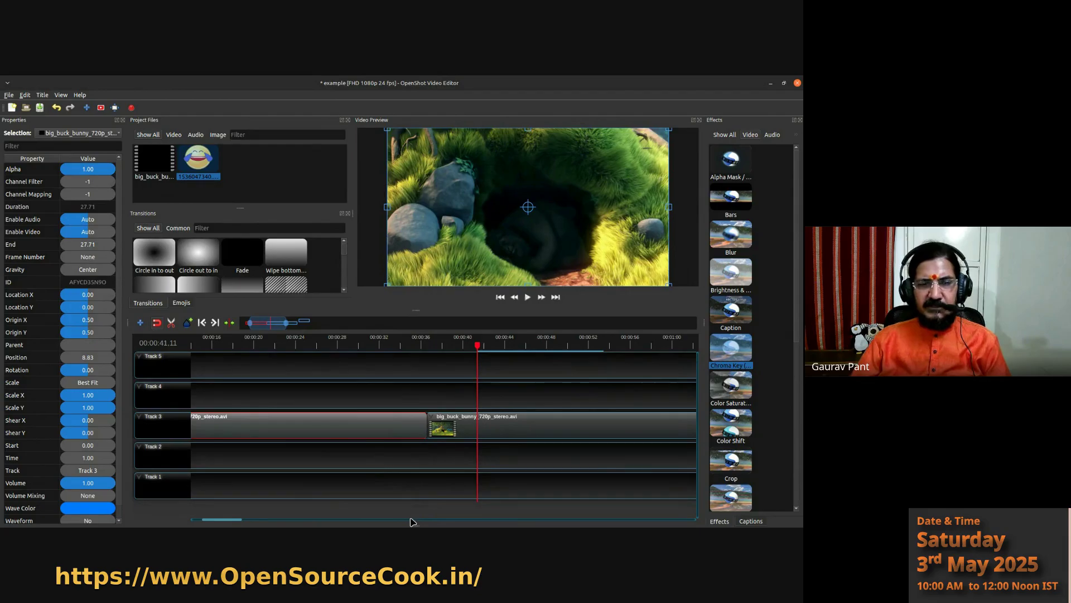
{"action": "left_click_drag", "start_coordinate": [239, 207], "coordinate": [239, 194]}
{"action": "scroll", "coordinate": [211, 264], "scroll_direction": "down", "scroll_amount": 6}
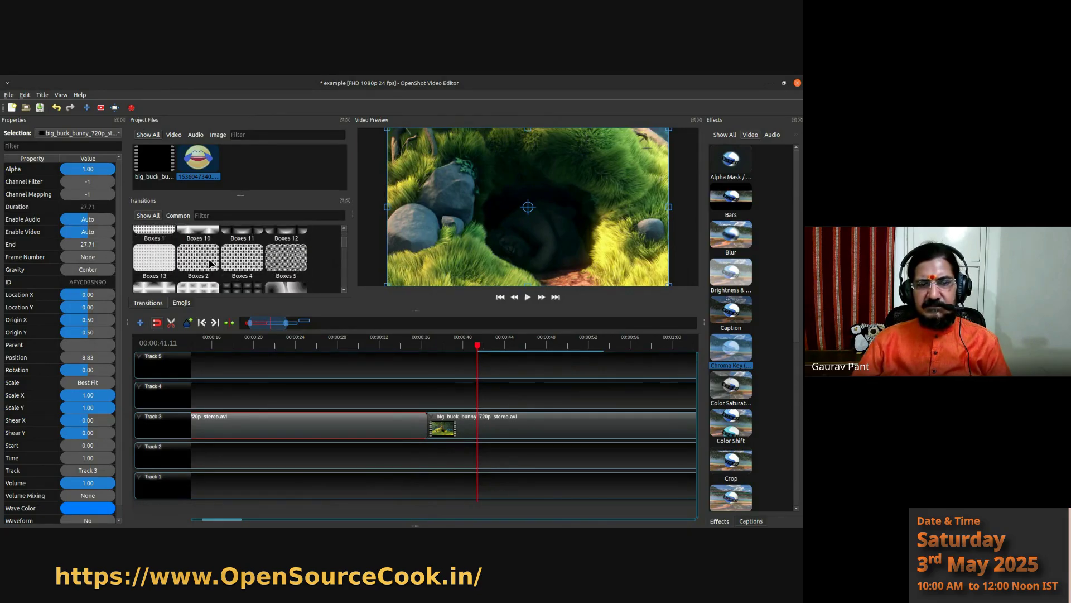
{"action": "scroll", "coordinate": [211, 263], "scroll_direction": "down", "scroll_amount": 8}
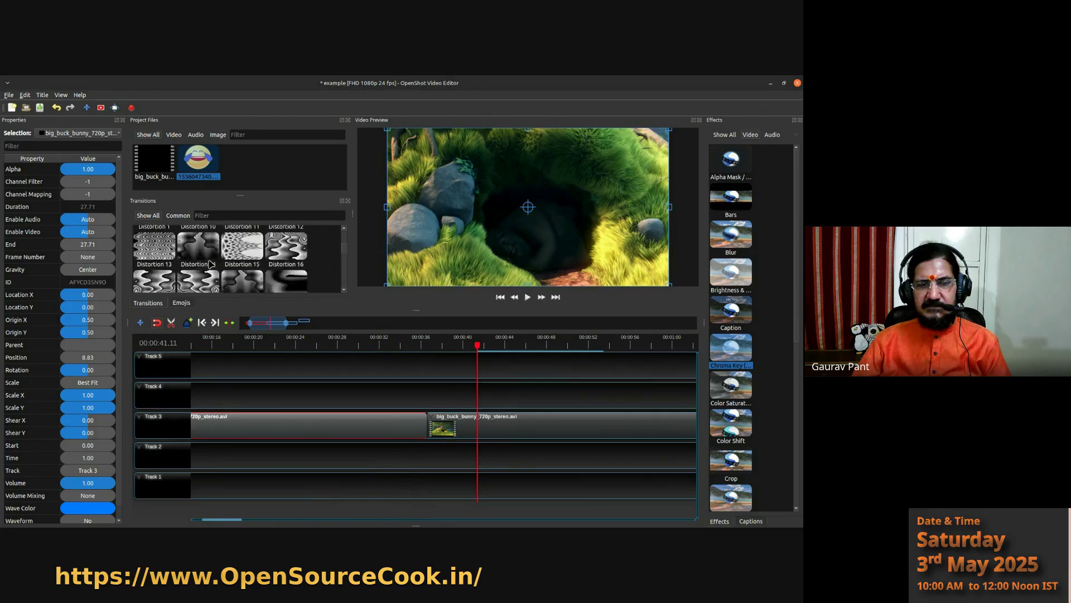
{"action": "scroll", "coordinate": [211, 274], "scroll_direction": "up", "scroll_amount": 15}
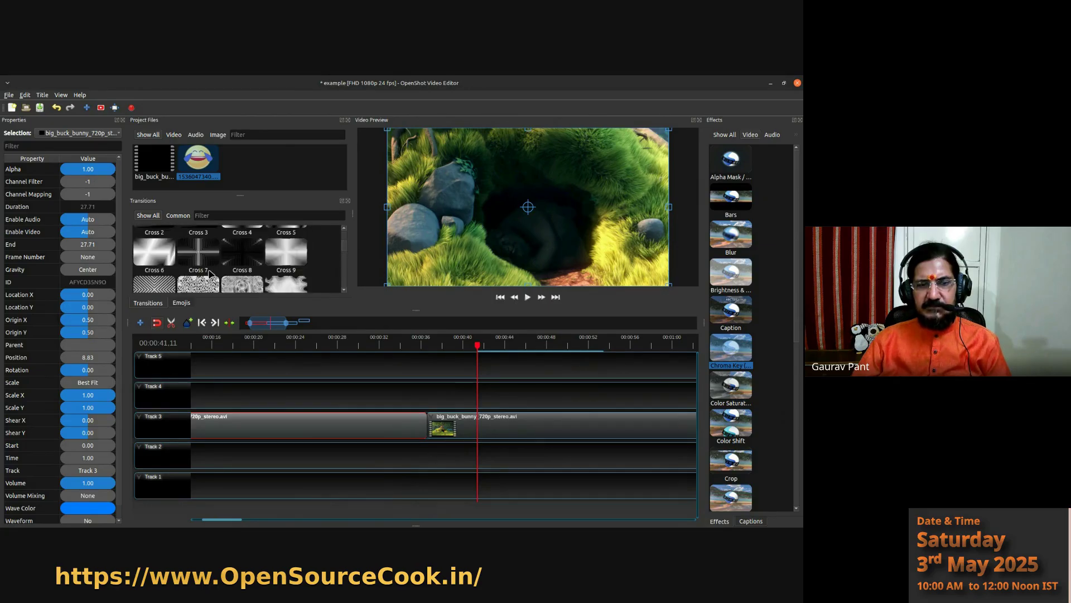
{"action": "scroll", "coordinate": [211, 274], "scroll_direction": "up", "scroll_amount": 3}
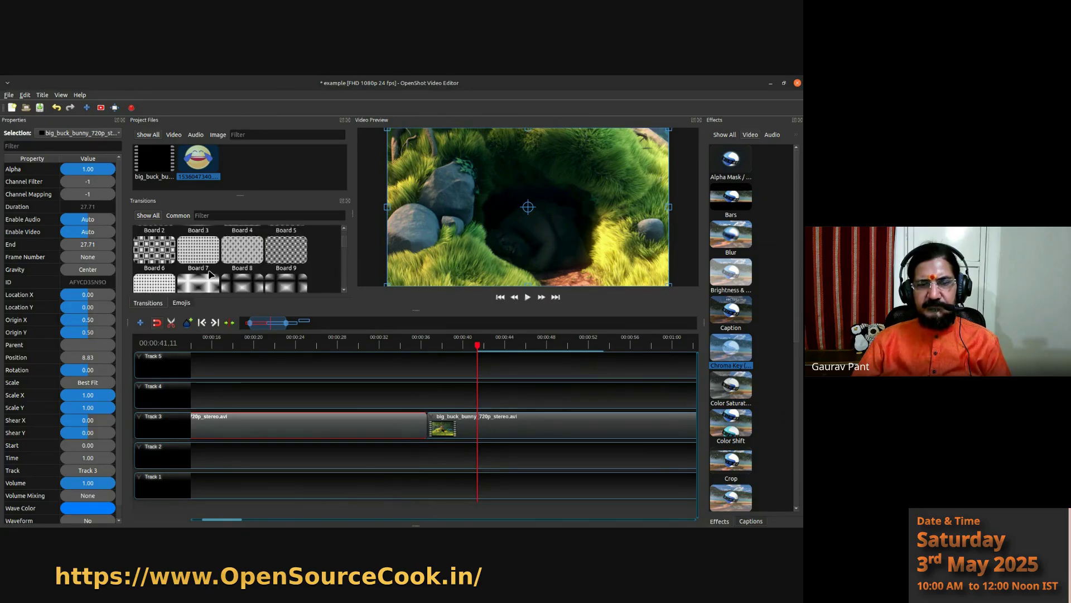
{"action": "left_click", "coordinate": [158, 253]}
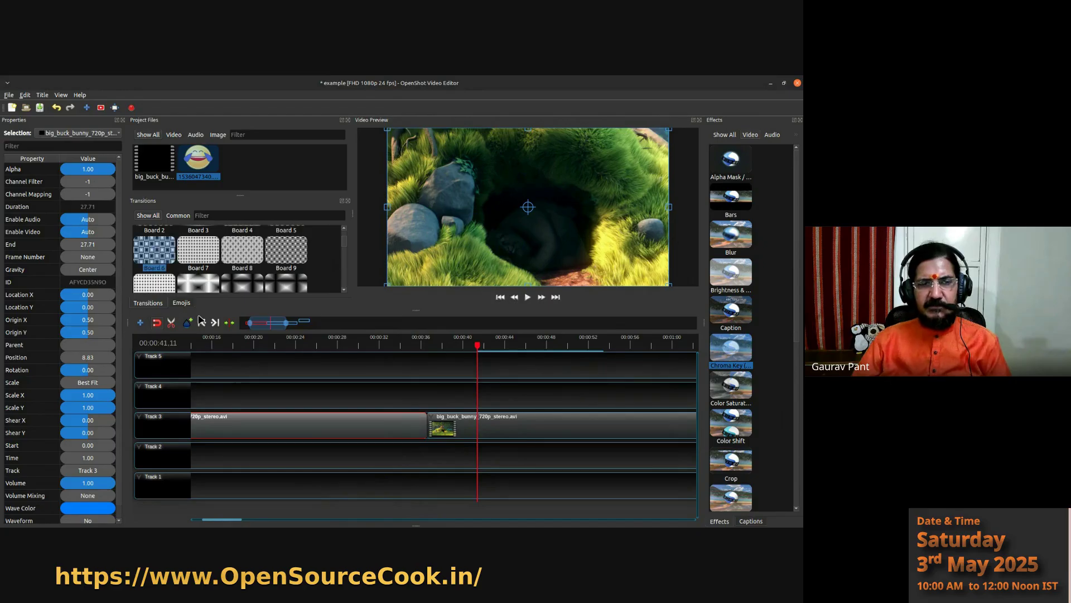
{"action": "left_click_drag", "start_coordinate": [149, 253], "coordinate": [408, 414]}
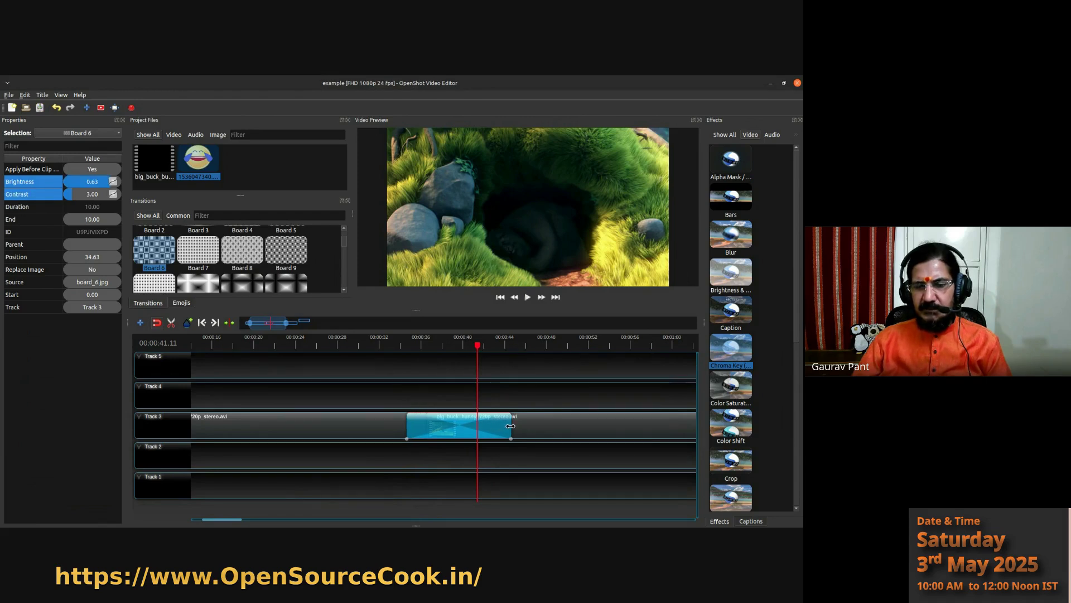
{"action": "key", "text": "ctrl+s"}
- Shorten the Board 6 transition, set its End to 5, and shift it over the join to about position 34.67
{"action": "left_click_drag", "start_coordinate": [511, 425], "coordinate": [426, 432]}
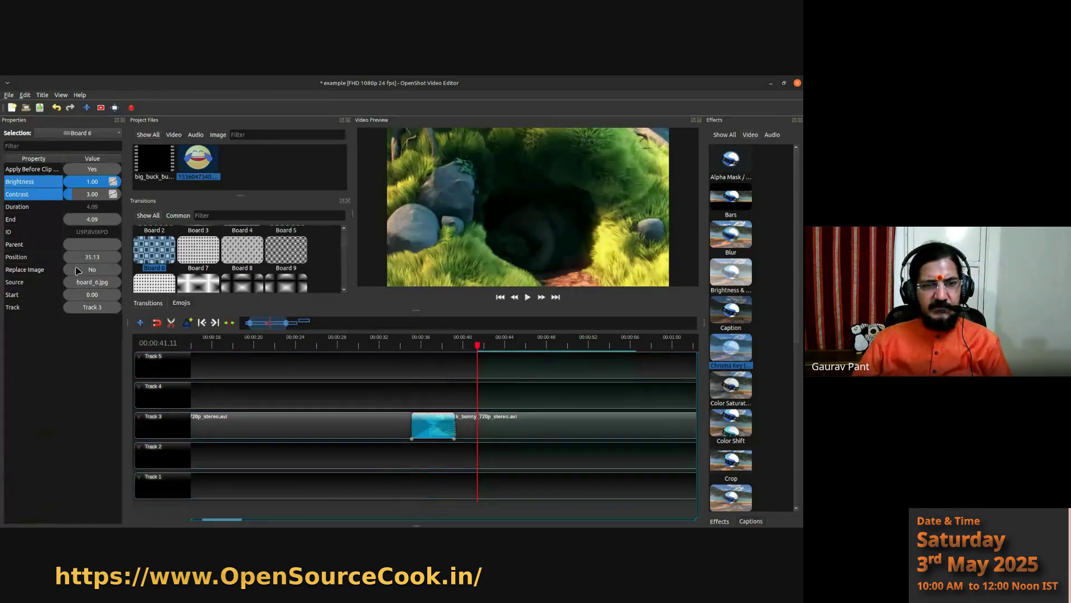
{"action": "double_click", "coordinate": [95, 221]}
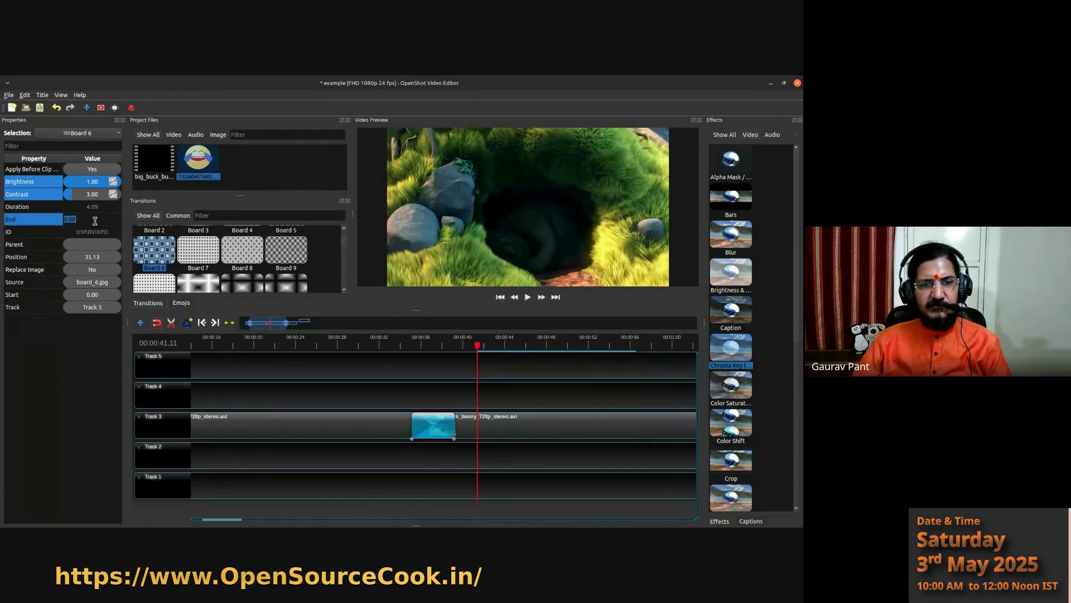
{"action": "type", "text": "5"}
{"action": "key", "text": "Return"}
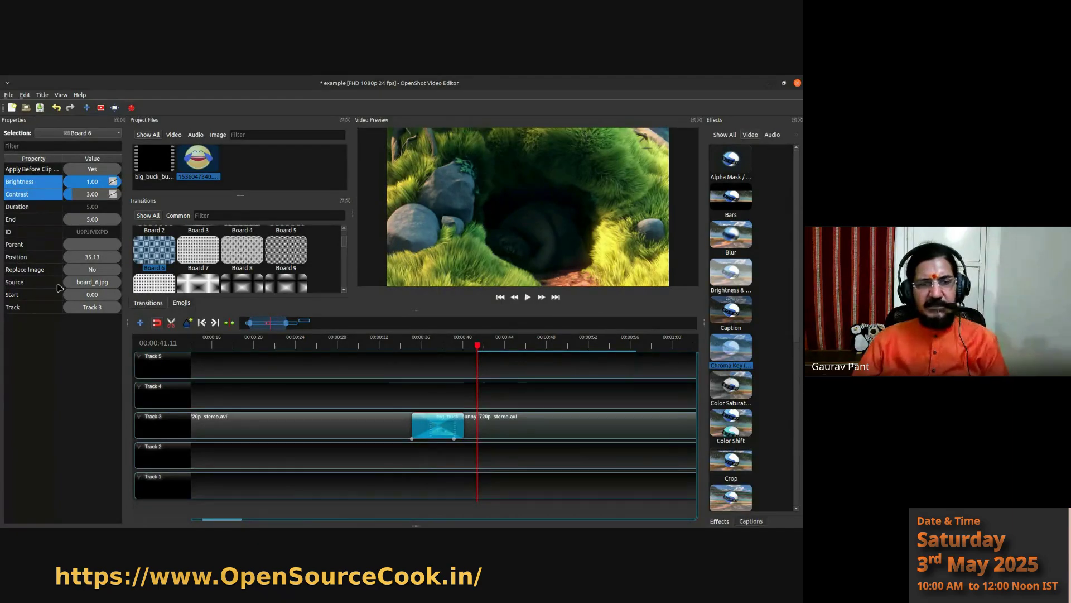
{"action": "left_click_drag", "start_coordinate": [436, 423], "coordinate": [432, 424]}
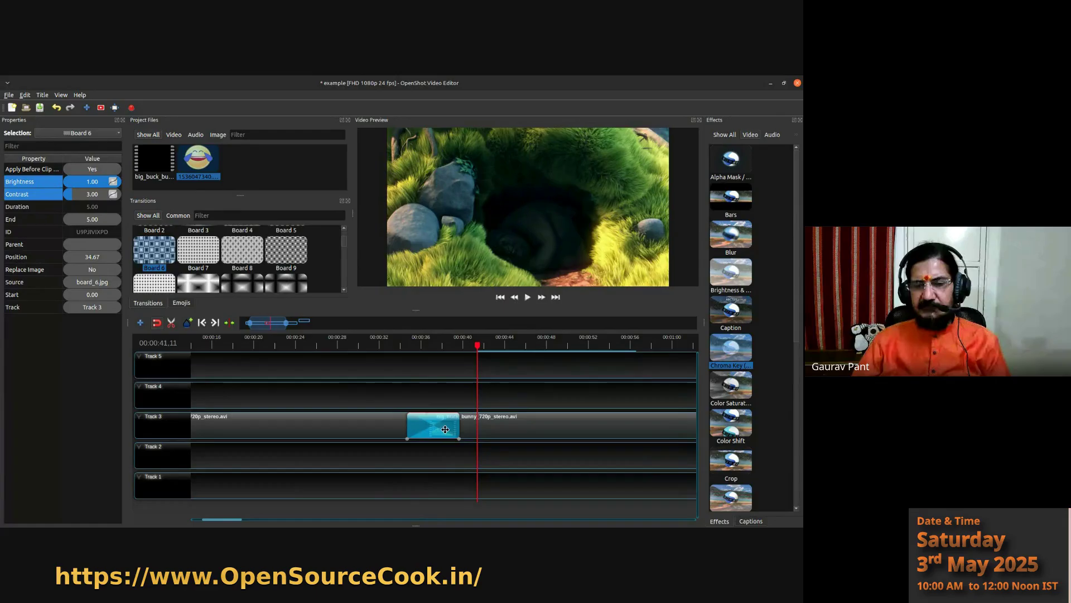
- Play the timeline across the Board 6 transition to preview it, and stop playback
{"action": "left_click", "coordinate": [397, 347]}
{"action": "key", "text": "space"}
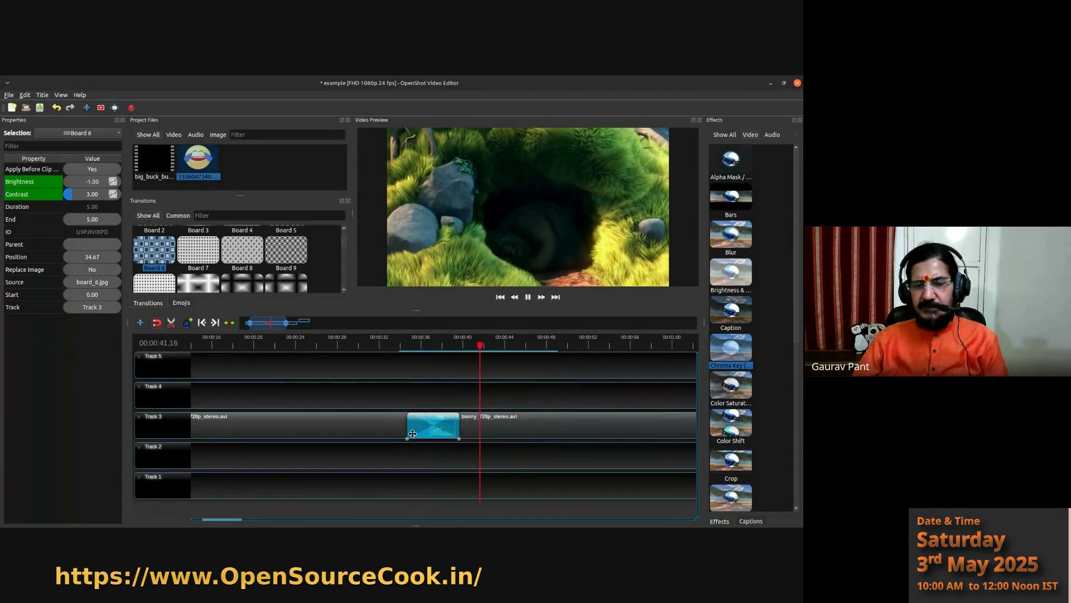
{"action": "left_click", "coordinate": [528, 297]}
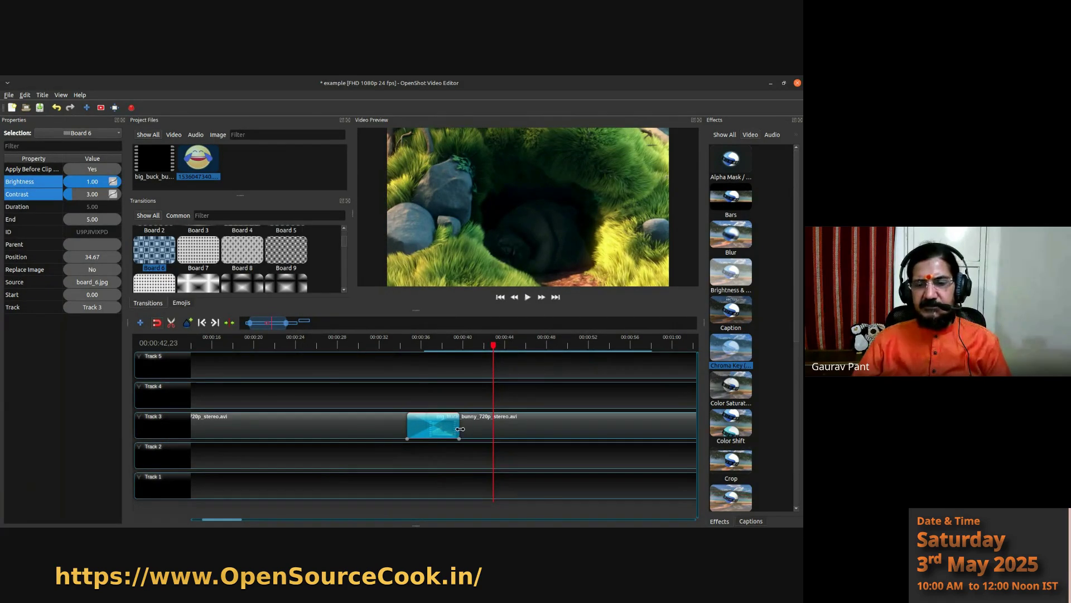
- Move and trim the Board 6 transition to about 3.21 s so it covers only the end of the first Track 3 piece
{"action": "left_click_drag", "start_coordinate": [431, 421], "coordinate": [411, 439]}
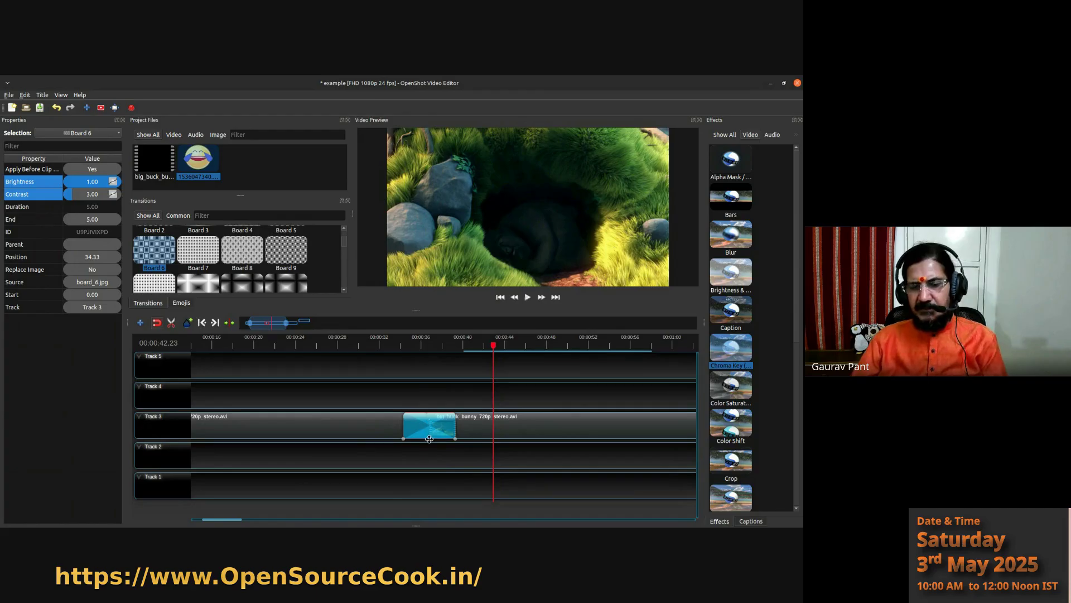
{"action": "left_click_drag", "start_coordinate": [491, 344], "coordinate": [447, 365]}
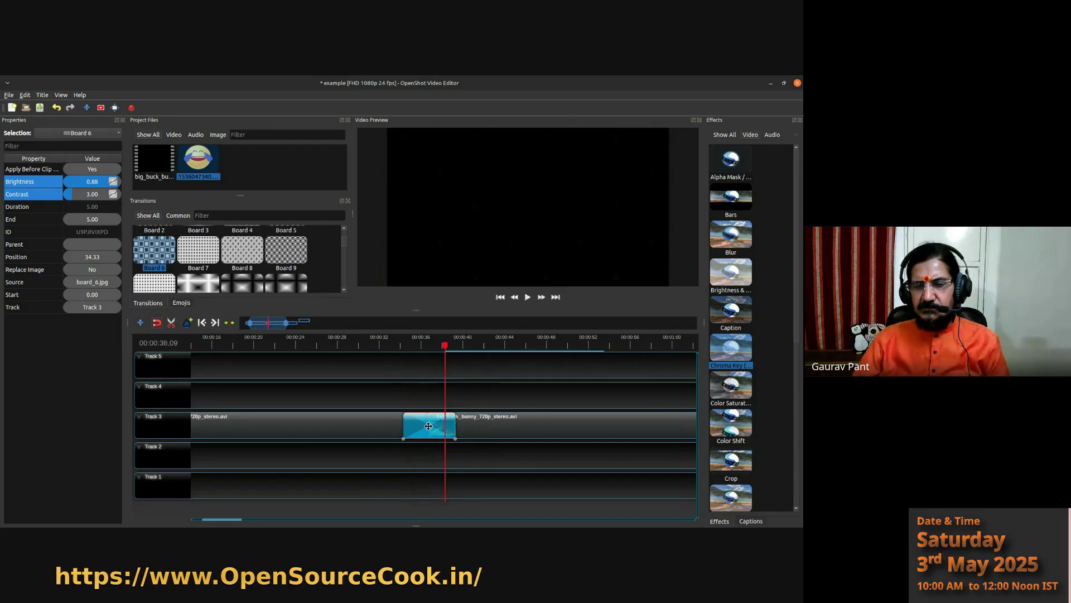
{"action": "left_click_drag", "start_coordinate": [429, 425], "coordinate": [418, 396]}
{"action": "left_click", "coordinate": [455, 347]}
{"action": "left_click_drag", "start_coordinate": [445, 392], "coordinate": [410, 436]}
- Copy the Board 6 transition, paste it on the timeline, and place the copy at the start of the second Track 3 piece
{"action": "right_click", "coordinate": [413, 423]}
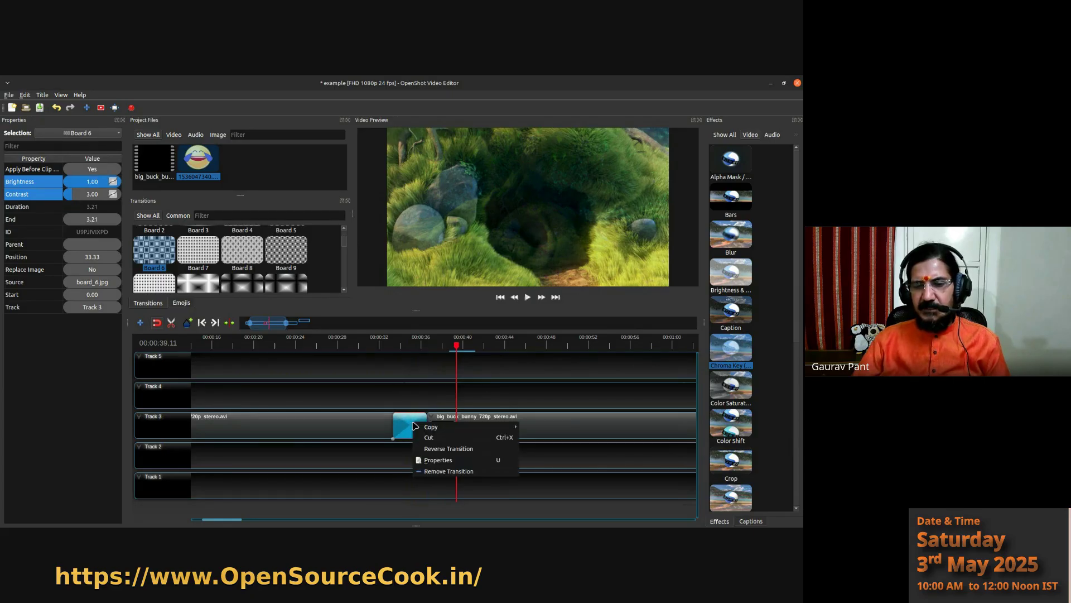
{"action": "mouse_move", "coordinate": [431, 427]}
{"action": "left_click", "coordinate": [538, 427]}
{"action": "right_click", "coordinate": [482, 396]}
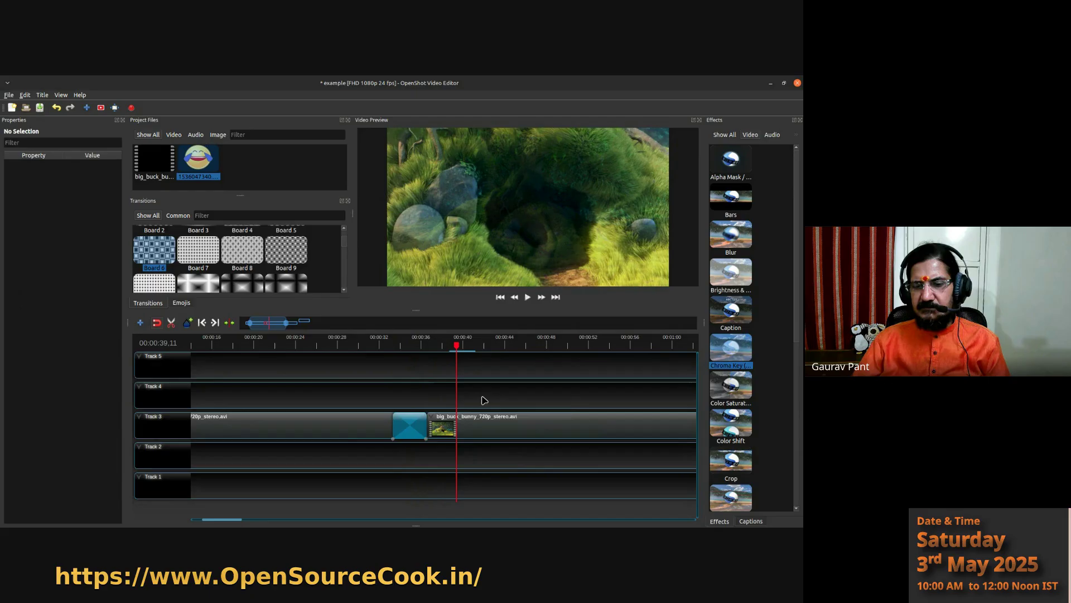
{"action": "left_click", "coordinate": [505, 413]}
{"action": "left_click_drag", "start_coordinate": [497, 393], "coordinate": [443, 425]}
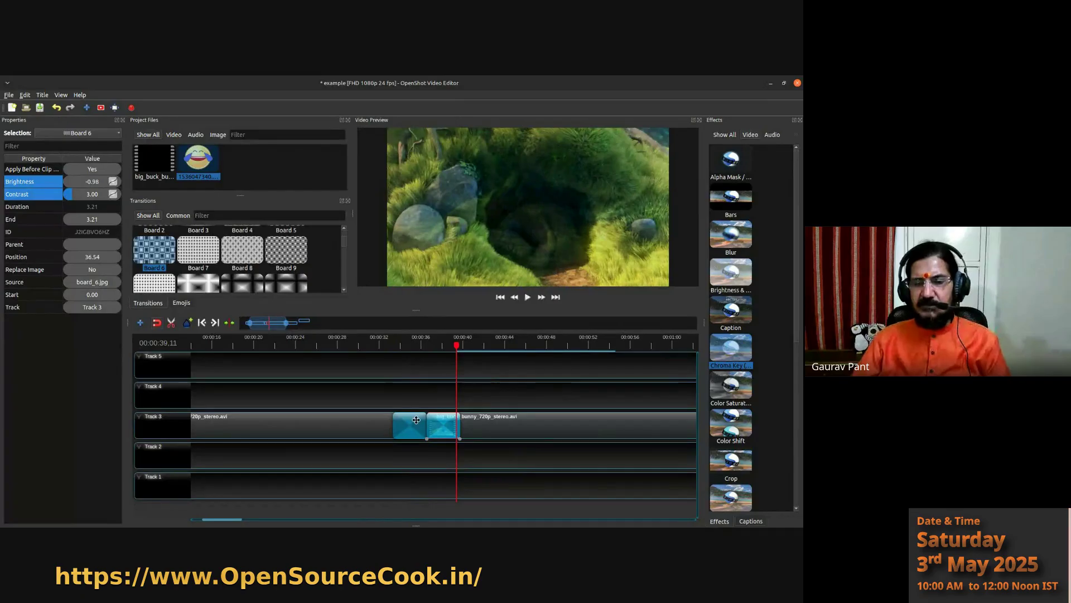
- Play the timeline across both Board 6 transitions twice to preview the change between pieces, and stop playback
{"action": "left_click", "coordinate": [392, 347]}
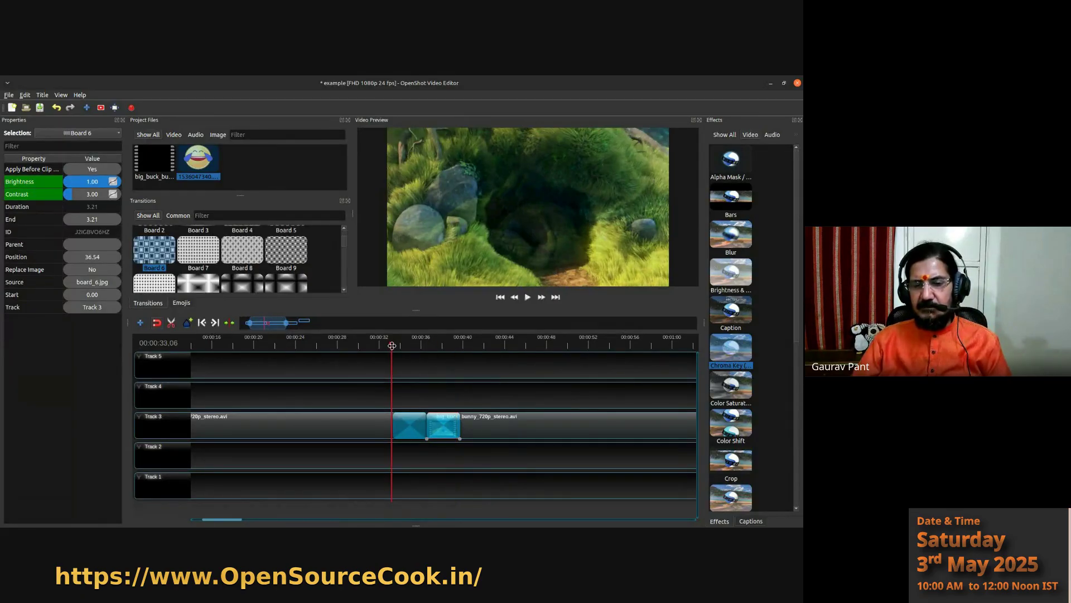
{"action": "left_click", "coordinate": [528, 298]}
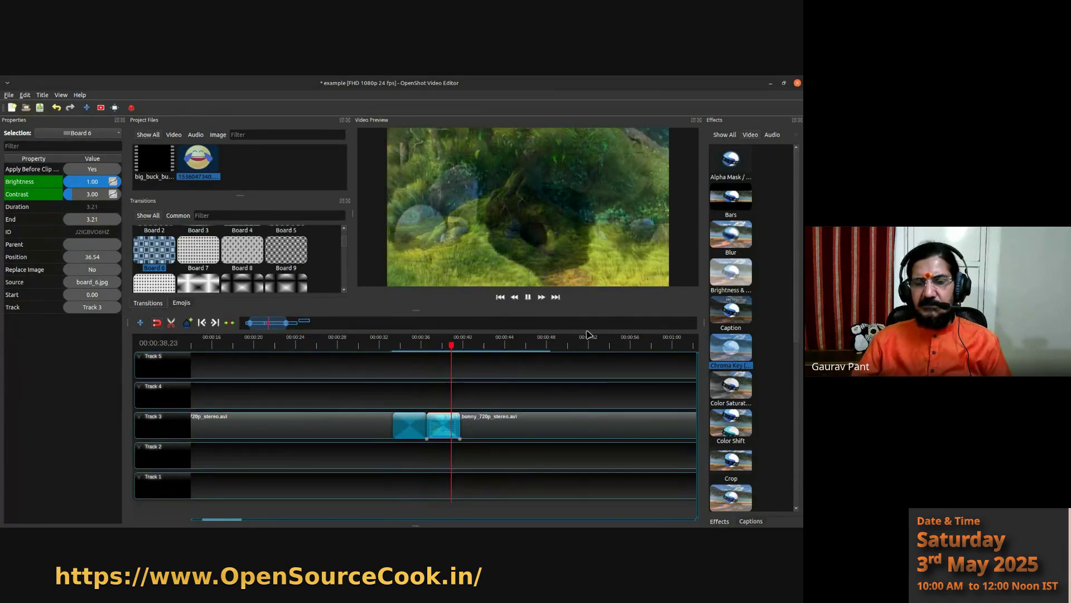
{"action": "left_click", "coordinate": [531, 299]}
{"action": "left_click", "coordinate": [408, 431]}
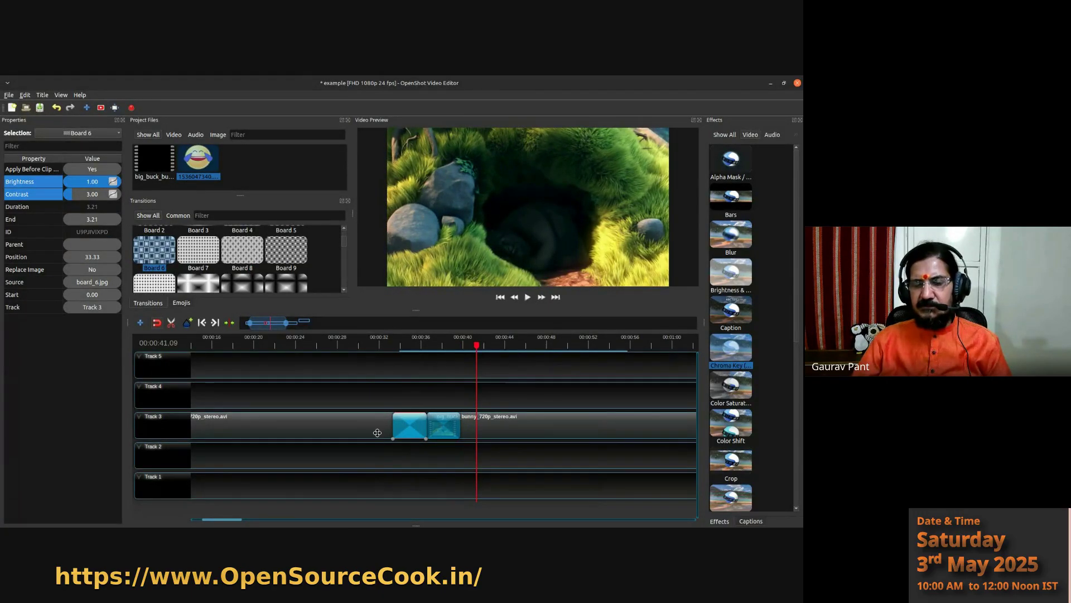
{"action": "left_click", "coordinate": [393, 346]}
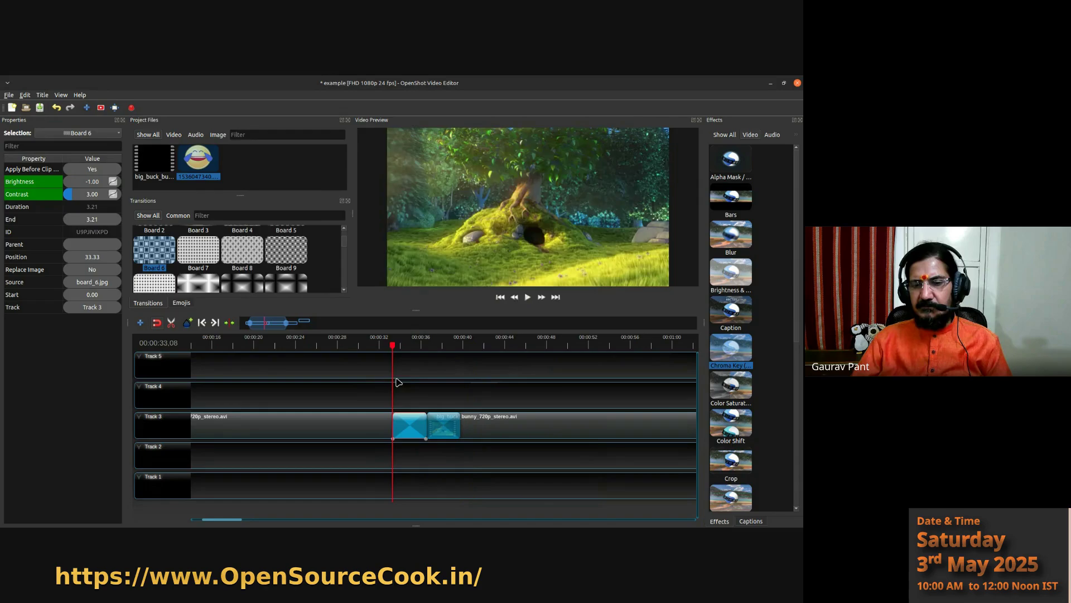
{"action": "left_click", "coordinate": [529, 298]}
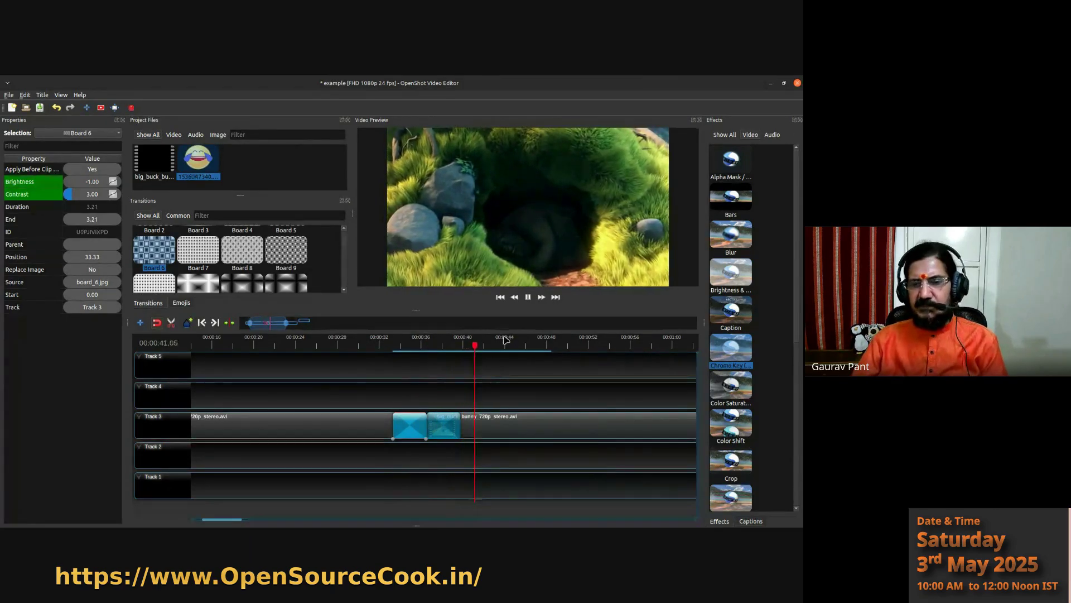
{"action": "key", "text": "space"}
- Shorten the second piece's transition to about 1.58 s and the first piece's to about 1.34 s, both against the join
{"action": "left_click", "coordinate": [447, 425]}
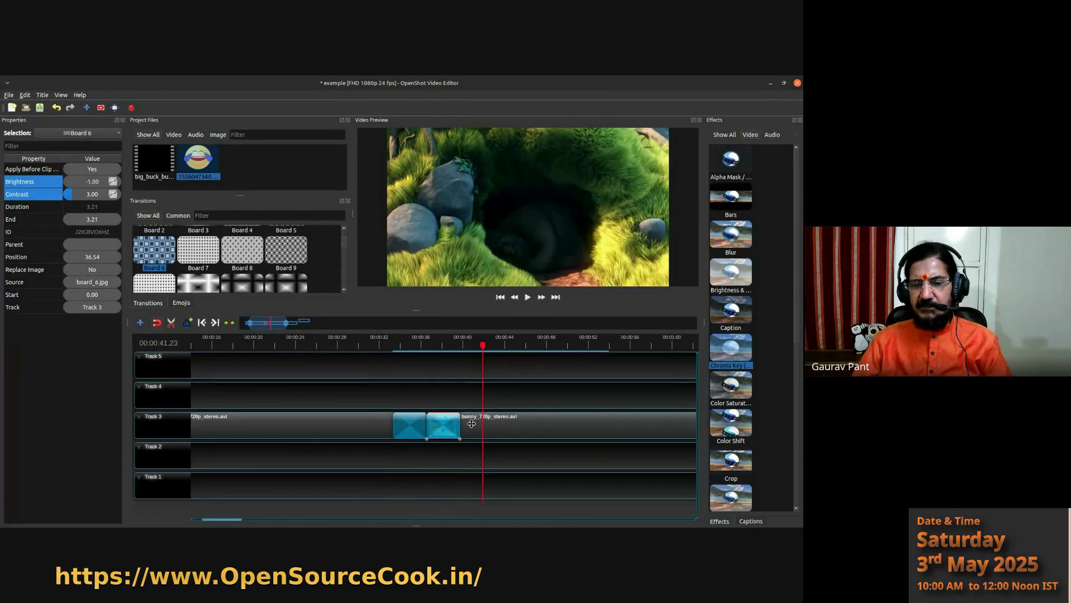
{"action": "left_click_drag", "start_coordinate": [458, 425], "coordinate": [410, 426]}
{"action": "left_click", "coordinate": [395, 429]}
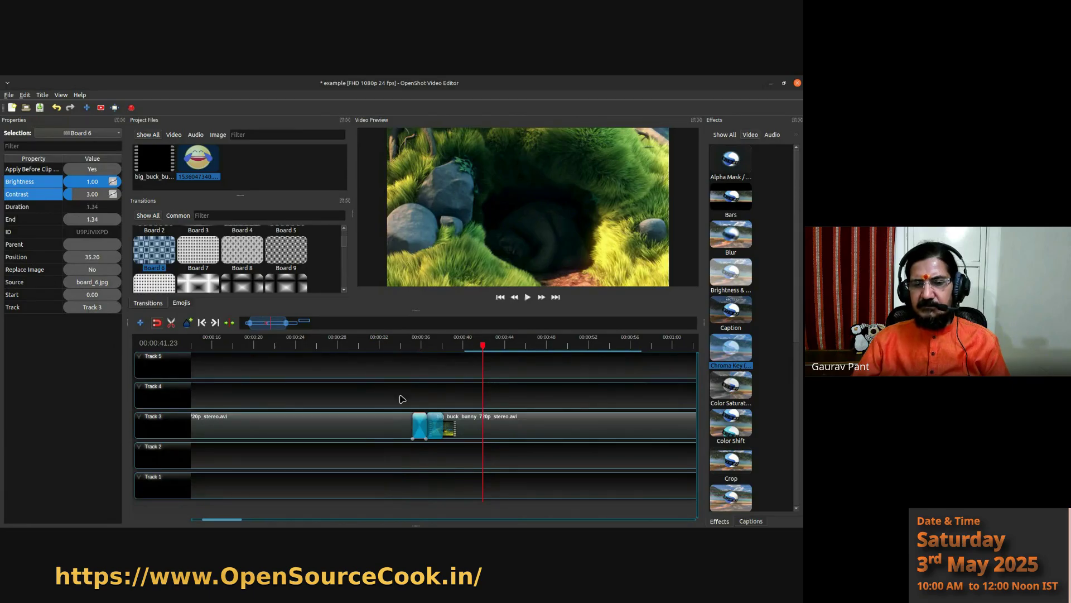
- Play the timeline across the two shortened transitions and stop playback
{"action": "left_click", "coordinate": [414, 349]}
{"action": "left_click", "coordinate": [528, 299]}
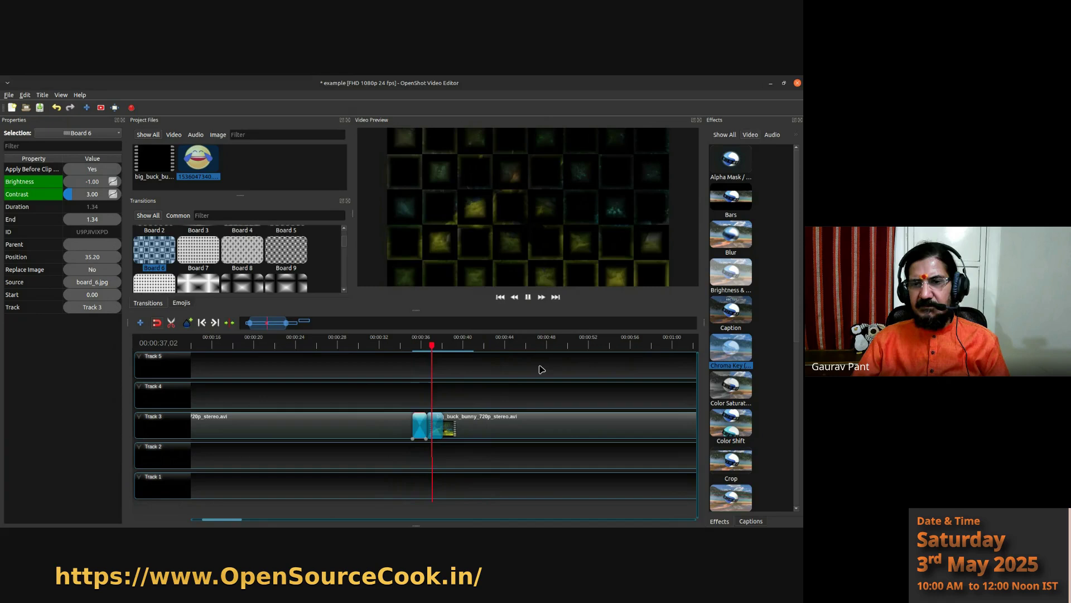
{"action": "left_click", "coordinate": [529, 297]}
- Try both Board 6 transitions on Track 4 above the join and play the timeline across them
{"action": "left_click_drag", "start_coordinate": [432, 428], "coordinate": [420, 396]}
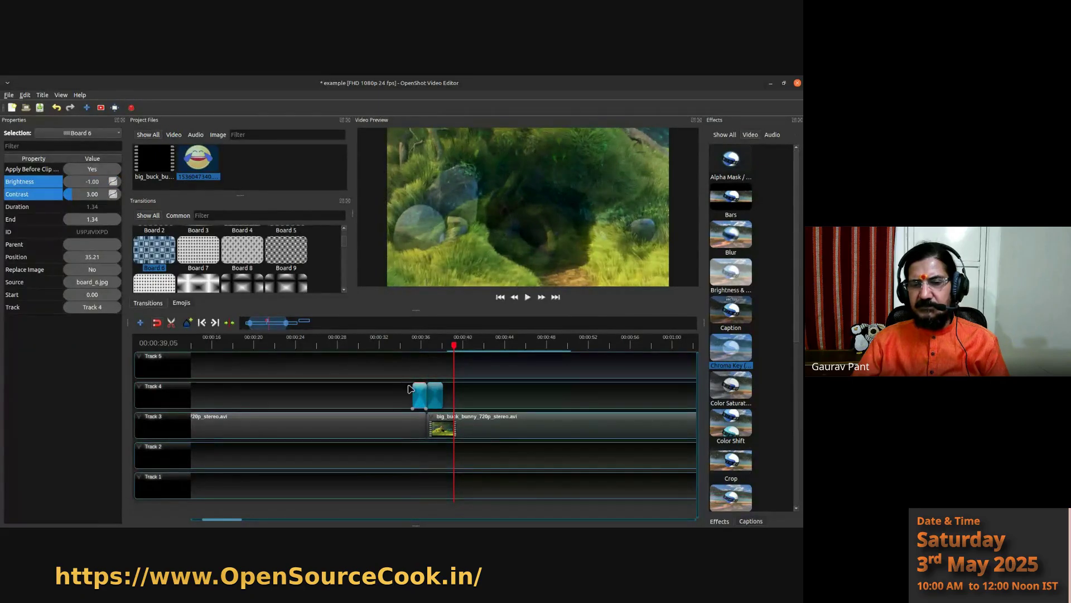
{"action": "left_click", "coordinate": [409, 345]}
{"action": "left_click", "coordinate": [528, 297]}
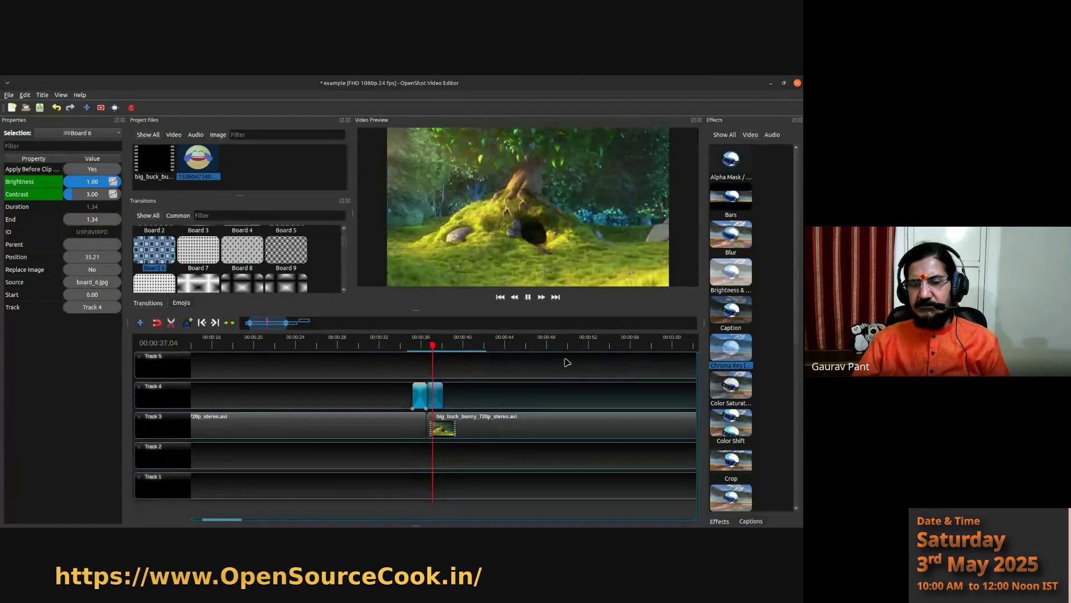
{"action": "key", "text": "space"}
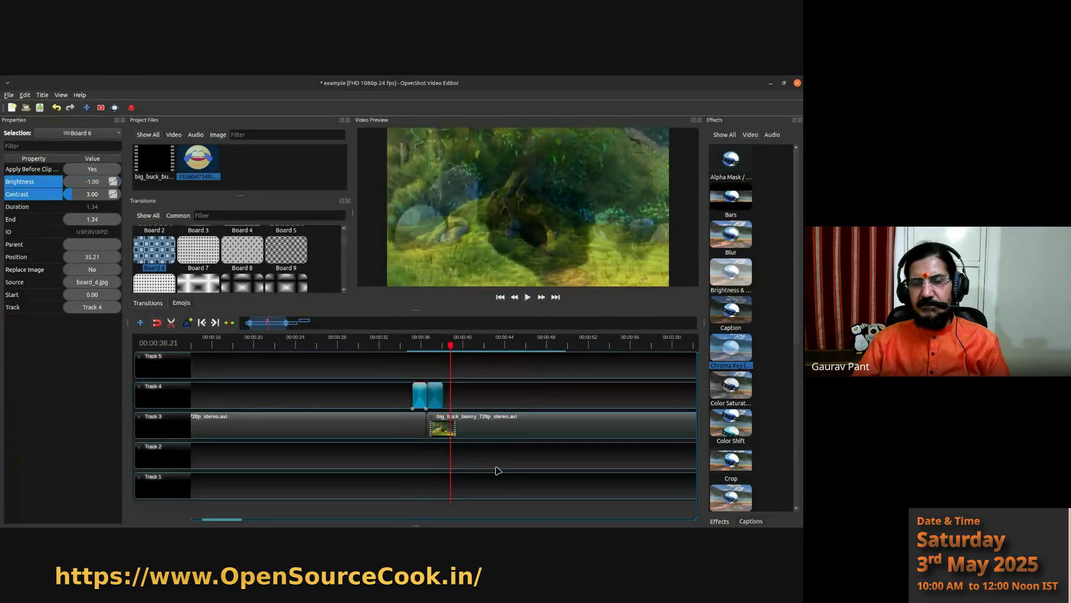
- Move both Board 6 transitions back onto the Track 3 join and remove each of them
{"action": "left_click_drag", "start_coordinate": [416, 400], "coordinate": [432, 421]}
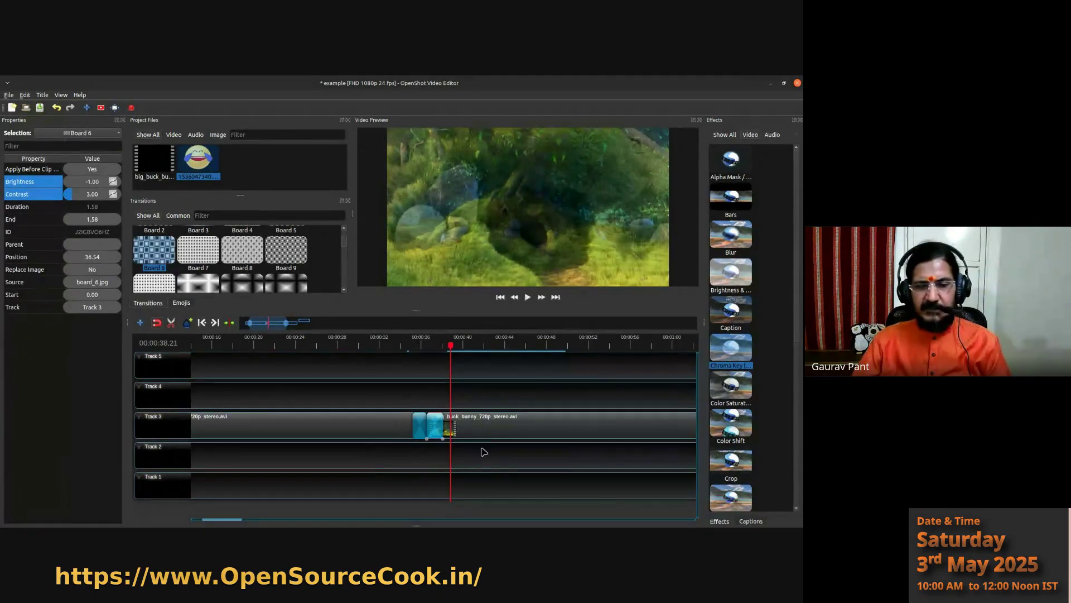
{"action": "left_click", "coordinate": [411, 346]}
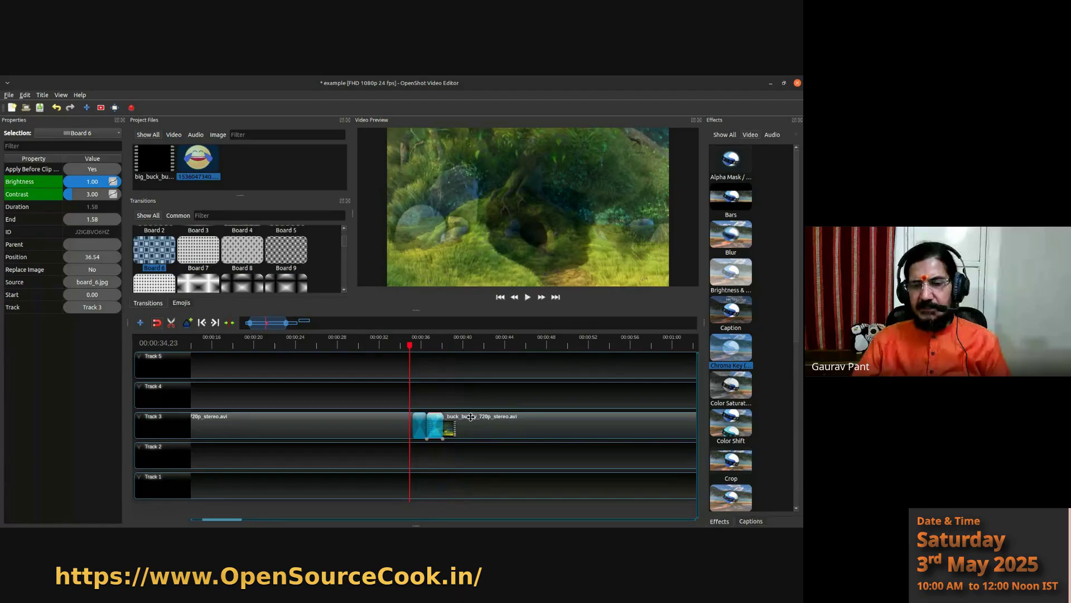
{"action": "right_click", "coordinate": [439, 433]}
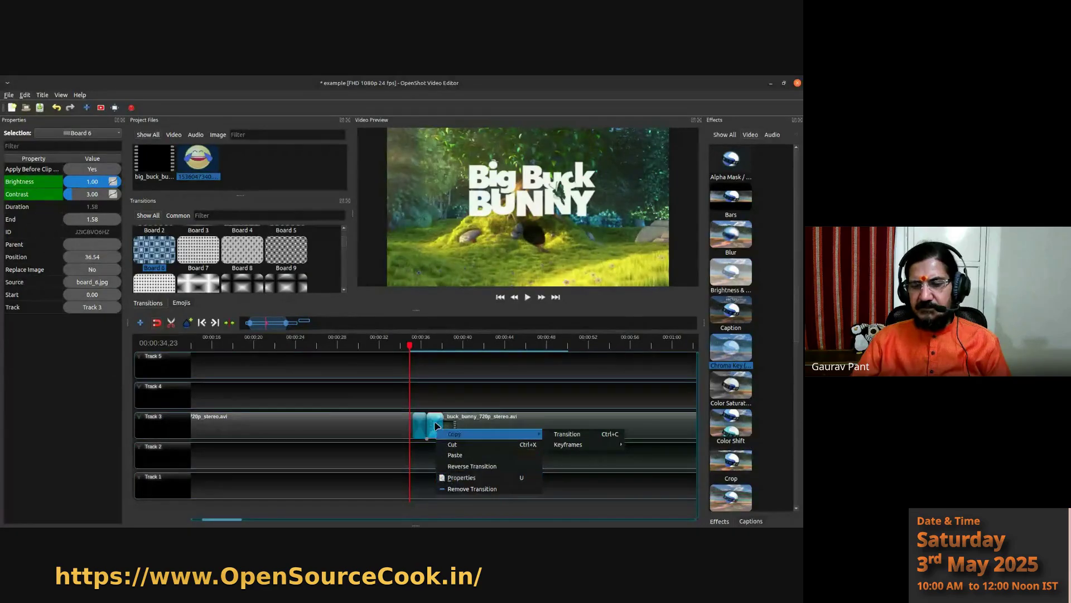
{"action": "left_click", "coordinate": [480, 488]}
{"action": "right_click", "coordinate": [419, 428]}
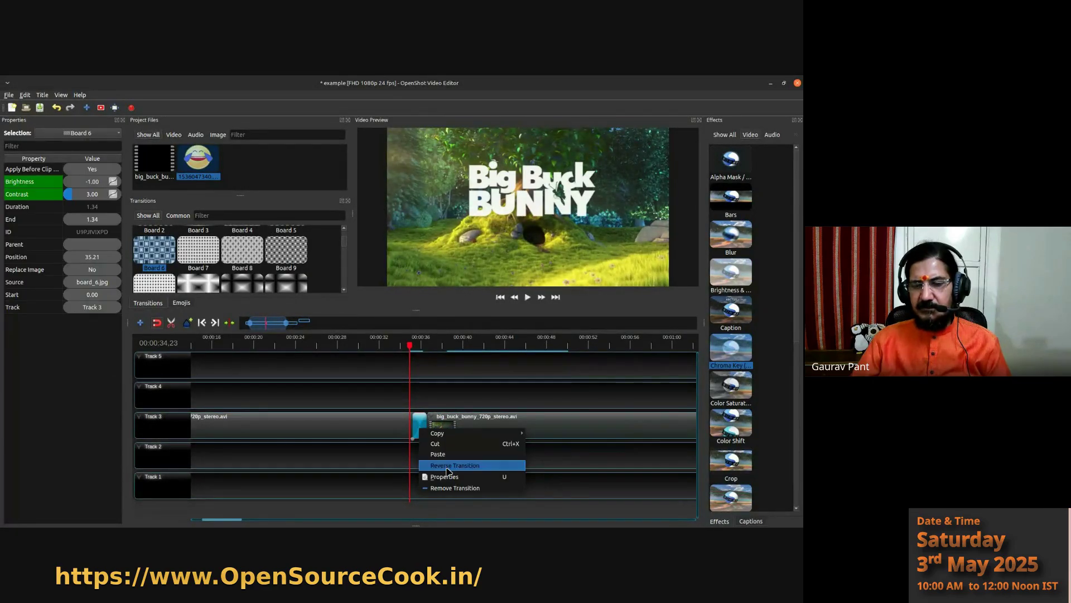
{"action": "left_click", "coordinate": [477, 486]}
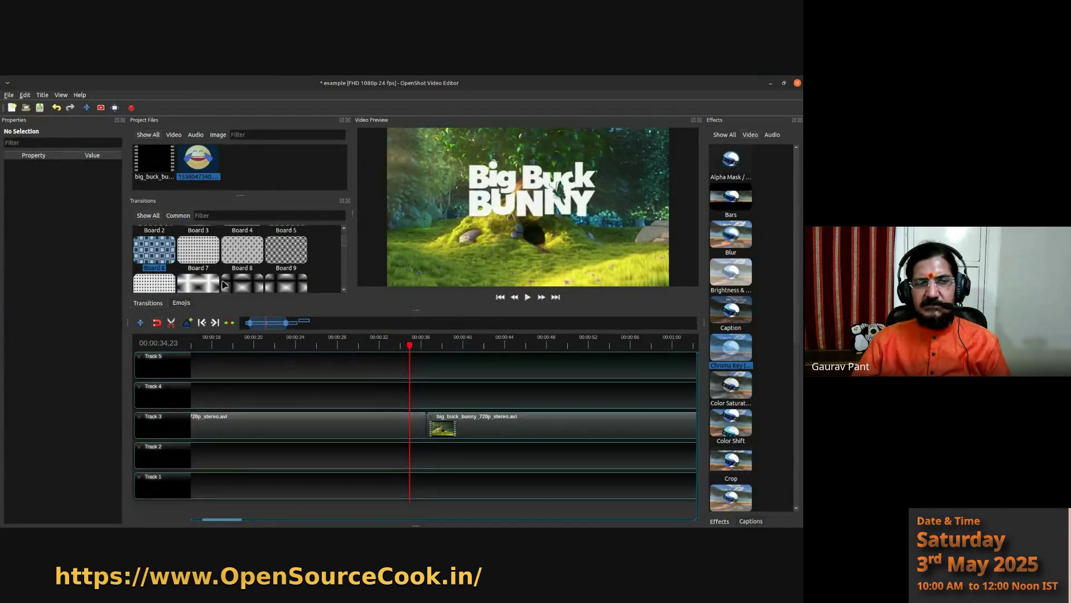
- Add the 4 squares leftt barr transition, shorten it to about 2.08 s and place it at the end of the first Track 3 clip piece
{"action": "scroll", "coordinate": [345, 251], "scroll_direction": "down", "scroll_amount": 10}
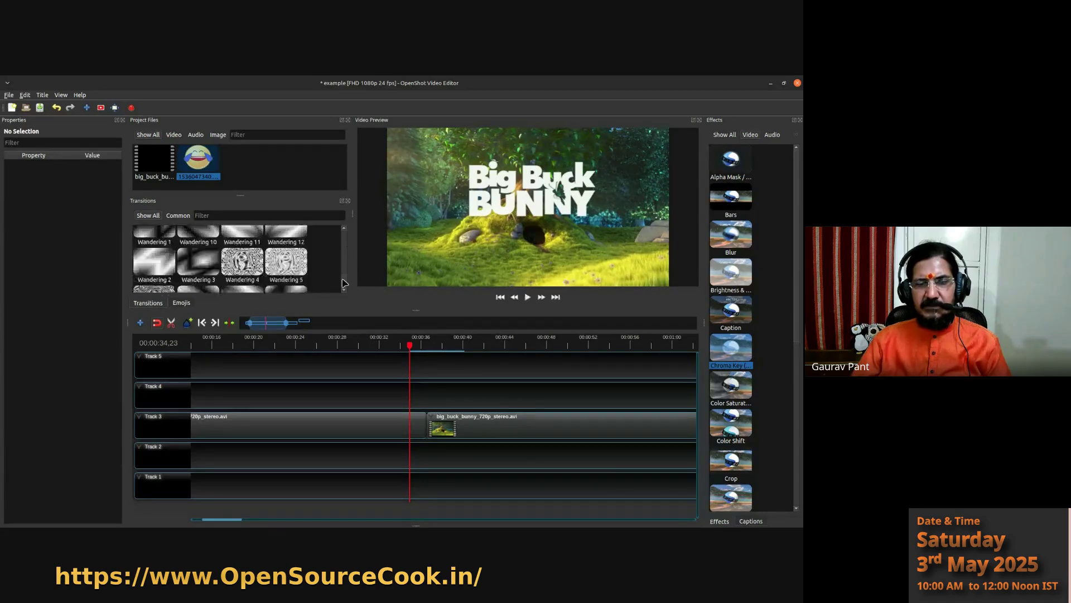
{"action": "scroll", "coordinate": [344, 281], "scroll_direction": "up", "scroll_amount": 6}
{"action": "left_click_drag", "start_coordinate": [344, 269], "coordinate": [343, 226]}
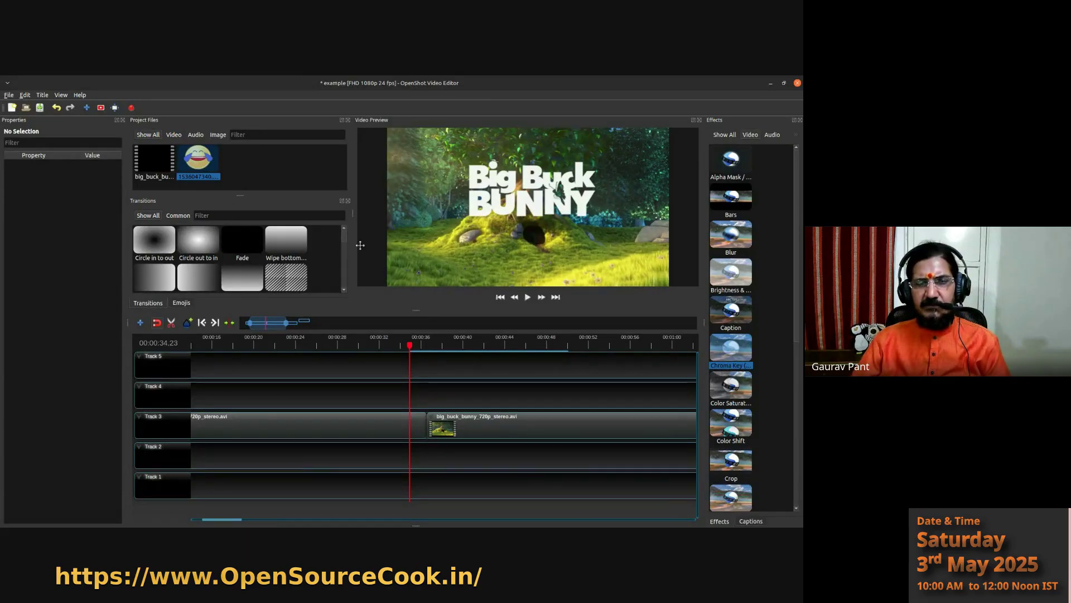
{"action": "scroll", "coordinate": [346, 237], "scroll_direction": "down", "scroll_amount": 1}
{"action": "scroll", "coordinate": [346, 239], "scroll_direction": "up", "scroll_amount": 1}
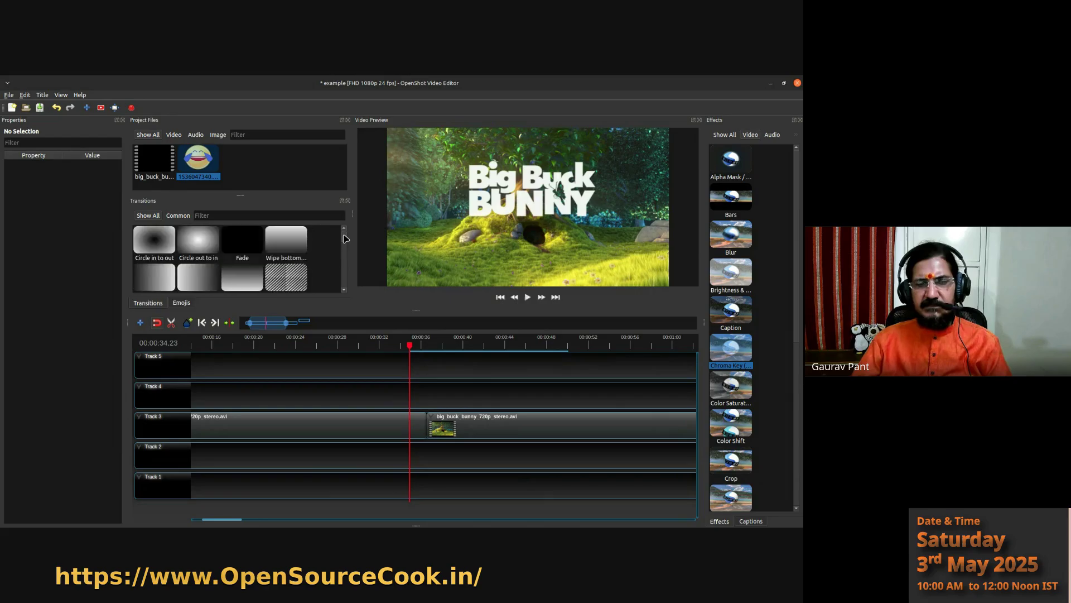
{"action": "left_click", "coordinate": [281, 280]}
{"action": "left_click_drag", "start_coordinate": [284, 273], "coordinate": [406, 391]}
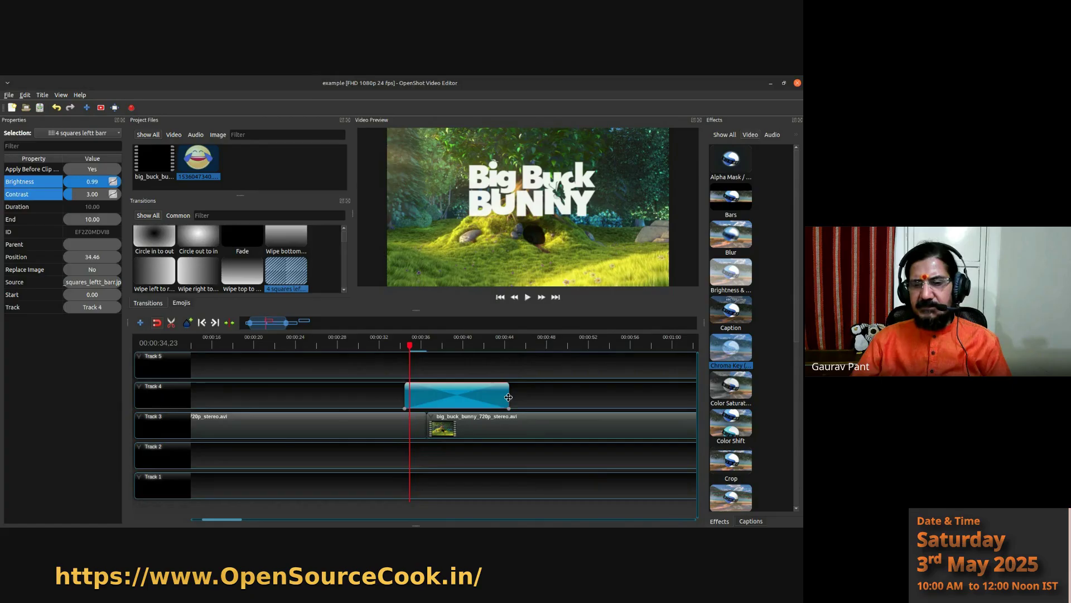
{"action": "left_click_drag", "start_coordinate": [509, 396], "coordinate": [415, 413]}
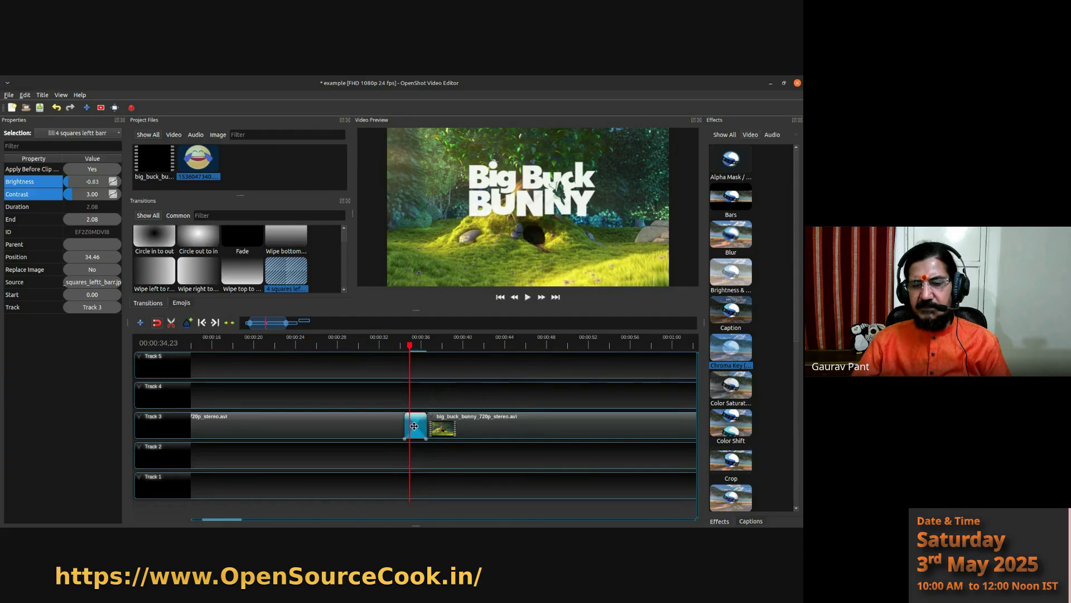
- Copy the 4 squares leftt barr transition and place the copy at the start of the second clip piece on Track 3
{"action": "right_click", "coordinate": [414, 426]}
{"action": "left_click", "coordinate": [547, 437]}
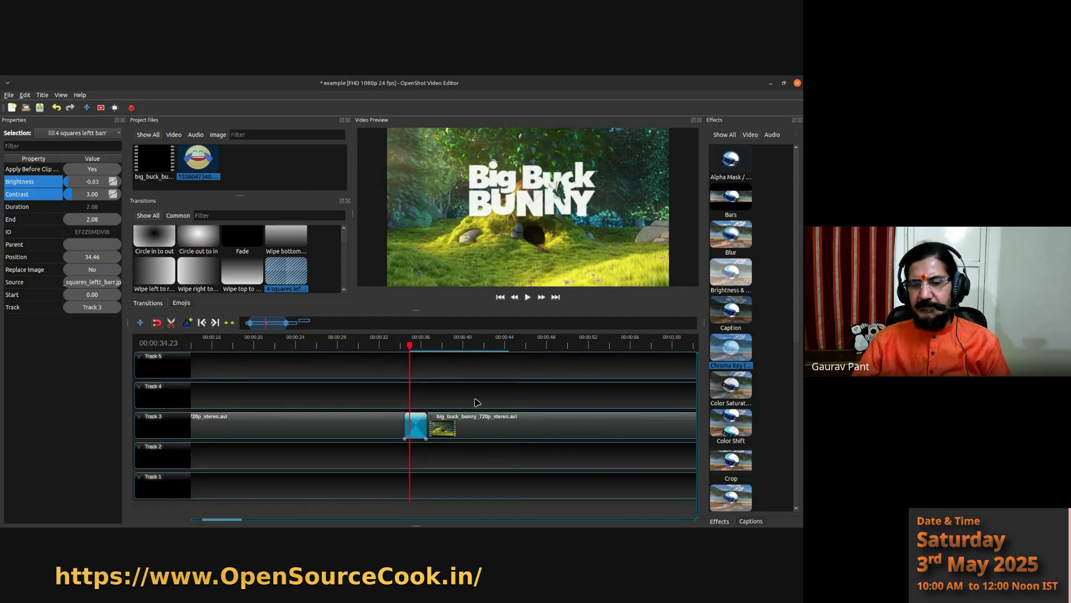
{"action": "left_click", "coordinate": [477, 403]}
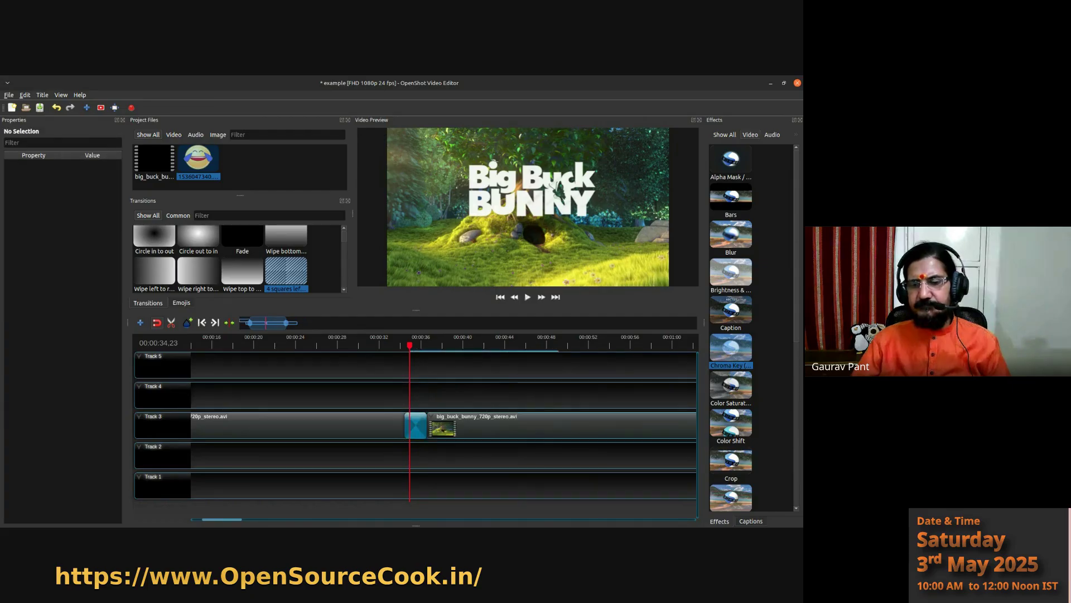
{"action": "right_click", "coordinate": [424, 426]}
{"action": "mouse_move", "coordinate": [424, 426]}
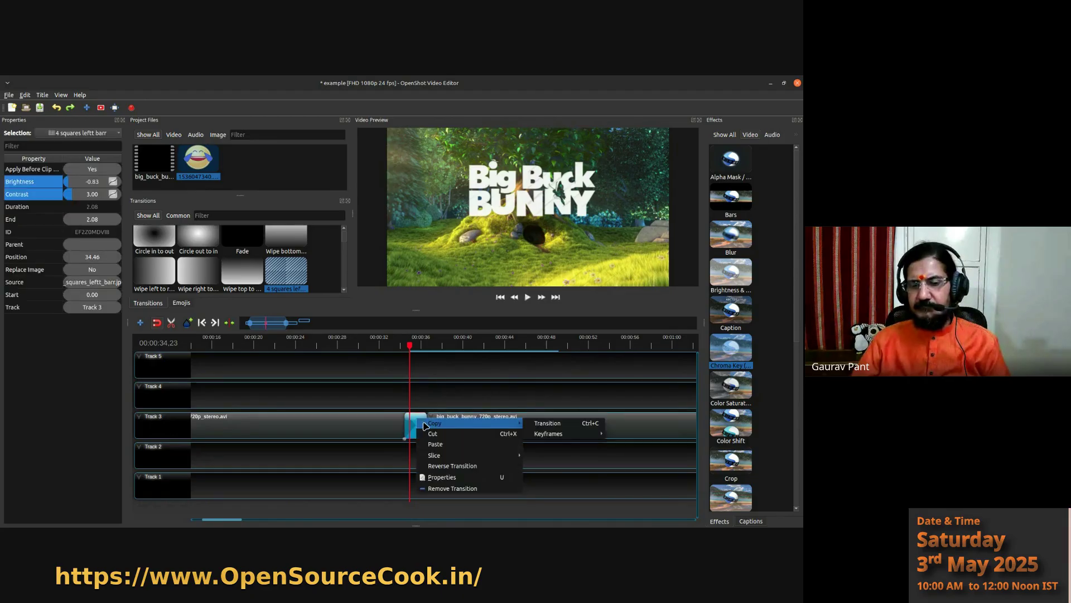
{"action": "left_click", "coordinate": [537, 433]}
{"action": "right_click", "coordinate": [474, 397]}
{"action": "left_click", "coordinate": [501, 415]}
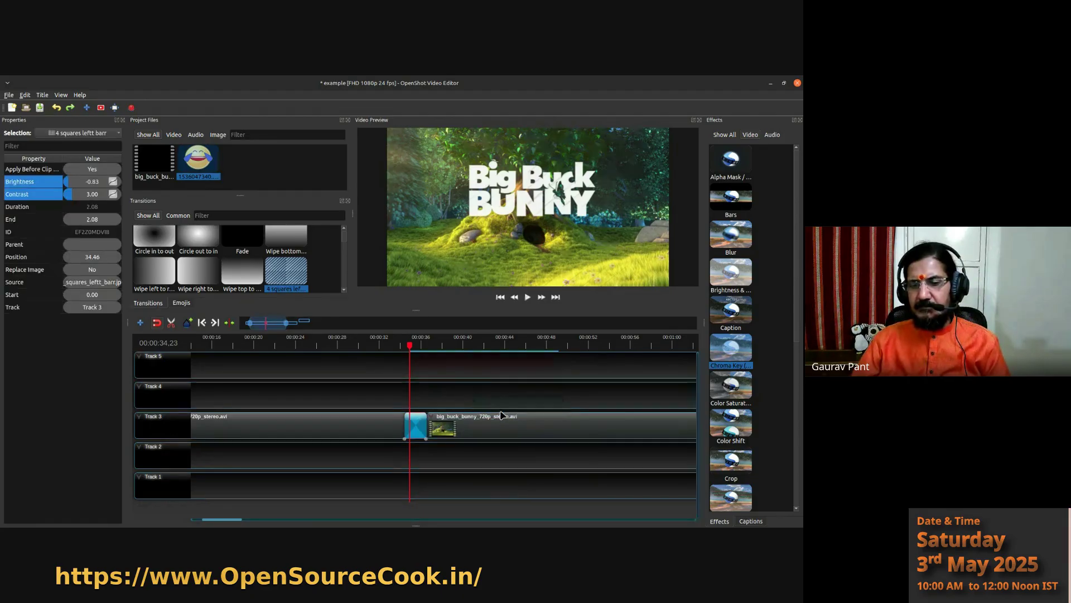
{"action": "left_click_drag", "start_coordinate": [484, 393], "coordinate": [442, 417]}
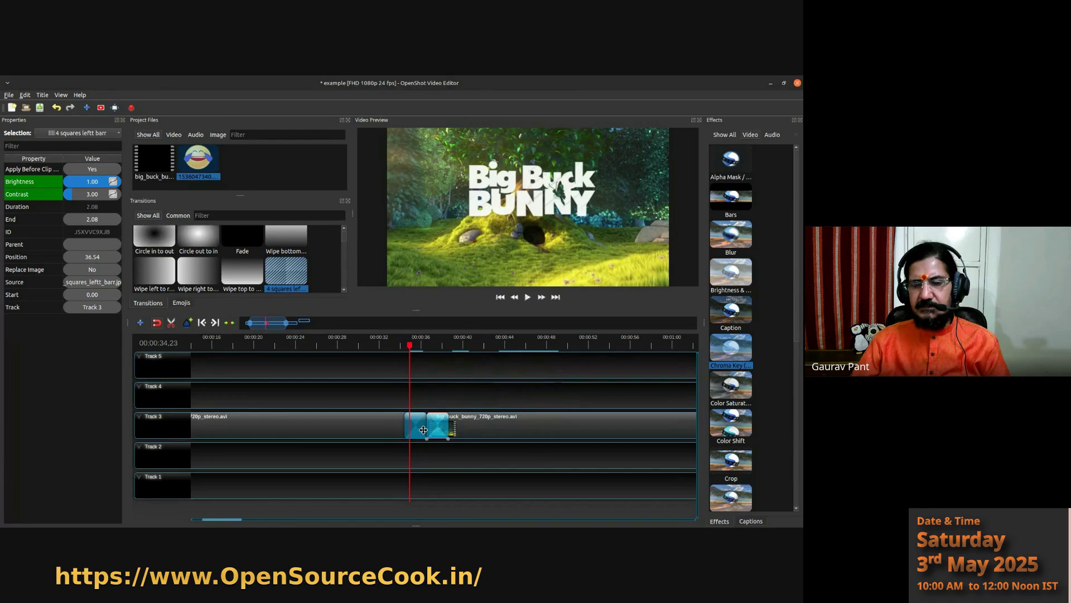
- Play the timeline across the two 4 squares leftt barr transitions at the join and stop playback
{"action": "left_click", "coordinate": [398, 345]}
{"action": "left_click", "coordinate": [405, 345]}
{"action": "left_click", "coordinate": [526, 302]}
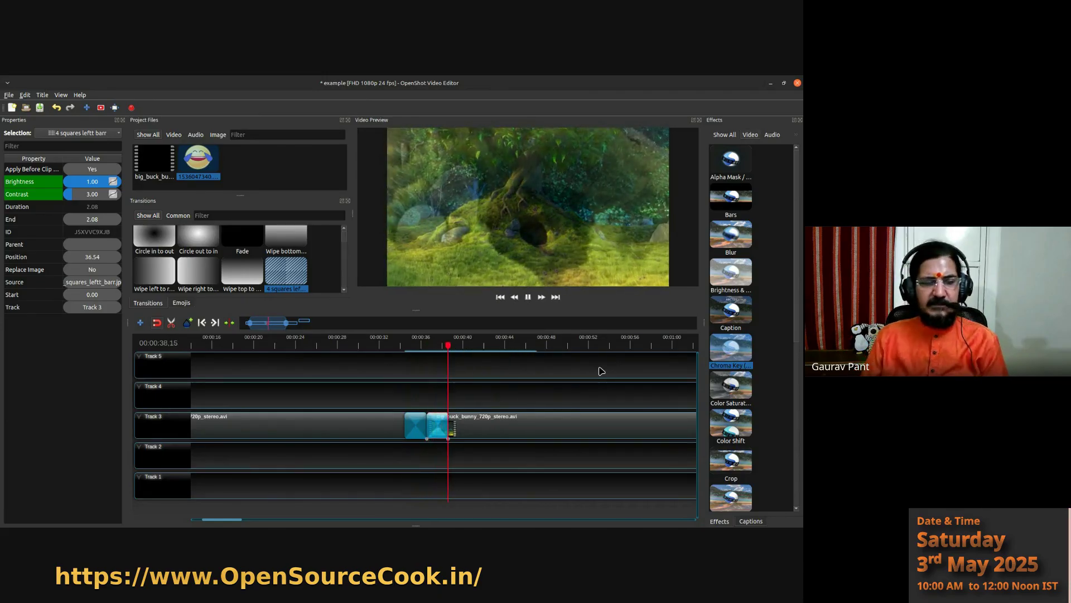
{"action": "left_click", "coordinate": [528, 297]}
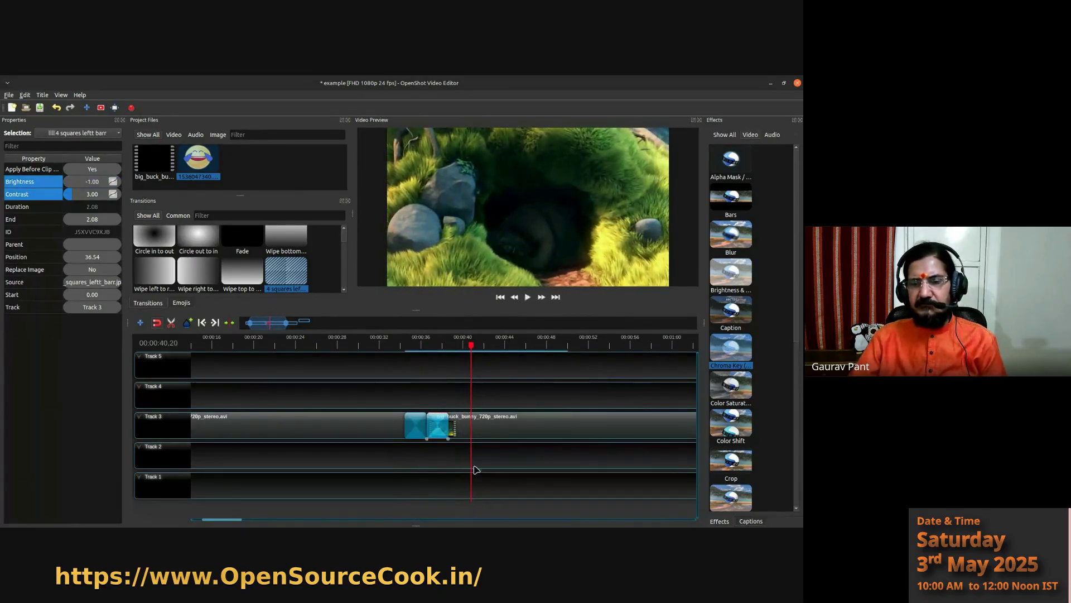
{"action": "left_click", "coordinate": [432, 433]}
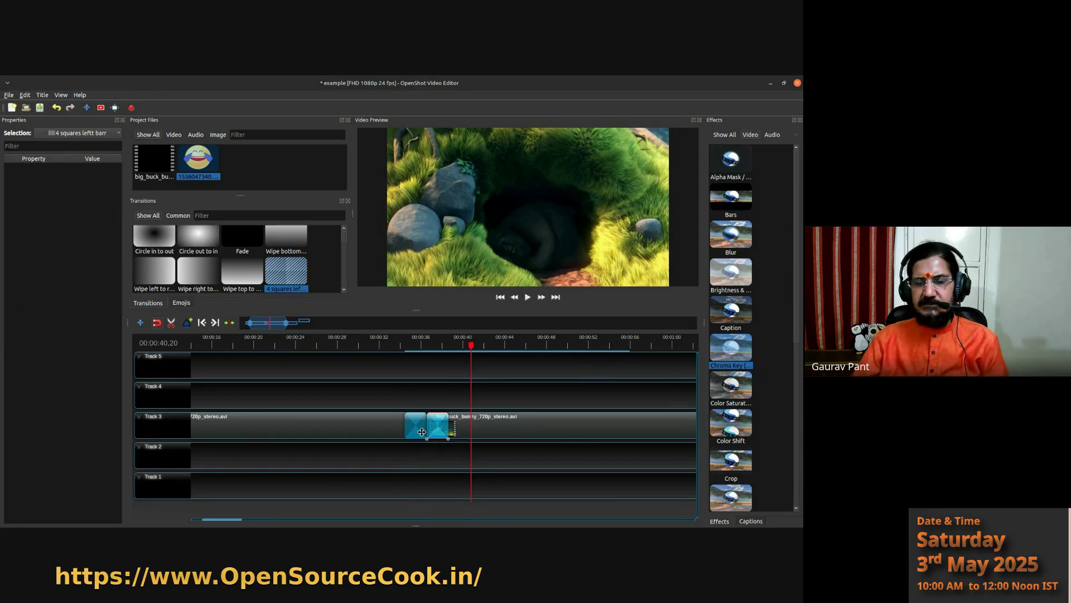
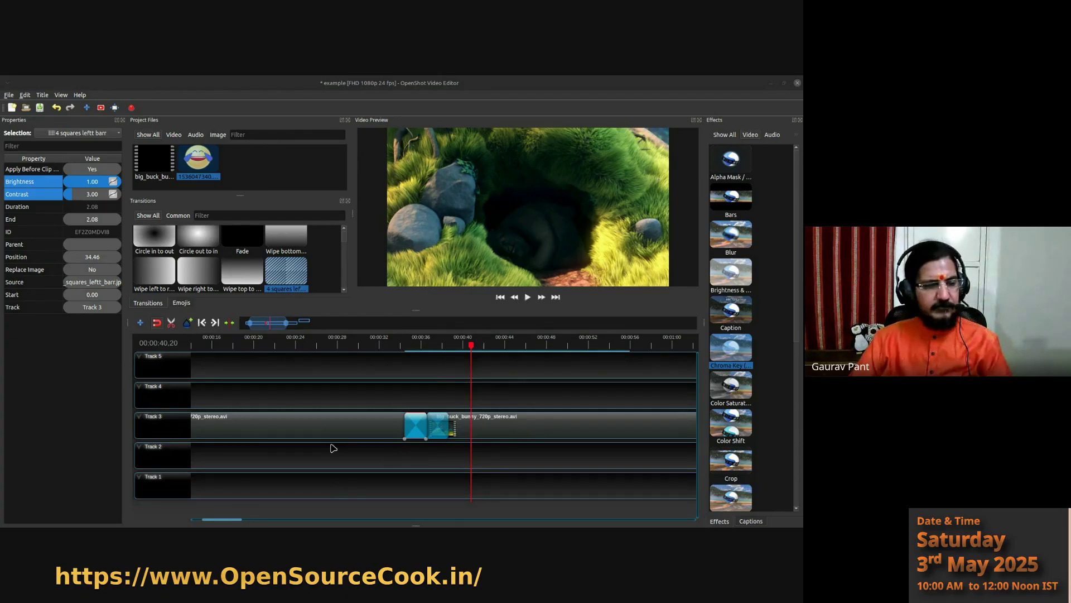
- Add the Wandering 4 transition, shorten it to about 2.08 s and place it over the first piece's transition on Track 3
{"action": "scroll", "coordinate": [288, 265], "scroll_direction": "down", "scroll_amount": 2}
{"action": "scroll", "coordinate": [288, 266], "scroll_direction": "down", "scroll_amount": 5}
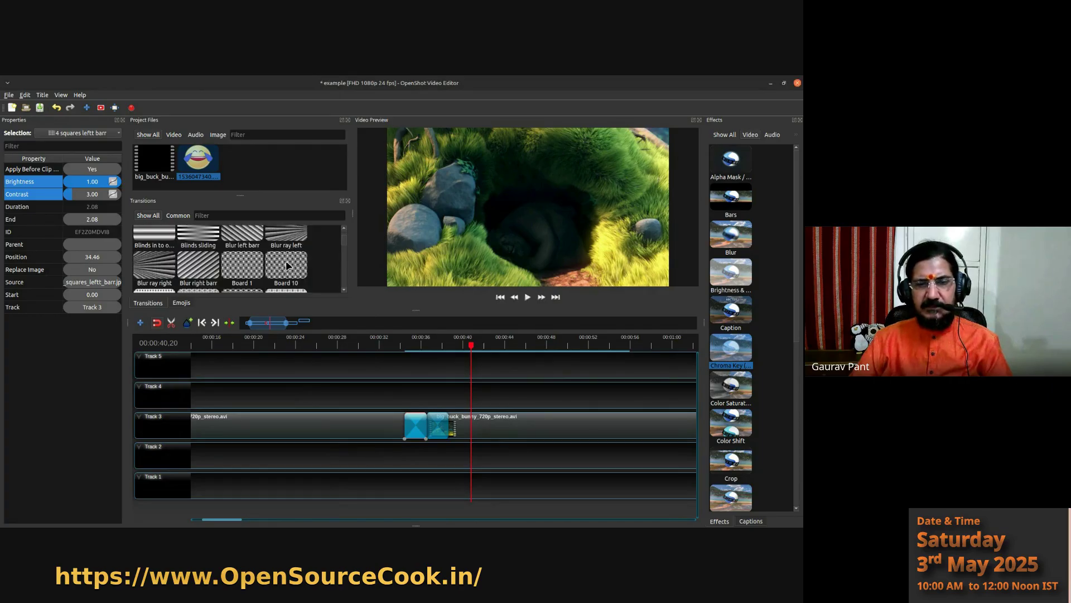
{"action": "scroll", "coordinate": [287, 266], "scroll_direction": "down", "scroll_amount": 5}
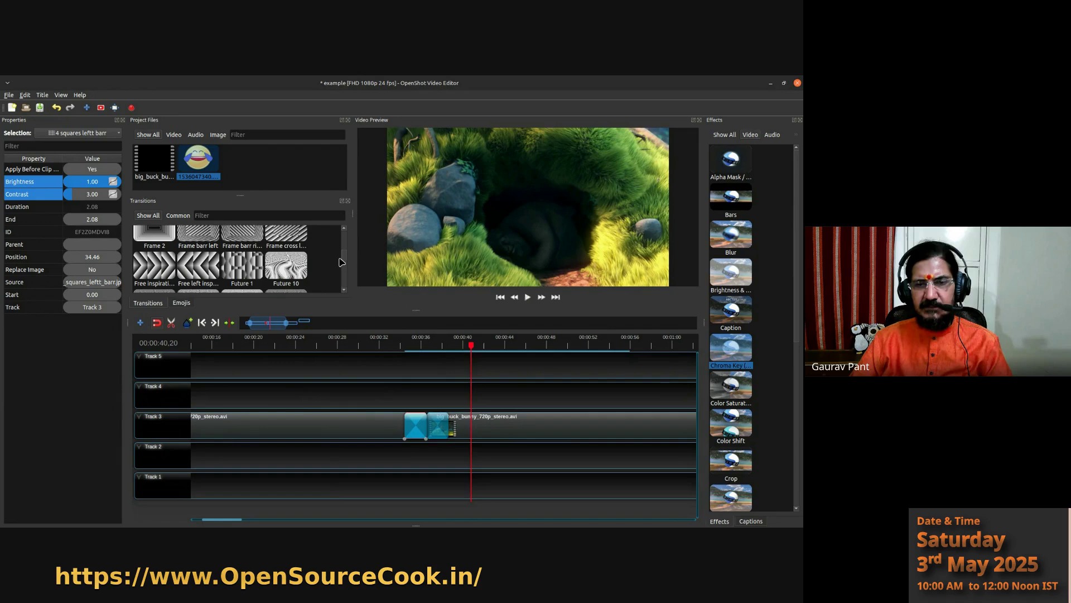
{"action": "left_click_drag", "start_coordinate": [342, 263], "coordinate": [346, 286]}
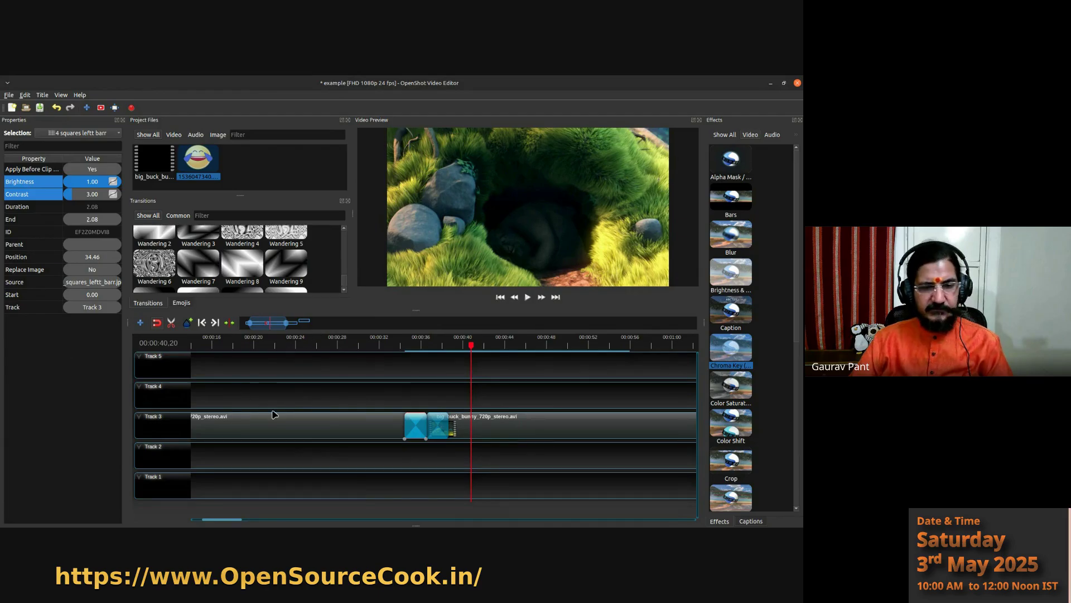
{"action": "key", "text": "alt+Tab"}
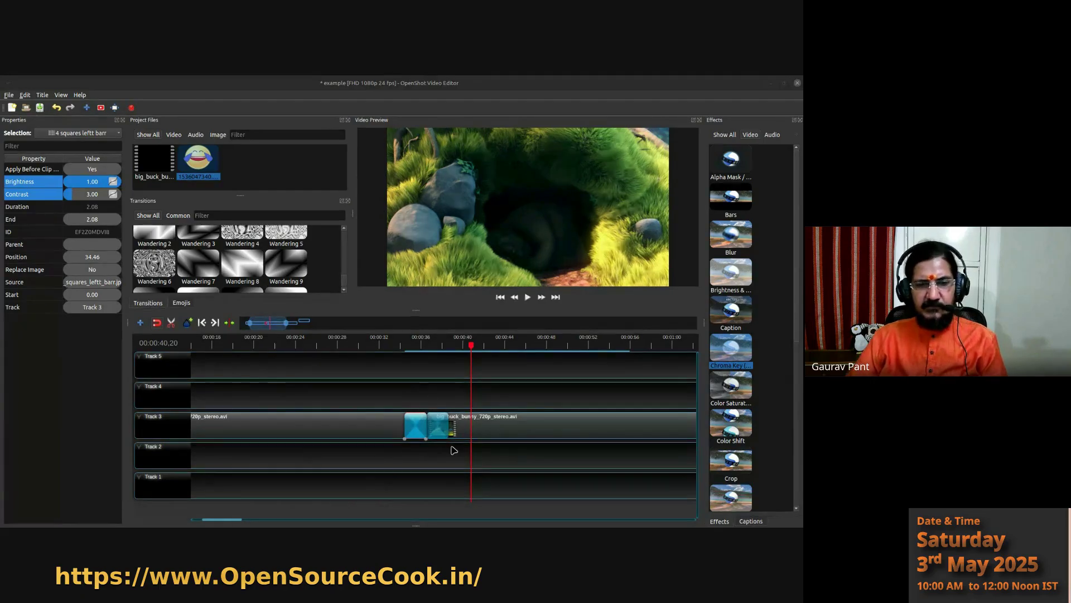
{"action": "scroll", "coordinate": [453, 450], "scroll_direction": "down", "scroll_amount": 3}
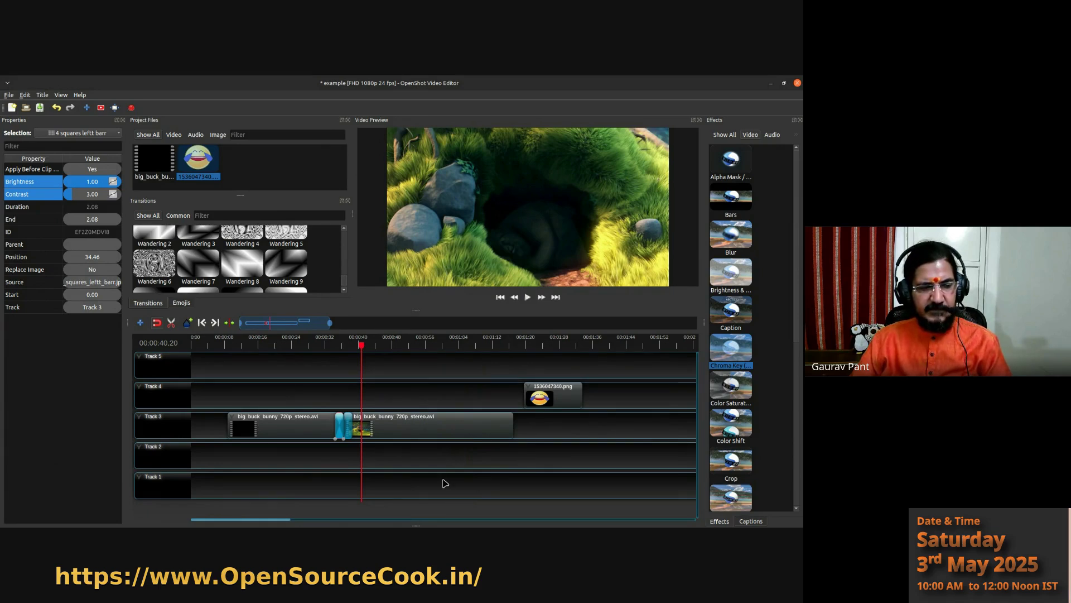
{"action": "scroll", "coordinate": [384, 448], "scroll_direction": "up", "scroll_amount": 4}
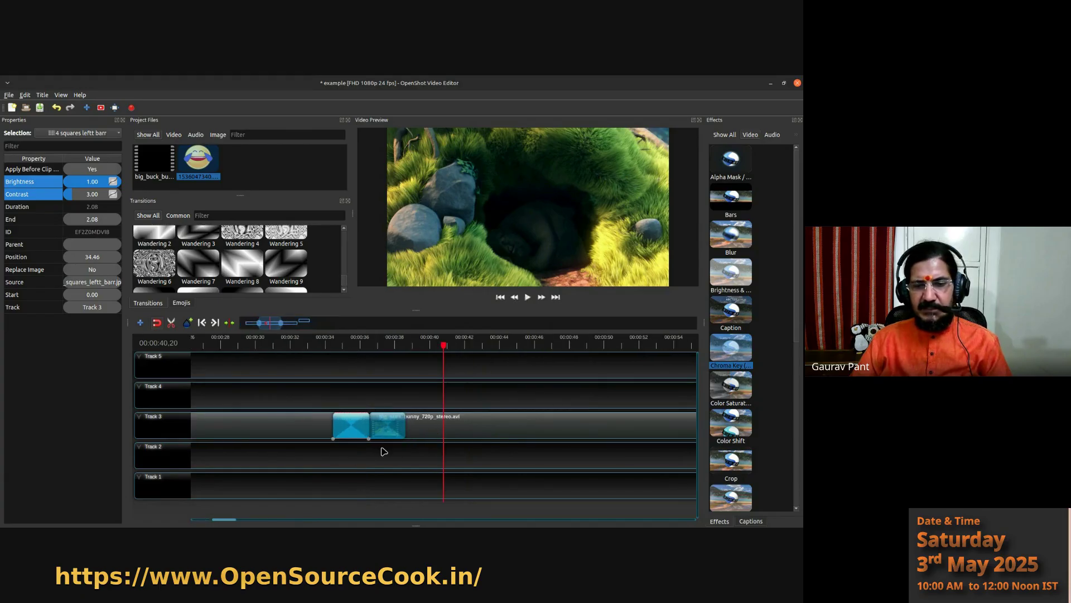
{"action": "left_click_drag", "start_coordinate": [249, 237], "coordinate": [334, 393]}
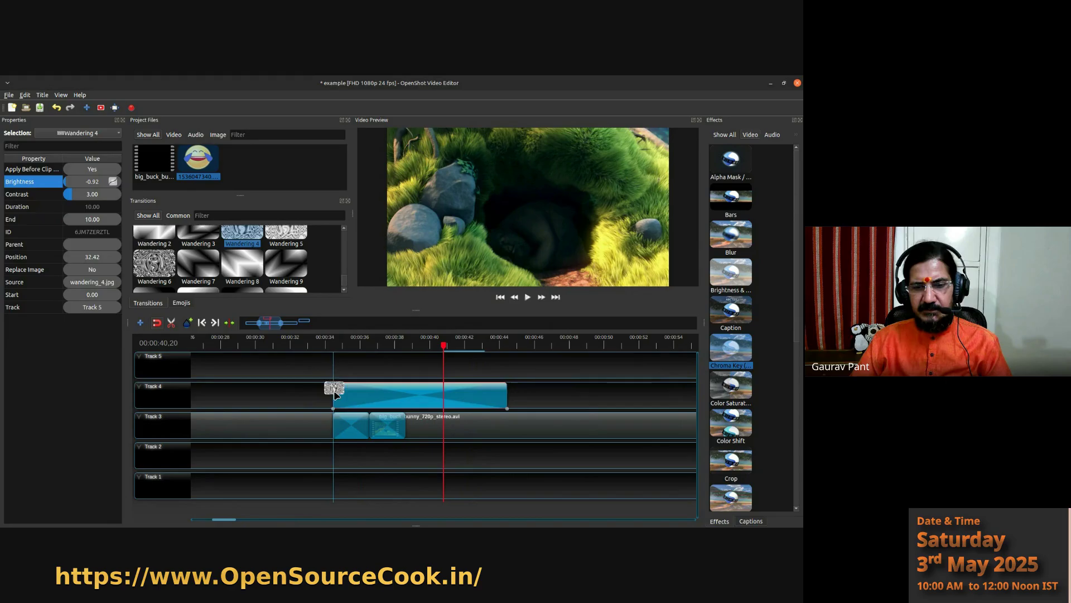
{"action": "left_click_drag", "start_coordinate": [507, 400], "coordinate": [347, 419]}
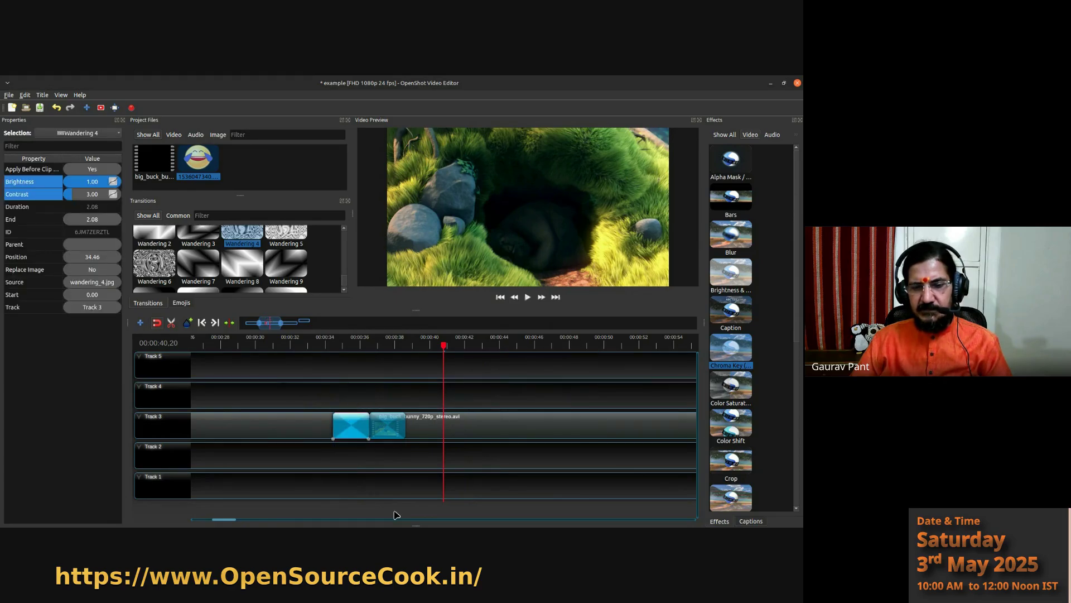
- Play the timeline across the join with Wandering 4 over the first piece's end, and stop playback
{"action": "left_click", "coordinate": [331, 347]}
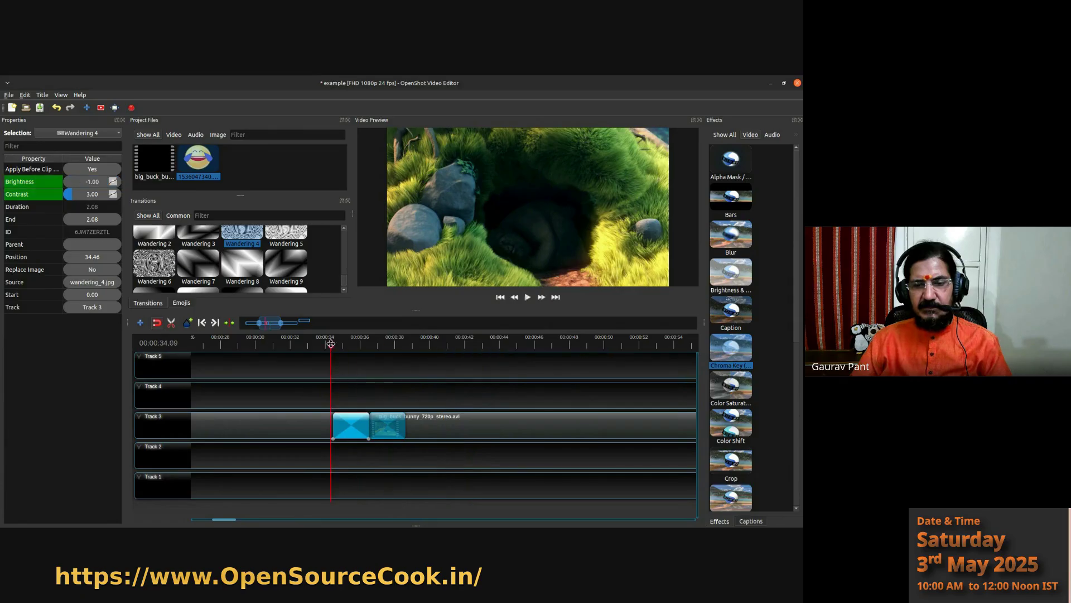
{"action": "left_click", "coordinate": [527, 297]}
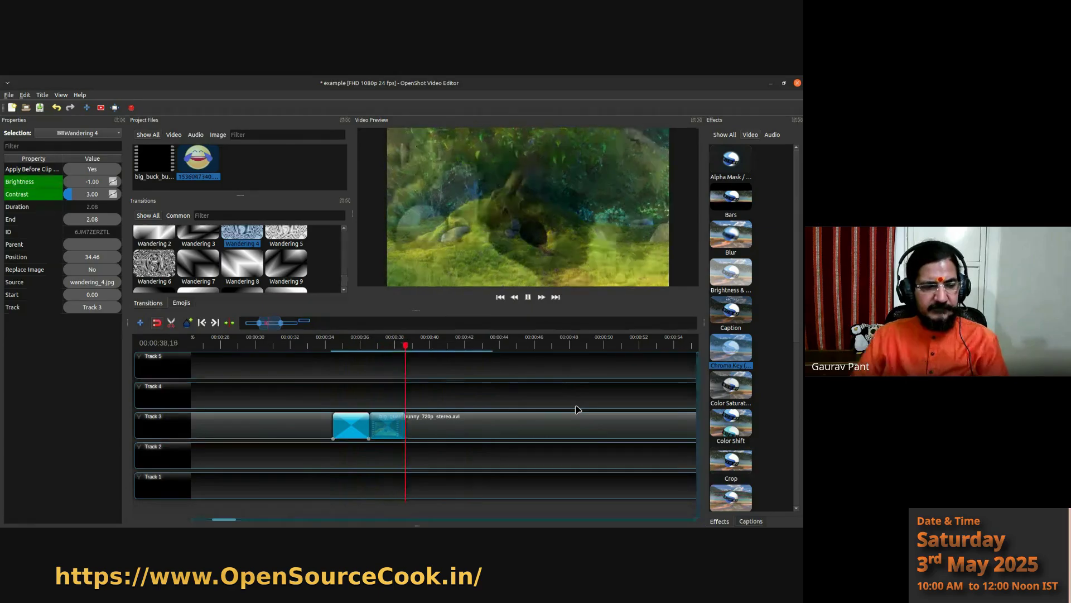
{"action": "key", "text": "space"}
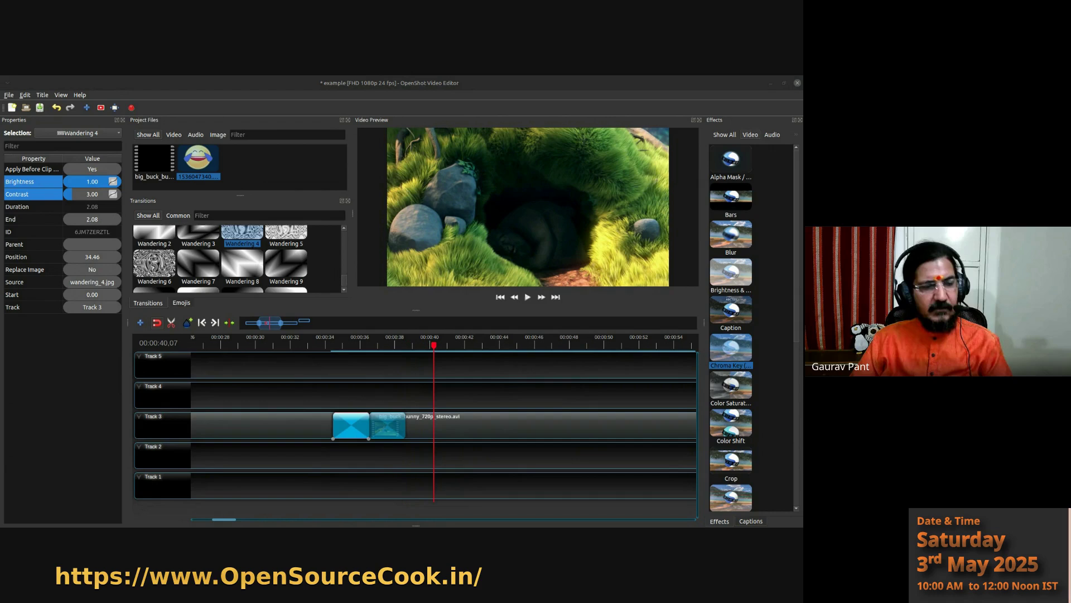
- Remove the second piece's 4 squares leftt barr transition and move Wandering 4 into its place at 36.54 s on Track 3
{"action": "left_click_drag", "start_coordinate": [357, 430], "coordinate": [357, 397]}
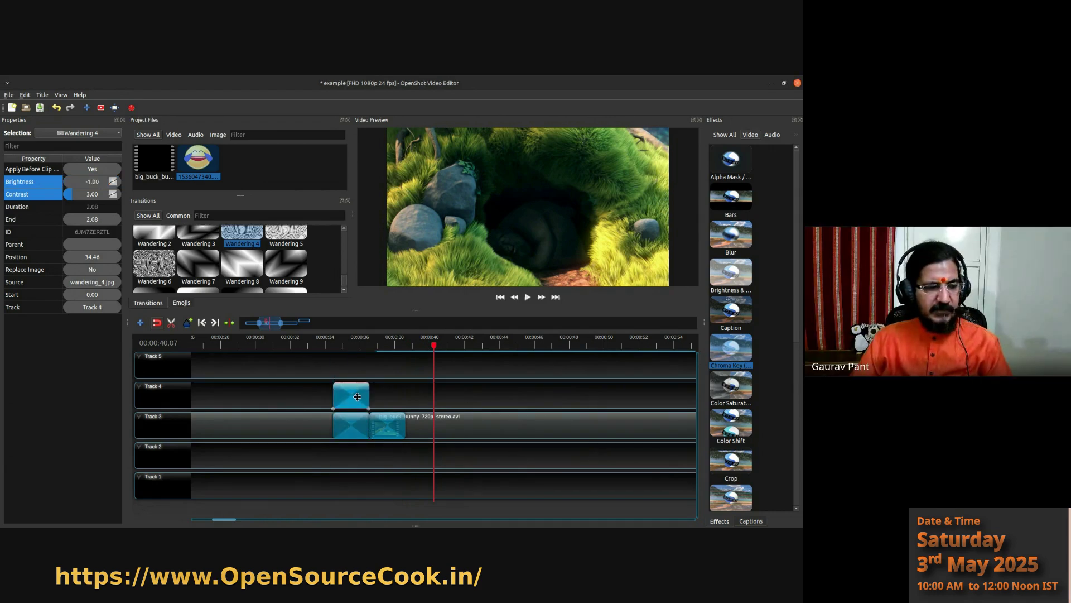
{"action": "right_click", "coordinate": [357, 397]}
{"action": "left_click", "coordinate": [562, 401]}
{"action": "left_click", "coordinate": [399, 399]}
{"action": "key", "text": "ctrl+v"}
{"action": "right_click", "coordinate": [412, 396]}
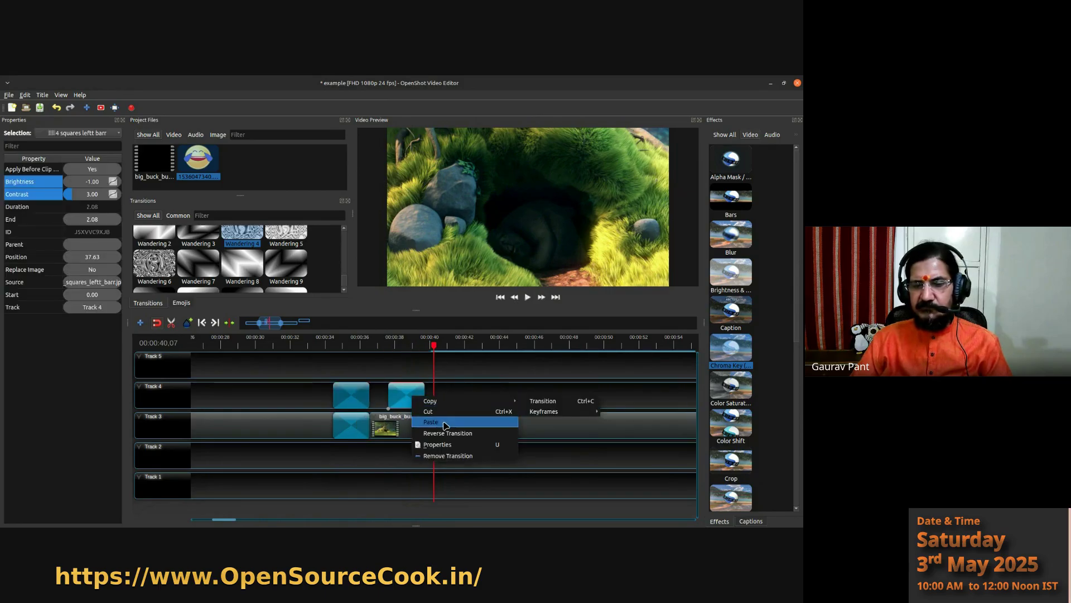
{"action": "left_click", "coordinate": [456, 456]}
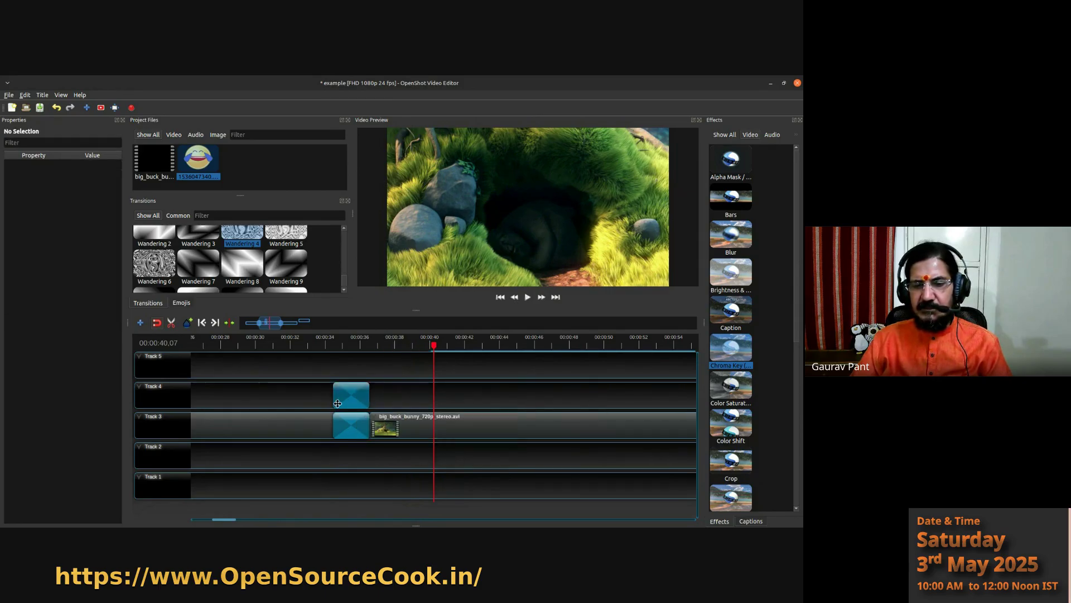
{"action": "left_click_drag", "start_coordinate": [342, 397], "coordinate": [379, 425]}
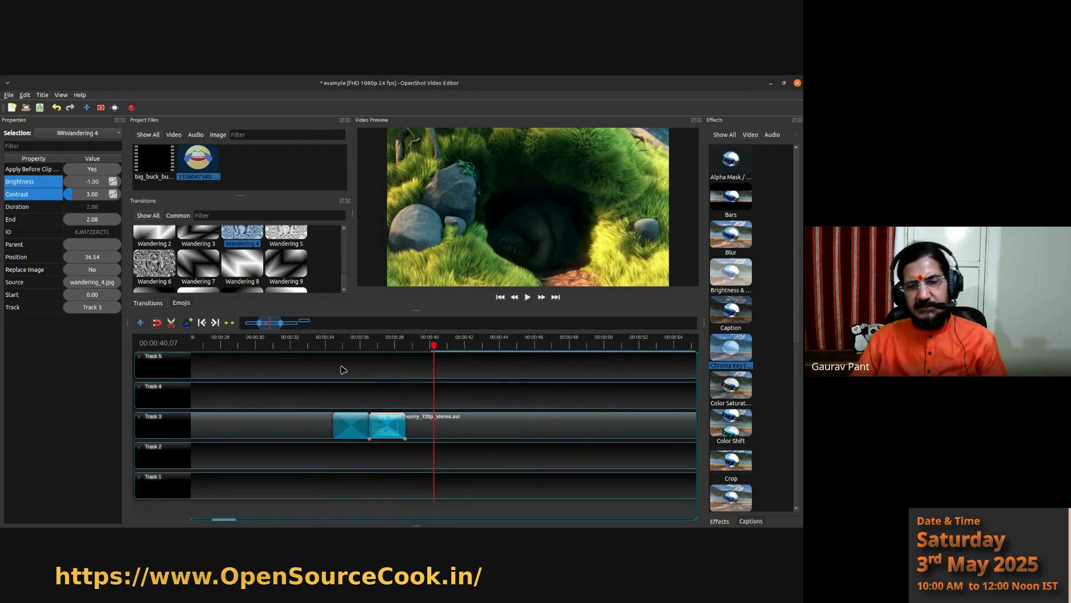
- Play the timeline from the 4 squares leftt barr transition through Wandering 4, and save the project
{"action": "left_click", "coordinate": [329, 345]}
{"action": "left_click", "coordinate": [332, 345]}
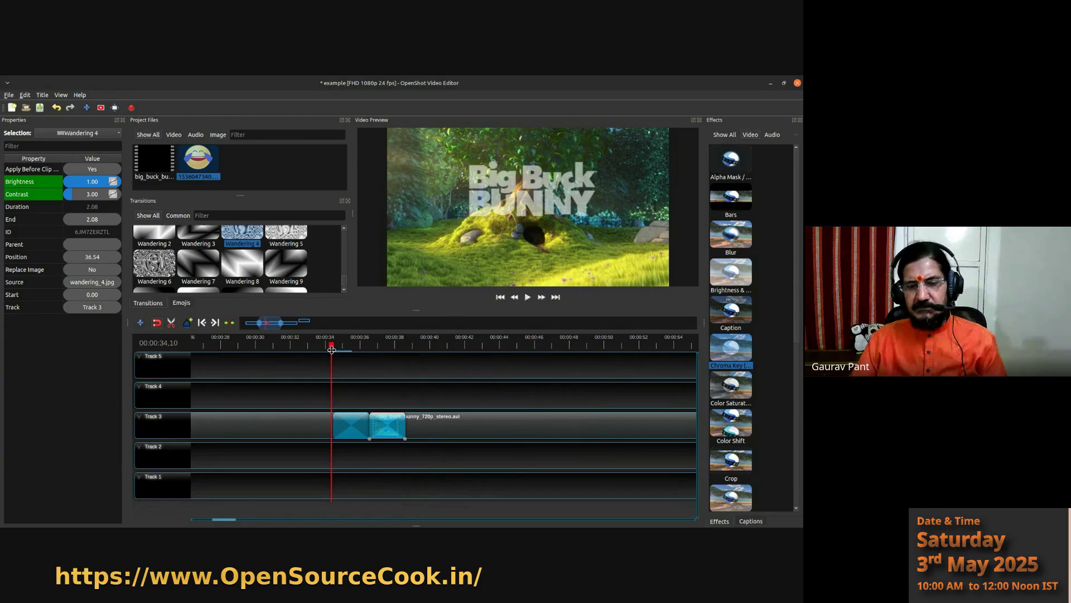
{"action": "left_click", "coordinate": [527, 296]}
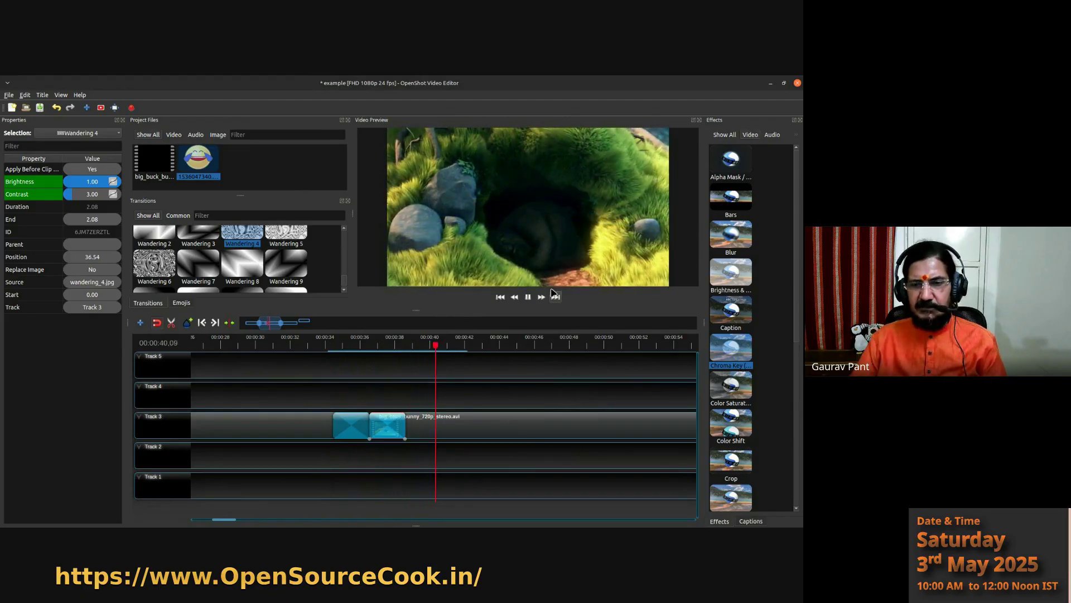
{"action": "left_click", "coordinate": [528, 297]}
{"action": "key", "text": "ctrl+s"}
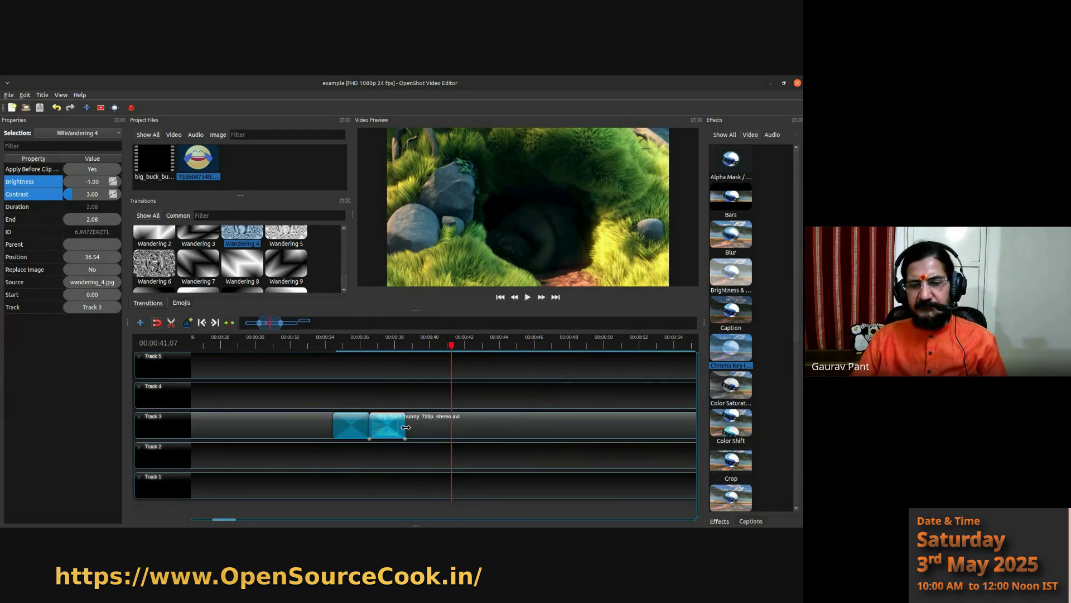
- Lengthen the Wandering 4 transition to about 4.71 s and shorten the 4 squares leftt barr transition to about 1.14 s against the join
{"action": "left_click_drag", "start_coordinate": [405, 427], "coordinate": [451, 427]}
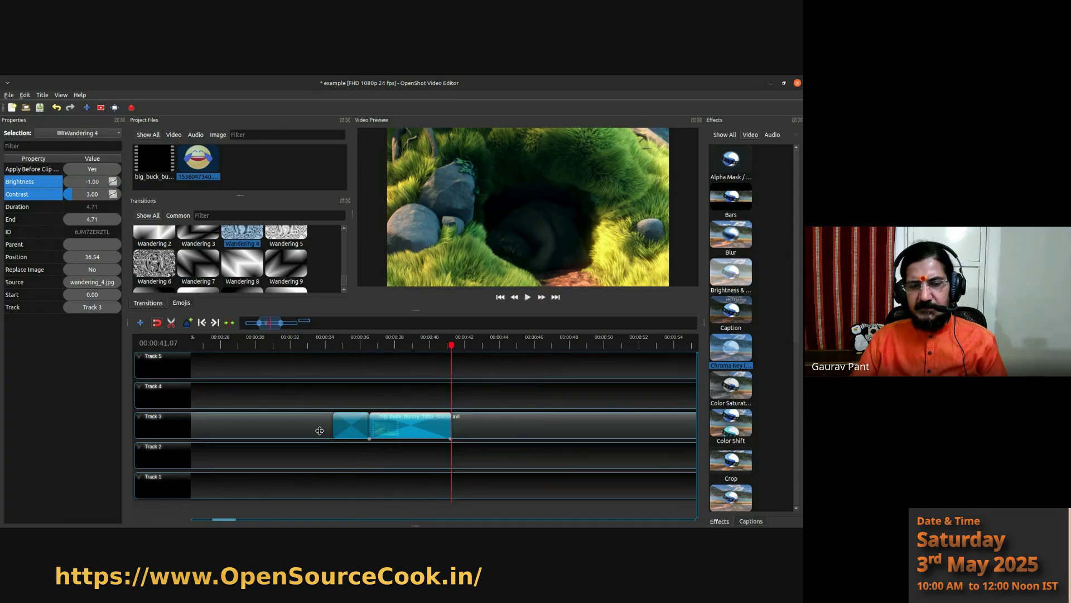
{"action": "left_click", "coordinate": [348, 430]}
{"action": "left_click_drag", "start_coordinate": [334, 429], "coordinate": [349, 428]}
- Play the timeline across the join with the resized 4 squares leftt barr and Wandering 4 transitions, and stop playback
{"action": "left_click", "coordinate": [351, 346]}
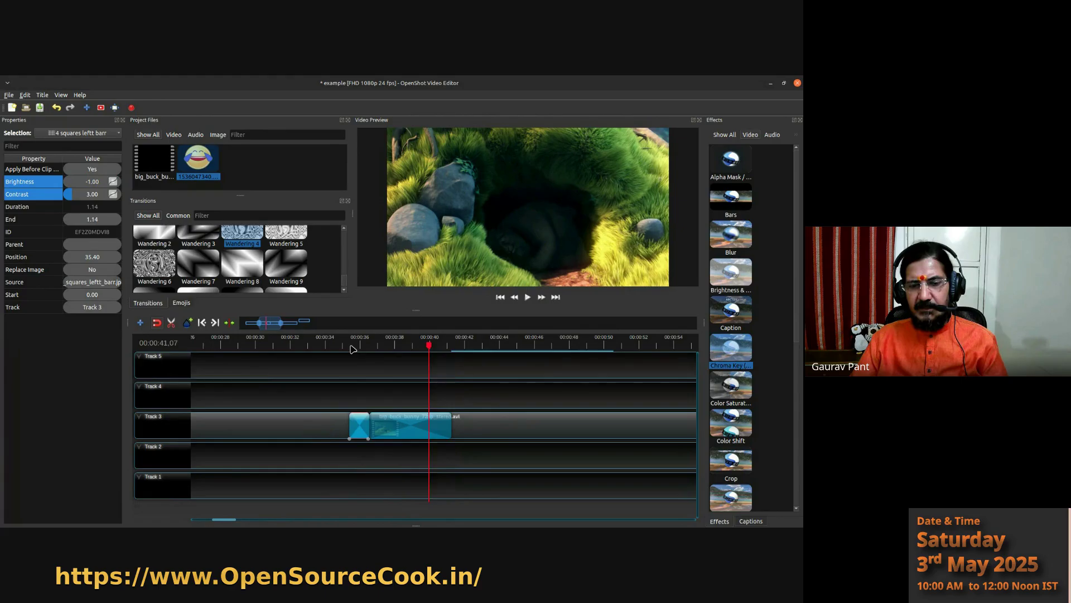
{"action": "left_click", "coordinate": [527, 297]}
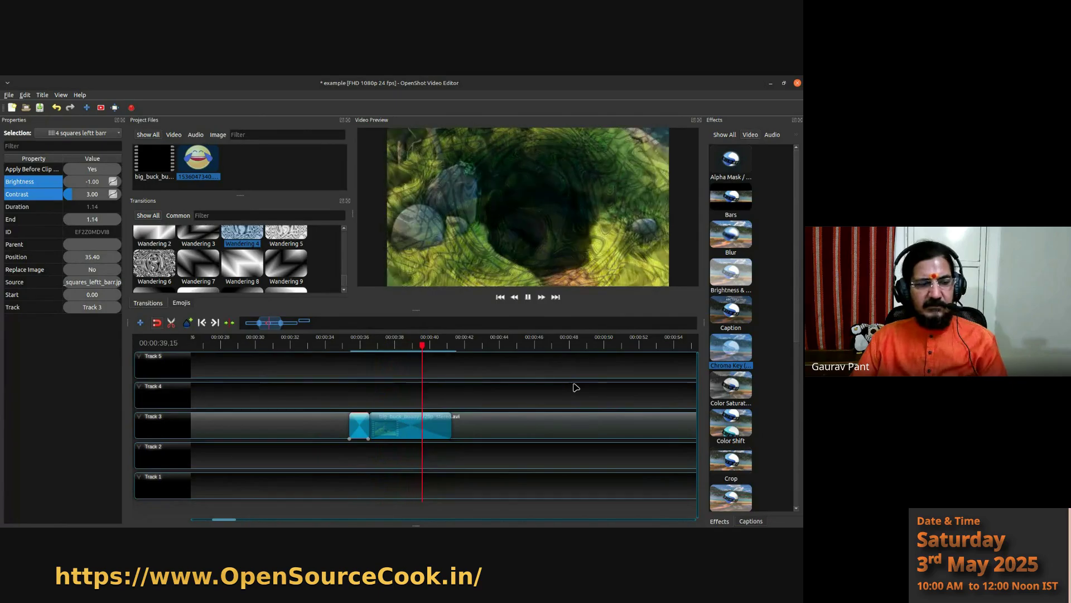
{"action": "key", "text": "space"}
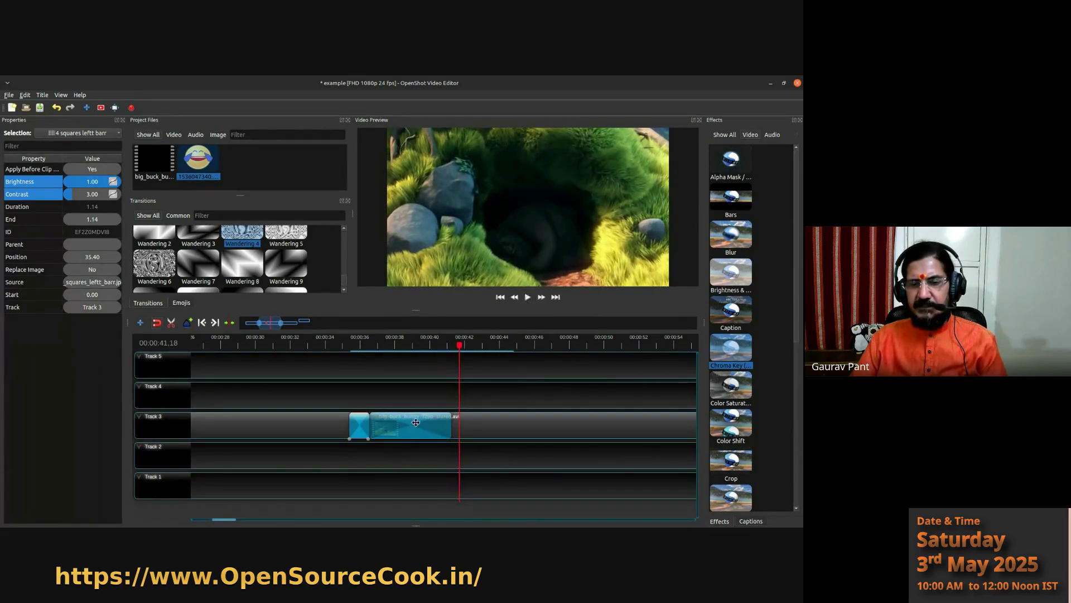
{"action": "left_click", "coordinate": [527, 297]}
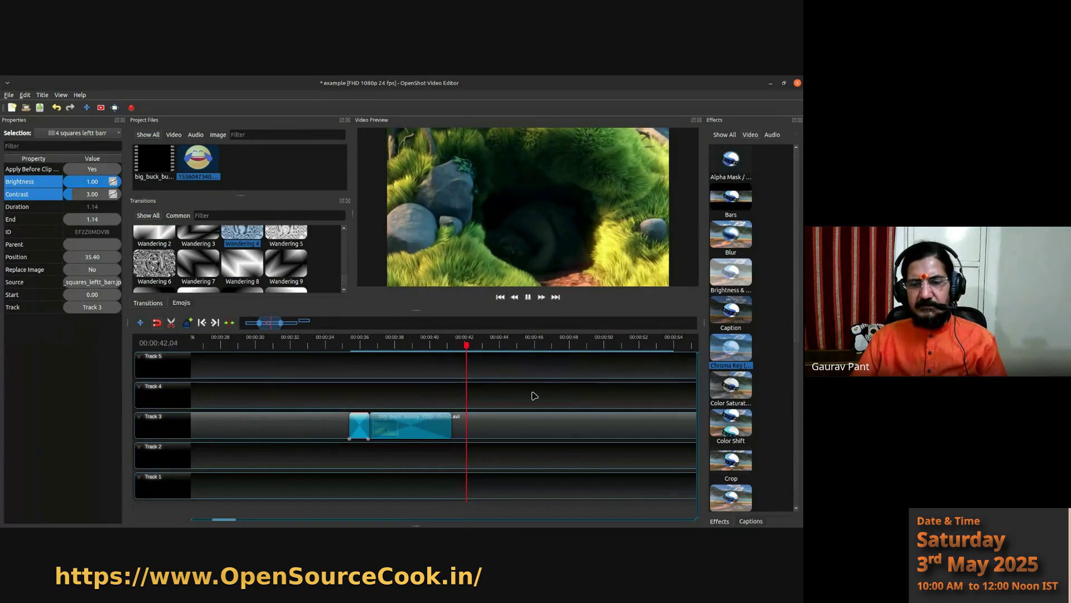
{"action": "left_click", "coordinate": [529, 298]}
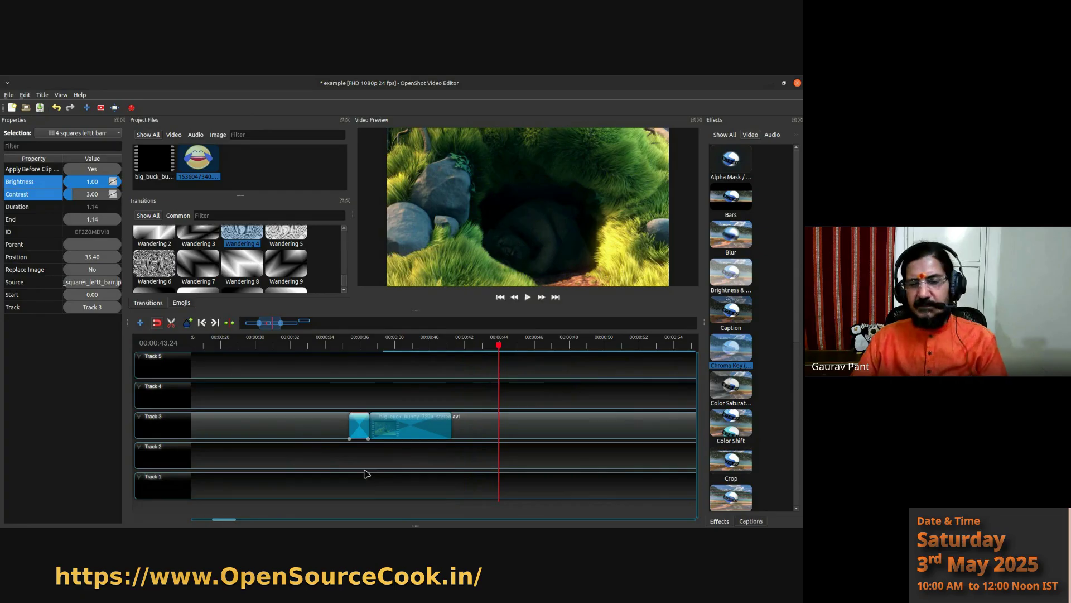
- Shorten the Wandering 4 transition on Track 3 to about 2.60 s and browse the other available transitions
{"action": "left_click", "coordinate": [402, 432]}
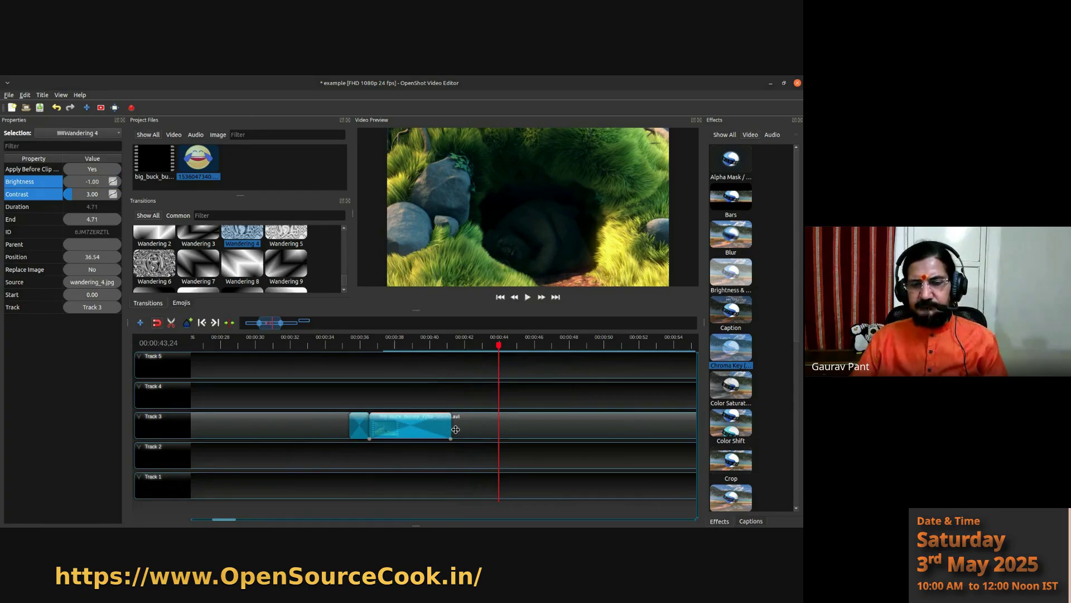
{"action": "left_click_drag", "start_coordinate": [452, 427], "coordinate": [414, 427]}
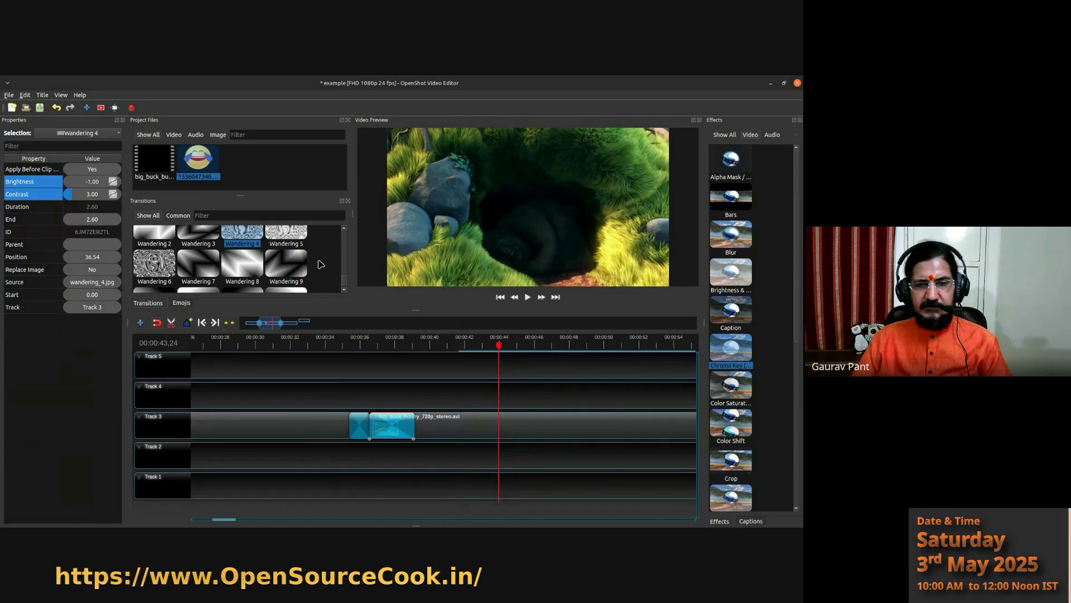
{"action": "scroll", "coordinate": [322, 264], "scroll_direction": "down", "scroll_amount": 2}
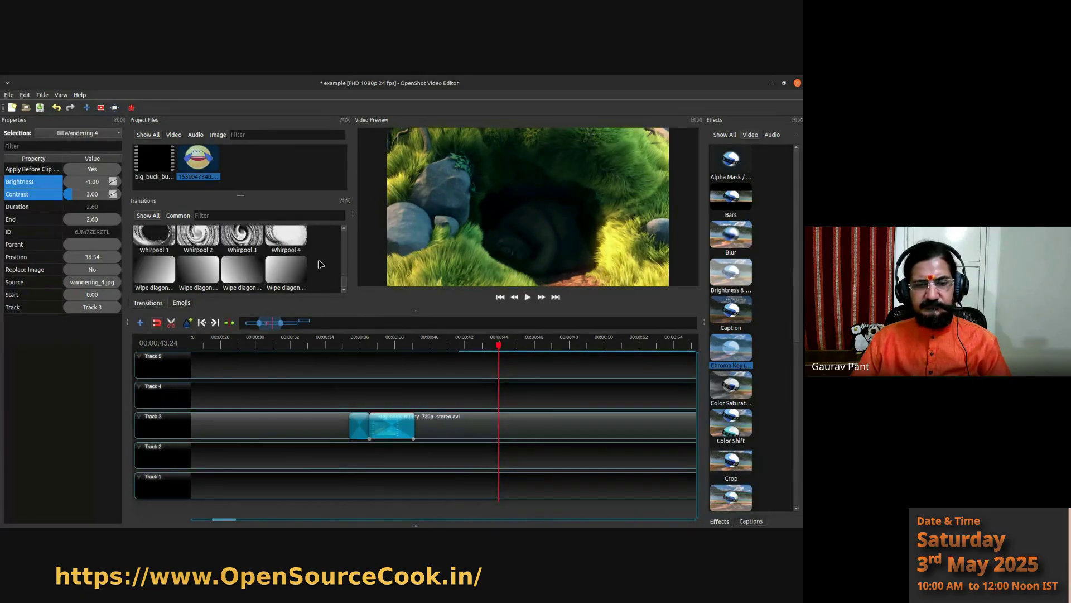
{"action": "scroll", "coordinate": [322, 264], "scroll_direction": "up", "scroll_amount": 2}
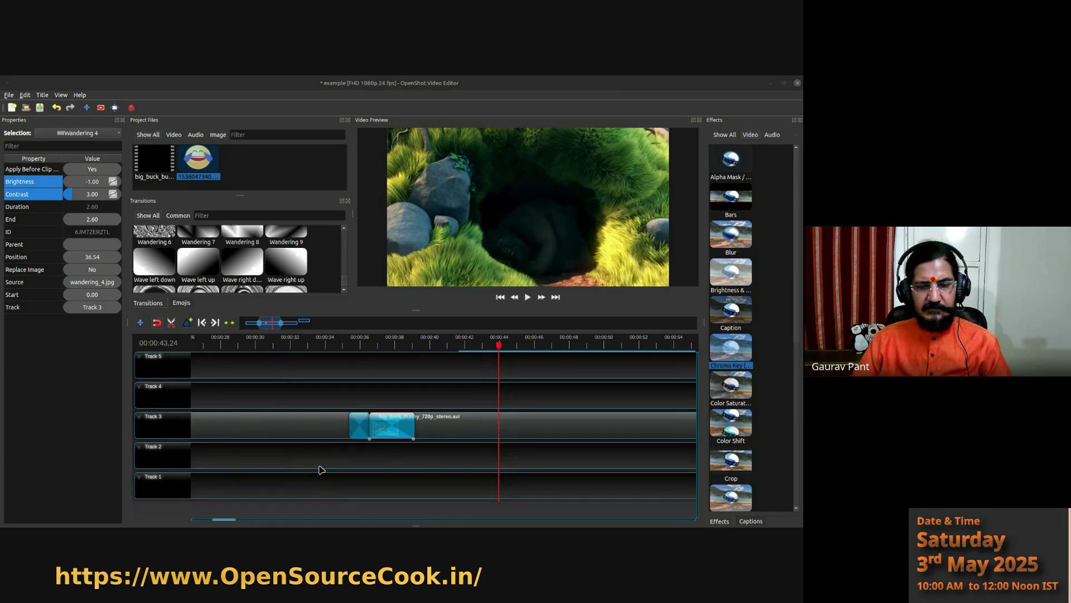
- Remove the Wandering 4 and 4 squares leftt barr transitions from the join on Track 3
{"action": "right_click", "coordinate": [392, 426]}
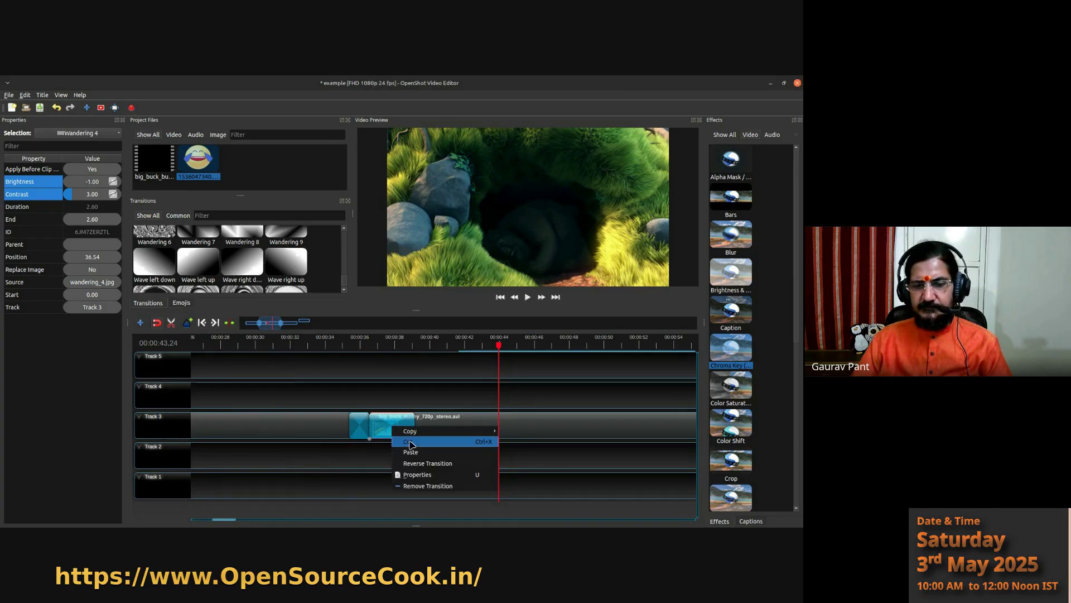
{"action": "left_click", "coordinate": [433, 486]}
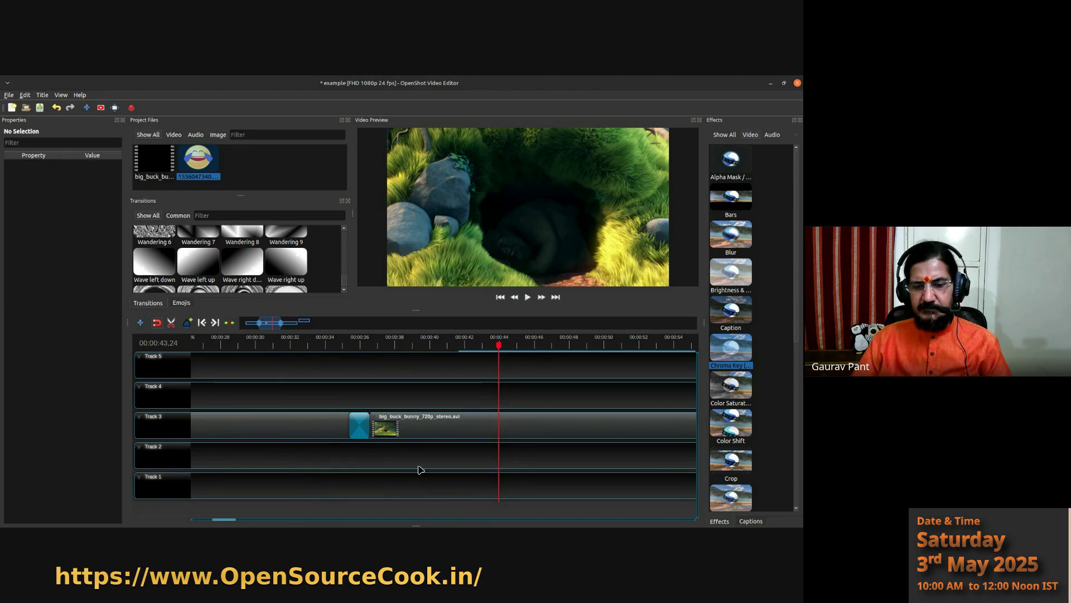
{"action": "right_click", "coordinate": [363, 423]}
{"action": "left_click", "coordinate": [390, 479]}
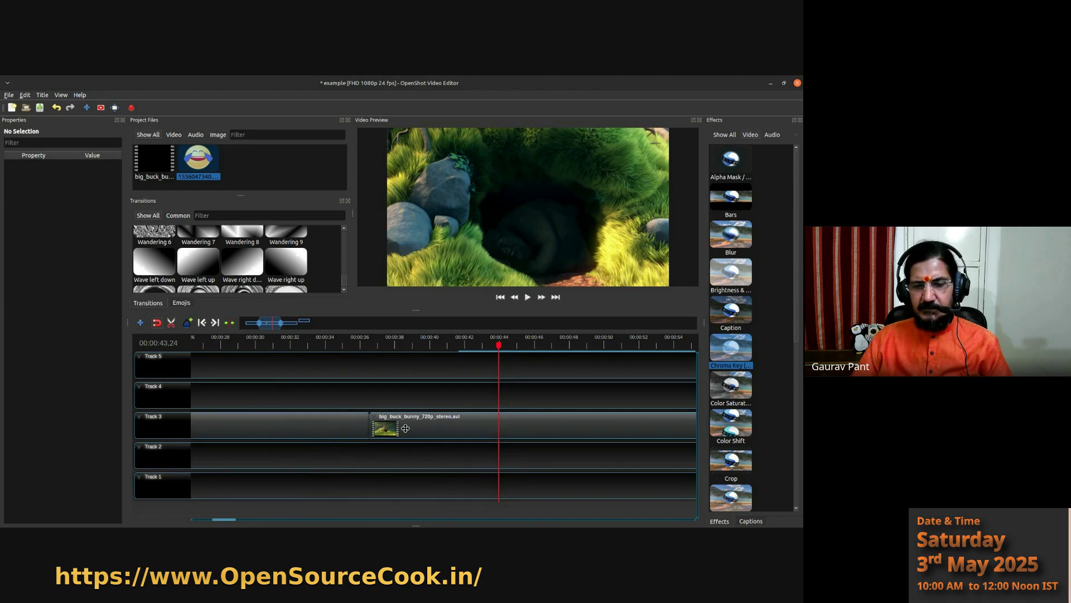
- Move both big_buck_bunny pieces later on Track 3, end to end with the second starting at 53.00 s, and save the project
{"action": "left_click", "coordinate": [445, 429]}
{"action": "left_click_drag", "start_coordinate": [446, 428], "coordinate": [468, 429]}
{"action": "left_click", "coordinate": [335, 427]}
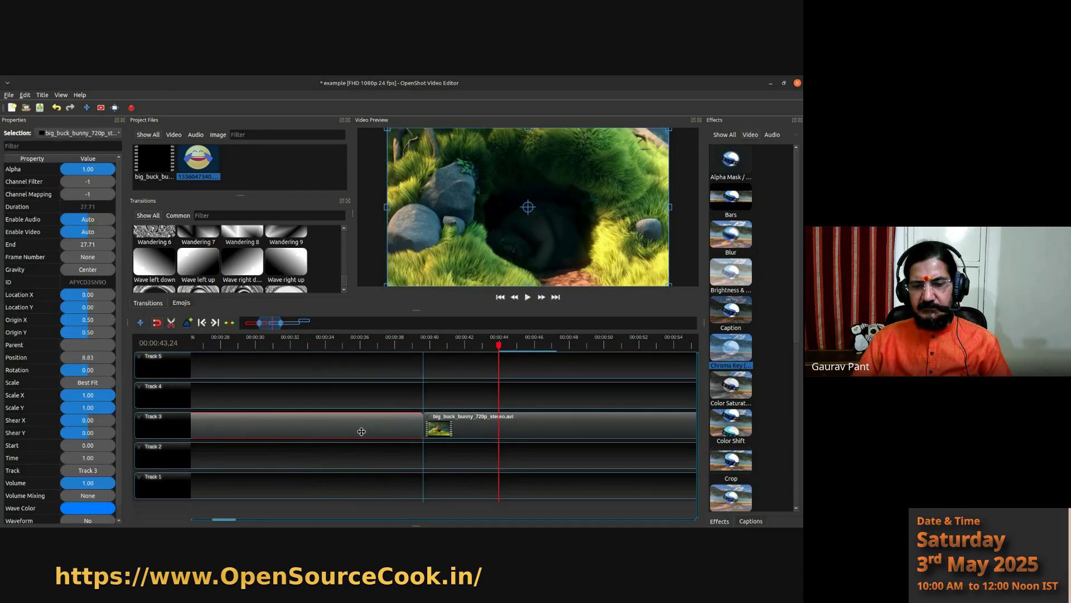
{"action": "left_click_drag", "start_coordinate": [337, 428], "coordinate": [400, 445]}
{"action": "scroll", "coordinate": [399, 445], "scroll_direction": "down", "scroll_amount": 5}
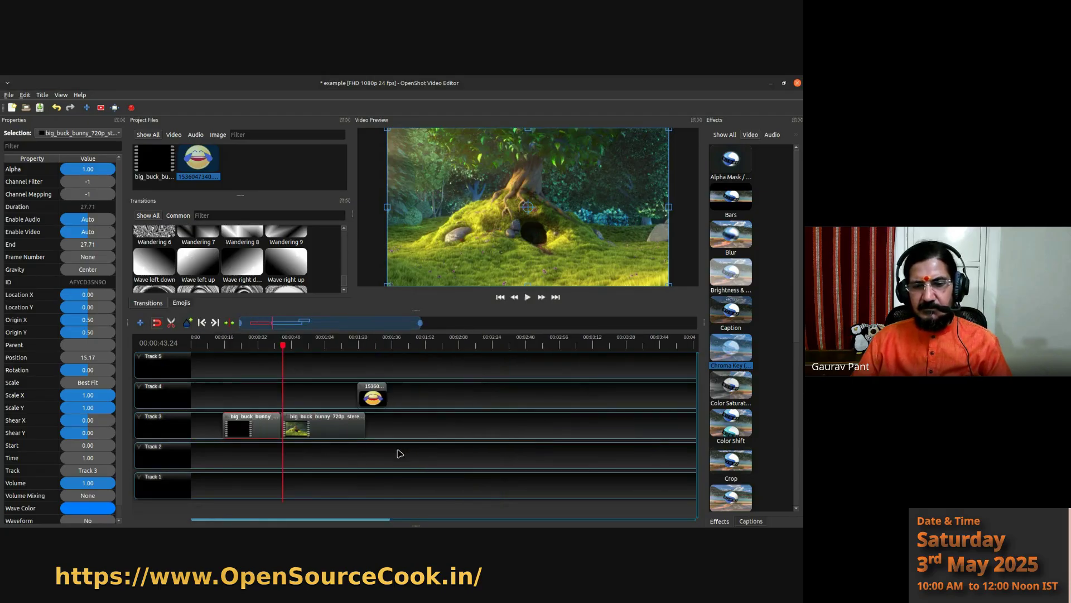
{"action": "left_click_drag", "start_coordinate": [282, 456], "coordinate": [439, 427]}
{"action": "left_click_drag", "start_coordinate": [314, 431], "coordinate": [358, 431]}
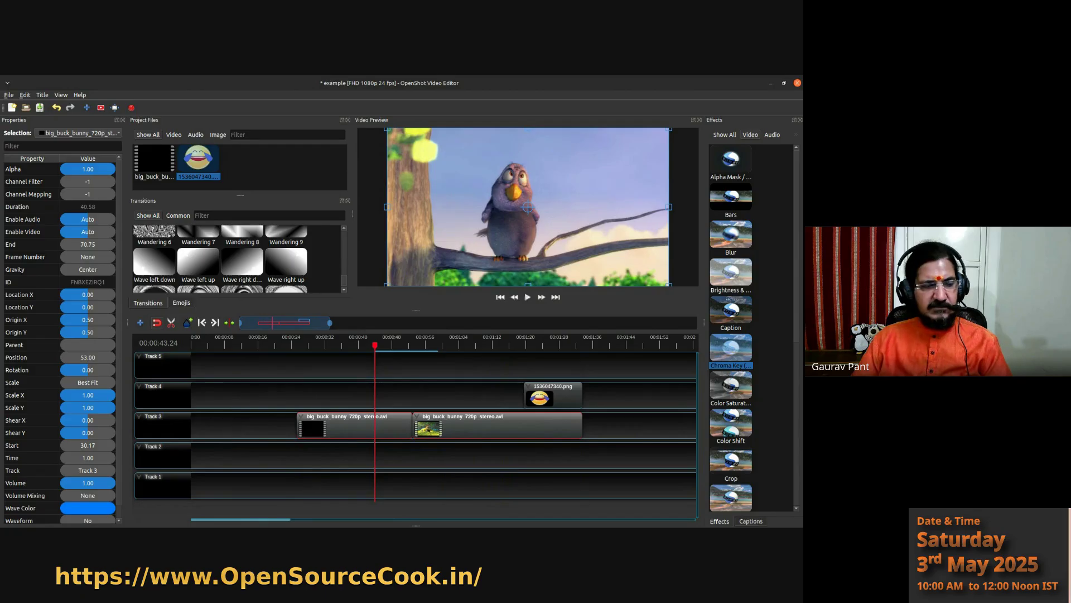
{"action": "mouse_move", "coordinate": [1, 335]}
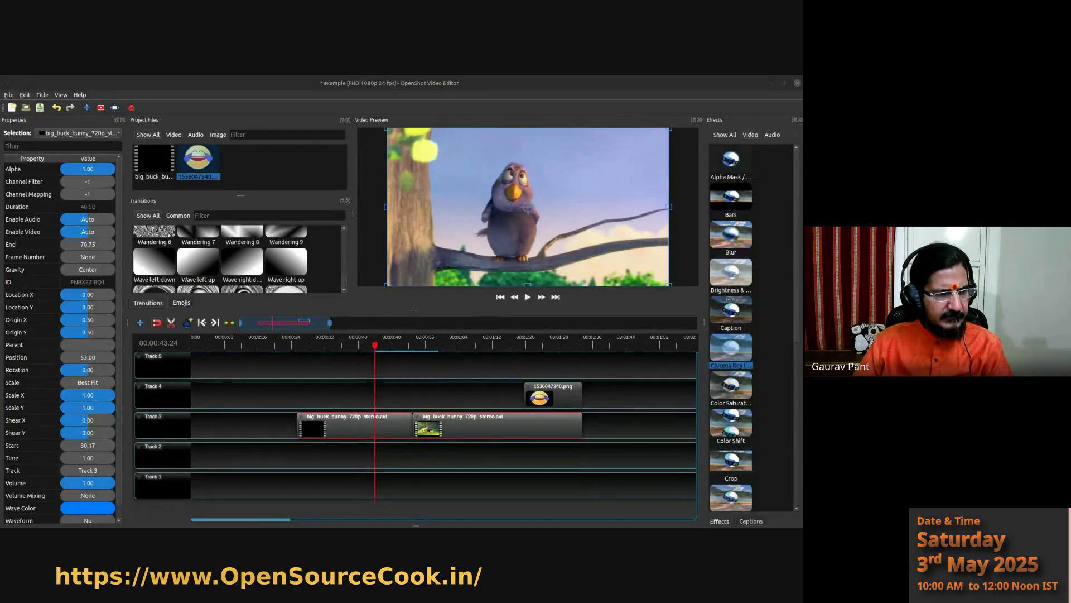
{"action": "left_click", "coordinate": [146, 191]}
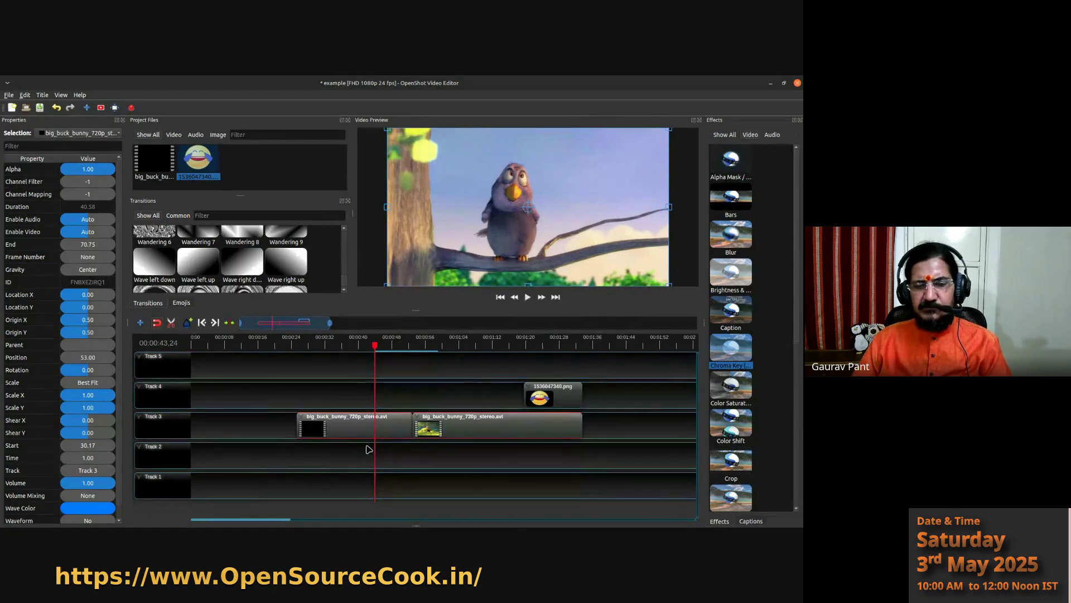
{"action": "key", "text": "ctrl+s"}
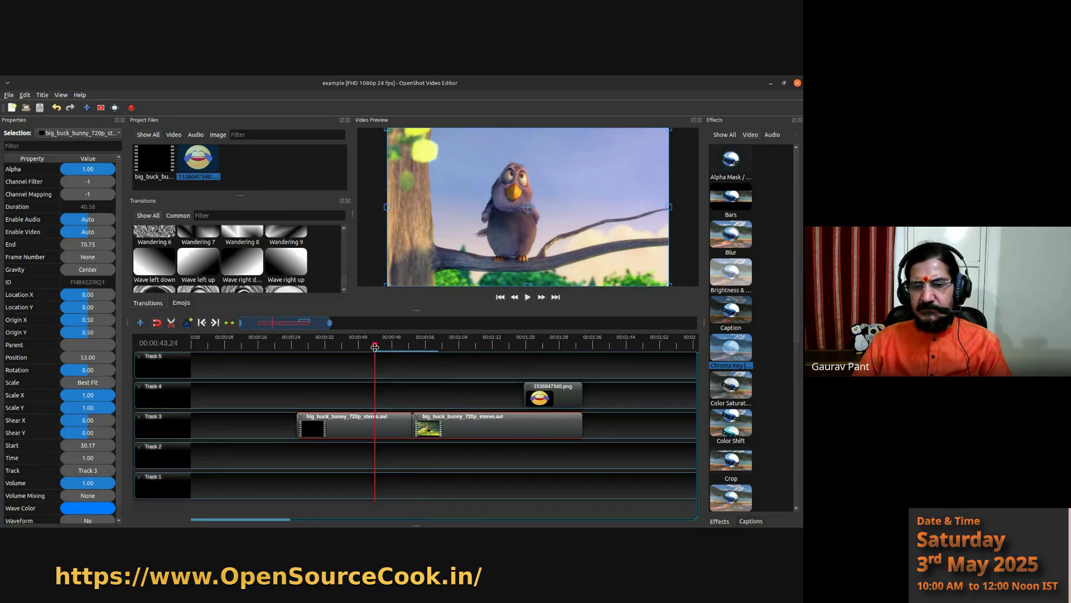
- Move the 1536047340.png clip on Track 4 to 102.08 s, past the video's end, and place the playhead at 00:01:23,23
{"action": "left_click_drag", "start_coordinate": [364, 349], "coordinate": [516, 344]}
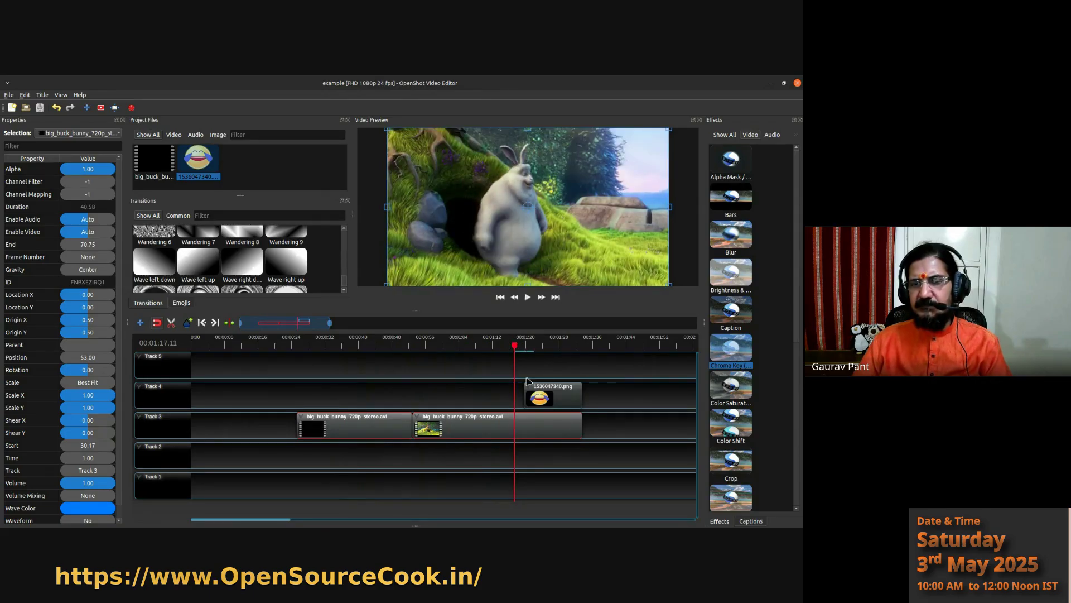
{"action": "left_click_drag", "start_coordinate": [539, 385], "coordinate": [633, 386]}
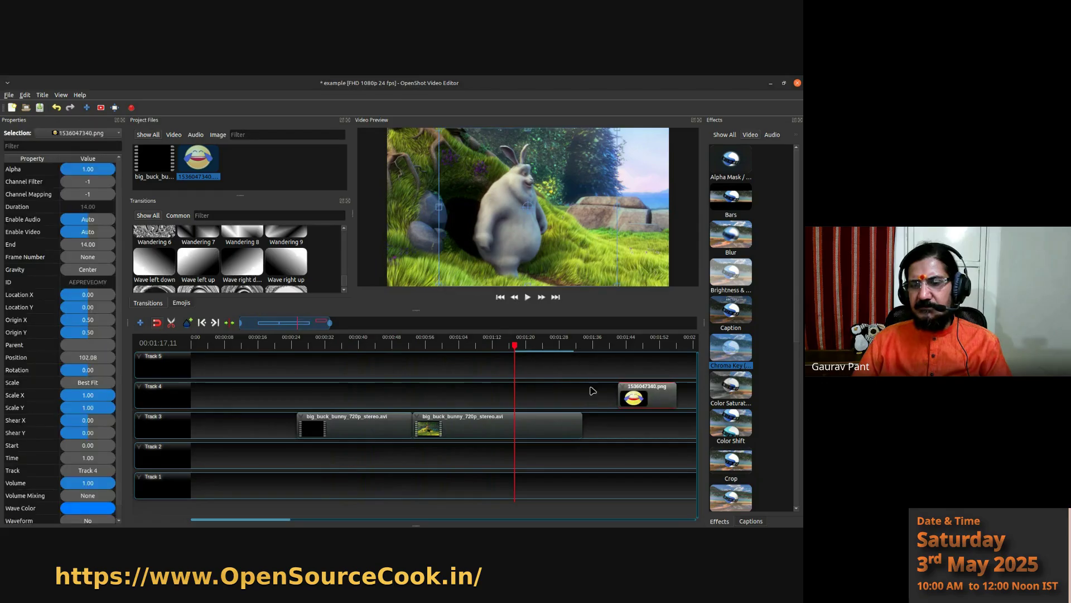
{"action": "left_click_drag", "start_coordinate": [521, 345], "coordinate": [542, 351]}
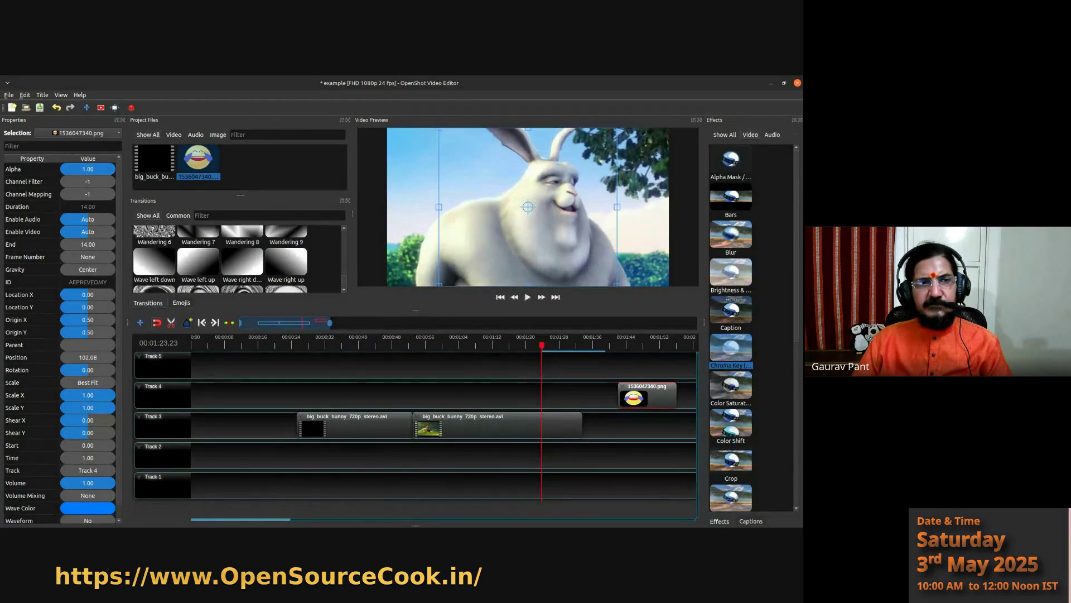
- Save the current frame as Frame-02015.png in the 3rd-May-2025-OpenShot folder
{"action": "left_click", "coordinate": [9, 95]}
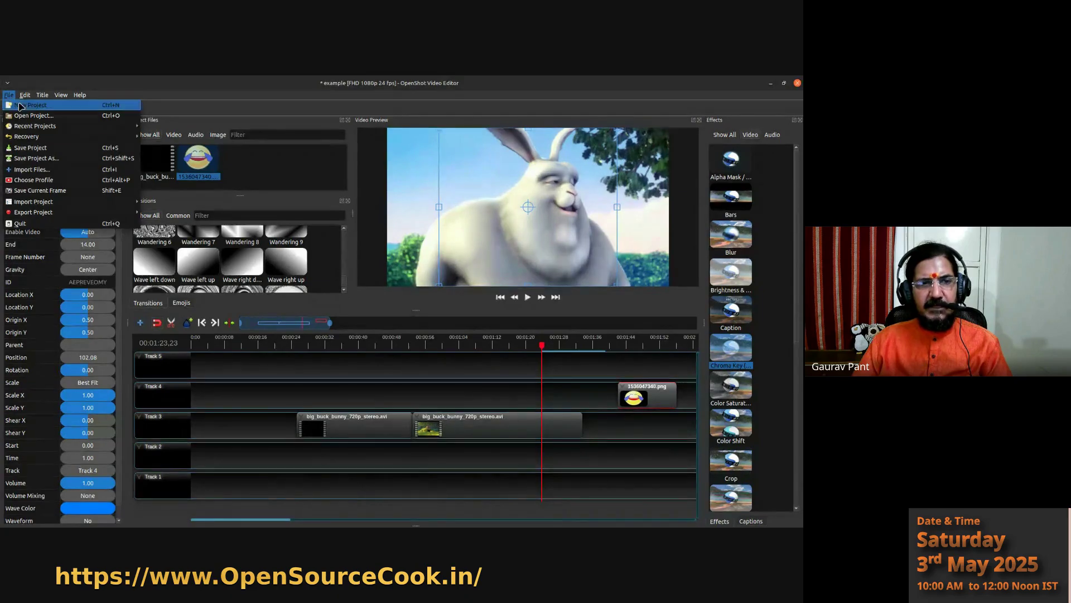
{"action": "left_click", "coordinate": [65, 195]}
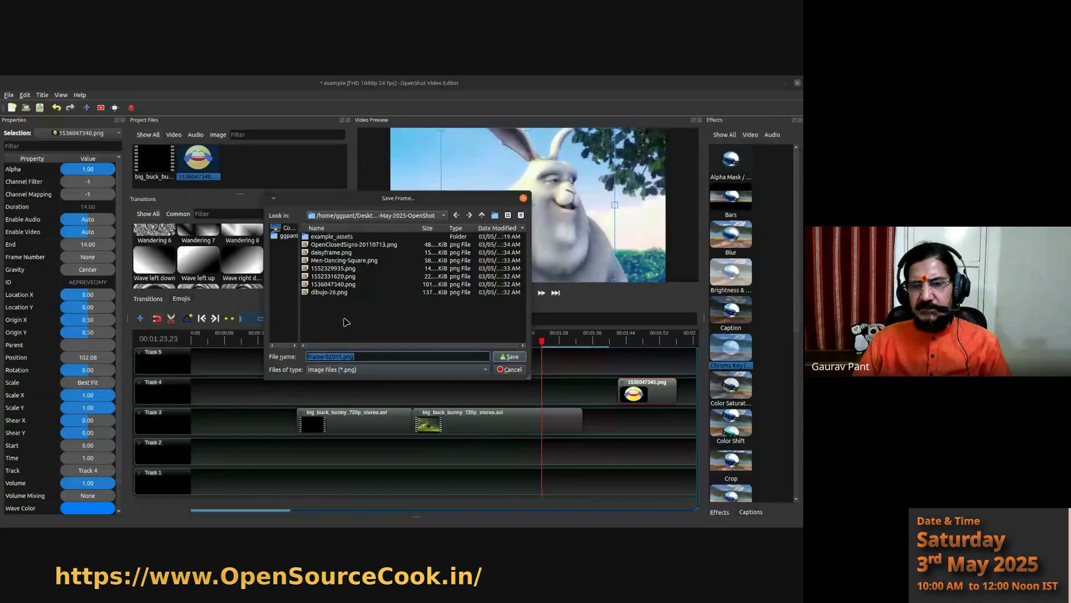
{"action": "left_click", "coordinate": [510, 357]}
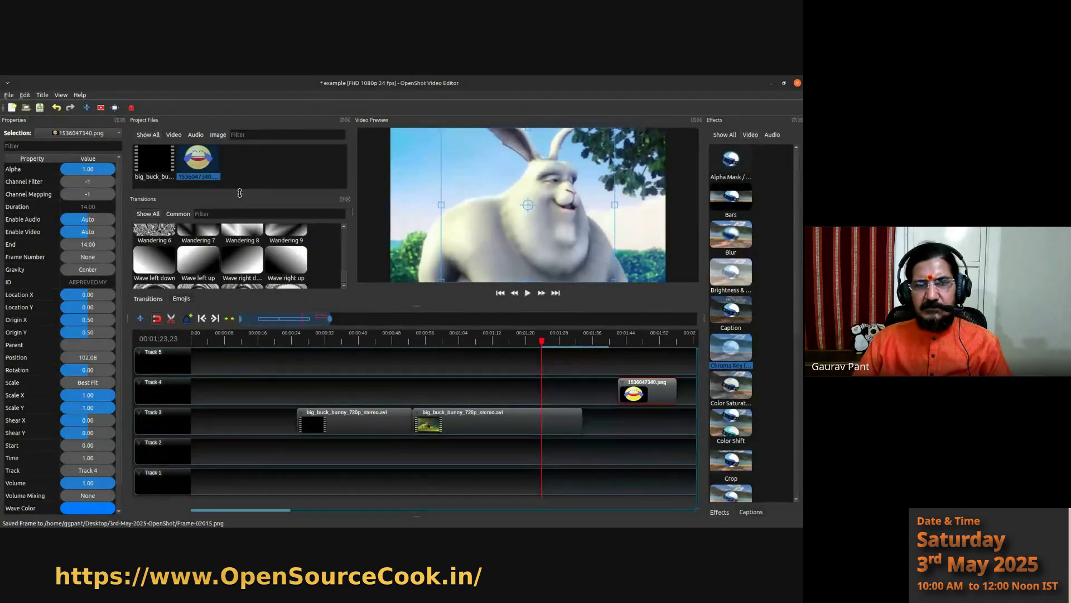
- Import Frame-02015.png into the project and place it at the start of Track 3
{"action": "double_click", "coordinate": [248, 162]}
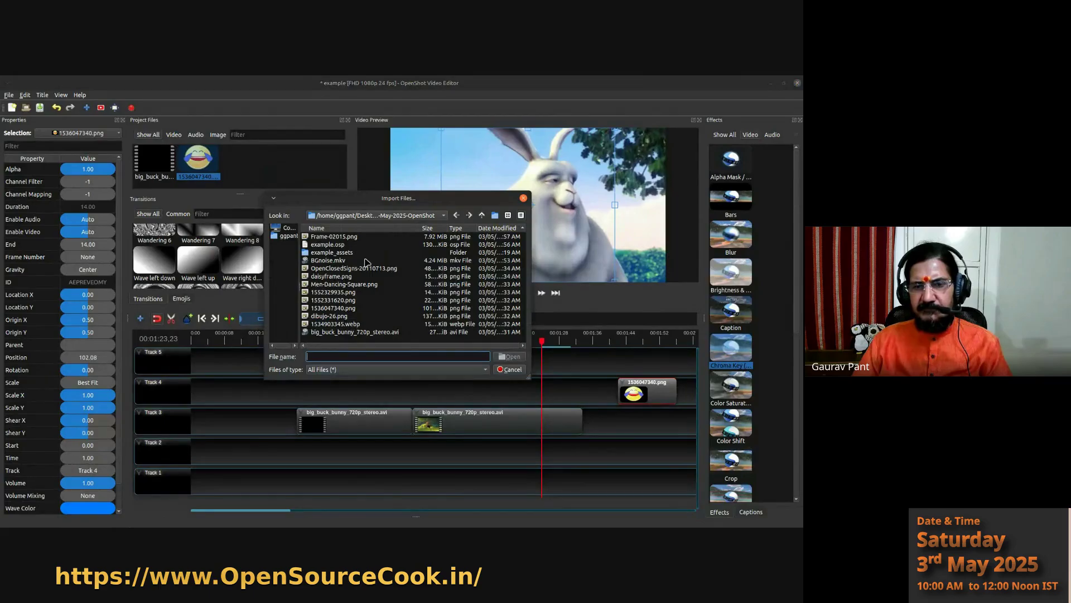
{"action": "left_click", "coordinate": [335, 236]}
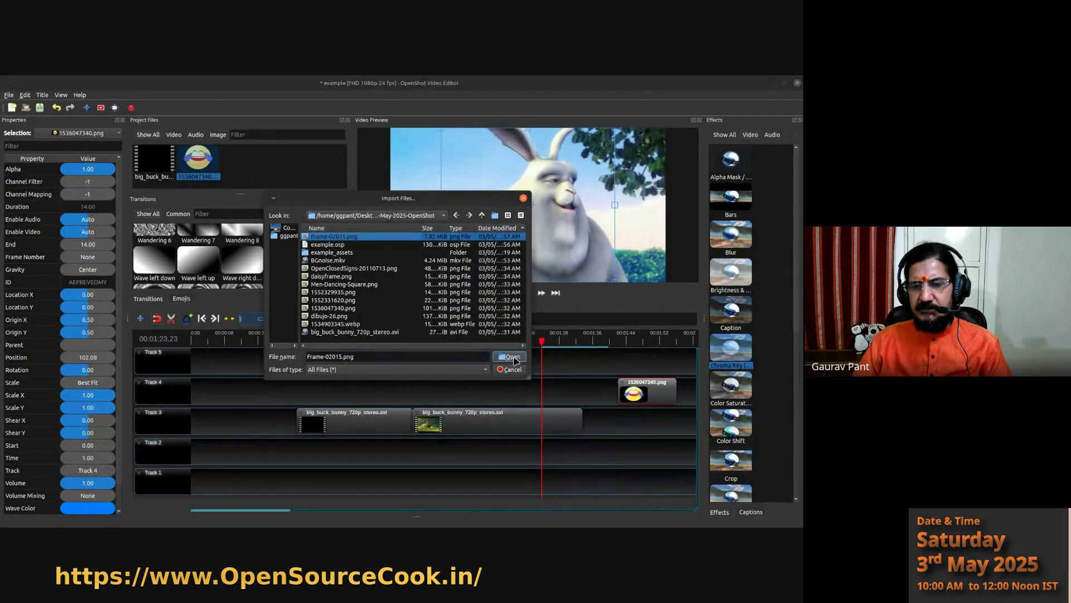
{"action": "left_click", "coordinate": [513, 357]}
{"action": "left_click_drag", "start_coordinate": [246, 160], "coordinate": [195, 425]}
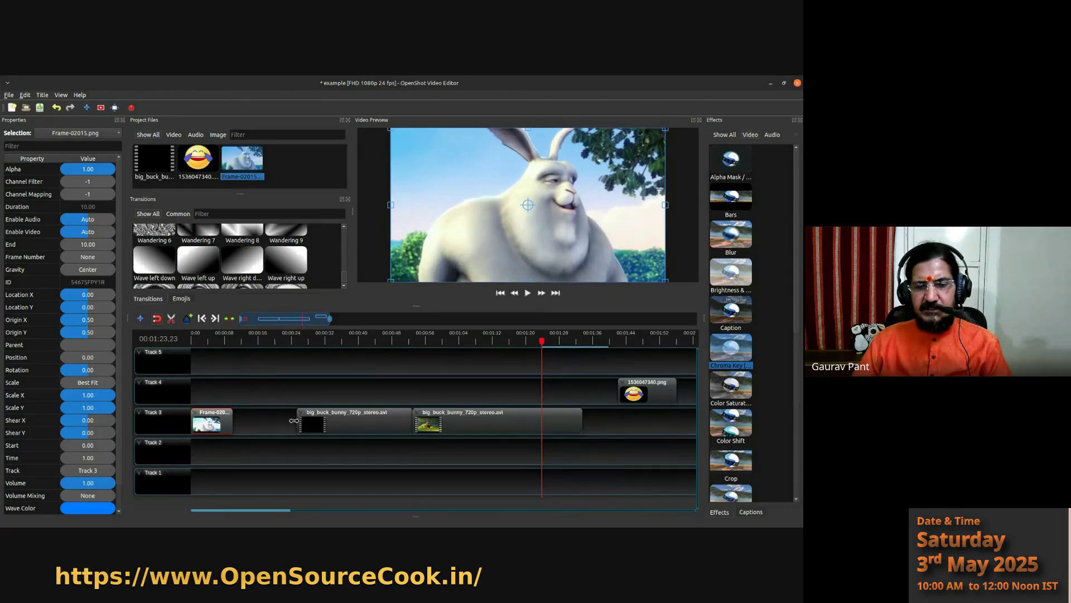
- Move both video pieces up against the frame image on Track 3, the second starting at 37.71 s, and preview the still frame
{"action": "left_click_drag", "start_coordinate": [402, 424], "coordinate": [337, 424]}
{"action": "left_click_drag", "start_coordinate": [440, 424], "coordinate": [377, 424]}
{"action": "left_click", "coordinate": [212, 341]}
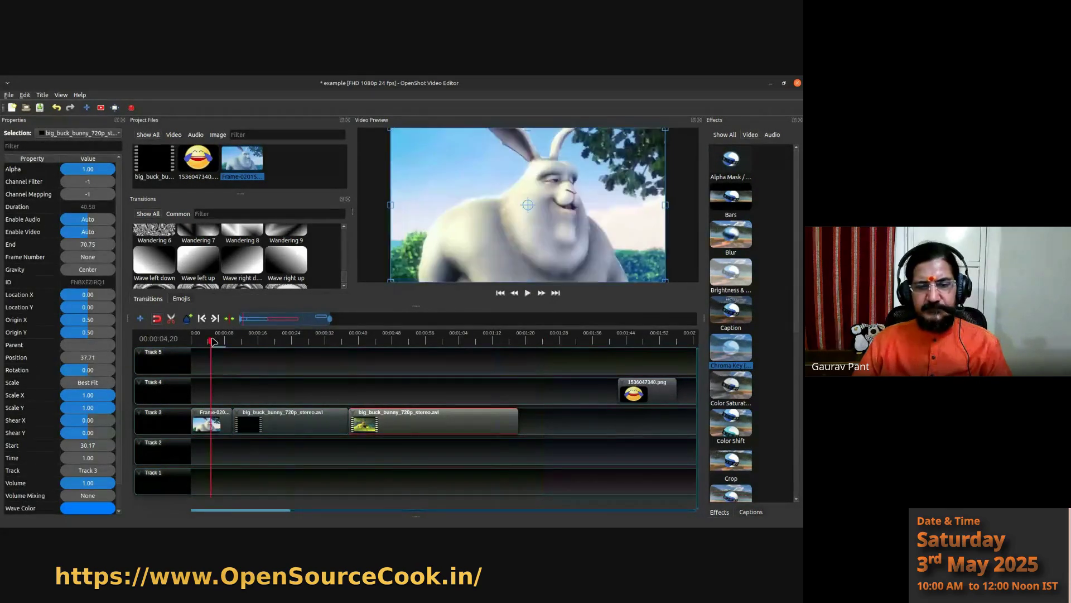
{"action": "mouse_move", "coordinate": [213, 341]}
{"action": "left_mouse_down"}
{"action": "mouse_move", "coordinate": [193, 341]}
{"action": "mouse_move", "coordinate": [226, 353]}
{"action": "mouse_move", "coordinate": [196, 352]}
{"action": "mouse_move", "coordinate": [206, 356]}
{"action": "left_mouse_up"}
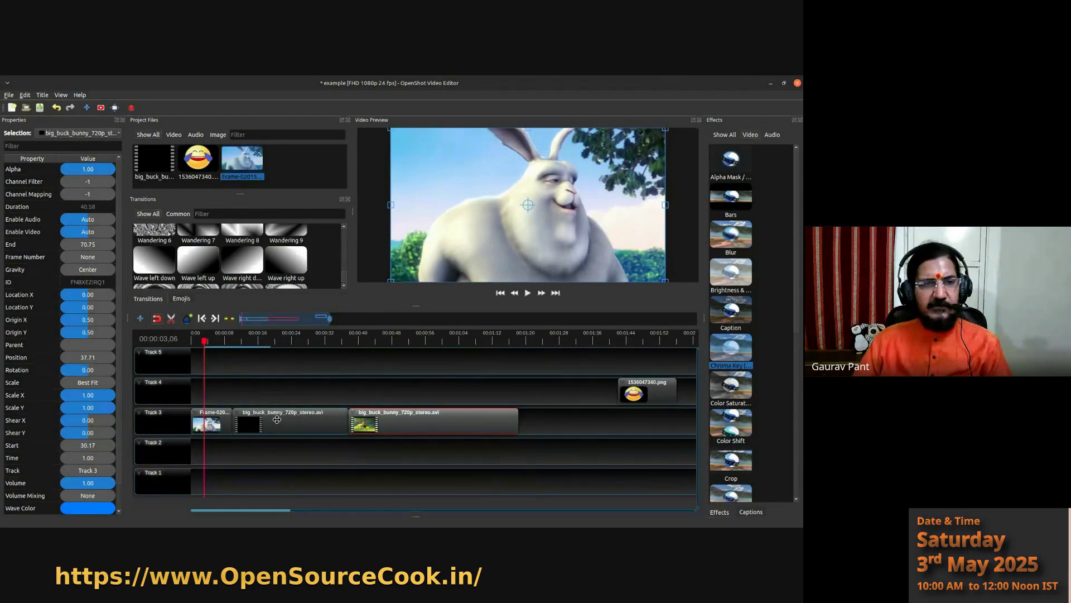
- Shift the second and then the first video piece slightly later on Track 3 to leave room after the frame image
{"action": "left_click", "coordinate": [222, 425]}
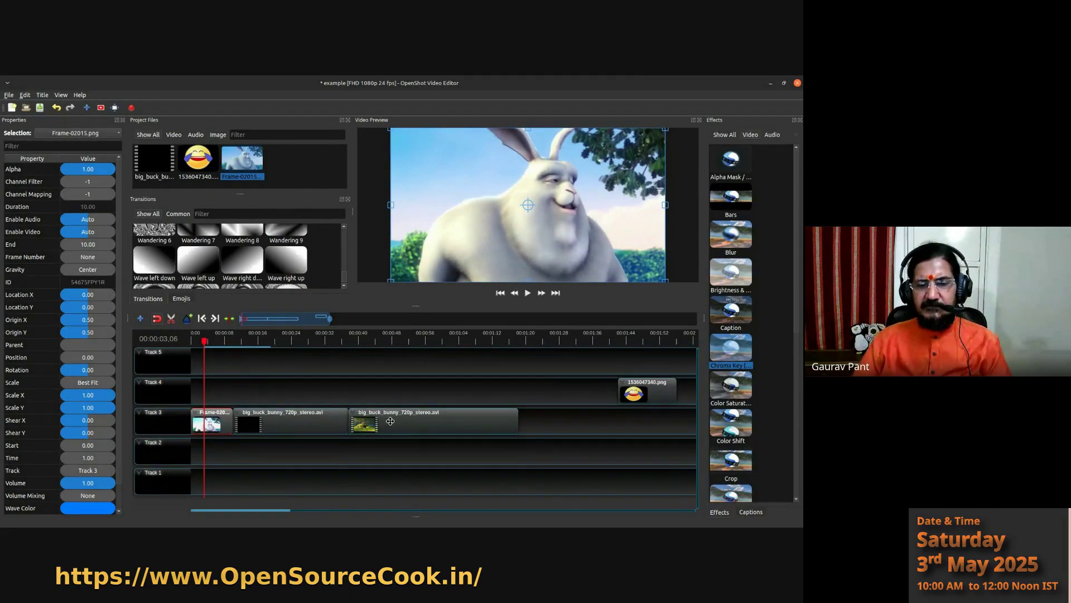
{"action": "left_click_drag", "start_coordinate": [389, 425], "coordinate": [411, 425]}
{"action": "left_click_drag", "start_coordinate": [267, 429], "coordinate": [289, 429]}
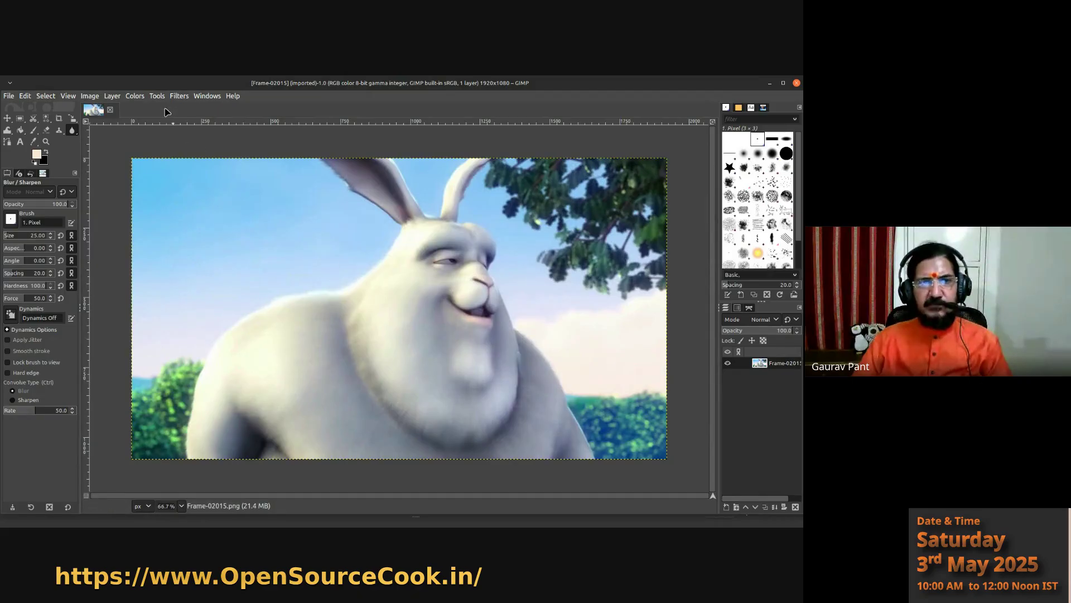
- In GIMP, apply the artistic Clothify filter to the Frame-02015 image
{"action": "left_click", "coordinate": [179, 96]}
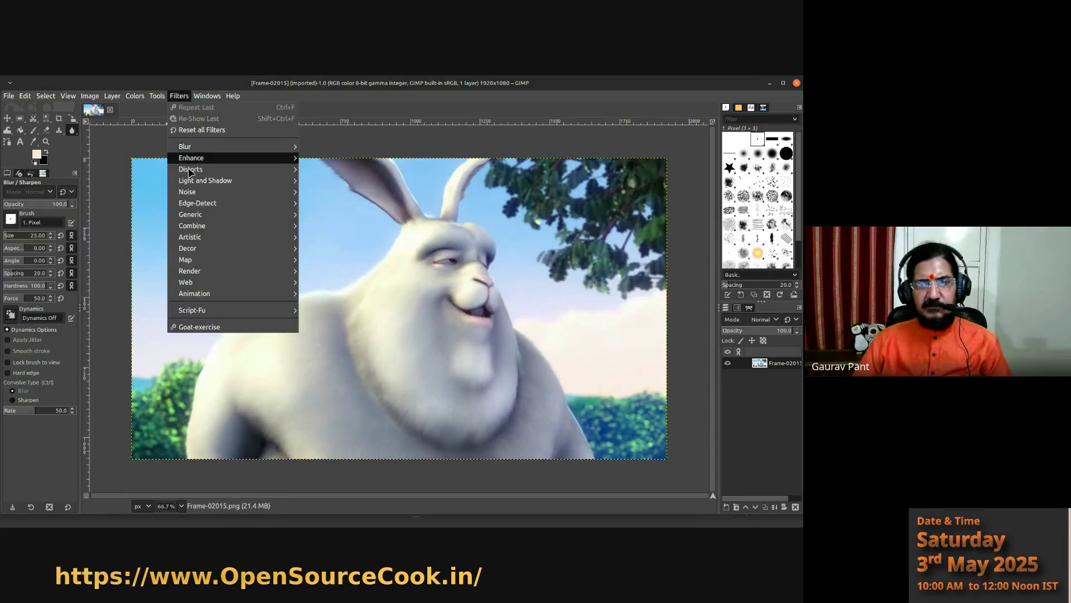
{"action": "mouse_move", "coordinate": [239, 254]}
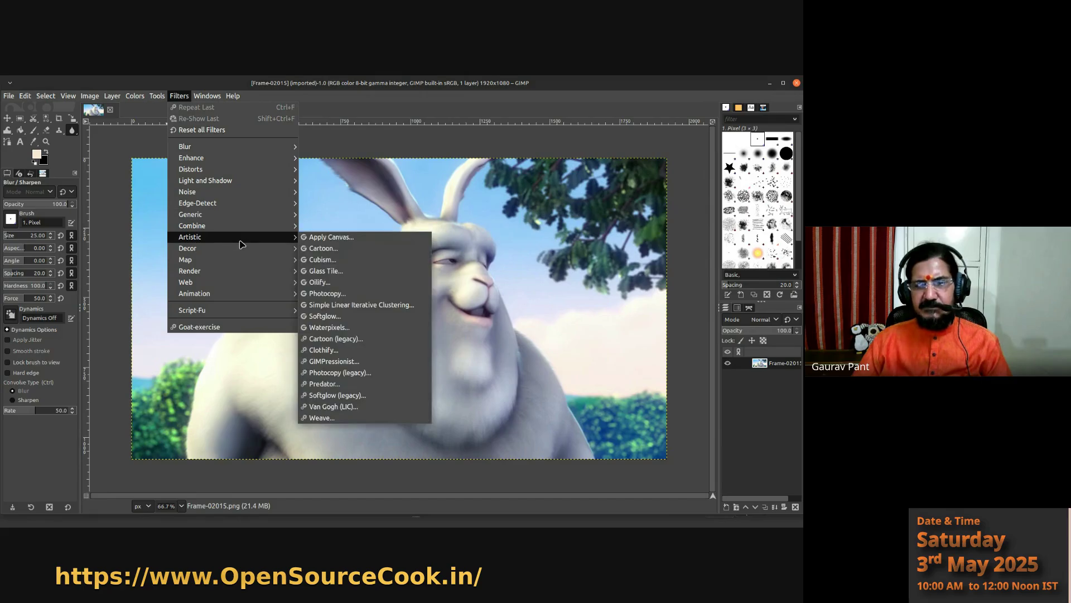
{"action": "left_click", "coordinate": [335, 350]}
{"action": "left_click", "coordinate": [459, 357]}
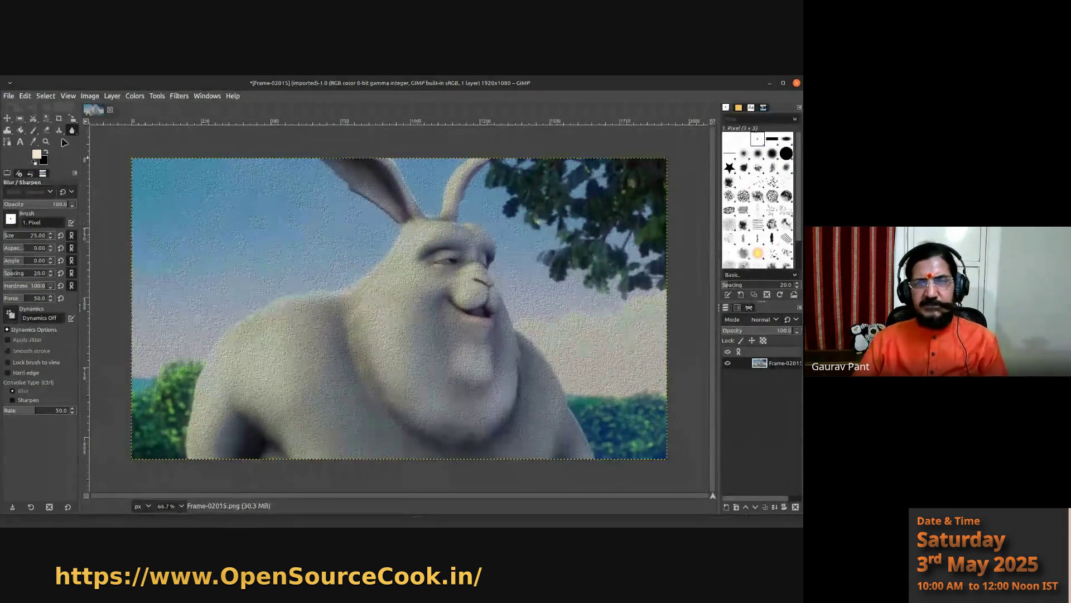
- Overwrite Frame-02015.png with the filtered image, return to OpenShot and preview the updated still frame on the timeline
{"action": "left_click", "coordinate": [9, 96]}
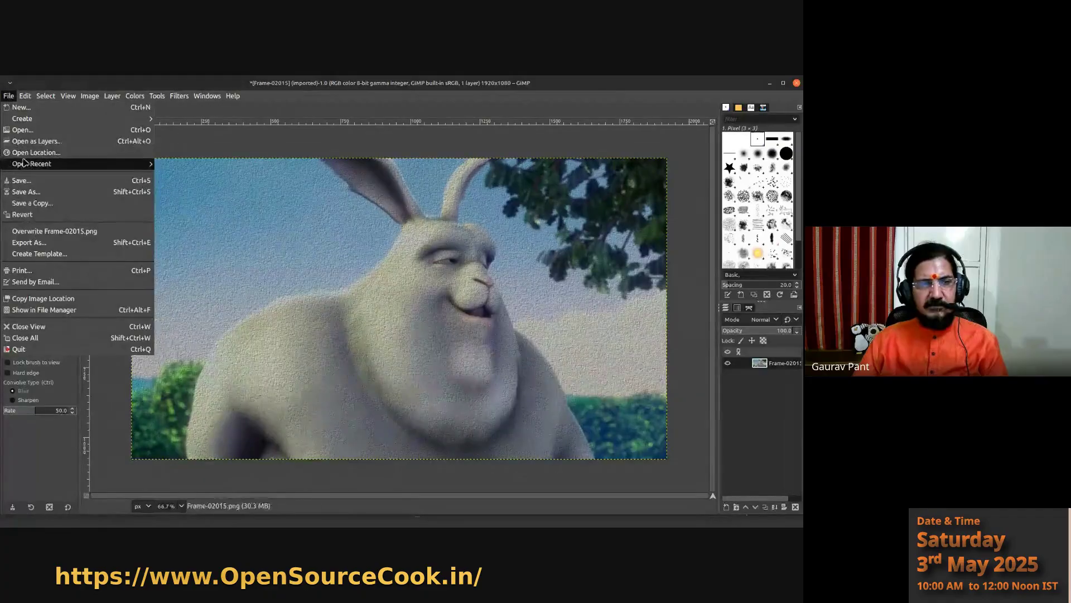
{"action": "left_click", "coordinate": [60, 234]}
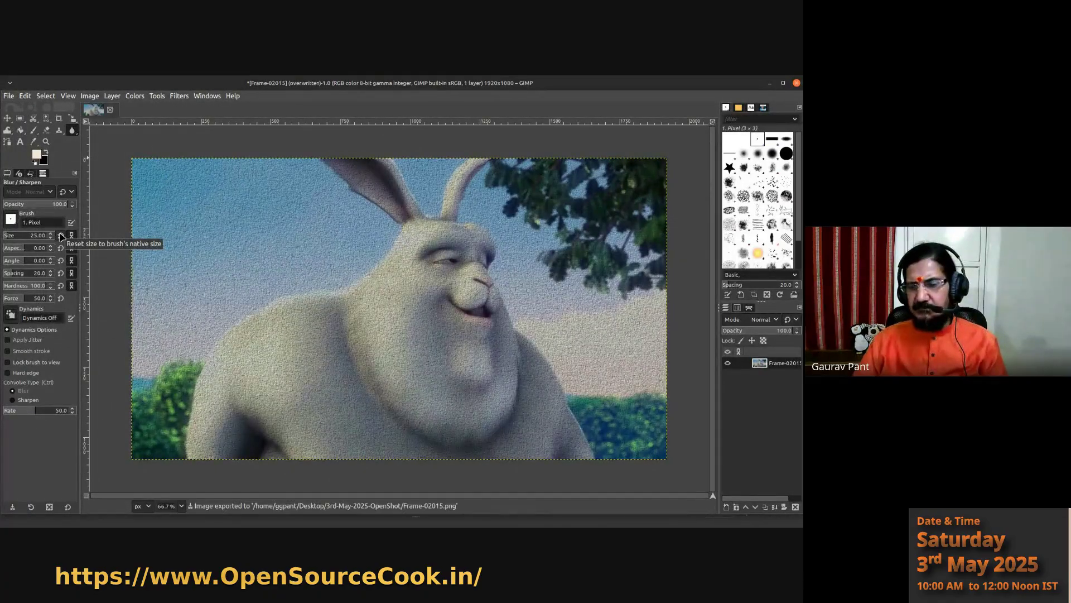
{"action": "left_click", "coordinate": [768, 86]}
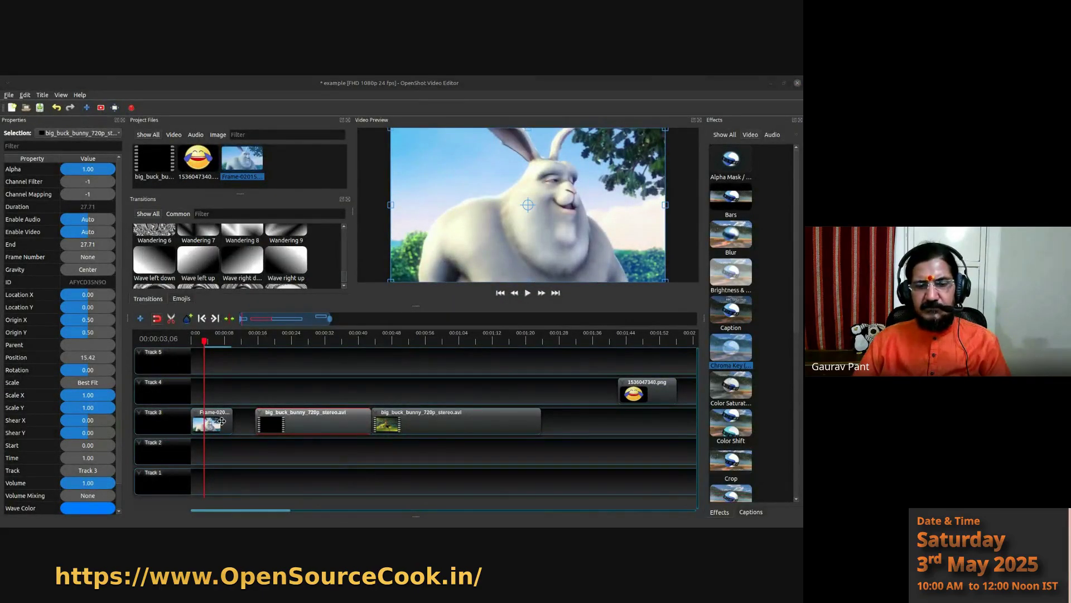
{"action": "left_click", "coordinate": [282, 344]}
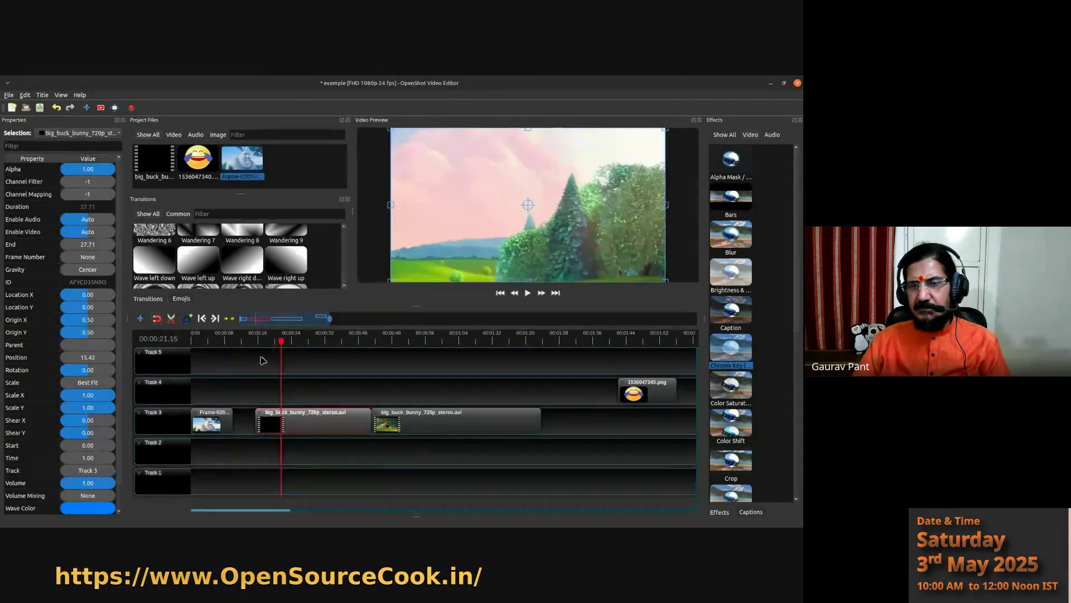
{"action": "left_click", "coordinate": [209, 342]}
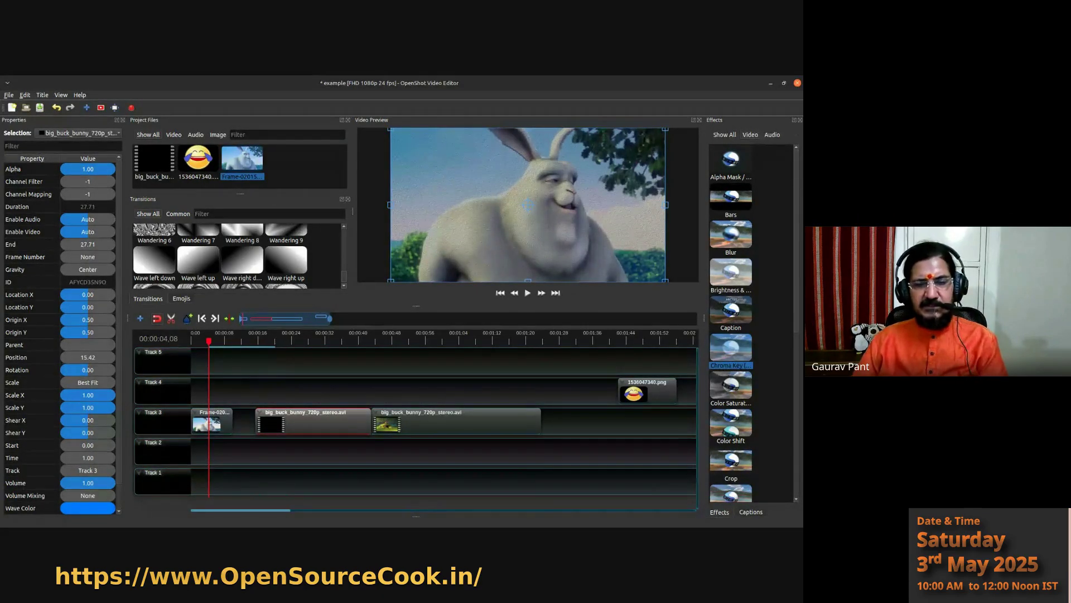
{"action": "left_click_drag", "start_coordinate": [209, 341], "coordinate": [208, 339]}
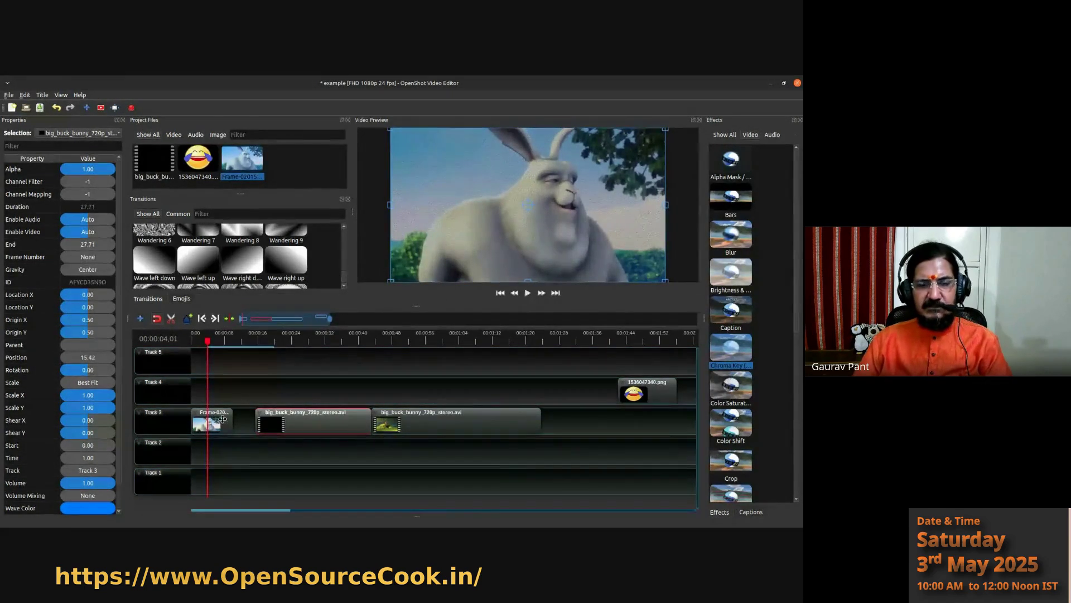
- Shorten the Frame-02015.png clip on Track 3 by setting its end to 5 seconds
{"action": "left_click_drag", "start_coordinate": [234, 420], "coordinate": [222, 418]}
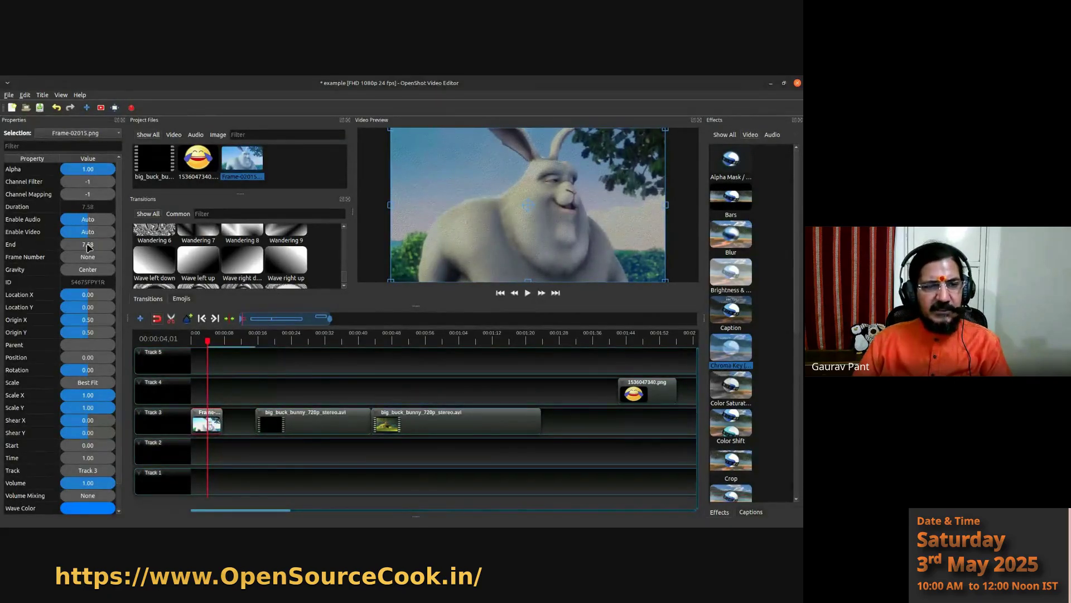
{"action": "type", "text": "5"}
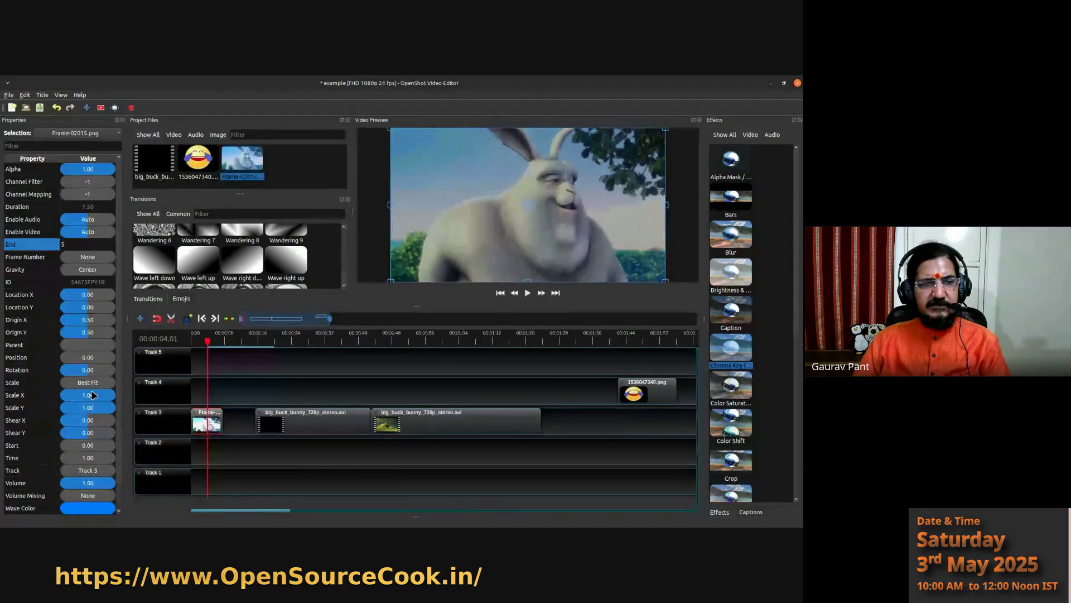
{"action": "key", "text": "Return"}
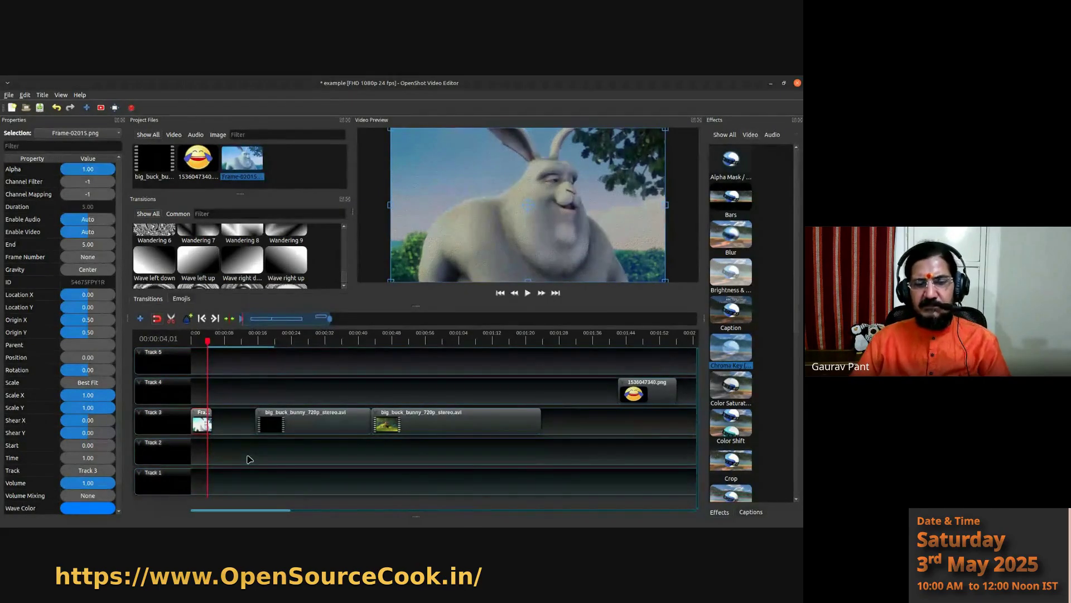
- Delete both big_buck_bunny video pieces from Track 3 and save the project
{"action": "left_click_drag", "start_coordinate": [245, 419], "coordinate": [575, 447]}
{"action": "key", "text": "Delete"}
{"action": "key", "text": "ctrl+s"}
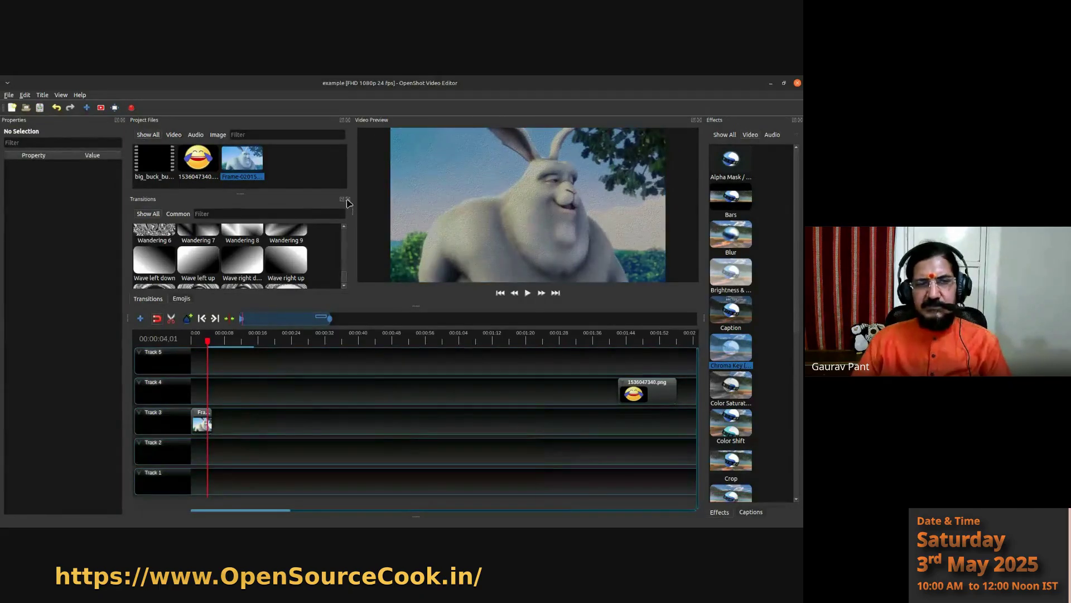
- Place the full big_buck_bunny_720p_stereo.avi on Track 3 at 5.00 s, directly after the frame image, and enlarge the project files area
{"action": "left_click_drag", "start_coordinate": [150, 167], "coordinate": [221, 393]}
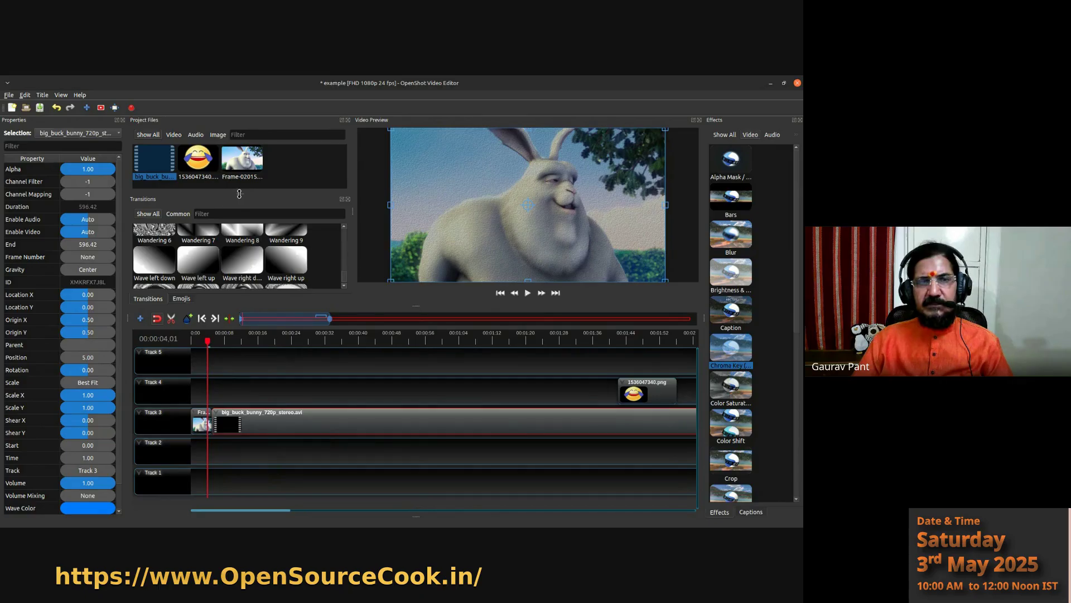
{"action": "left_click_drag", "start_coordinate": [240, 197], "coordinate": [239, 213]}
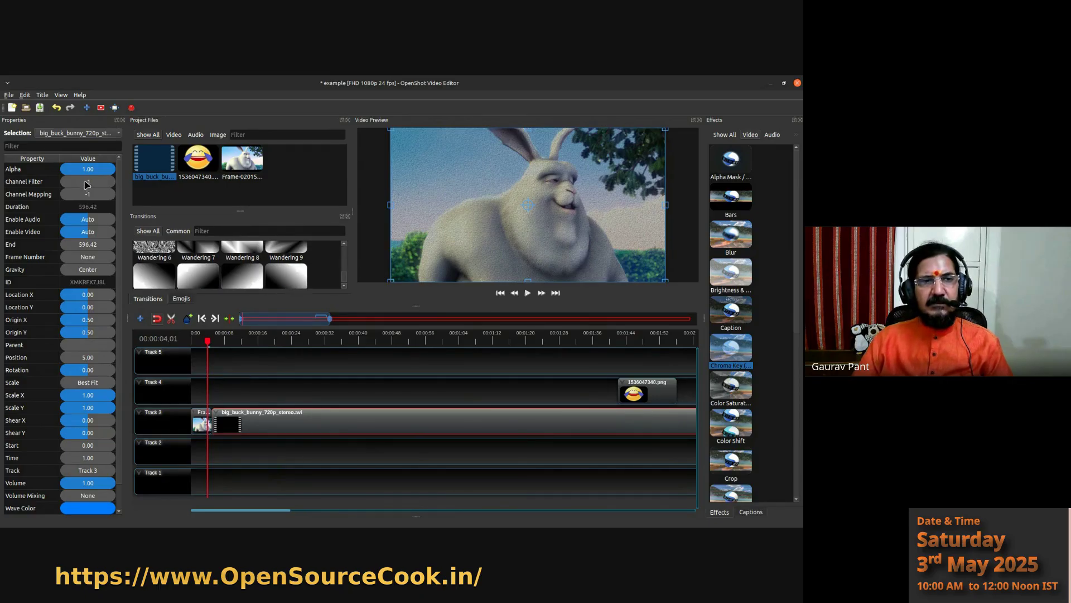
- Start a new title and examine the available title templates, previewing Film rating 1 and Film rating 4
{"action": "left_click", "coordinate": [42, 95]}
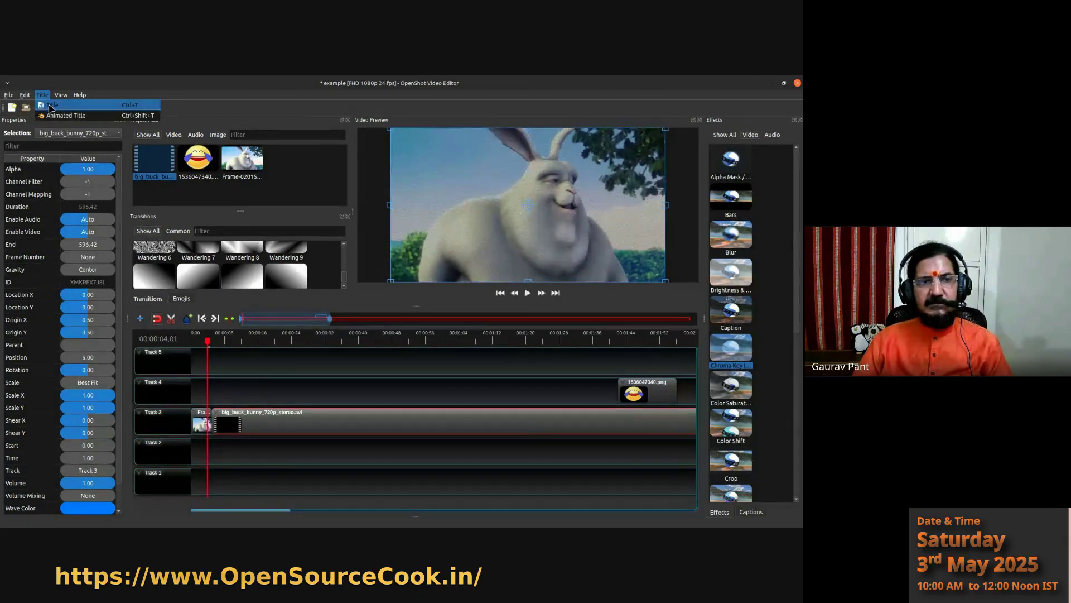
{"action": "left_click", "coordinate": [50, 106]}
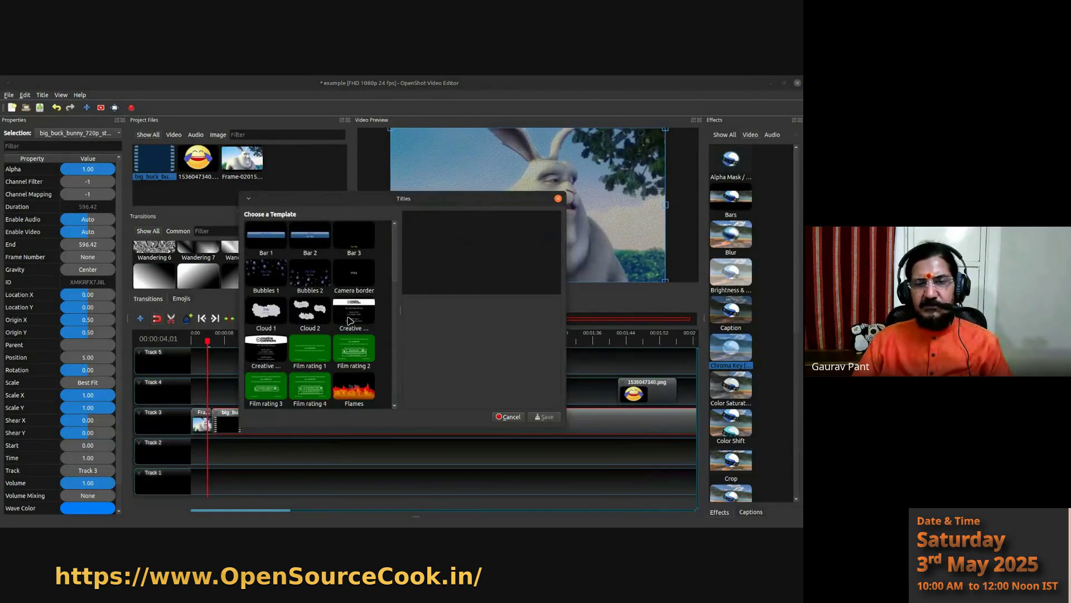
{"action": "scroll", "coordinate": [350, 321], "scroll_direction": "down", "scroll_amount": 10}
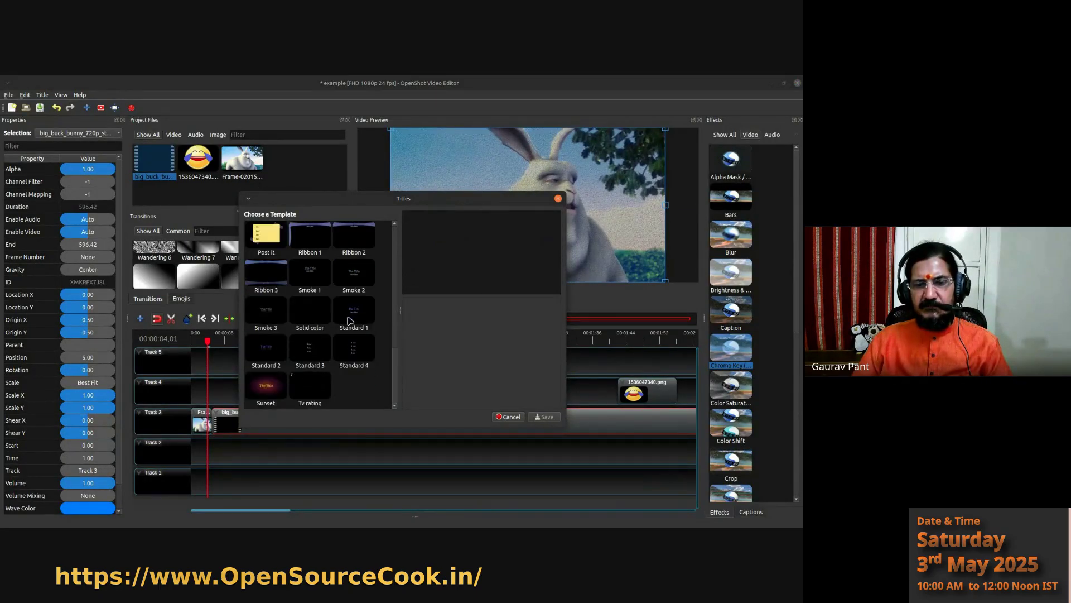
{"action": "scroll", "coordinate": [349, 322], "scroll_direction": "up", "scroll_amount": 6}
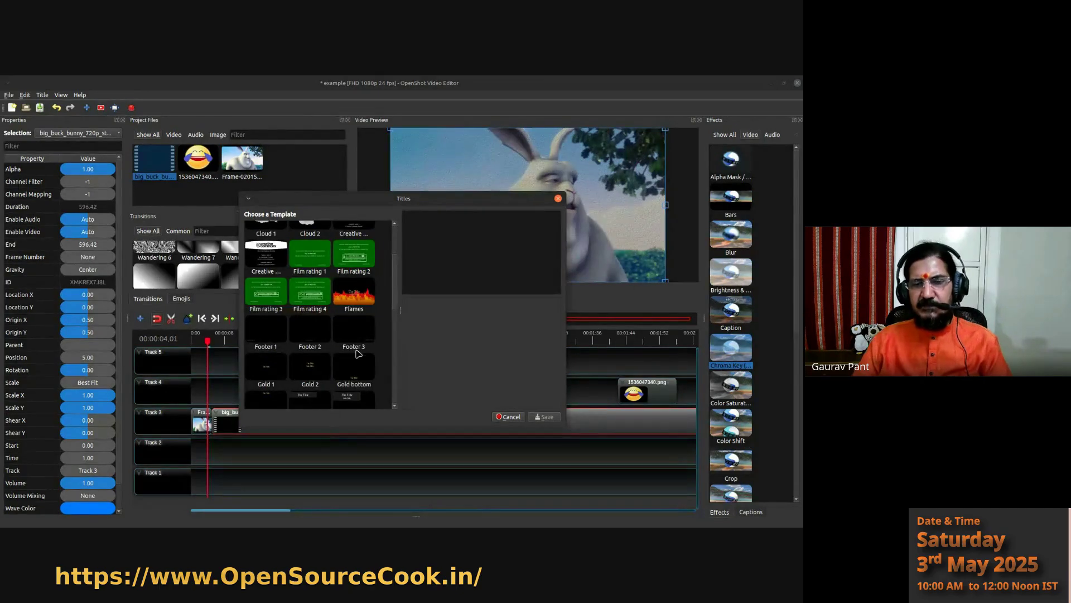
{"action": "scroll", "coordinate": [357, 353], "scroll_direction": "down", "scroll_amount": 2}
{"action": "scroll", "coordinate": [357, 354], "scroll_direction": "up", "scroll_amount": 3}
{"action": "scroll", "coordinate": [355, 356], "scroll_direction": "down", "scroll_amount": 2}
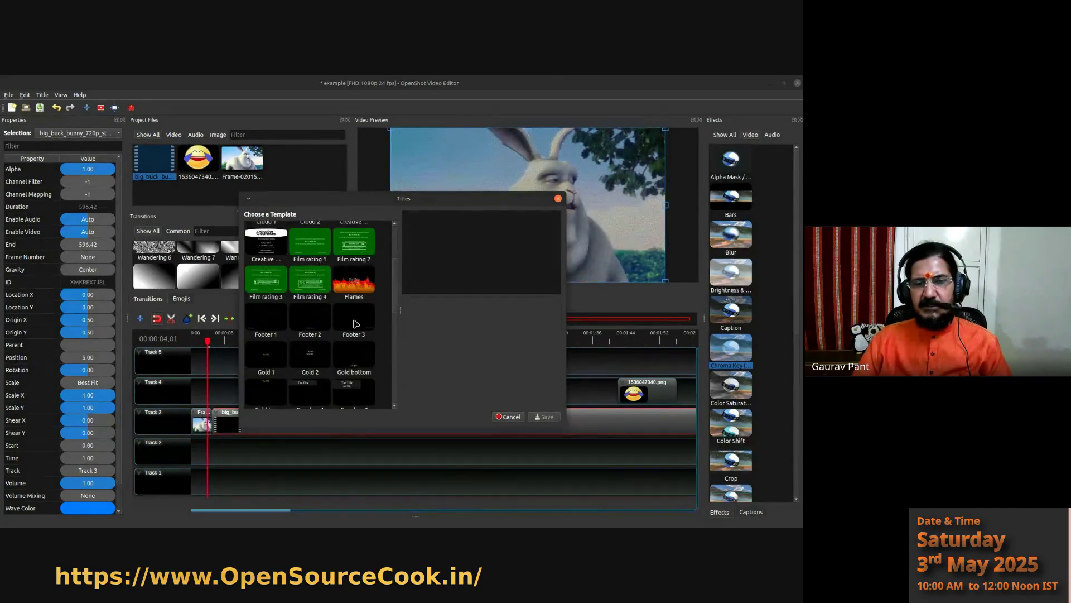
{"action": "left_click", "coordinate": [310, 246]}
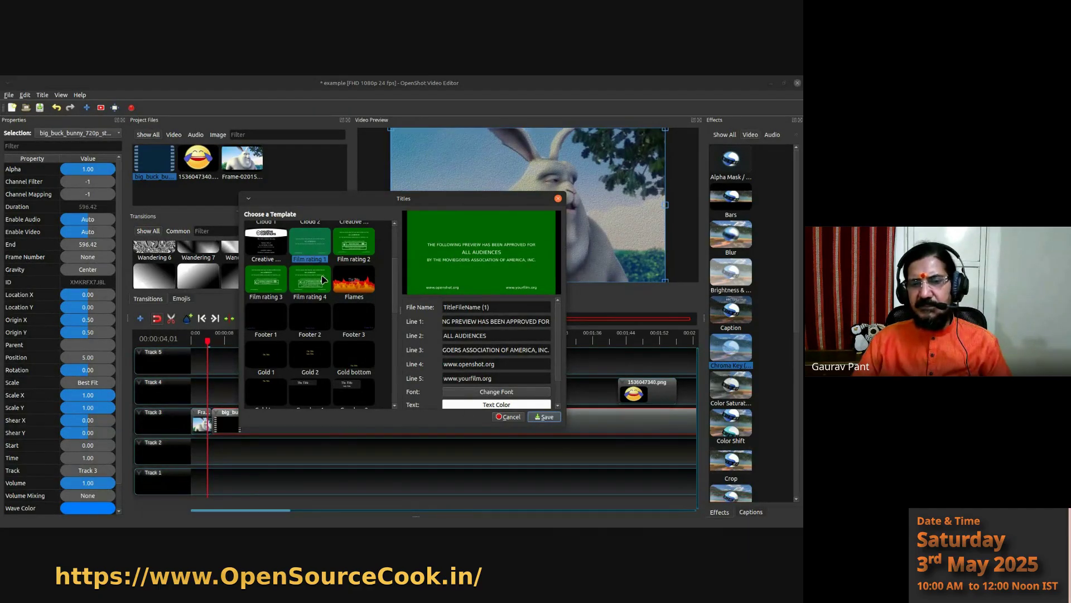
{"action": "left_click", "coordinate": [311, 289]}
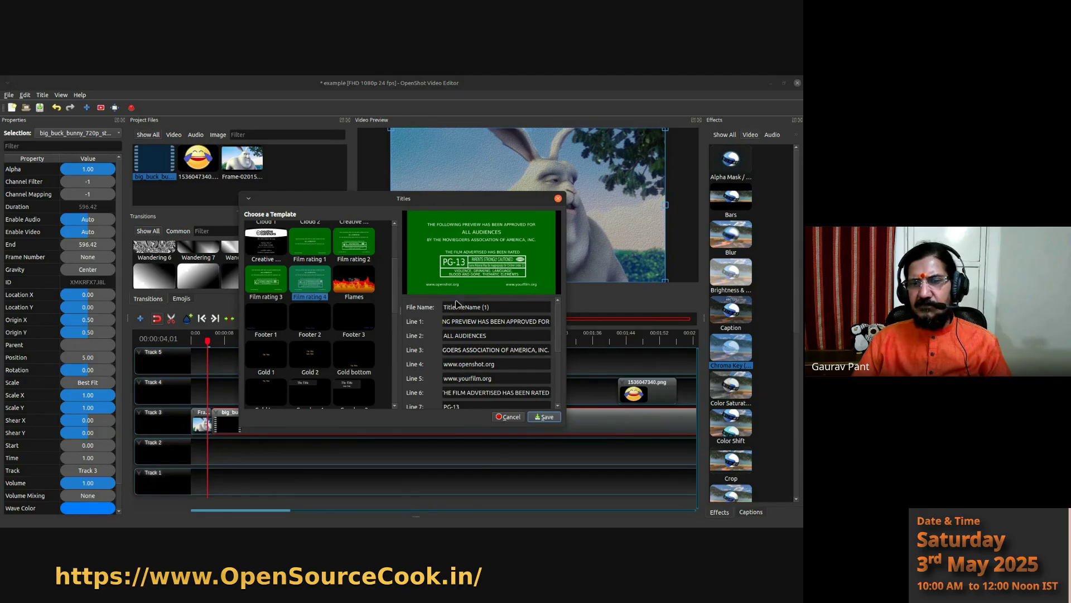
{"action": "scroll", "coordinate": [319, 371], "scroll_direction": "down", "scroll_amount": 5}
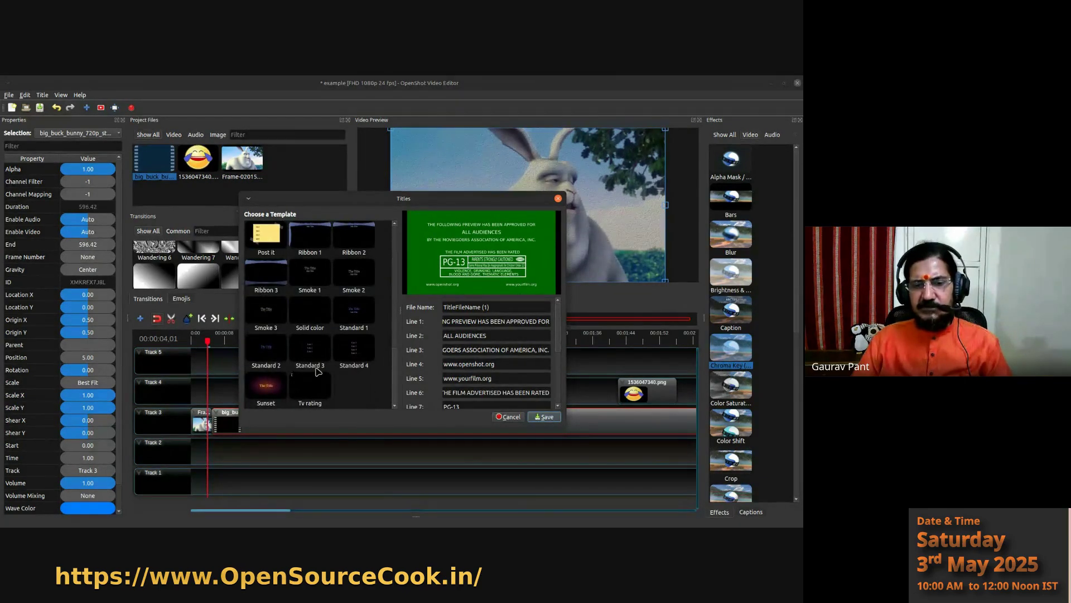
- Choose the Sunset title template and set the title's file name to "Main Movie Title"
{"action": "scroll", "coordinate": [318, 361], "scroll_direction": "down", "scroll_amount": 3}
{"action": "scroll", "coordinate": [335, 352], "scroll_direction": "up", "scroll_amount": 3}
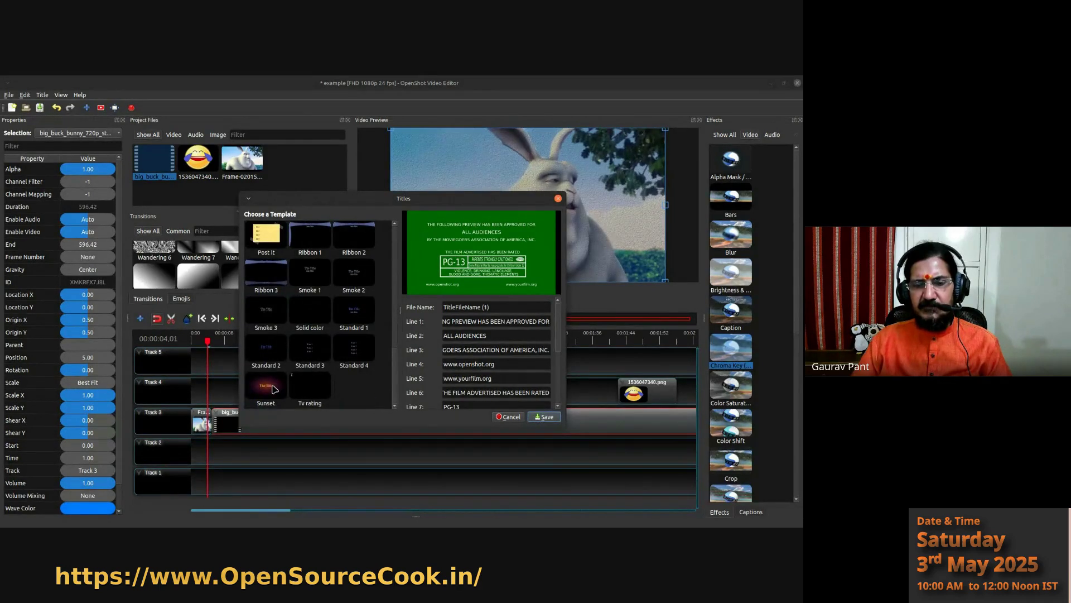
{"action": "left_click", "coordinate": [274, 389]}
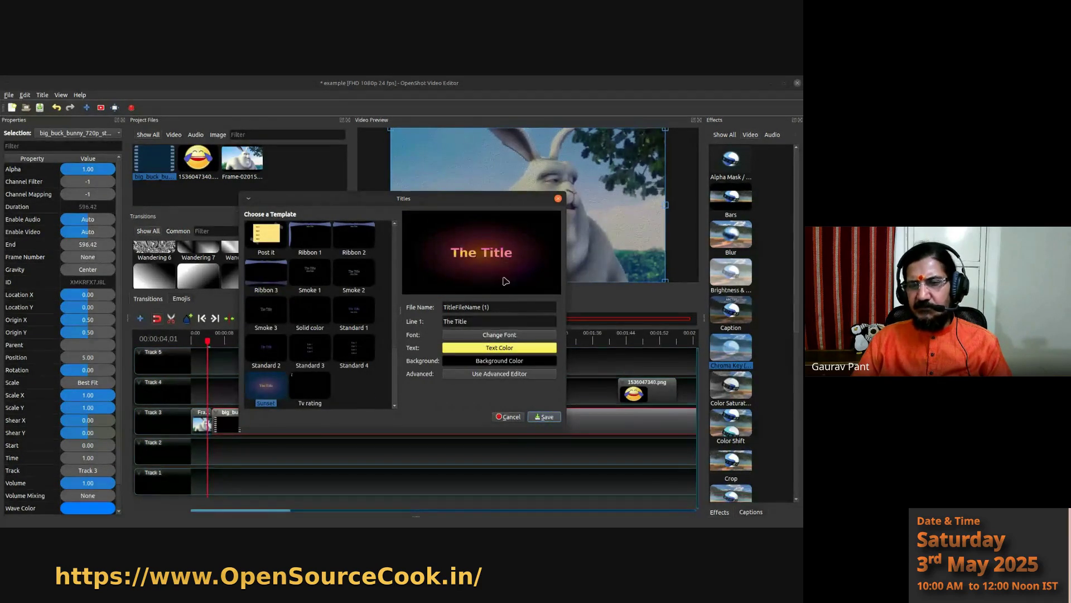
{"action": "left_click_drag", "start_coordinate": [397, 198], "coordinate": [346, 195]}
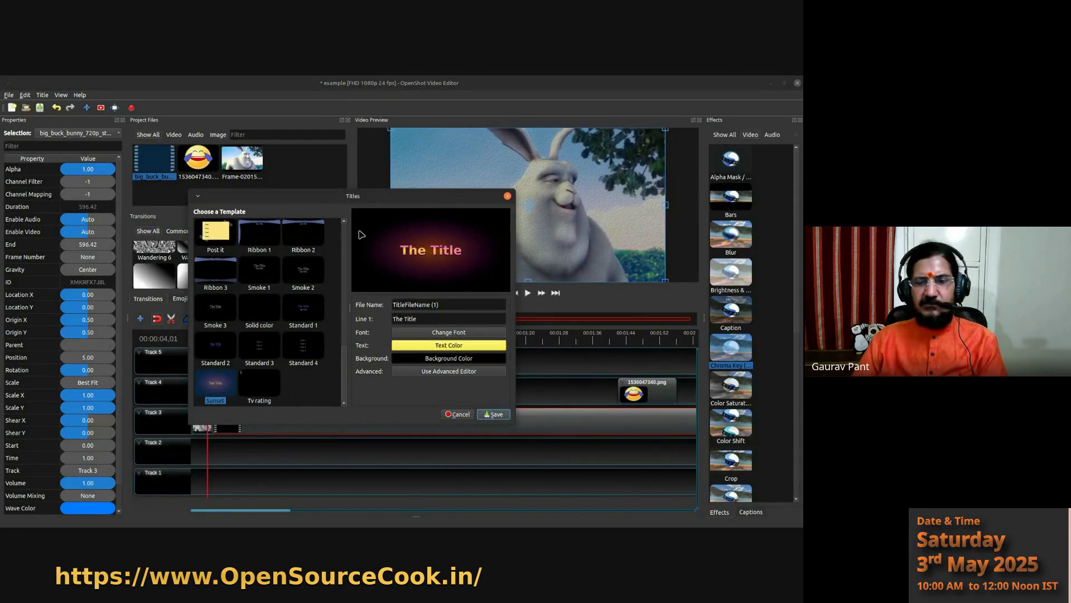
{"action": "triple_click", "coordinate": [455, 304]}
{"action": "type", "text": "Main Movie Title"}
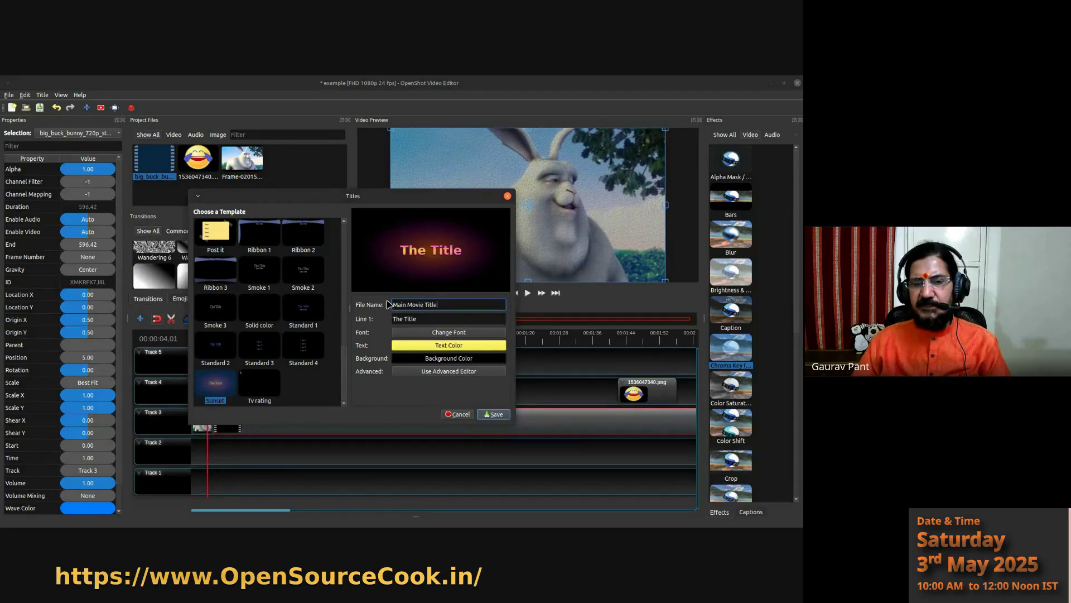
- Replace the title's first line of text with "The Big Buck Bunny"
{"action": "triple_click", "coordinate": [437, 319]}
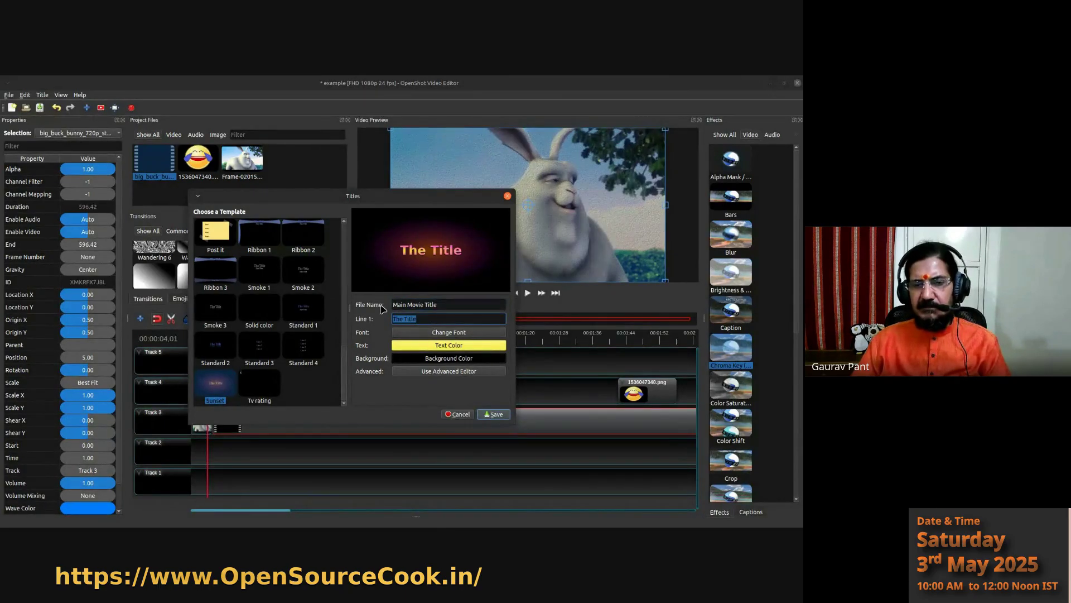
{"action": "type", "text": "The"}
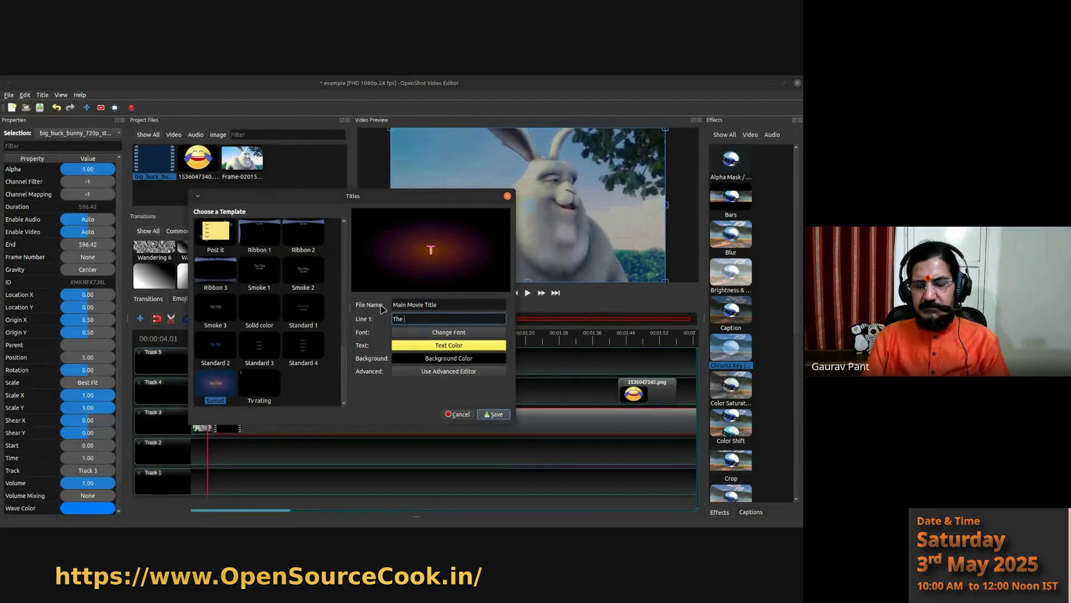
{"action": "type", "text": " Big Buck"}
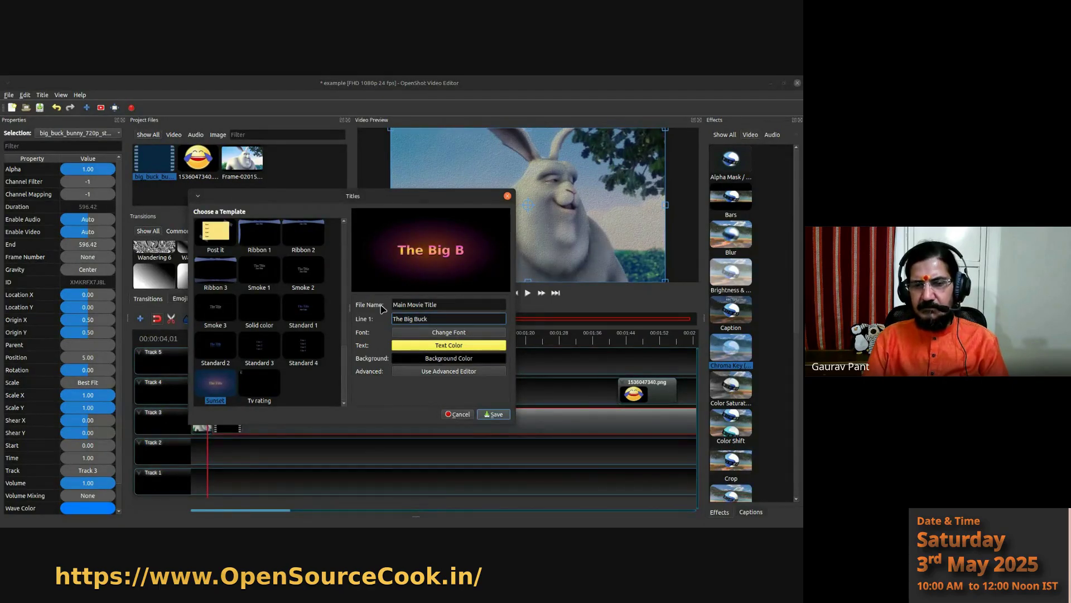
{"action": "type", "text": " Bunny"}
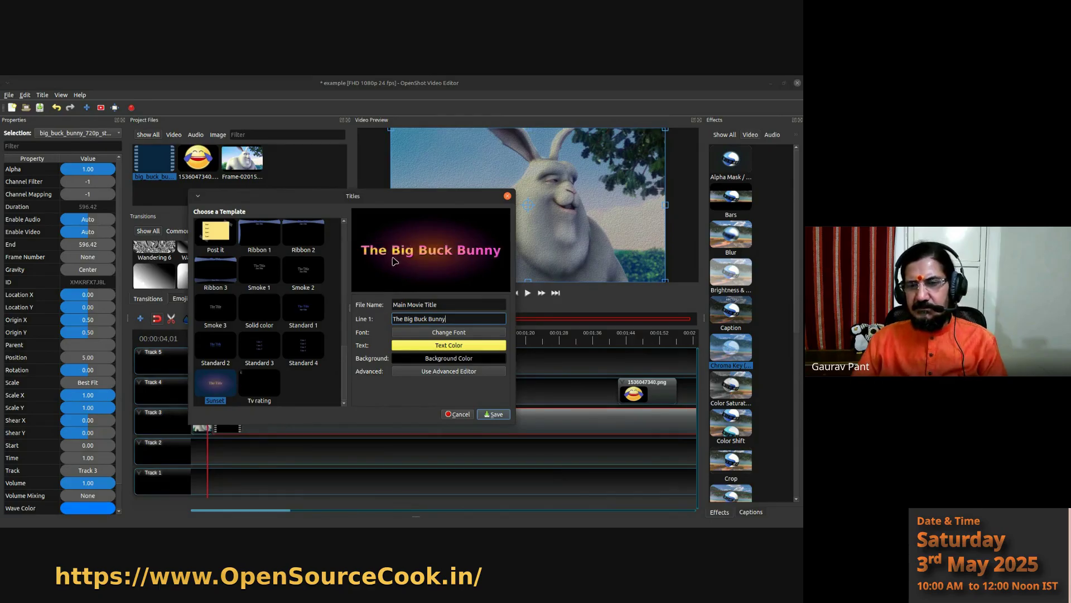
- Set the title's font size to 26
{"action": "left_click", "coordinate": [450, 332]}
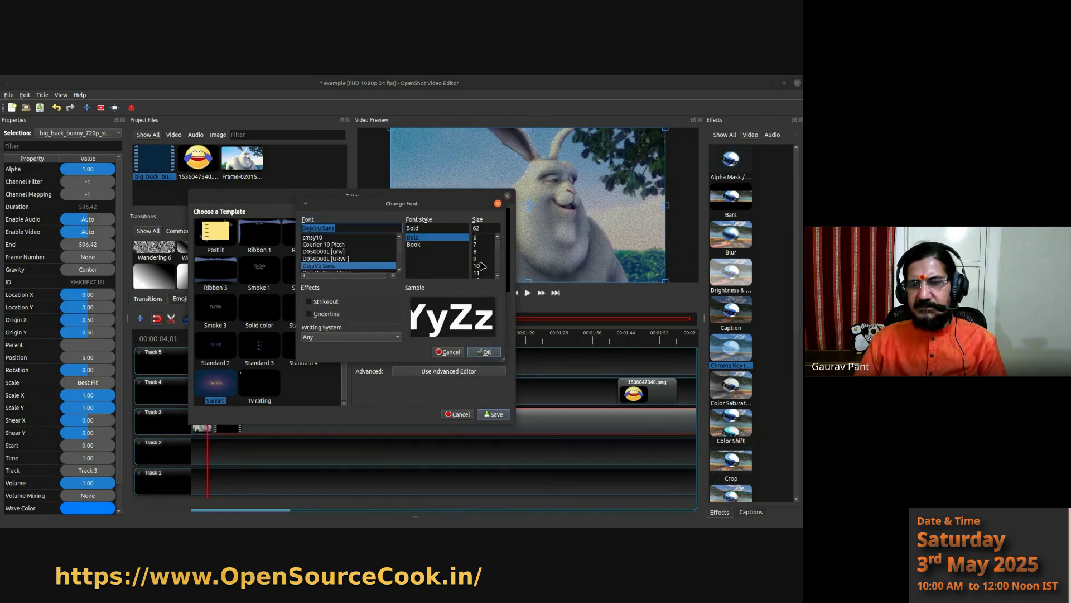
{"action": "left_click", "coordinate": [480, 258]}
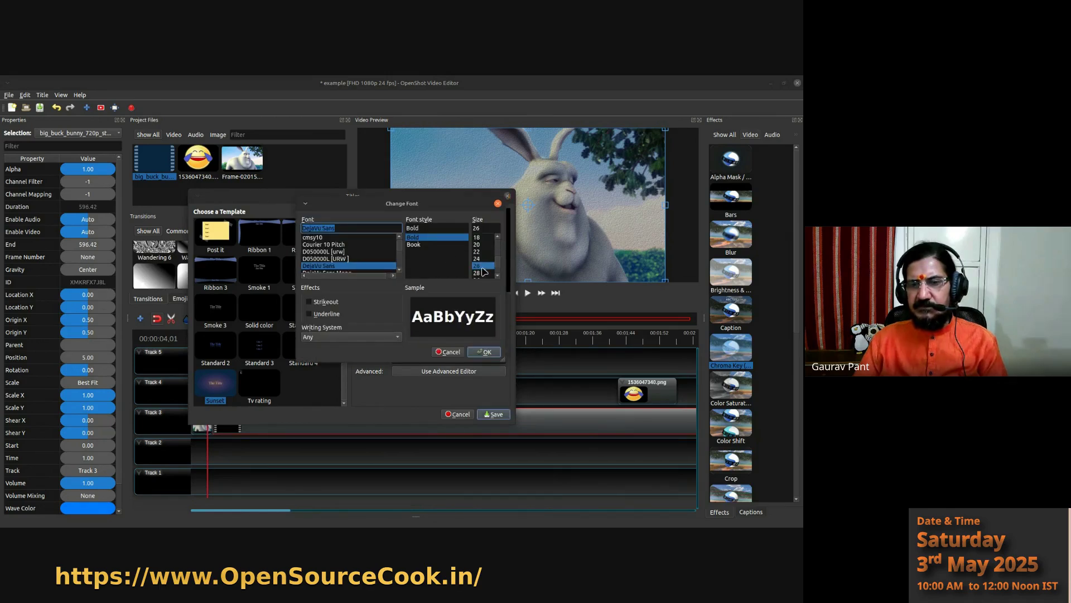
{"action": "left_click", "coordinate": [484, 352]}
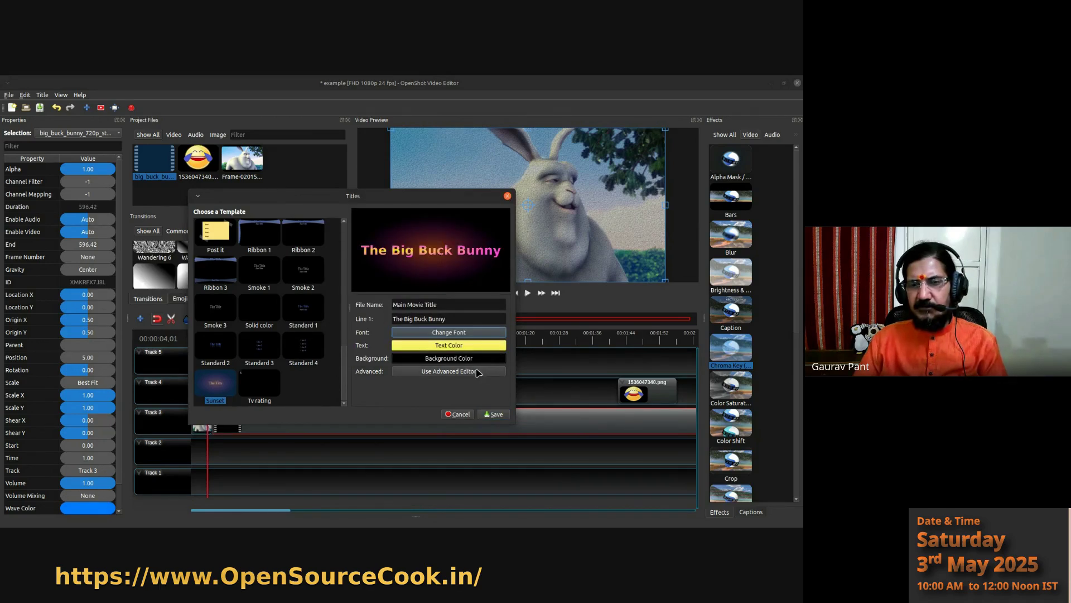
- Set the title's font size to 36 and save the title to the project
{"action": "left_click", "coordinate": [458, 333]}
{"action": "scroll", "coordinate": [485, 257], "scroll_direction": "down", "scroll_amount": 2}
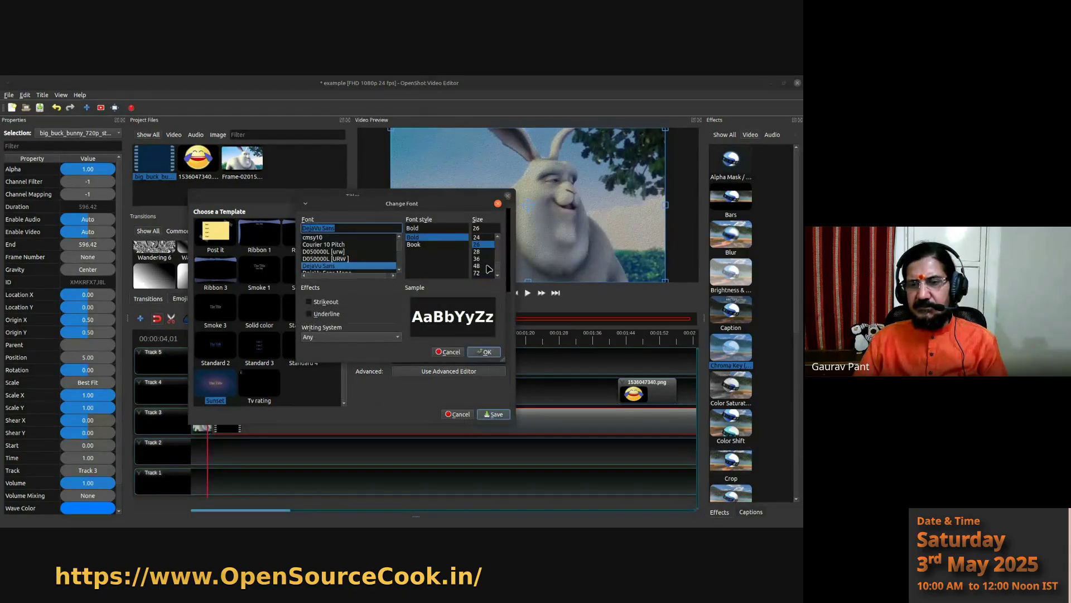
{"action": "left_click", "coordinate": [484, 258]}
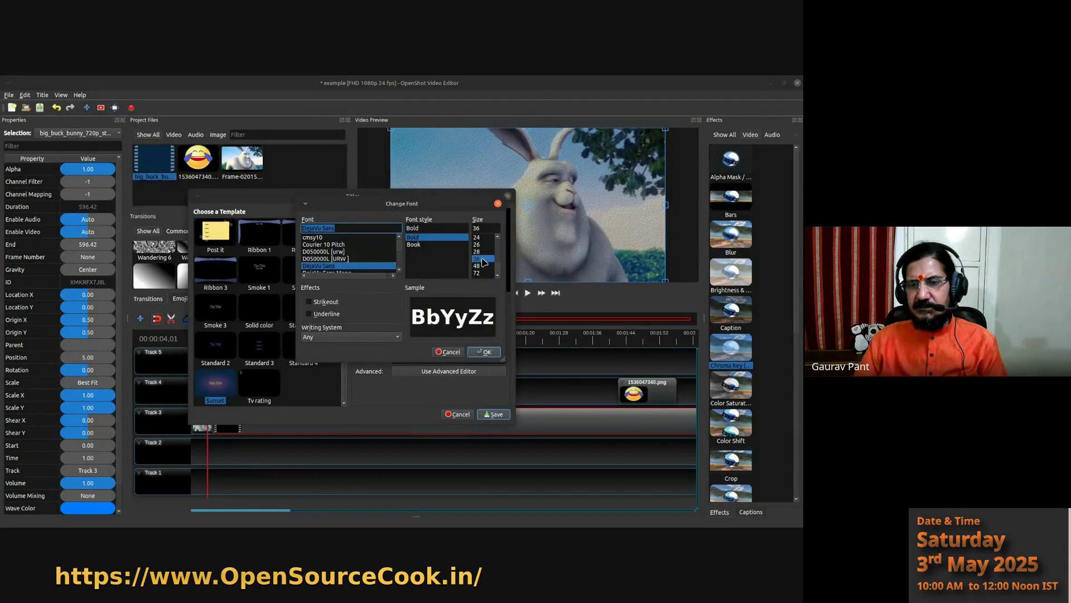
{"action": "left_click", "coordinate": [486, 352]}
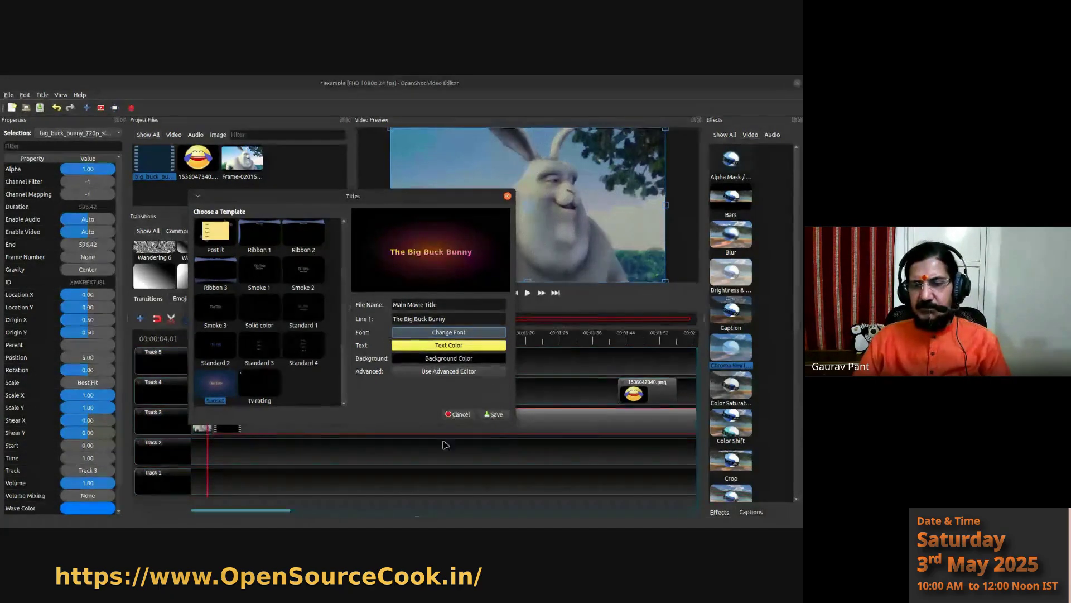
{"action": "left_click", "coordinate": [496, 414]}
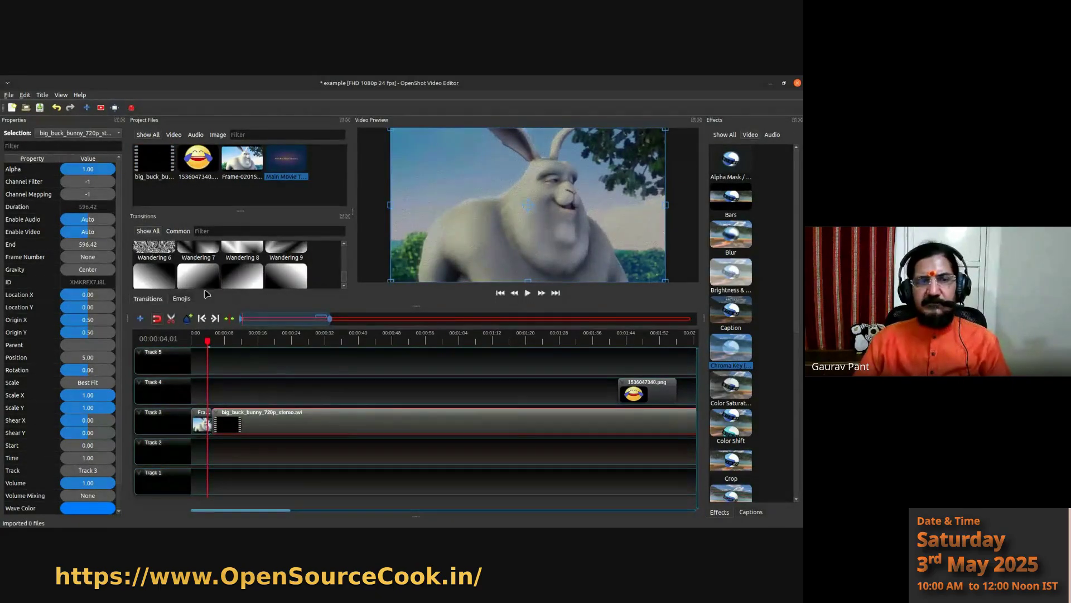
- Place the Main Movie Title file at the start of Track 4 and move the playhead to about one second
{"action": "left_click", "coordinate": [290, 173]}
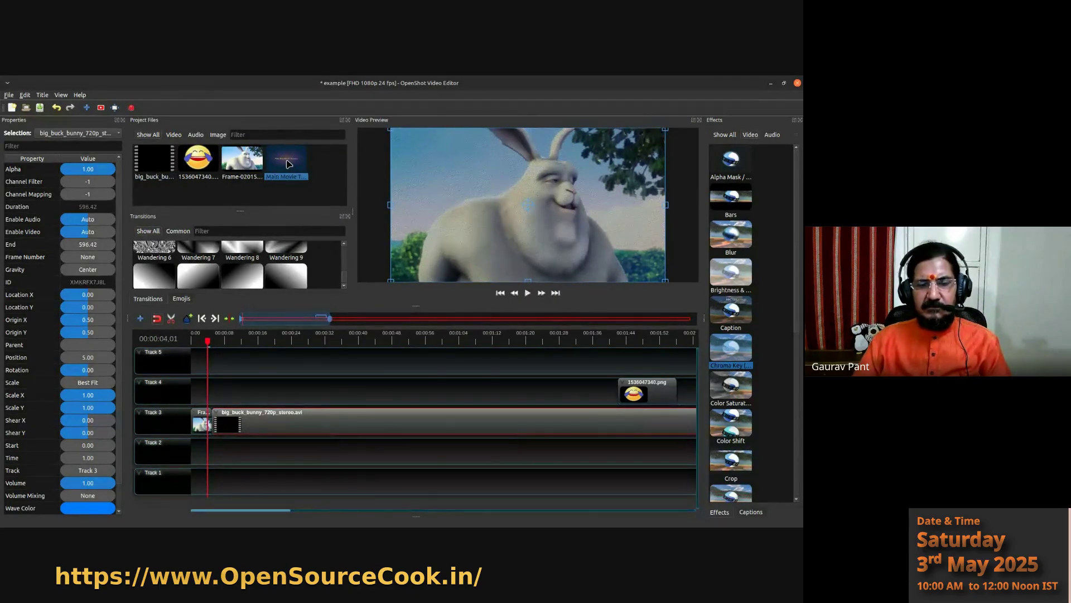
{"action": "left_click_drag", "start_coordinate": [288, 166], "coordinate": [211, 393]}
{"action": "left_click", "coordinate": [196, 342]}
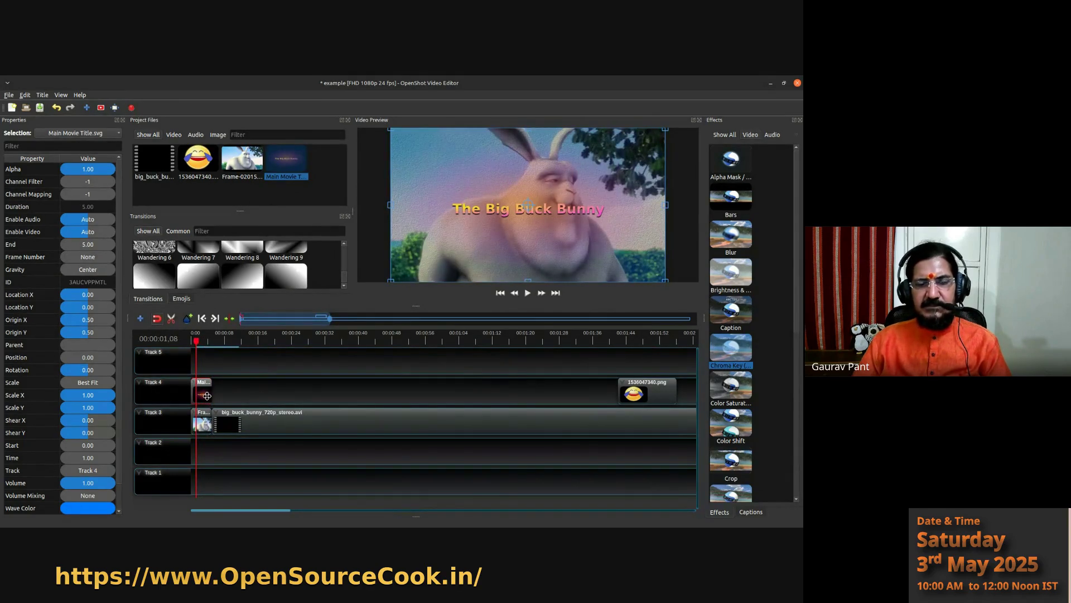
- Move the title clip down to Track 2 beneath the frame image, and return it to the start of Track 4
{"action": "left_click", "coordinate": [207, 395]}
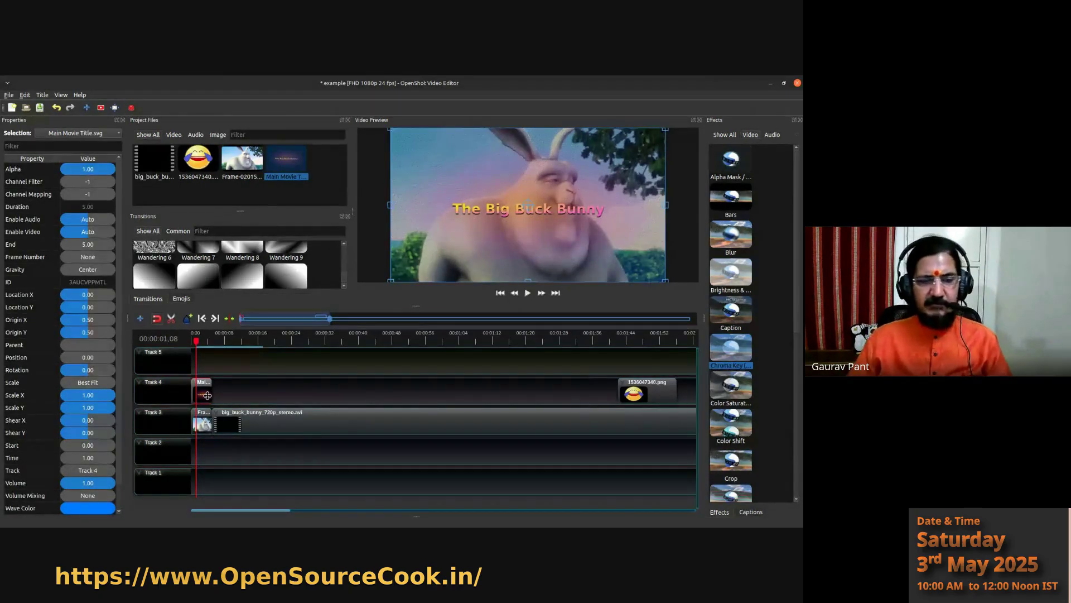
{"action": "left_click_drag", "start_coordinate": [207, 396], "coordinate": [207, 445]}
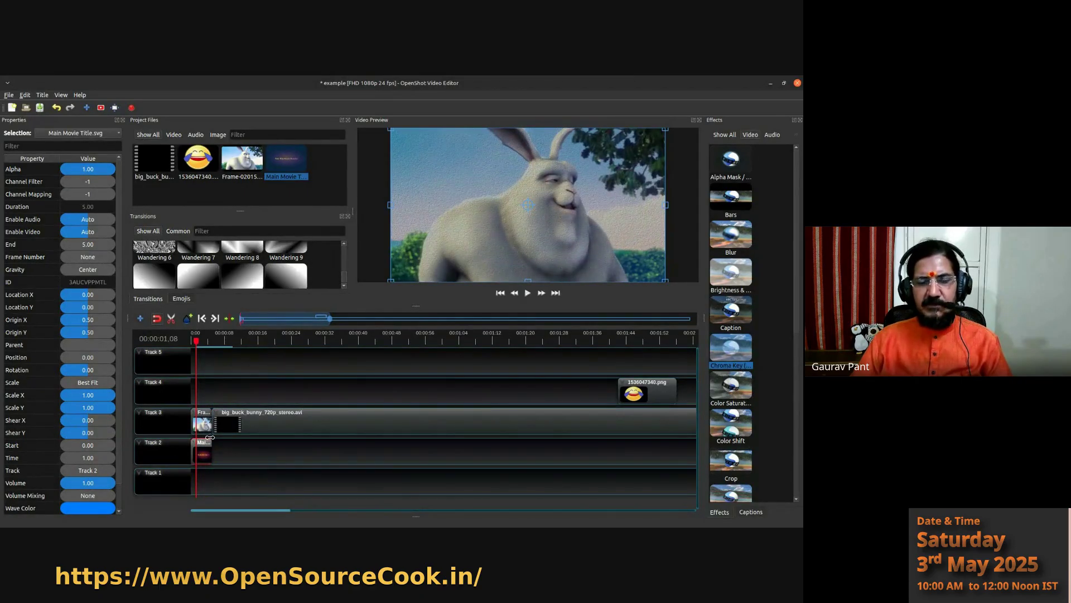
{"action": "left_click", "coordinate": [206, 425]}
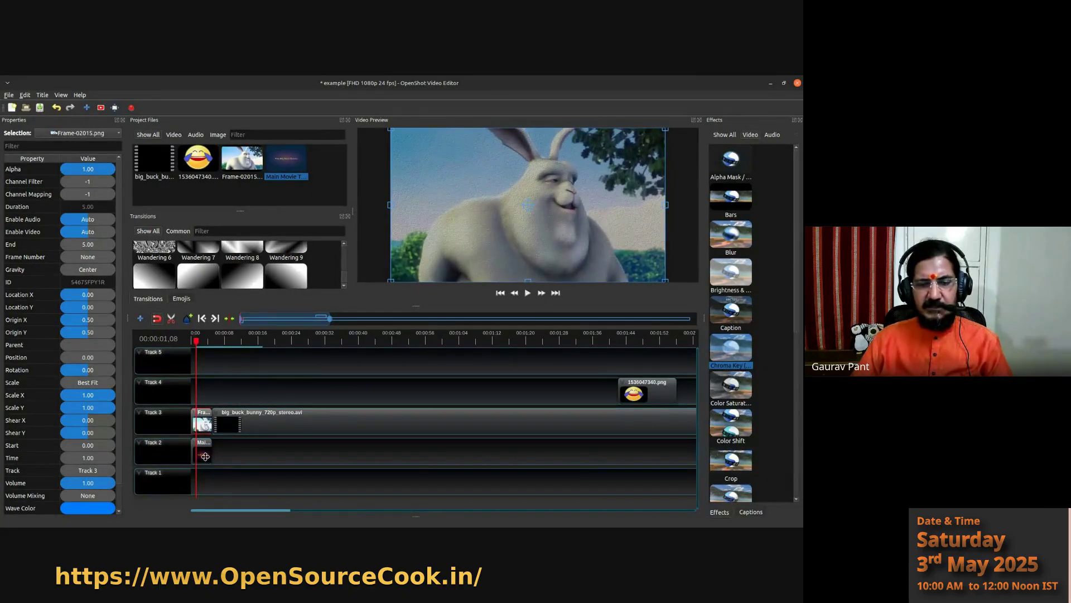
{"action": "left_click_drag", "start_coordinate": [205, 457], "coordinate": [205, 395]}
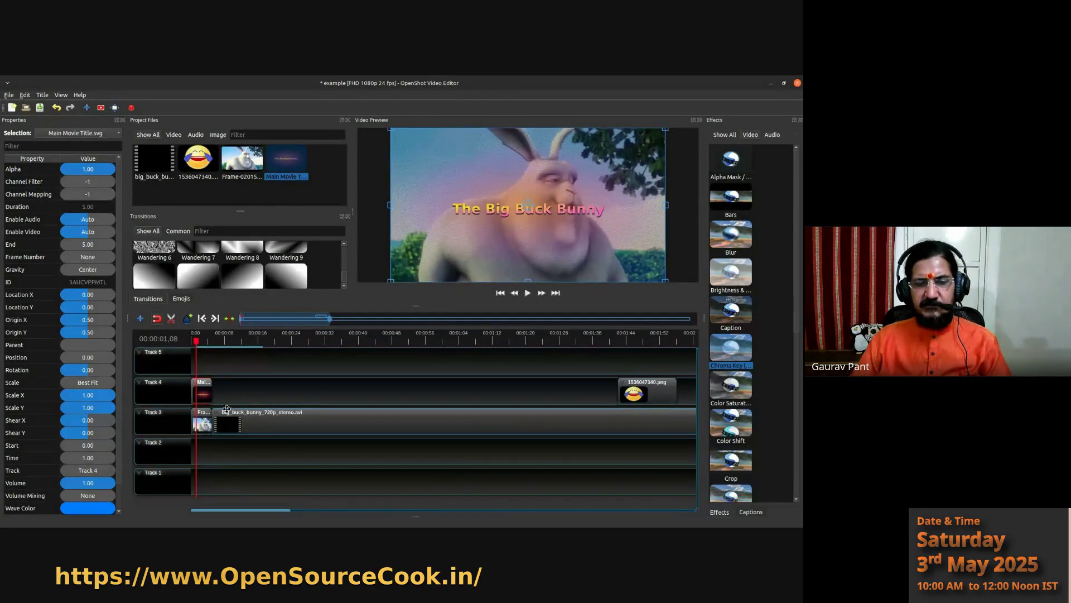
- Reposition the title near the frame's lower-right corner, at about location X 0.20 and Y 0.39, and preview the opening from the timeline start
{"action": "left_click_drag", "start_coordinate": [194, 340], "coordinate": [187, 339]}
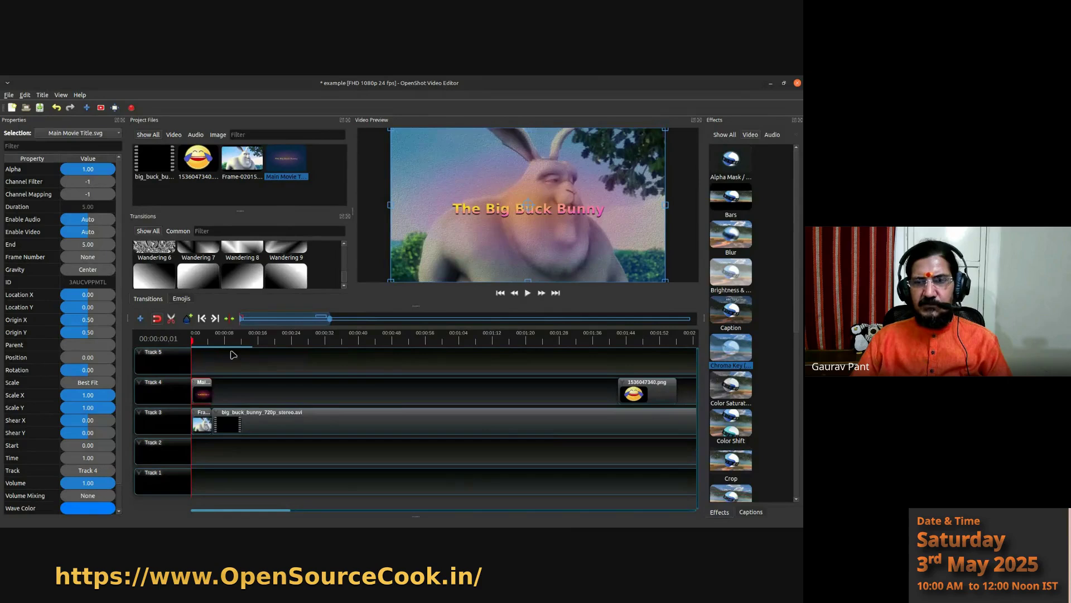
{"action": "left_click_drag", "start_coordinate": [505, 213], "coordinate": [513, 234]}
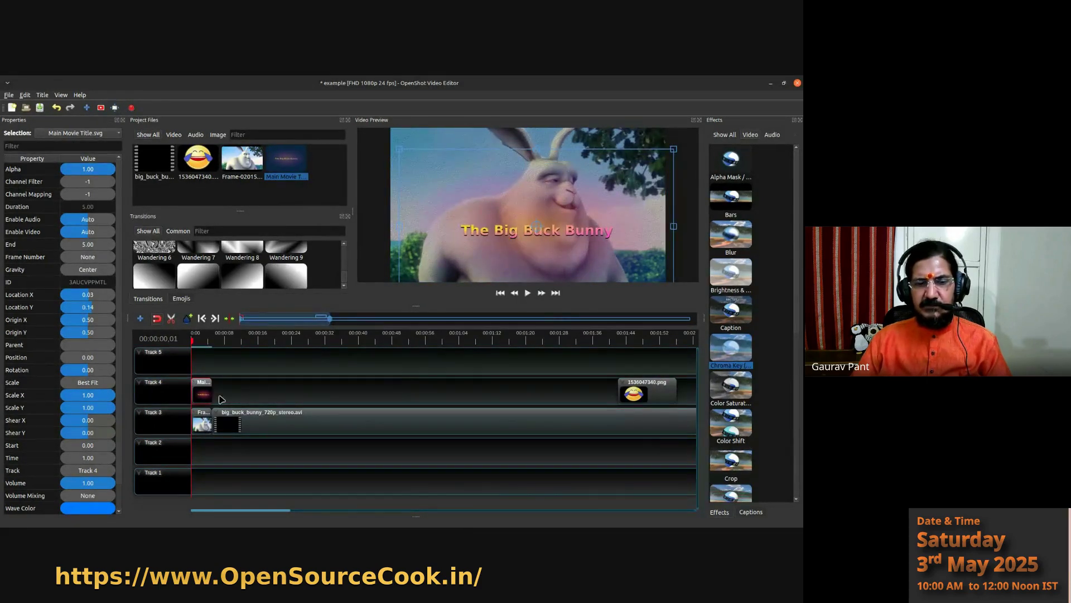
{"action": "left_click_drag", "start_coordinate": [510, 243], "coordinate": [556, 282]}
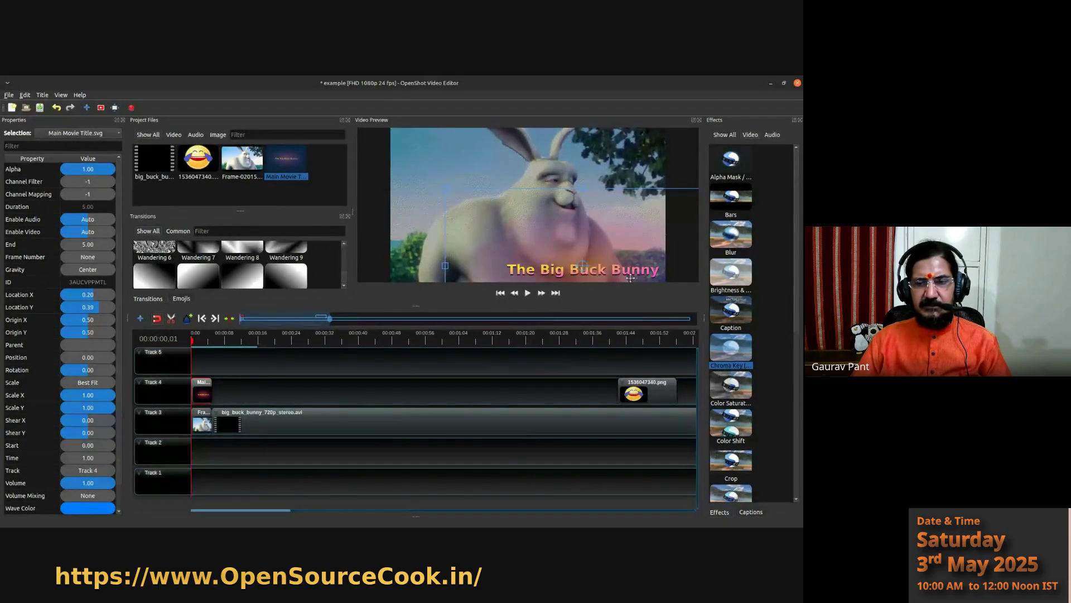
{"action": "left_click", "coordinate": [528, 292]}
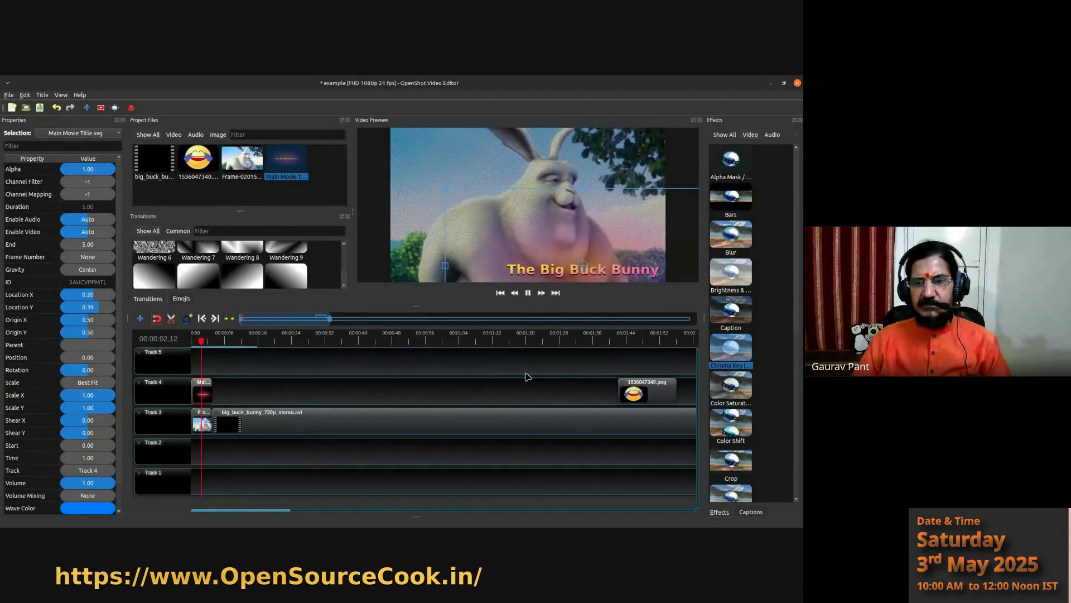
{"action": "left_click", "coordinate": [527, 293]}
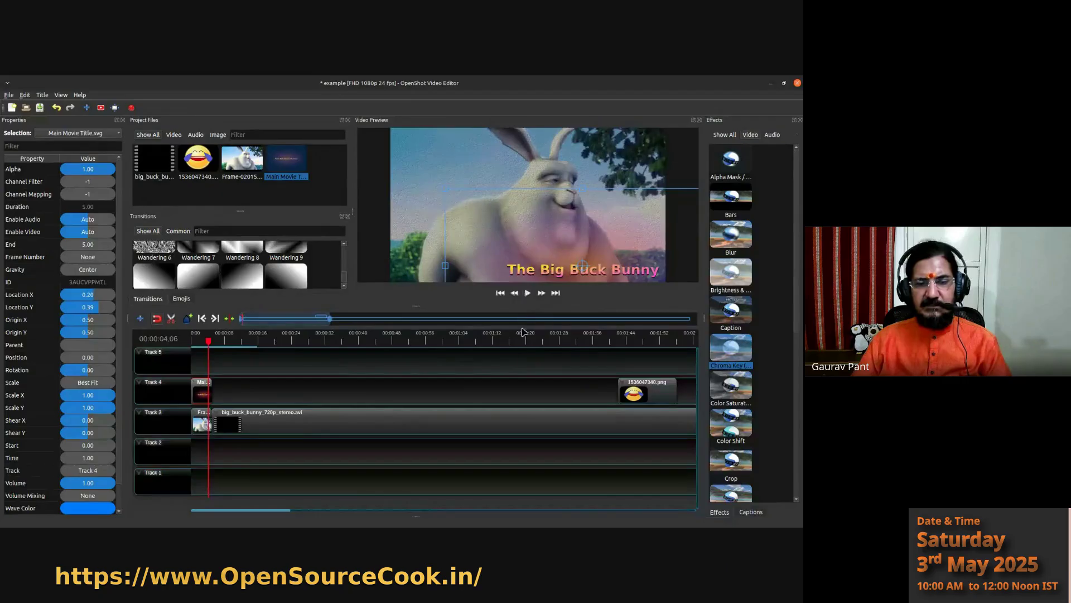
- Return the playhead to the start and move the title near the frame's centre, at about location X 0.01 and Y 0.10
{"action": "left_click_drag", "start_coordinate": [208, 342], "coordinate": [184, 341]}
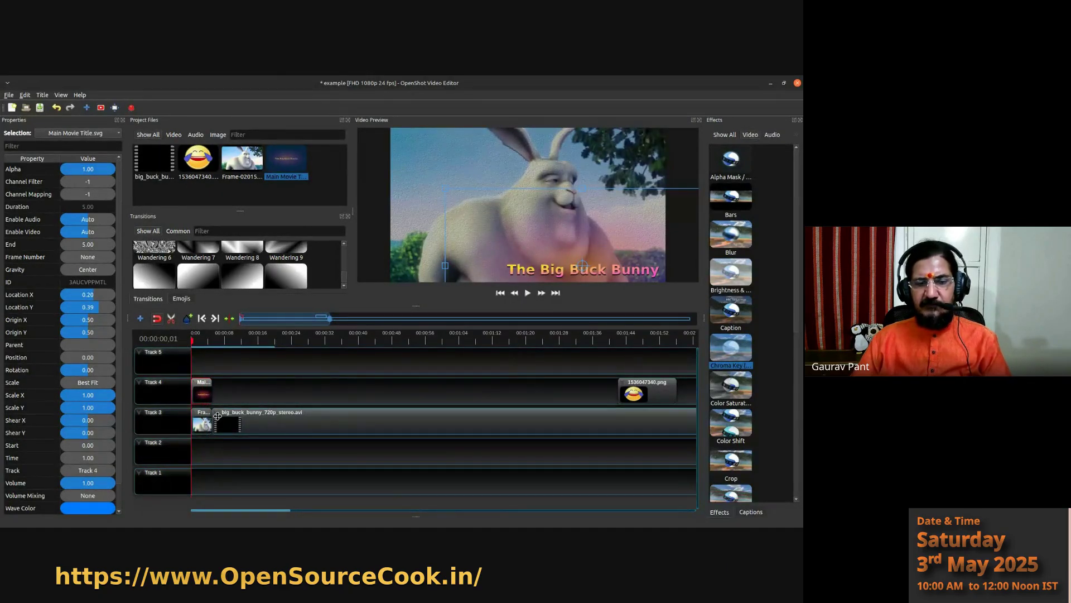
{"action": "left_click_drag", "start_coordinate": [550, 270], "coordinate": [499, 224]}
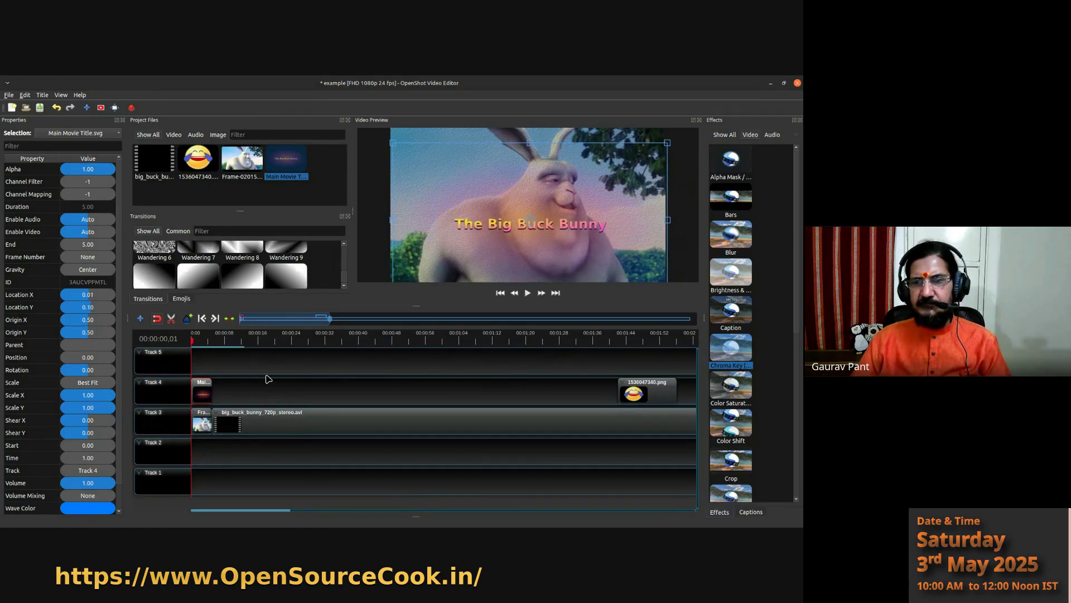
{"action": "right_click", "coordinate": [296, 168]}
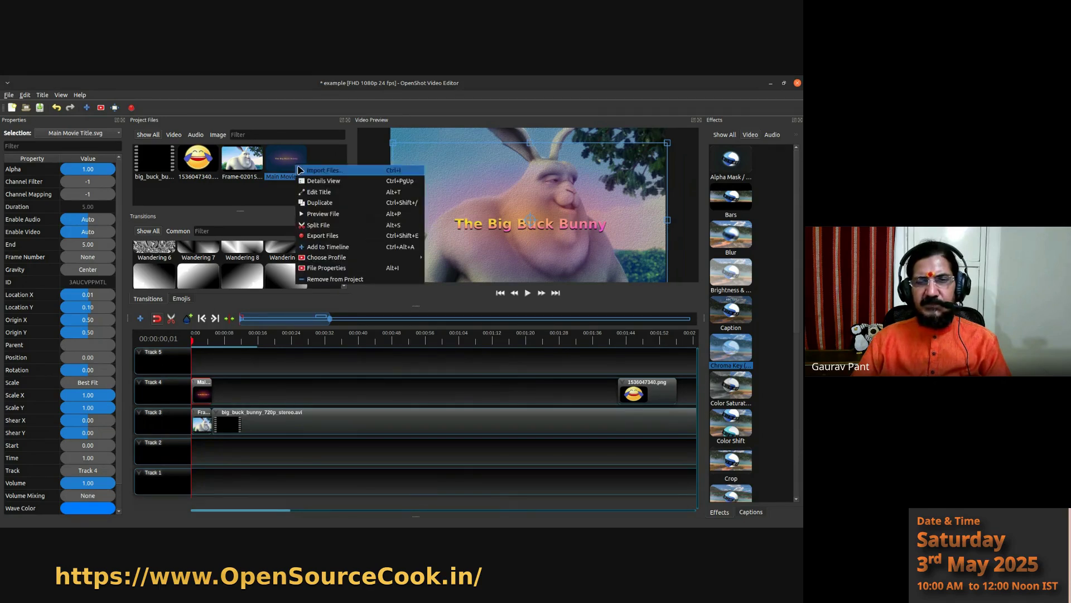
{"action": "left_click", "coordinate": [207, 202]}
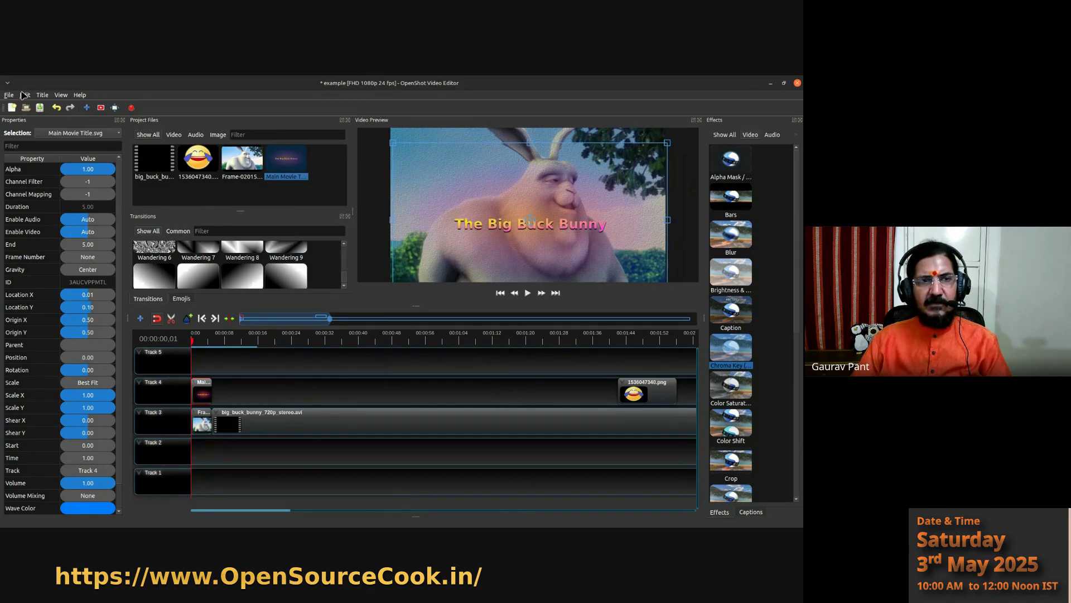
- Start a new title from the Bar 3 template and set its file name to "Credits"
{"action": "left_click", "coordinate": [42, 95]}
{"action": "left_click", "coordinate": [50, 108]}
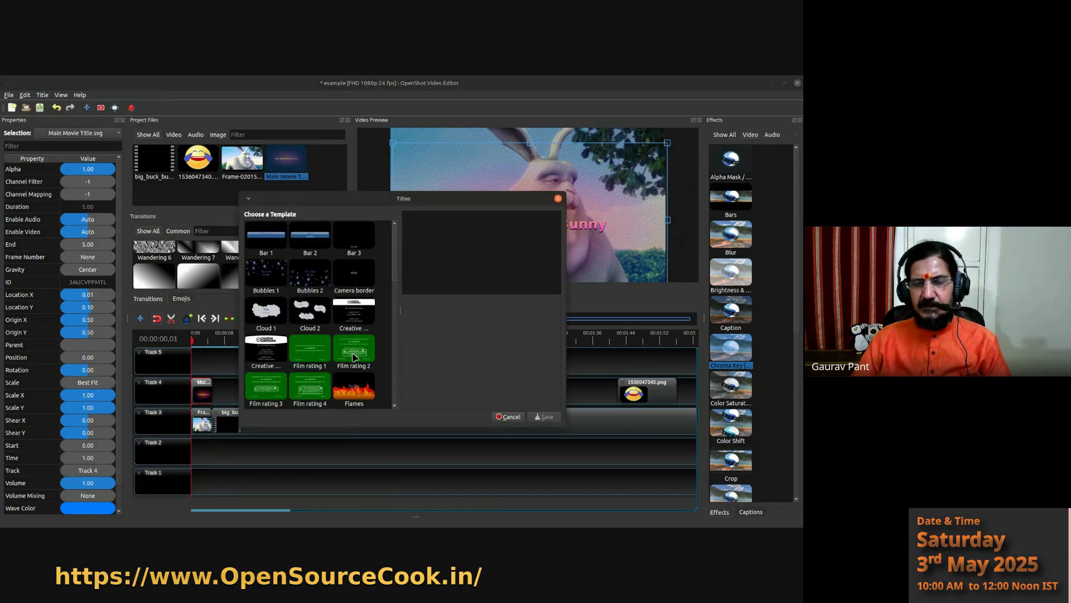
{"action": "left_click", "coordinate": [356, 241]}
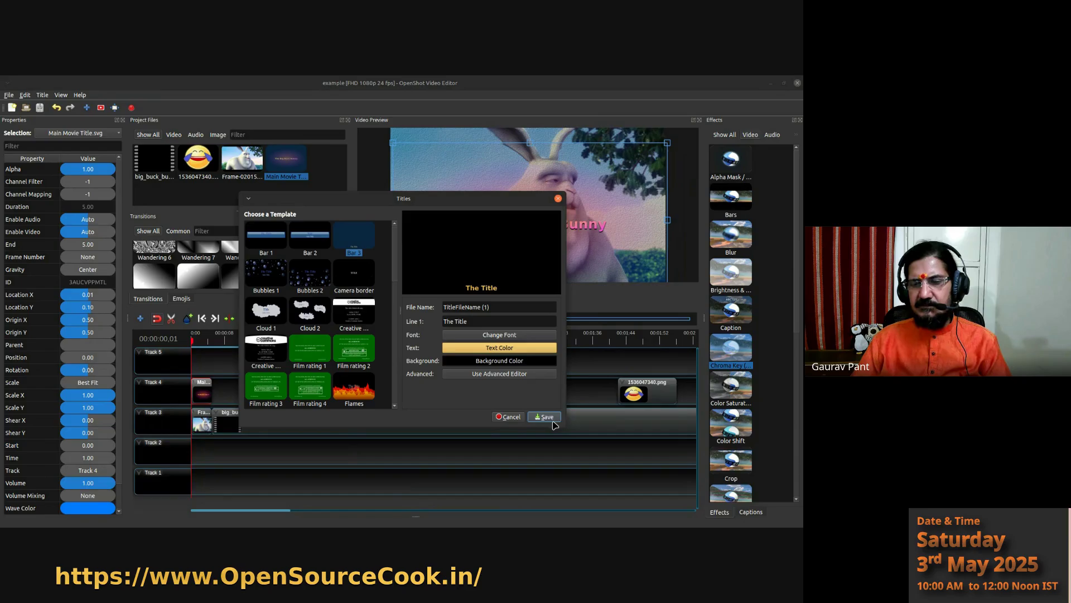
{"action": "triple_click", "coordinate": [508, 307]}
{"action": "type", "text": "Credits"}
- Set the Credits title's first line to "Made with Blender3D" and save the title
{"action": "triple_click", "coordinate": [475, 323]}
{"action": "type", "text": "Made "}
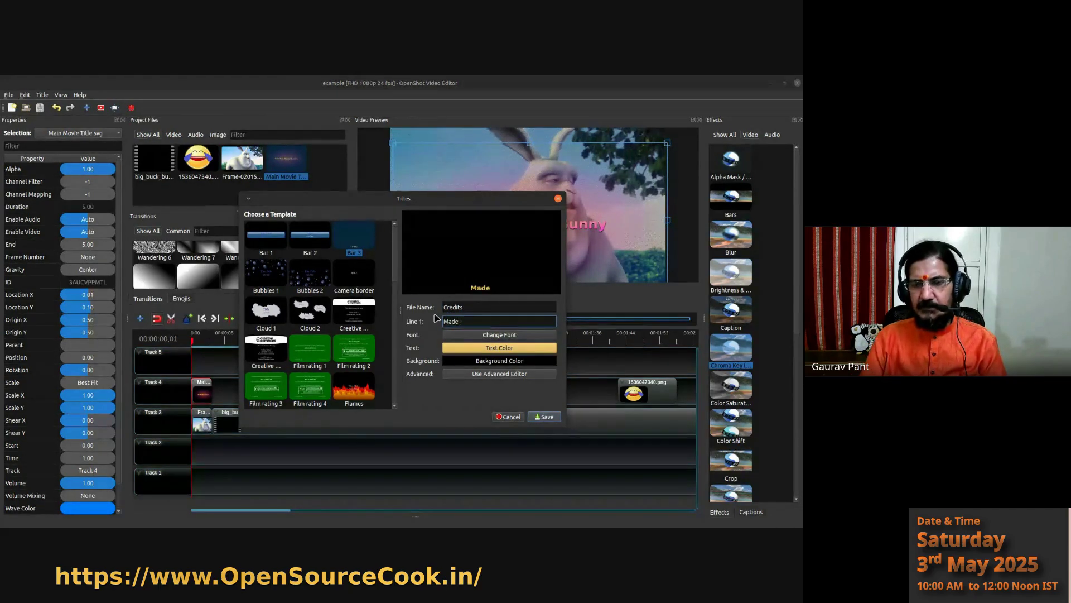
{"action": "type", "text": "with Ble"}
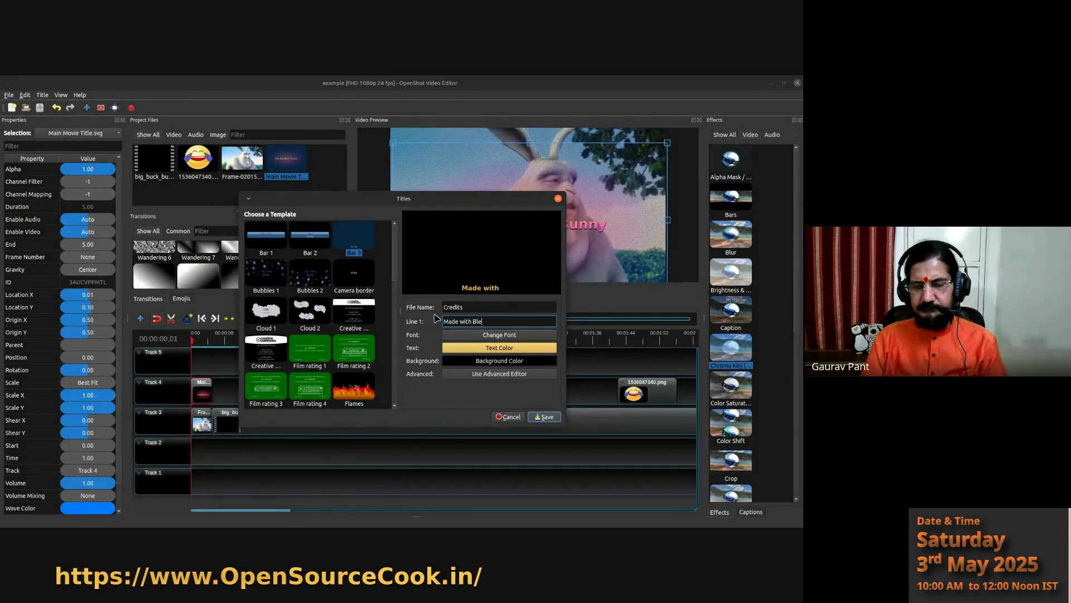
{"action": "type", "text": "nder3D"}
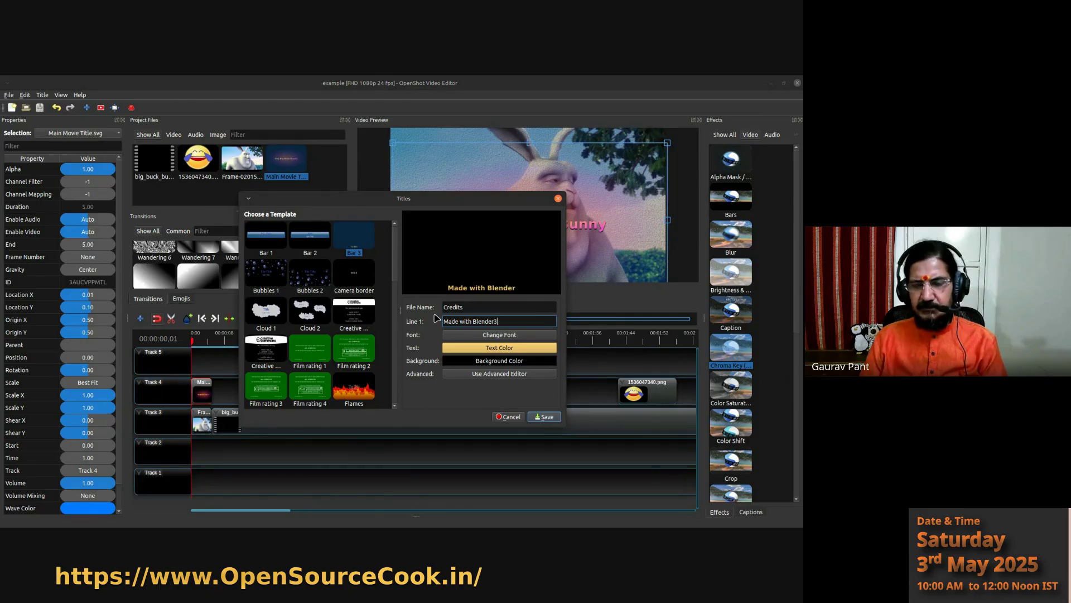
{"action": "left_click", "coordinate": [545, 417]}
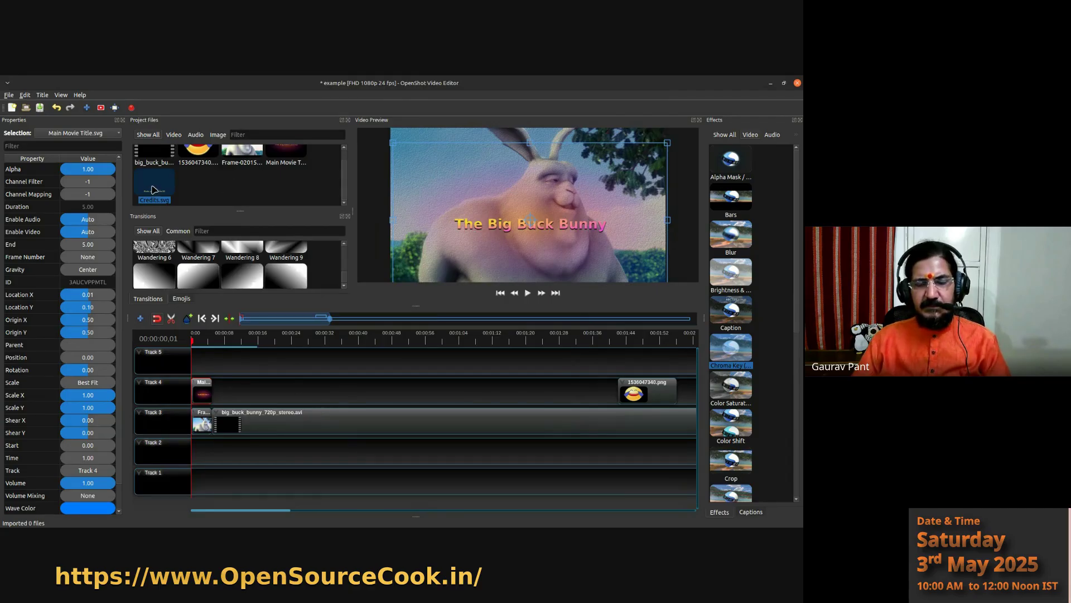
- Place the Credits title at the start of Track 5 and add a new track above Track 5
{"action": "left_click_drag", "start_coordinate": [154, 186], "coordinate": [211, 365]}
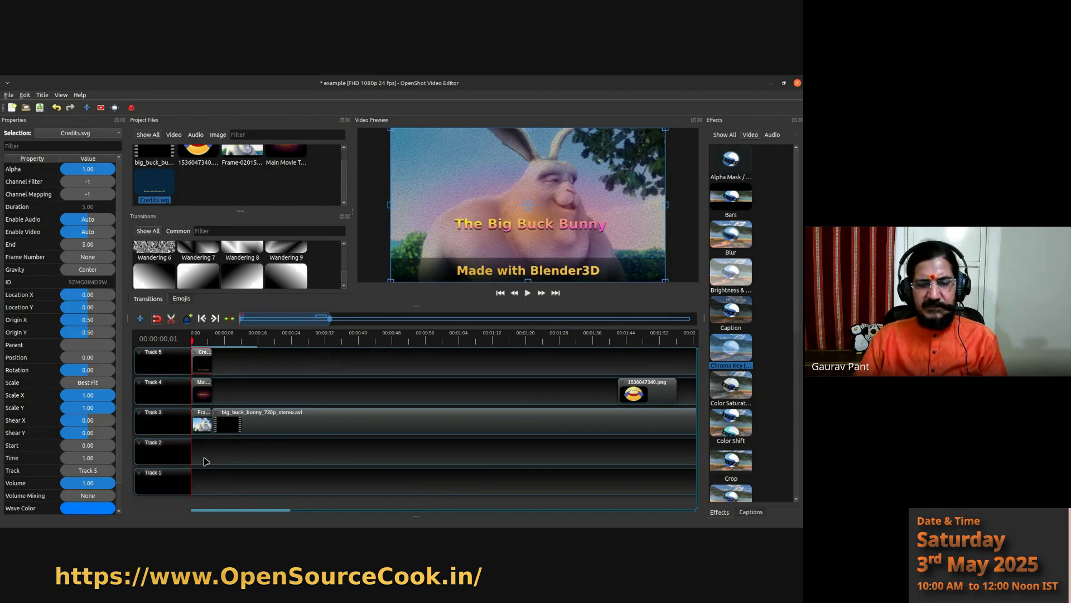
{"action": "right_click", "coordinate": [166, 386]}
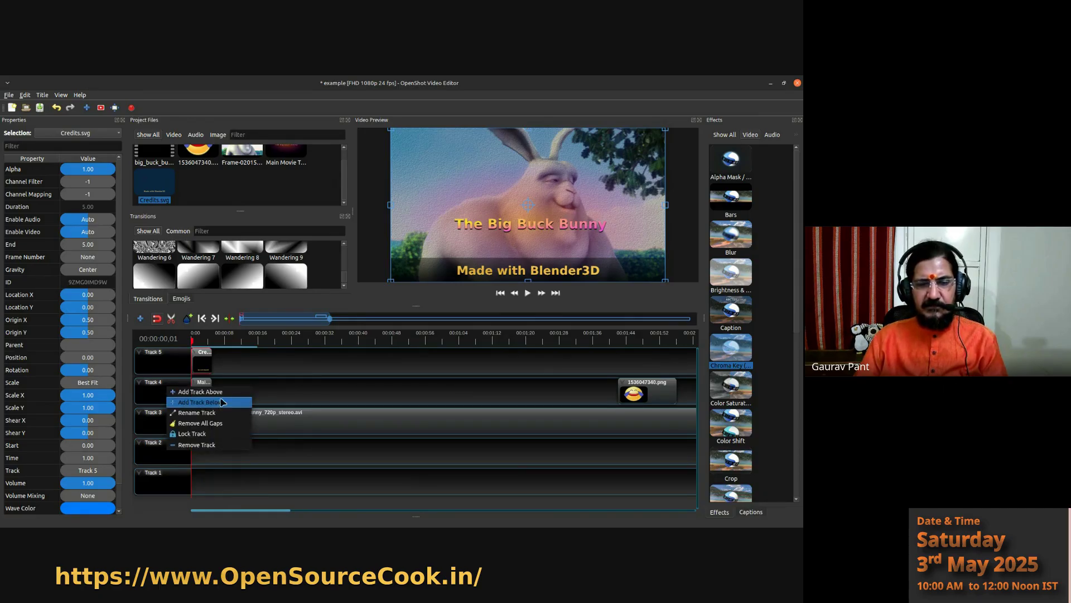
{"action": "left_click", "coordinate": [254, 483]}
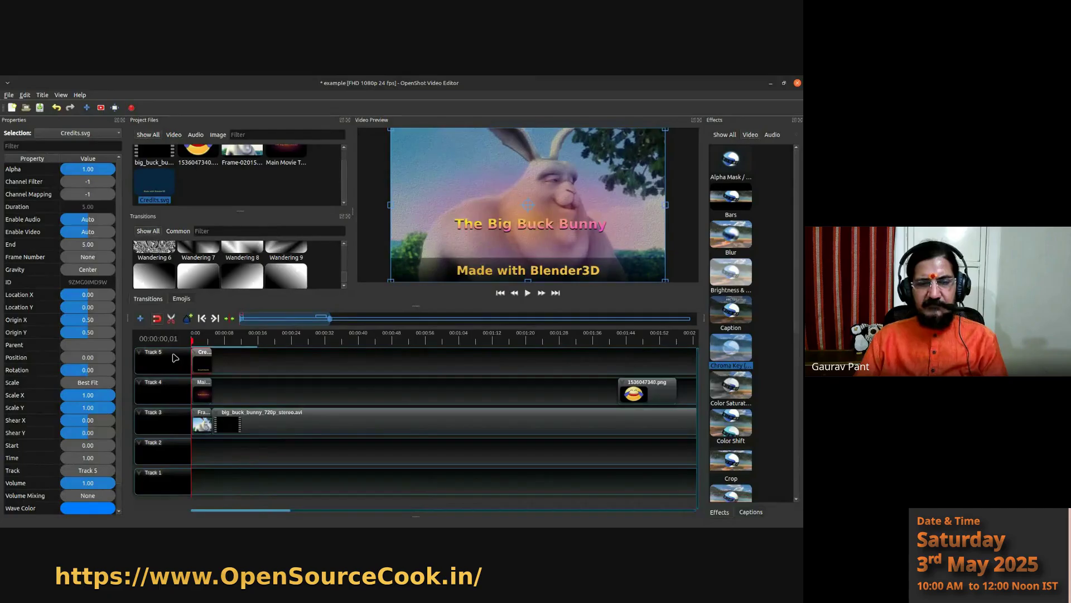
{"action": "right_click", "coordinate": [176, 359]}
{"action": "left_click", "coordinate": [193, 363]}
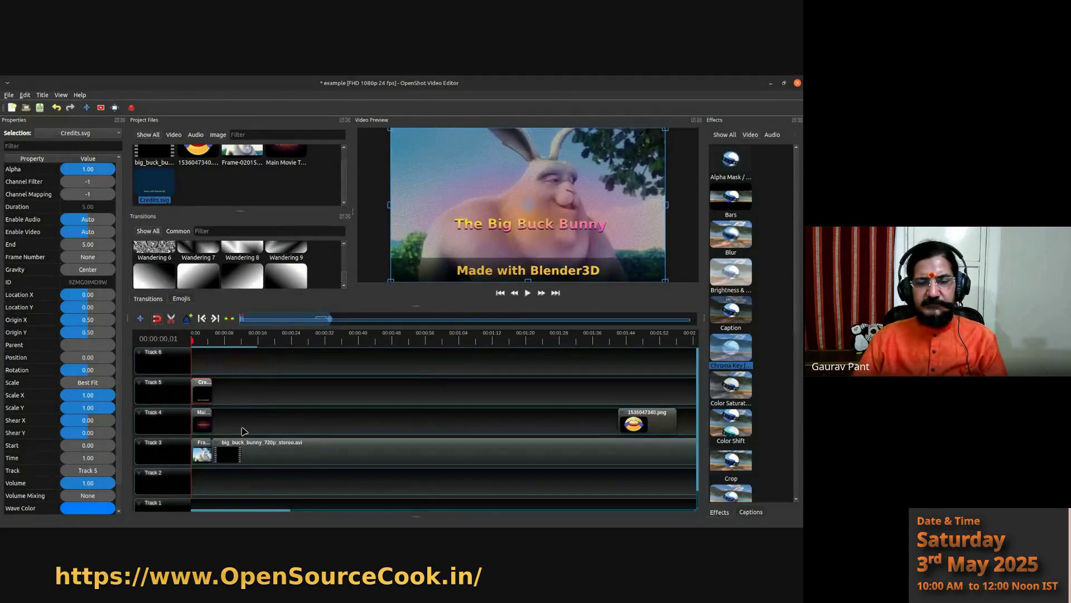
- Apply a slow fade in and out over the entire Credits clip on Track 5
{"action": "right_click", "coordinate": [202, 391]}
{"action": "mouse_move", "coordinate": [233, 274]}
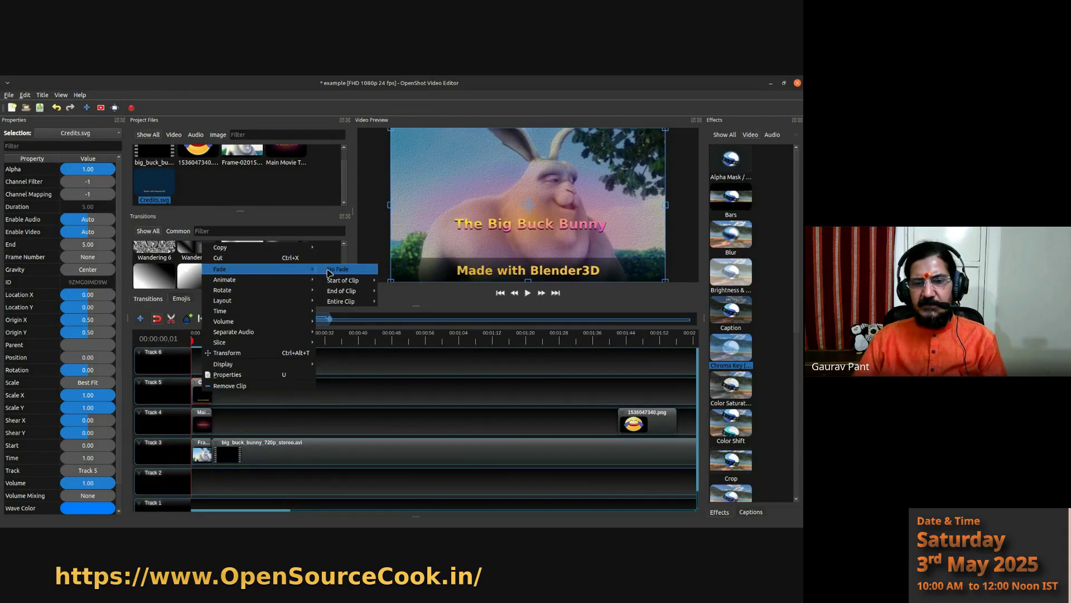
{"action": "mouse_move", "coordinate": [360, 304]}
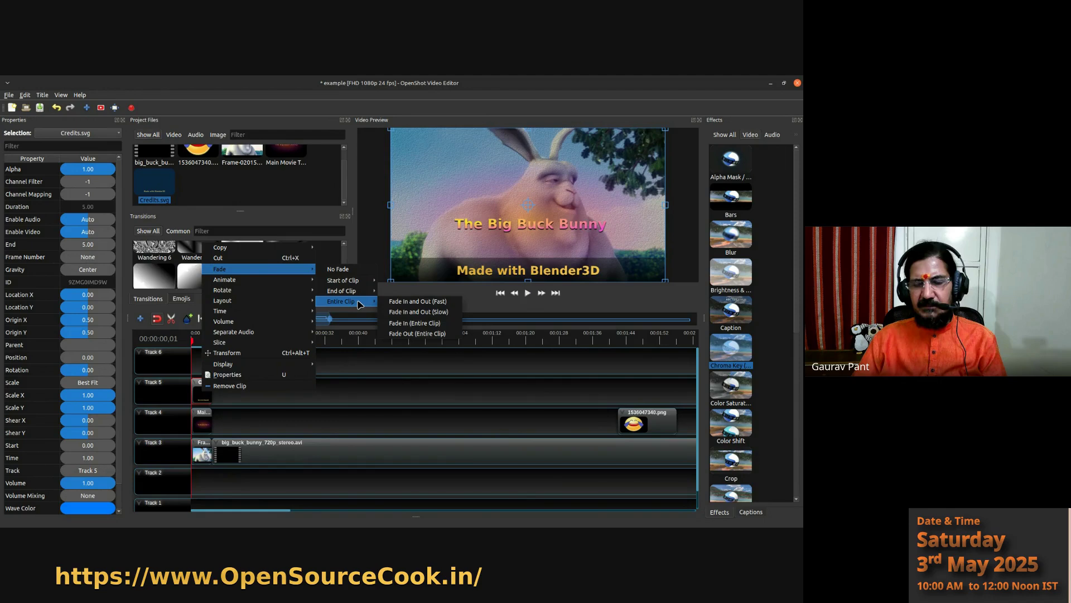
{"action": "left_click", "coordinate": [406, 312]}
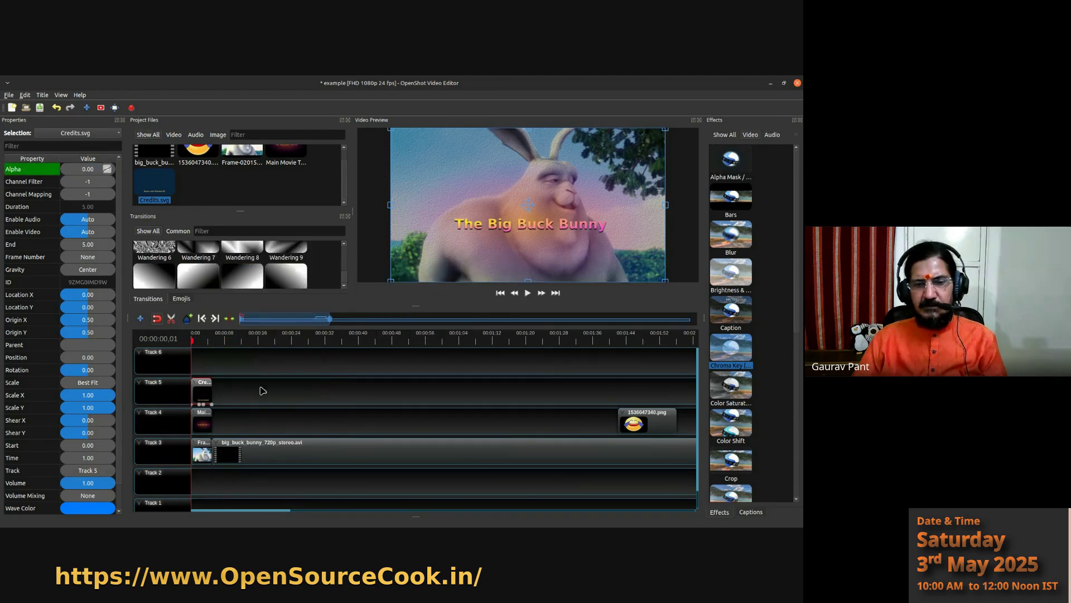
- Apply a fast fade in and out over the entire main title clip, and preview the opening briefly
{"action": "right_click", "coordinate": [202, 426]}
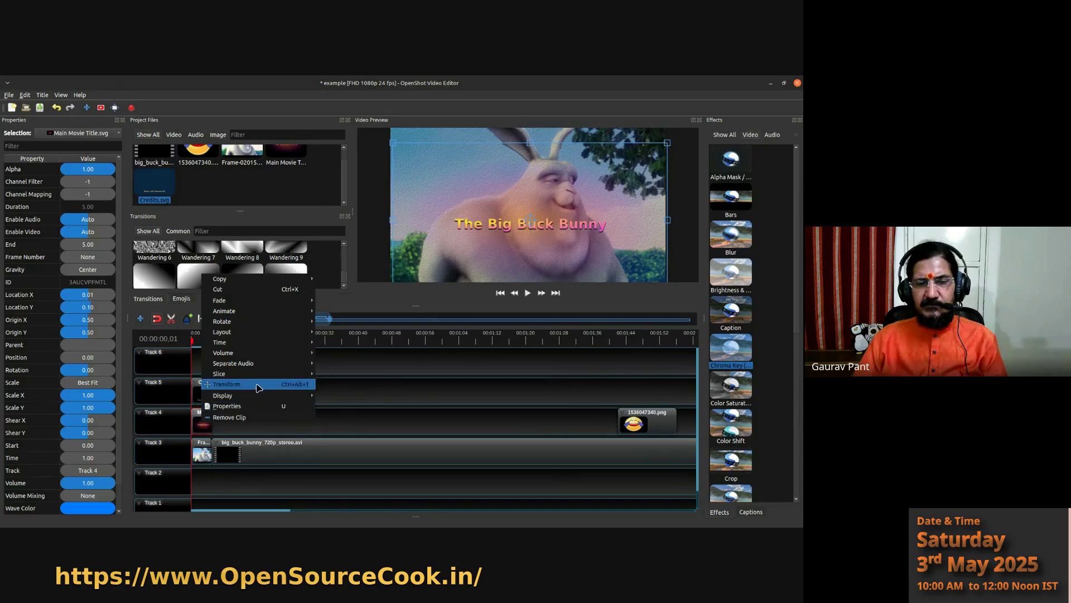
{"action": "mouse_move", "coordinate": [308, 305]}
{"action": "mouse_move", "coordinate": [348, 317]}
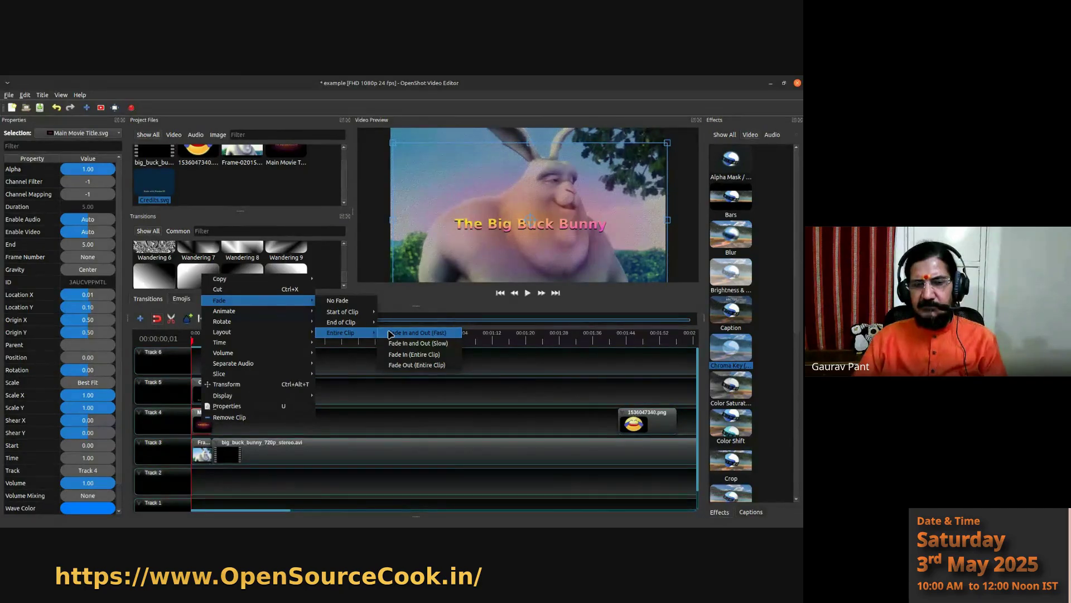
{"action": "left_click", "coordinate": [390, 334]}
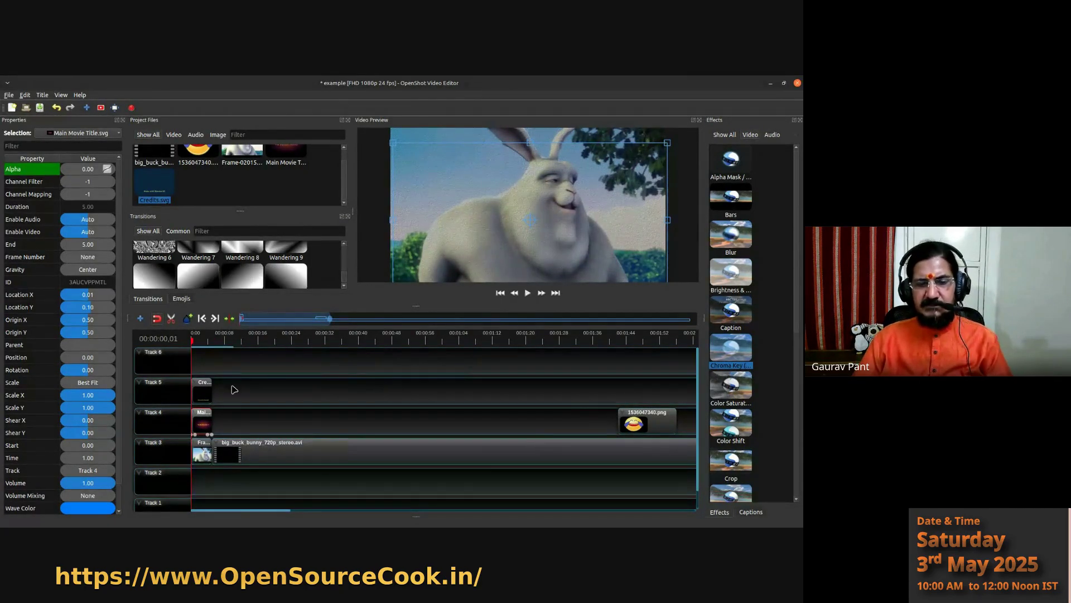
{"action": "left_click", "coordinate": [528, 293]}
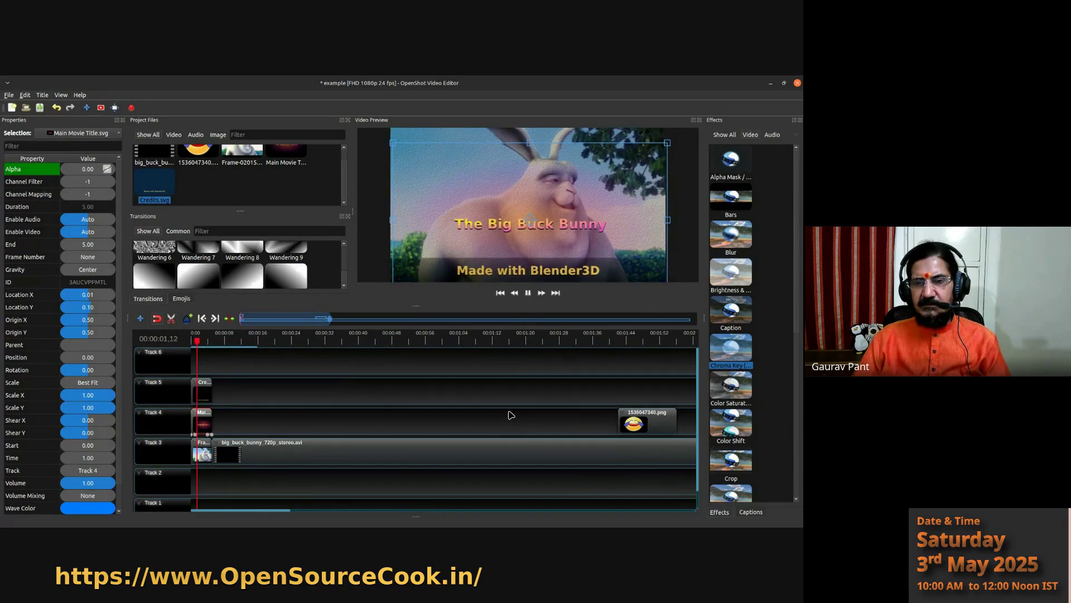
{"action": "left_click", "coordinate": [528, 293]}
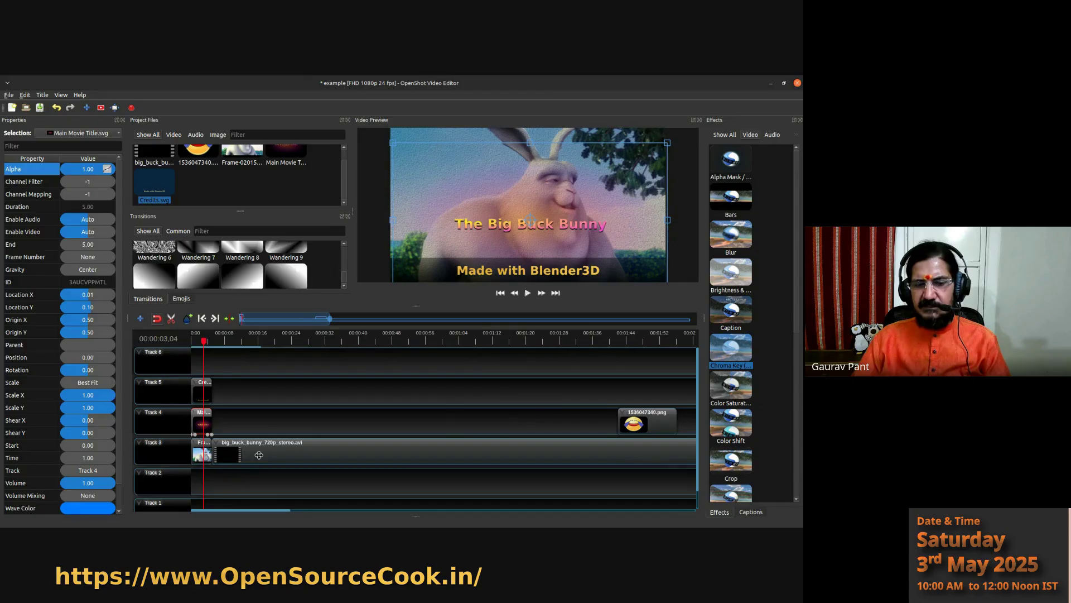
- Move the video clip on Track 3 to position 22.00, and extend the Credits, main title and frame image clips to about 12.75 seconds
{"action": "left_click_drag", "start_coordinate": [294, 450], "coordinate": [362, 451]}
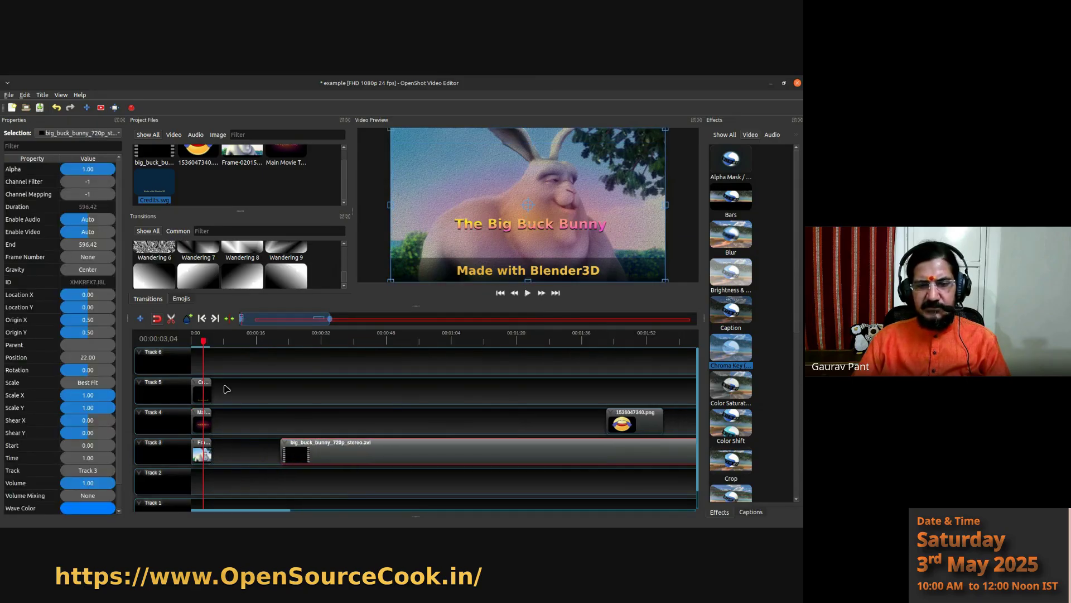
{"action": "left_click_drag", "start_coordinate": [211, 389], "coordinate": [242, 389]}
{"action": "left_click_drag", "start_coordinate": [212, 422], "coordinate": [239, 424]}
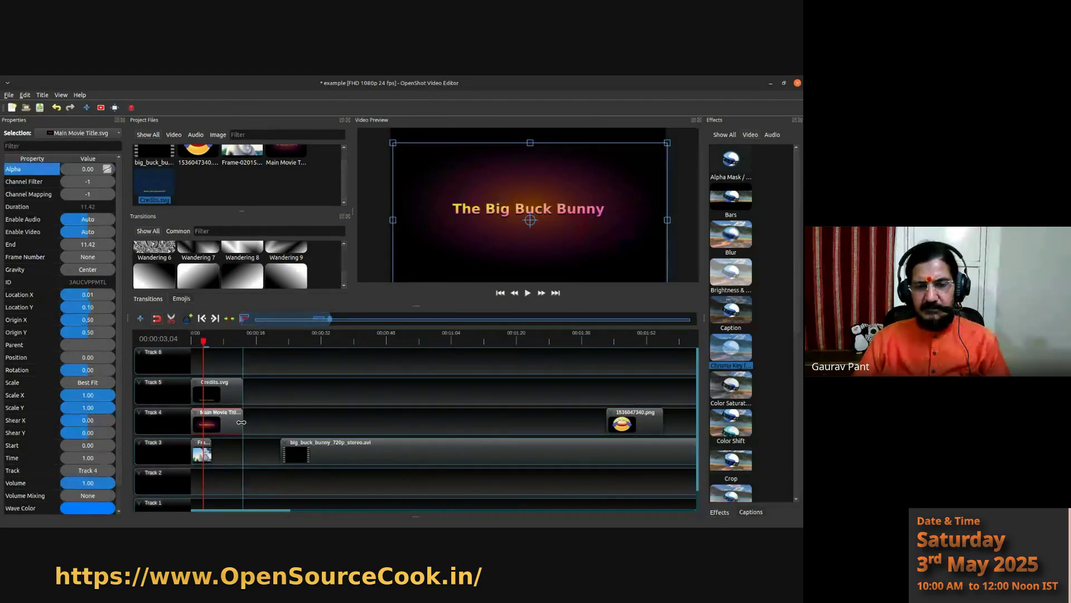
{"action": "left_click_drag", "start_coordinate": [210, 452], "coordinate": [242, 452]}
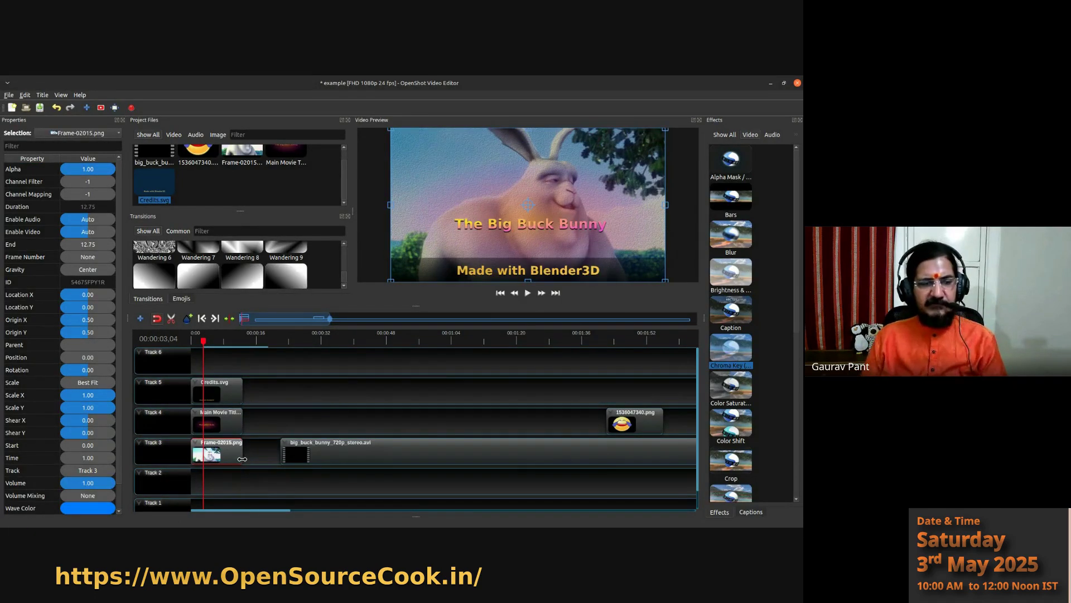
- Remove the existing fades from the Credits clip and the main title clip
{"action": "left_click", "coordinate": [219, 394]}
{"action": "right_click", "coordinate": [219, 394]}
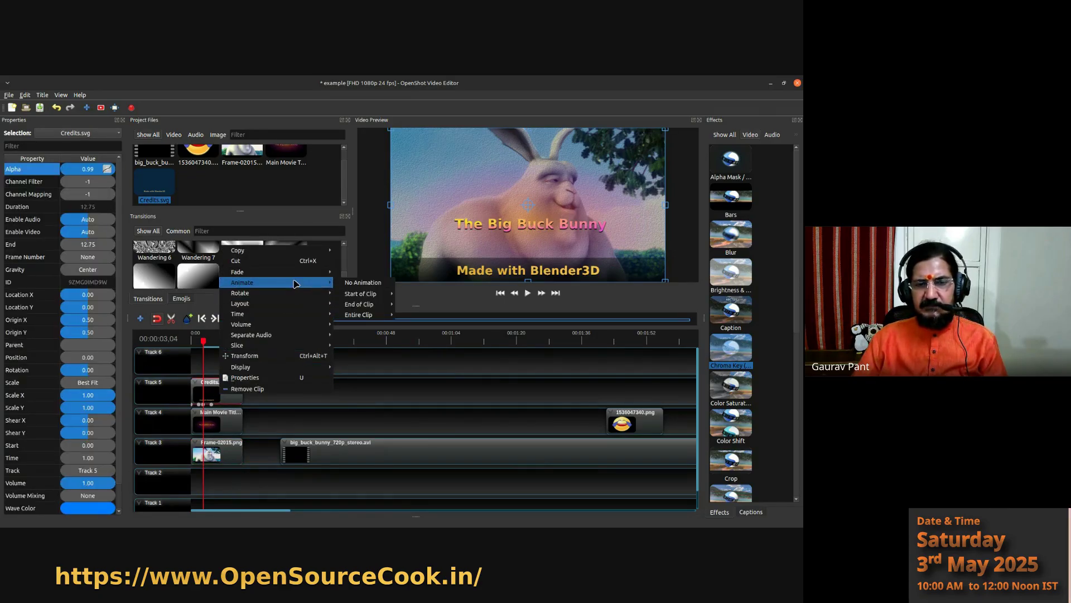
{"action": "mouse_move", "coordinate": [295, 275]}
{"action": "key", "text": "Escape"}
{"action": "left_click", "coordinate": [230, 419]}
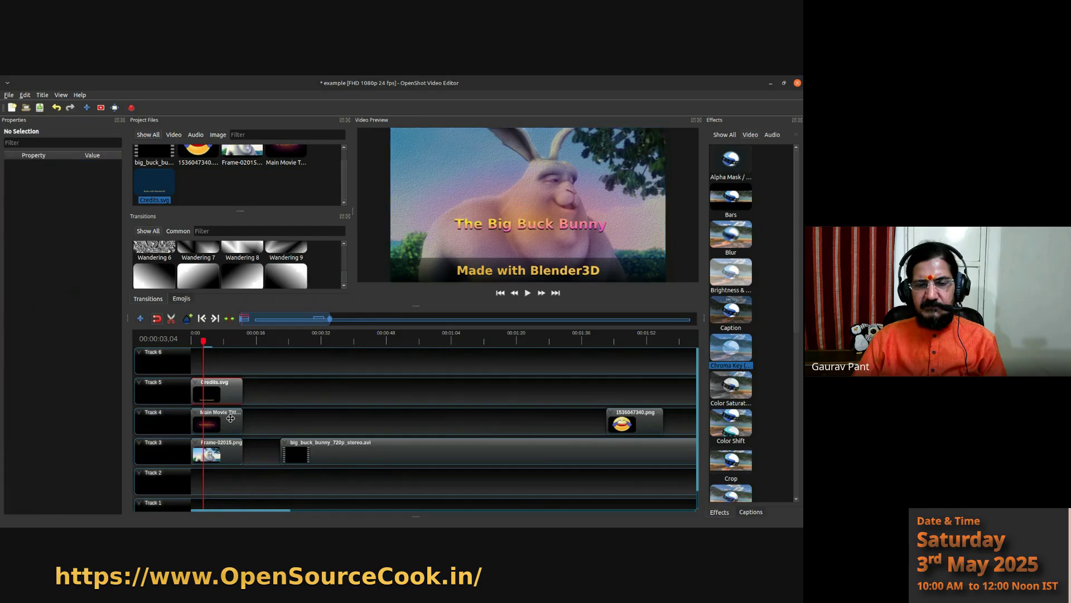
{"action": "right_click", "coordinate": [231, 419]}
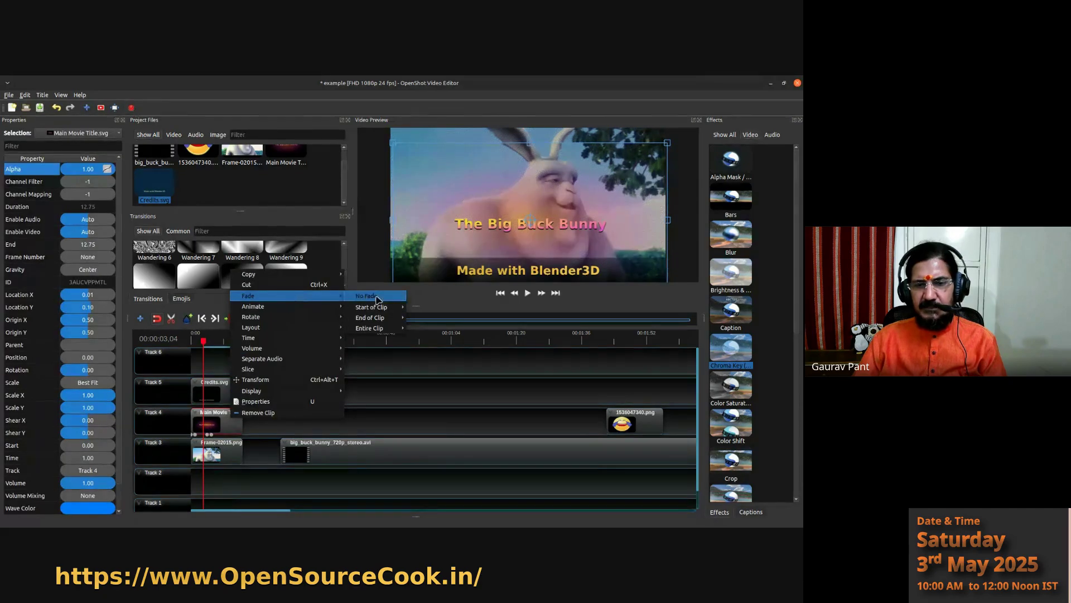
{"action": "left_click", "coordinate": [389, 300]}
{"action": "left_click", "coordinate": [214, 456]}
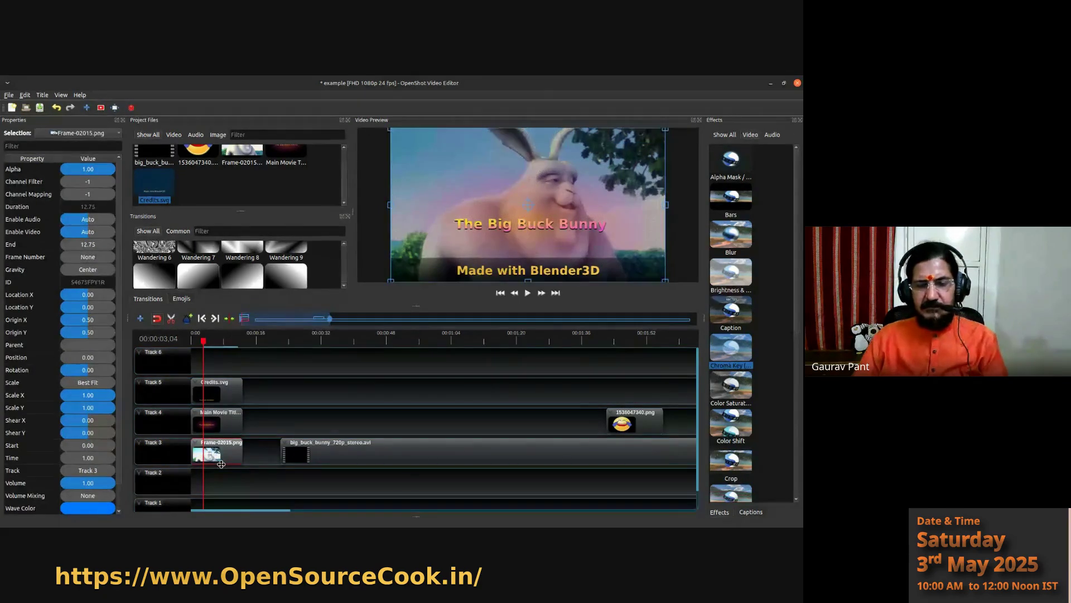
- Apply Fade In and Out (Slow) to the entire lengthened Credits clip on Track 5
{"action": "left_click", "coordinate": [228, 393]}
{"action": "right_click", "coordinate": [229, 393]}
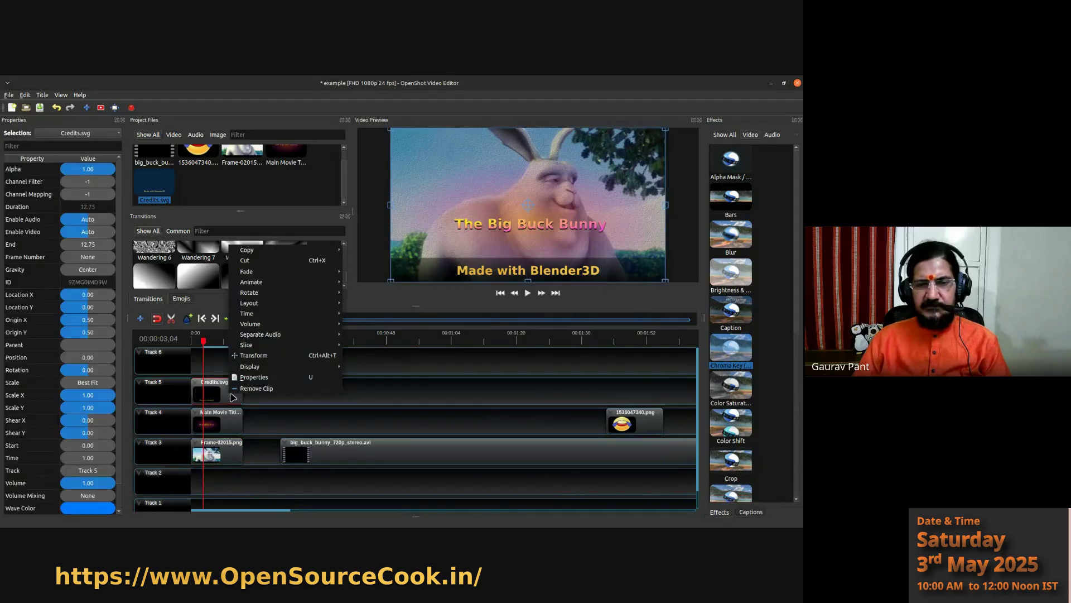
{"action": "mouse_move", "coordinate": [304, 275]}
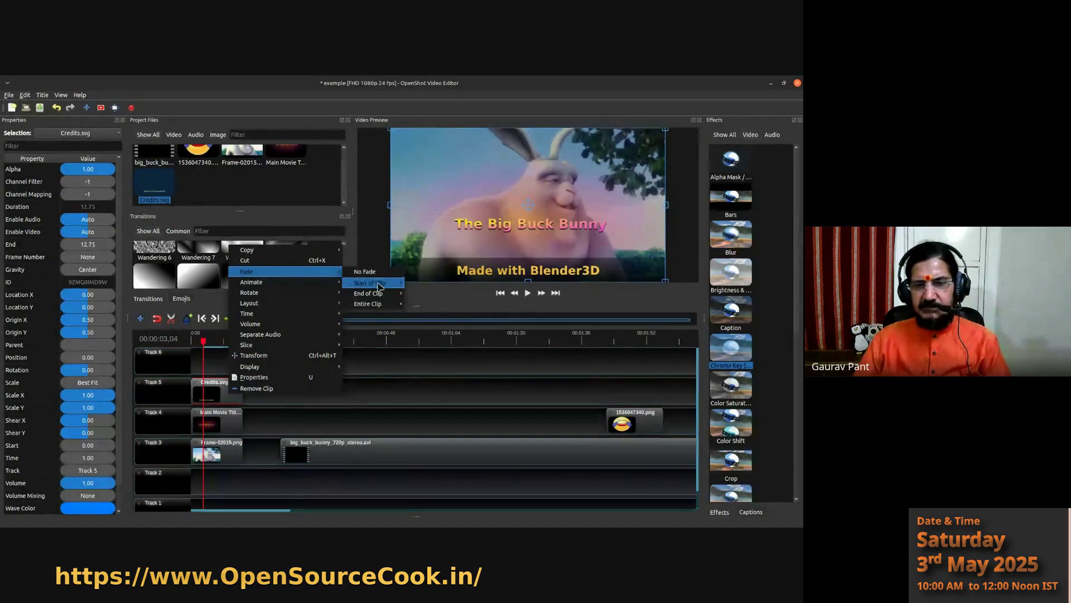
{"action": "mouse_move", "coordinate": [382, 303]}
{"action": "left_click", "coordinate": [470, 322]}
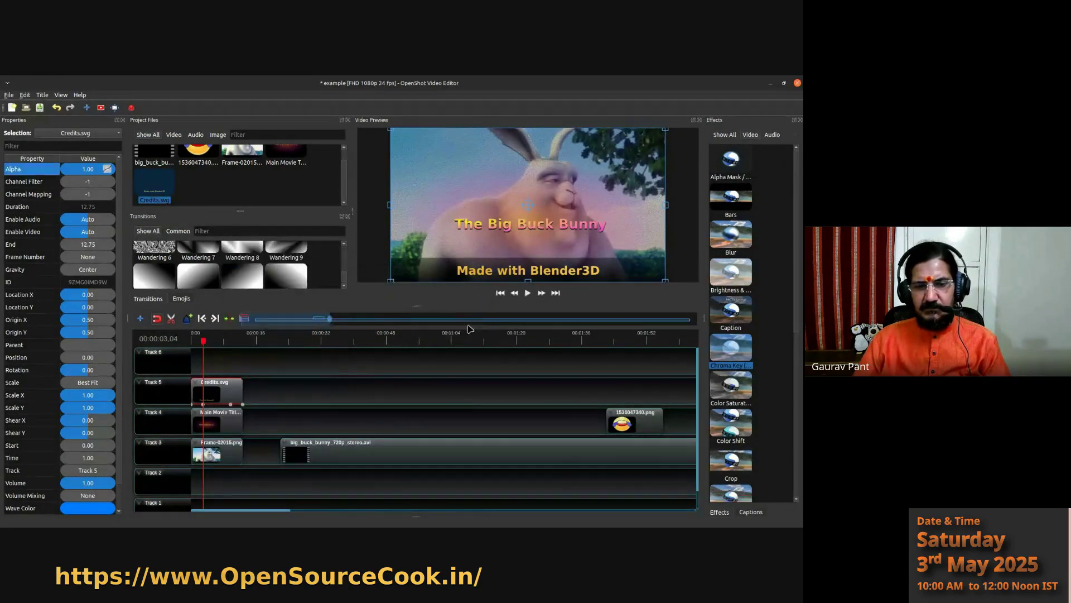
- Apply Fade In and Out (Fast) to the entire lengthened main title clip on Track 4
{"action": "left_click", "coordinate": [210, 424]}
{"action": "right_click", "coordinate": [212, 424]}
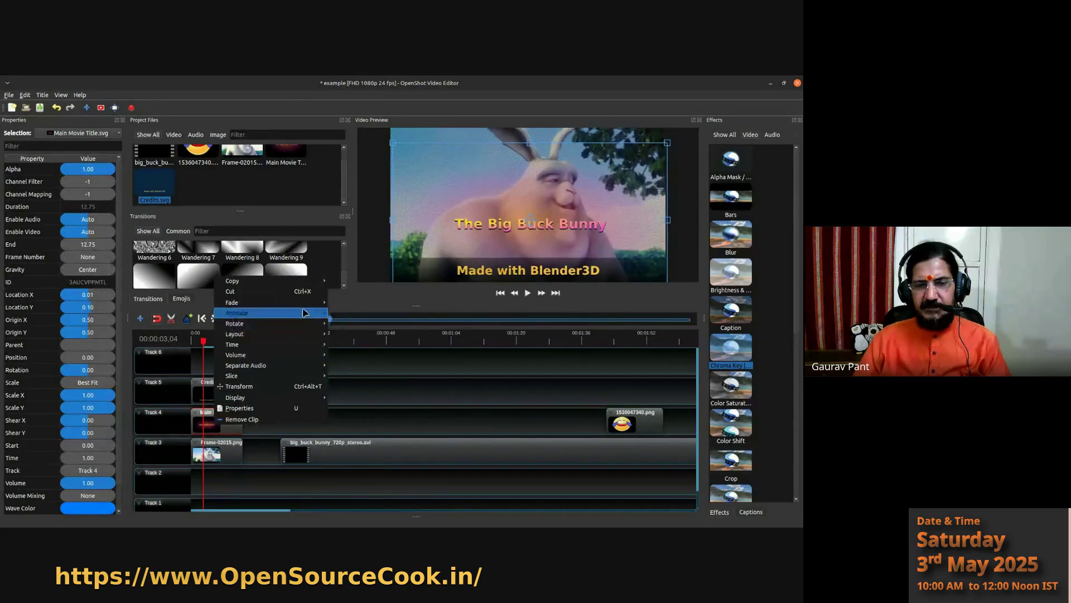
{"action": "mouse_move", "coordinate": [304, 308]}
{"action": "mouse_move", "coordinate": [384, 318]}
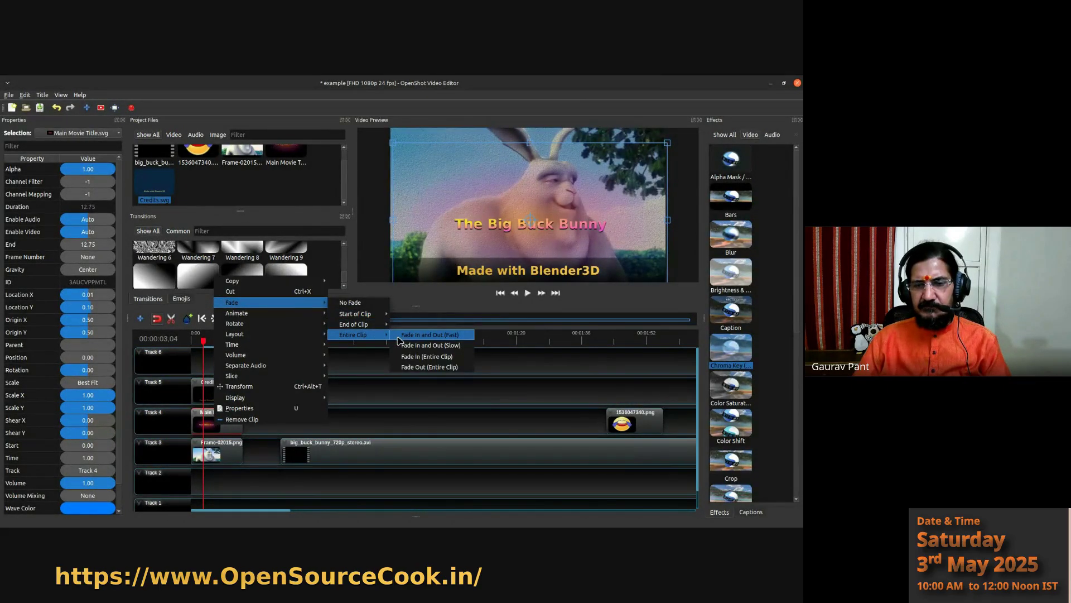
{"action": "left_click", "coordinate": [398, 336]}
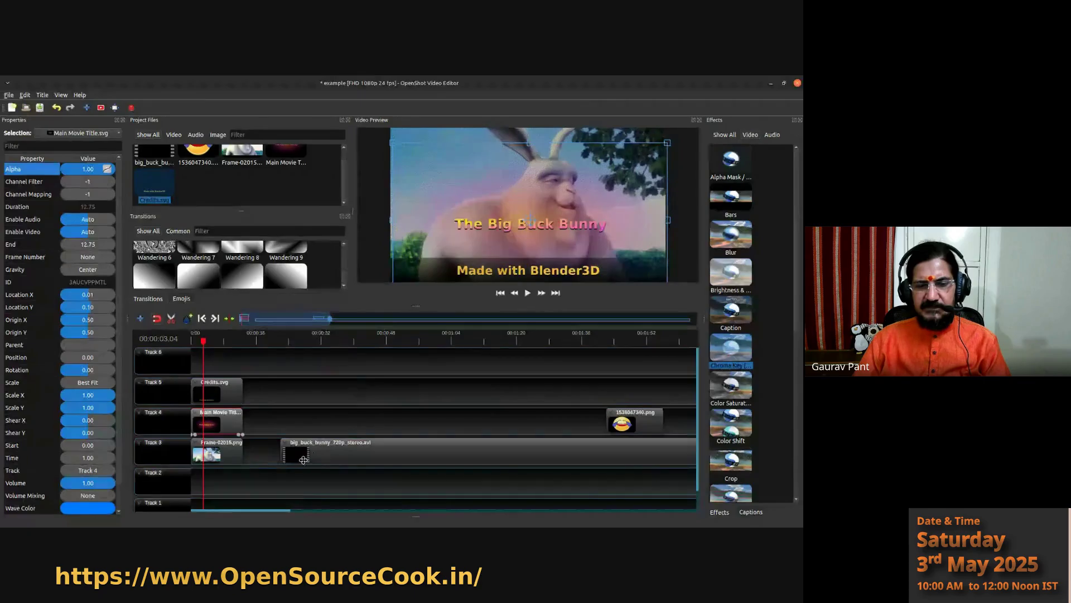
- Preview the opening from the timeline start to past the title clips, and return the playhead to the start with the frame image selected
{"action": "left_click", "coordinate": [230, 454]}
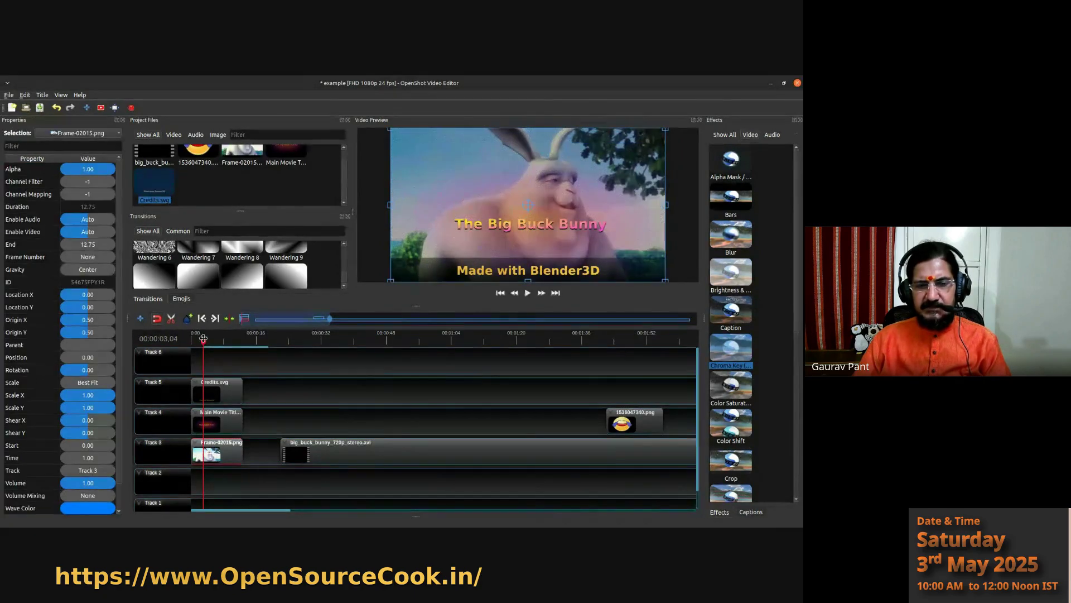
{"action": "left_click_drag", "start_coordinate": [203, 340], "coordinate": [184, 340]}
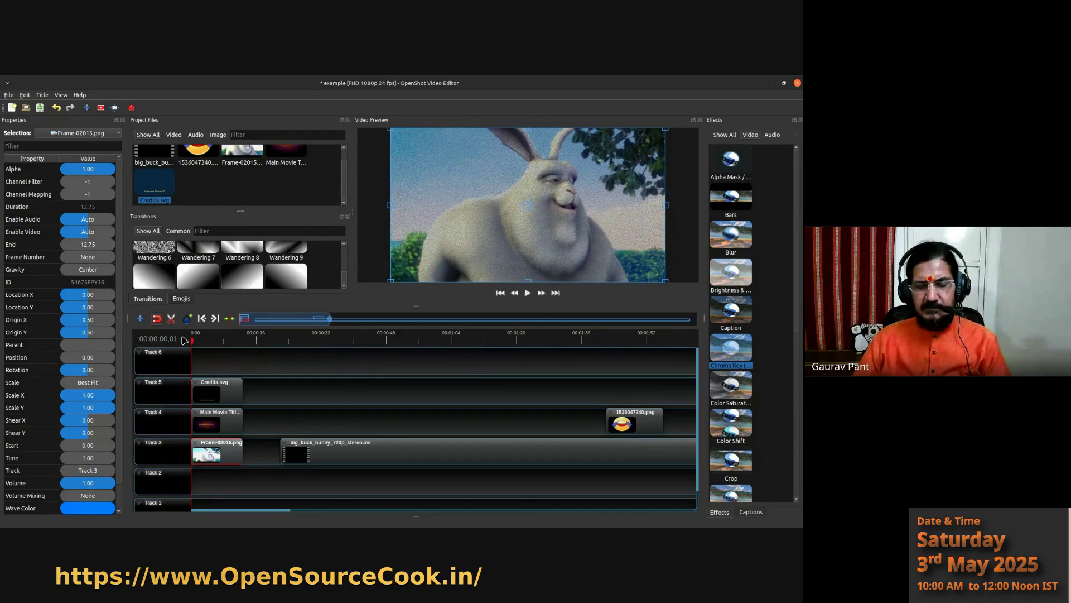
{"action": "left_click", "coordinate": [527, 294]}
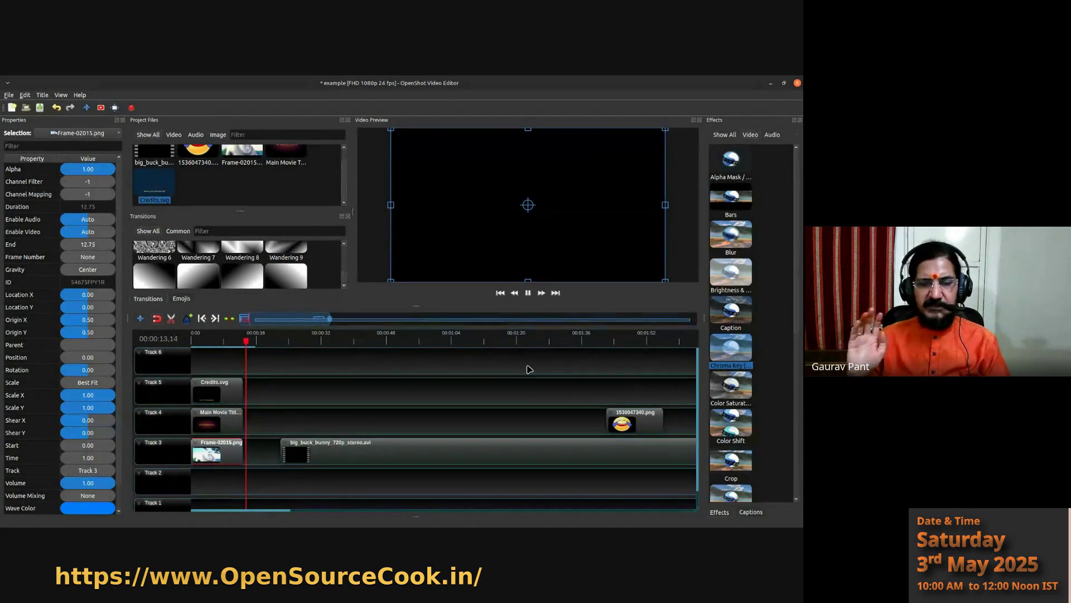
{"action": "left_click", "coordinate": [528, 293]}
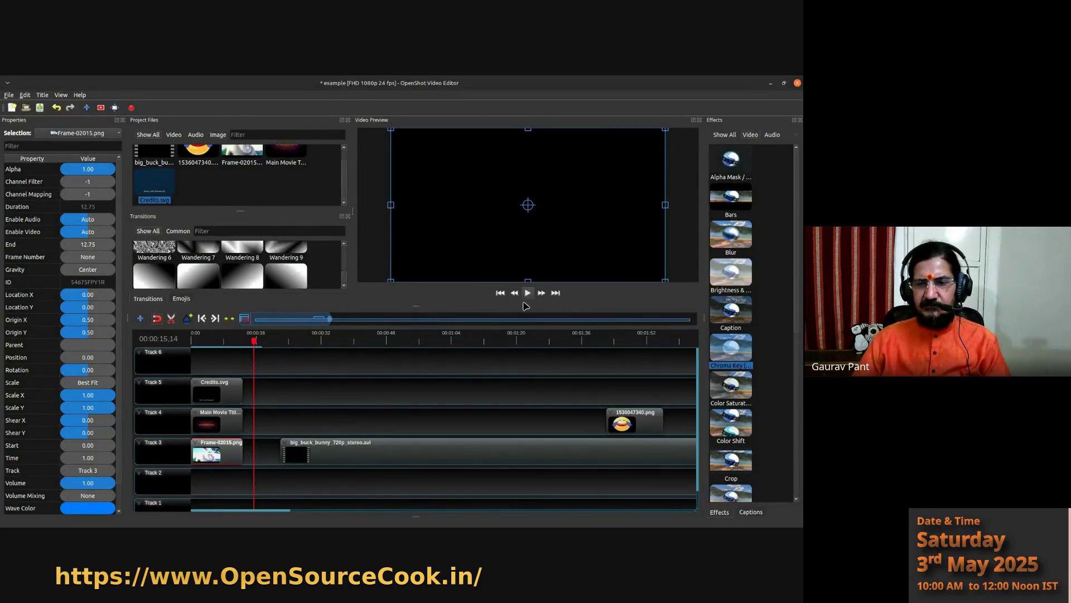
{"action": "left_click", "coordinate": [219, 445]}
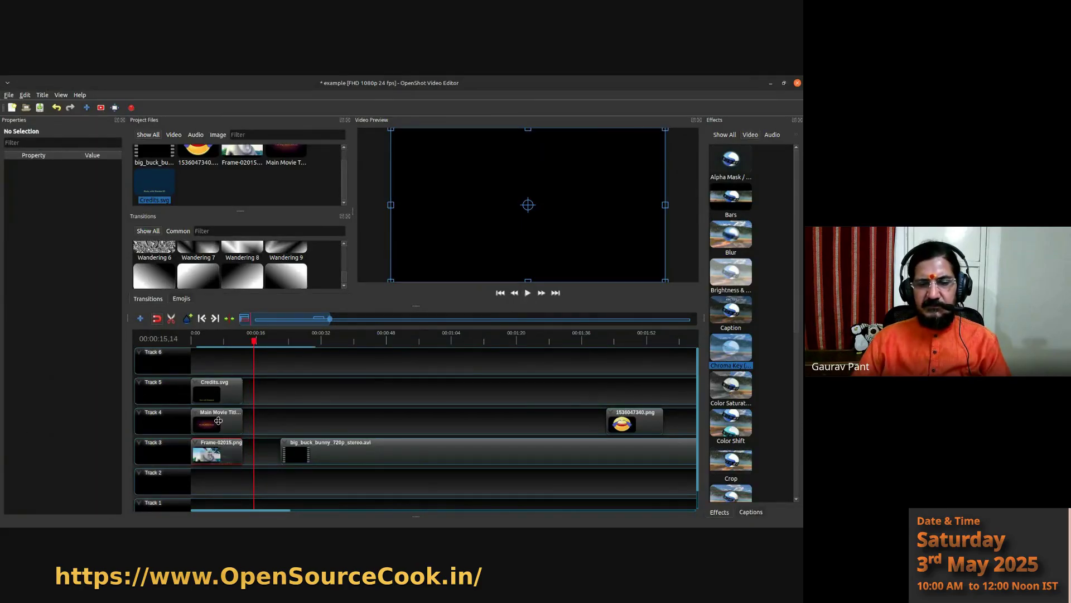
{"action": "left_click", "coordinate": [202, 341]}
{"action": "left_click_drag", "start_coordinate": [202, 341], "coordinate": [192, 340]}
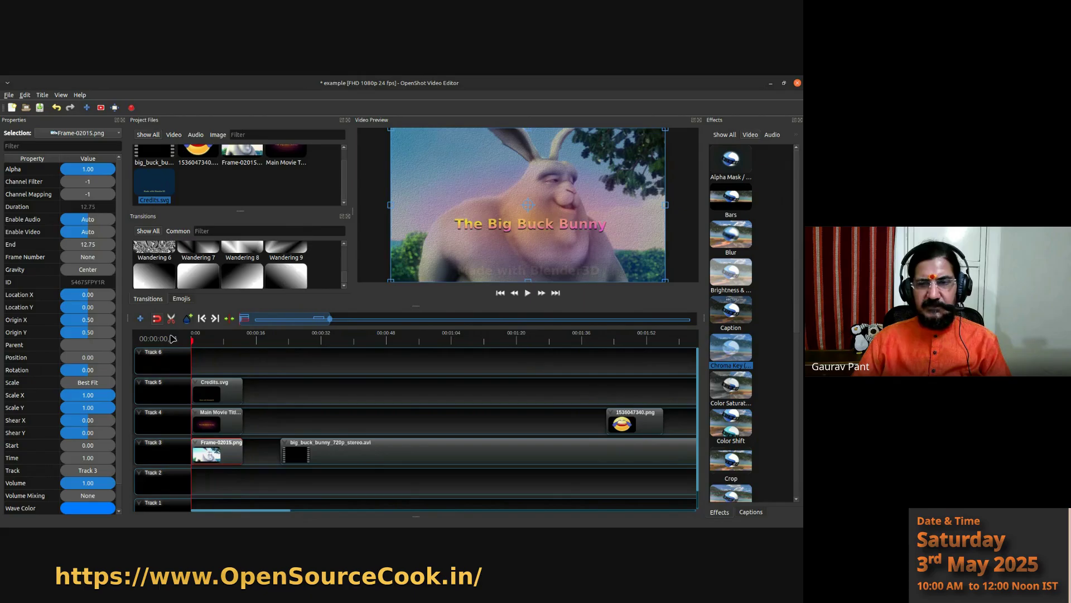
{"action": "left_click", "coordinate": [223, 456]}
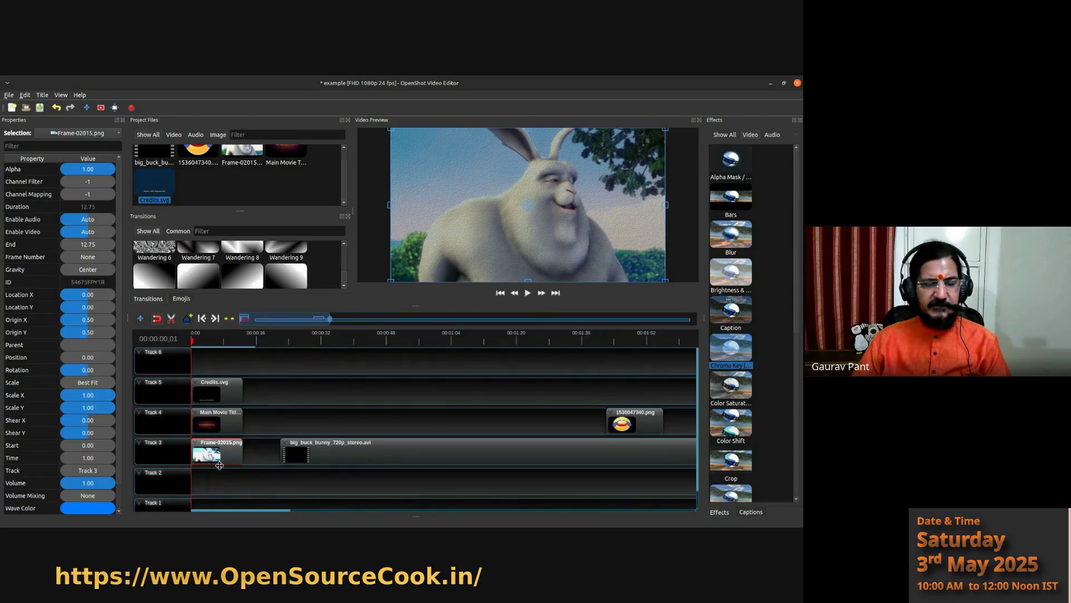
{"action": "right_click", "coordinate": [218, 457]}
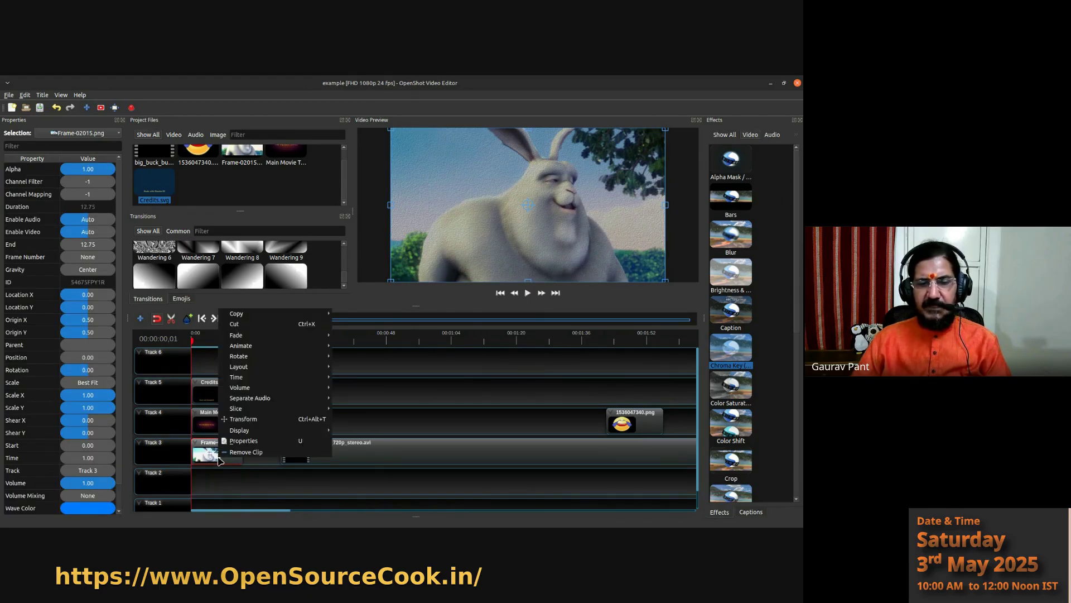
{"action": "mouse_move", "coordinate": [278, 342]}
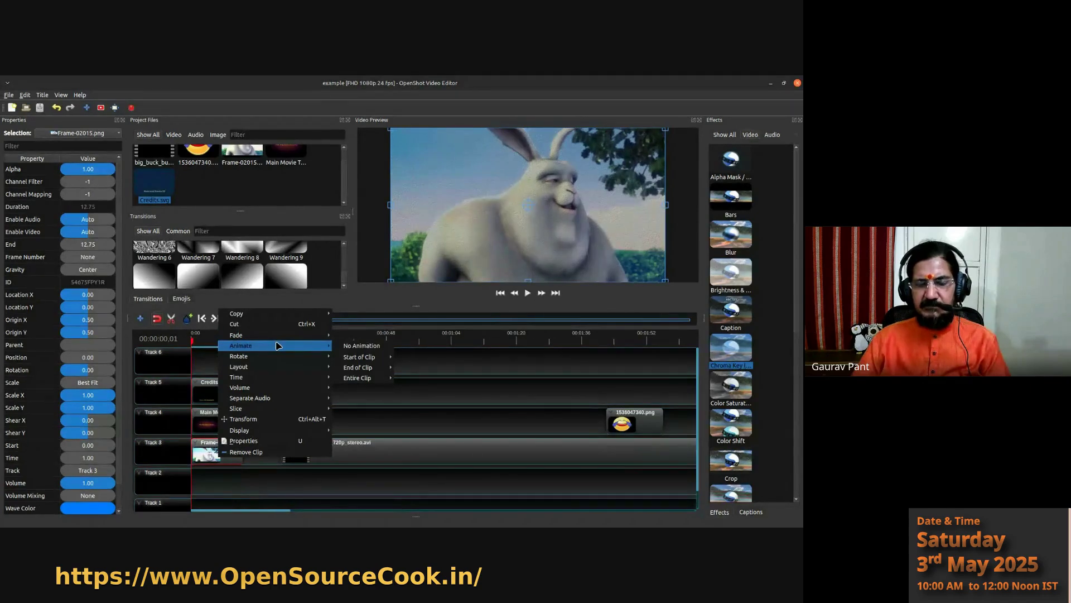
{"action": "mouse_move", "coordinate": [277, 387]}
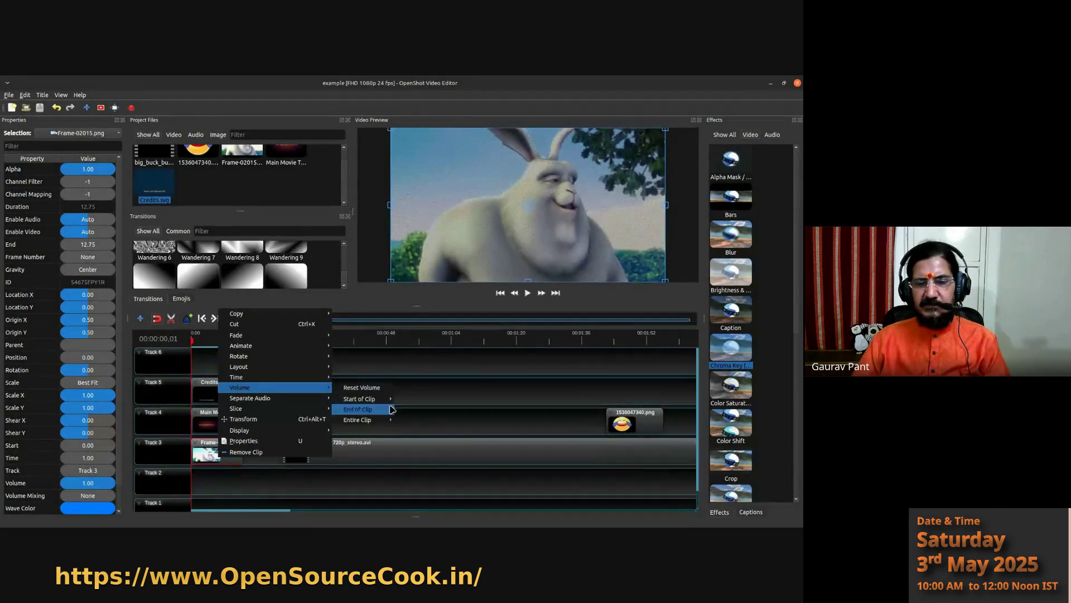
{"action": "left_click", "coordinate": [466, 392]}
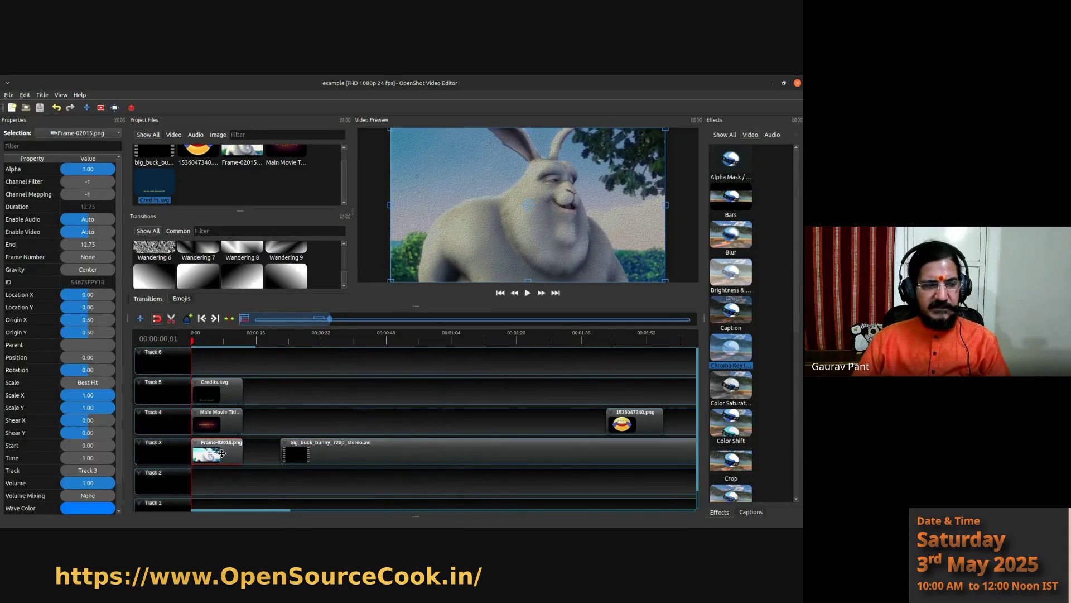
- Apply the Zoom Out (150% to 100%) animation to the start of the frame image clip on Track 3
{"action": "right_click", "coordinate": [218, 453]}
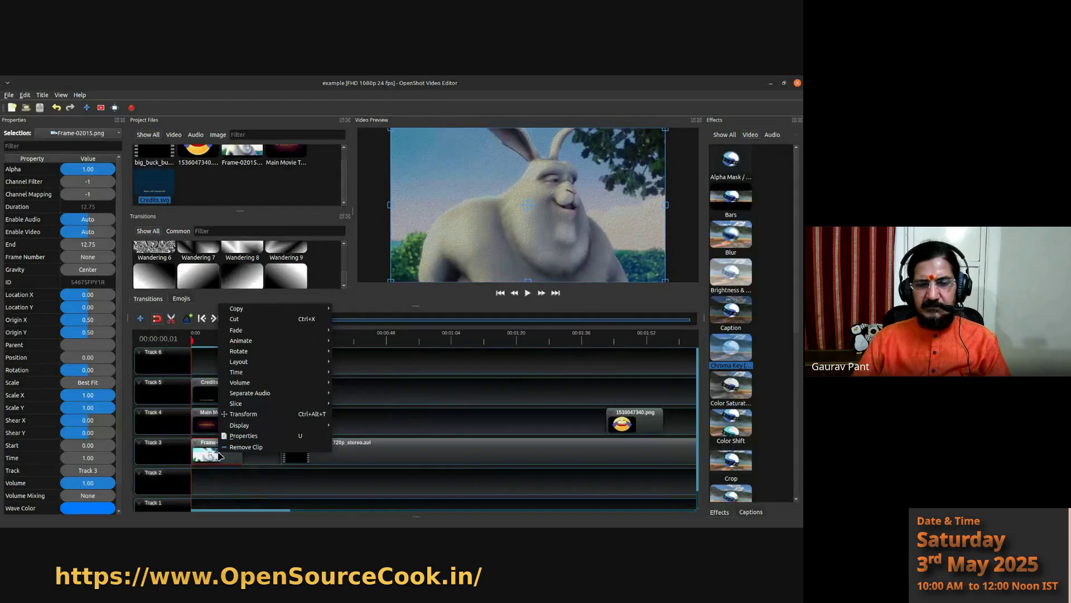
{"action": "mouse_move", "coordinate": [297, 342]}
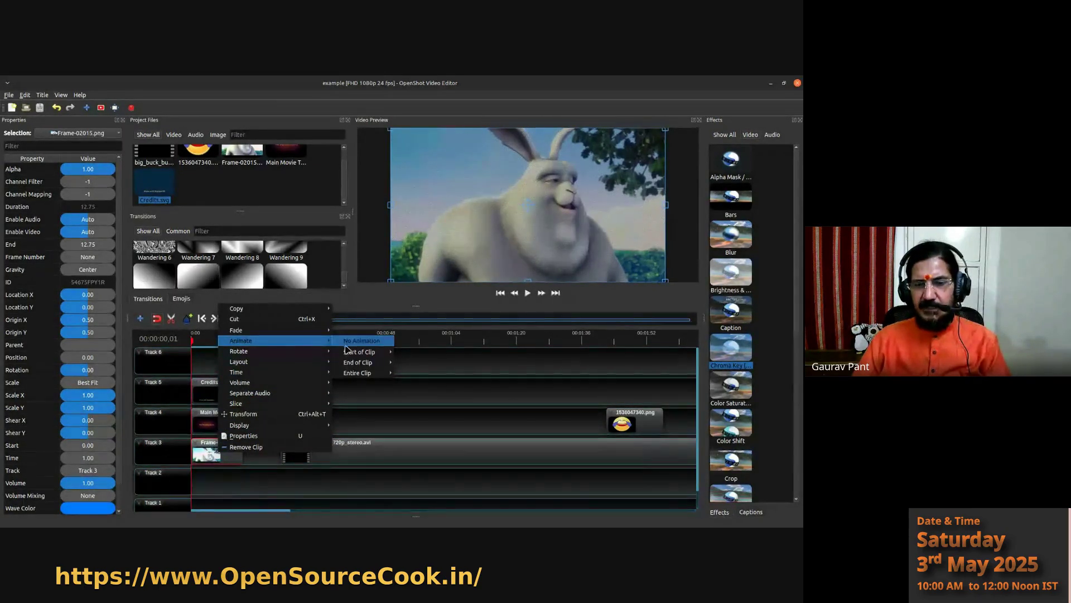
{"action": "mouse_move", "coordinate": [353, 356]}
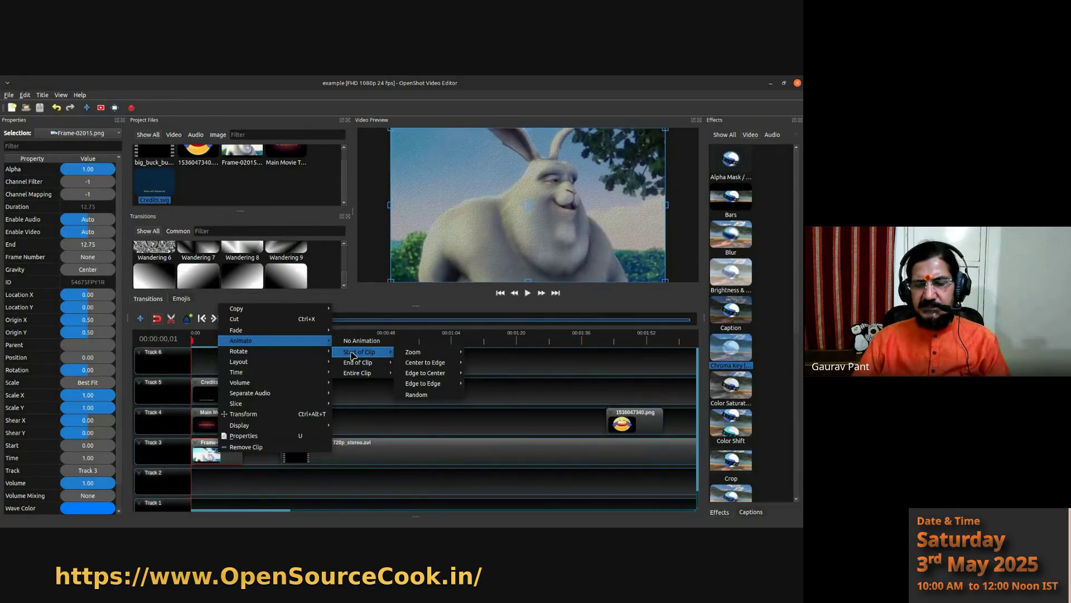
{"action": "mouse_move", "coordinate": [411, 357]}
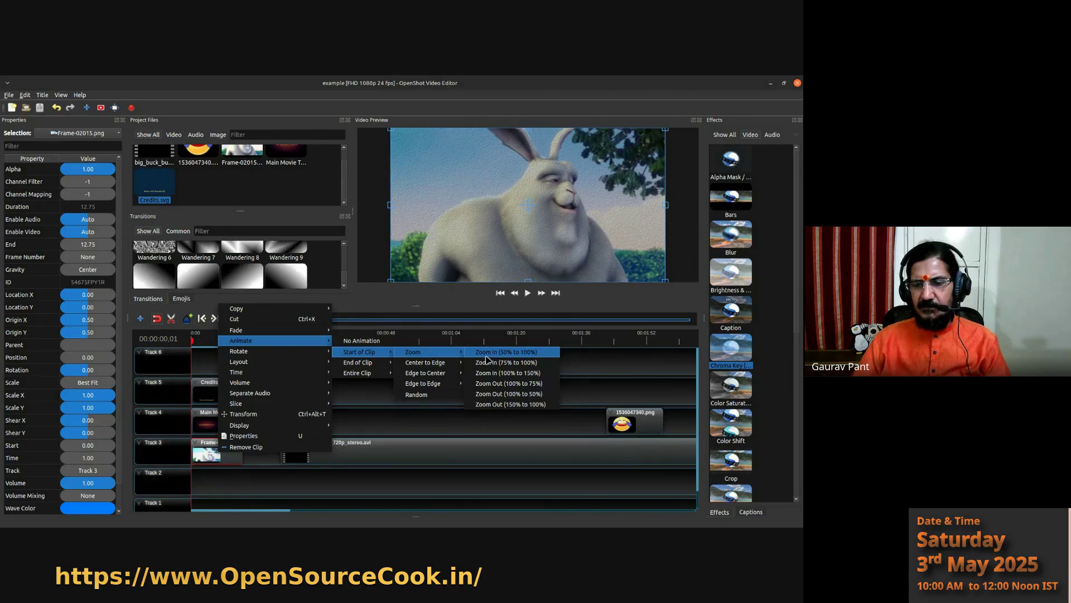
{"action": "left_click", "coordinate": [495, 407]}
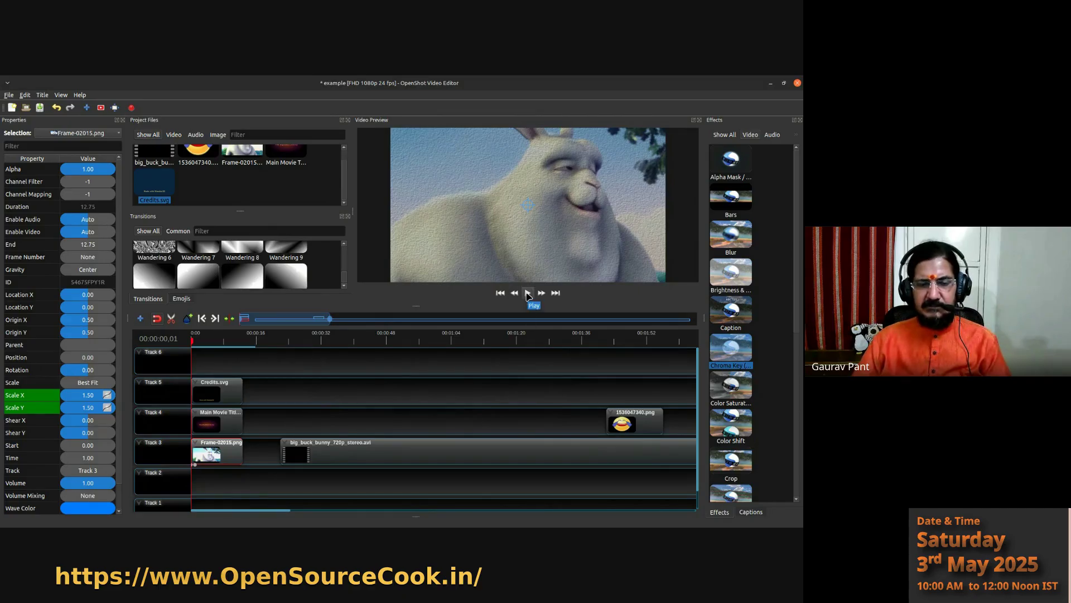
- Preview the frame image's zoom-out animation with the titles from the timeline start
{"action": "left_click", "coordinate": [528, 294]}
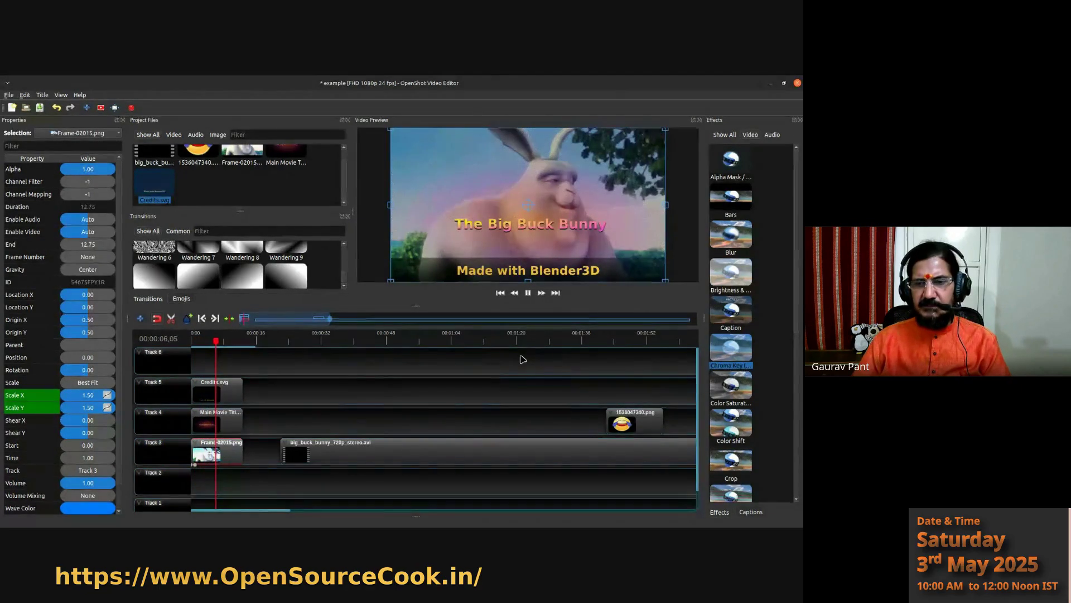
{"action": "left_click", "coordinate": [527, 292]}
{"action": "right_click", "coordinate": [236, 454]}
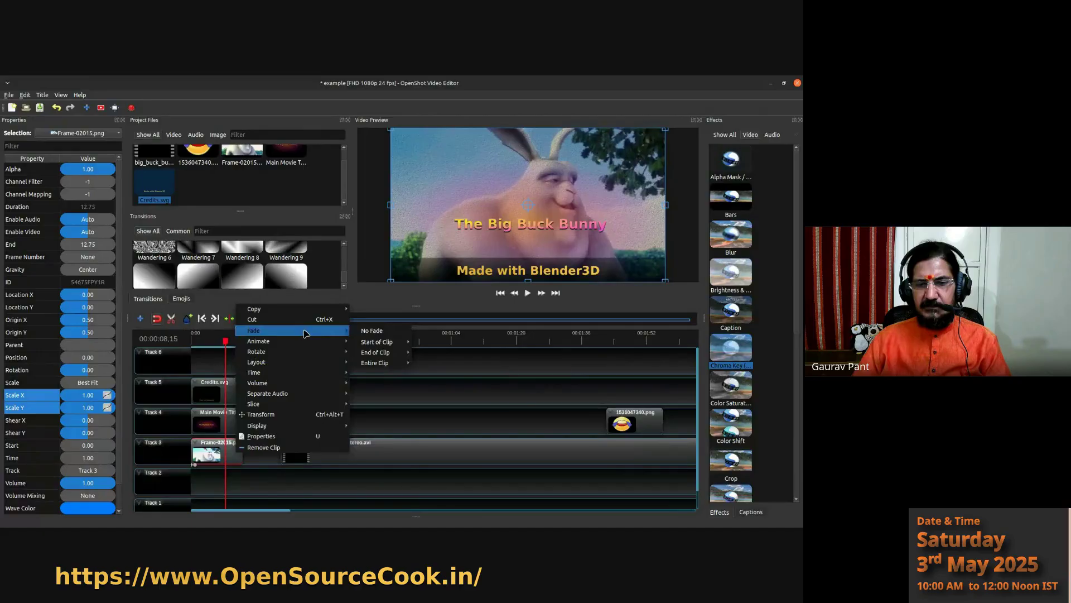
{"action": "left_click", "coordinate": [523, 398]}
- Add the Square left transition to the end of the frame image on Track 3 and move the video clip directly after the image
{"action": "scroll", "coordinate": [281, 272], "scroll_direction": "down", "scroll_amount": 2}
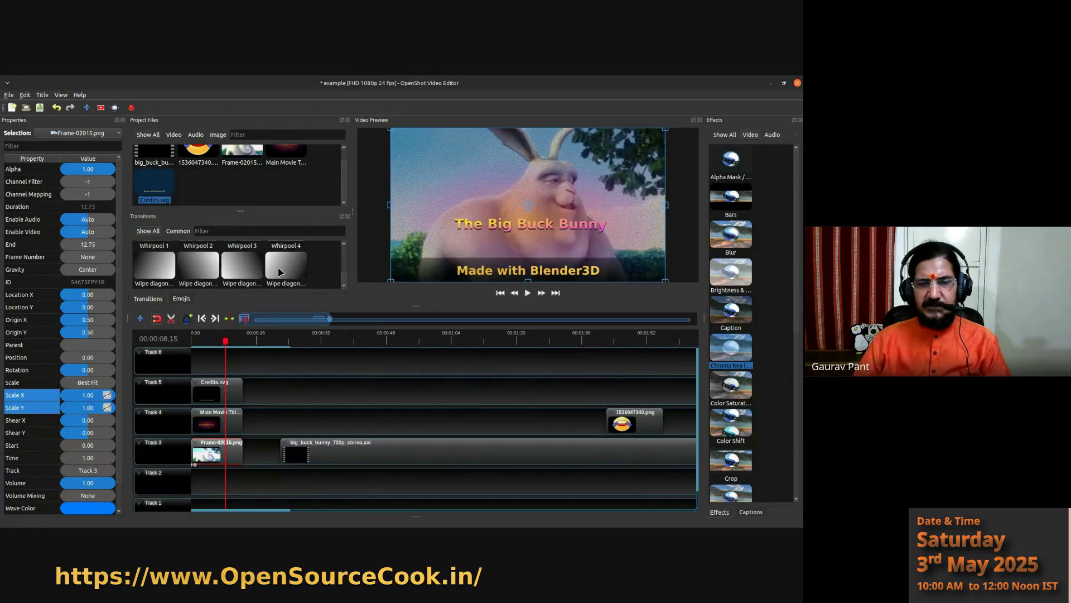
{"action": "scroll", "coordinate": [273, 280], "scroll_direction": "down", "scroll_amount": 1}
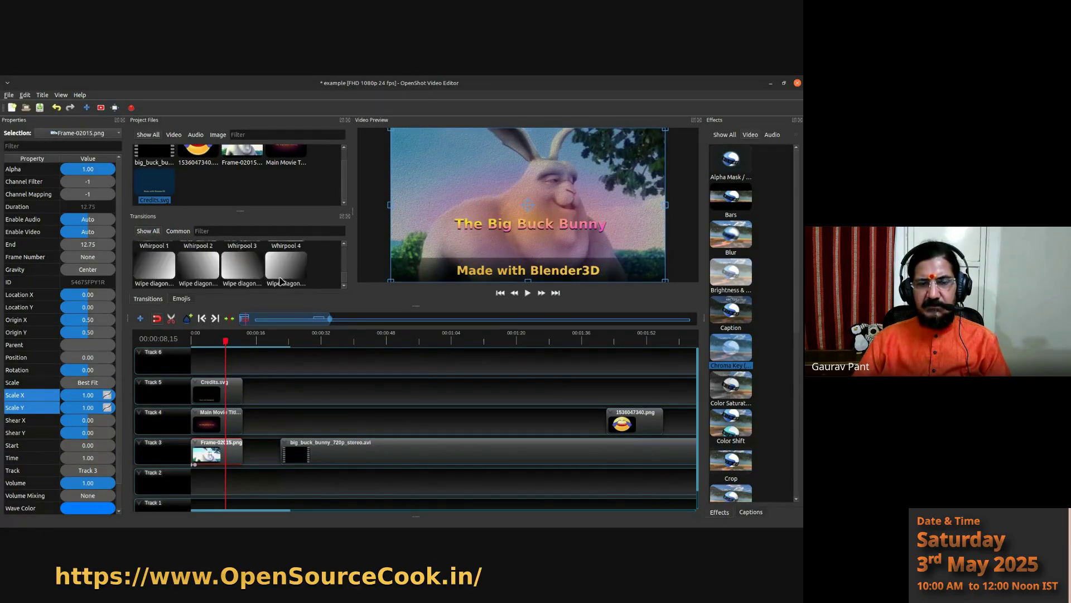
{"action": "scroll", "coordinate": [285, 276], "scroll_direction": "down", "scroll_amount": 4}
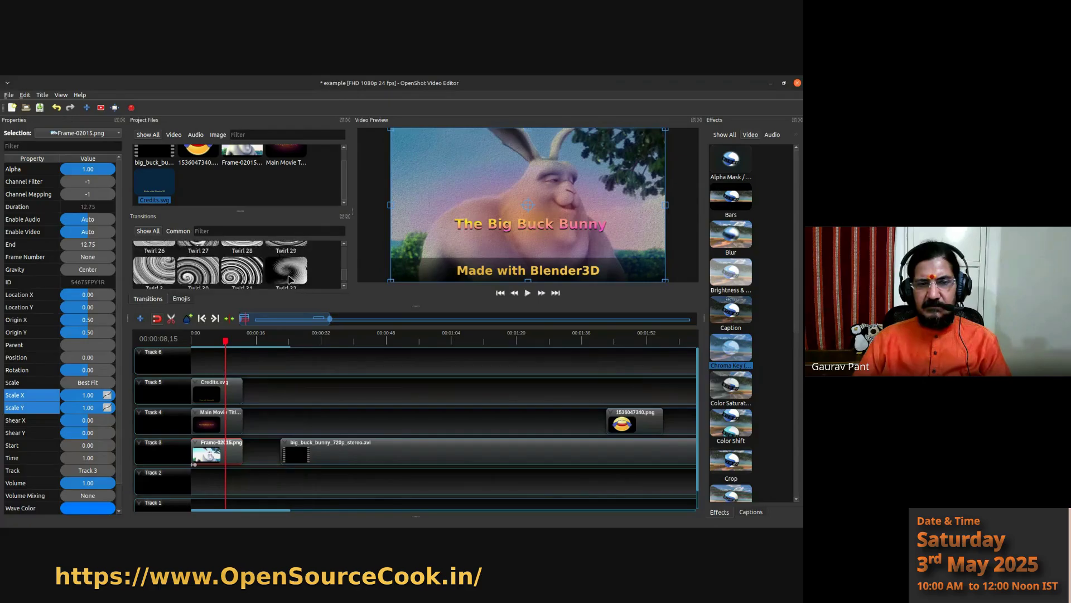
{"action": "scroll", "coordinate": [288, 279], "scroll_direction": "up", "scroll_amount": 5}
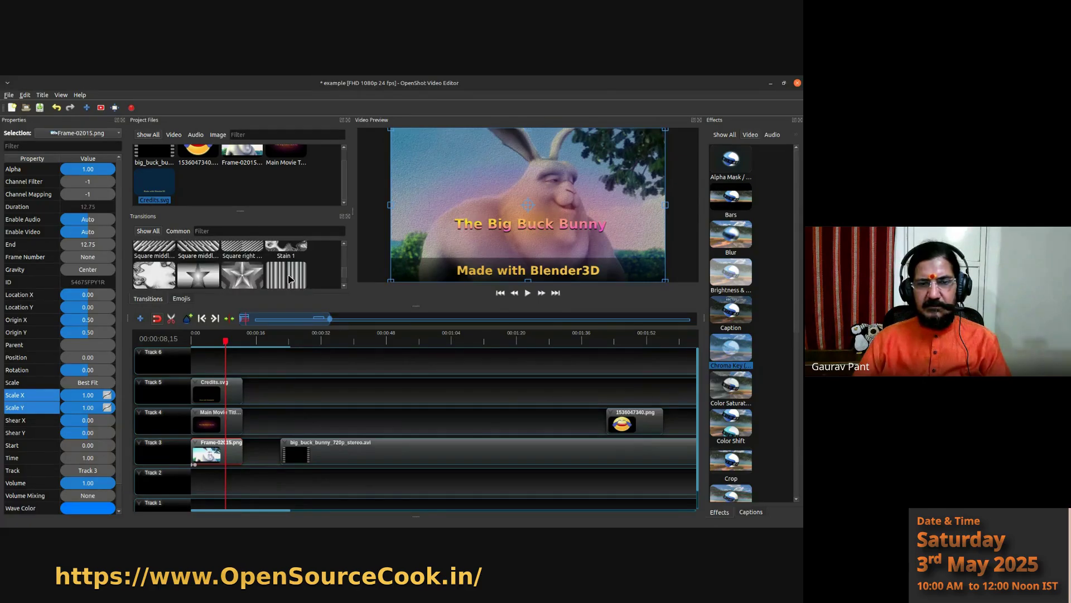
{"action": "left_click_drag", "start_coordinate": [290, 255], "coordinate": [241, 452]}
{"action": "left_click_drag", "start_coordinate": [315, 453], "coordinate": [279, 451]}
- Preview the opening from the timeline start through the new transition into the video clip
{"action": "left_click_drag", "start_coordinate": [202, 341], "coordinate": [191, 342]}
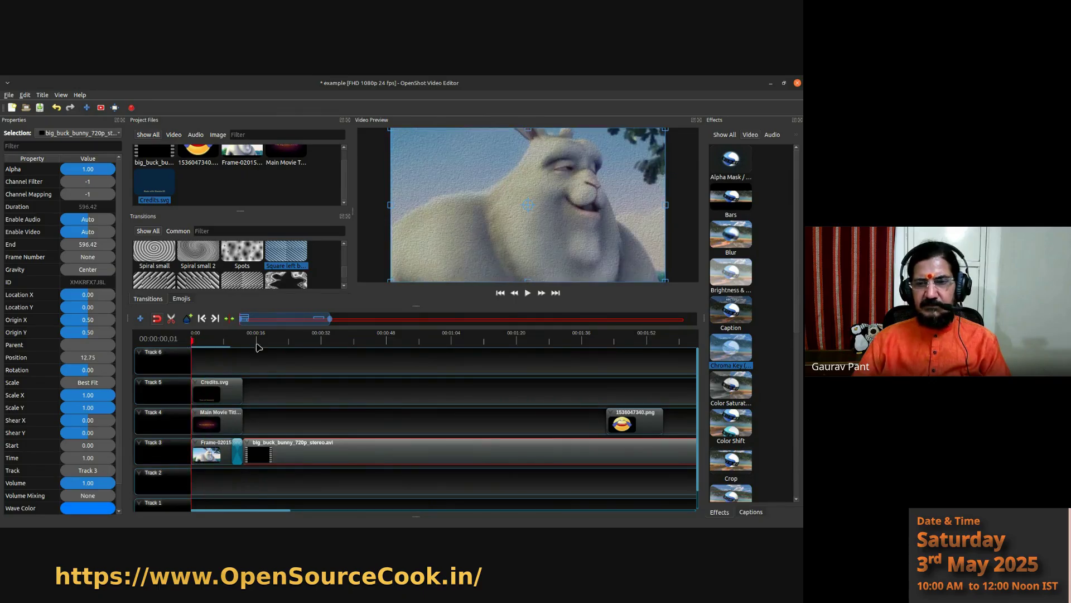
{"action": "left_click", "coordinate": [528, 292]}
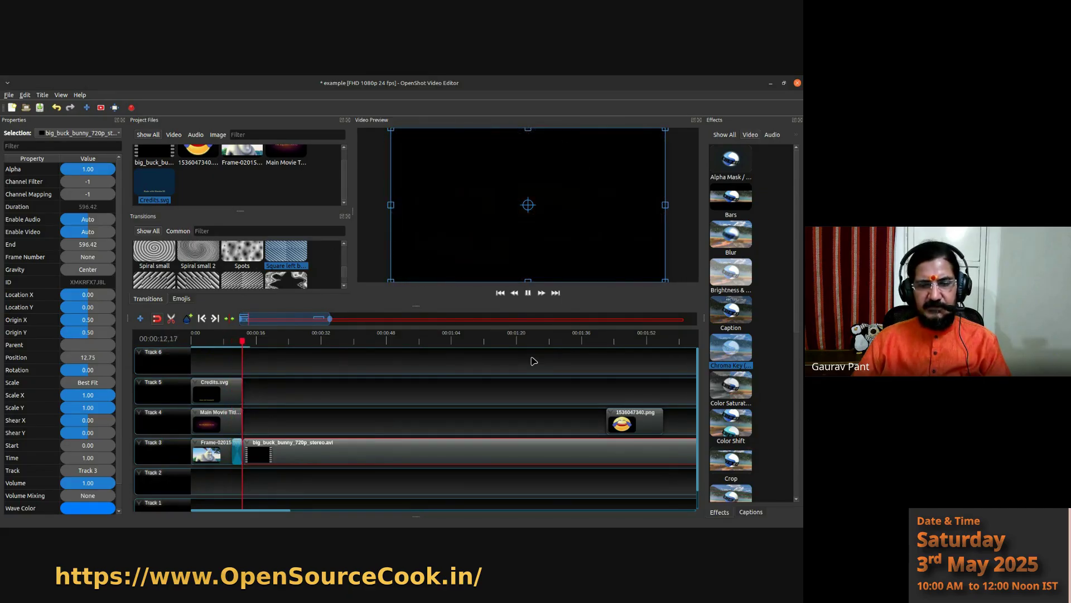
{"action": "left_click", "coordinate": [529, 294]}
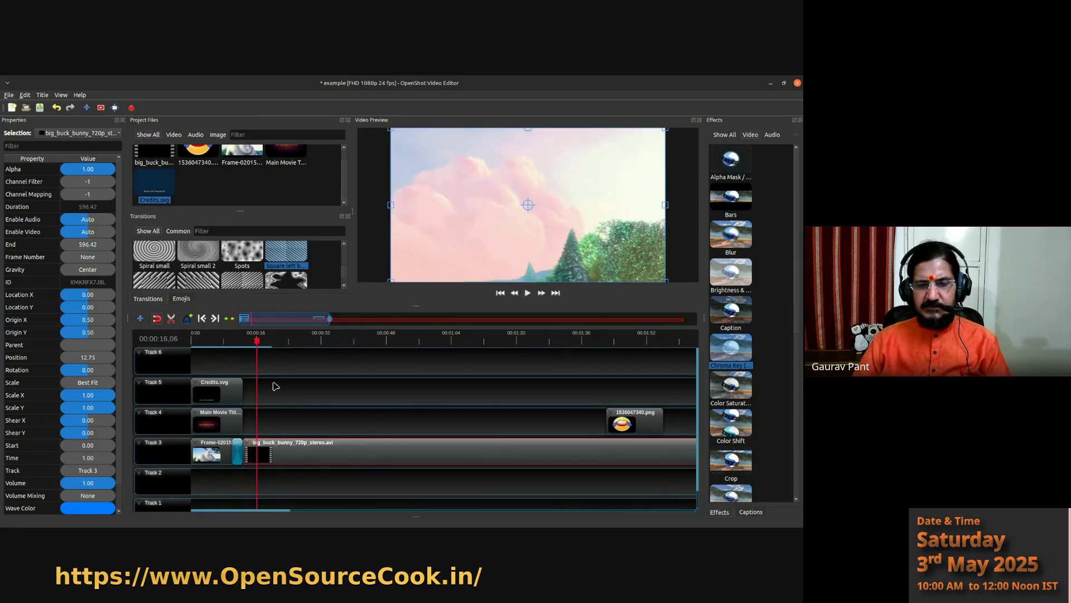
- Replay the changeover from the frame image to the video clip, and save the project
{"action": "left_click", "coordinate": [254, 339]}
{"action": "left_click", "coordinate": [243, 339]}
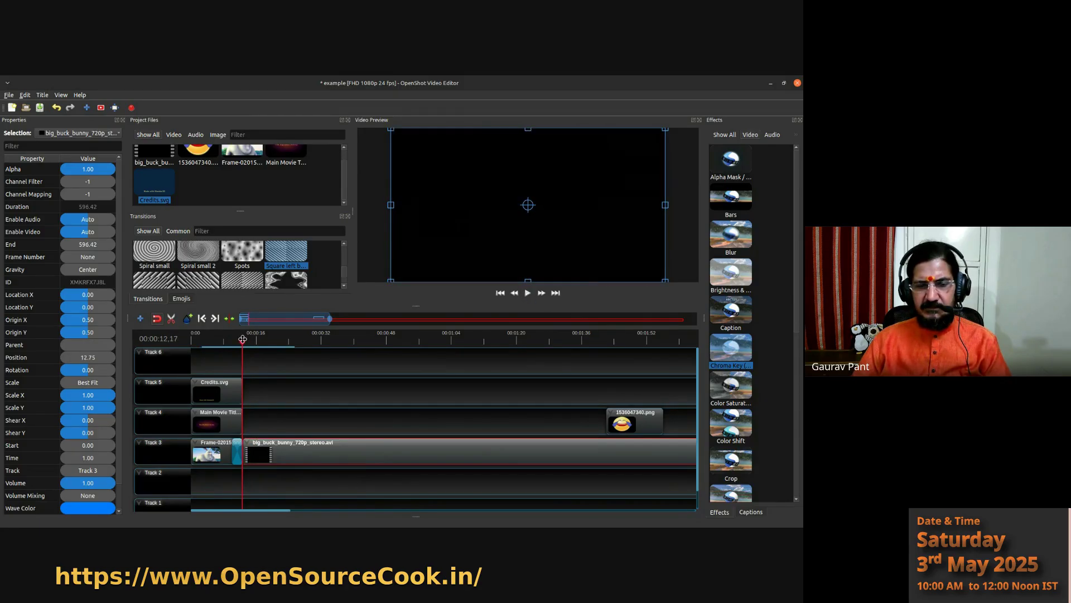
{"action": "left_click", "coordinate": [528, 292]}
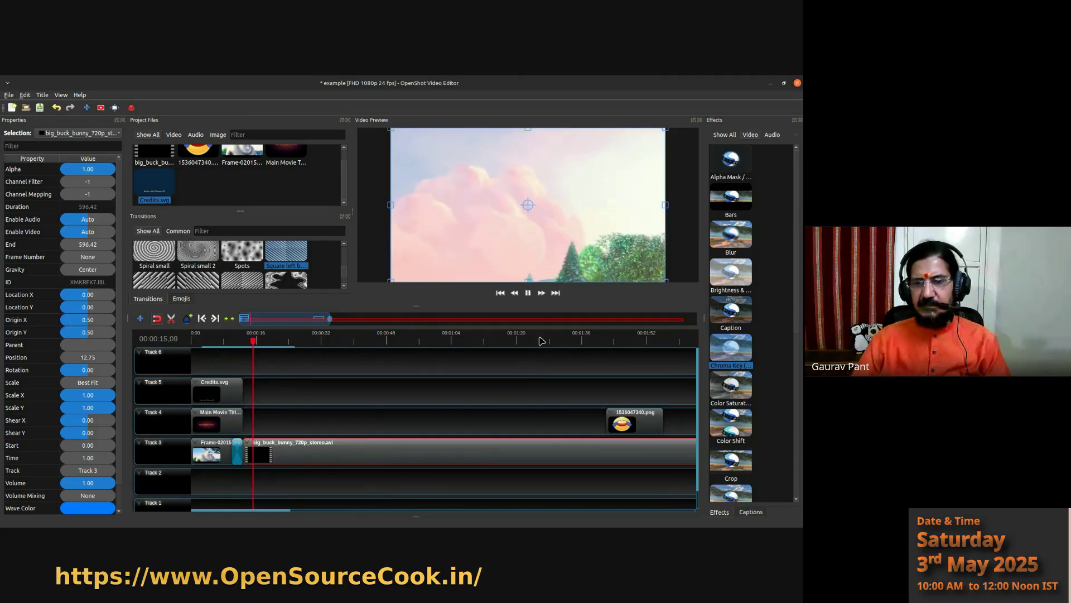
{"action": "left_click", "coordinate": [528, 293]}
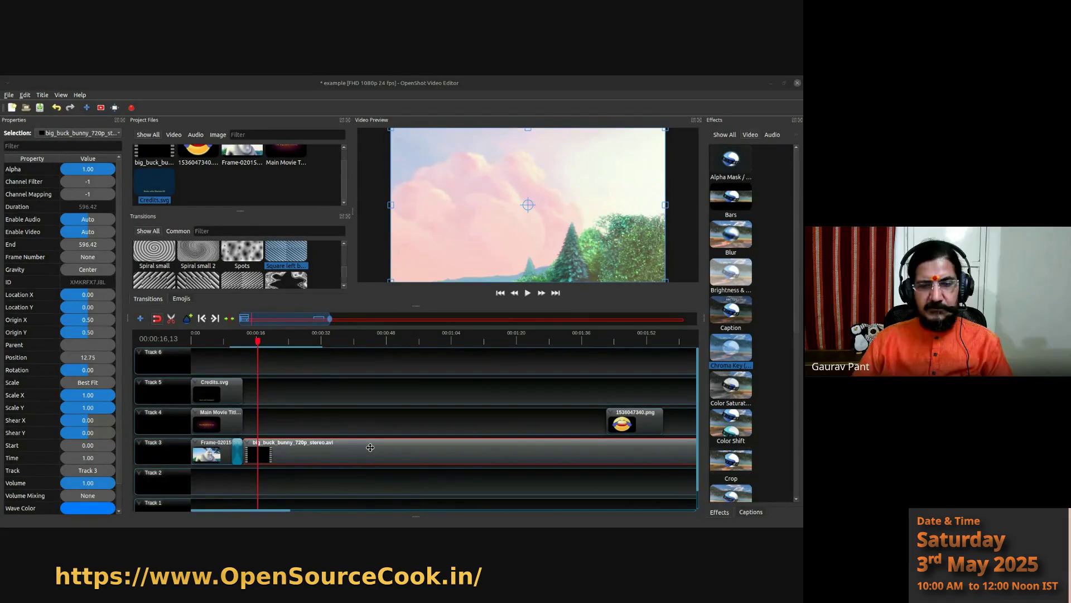
{"action": "left_click_drag", "start_coordinate": [257, 340], "coordinate": [261, 340]}
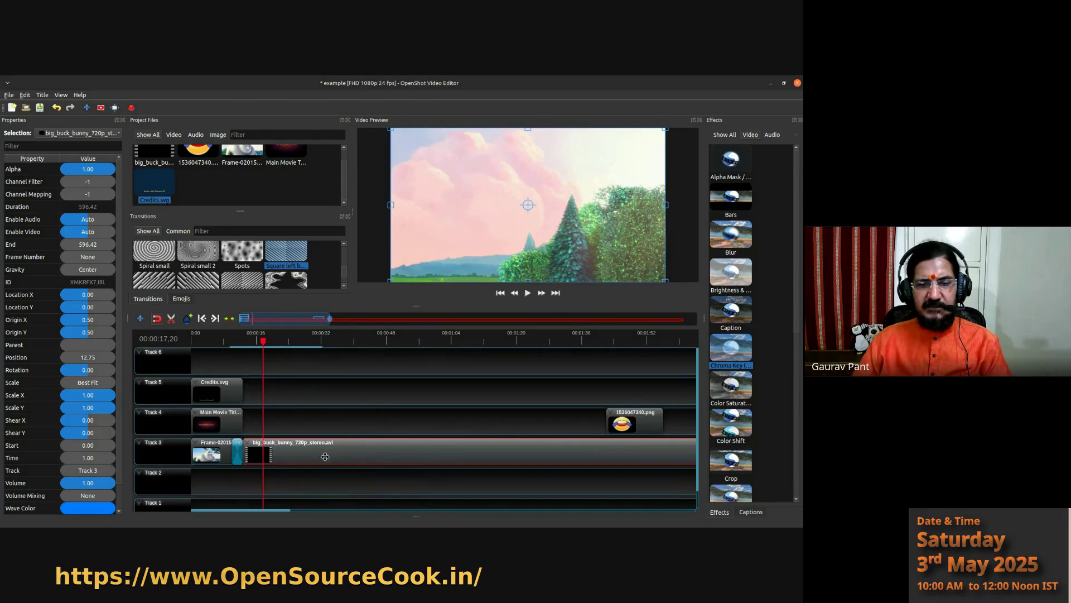
{"action": "key", "text": "ctrl+s"}
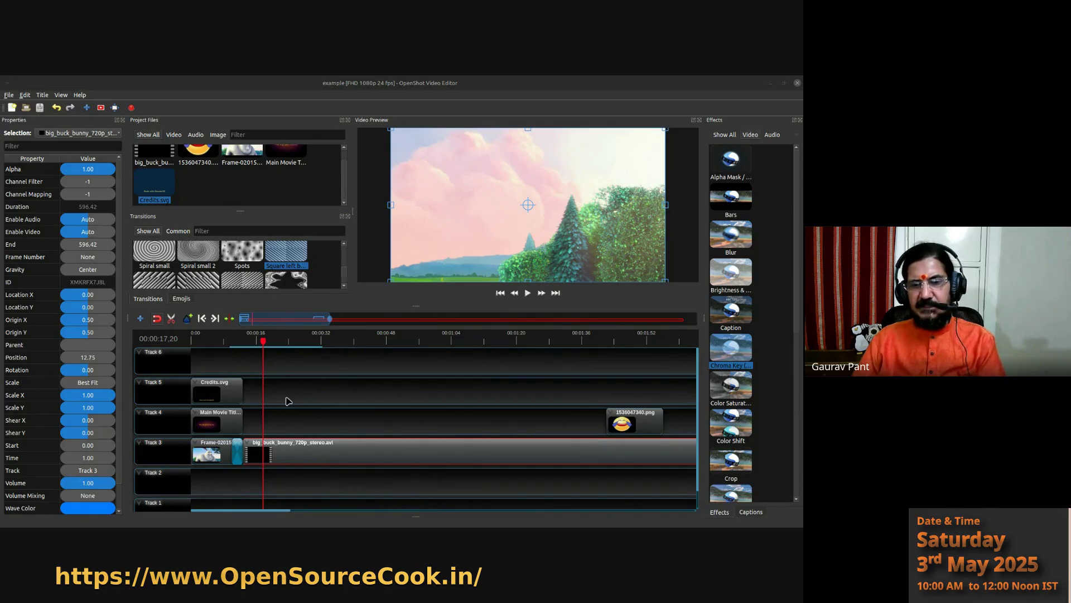
- Import the LOOK OUT! speech bubble image onto Track 4 at about 29 seconds, where the bird stands on the branch
{"action": "left_click", "coordinate": [308, 339]}
{"action": "left_click_drag", "start_coordinate": [308, 341], "coordinate": [310, 344]}
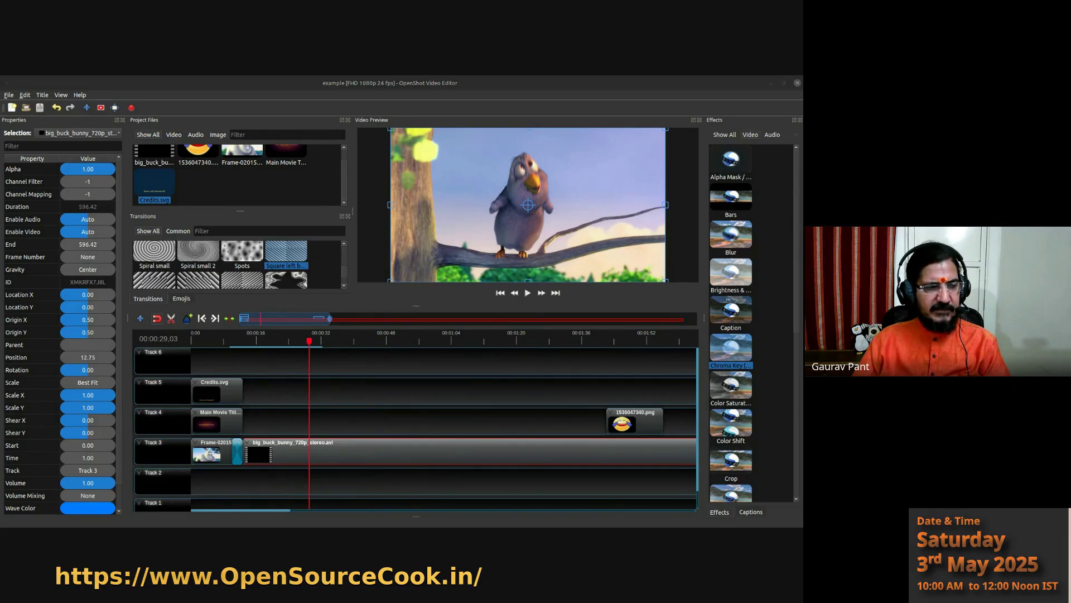
{"action": "left_click_drag", "start_coordinate": [0, 240], "coordinate": [315, 404]}
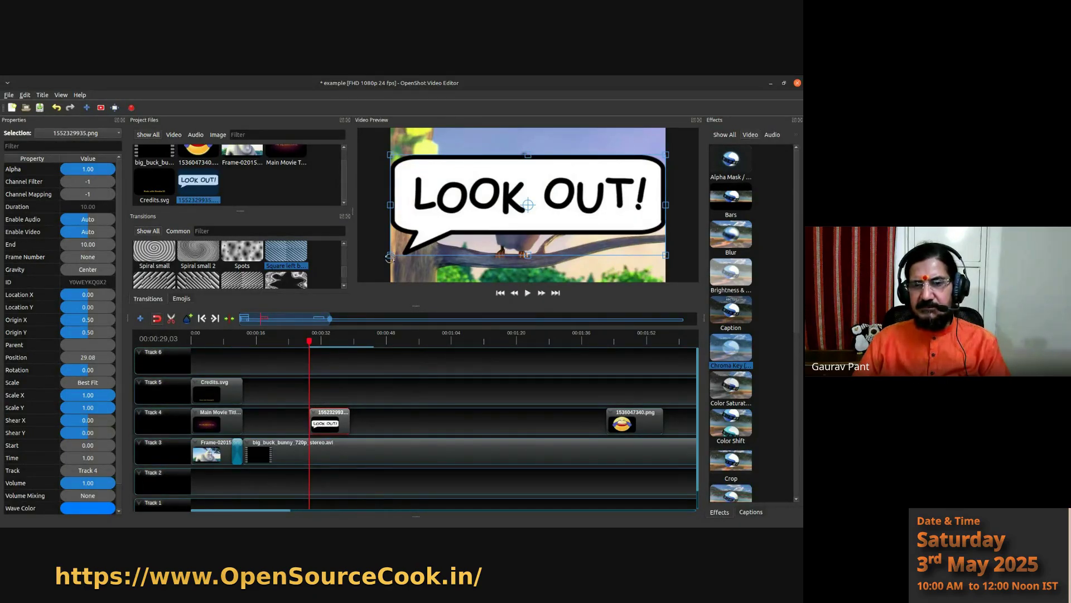
- Shrink the LOOK OUT! bubble to about 0.39 scale and place it to the upper right of the bird, at about X 0.28, Y -0.29
{"action": "left_click_drag", "start_coordinate": [390, 256], "coordinate": [477, 222]}
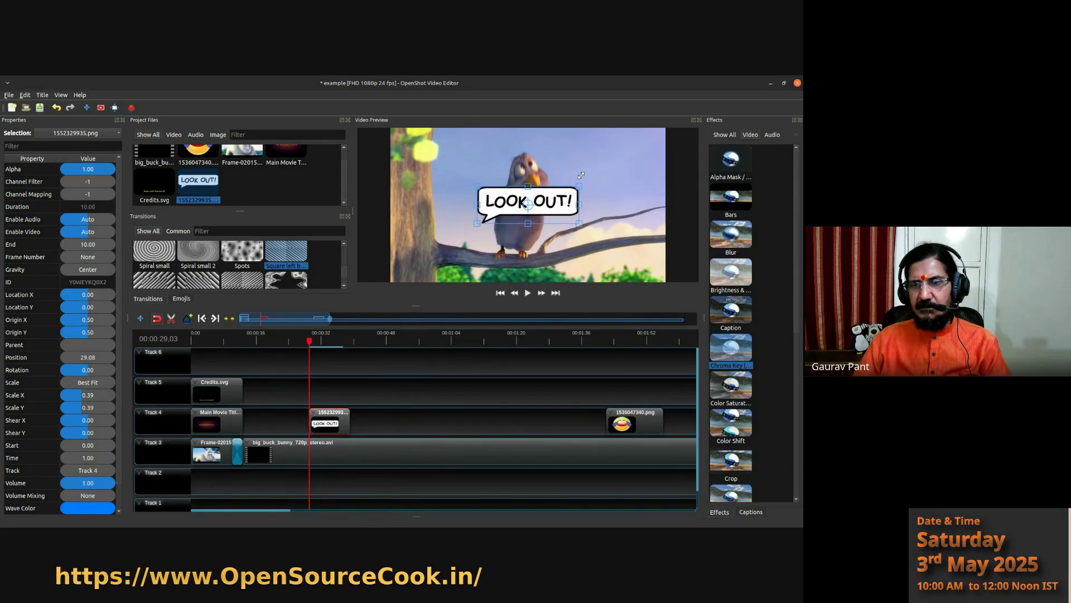
{"action": "left_click_drag", "start_coordinate": [581, 175], "coordinate": [583, 174]}
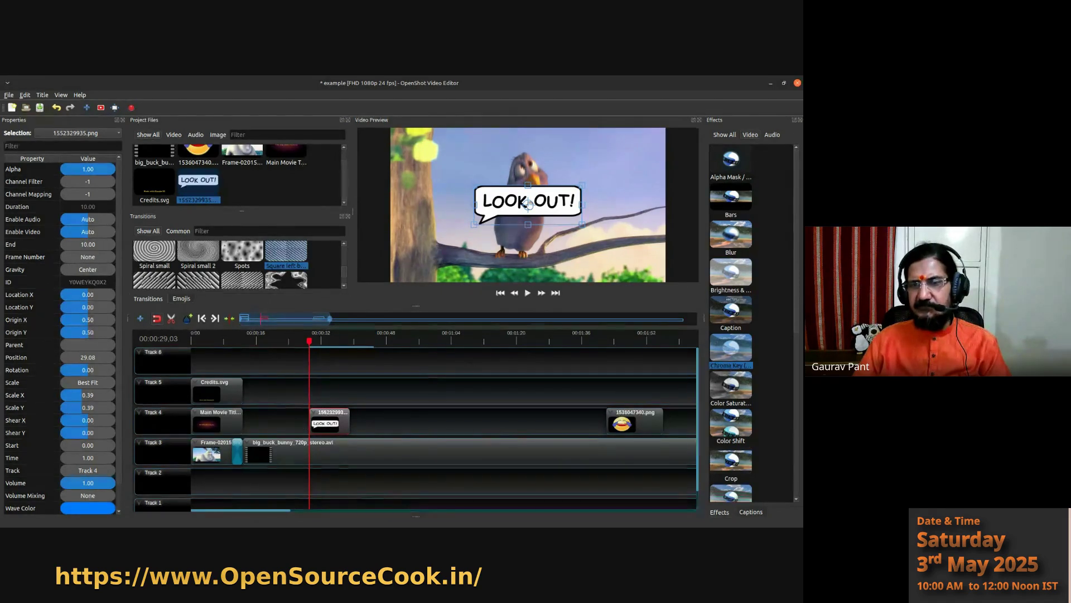
{"action": "left_click_drag", "start_coordinate": [528, 205], "coordinate": [628, 161]}
{"action": "key", "text": "ctrl+z"}
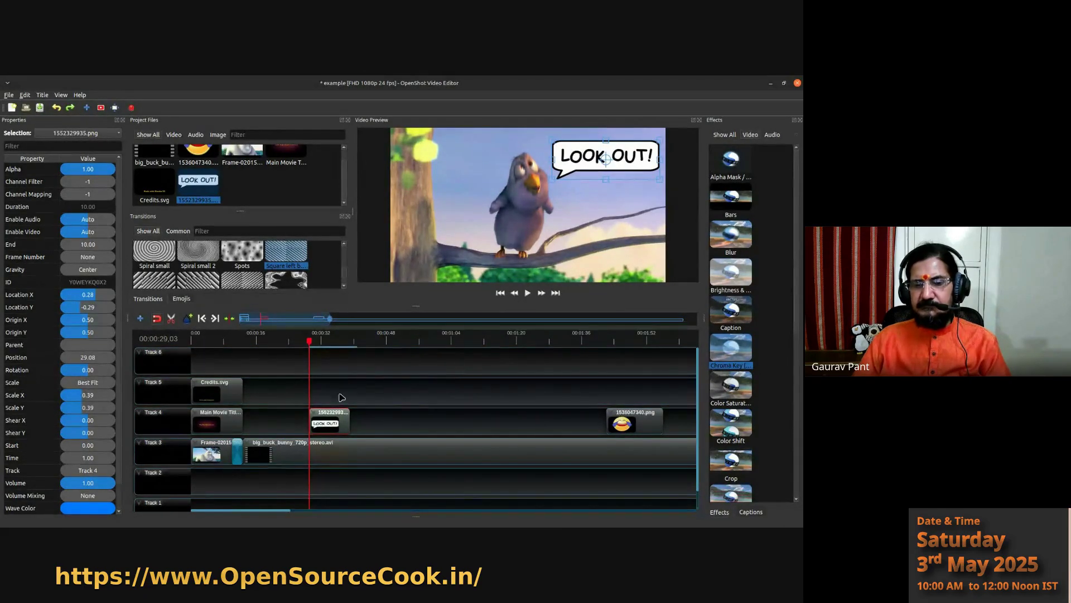
- Apply Fade In and Out (Fast) to the entire LOOK OUT! clip on Track 4
{"action": "right_click", "coordinate": [339, 418]}
{"action": "mouse_move", "coordinate": [422, 300]}
{"action": "mouse_move", "coordinate": [492, 309]}
{"action": "mouse_move", "coordinate": [486, 327]}
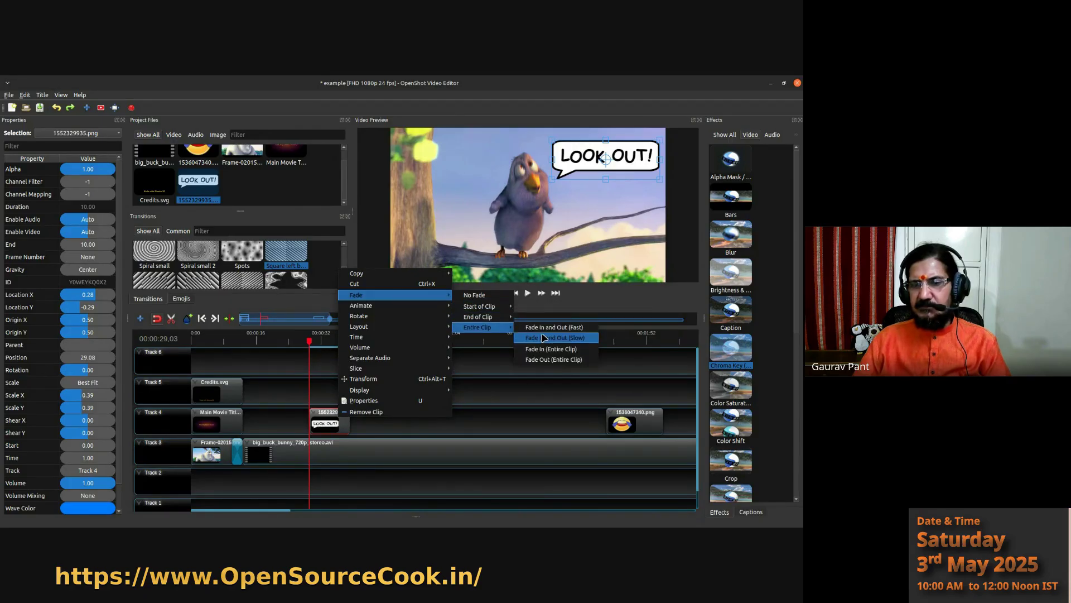
{"action": "left_click", "coordinate": [544, 332]}
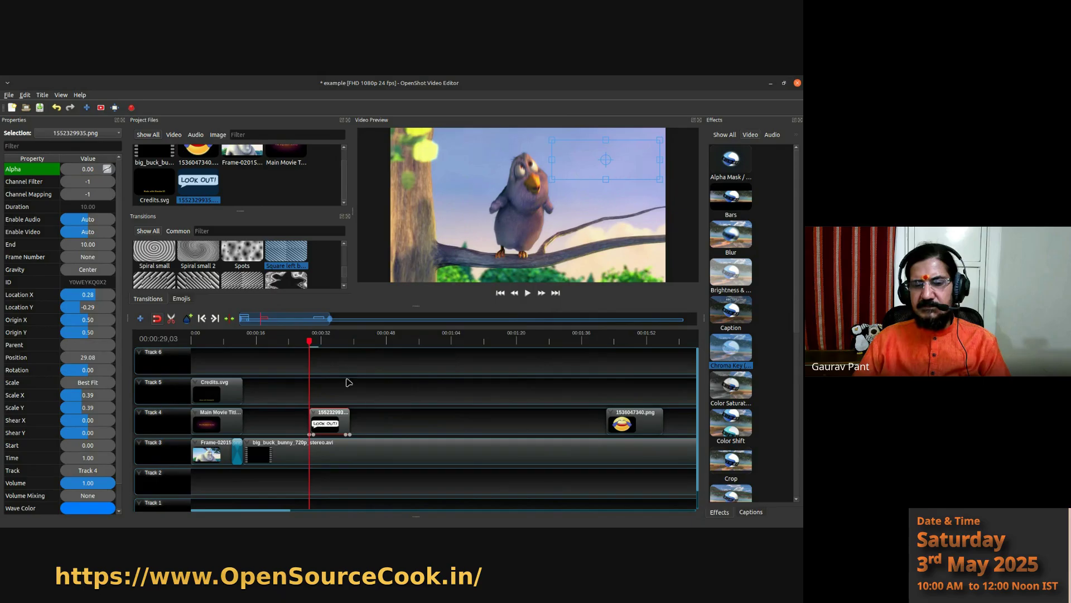
- Preview the LOOK OUT! bubble's fades from about 28 seconds to the end of its clip
{"action": "left_click_drag", "start_coordinate": [314, 345], "coordinate": [306, 341]}
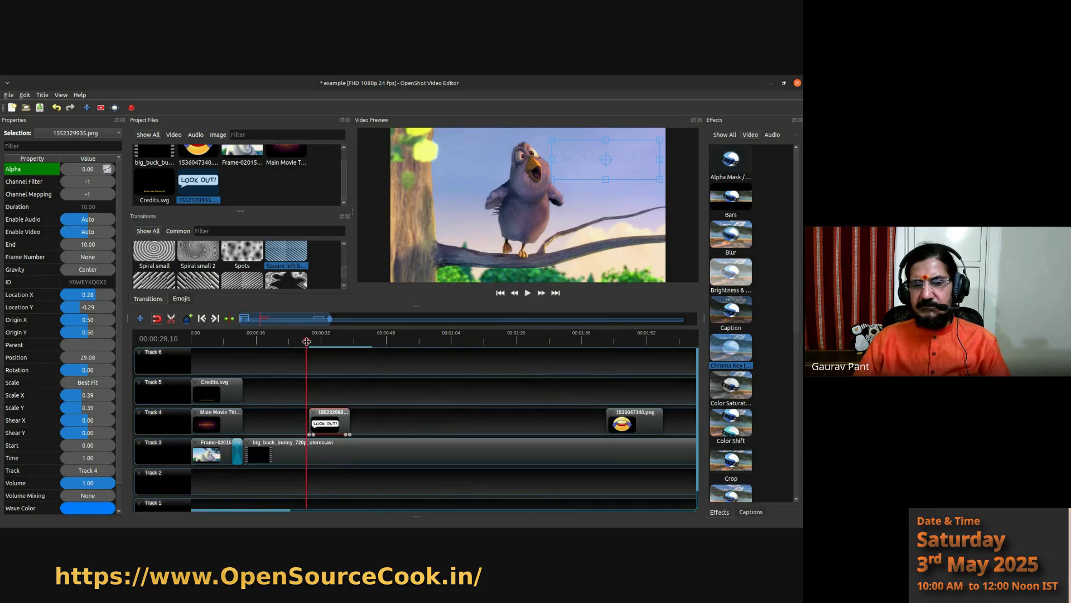
{"action": "left_click", "coordinate": [527, 293]}
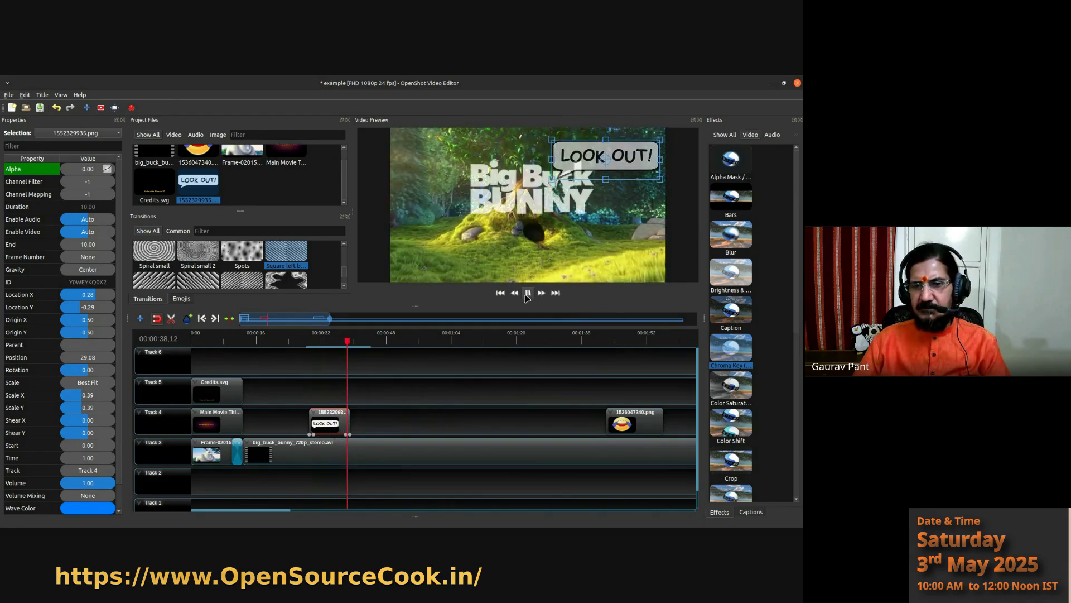
{"action": "key", "text": "space"}
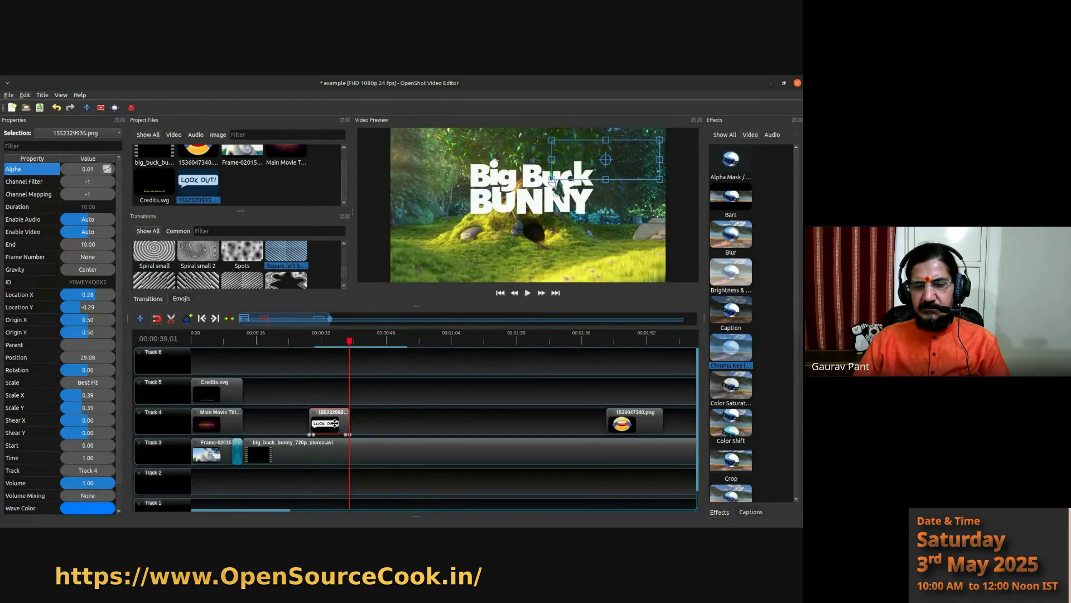
- Remove all fades from the LOOK OUT! clip on Track 4
{"action": "right_click", "coordinate": [338, 426]}
{"action": "mouse_move", "coordinate": [367, 304]}
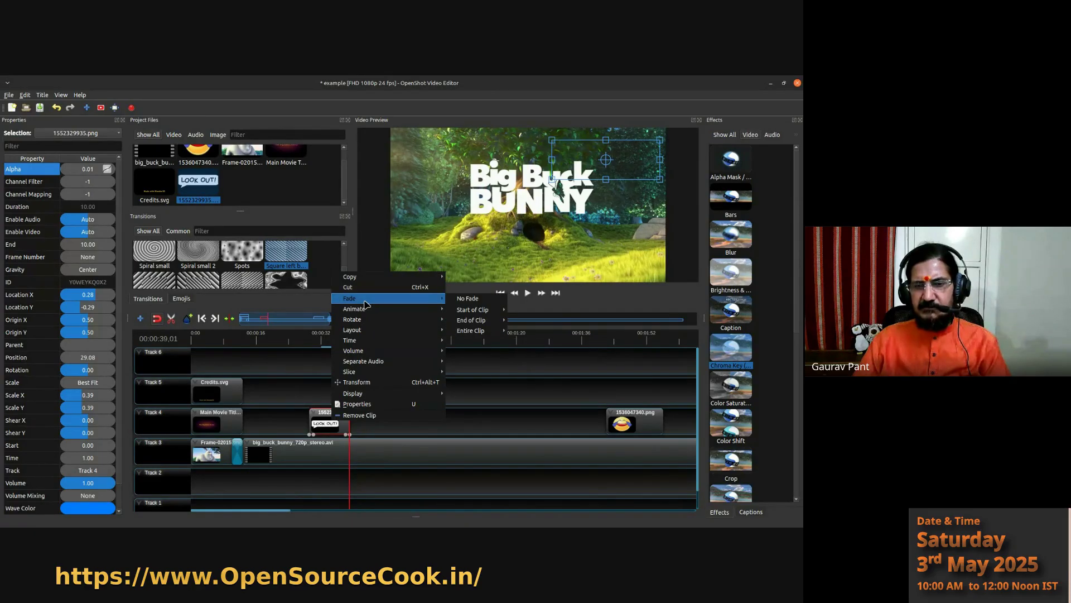
{"action": "left_click", "coordinate": [468, 299]}
- At about 33 seconds, reposition the LOOK OUT! bubble slightly lower beside the bird, to about X 0.27, Y -0.20
{"action": "left_click_drag", "start_coordinate": [340, 341], "coordinate": [327, 339]}
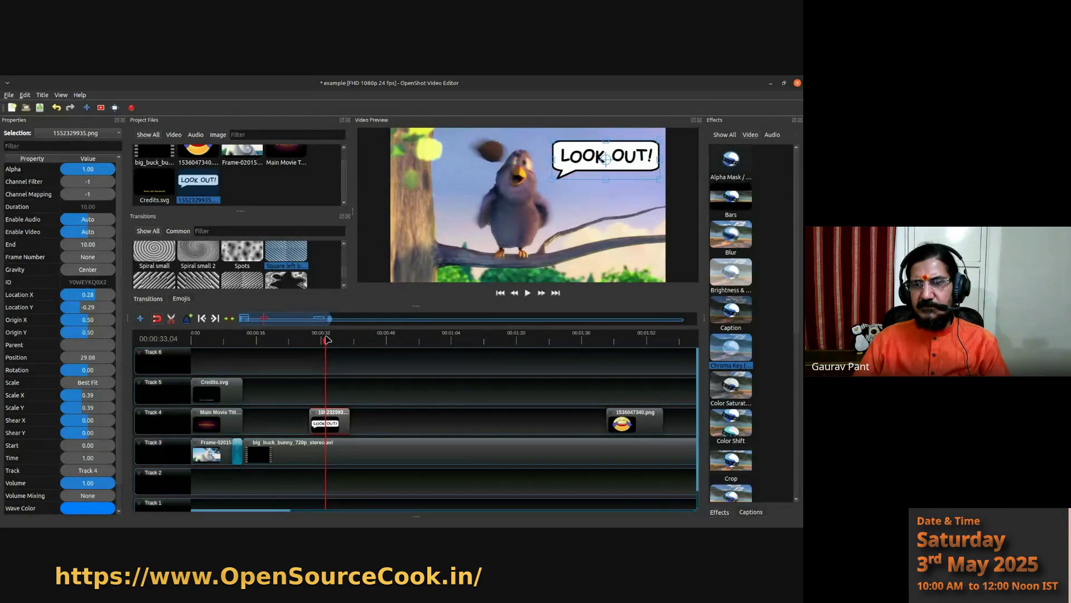
{"action": "left_click", "coordinate": [585, 159]}
{"action": "left_click_drag", "start_coordinate": [498, 171], "coordinate": [585, 170]}
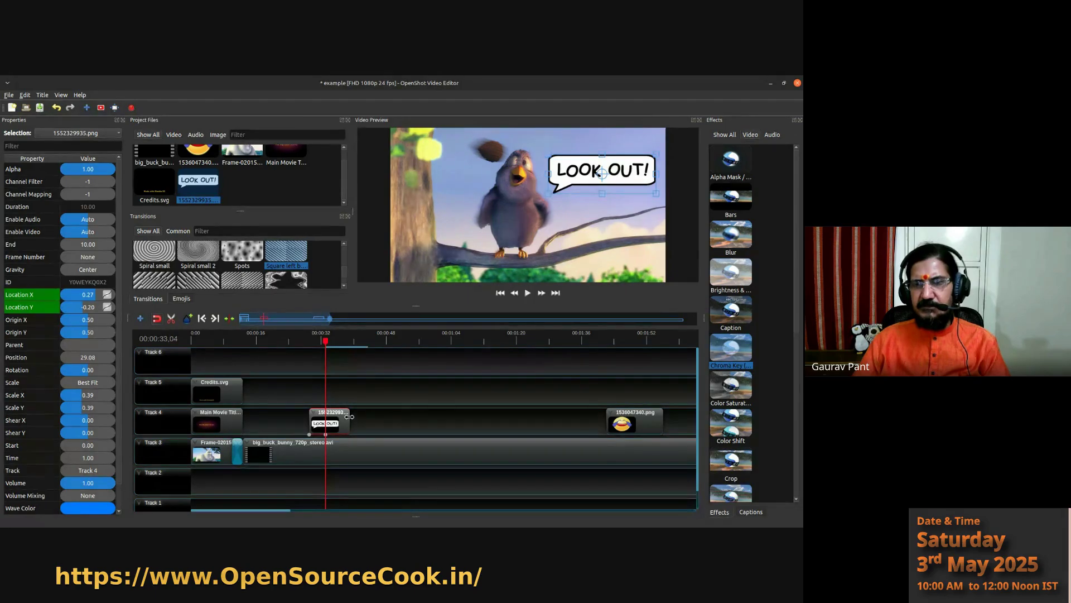
- Shorten the LOOK OUT! clip on Track 4 to about 4 seconds, starting at about 31.8 seconds, and set it to No Fade
{"action": "left_click_drag", "start_coordinate": [349, 416], "coordinate": [327, 429]}
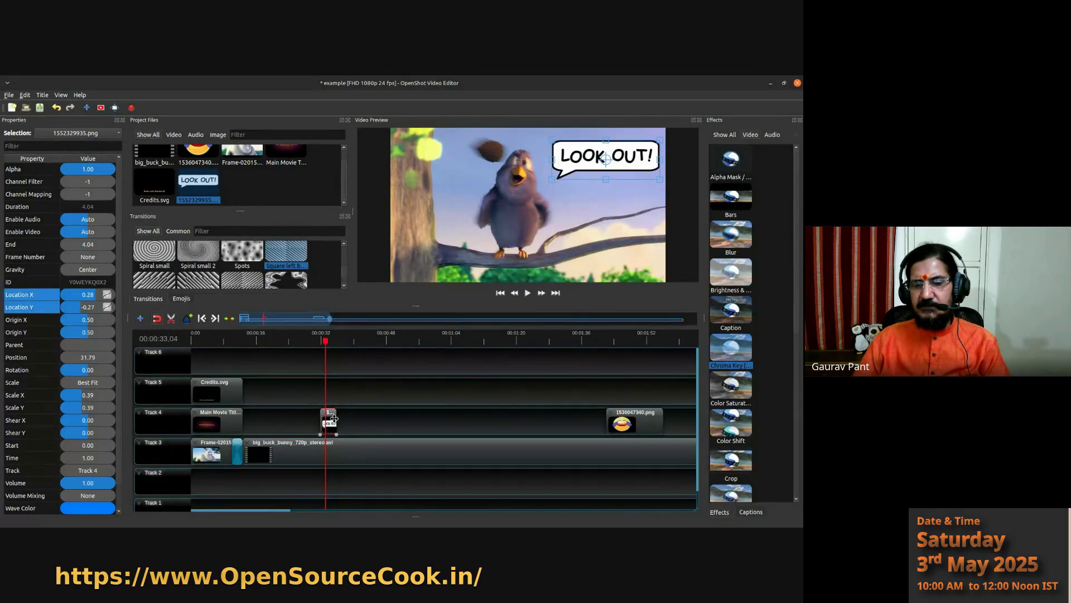
{"action": "right_click", "coordinate": [335, 419]}
{"action": "mouse_move", "coordinate": [435, 294]}
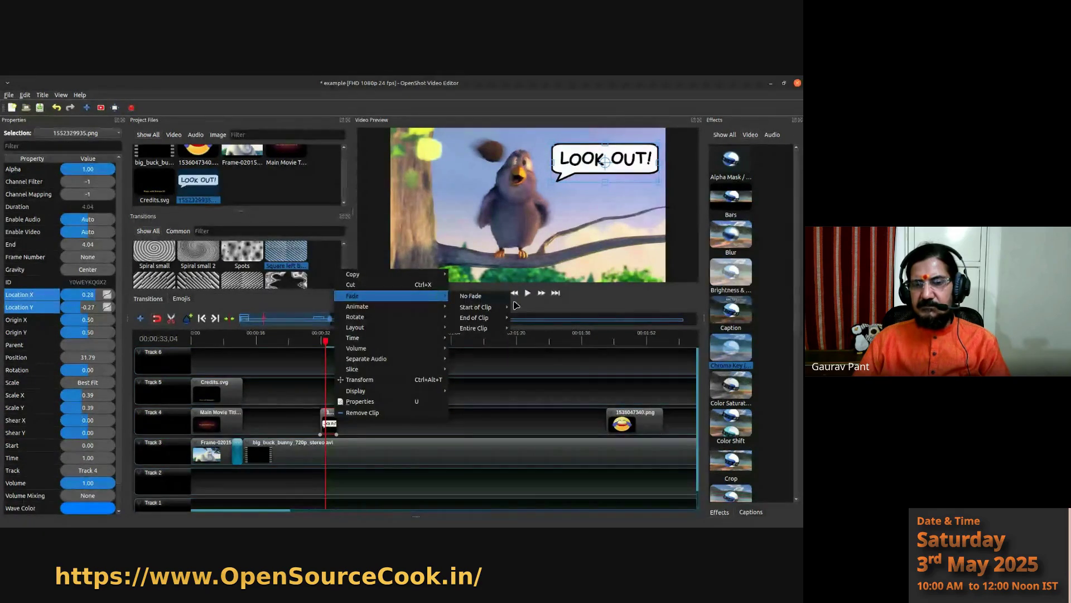
{"action": "left_click", "coordinate": [495, 296]}
{"action": "right_click", "coordinate": [331, 420]}
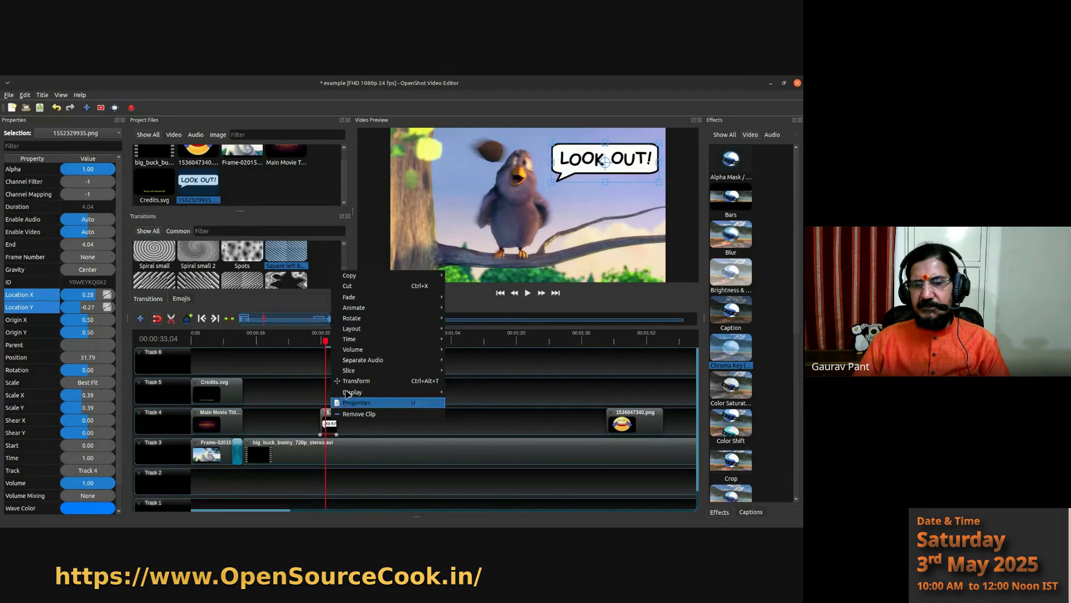
{"action": "mouse_move", "coordinate": [379, 299]}
{"action": "left_click", "coordinate": [469, 299]}
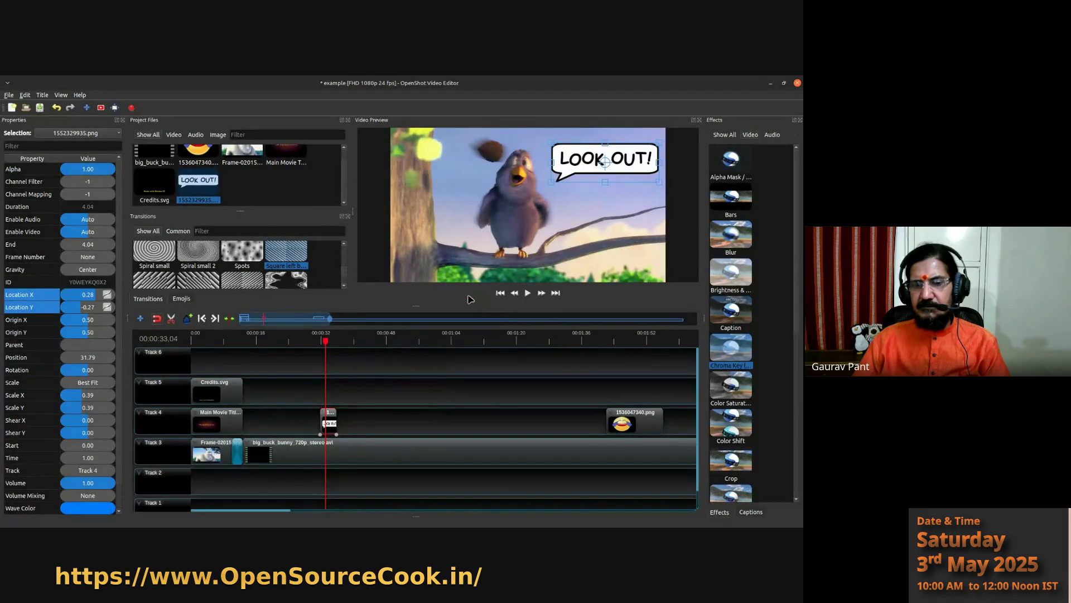
- Play the LOOK OUT! bubble section from about 32 seconds until past the end of its clip
{"action": "left_click_drag", "start_coordinate": [324, 340], "coordinate": [319, 340]}
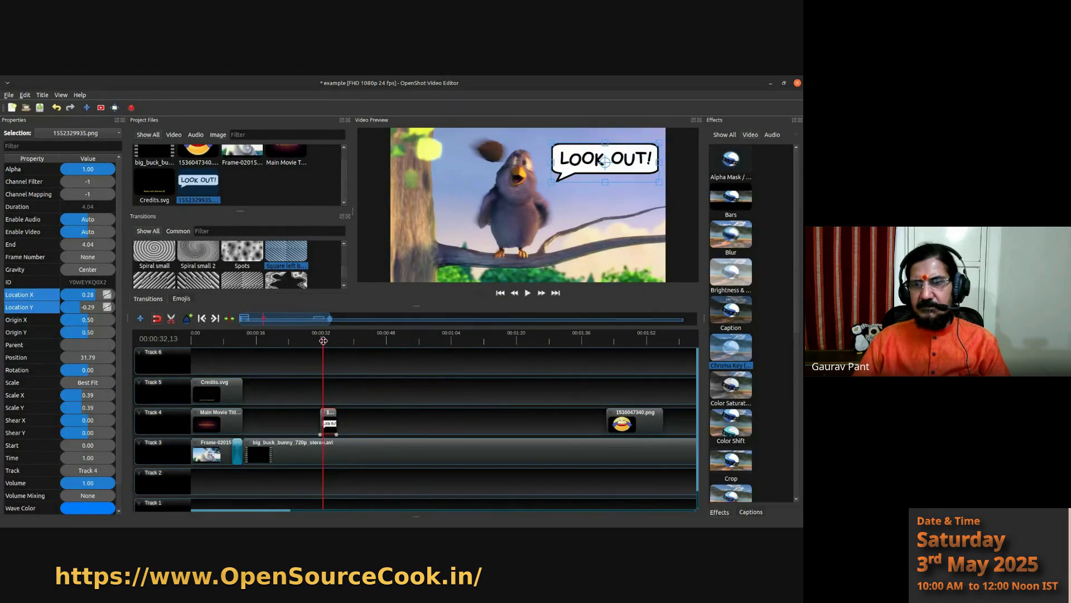
{"action": "left_click", "coordinate": [527, 293]}
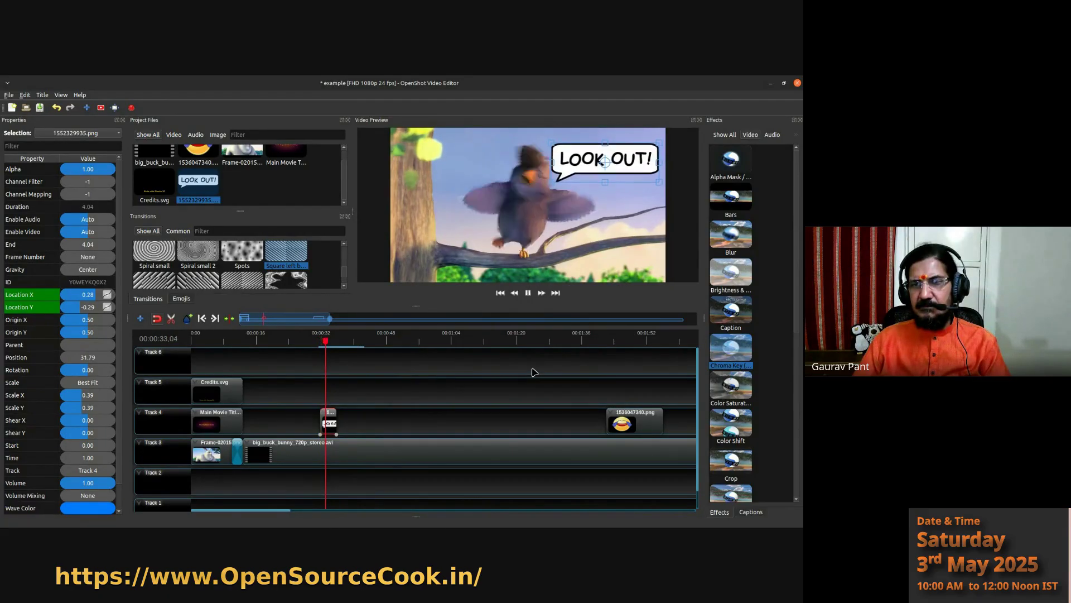
{"action": "left_click", "coordinate": [527, 292]}
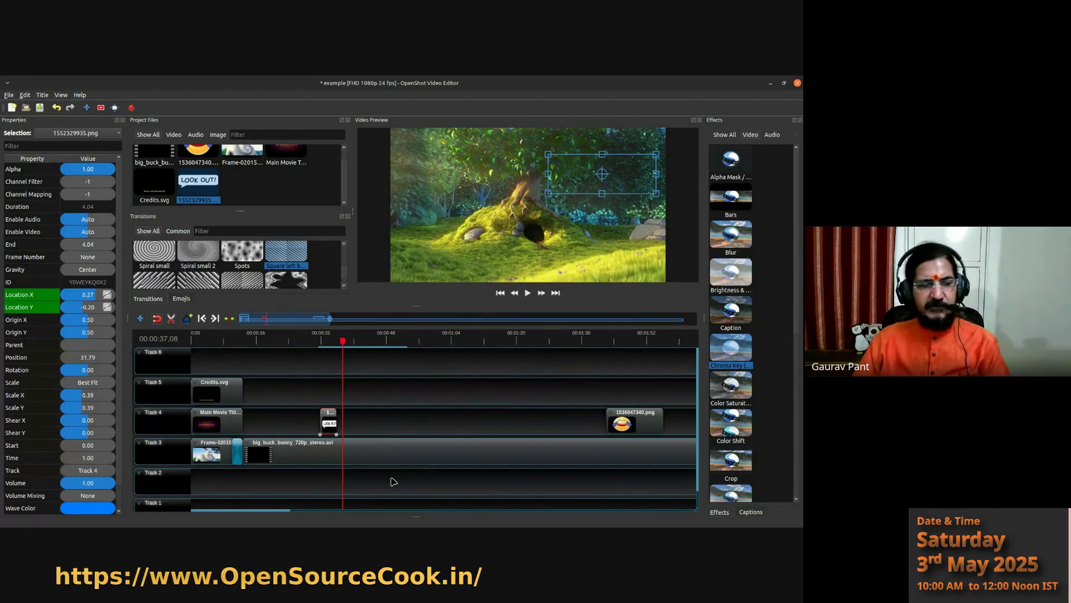
- Save the project
{"action": "key", "text": "alt+Tab"}
{"action": "key", "text": "alt+Tab"}
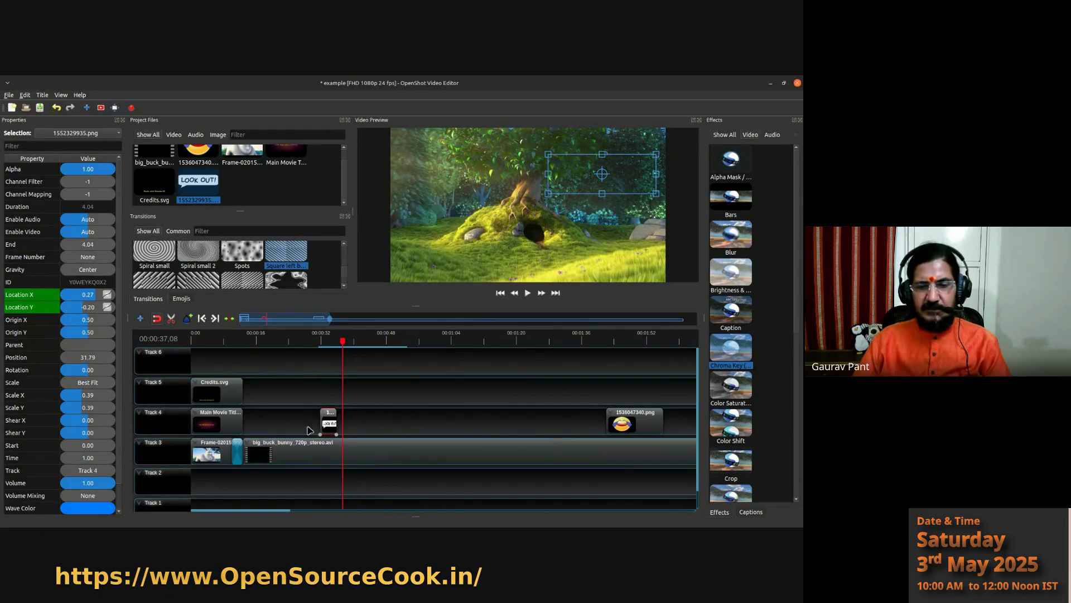
{"action": "key", "text": "ctrl+s"}
{"action": "key", "text": "alt+Tab"}
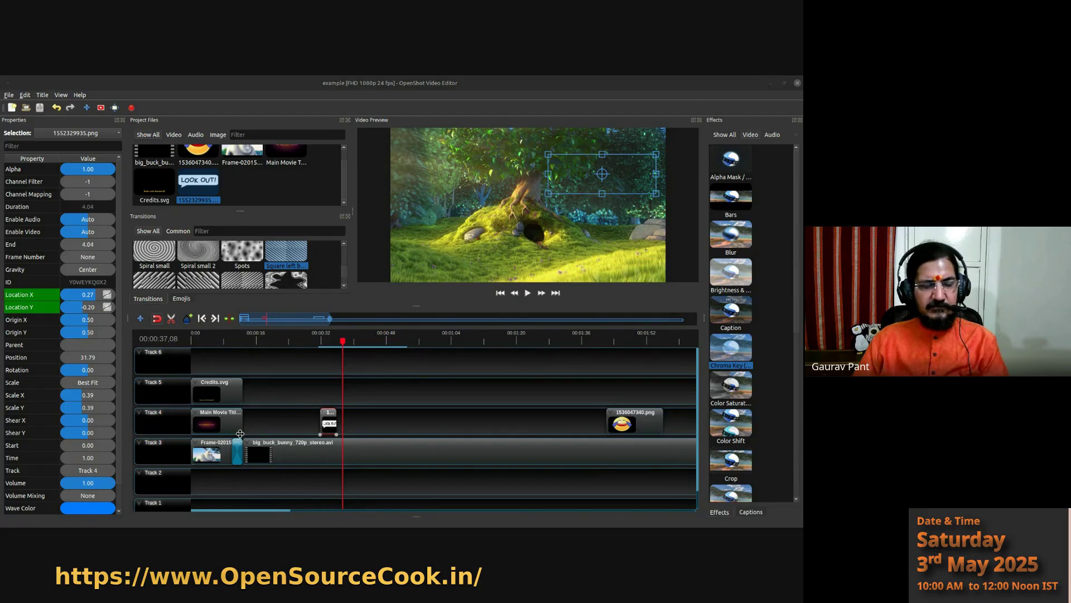
- Select all the timeline clips together and move them about one minute later, so the opening title starts at about 62 seconds
{"action": "left_click", "coordinate": [284, 459]}
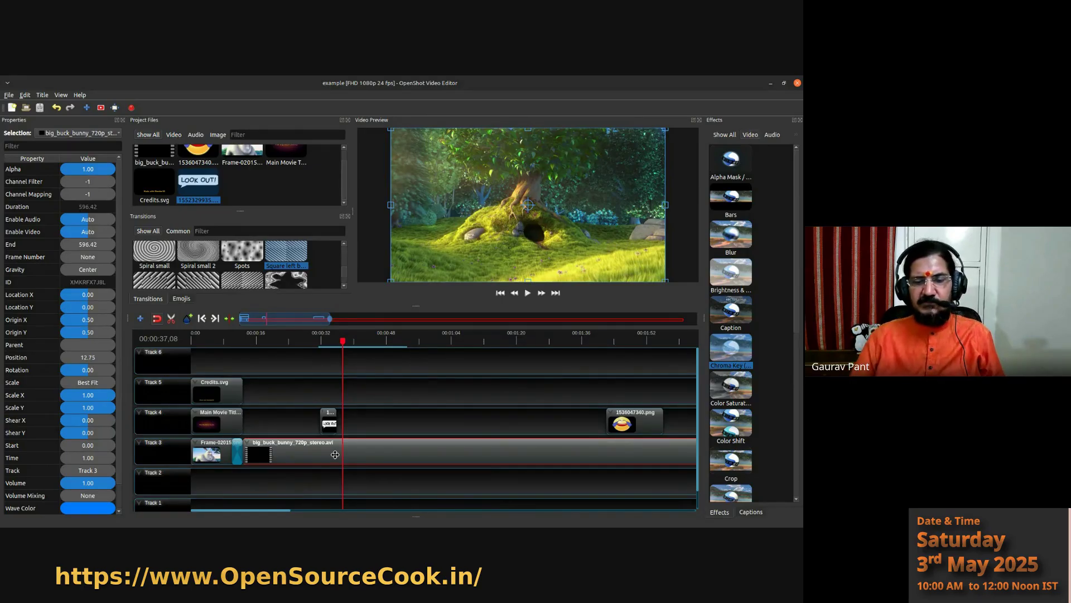
{"action": "left_click_drag", "start_coordinate": [214, 481], "coordinate": [647, 394]}
{"action": "left_click_drag", "start_coordinate": [232, 390], "coordinate": [483, 388]}
- Place the LOOK OUT!, Frame-02015 and emoji images back to back from the start of Track 4, each trimmed to under 4 seconds
{"action": "left_click_drag", "start_coordinate": [205, 186], "coordinate": [192, 418]}
{"action": "left_click_drag", "start_coordinate": [251, 156], "coordinate": [203, 420]}
{"action": "left_click_drag", "start_coordinate": [273, 421], "coordinate": [217, 420]}
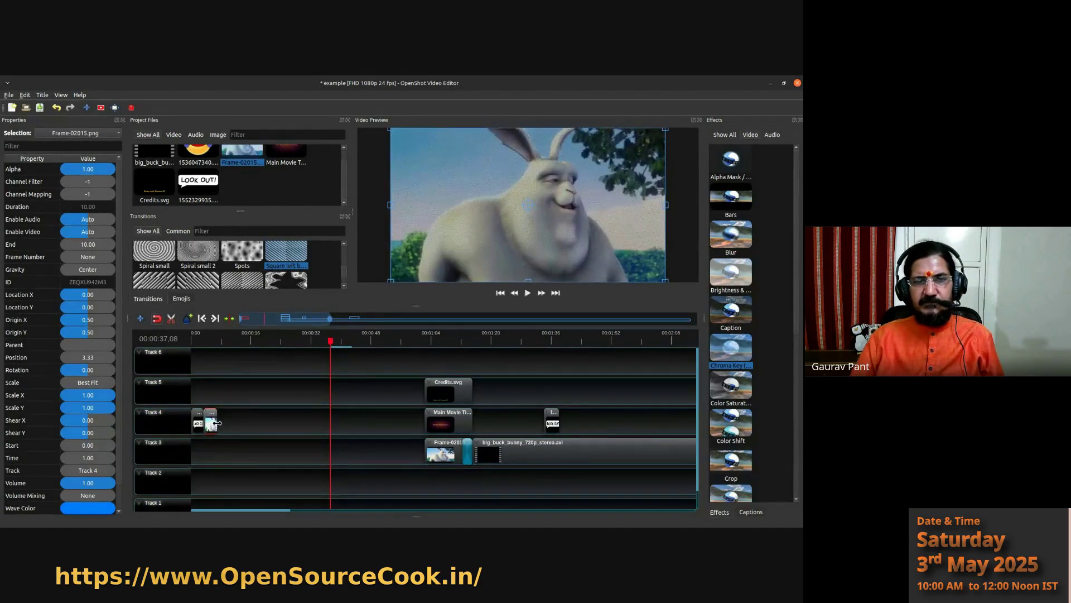
{"action": "left_click", "coordinate": [287, 159]}
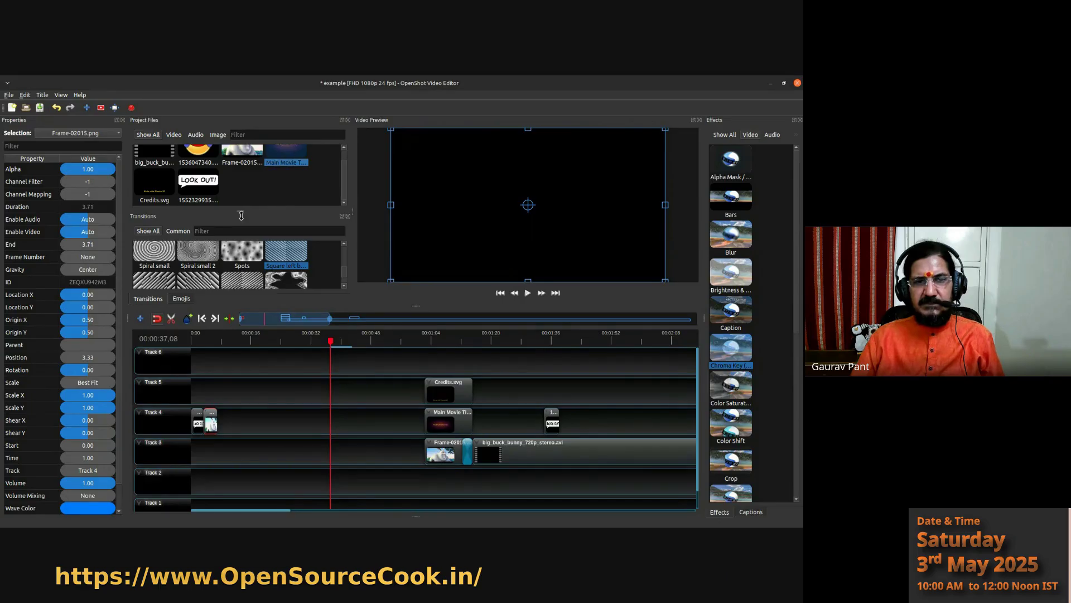
{"action": "left_click_drag", "start_coordinate": [198, 155], "coordinate": [231, 423]}
- Play the new image sequence on Track 4 from the start to about 12 seconds
{"action": "left_click", "coordinate": [193, 338]}
{"action": "left_click", "coordinate": [192, 338]}
{"action": "left_click", "coordinate": [528, 293]}
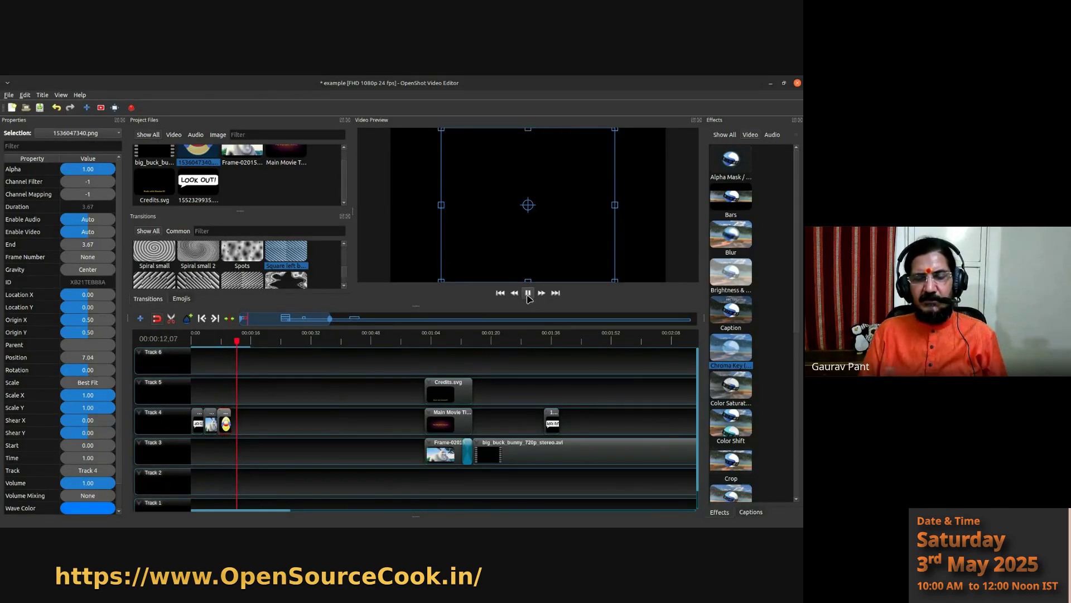
{"action": "left_click", "coordinate": [528, 292]}
- Overlay the Credits.svg title on Track 5 at about 2.9 seconds and trim it to about 4.1 seconds, then check the overlay
{"action": "left_click", "coordinate": [225, 340]}
{"action": "left_click_drag", "start_coordinate": [225, 340], "coordinate": [202, 340]}
{"action": "left_click_drag", "start_coordinate": [146, 194], "coordinate": [204, 383]}
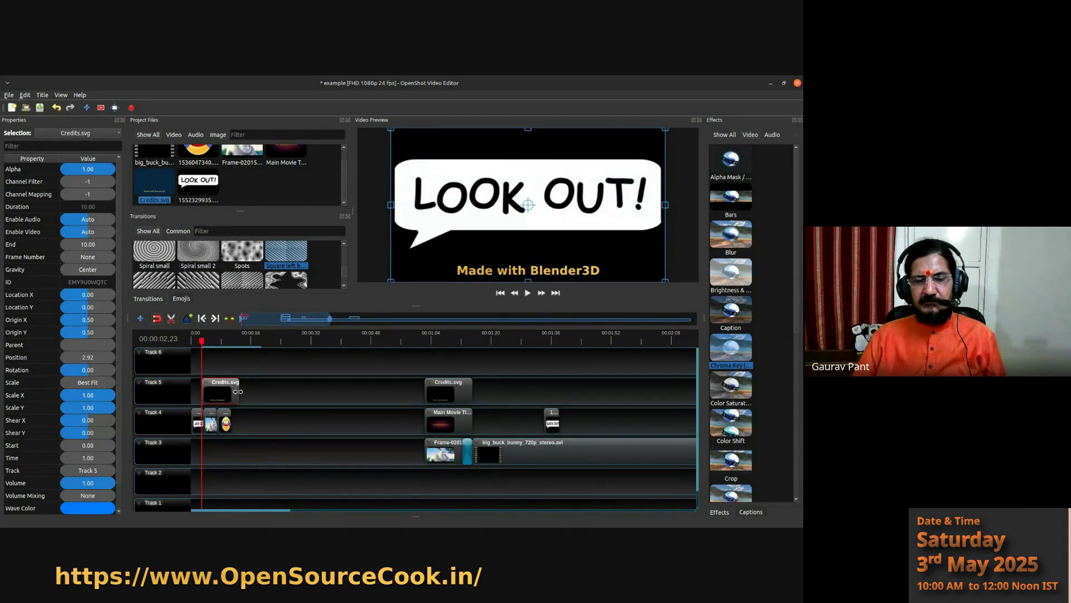
{"action": "left_click_drag", "start_coordinate": [238, 391], "coordinate": [217, 391]}
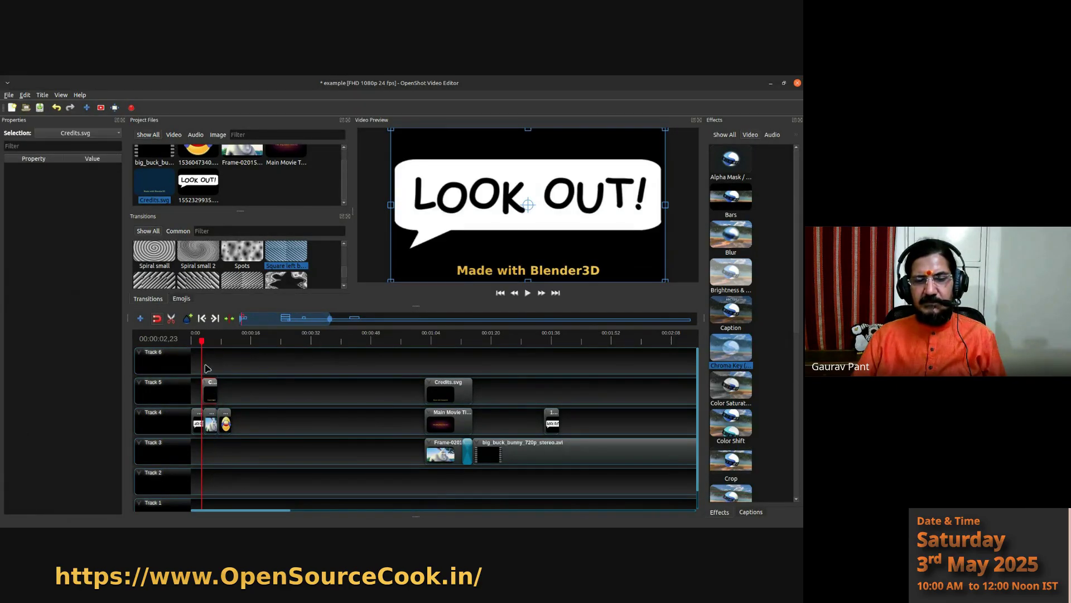
{"action": "left_click_drag", "start_coordinate": [204, 341], "coordinate": [212, 339]}
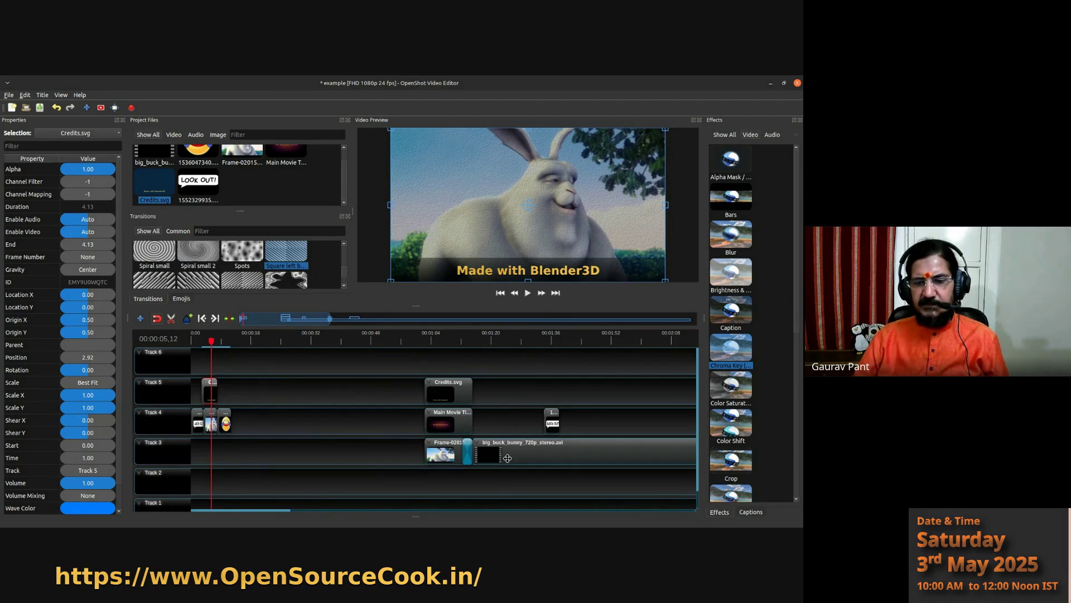
- Move the Big Buck Bunny movie clip from Track 3 to the very beginning of Track 2
{"action": "left_click", "coordinate": [504, 475]}
{"action": "left_click_drag", "start_coordinate": [504, 474], "coordinate": [370, 490]}
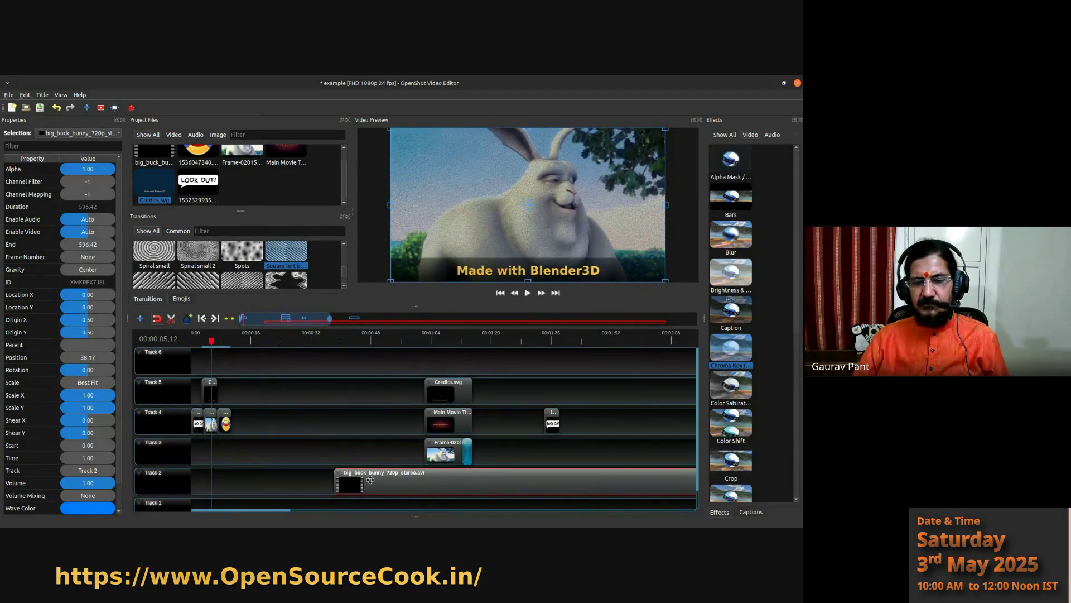
{"action": "left_click_drag", "start_coordinate": [416, 482], "coordinate": [275, 494]}
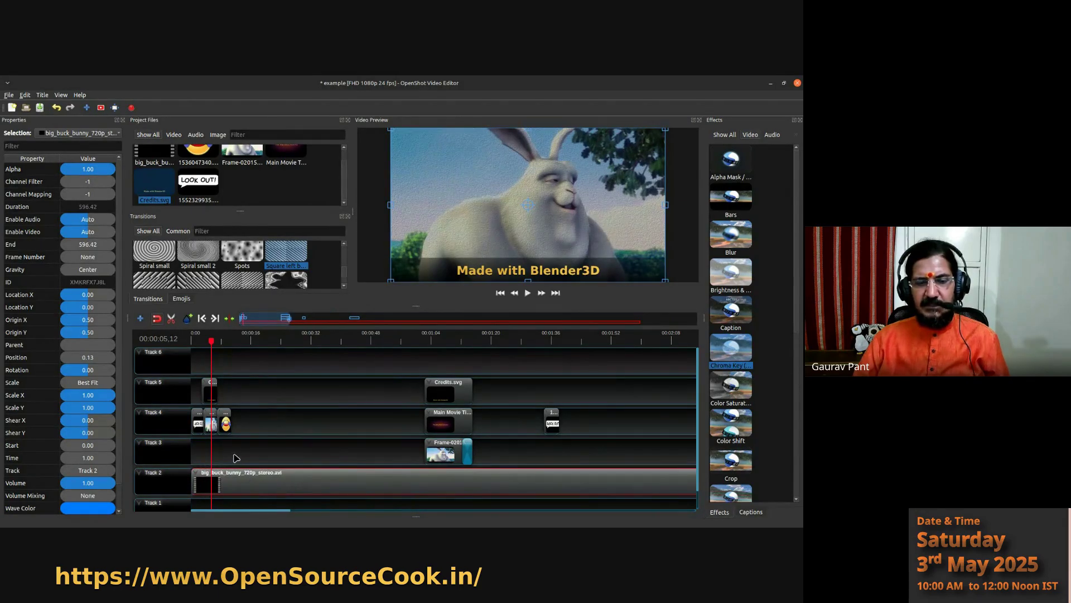
- Split the movie clip on Track 2 at 00:00:03,09, keeping both sides
{"action": "scroll", "coordinate": [234, 458], "scroll_direction": "up", "scroll_amount": 5, "text": "ctrl"}
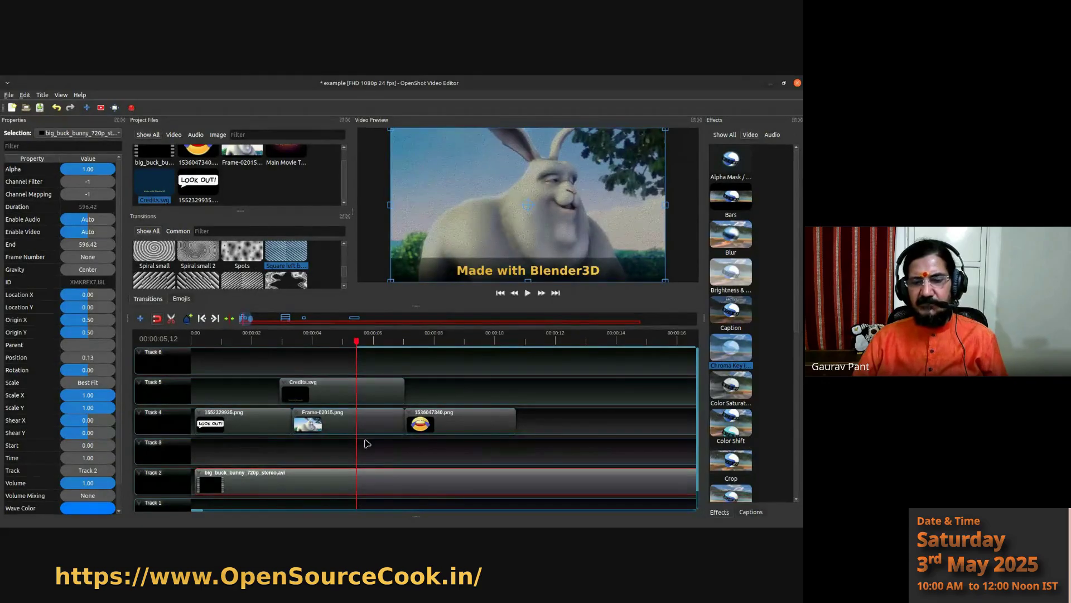
{"action": "left_click", "coordinate": [515, 339]}
{"action": "left_click_drag", "start_coordinate": [515, 346], "coordinate": [285, 345]}
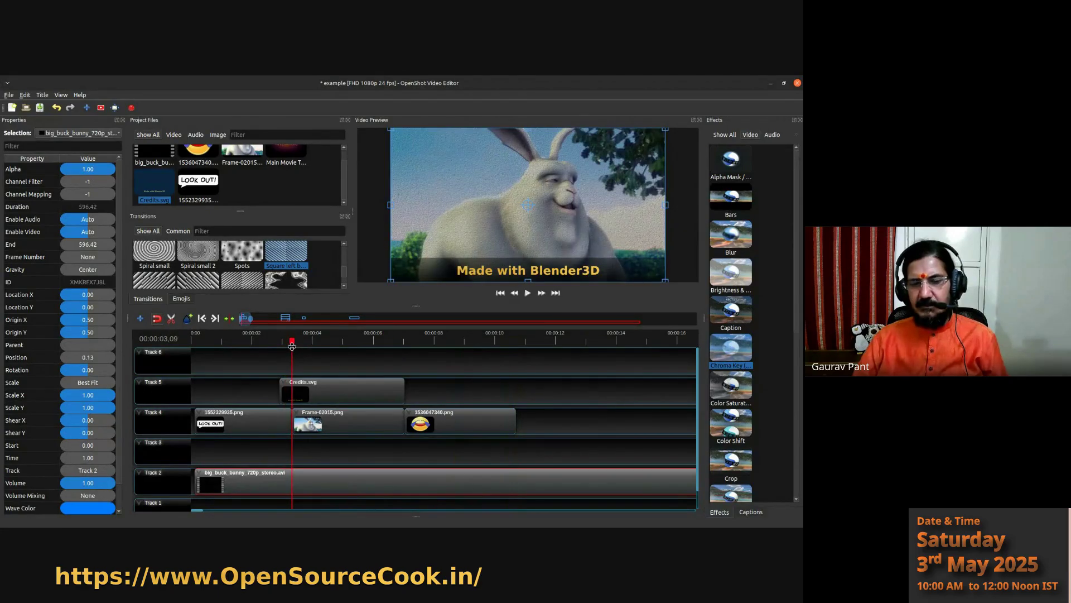
{"action": "right_click", "coordinate": [290, 483]}
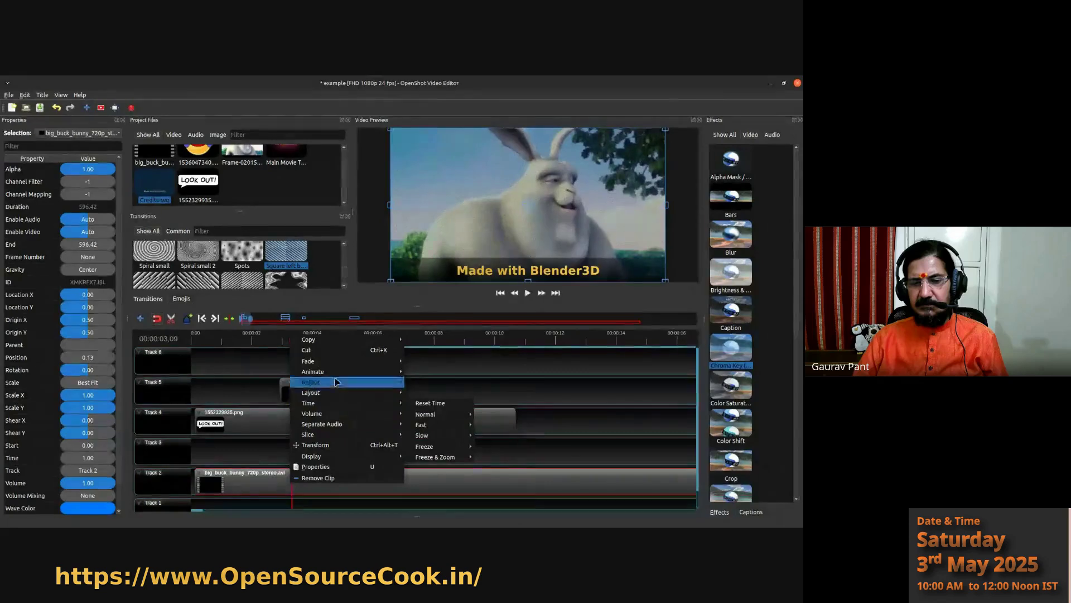
{"action": "mouse_move", "coordinate": [379, 437]}
{"action": "left_click", "coordinate": [428, 434]}
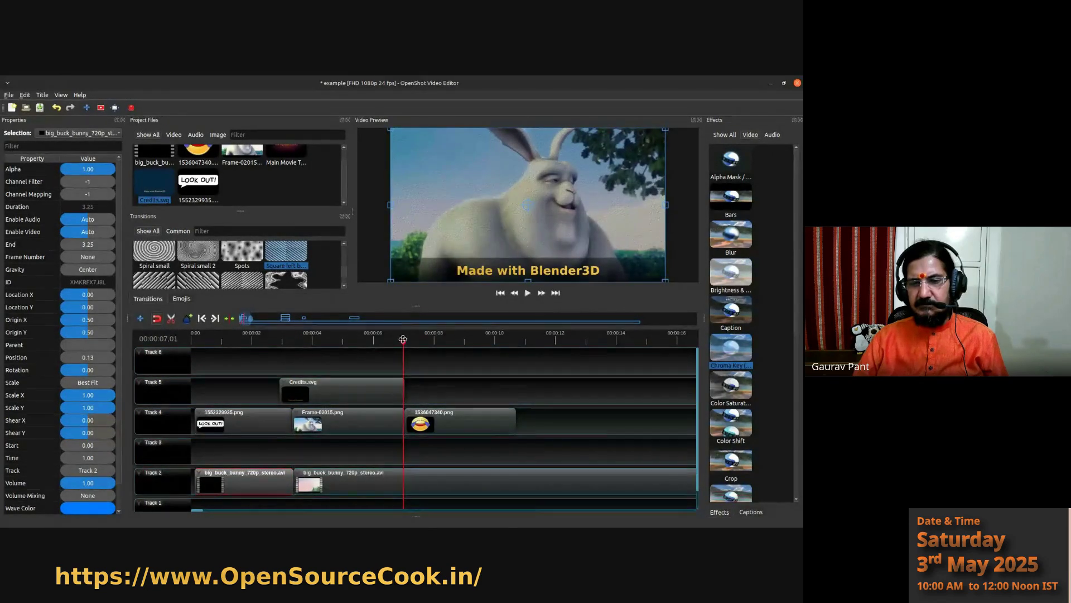
- Split the remaining movie clip on Track 2 at 00:00:07,01, keeping both sides
{"action": "right_click", "coordinate": [408, 476]}
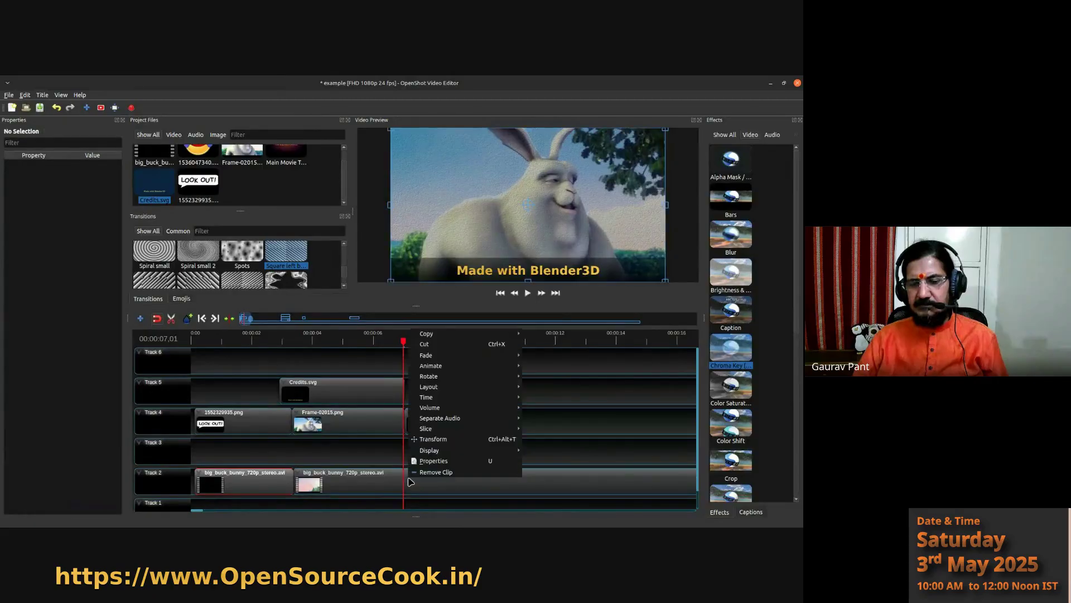
{"action": "mouse_move", "coordinate": [453, 428]}
{"action": "left_click", "coordinate": [544, 429]}
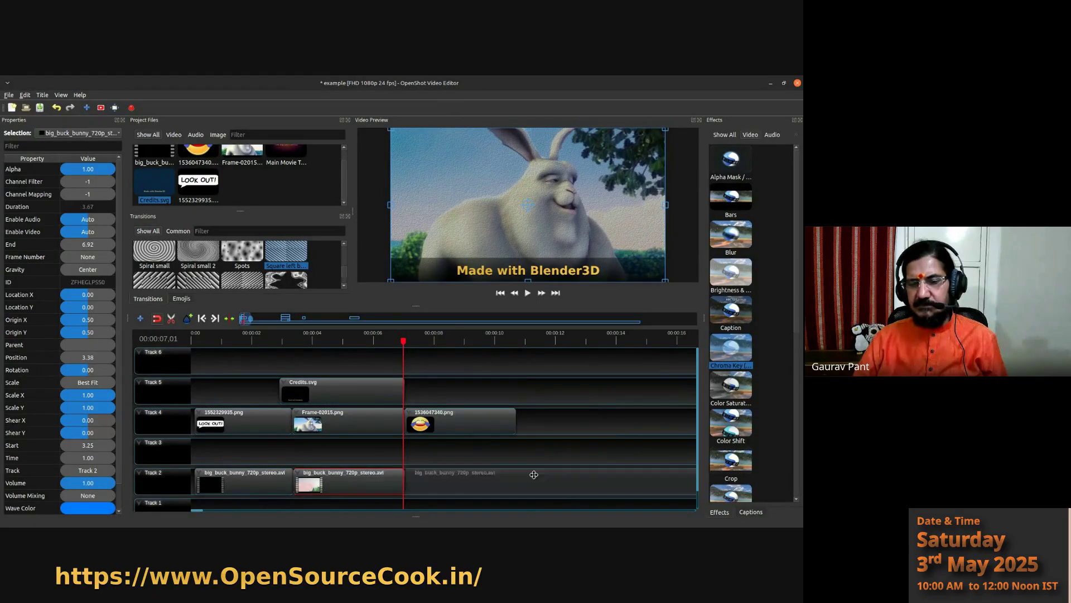
- Move the third movie piece on Track 2 to about 9.8 seconds, save, and place the first two back to back from 0 seconds
{"action": "mouse_move", "coordinate": [317, 484]}
{"action": "left_mouse_down"}
{"action": "mouse_move", "coordinate": [333, 485]}
{"action": "mouse_move", "coordinate": [323, 485]}
{"action": "left_mouse_up"}
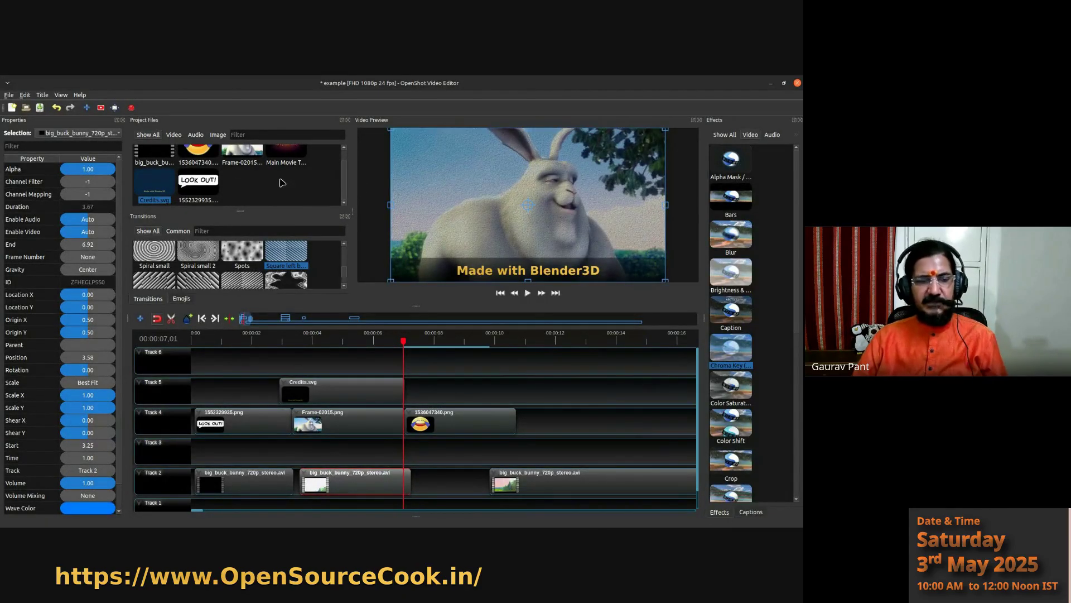
{"action": "key", "text": "ctrl+s"}
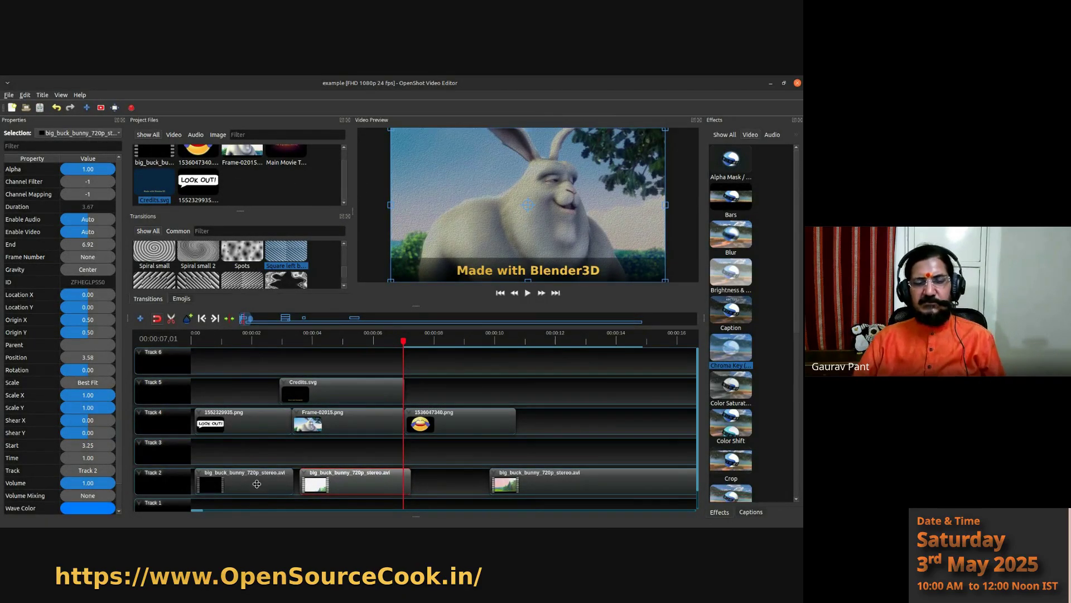
{"action": "left_click_drag", "start_coordinate": [262, 480], "coordinate": [257, 479]}
{"action": "left_click_drag", "start_coordinate": [337, 479], "coordinate": [327, 481]}
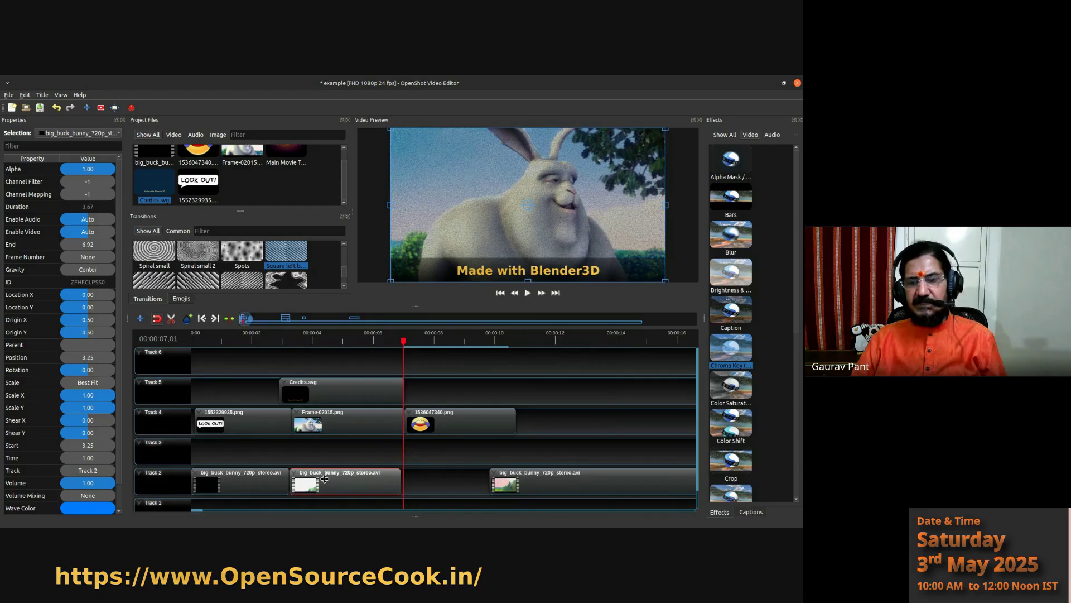
- Review the volume fade and level options available for the entire first movie piece on Track 2
{"action": "right_click", "coordinate": [214, 479]}
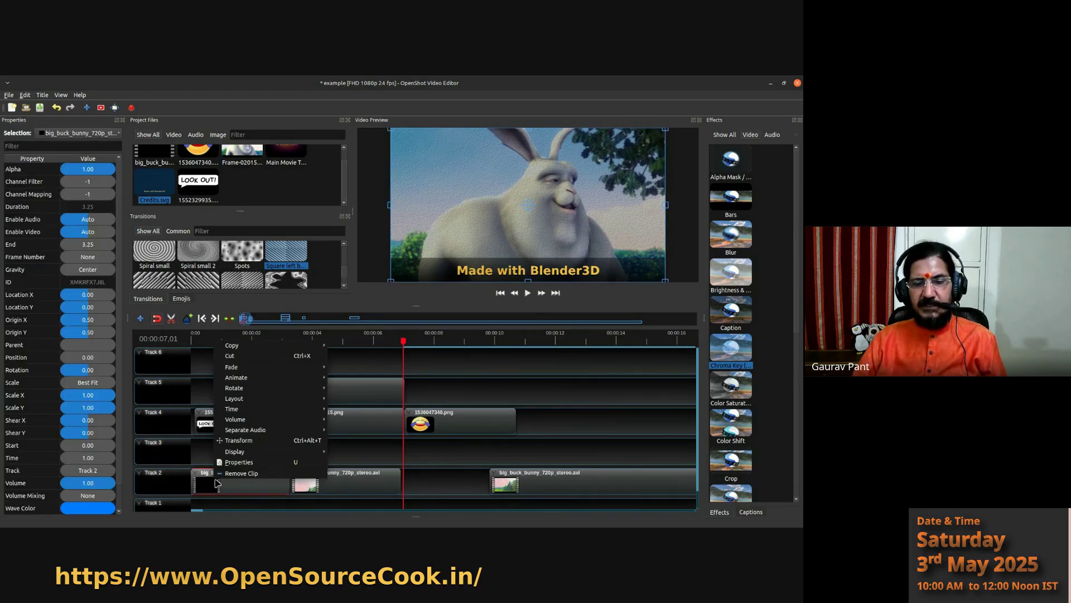
{"action": "mouse_move", "coordinate": [274, 420]}
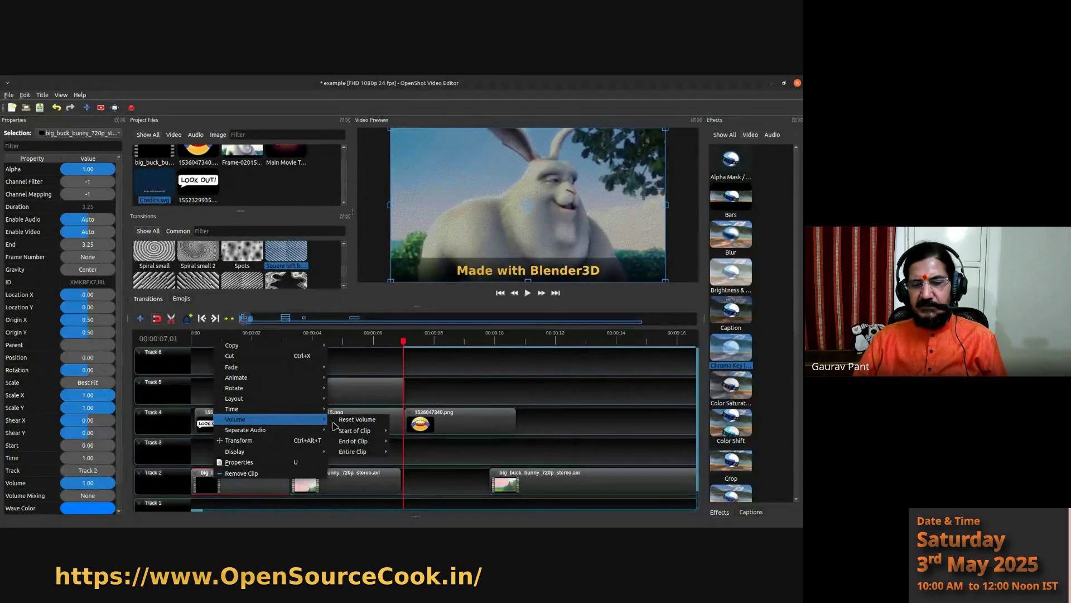
{"action": "mouse_move", "coordinate": [348, 434]}
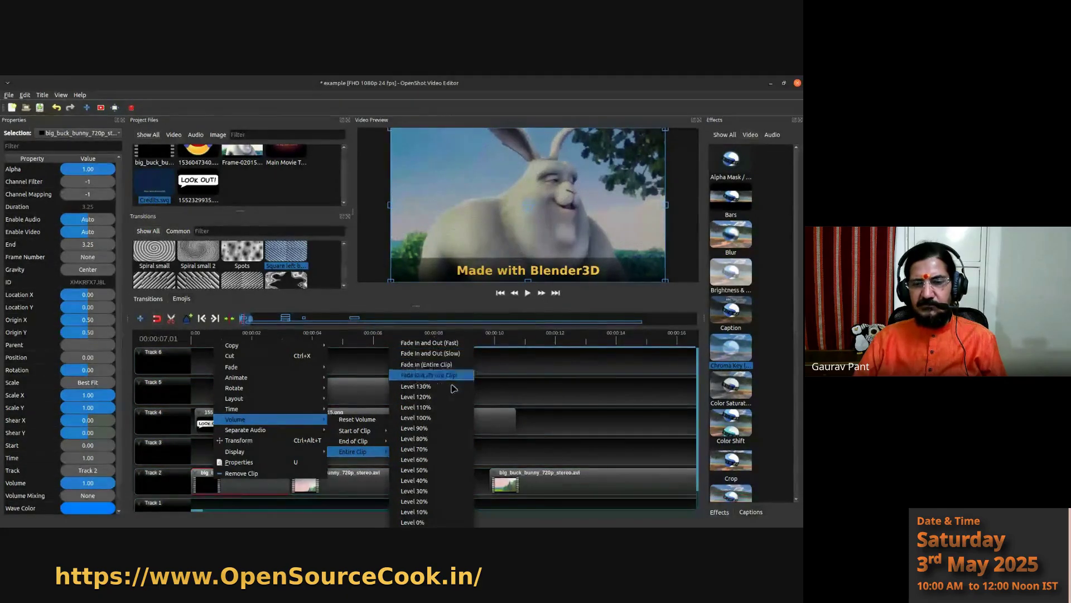
{"action": "key", "text": "Escape"}
{"action": "key", "text": "Escape"}
{"action": "key", "text": "Escape"}
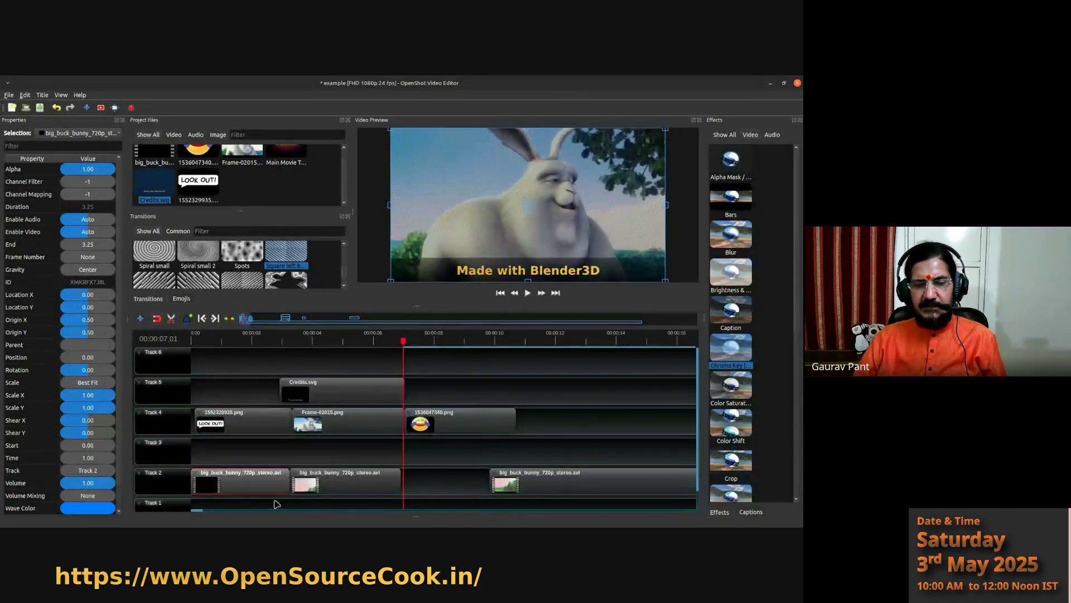
{"action": "left_click", "coordinate": [240, 425]}
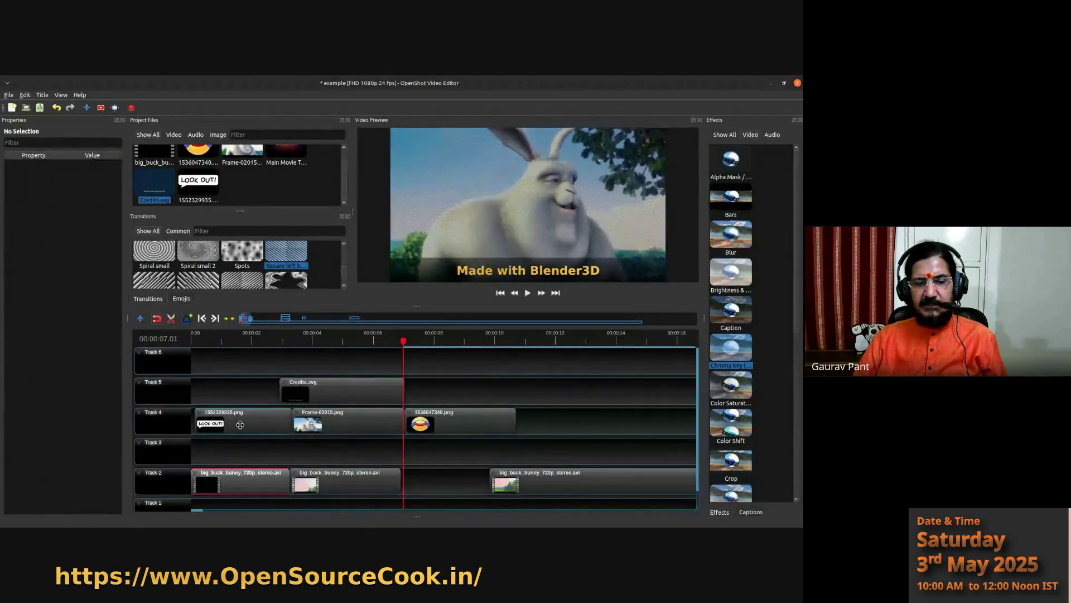
- Apply the Fade In and Out (Fast) volume preset to the entire first movie piece on Track 2 and play it from the start
{"action": "left_click_drag", "start_coordinate": [210, 346], "coordinate": [191, 346]}
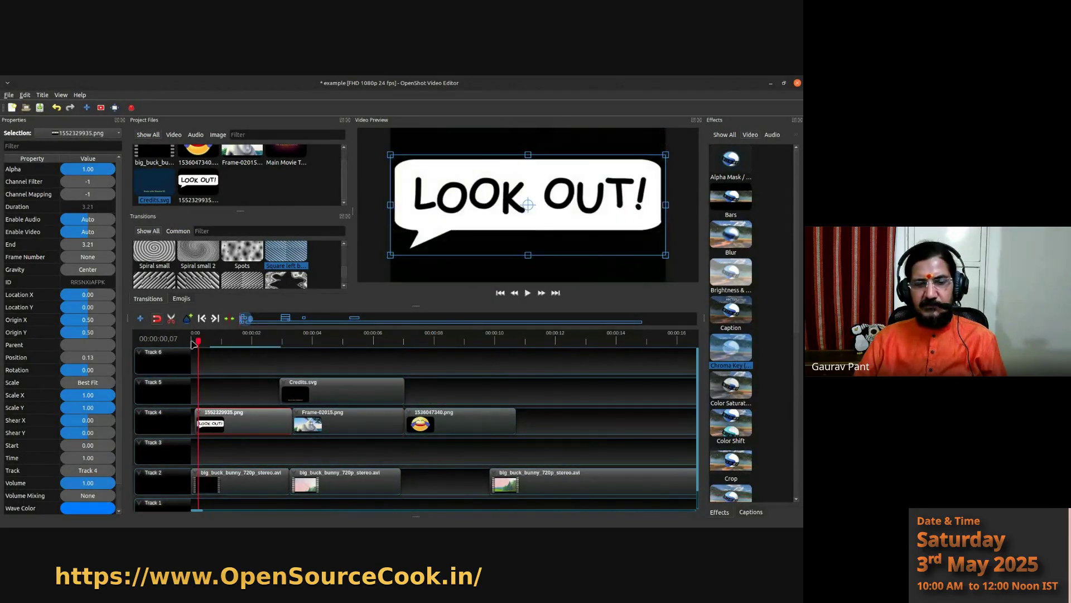
{"action": "left_click", "coordinate": [248, 481]}
{"action": "right_click", "coordinate": [250, 484]}
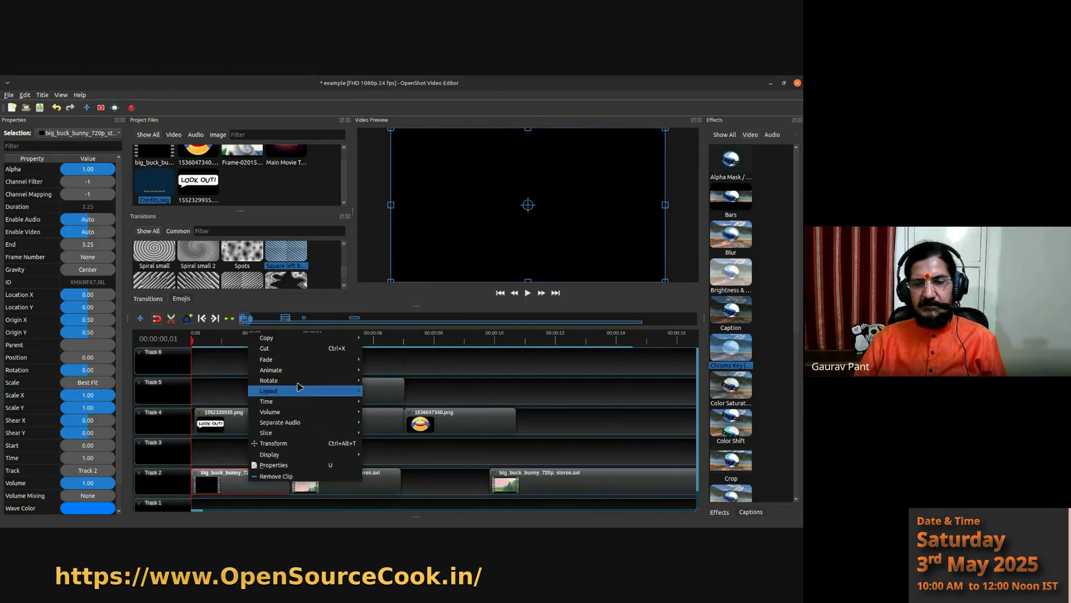
{"action": "mouse_move", "coordinate": [308, 414]}
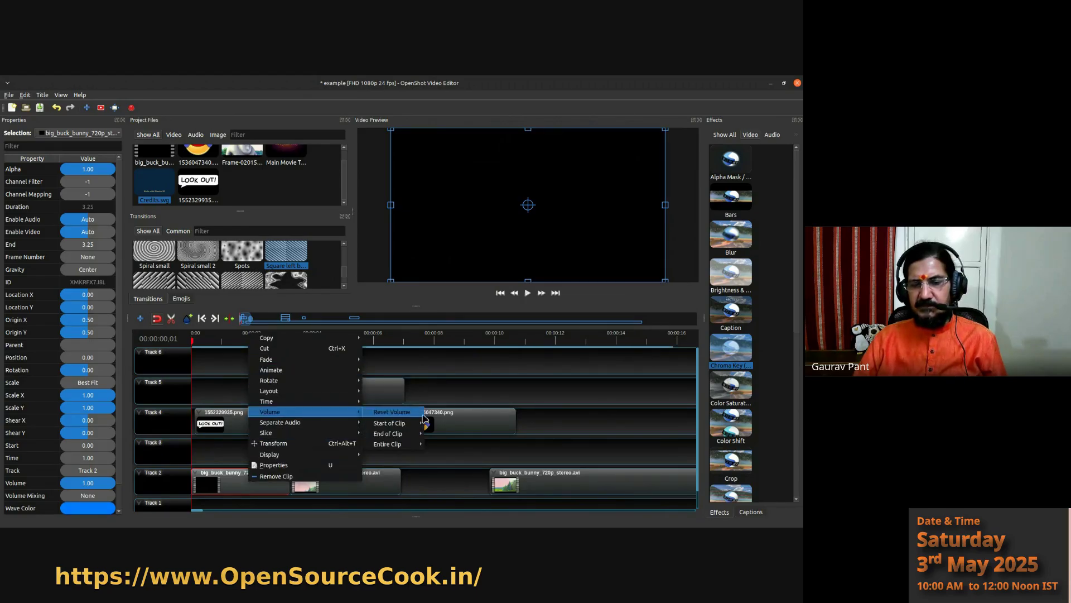
{"action": "mouse_move", "coordinate": [410, 444]}
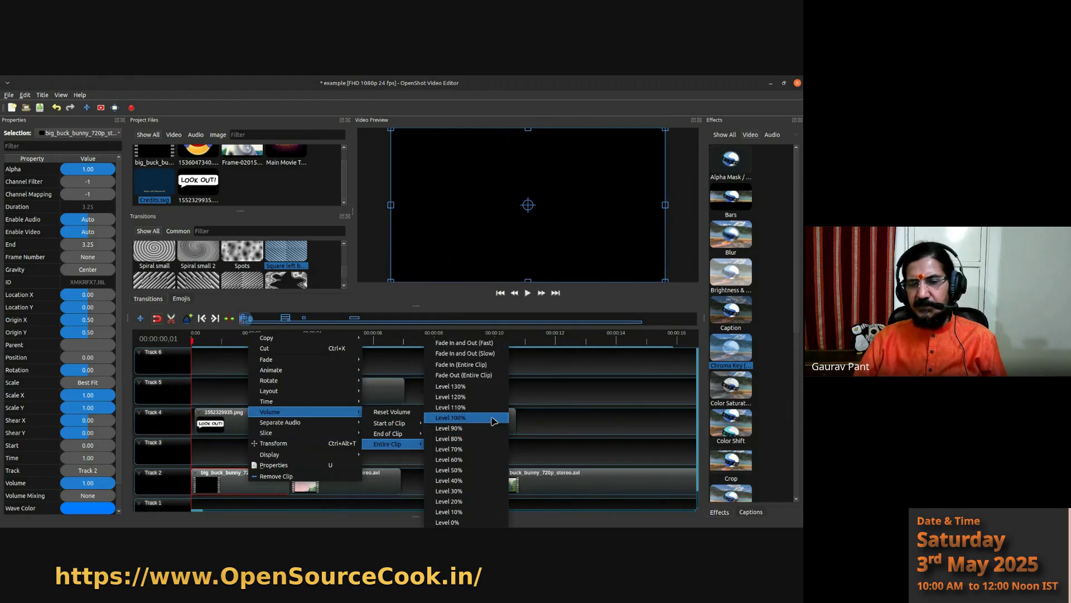
{"action": "left_click", "coordinate": [479, 343]}
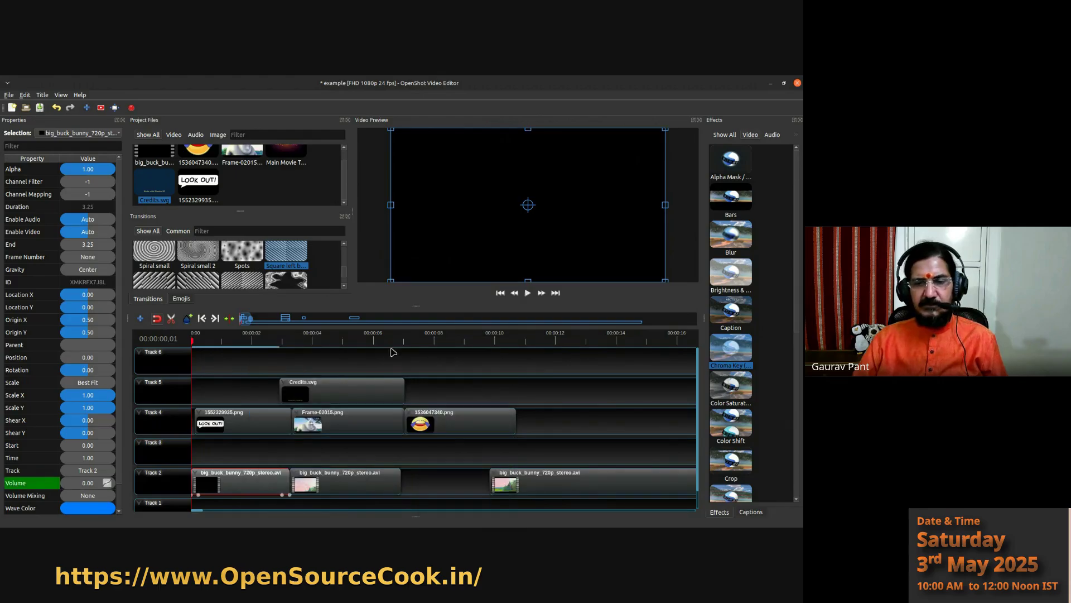
{"action": "left_click", "coordinate": [528, 294]}
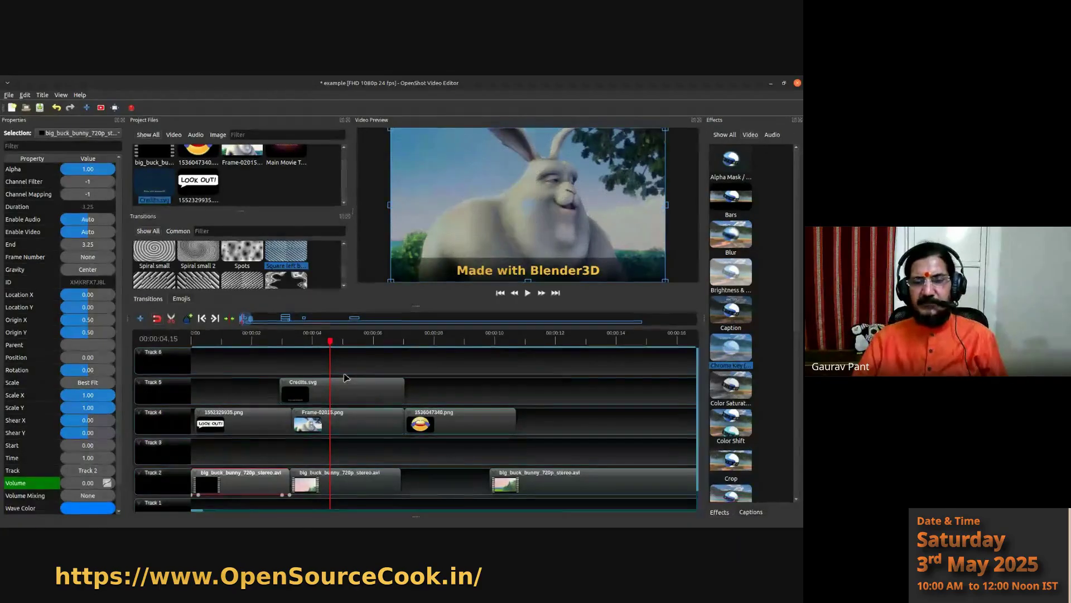
{"action": "left_click", "coordinate": [255, 418]}
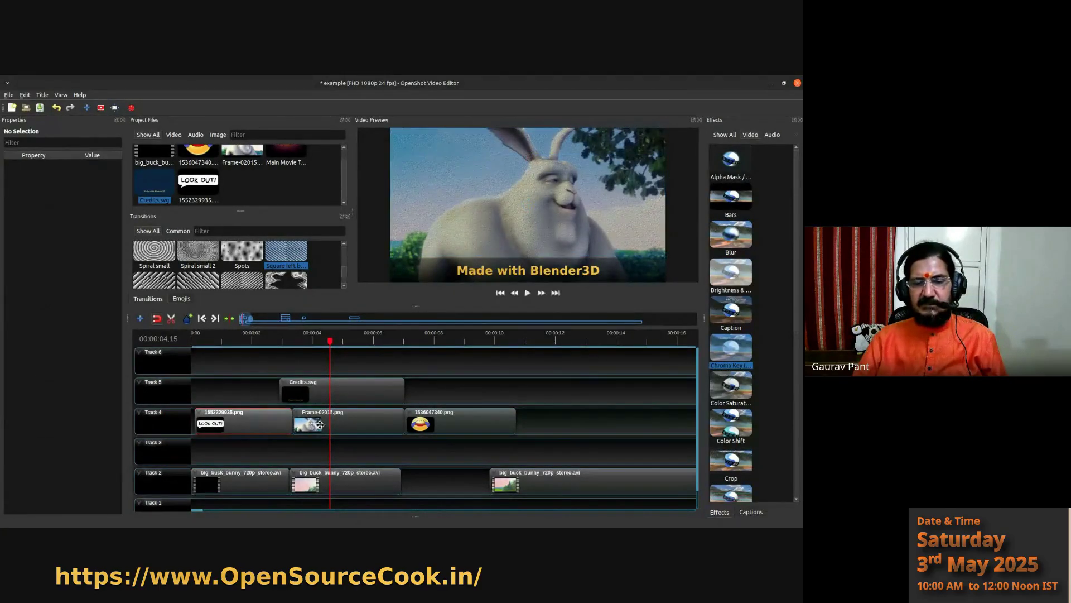
{"action": "right_click", "coordinate": [268, 421]}
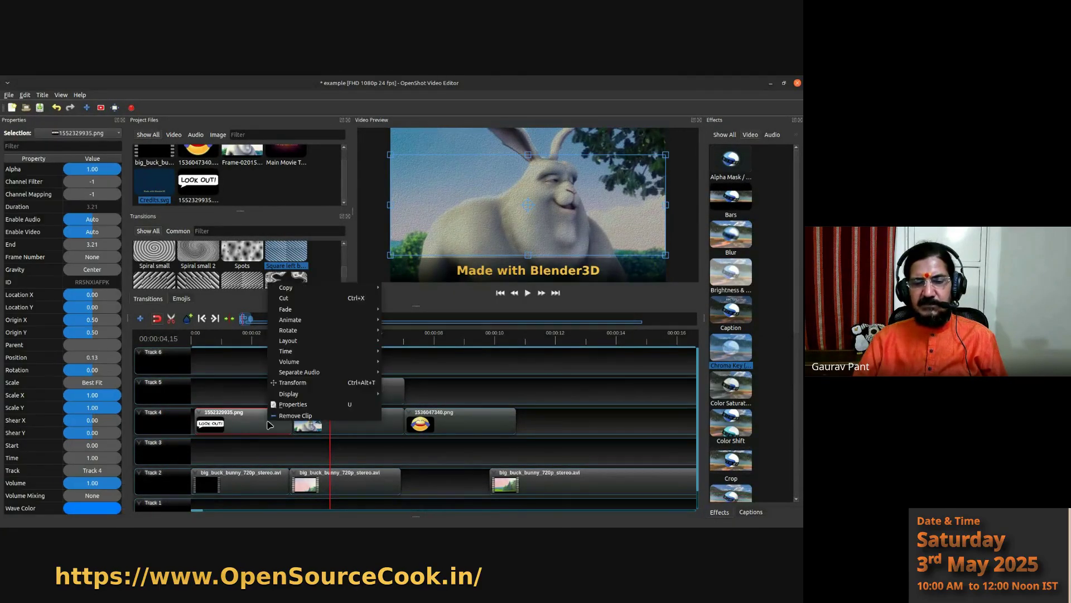
{"action": "left_click", "coordinate": [393, 430]}
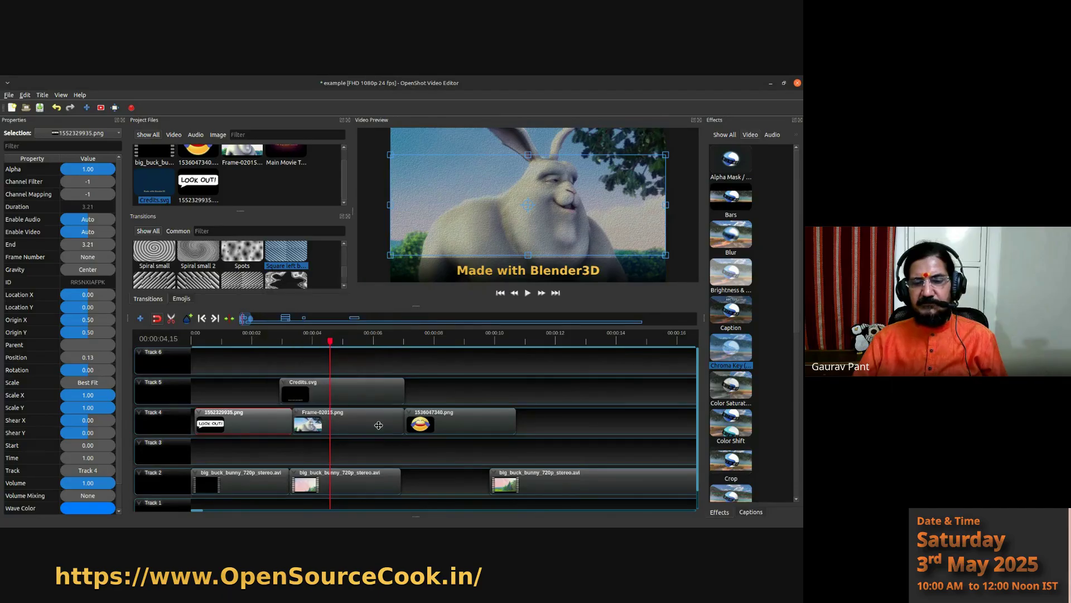
{"action": "right_click", "coordinate": [378, 425]}
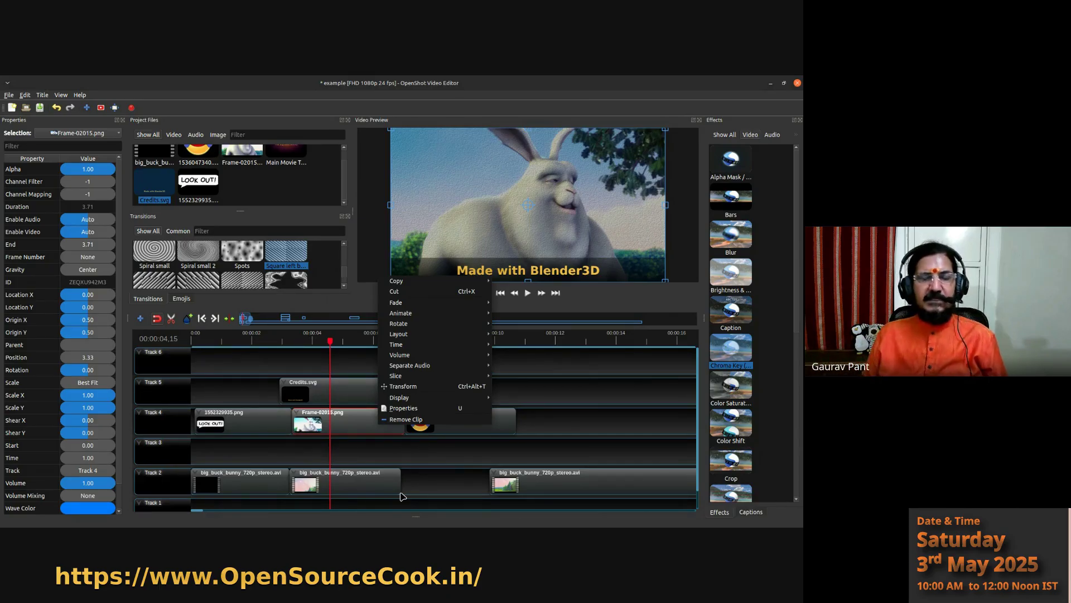
{"action": "left_click", "coordinate": [453, 453]}
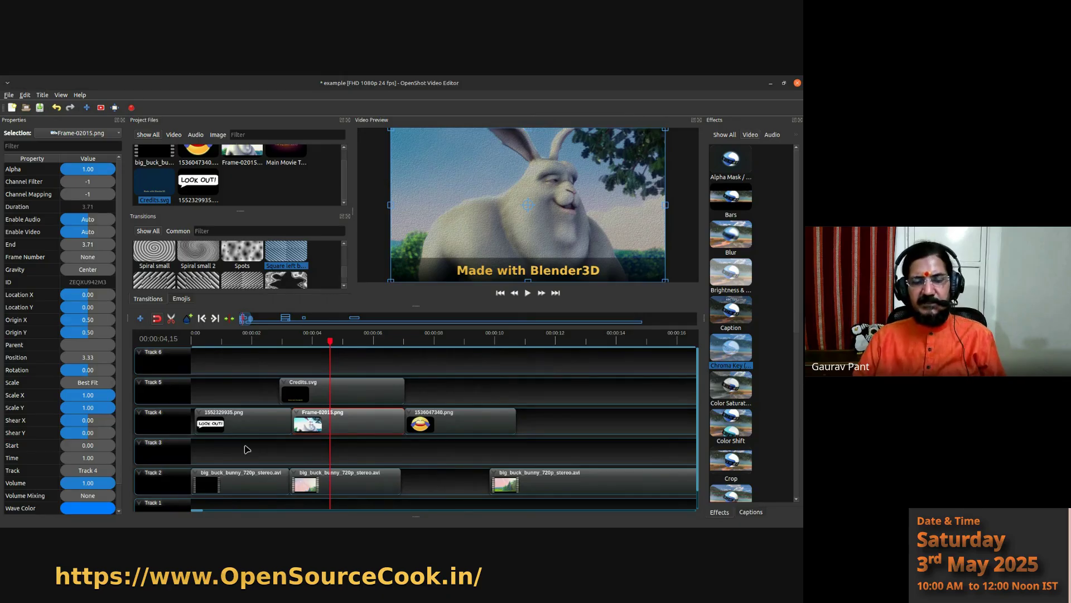
- Move the first movie piece up to Track 3, shift the second to 0 seconds on Track 2, and play both layered pieces
{"action": "left_click_drag", "start_coordinate": [245, 486], "coordinate": [245, 462]}
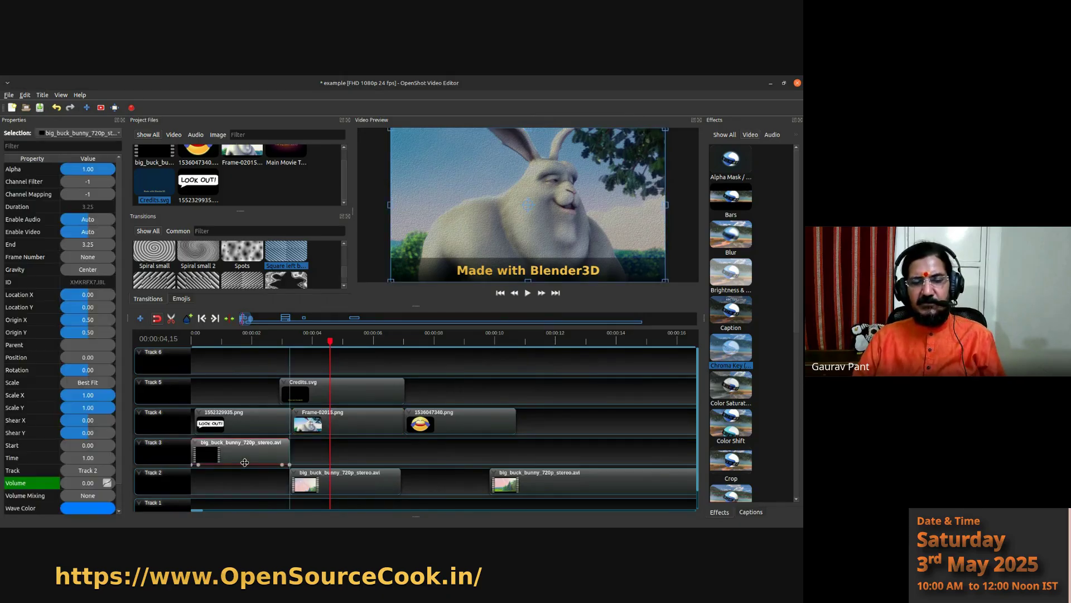
{"action": "left_click_drag", "start_coordinate": [343, 487], "coordinate": [252, 480]}
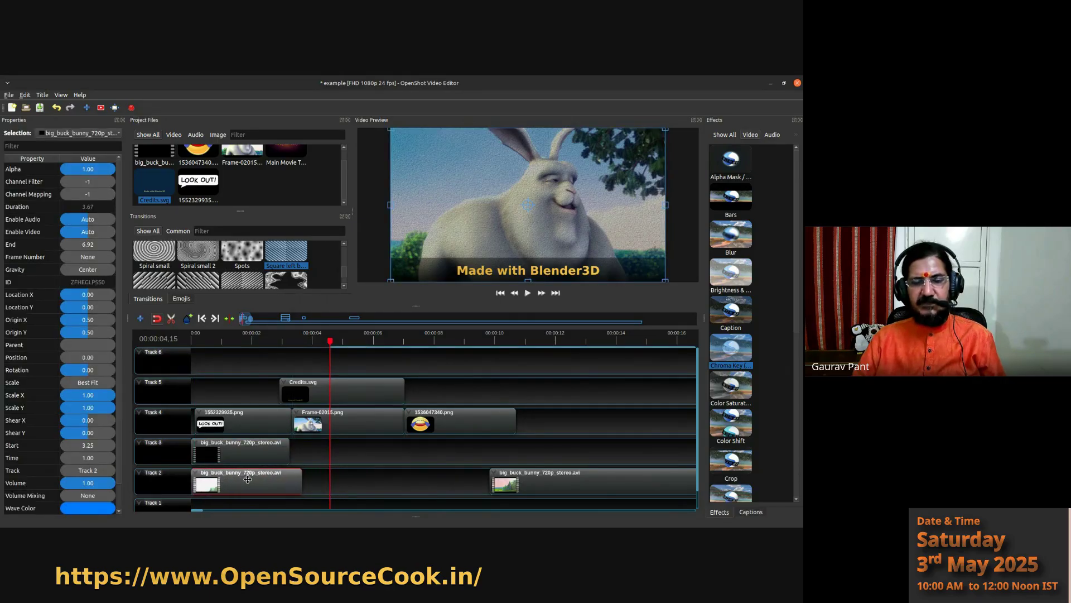
{"action": "left_click", "coordinate": [500, 293]}
{"action": "left_click", "coordinate": [527, 292]}
{"action": "left_click", "coordinate": [527, 293]}
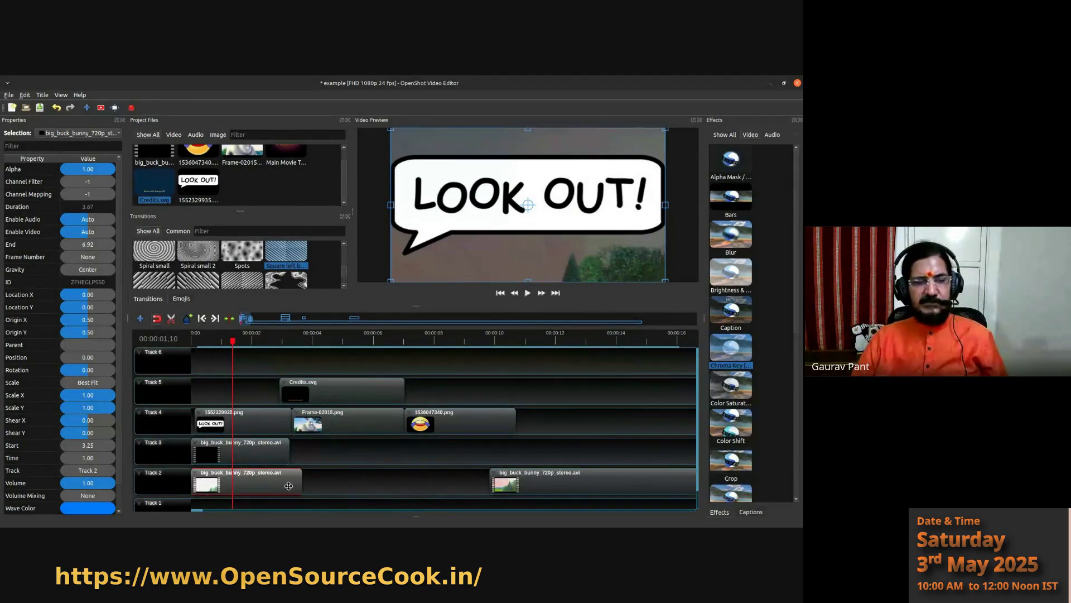
{"action": "left_click", "coordinate": [246, 453]}
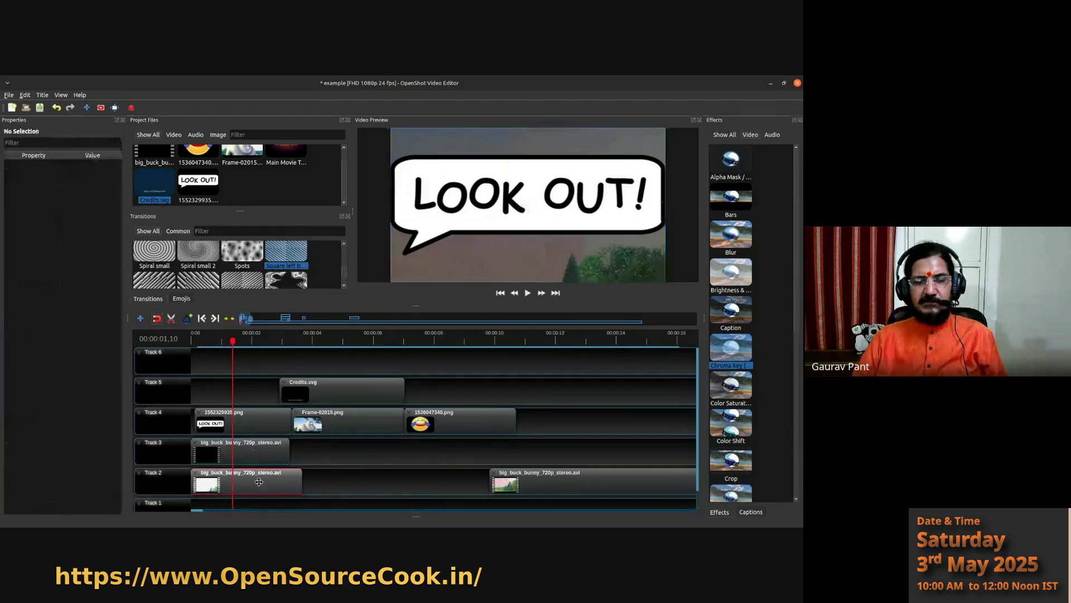
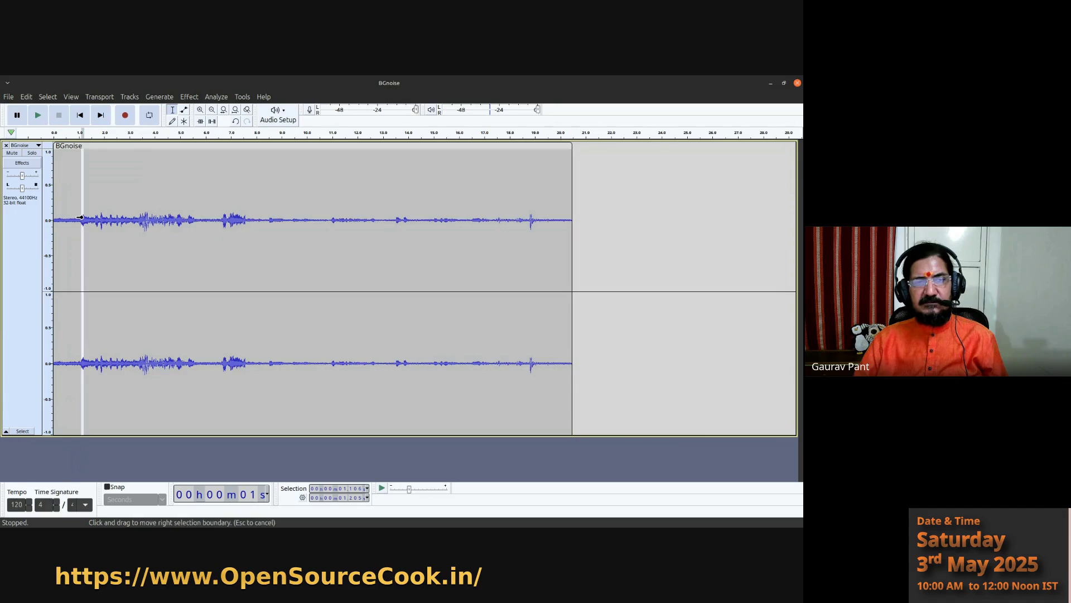
- Listen to the louder stretch of the BGnoise track from about 1.1 to 5.5 seconds
{"action": "left_click_drag", "start_coordinate": [83, 218], "coordinate": [192, 218]}
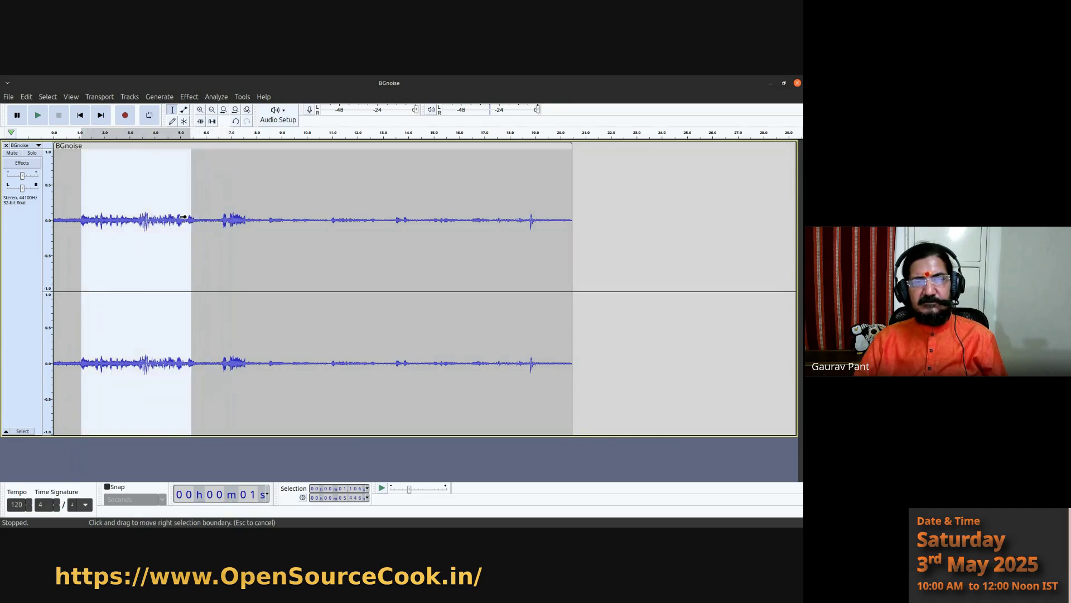
{"action": "left_click", "coordinate": [42, 116]}
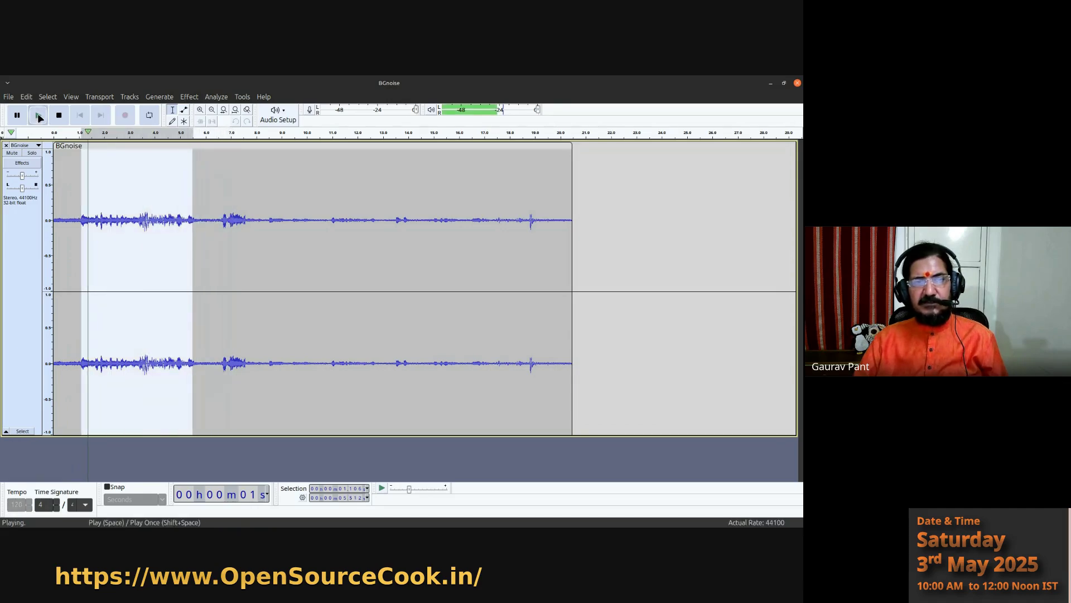
{"action": "left_click", "coordinate": [39, 116]}
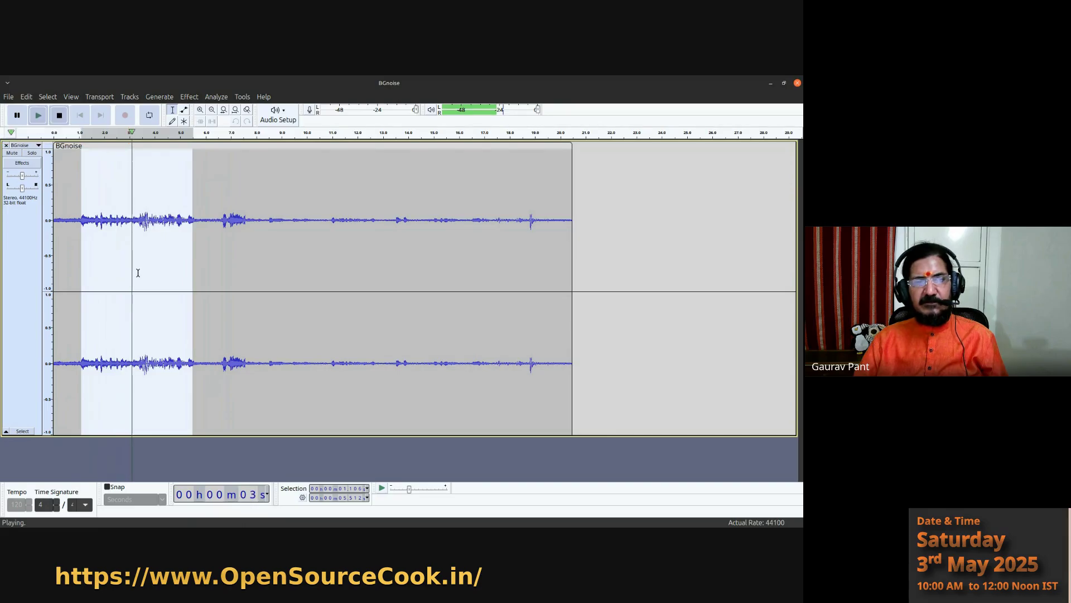
{"action": "left_click", "coordinate": [38, 121]}
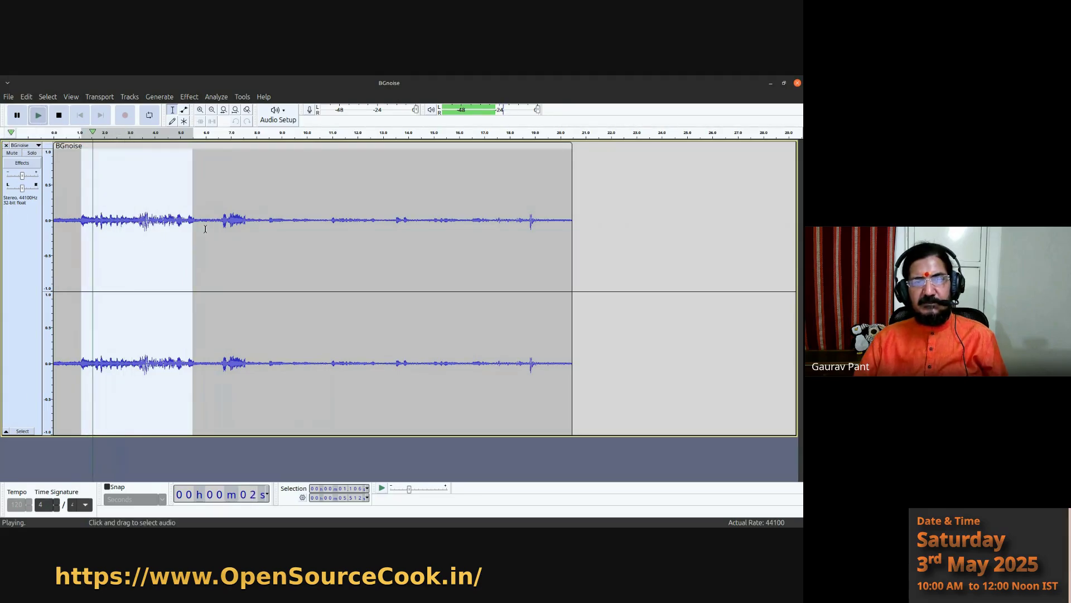
{"action": "left_click", "coordinate": [60, 118]}
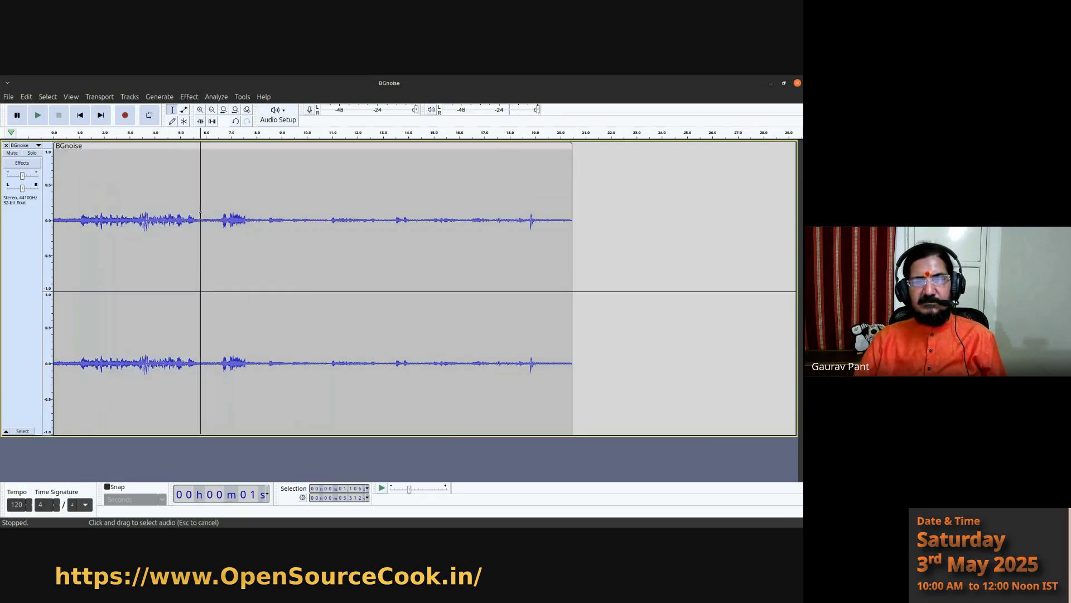
- Mark the quiet gap from about 5.5 to 6.6 seconds in the BGnoise track and examine its background noise
{"action": "left_click_drag", "start_coordinate": [200, 223], "coordinate": [220, 334]}
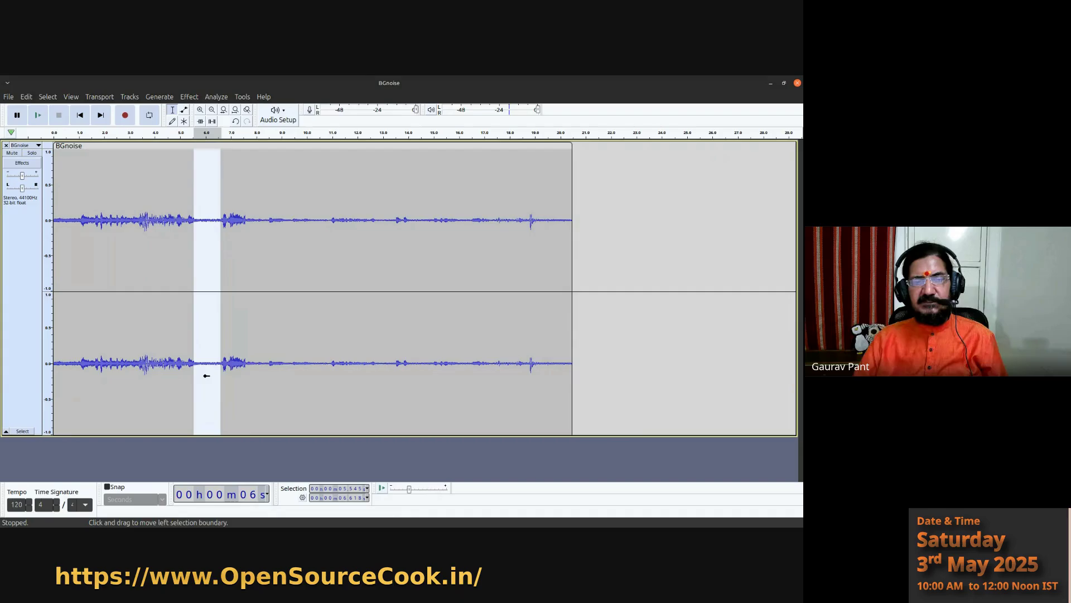
{"action": "scroll", "coordinate": [203, 373], "scroll_direction": "up", "scroll_amount": 1}
{"action": "scroll", "coordinate": [203, 375], "scroll_direction": "down", "scroll_amount": 1}
{"action": "scroll", "coordinate": [198, 371], "scroll_direction": "up", "scroll_amount": 1}
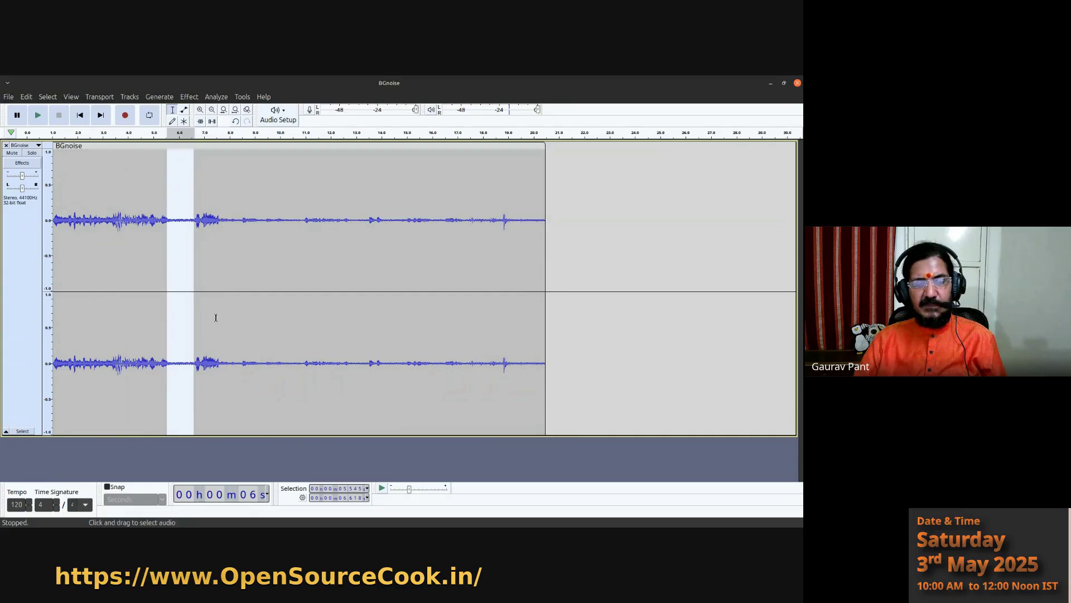
{"action": "scroll", "coordinate": [125, 301], "scroll_direction": "left", "scroll_amount": 1}
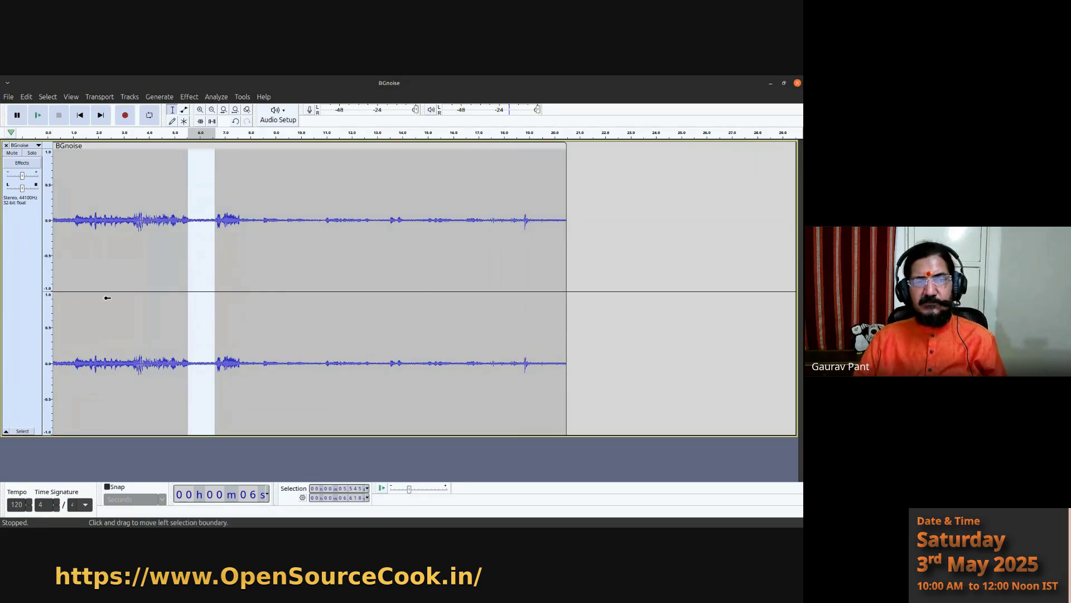
{"action": "scroll", "coordinate": [106, 299], "scroll_direction": "up", "scroll_amount": 1}
{"action": "scroll", "coordinate": [107, 299], "scroll_direction": "down", "scroll_amount": 2}
{"action": "scroll", "coordinate": [106, 297], "scroll_direction": "down", "scroll_amount": 1}
{"action": "scroll", "coordinate": [106, 298], "scroll_direction": "up", "scroll_amount": 2}
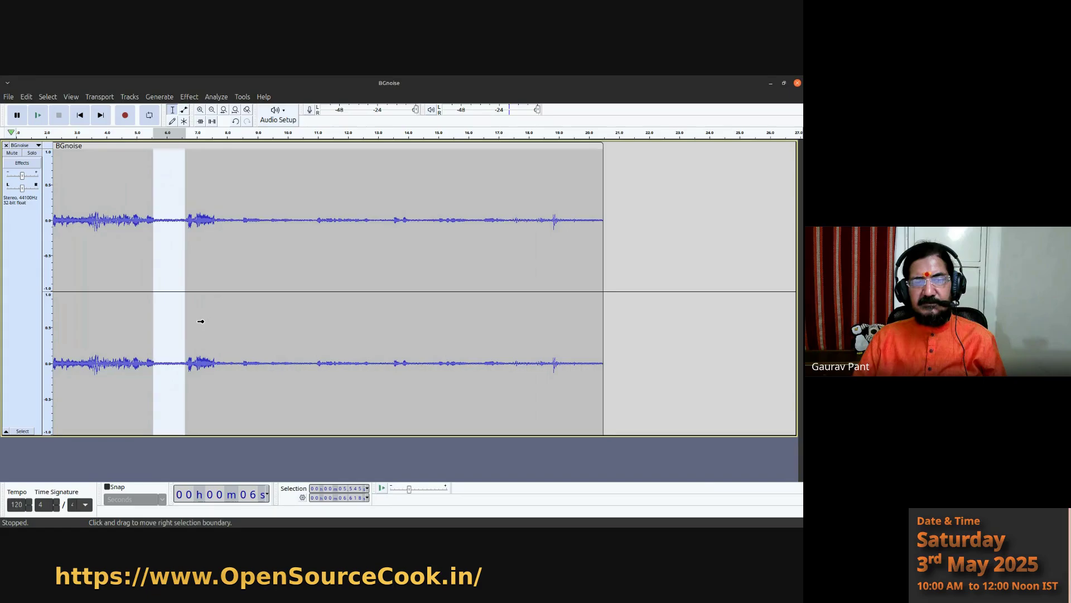
{"action": "scroll", "coordinate": [199, 321], "scroll_direction": "down", "scroll_amount": 1}
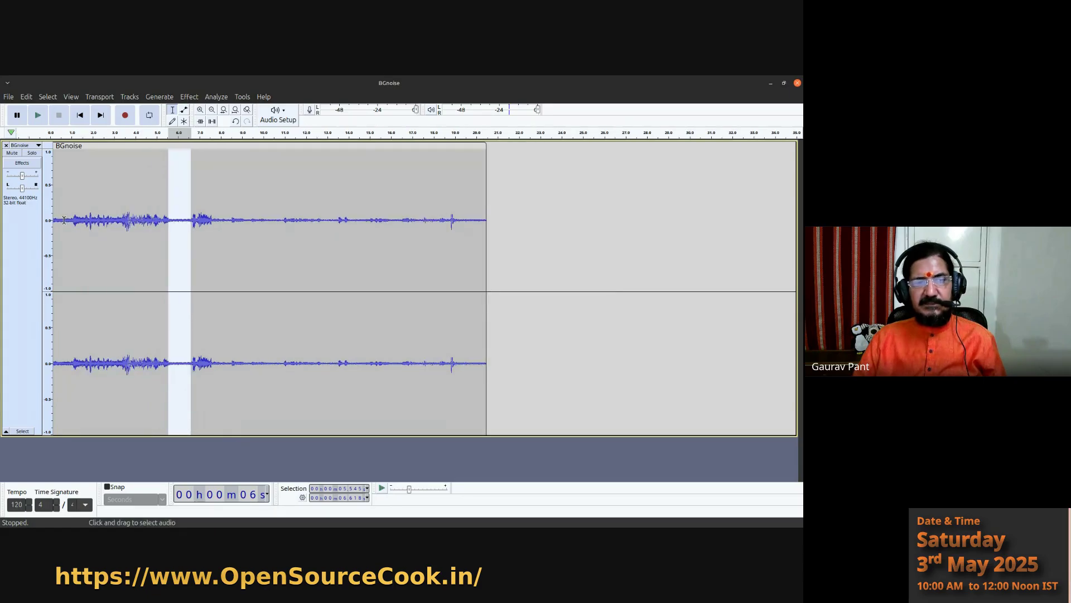
- Select and play roughly the first second of the BGnoise track, and capture it as the Noise Reduction profile
{"action": "left_click_drag", "start_coordinate": [73, 220], "coordinate": [53, 224]}
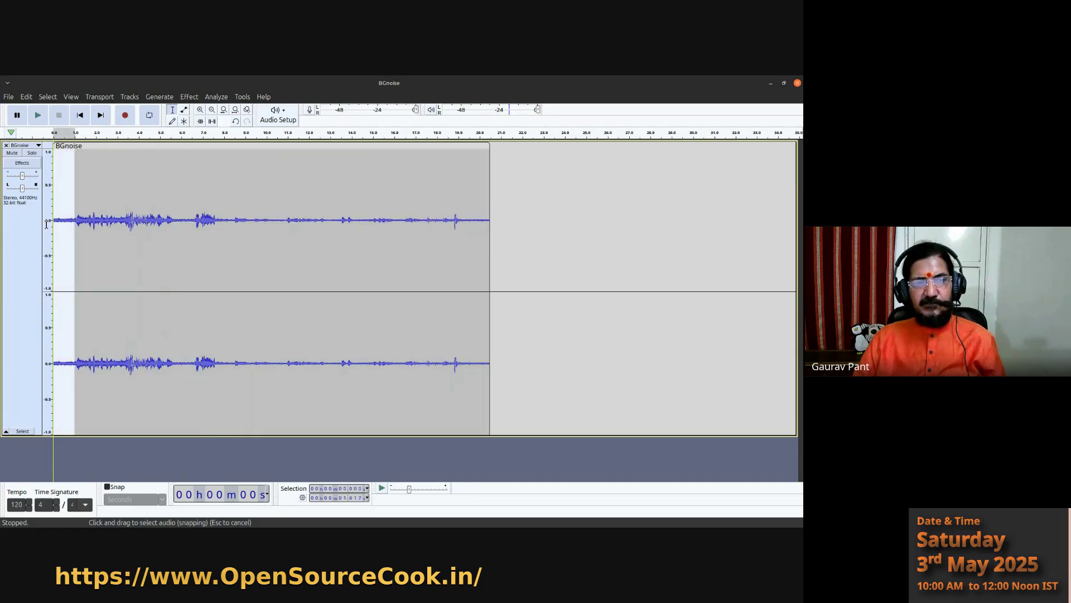
{"action": "left_click", "coordinate": [37, 120]}
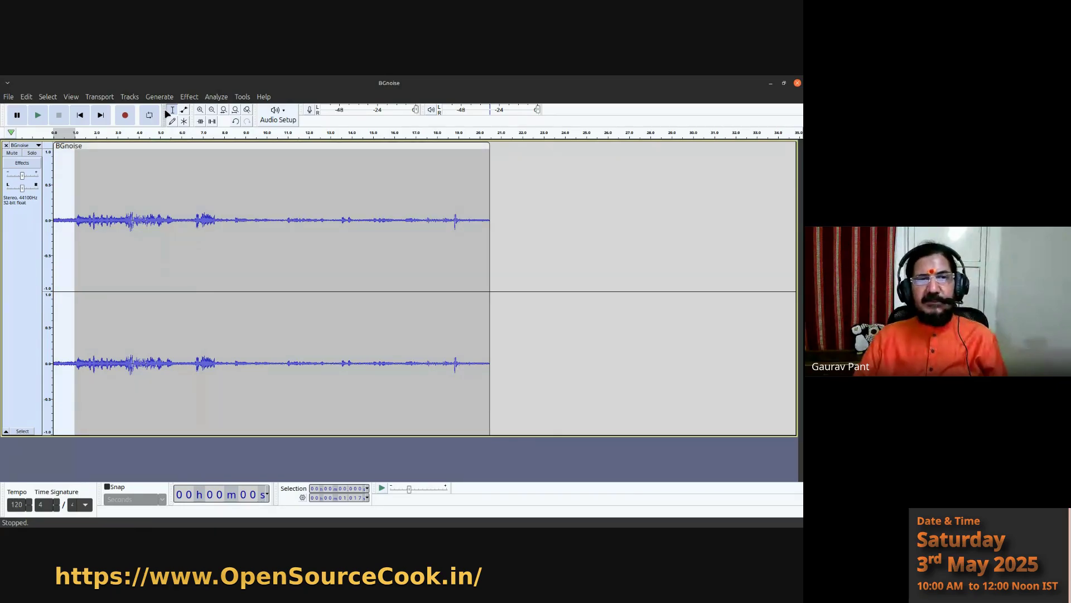
{"action": "left_click", "coordinate": [190, 97]}
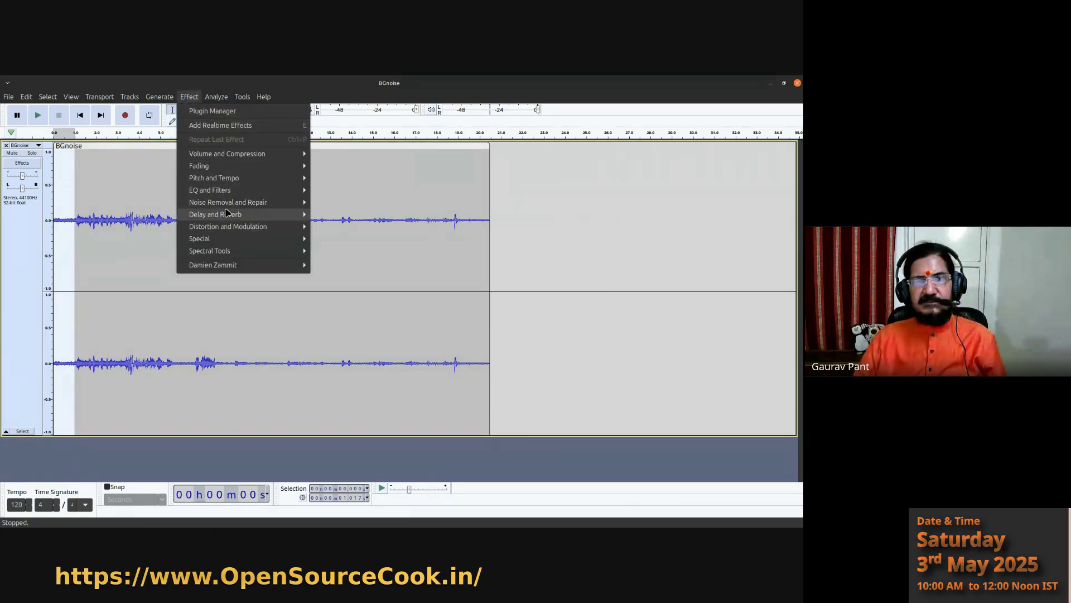
{"action": "mouse_move", "coordinate": [218, 196]}
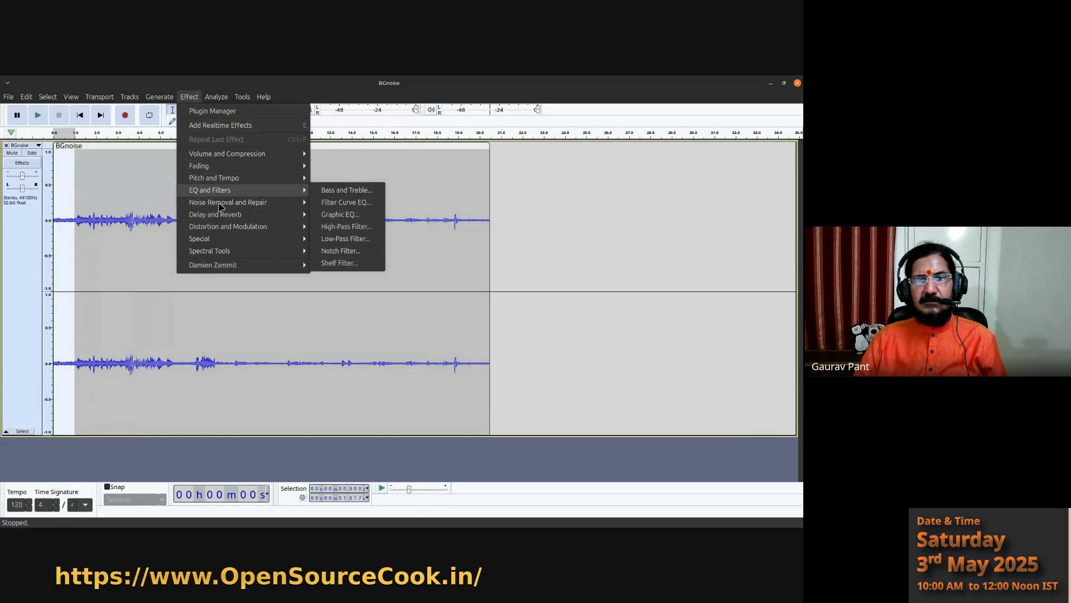
{"action": "mouse_move", "coordinate": [262, 207]}
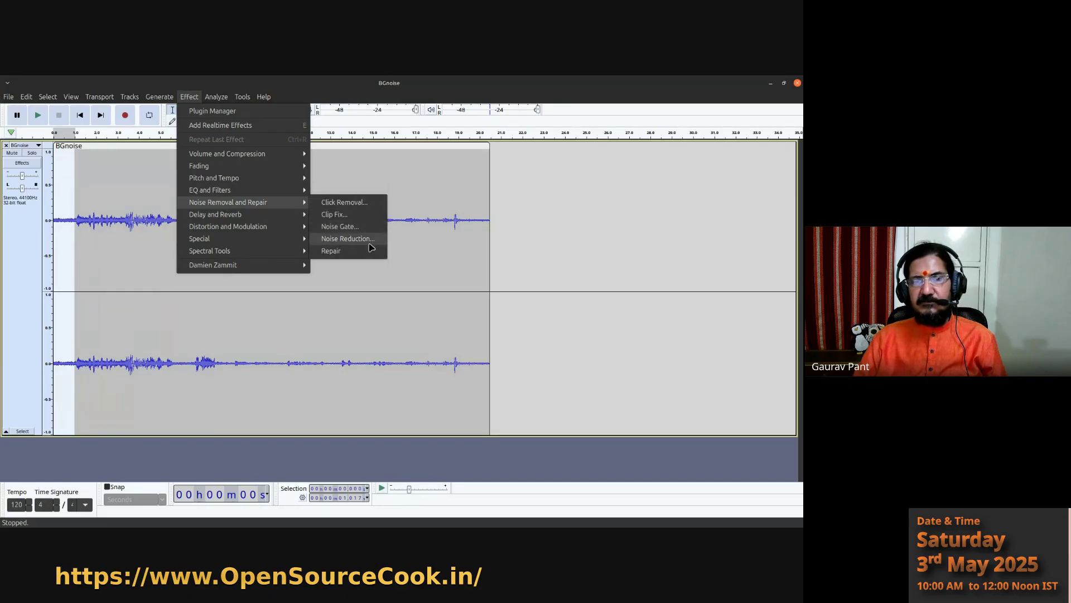
{"action": "left_click", "coordinate": [371, 244]}
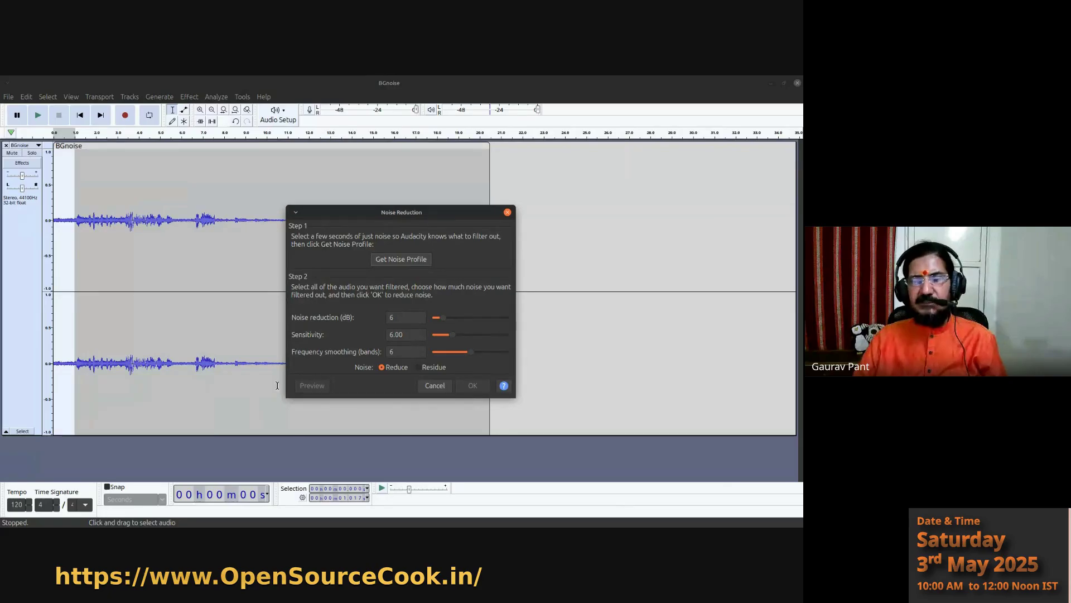
{"action": "left_click", "coordinate": [391, 261]}
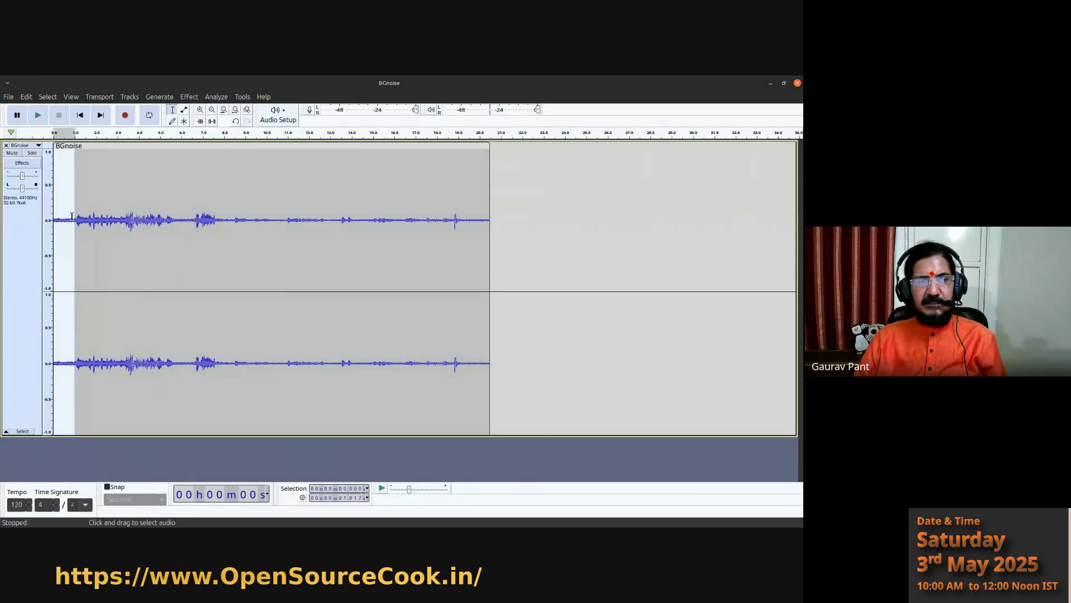
- Apply Noise Reduction to the entire BGnoise track with 6 dB reduction, sensitivity 6.00 and 6 frequency smoothing bands
{"action": "left_click", "coordinate": [94, 276]}
{"action": "key", "text": "ctrl+a"}
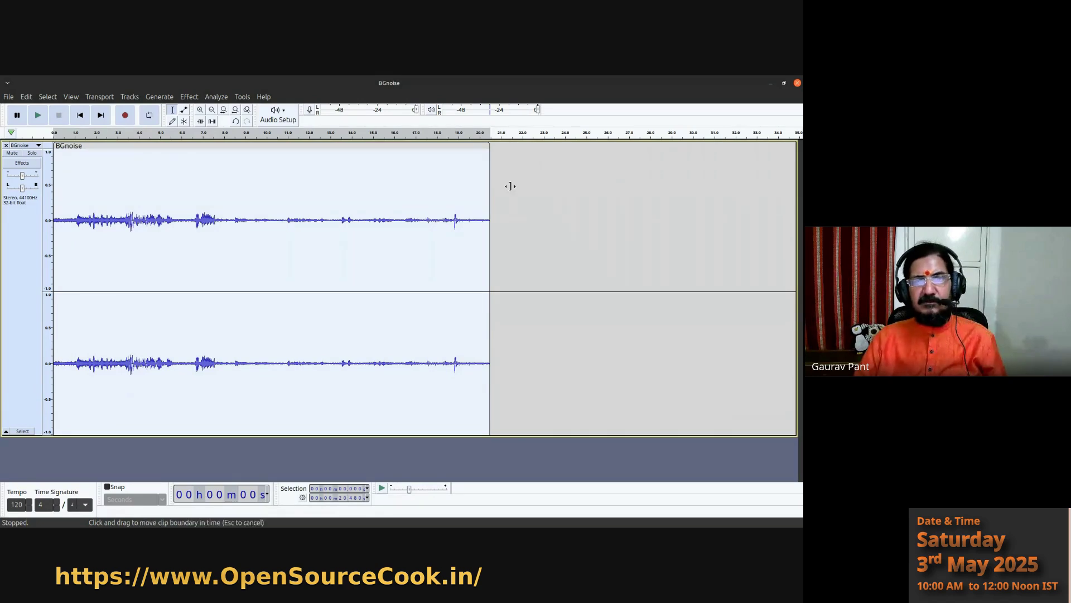
{"action": "left_click", "coordinate": [191, 97]}
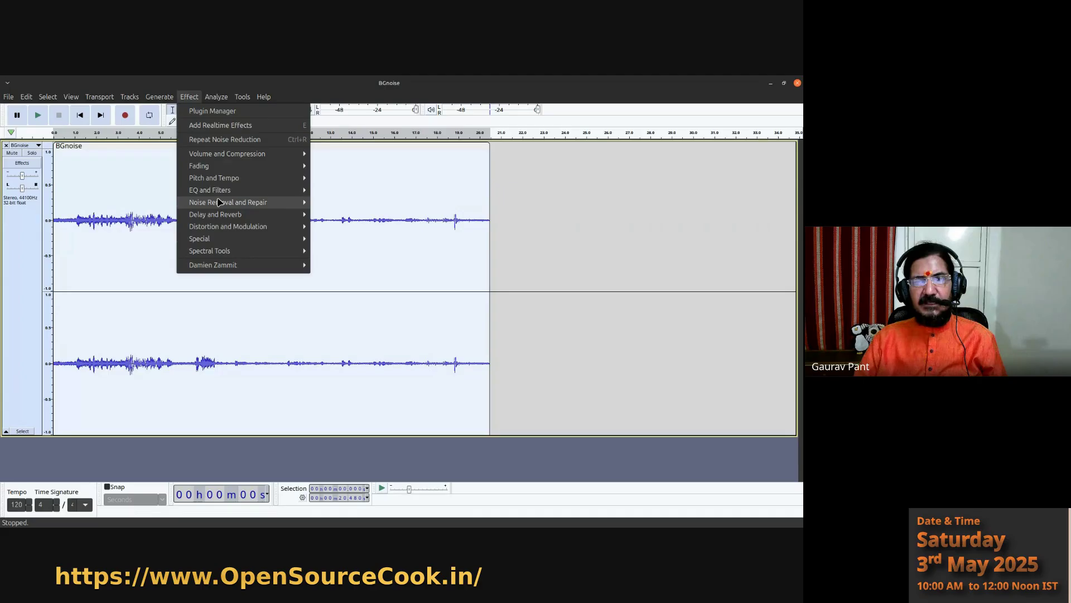
{"action": "mouse_move", "coordinate": [222, 204]}
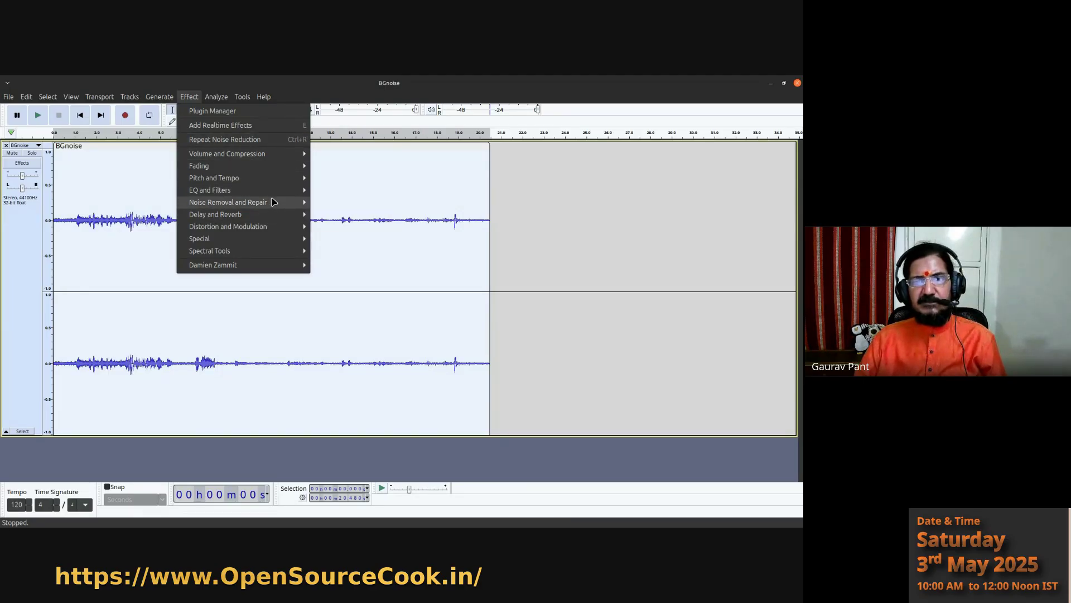
{"action": "mouse_move", "coordinate": [274, 204]}
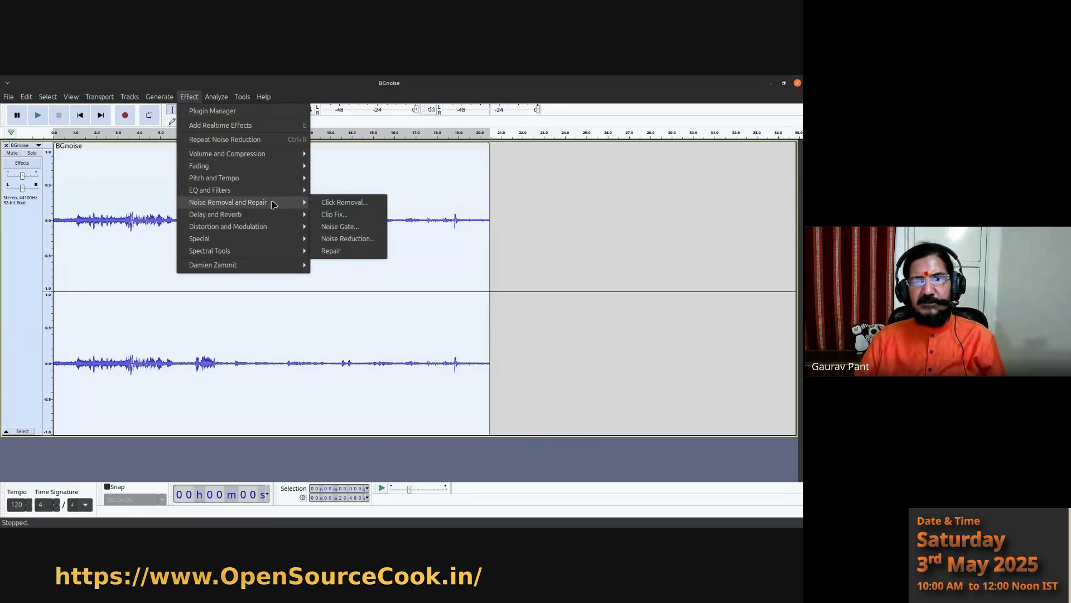
{"action": "left_click", "coordinate": [347, 238]}
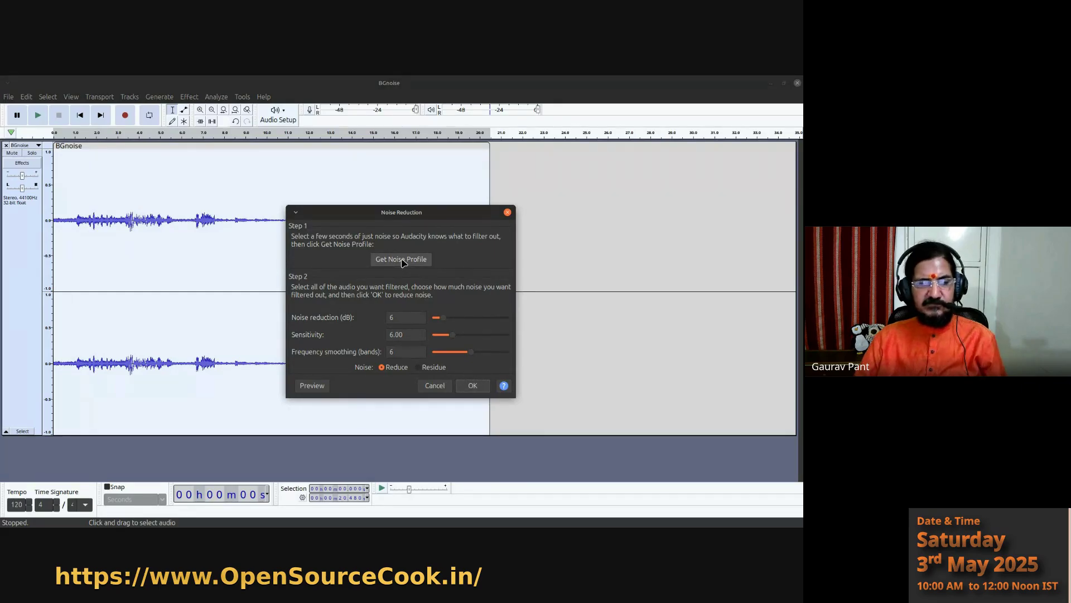
{"action": "left_click", "coordinate": [476, 385]}
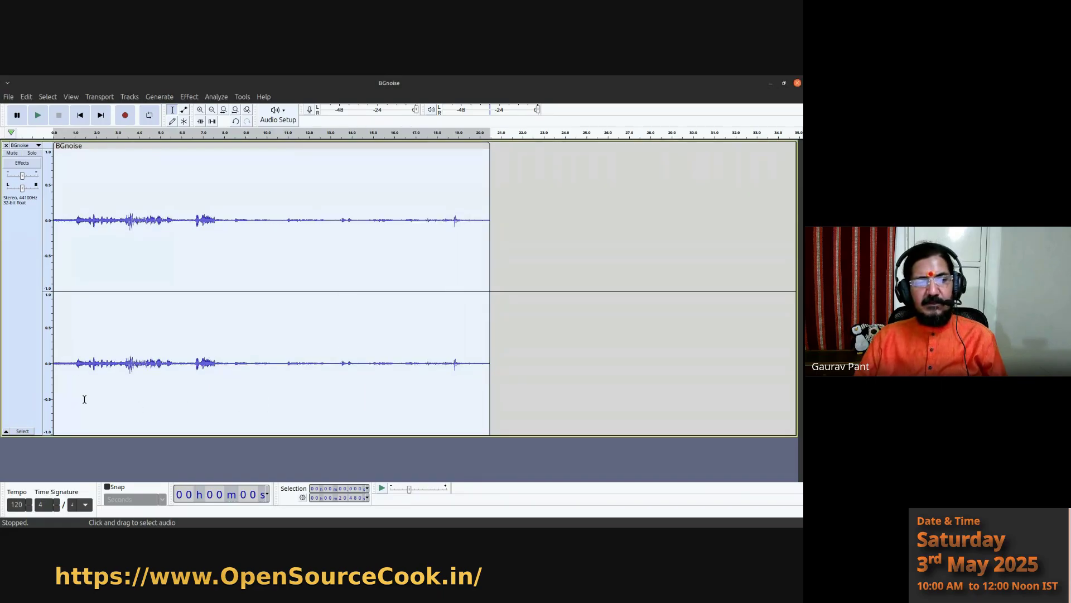
- Select roughly the first second of the BGnoise track and play it to check the remaining noise
{"action": "left_click_drag", "start_coordinate": [74, 365], "coordinate": [57, 365]}
{"action": "left_click", "coordinate": [38, 115]}
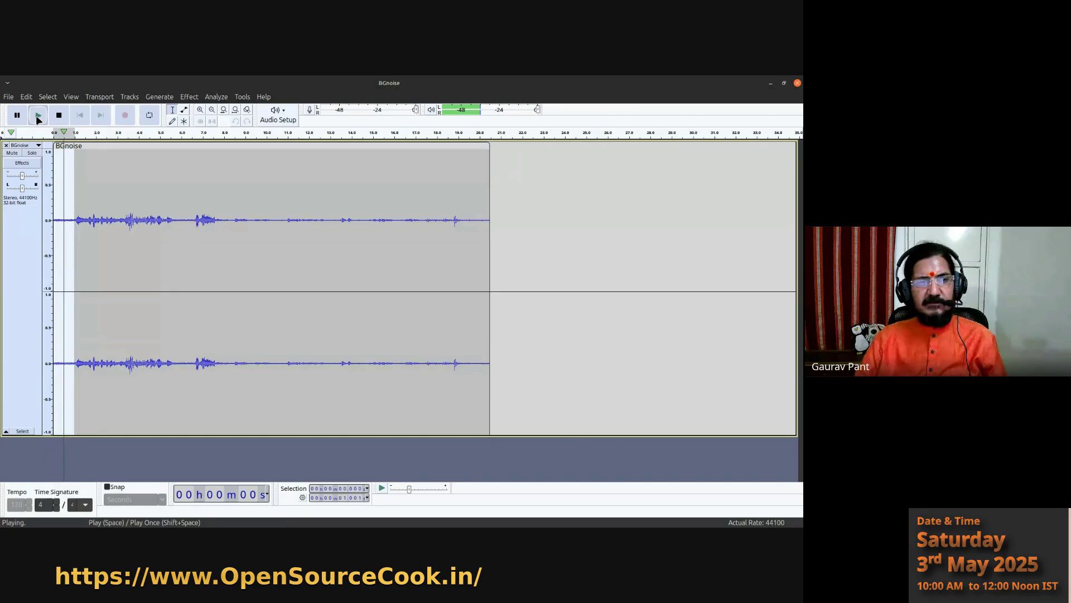
{"action": "left_click", "coordinate": [38, 116]}
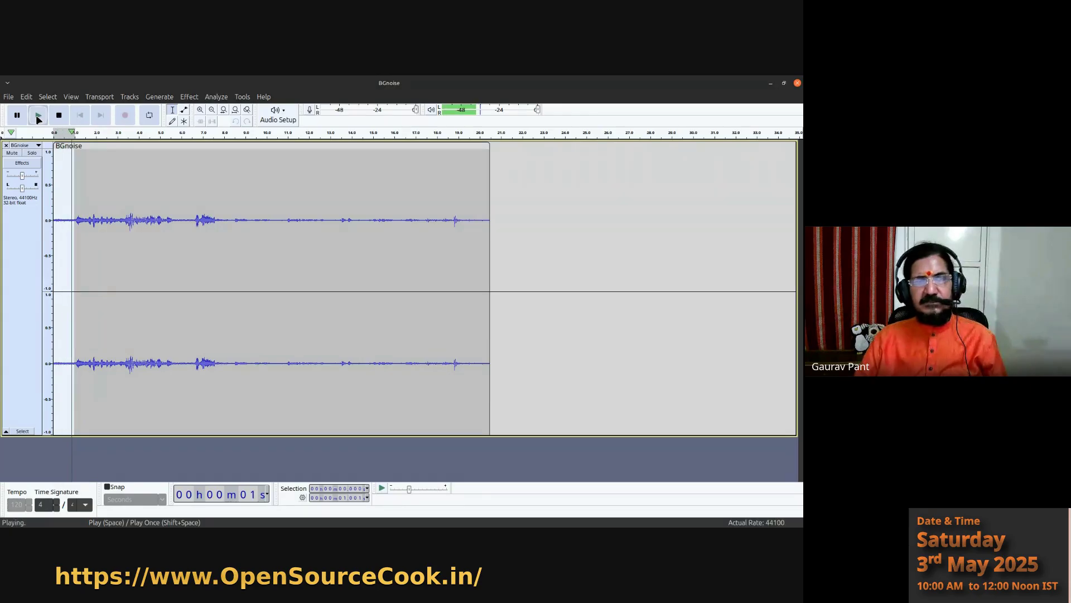
- Repeat Noise Reduction on the whole BGnoise track and mark roughly its first second for inspection
{"action": "double_click", "coordinate": [114, 284]}
{"action": "left_click", "coordinate": [189, 96]}
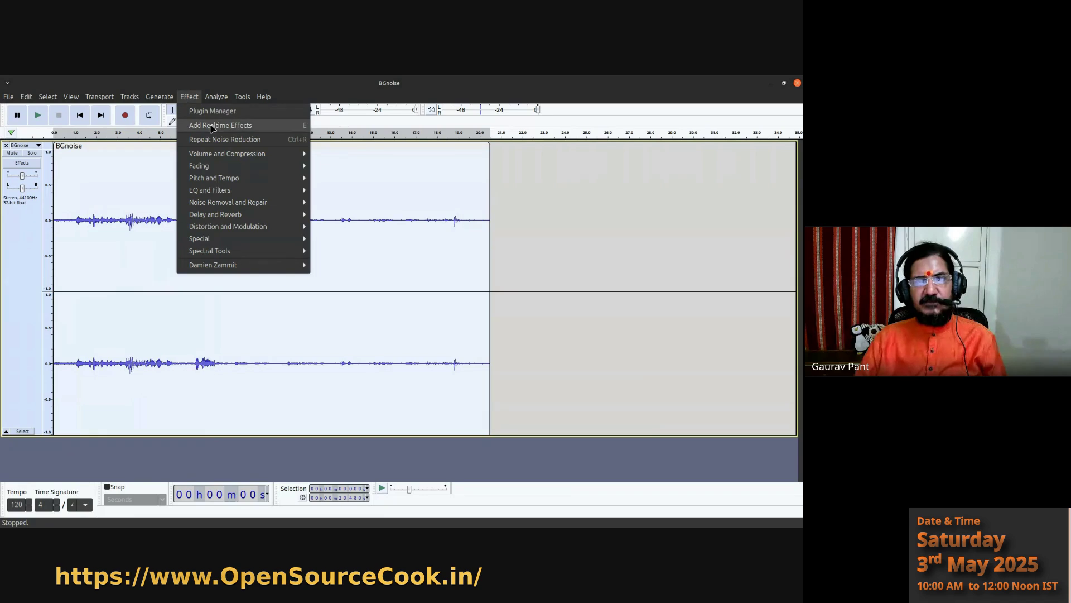
{"action": "left_click", "coordinate": [217, 140]}
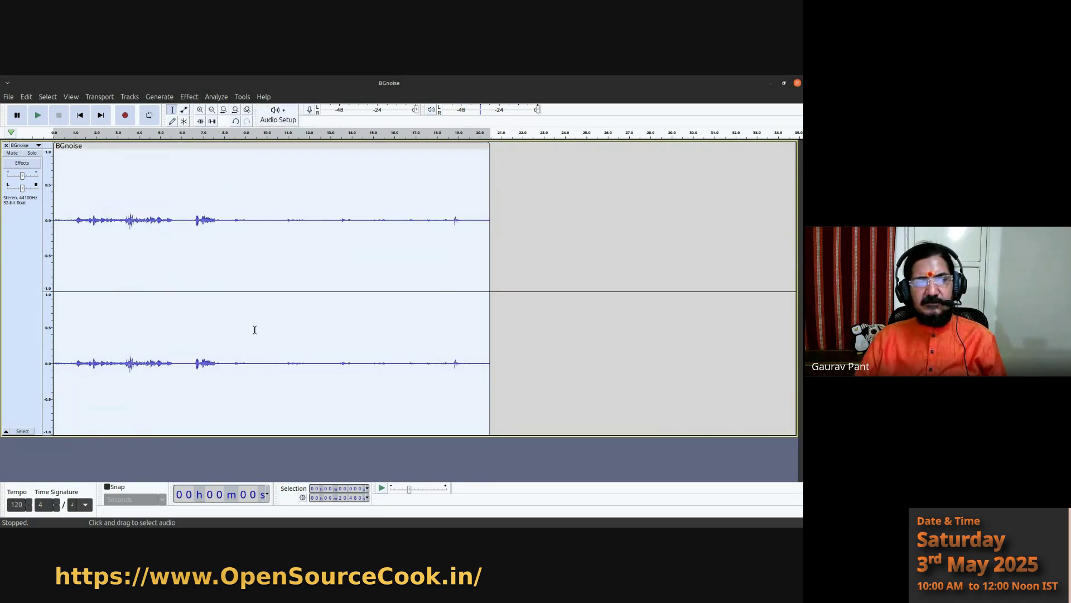
{"action": "left_click_drag", "start_coordinate": [73, 223], "coordinate": [55, 223]}
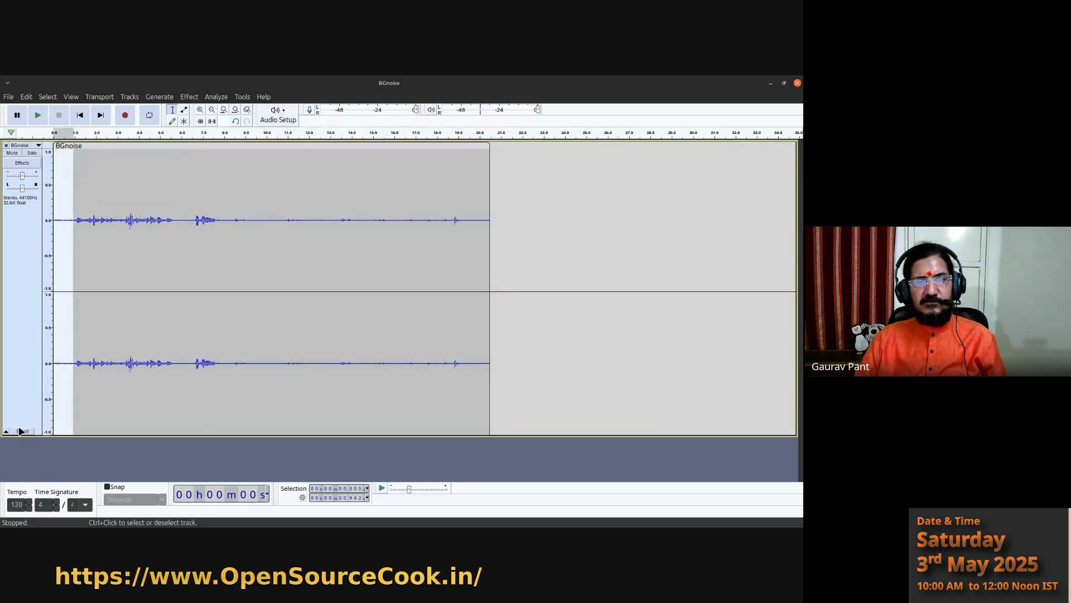
- Amplify the whole BGnoise track by 18.102 dB and mark the stretch from about 0.6 to 9.9 seconds
{"action": "double_click", "coordinate": [81, 288]}
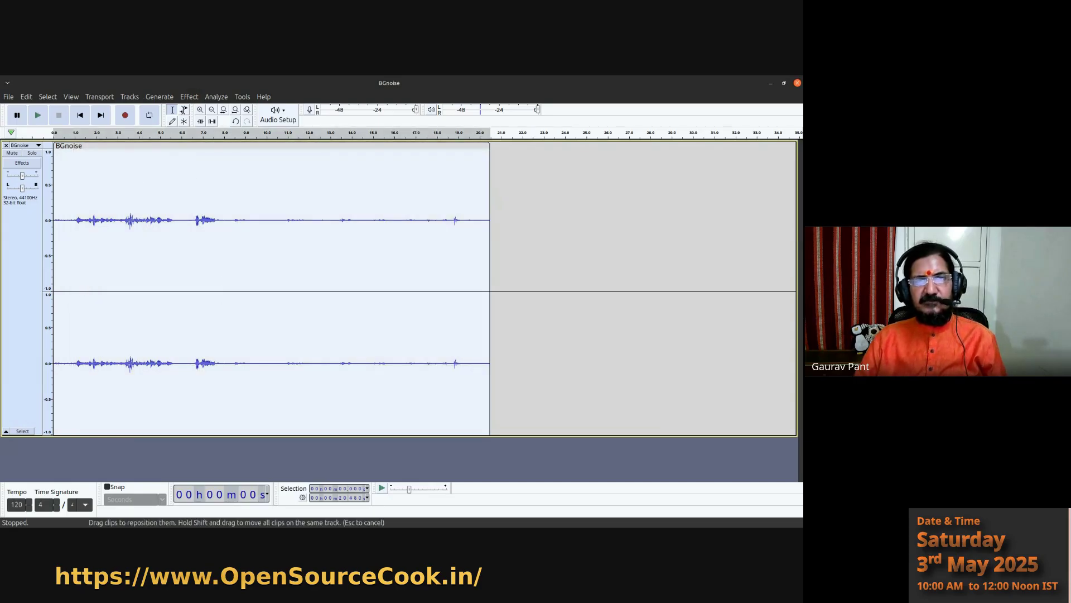
{"action": "left_click", "coordinate": [189, 98]}
{"action": "mouse_move", "coordinate": [218, 155]}
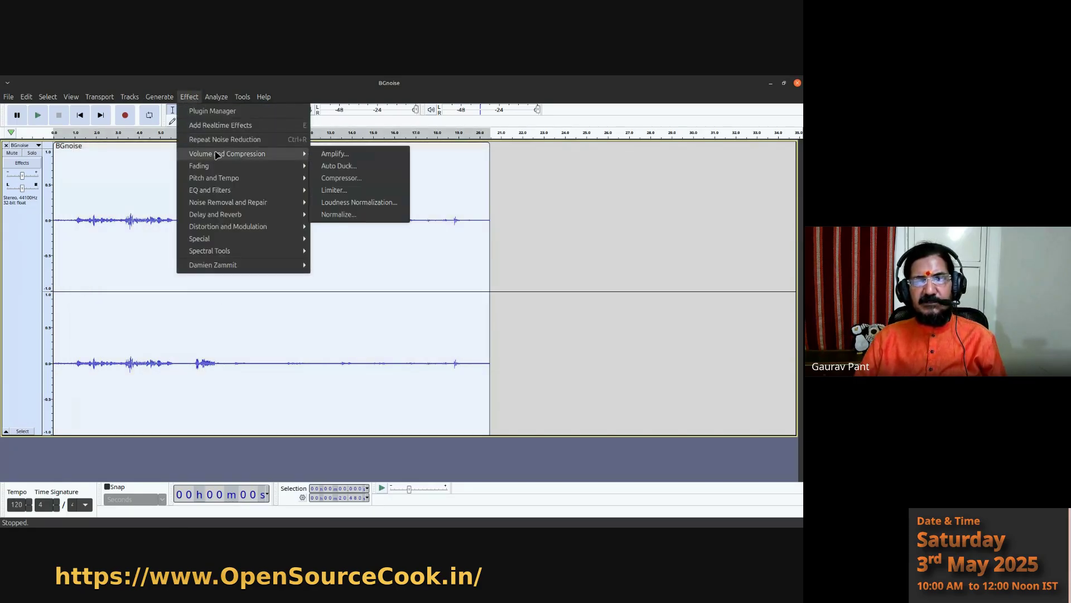
{"action": "left_click", "coordinate": [332, 154]}
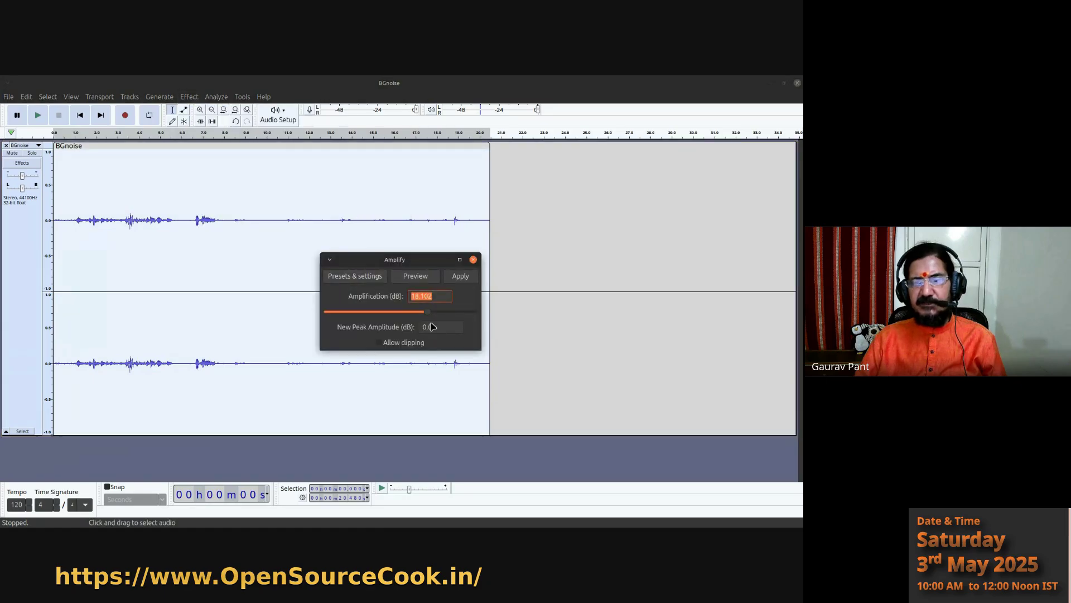
{"action": "left_click", "coordinate": [461, 277]}
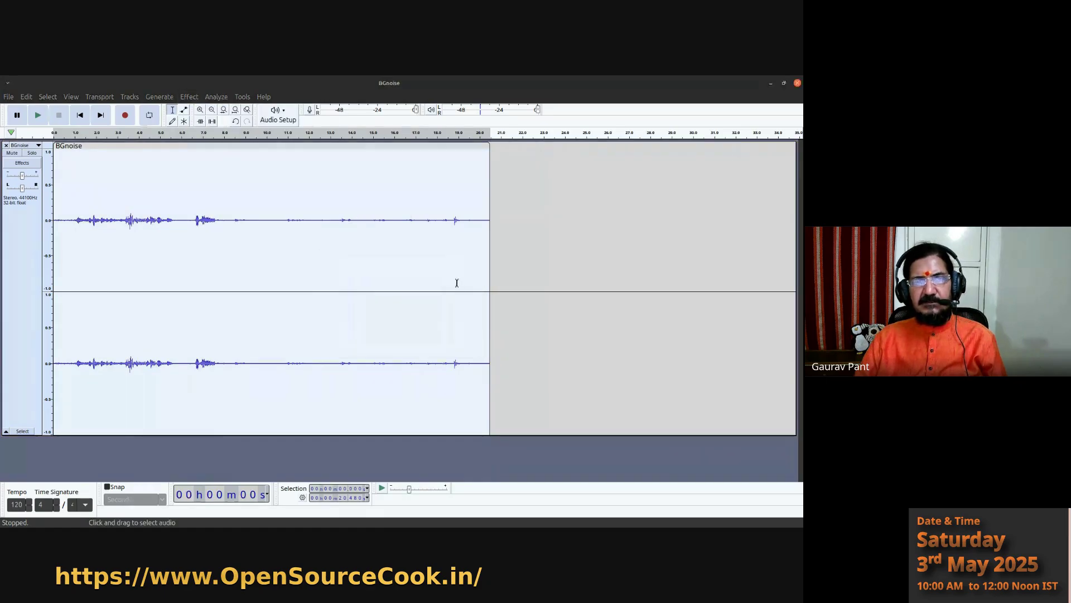
{"action": "left_click_drag", "start_coordinate": [67, 224], "coordinate": [265, 383]}
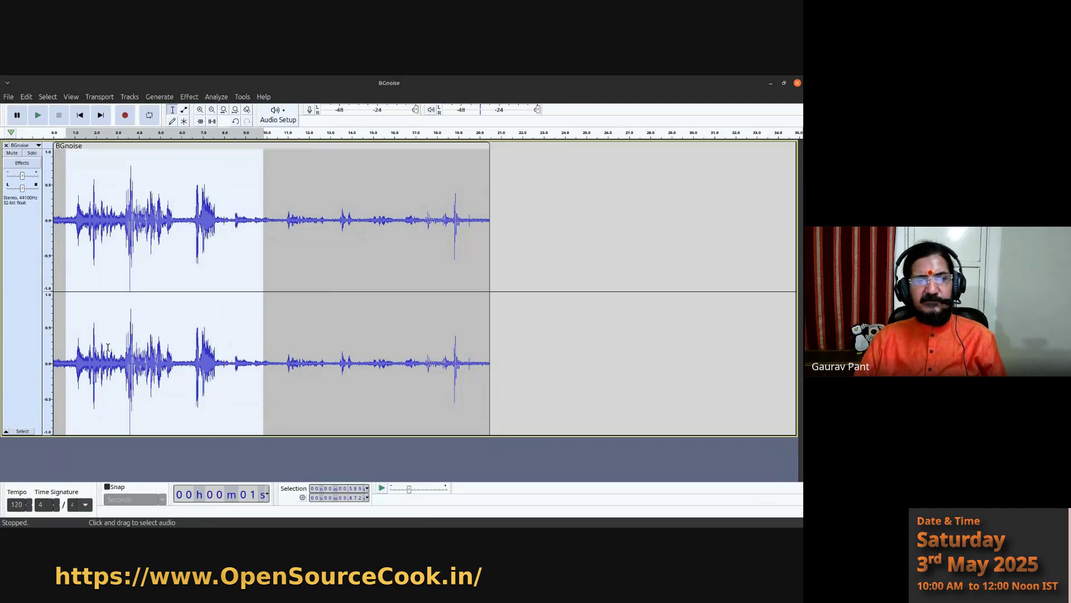
- Export the entire project as stereo BGnoise.mp3 to the 3rd-May-2025-OpenShot desktop folder, and close Audacity without saving the project
{"action": "left_click", "coordinate": [9, 97]}
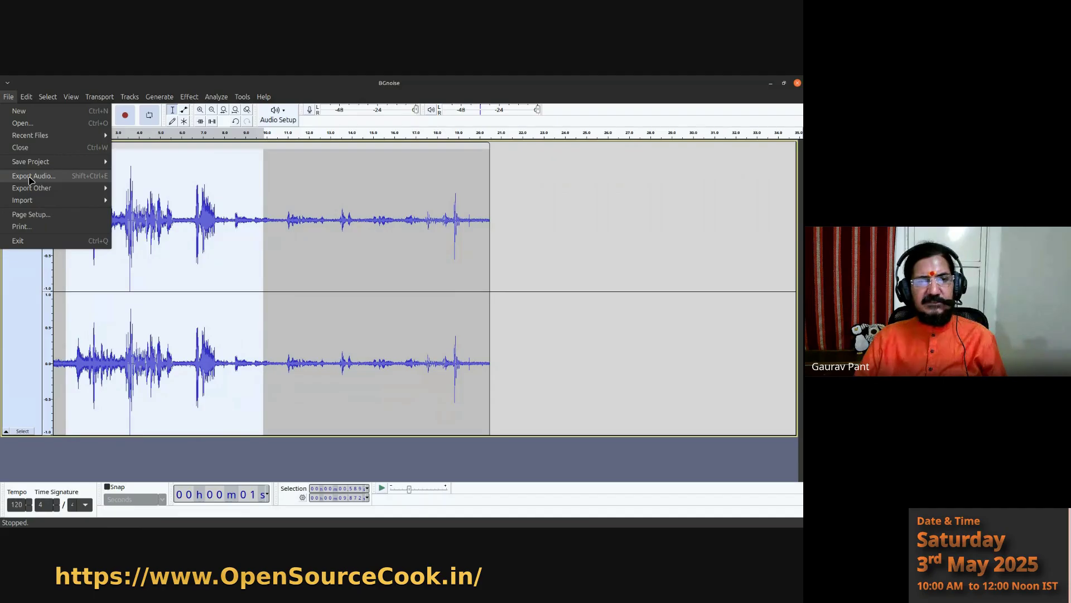
{"action": "left_click", "coordinate": [30, 176]}
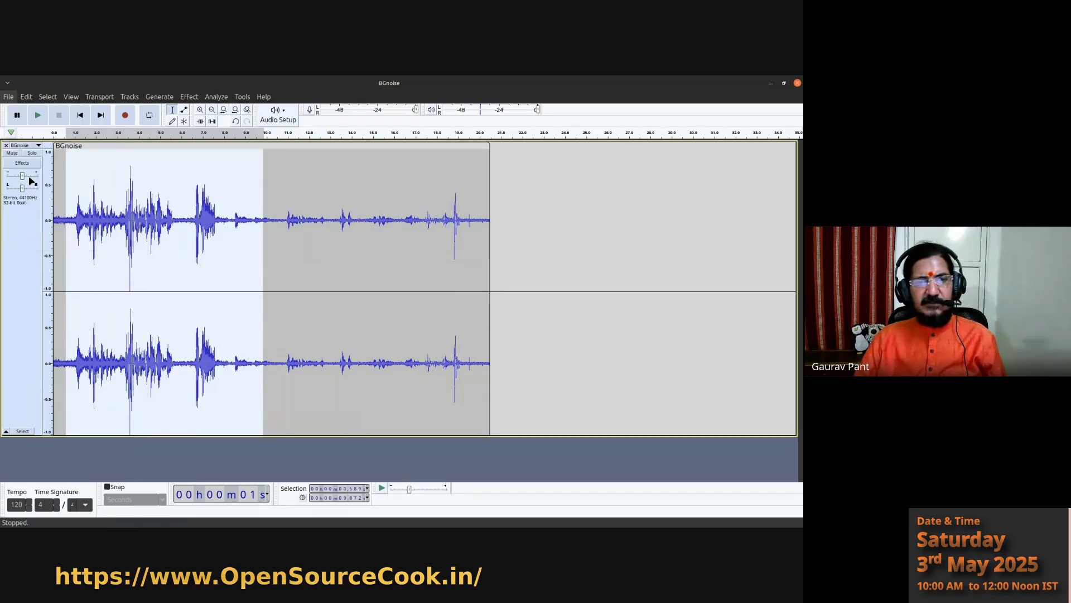
{"action": "left_click", "coordinate": [371, 260]}
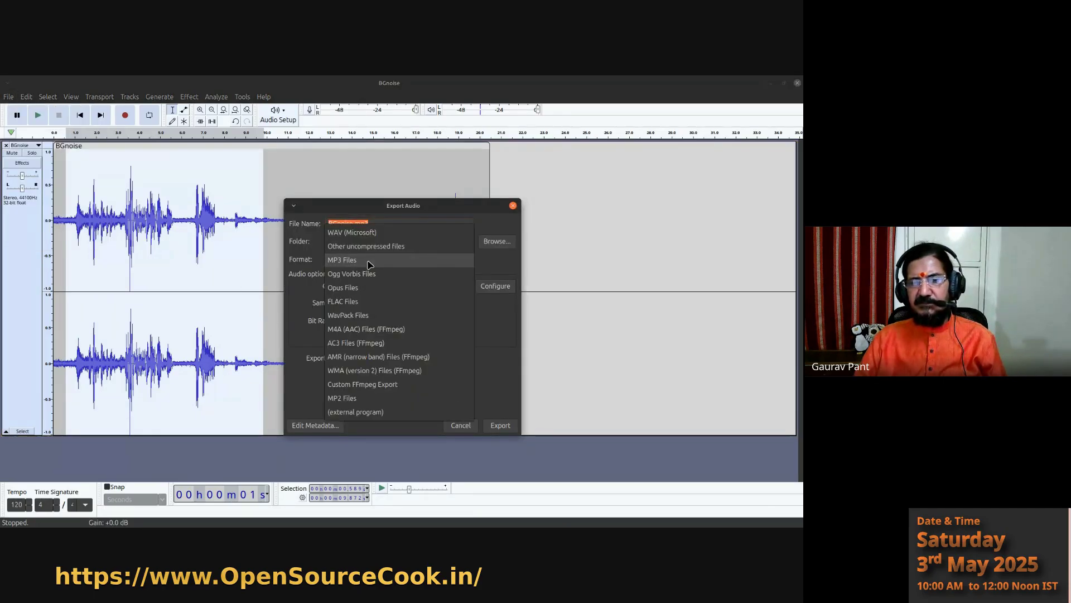
{"action": "left_click", "coordinate": [300, 343]}
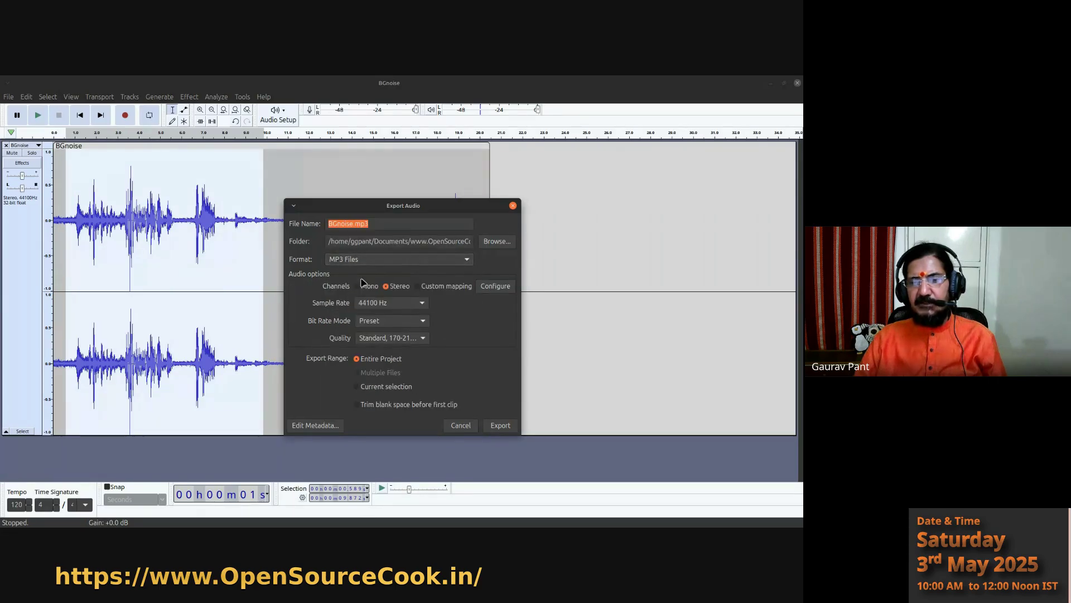
{"action": "left_click", "coordinate": [497, 241]}
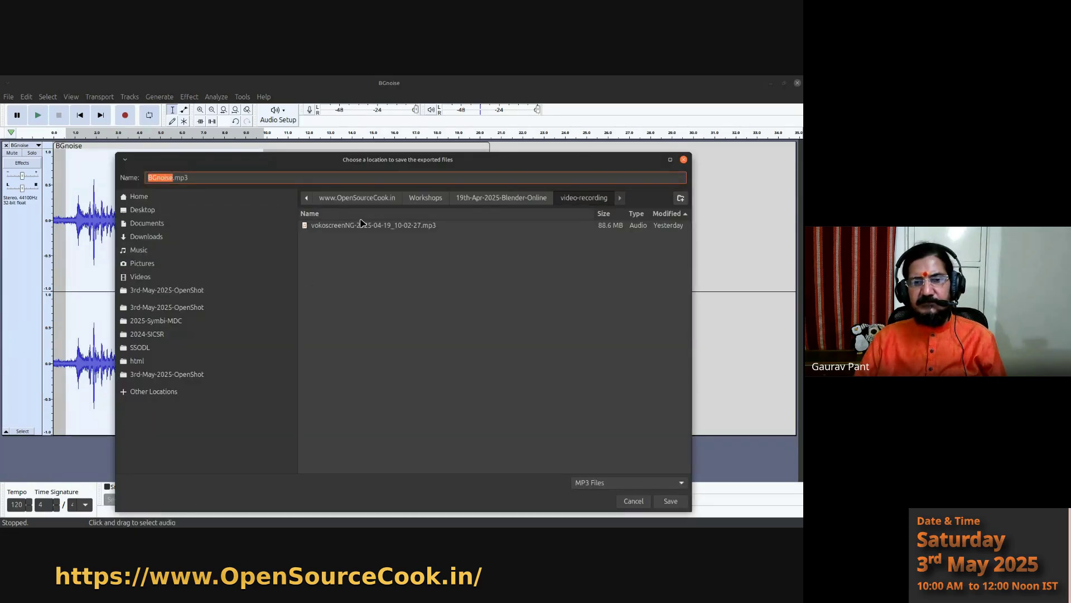
{"action": "left_click", "coordinate": [166, 212]}
{"action": "double_click", "coordinate": [390, 226]}
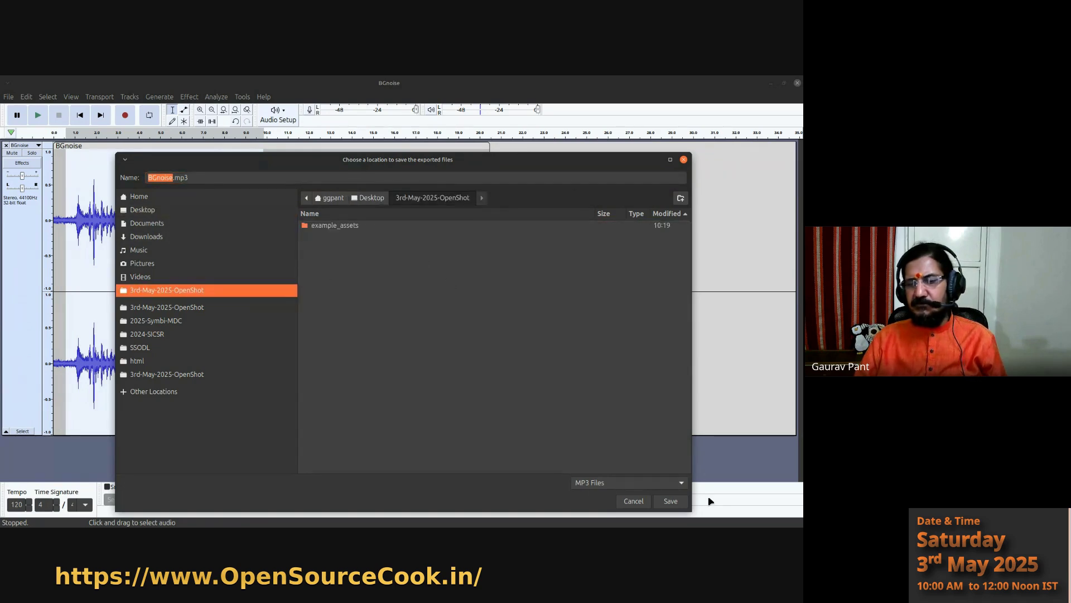
{"action": "left_click", "coordinate": [671, 501]}
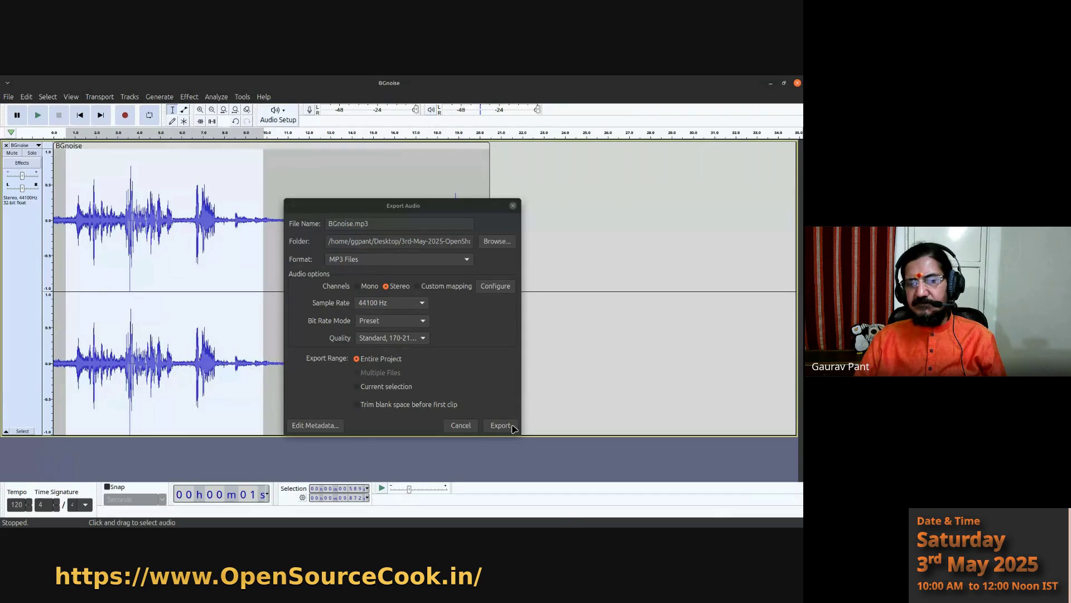
{"action": "left_click", "coordinate": [508, 426]}
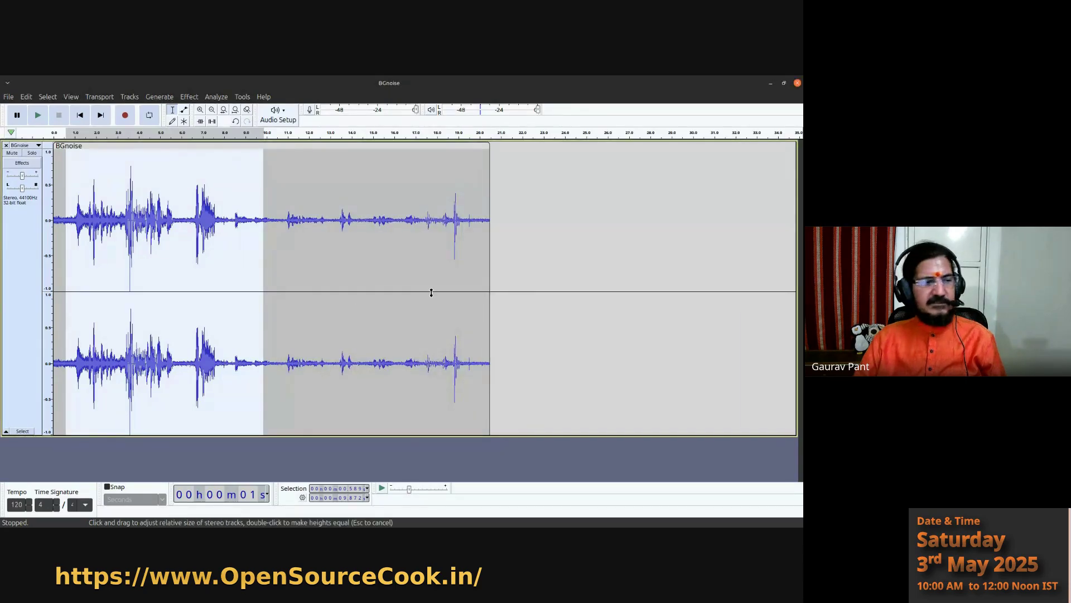
{"action": "left_click", "coordinate": [797, 82]}
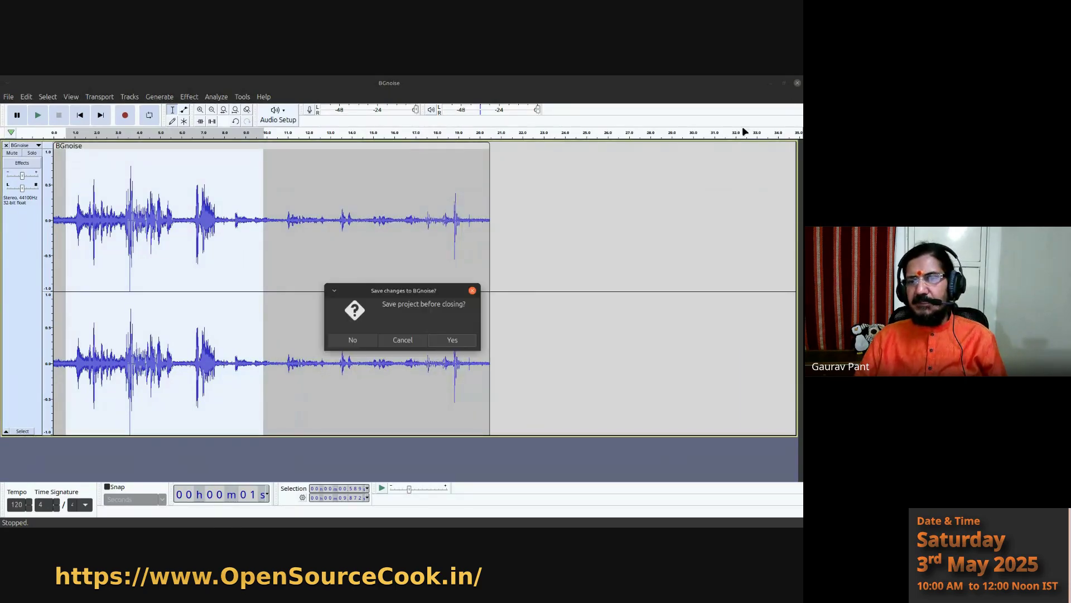
{"action": "left_click", "coordinate": [368, 341]}
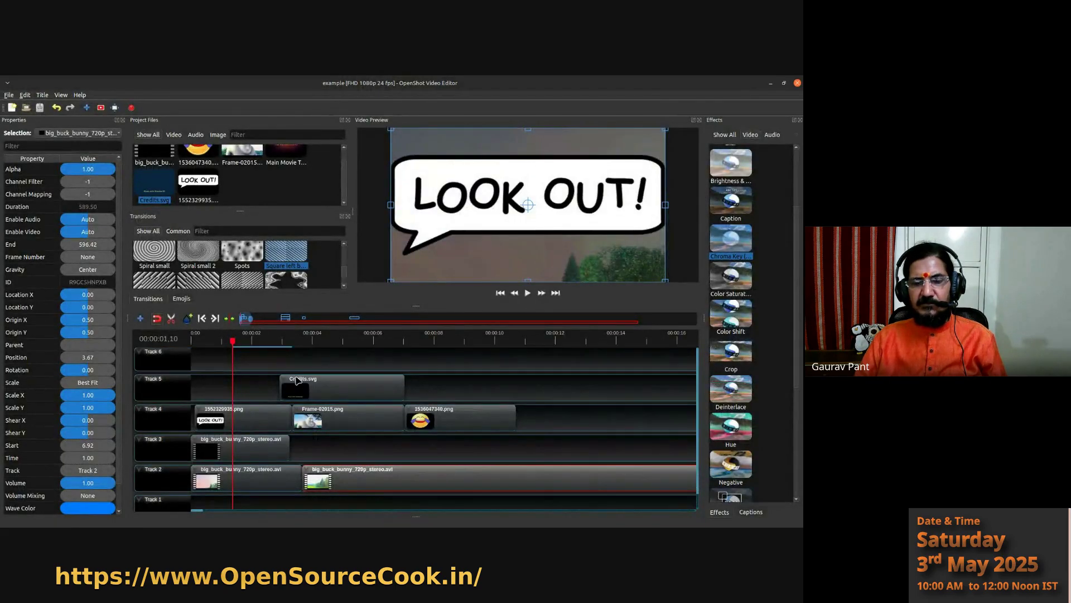
- Delete every timeline clip except the second Big Buck Bunny piece, and move that piece to 0 seconds on Track 4
{"action": "scroll", "coordinate": [296, 380], "scroll_direction": "down", "scroll_amount": 1}
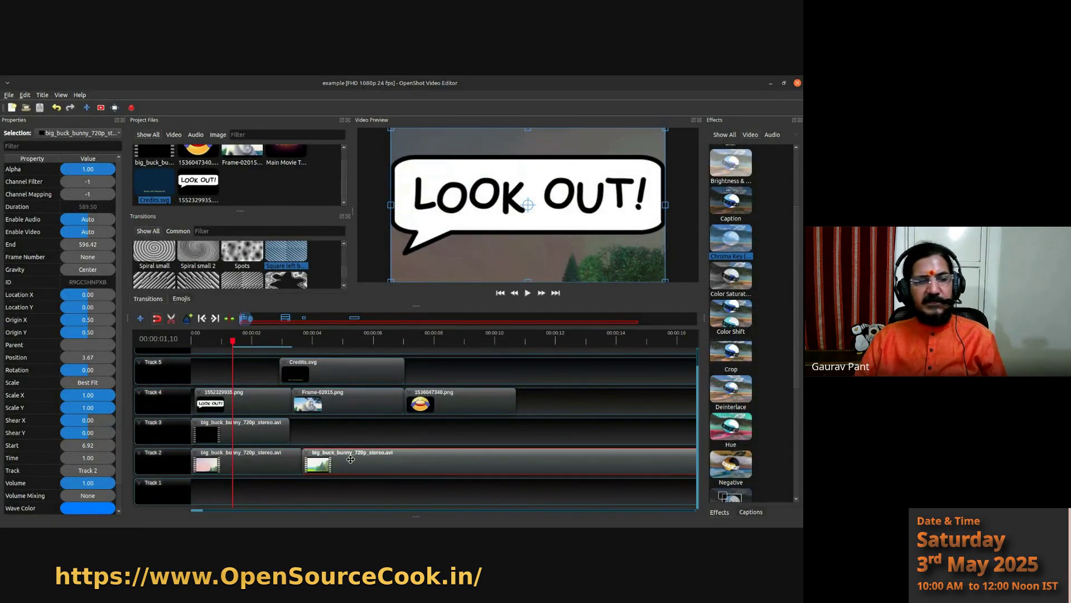
{"action": "left_click_drag", "start_coordinate": [338, 469], "coordinate": [537, 463]}
{"action": "left_click_drag", "start_coordinate": [273, 464], "coordinate": [467, 371]}
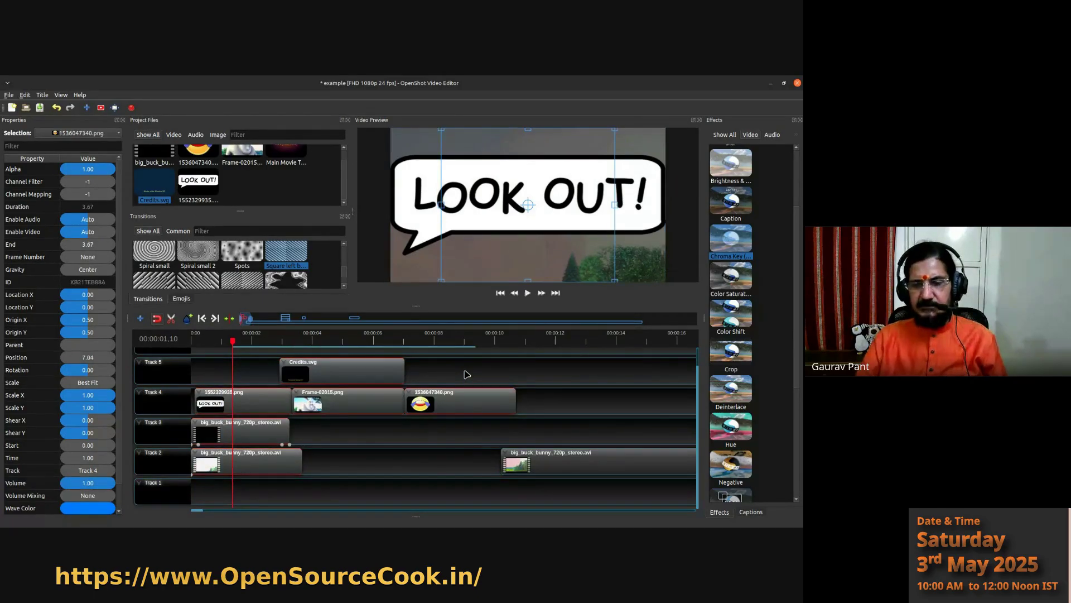
{"action": "key", "text": "Delete"}
{"action": "left_click_drag", "start_coordinate": [562, 457], "coordinate": [253, 402]}
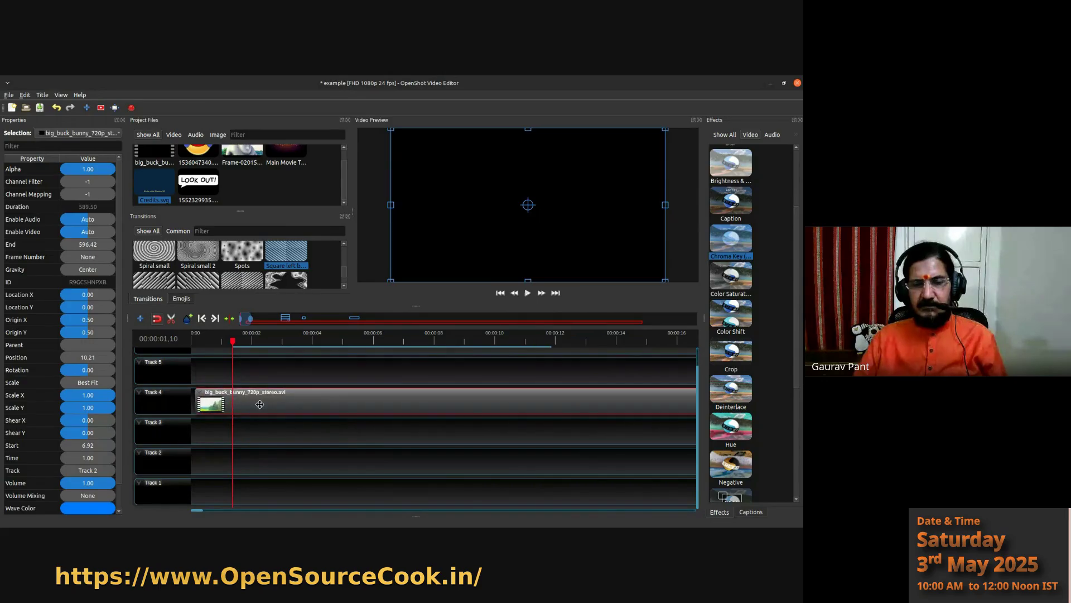
- Import BGnoise.mp3 into the project files and place it at 0 seconds on Track 3
{"action": "right_click", "coordinate": [272, 170]}
{"action": "left_click", "coordinate": [285, 182]}
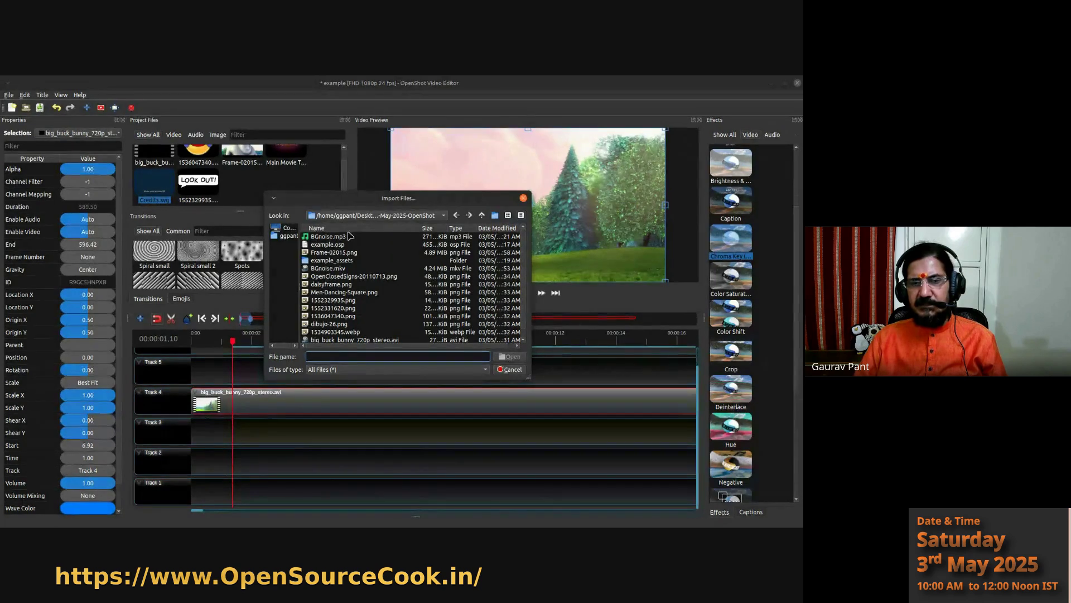
{"action": "left_click", "coordinate": [350, 236]}
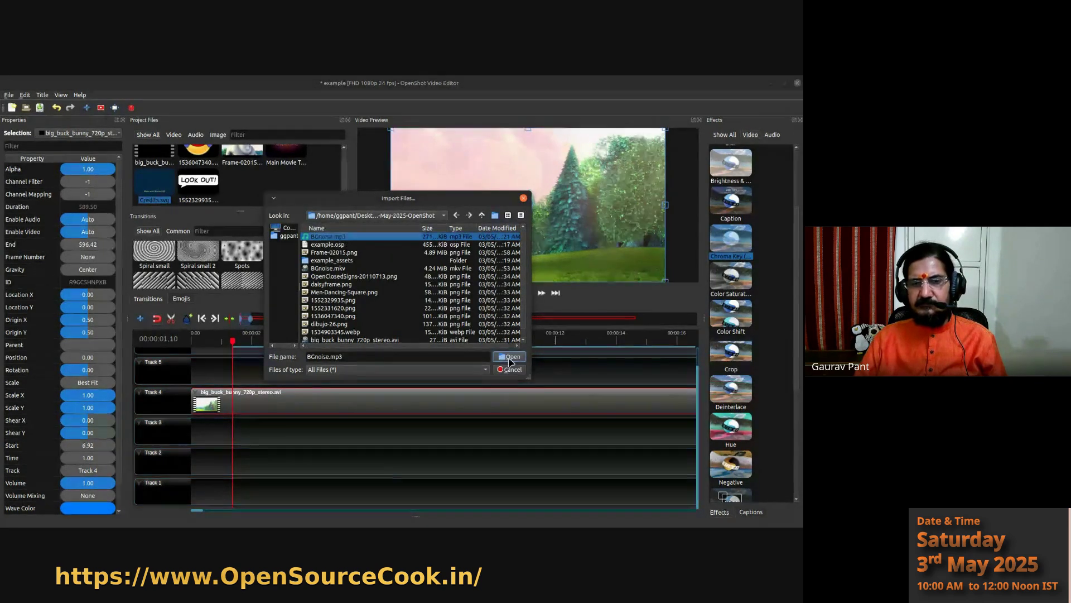
{"action": "left_click", "coordinate": [510, 362]}
{"action": "left_click_drag", "start_coordinate": [245, 183], "coordinate": [234, 436]}
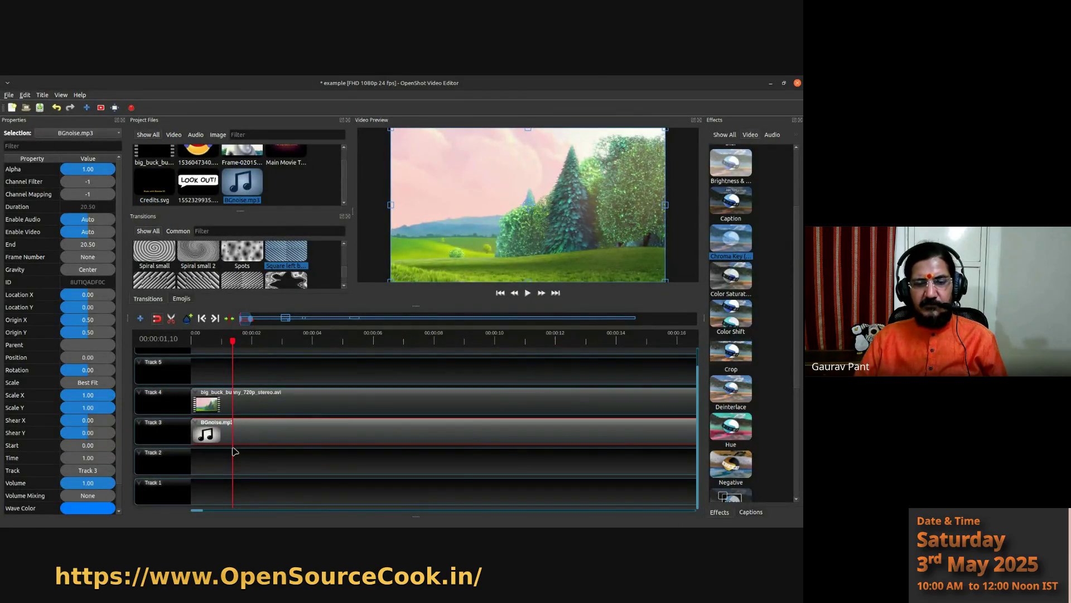
- Select the Big Buck Bunny clip and BGnoise.mp3 together and shift both to start at about 0.79 seconds
{"action": "left_click", "coordinate": [289, 404]}
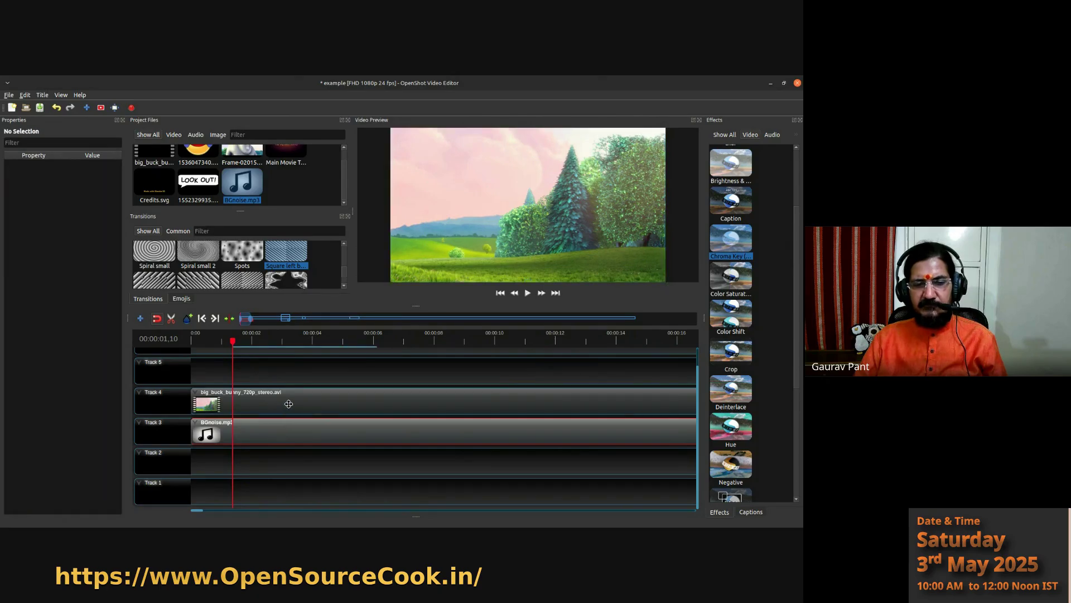
{"action": "left_click", "coordinate": [318, 435]}
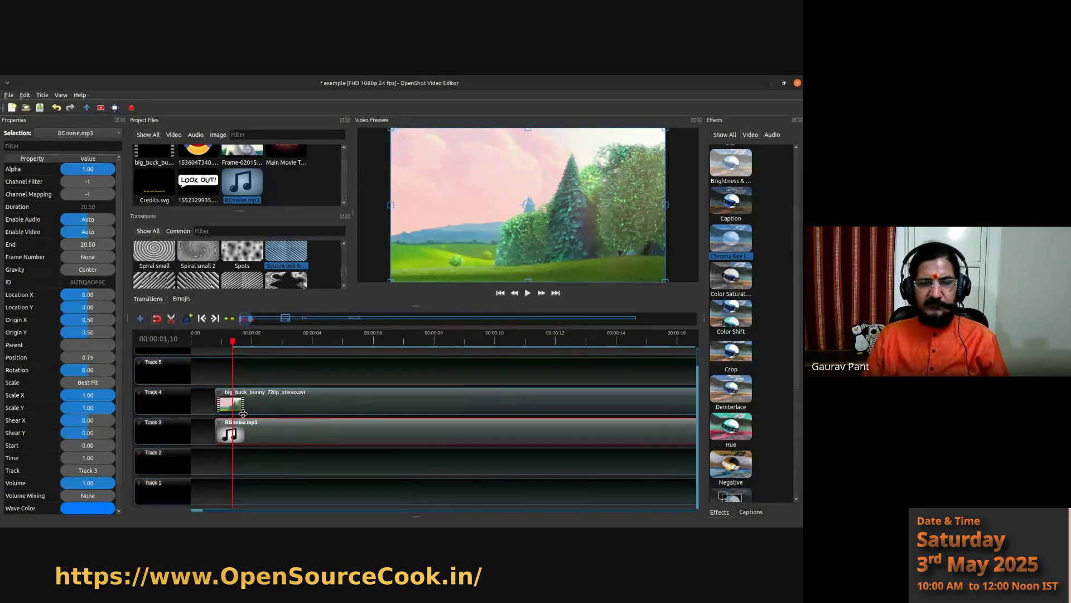
{"action": "left_click", "coordinate": [261, 435]}
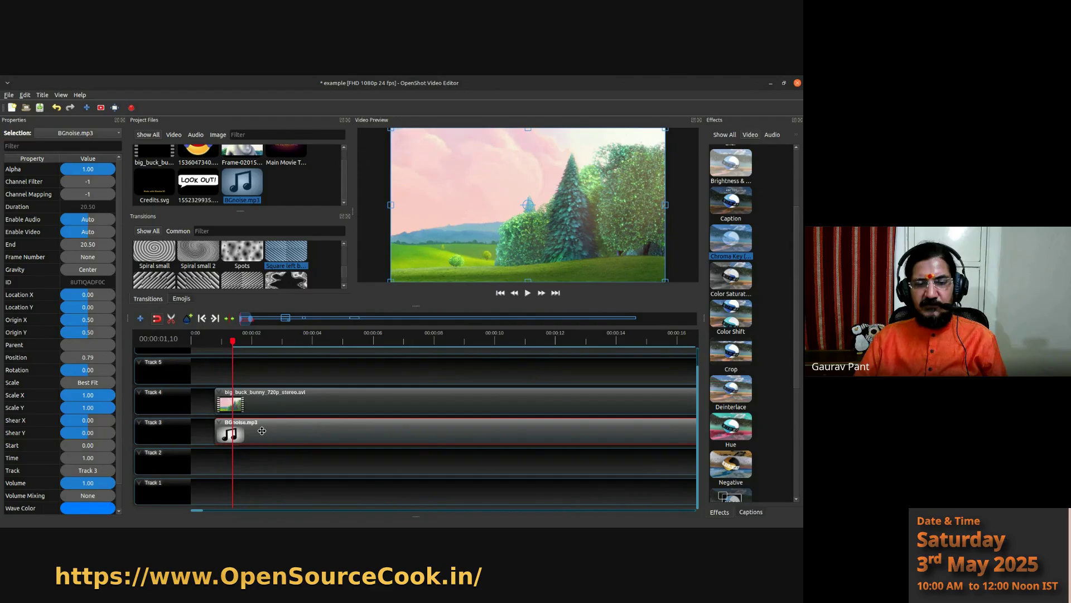
- Position the playhead just before the clips and set Enable Audio to Off for the Big Buck Bunny clip on Track 4
{"action": "left_click", "coordinate": [218, 342]}
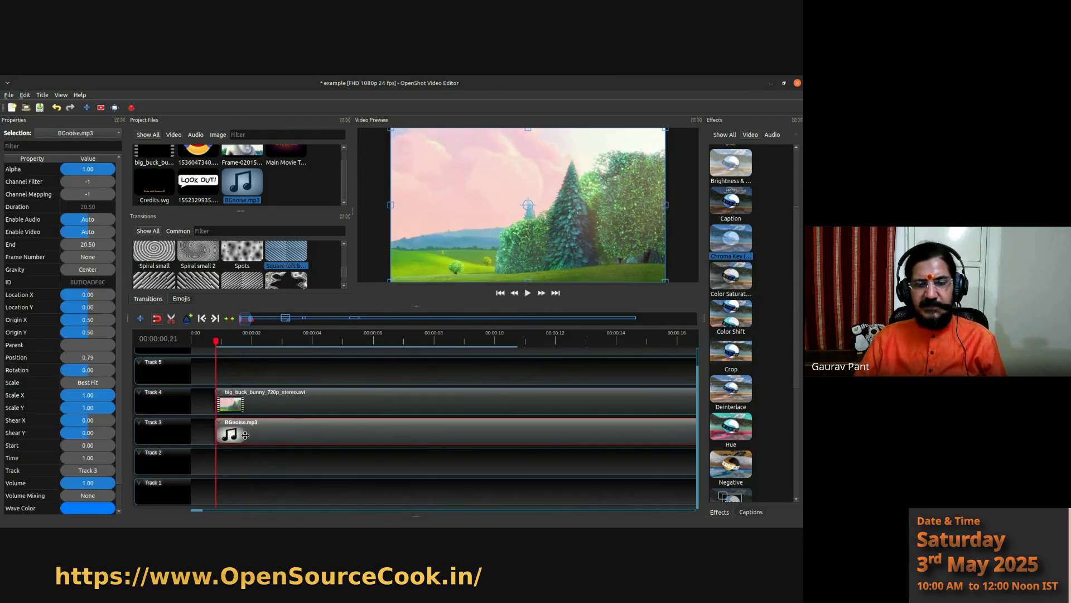
{"action": "left_click", "coordinate": [211, 341]}
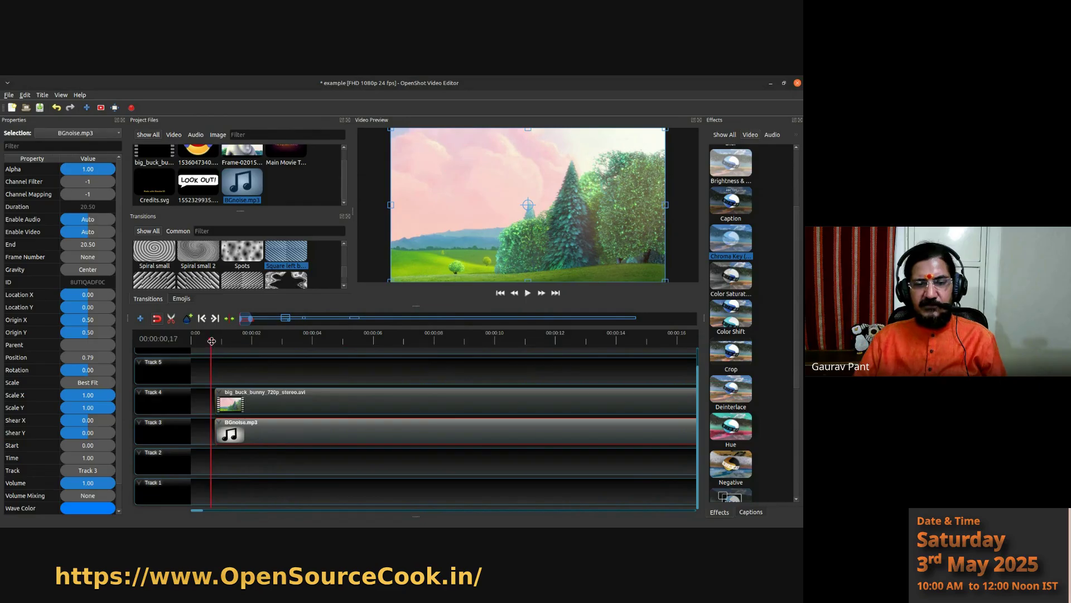
{"action": "left_click", "coordinate": [229, 406]}
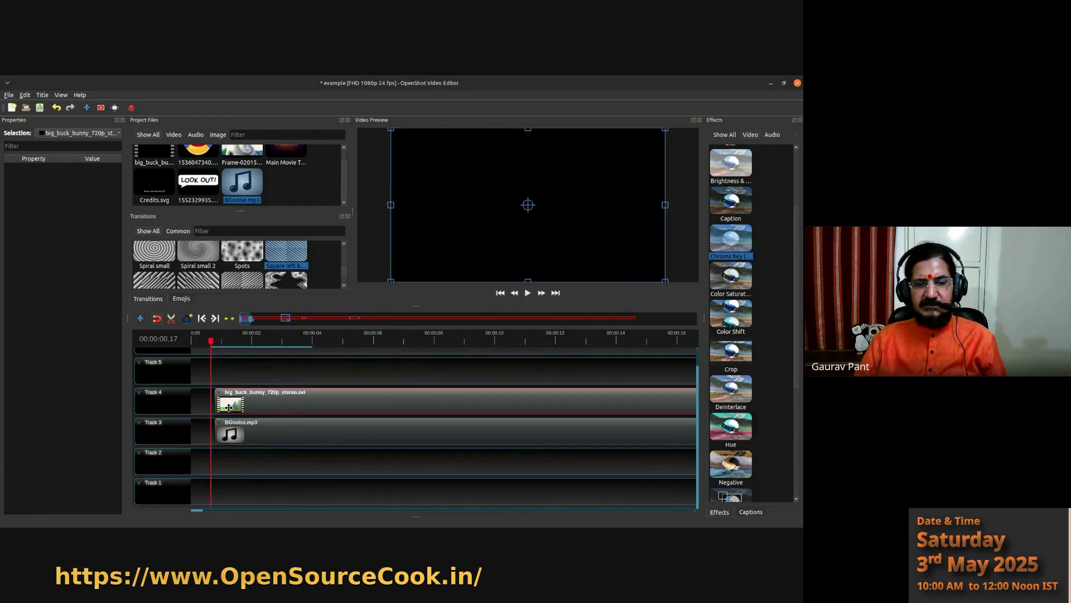
{"action": "left_click", "coordinate": [208, 340]}
{"action": "left_click_drag", "start_coordinate": [208, 341], "coordinate": [214, 342]}
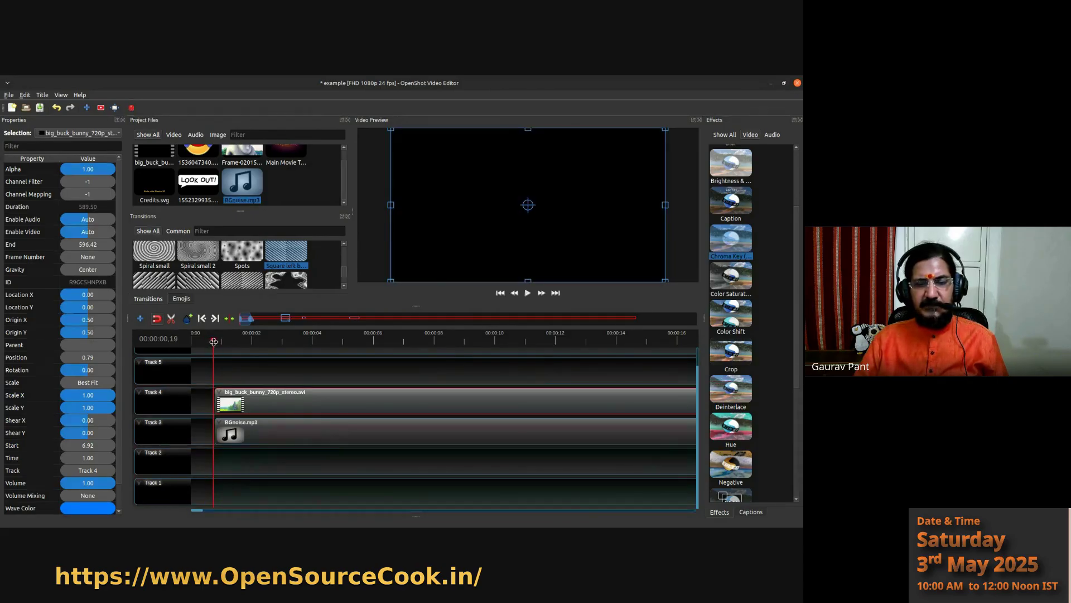
{"action": "left_click", "coordinate": [227, 394]}
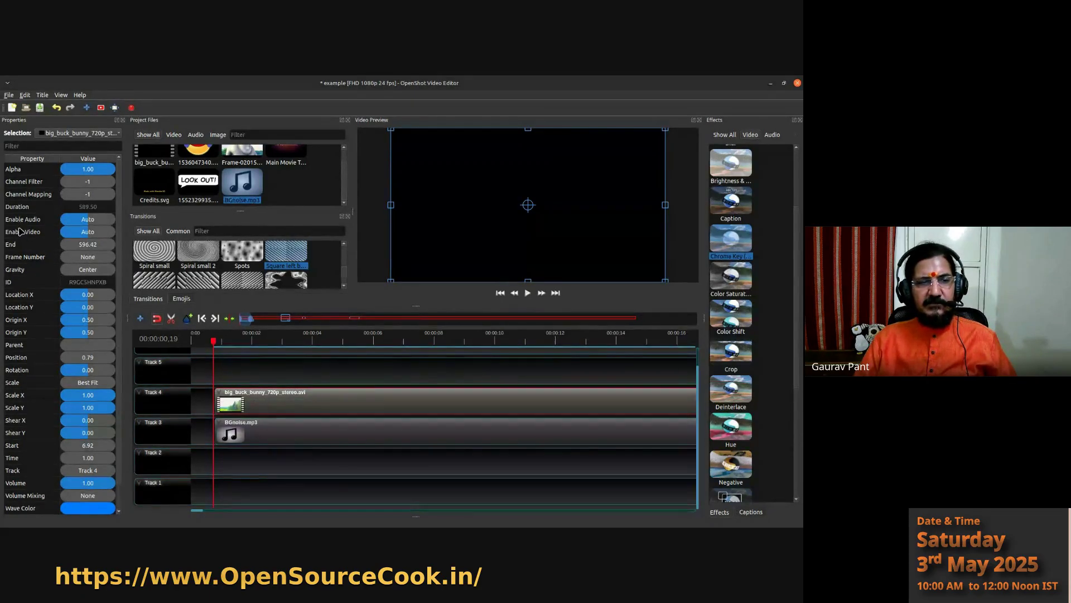
{"action": "right_click", "coordinate": [94, 222]}
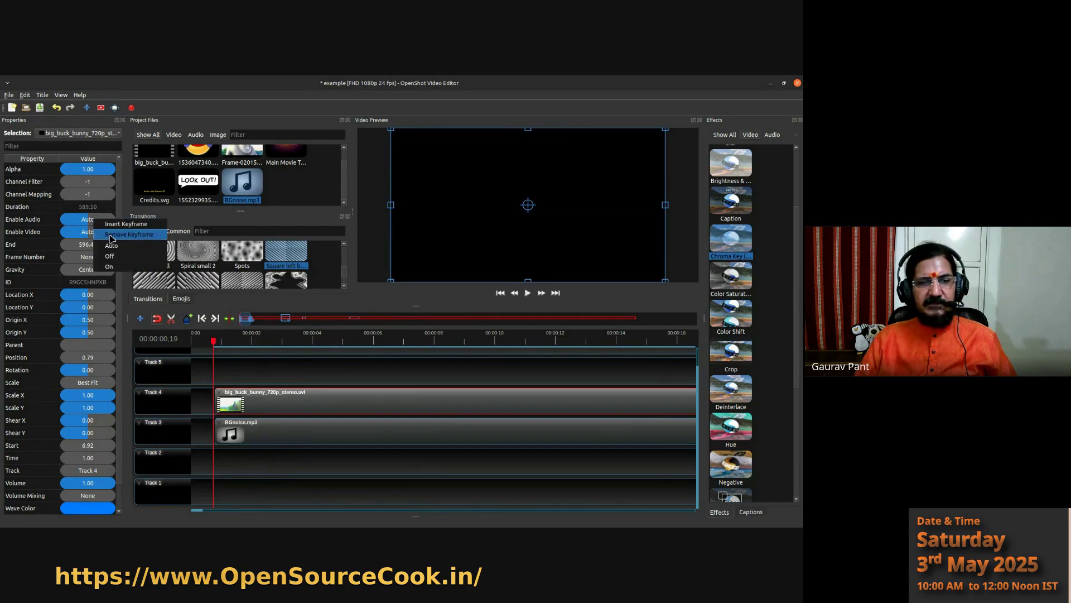
{"action": "left_click", "coordinate": [109, 256]}
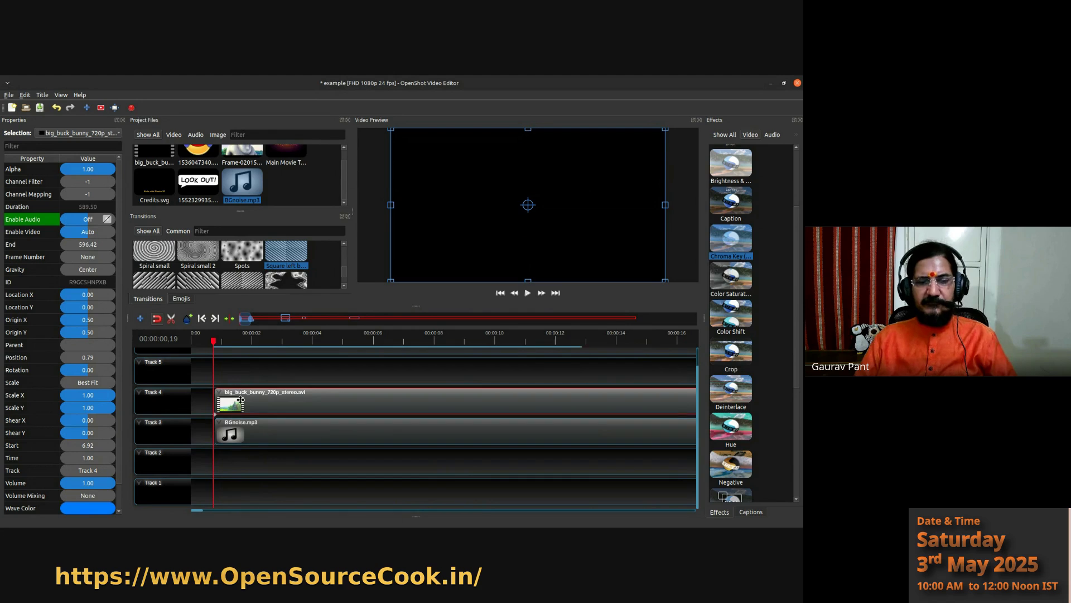
{"action": "left_click", "coordinate": [242, 400]}
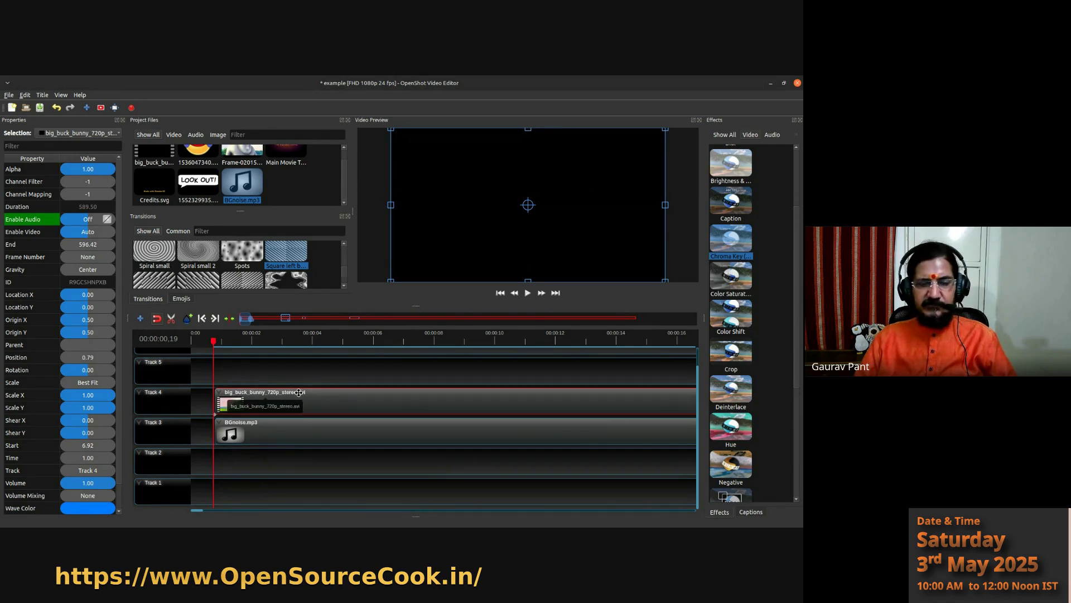
{"action": "left_click", "coordinate": [238, 341]}
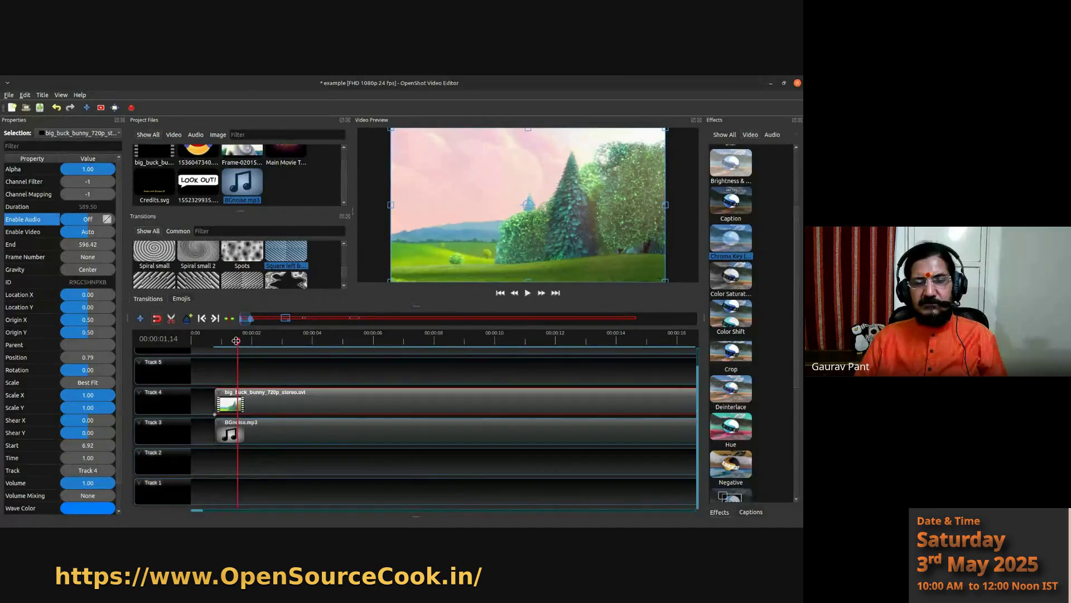
{"action": "mouse_move", "coordinate": [238, 340]}
{"action": "left_mouse_down"}
{"action": "mouse_move", "coordinate": [211, 340]}
{"action": "mouse_move", "coordinate": [243, 347]}
{"action": "left_mouse_up"}
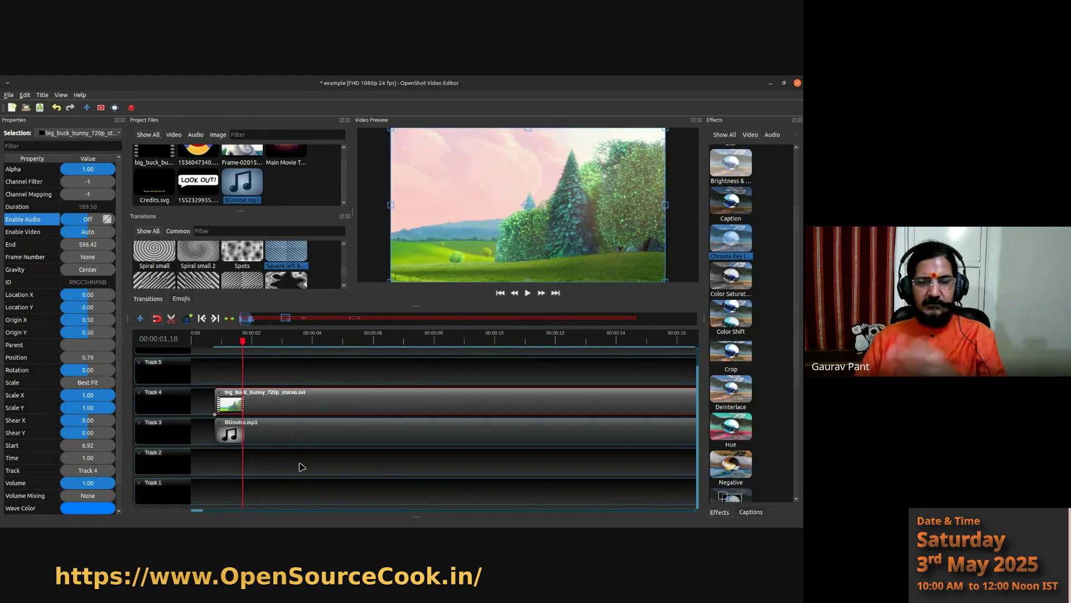
{"action": "left_click", "coordinate": [206, 404]}
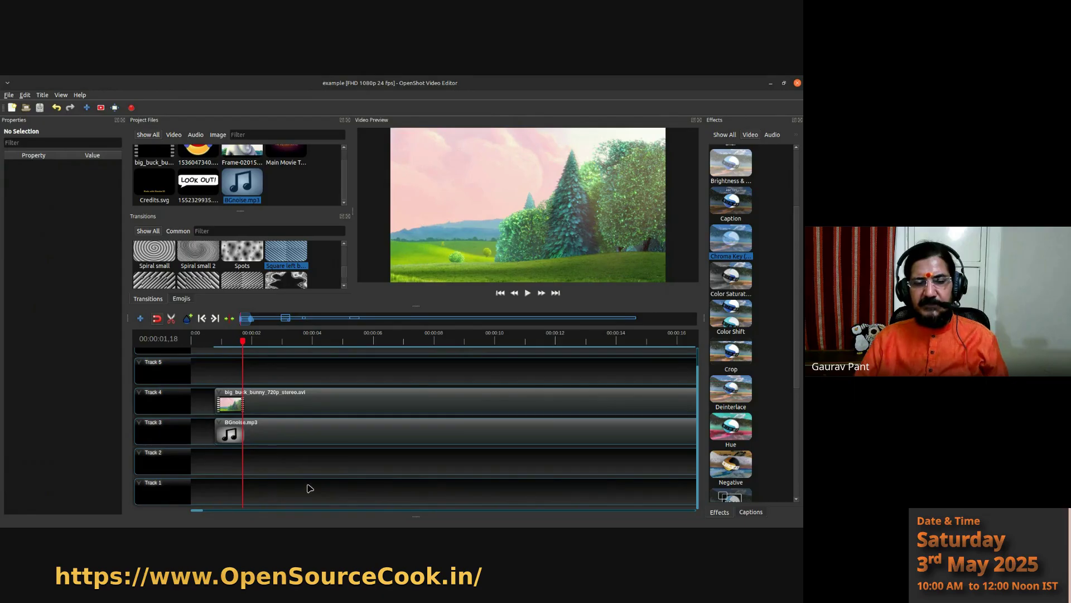
- Undo the audio, placement, import and deletion changes back to the full multi-clip timeline without BGnoise.mp3
{"action": "key", "text": "ctrl+z"}
{"action": "key", "text": "ctrl+z"}
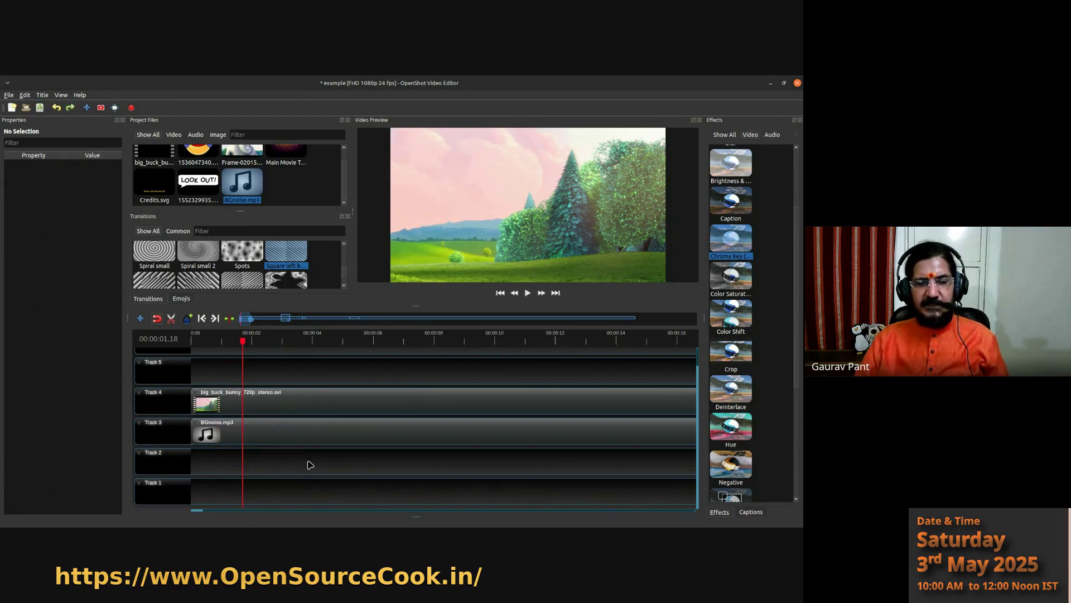
{"action": "key", "text": "ctrl+z"}
{"action": "key", "text": "ctrl+z"}
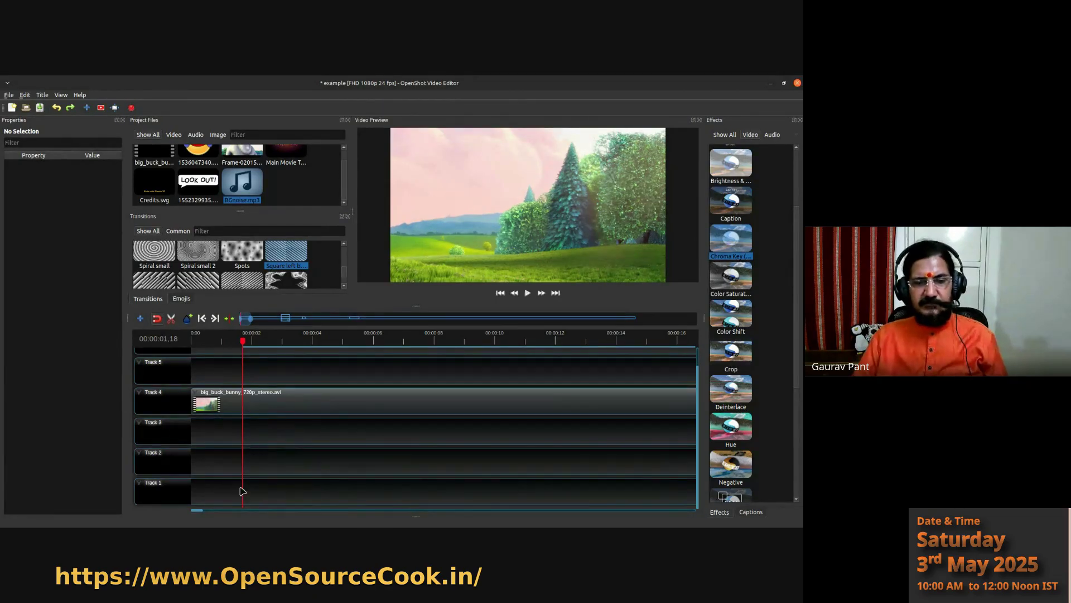
{"action": "key", "text": "ctrl+z"}
{"action": "key", "text": "ctrl+z"}
{"action": "key", "text": "ctrl+z"}
{"action": "key", "text": "ctrl+z"}
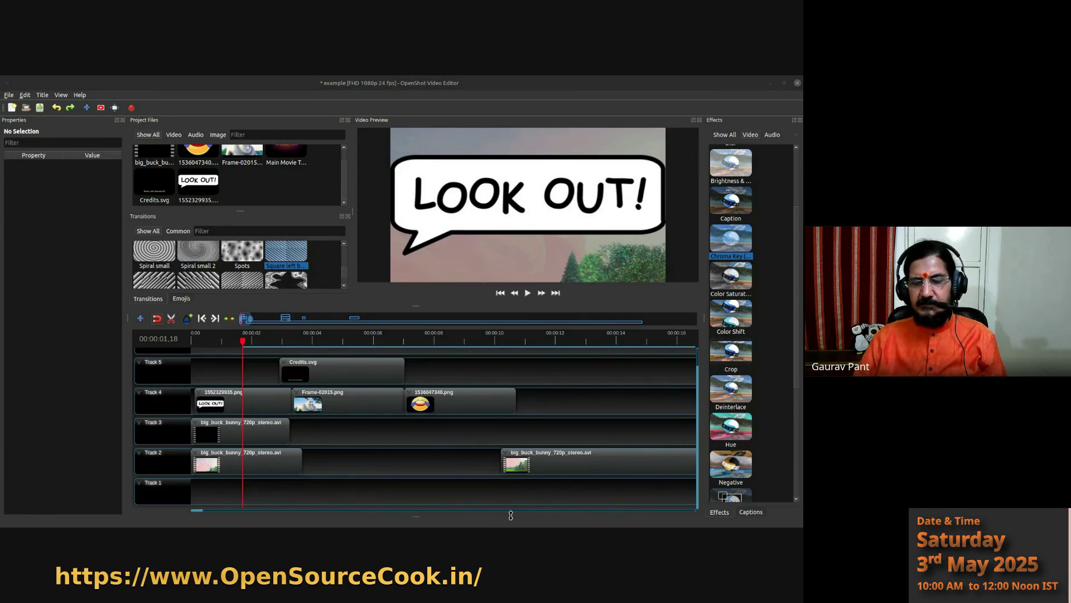
- Move the second Big Buck Bunny piece from Track 2 to Track 4, directly after the 1536047340.png clip at 10.71 seconds
{"action": "scroll", "coordinate": [508, 478], "scroll_direction": "right", "scroll_amount": 2}
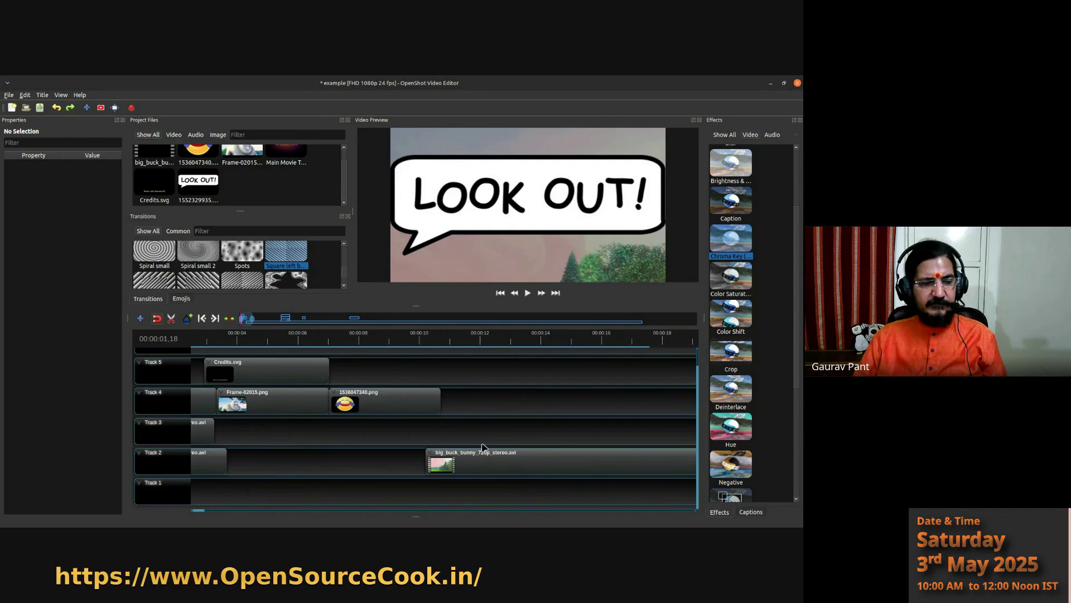
{"action": "scroll", "coordinate": [483, 447], "scroll_direction": "right", "scroll_amount": 10}
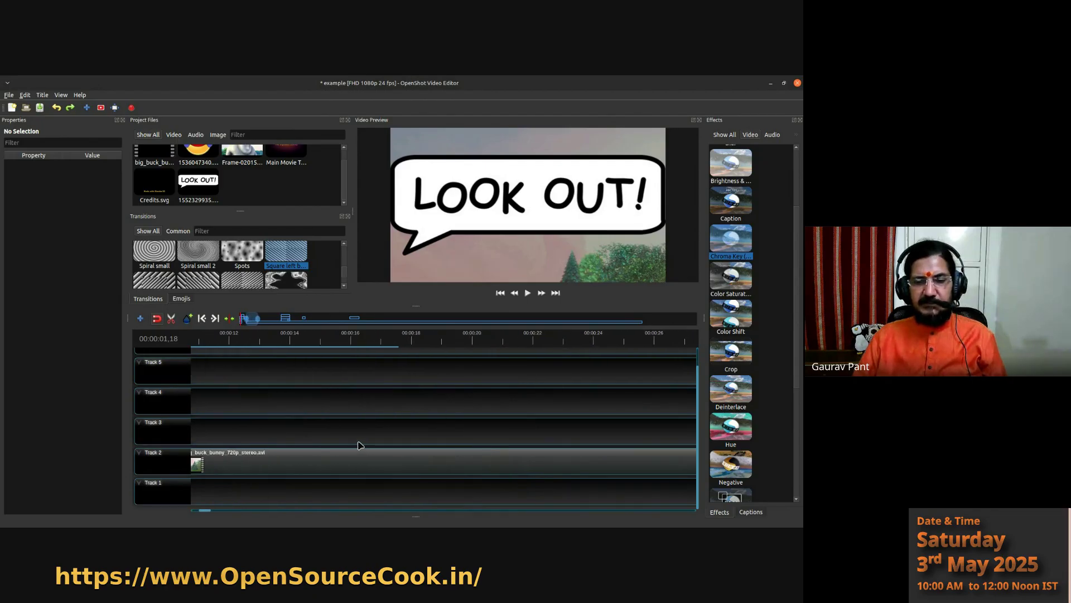
{"action": "scroll", "coordinate": [354, 444], "scroll_direction": "down", "scroll_amount": 2}
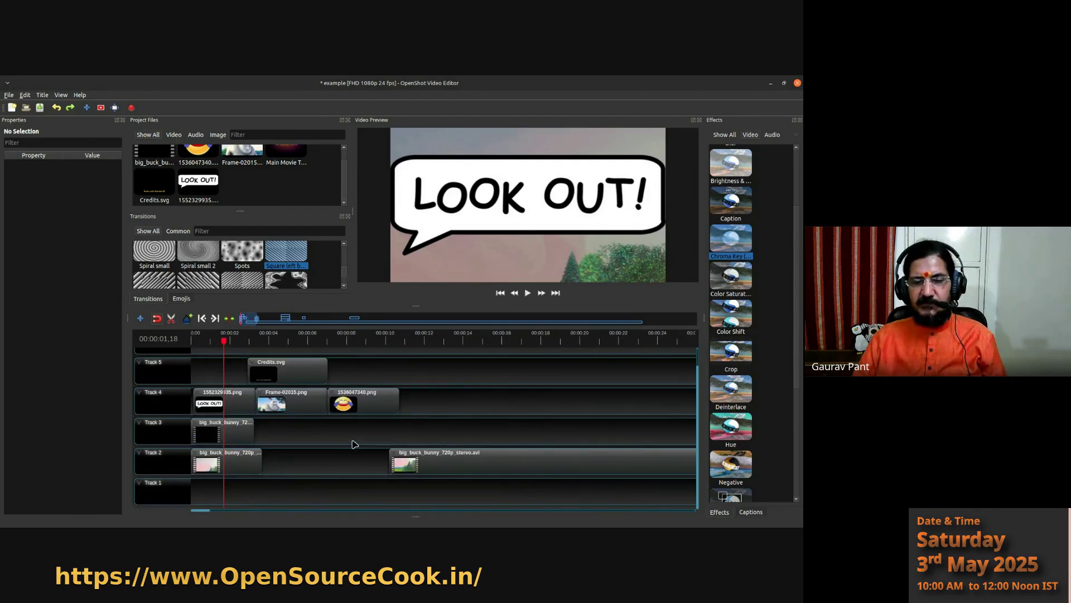
{"action": "scroll", "coordinate": [355, 445], "scroll_direction": "right", "scroll_amount": 5}
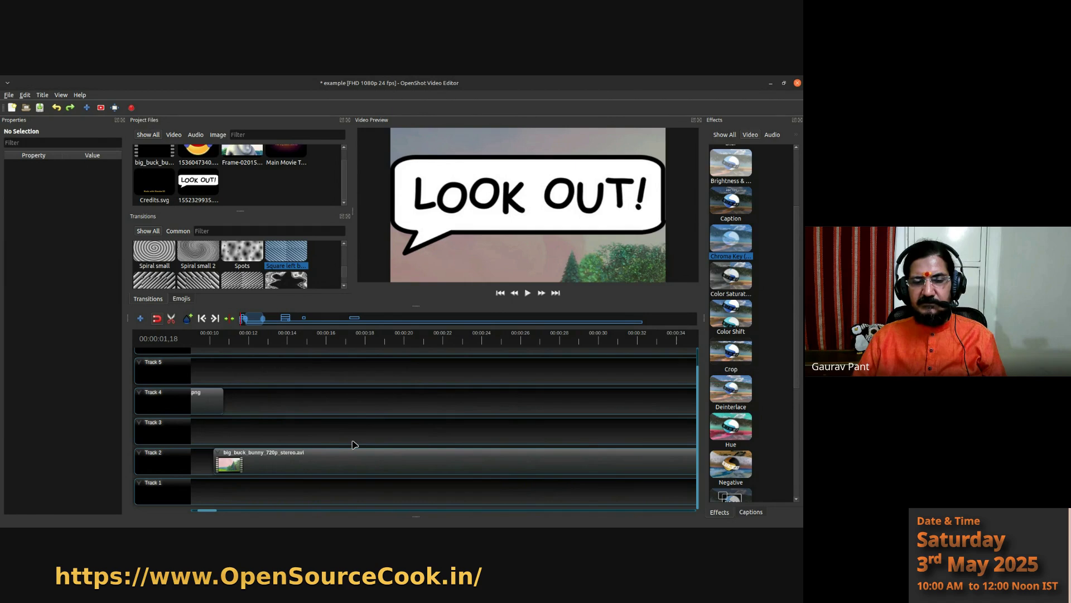
{"action": "left_click_drag", "start_coordinate": [351, 469], "coordinate": [350, 404]}
- Slice the Big Buck Bunny clip on Track 4 at 00:00:14,16, keeping both sides
{"action": "left_click", "coordinate": [337, 342]}
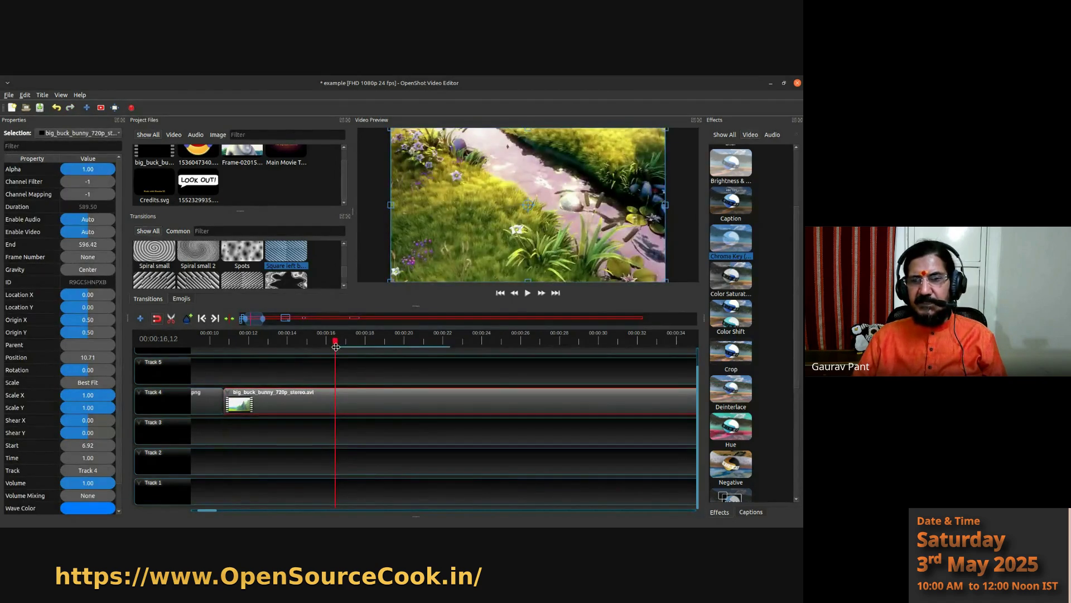
{"action": "left_click", "coordinate": [312, 343]}
{"action": "scroll", "coordinate": [453, 411], "scroll_direction": "down", "scroll_amount": 5}
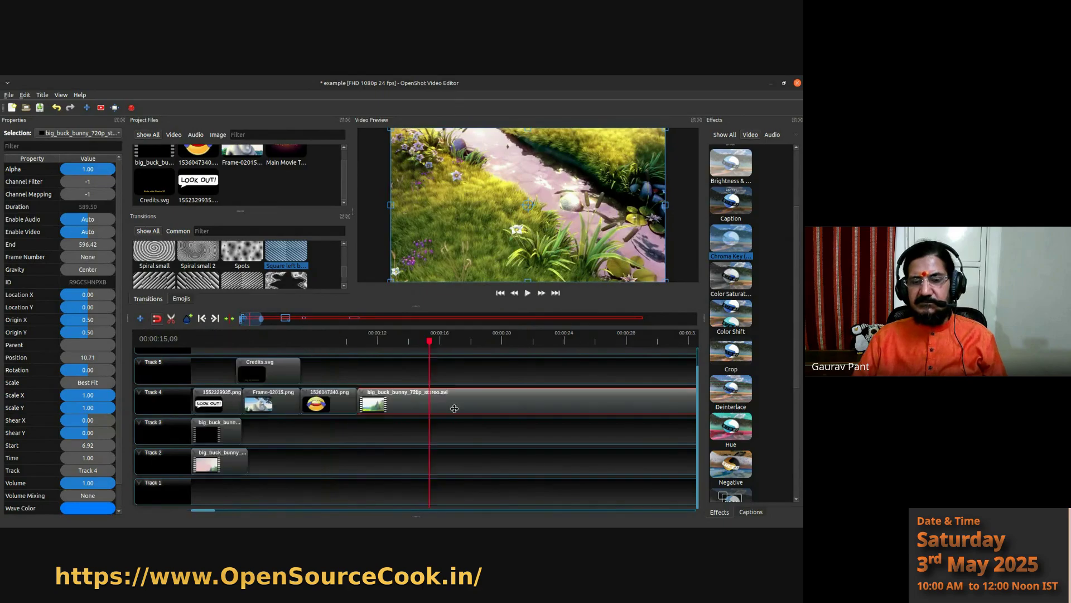
{"action": "scroll", "coordinate": [453, 411], "scroll_direction": "up", "scroll_amount": 5}
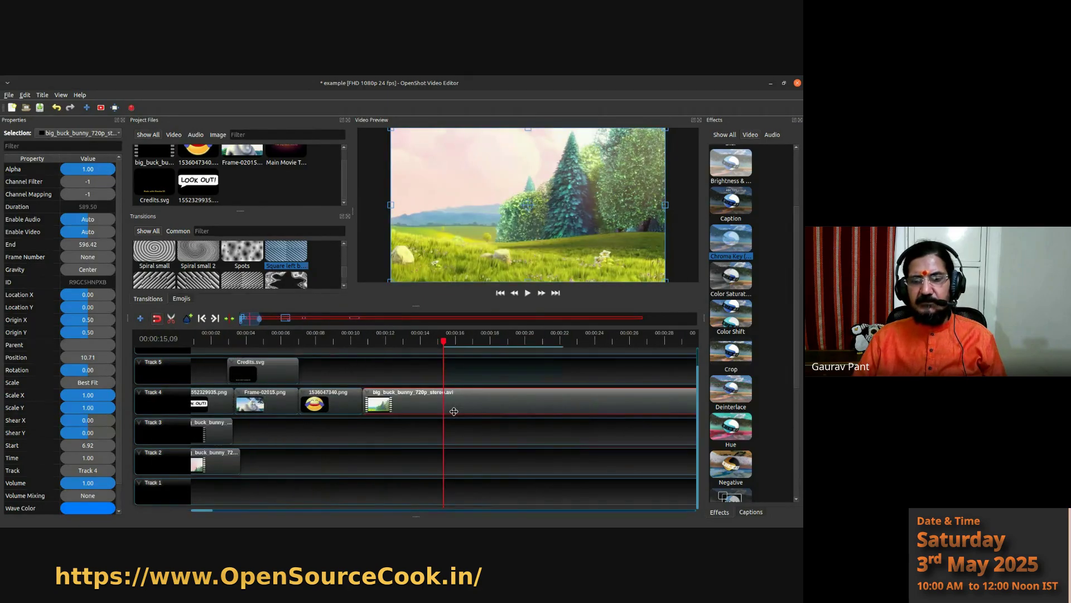
{"action": "scroll", "coordinate": [454, 411], "scroll_direction": "up", "scroll_amount": 2}
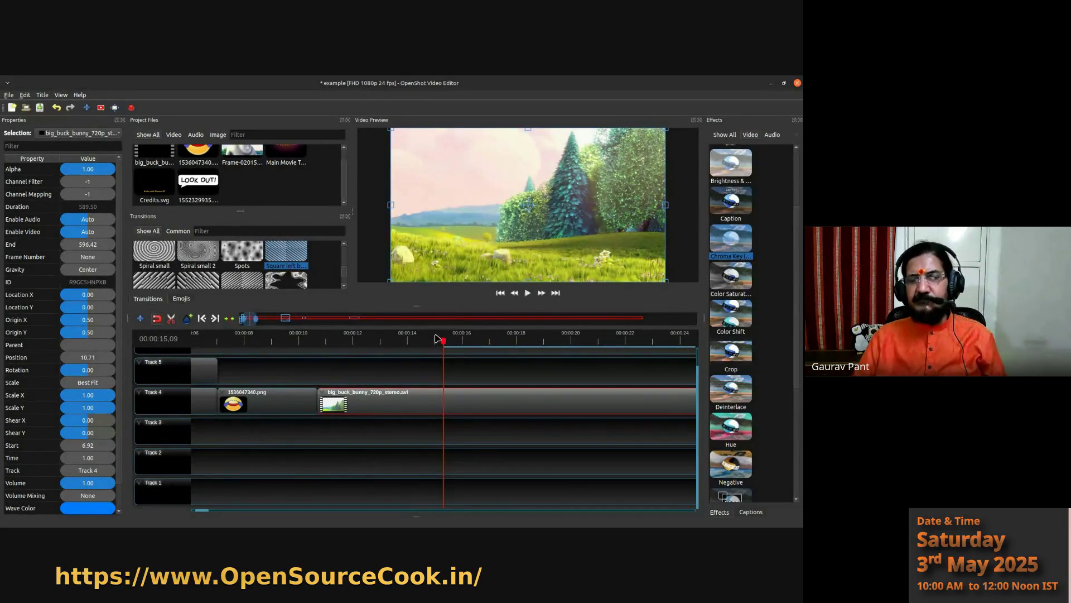
{"action": "left_click_drag", "start_coordinate": [443, 341], "coordinate": [425, 344]}
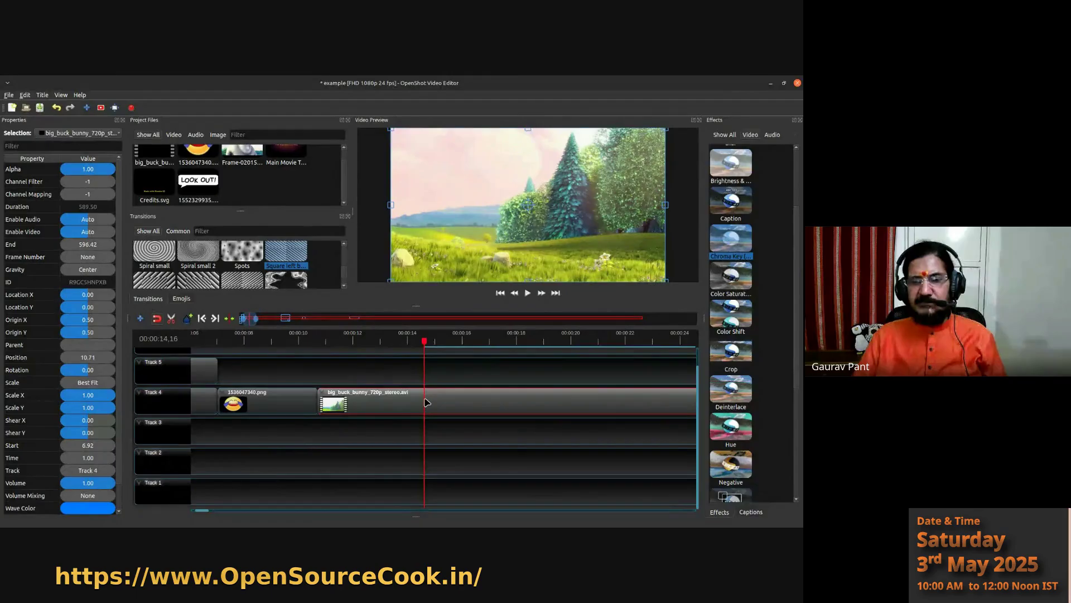
{"action": "right_click", "coordinate": [427, 402]}
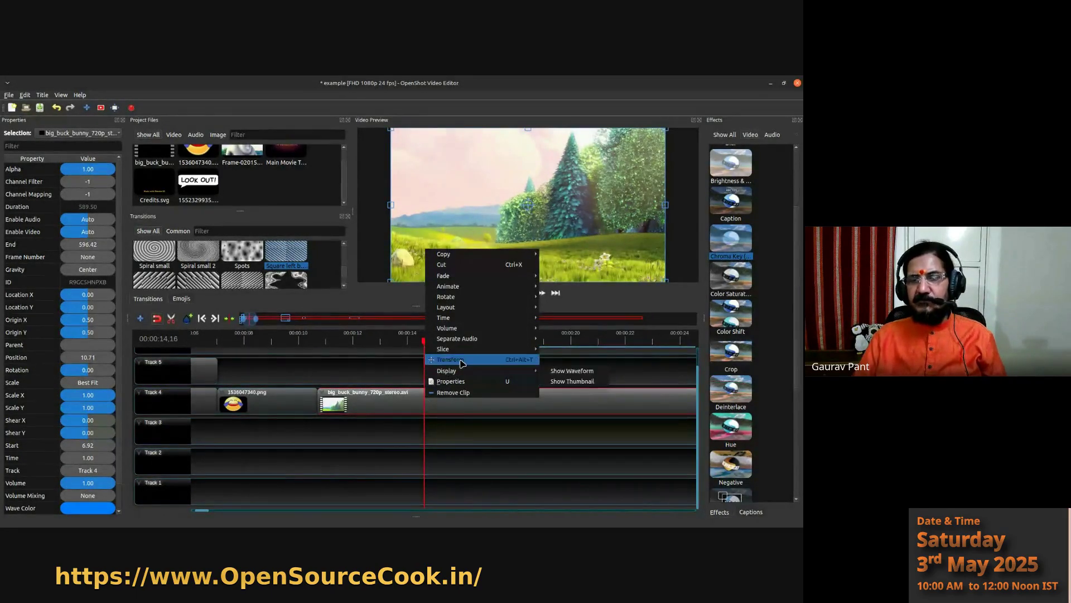
{"action": "mouse_move", "coordinate": [492, 353]}
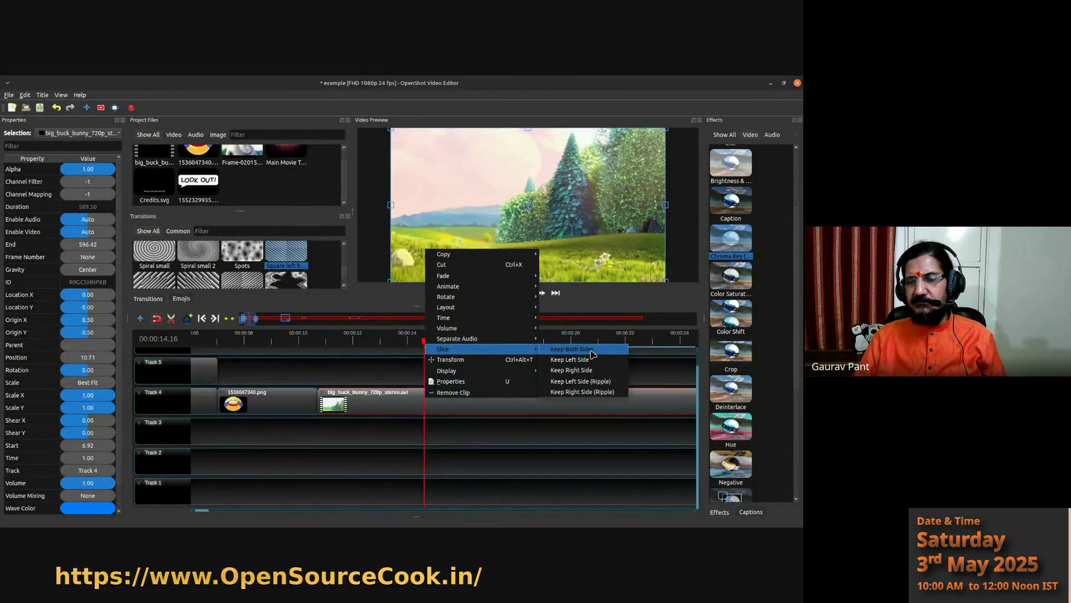
{"action": "left_click", "coordinate": [592, 354]}
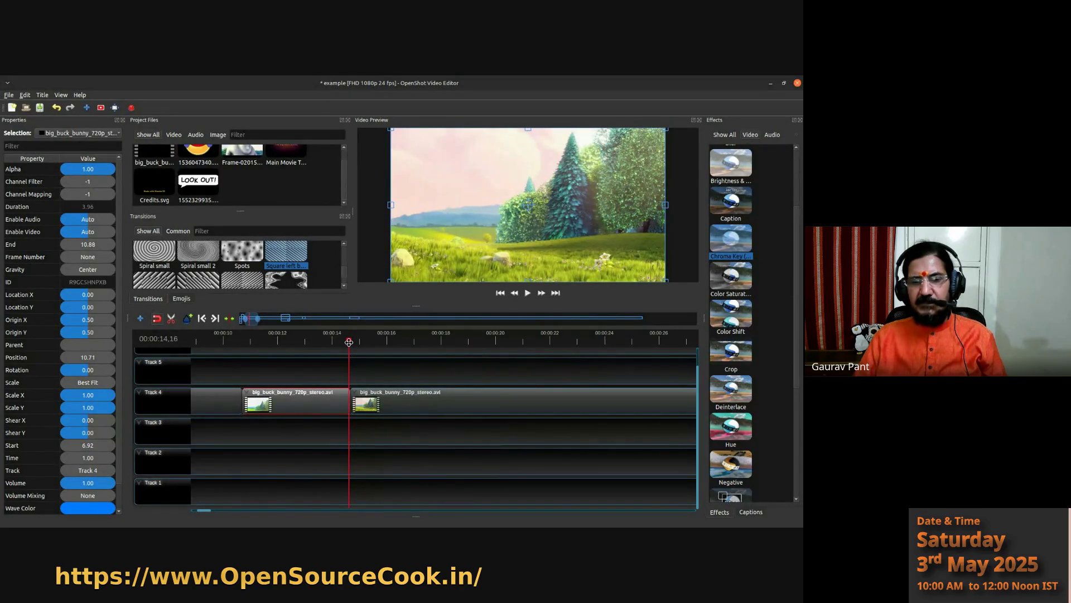
- Play the preview for a couple of seconds from 00:00:14,23, just after the cut on Track 4
{"action": "mouse_move", "coordinate": [349, 342]}
{"action": "left_mouse_down"}
{"action": "mouse_move", "coordinate": [430, 344]}
{"action": "mouse_move", "coordinate": [350, 346]}
{"action": "mouse_move", "coordinate": [359, 352]}
{"action": "left_mouse_up"}
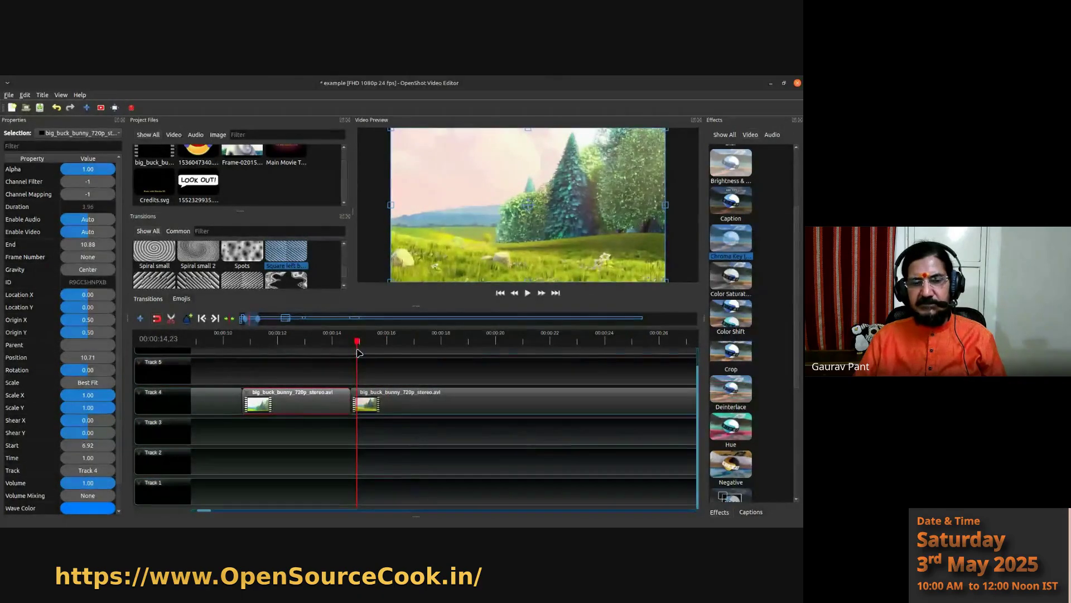
{"action": "left_click", "coordinate": [528, 293]}
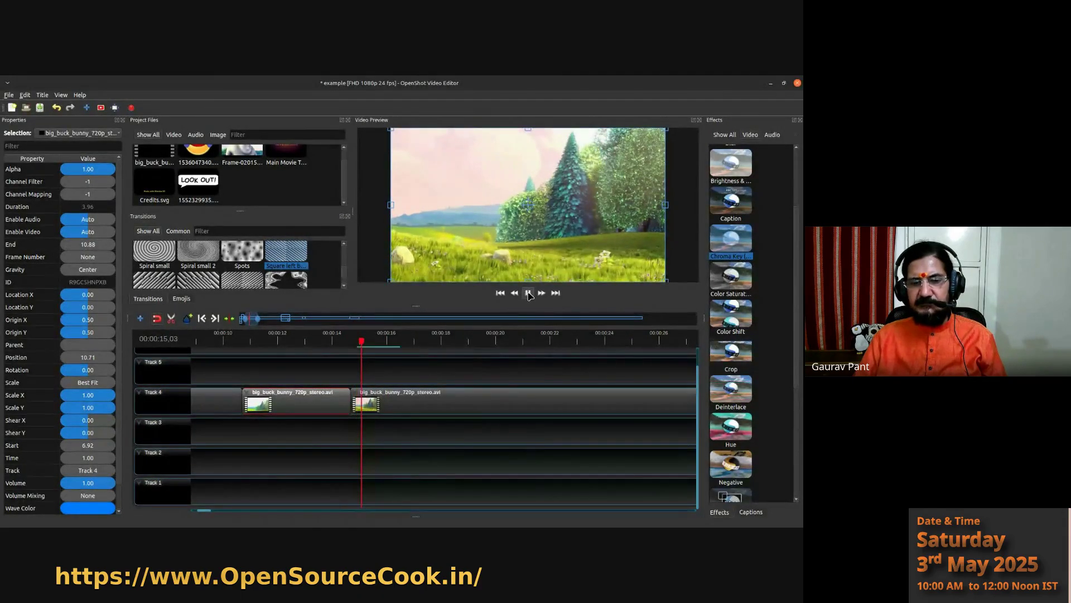
{"action": "left_click", "coordinate": [529, 293]}
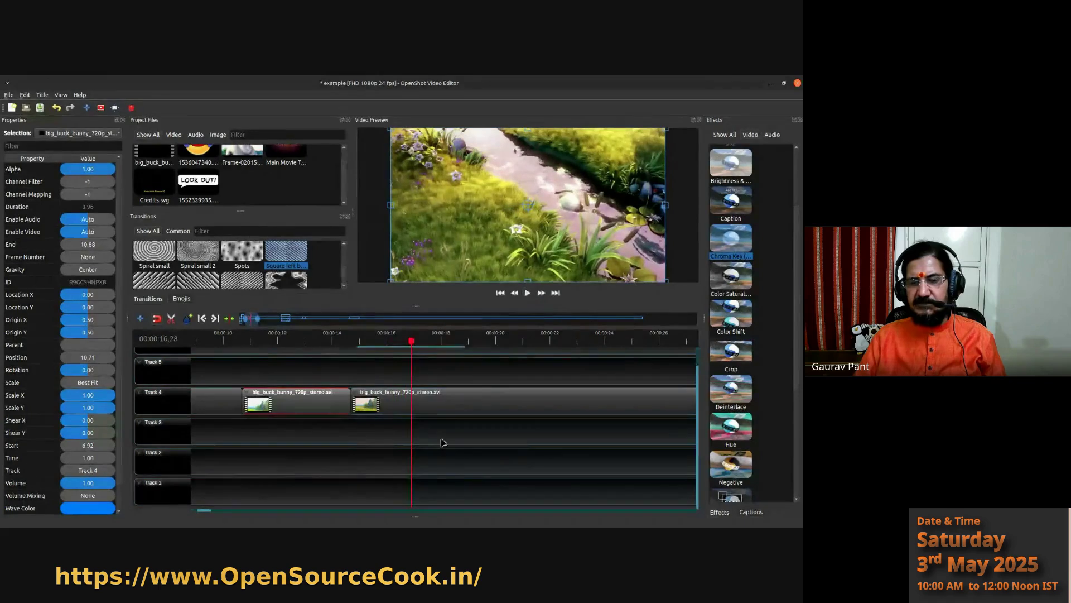
- Slice all tracks at 00:00:40,07, keeping both sides
{"action": "scroll", "coordinate": [441, 438], "scroll_direction": "down", "scroll_amount": 5, "text": "ctrl"}
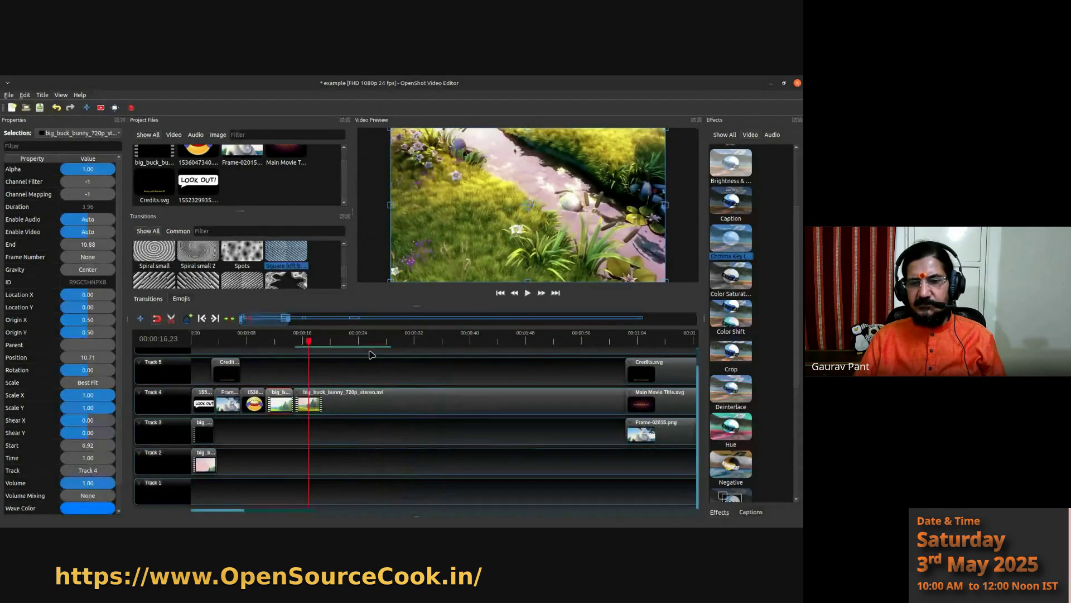
{"action": "left_click", "coordinate": [472, 341]}
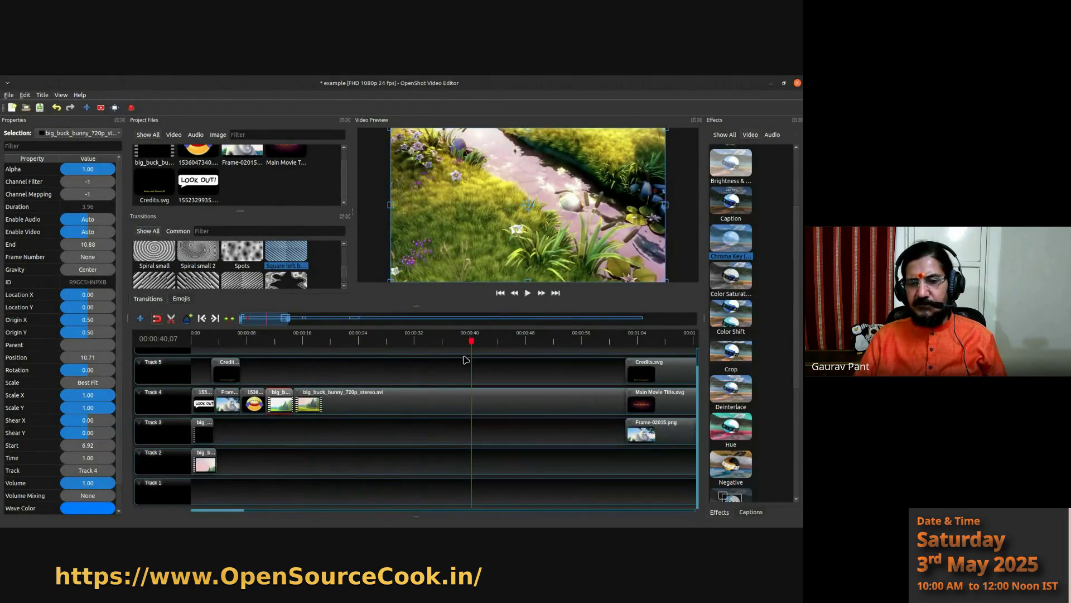
{"action": "right_click", "coordinate": [472, 341]}
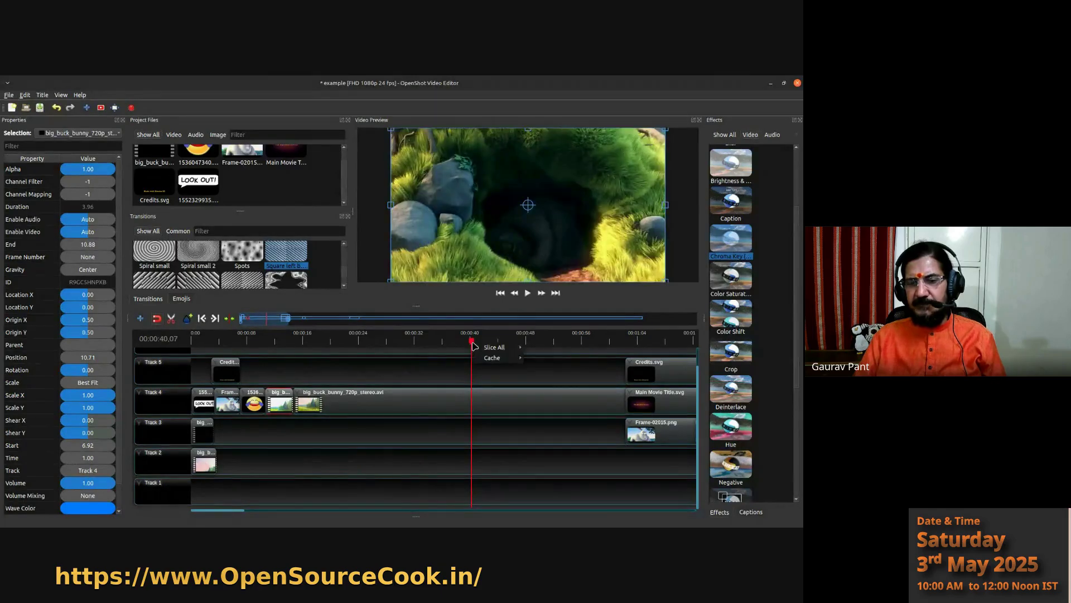
{"action": "mouse_move", "coordinate": [494, 348]}
{"action": "left_click", "coordinate": [565, 347]}
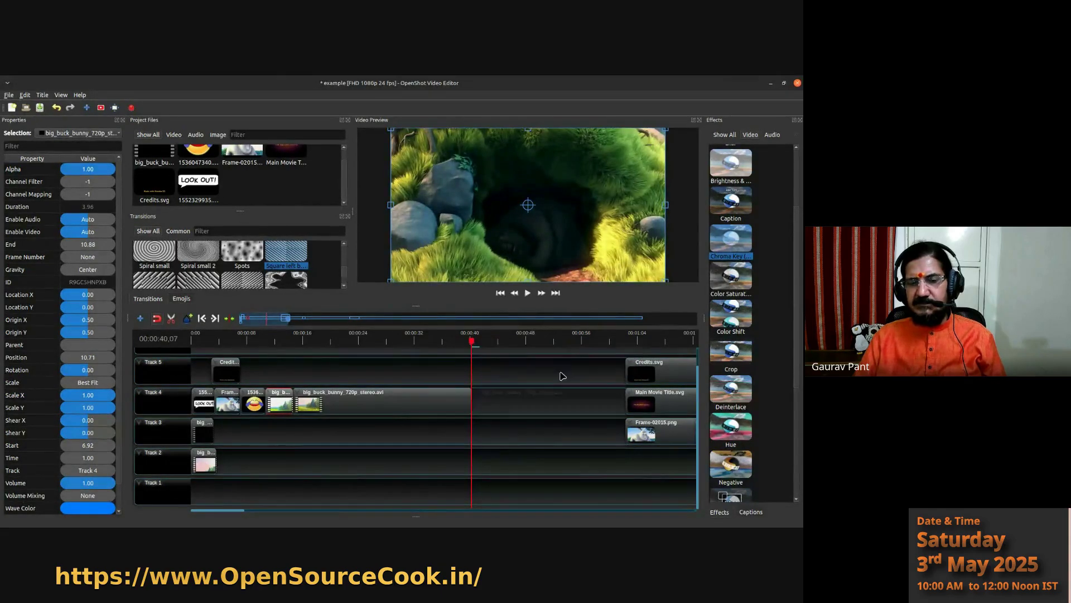
- Speed up the Big Buck Bunny piece starting at 14.67 seconds on Track 4 to Fast Forward 8X
{"action": "left_click", "coordinate": [329, 407]}
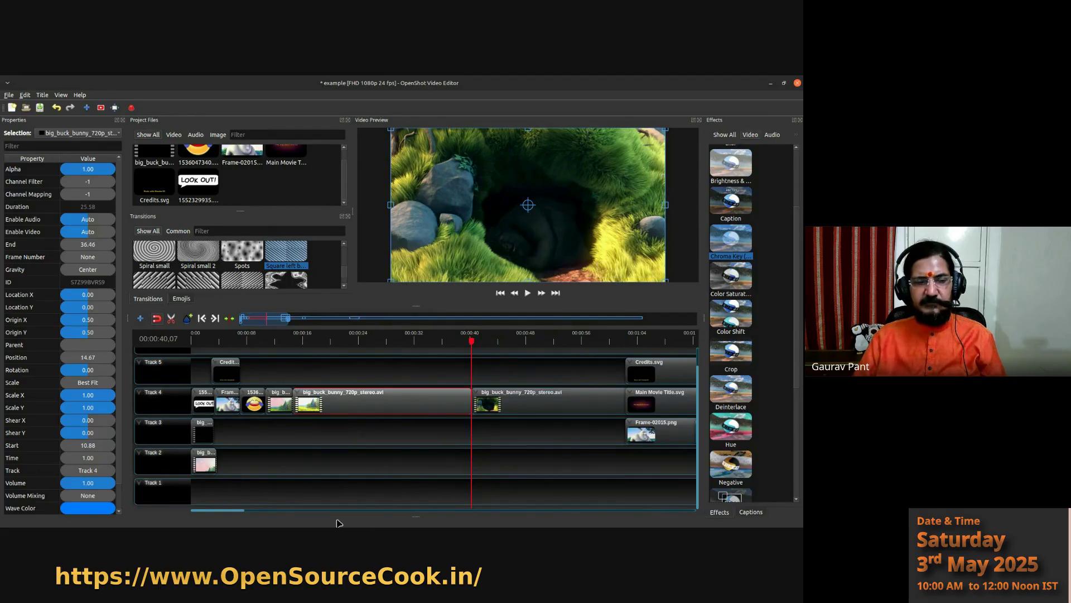
{"action": "right_click", "coordinate": [351, 402]}
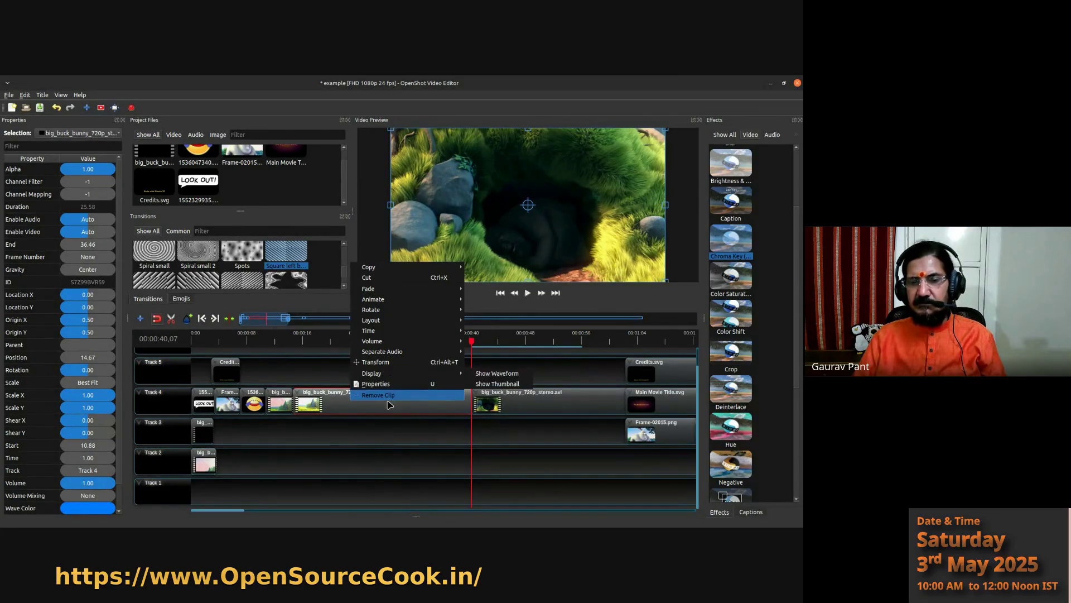
{"action": "mouse_move", "coordinate": [389, 331]}
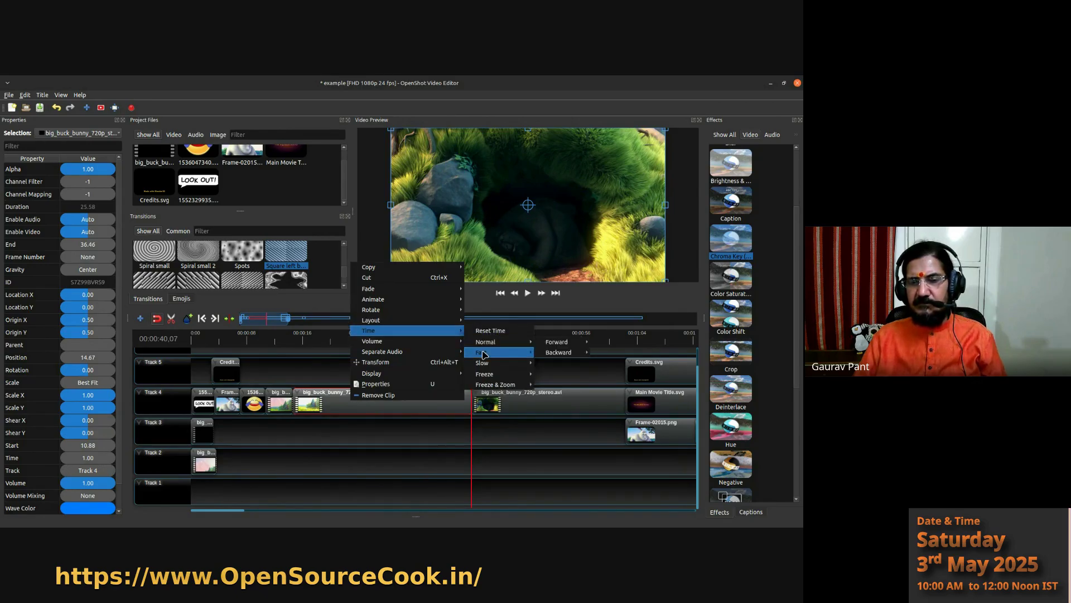
{"action": "mouse_move", "coordinate": [484, 355]}
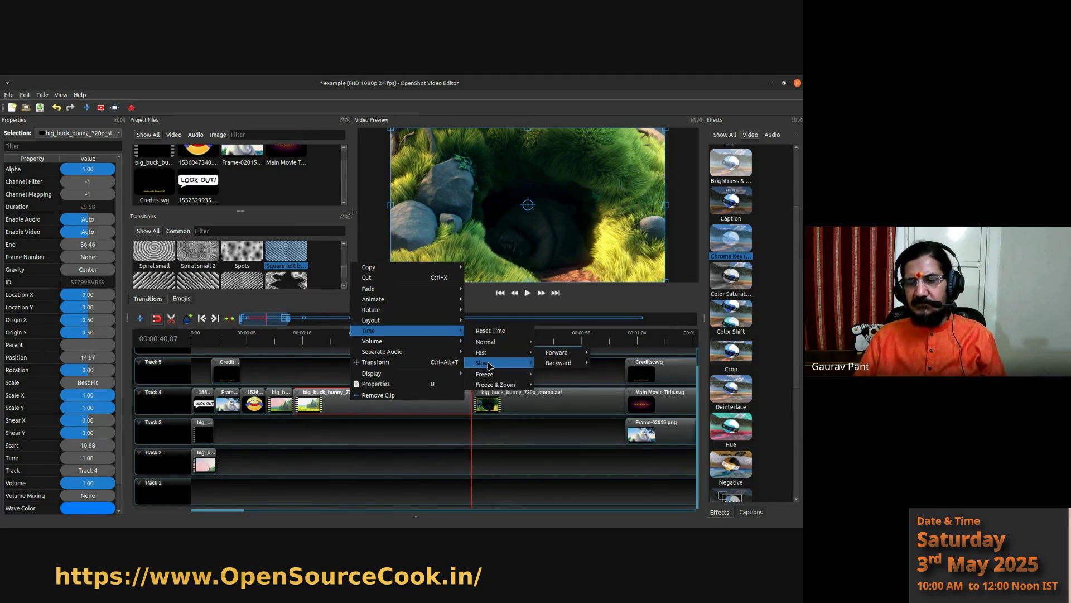
{"action": "mouse_move", "coordinate": [493, 376]}
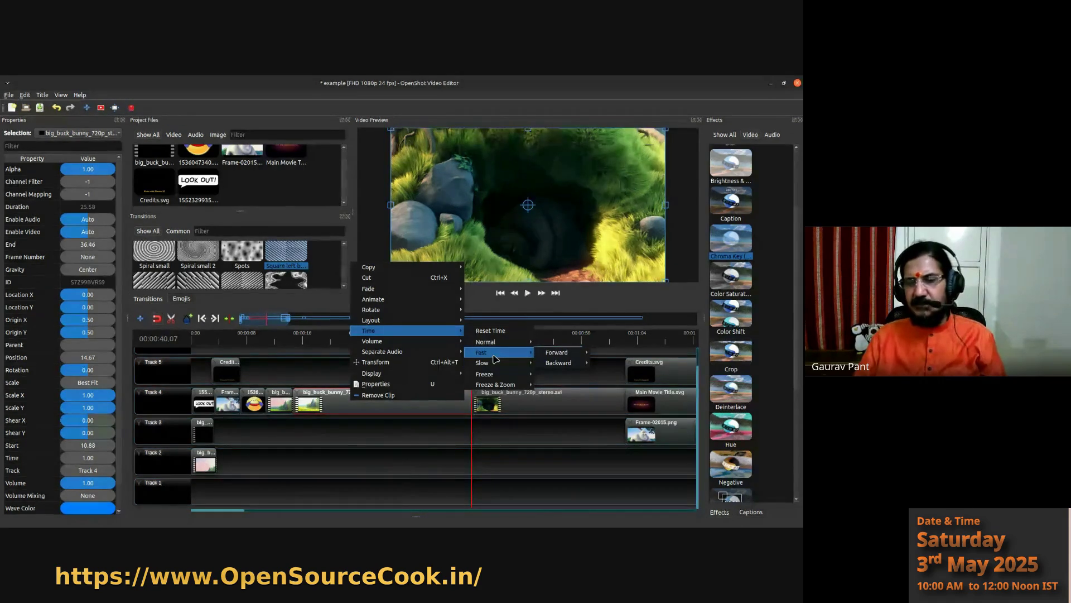
{"action": "mouse_move", "coordinate": [569, 355]}
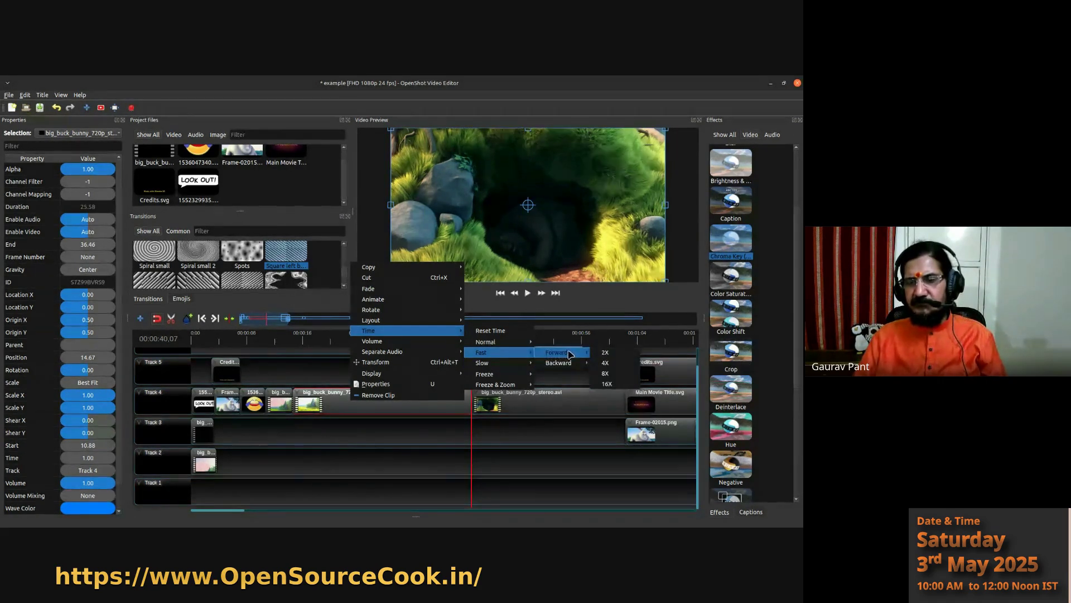
{"action": "left_click", "coordinate": [608, 376]}
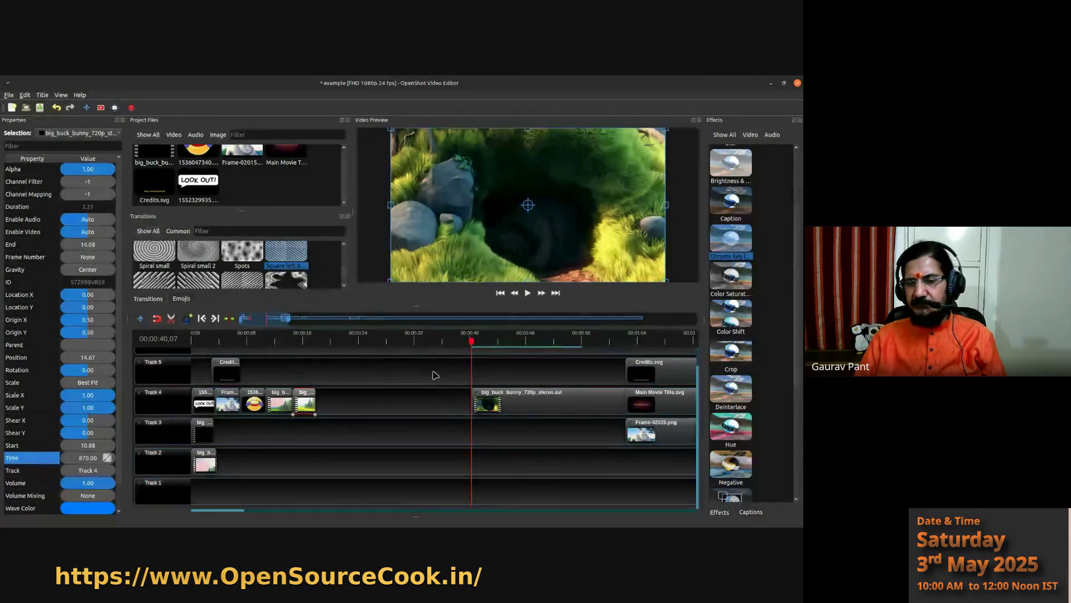
- Move all clips and the transition after the gap together so the last Big Buck Bunny piece directly follows the 8X piece on Track 4
{"action": "left_click_drag", "start_coordinate": [433, 369], "coordinate": [698, 478]}
{"action": "left_click_drag", "start_coordinate": [520, 407], "coordinate": [366, 415]}
- Play the preview from 00:00:14,12 through the 8X section and save the project
{"action": "left_click", "coordinate": [292, 343]}
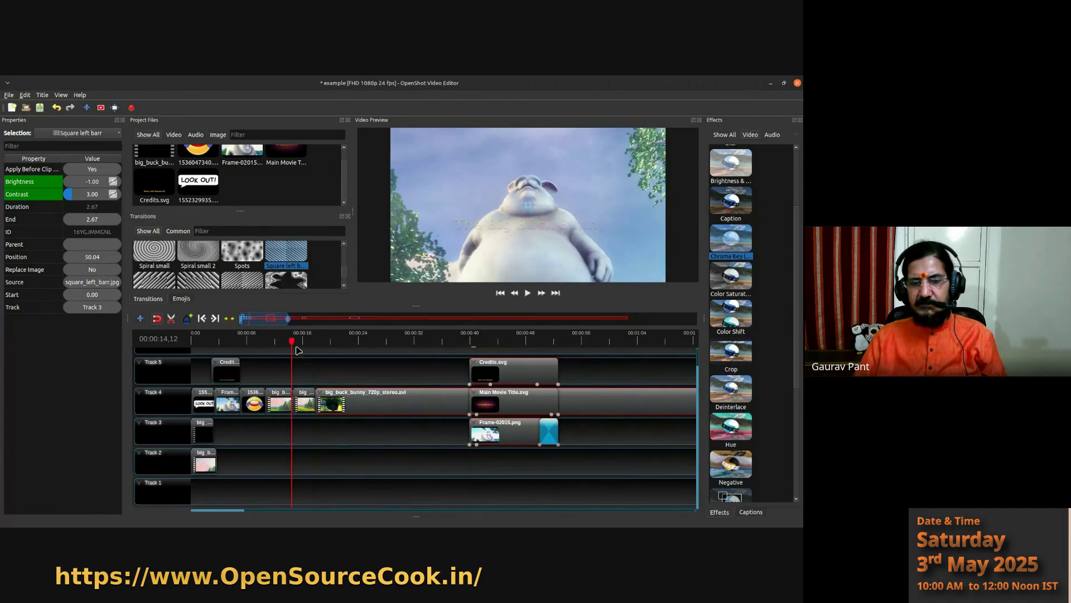
{"action": "left_click", "coordinate": [528, 293]}
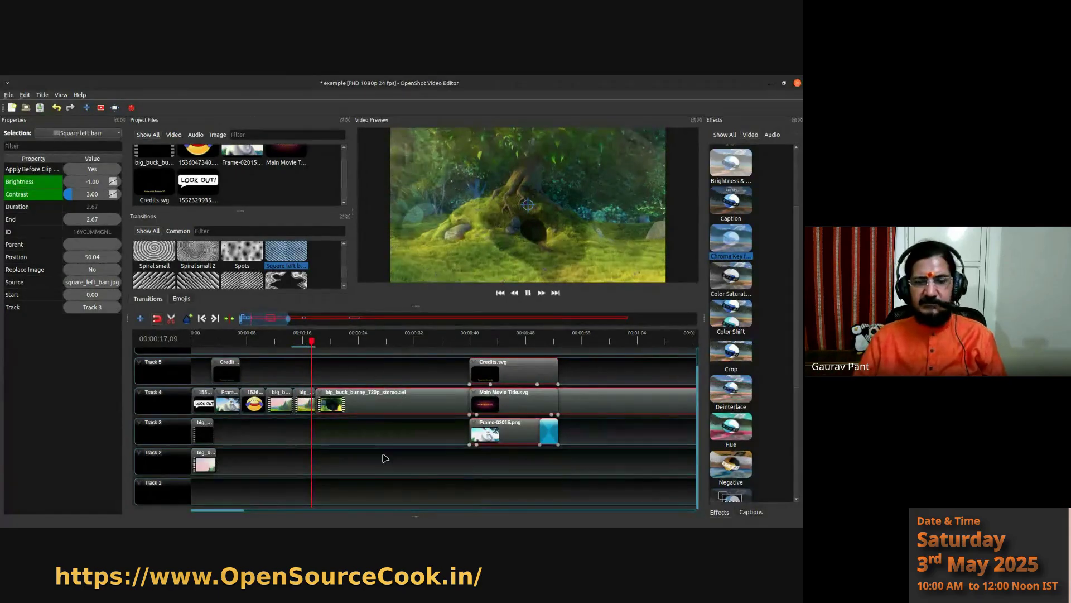
{"action": "key", "text": "ctrl+s"}
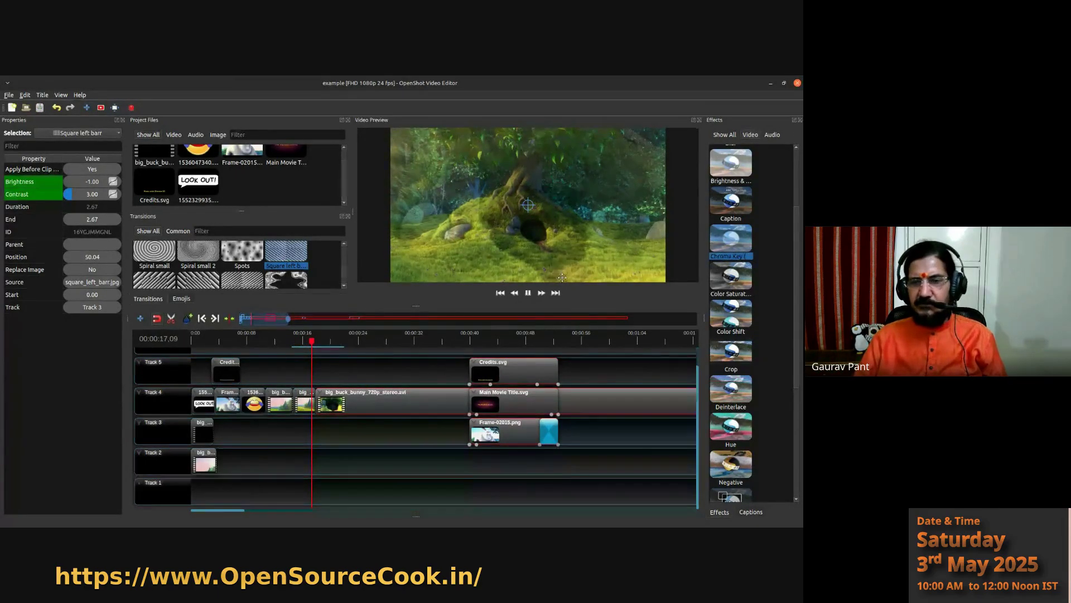
{"action": "key", "text": "space"}
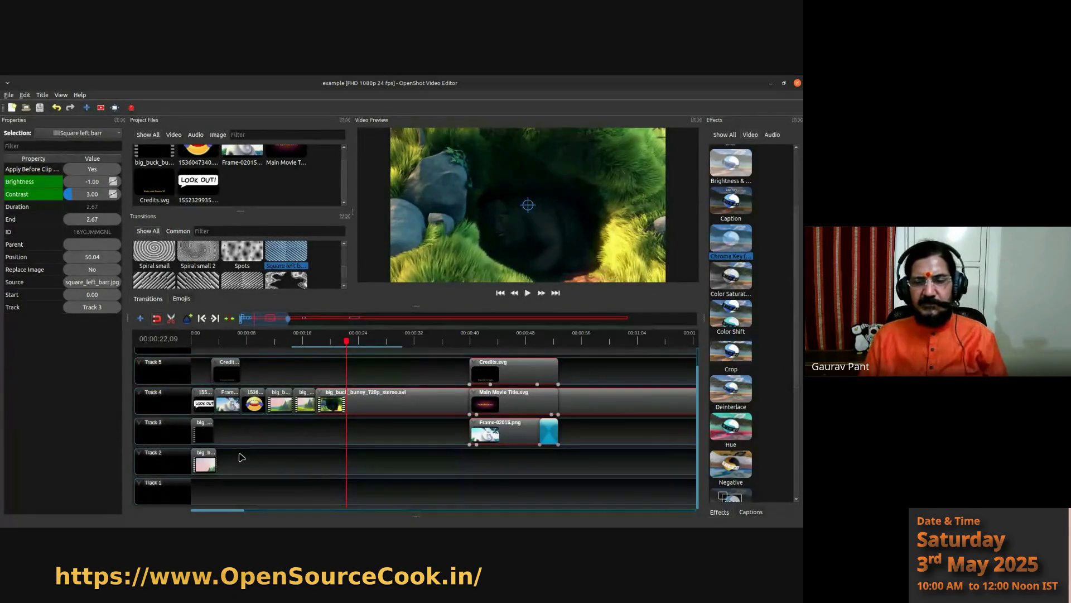
- Replay the preview across the 8X Big Buck Bunny piece on Track 4, starting just before it
{"action": "left_click", "coordinate": [308, 338]}
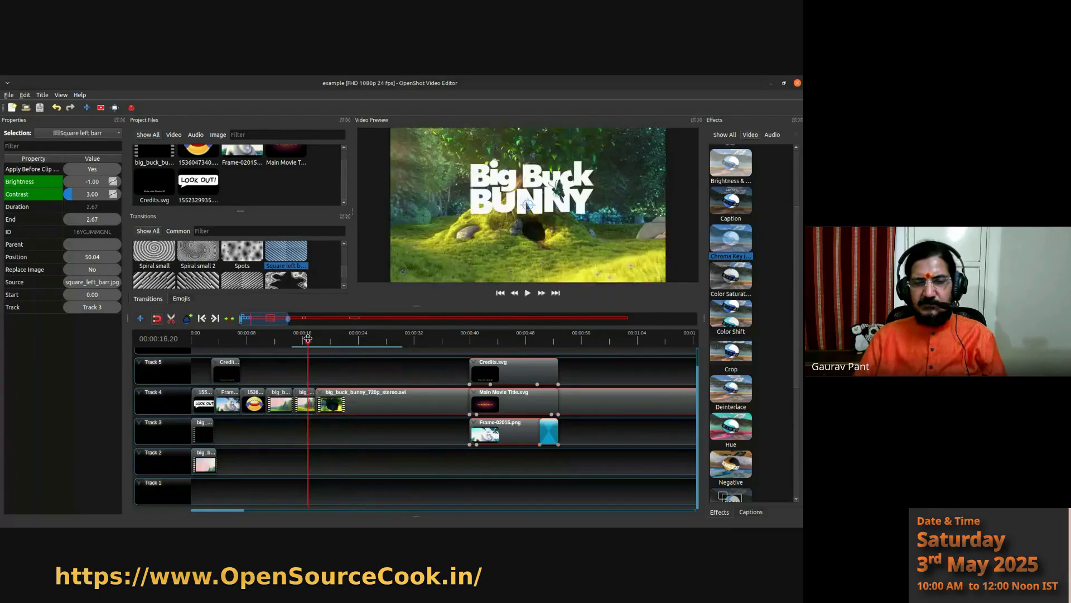
{"action": "left_click_drag", "start_coordinate": [308, 338], "coordinate": [287, 351]}
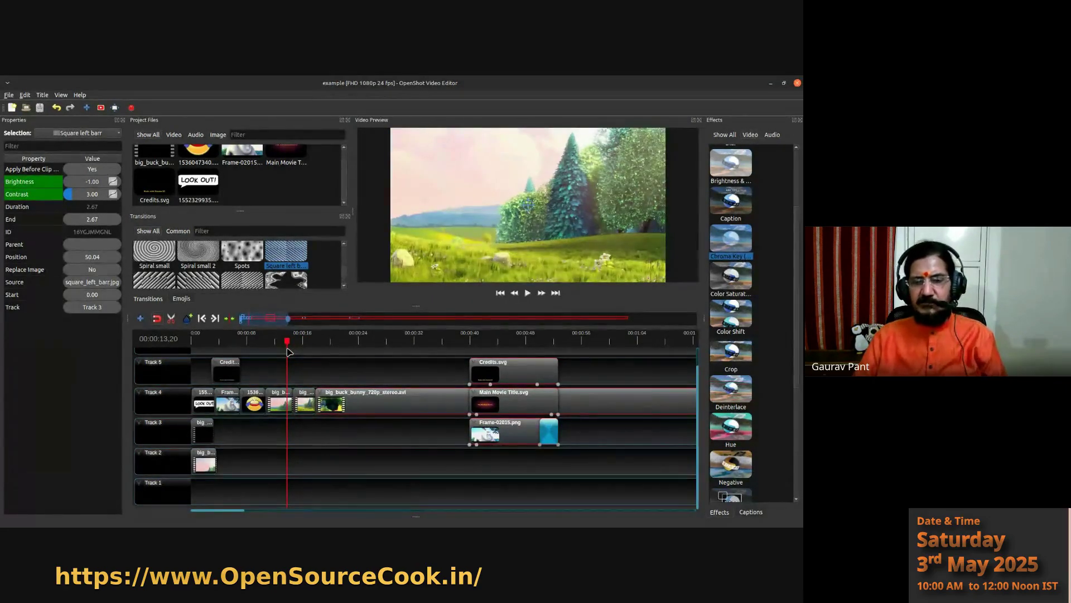
{"action": "left_click_drag", "start_coordinate": [289, 351], "coordinate": [293, 382]}
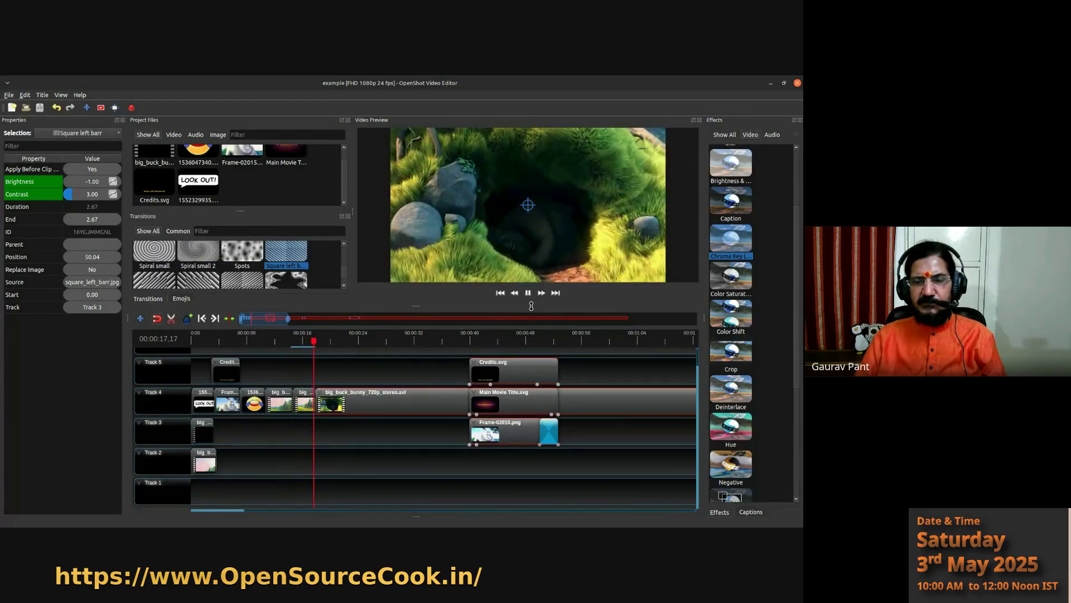
{"action": "left_click", "coordinate": [528, 292]}
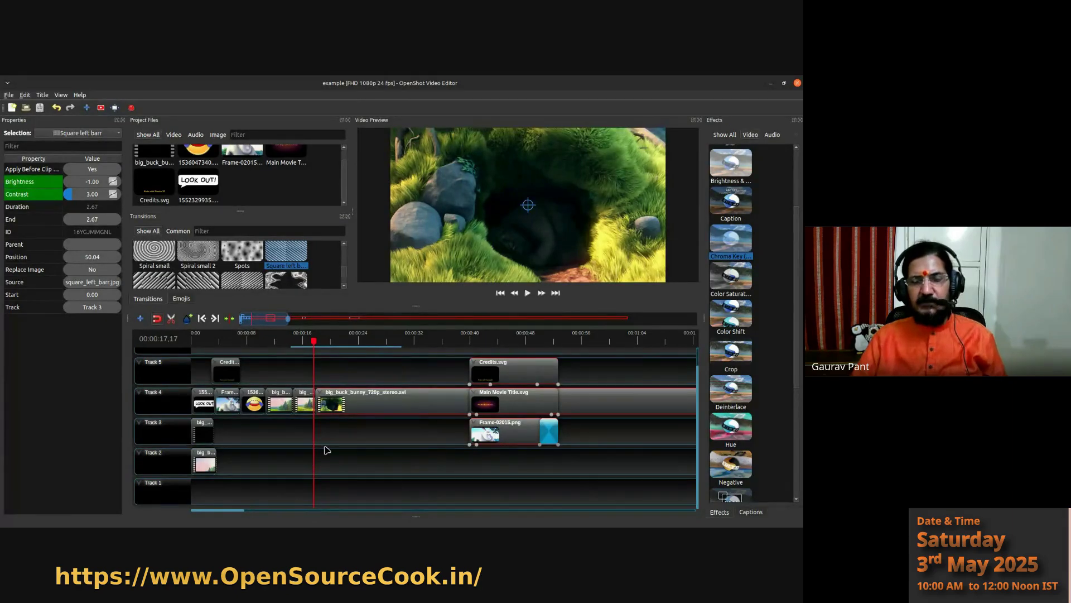
- Move the last Big Buck Bunny piece, the closing title and image clips and their transition down two tracks, starting at the timeline's beginning
{"action": "scroll", "coordinate": [349, 473], "scroll_direction": "up", "scroll_amount": 3}
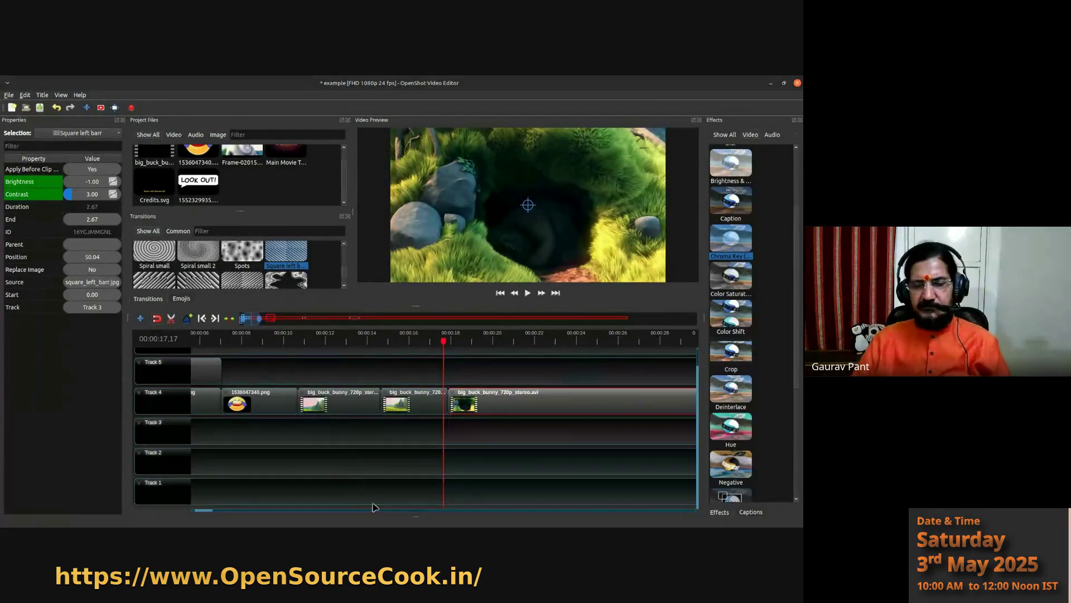
{"action": "scroll", "coordinate": [203, 514], "scroll_direction": "up", "scroll_amount": 2}
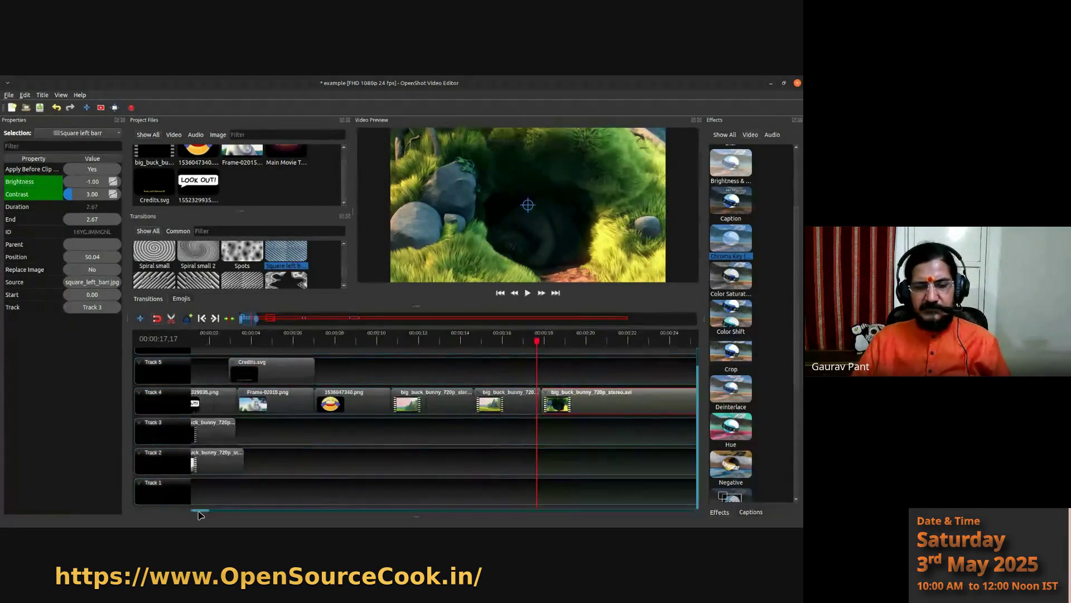
{"action": "scroll", "coordinate": [278, 444], "scroll_direction": "down", "scroll_amount": 3}
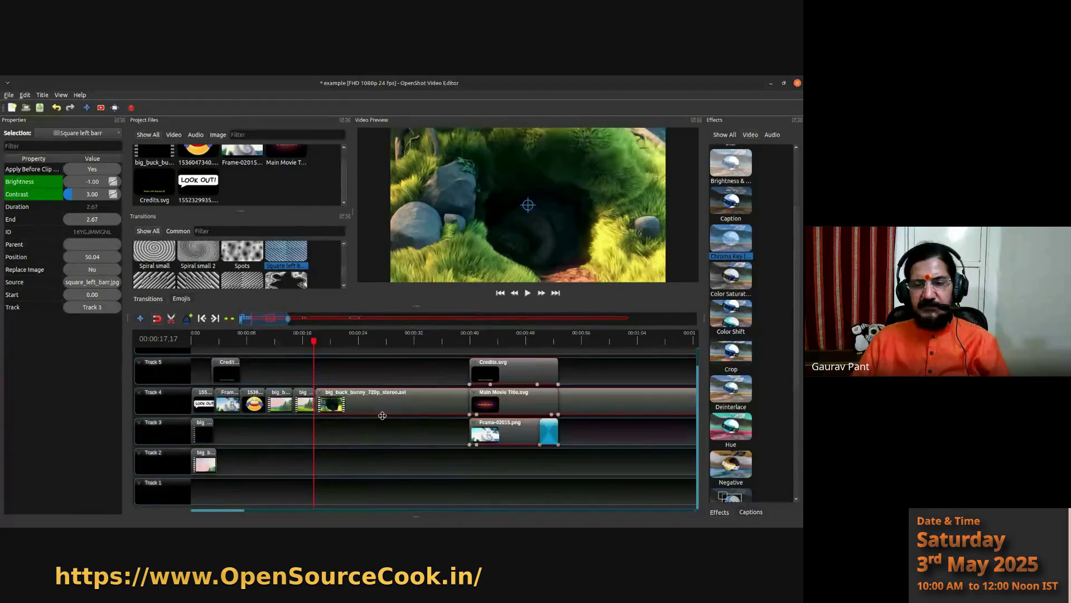
{"action": "scroll", "coordinate": [354, 450], "scroll_direction": "up", "scroll_amount": 3}
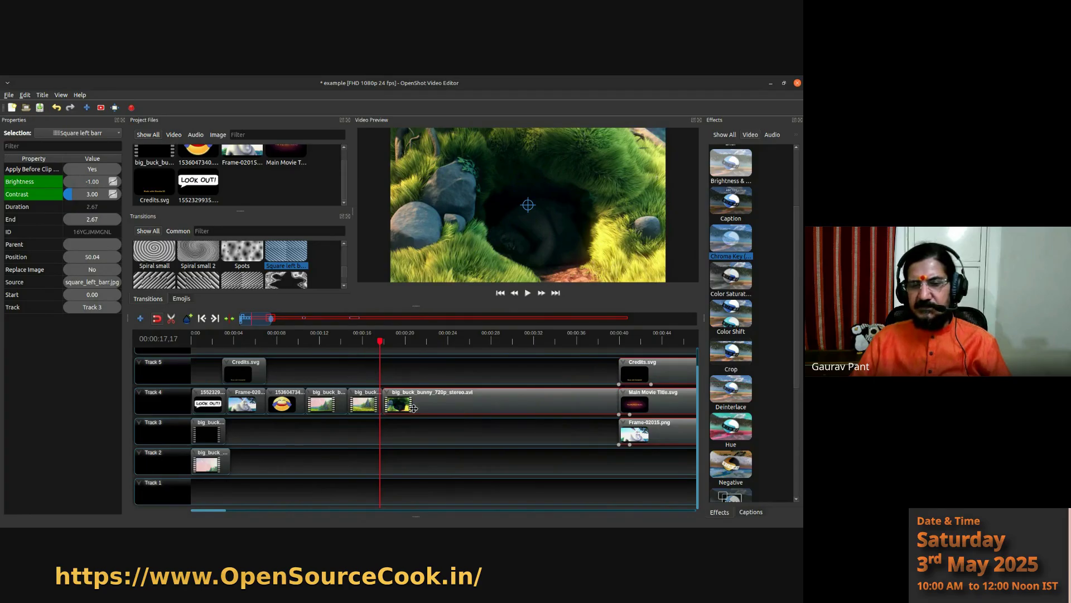
{"action": "scroll", "coordinate": [553, 445], "scroll_direction": "right", "scroll_amount": 1}
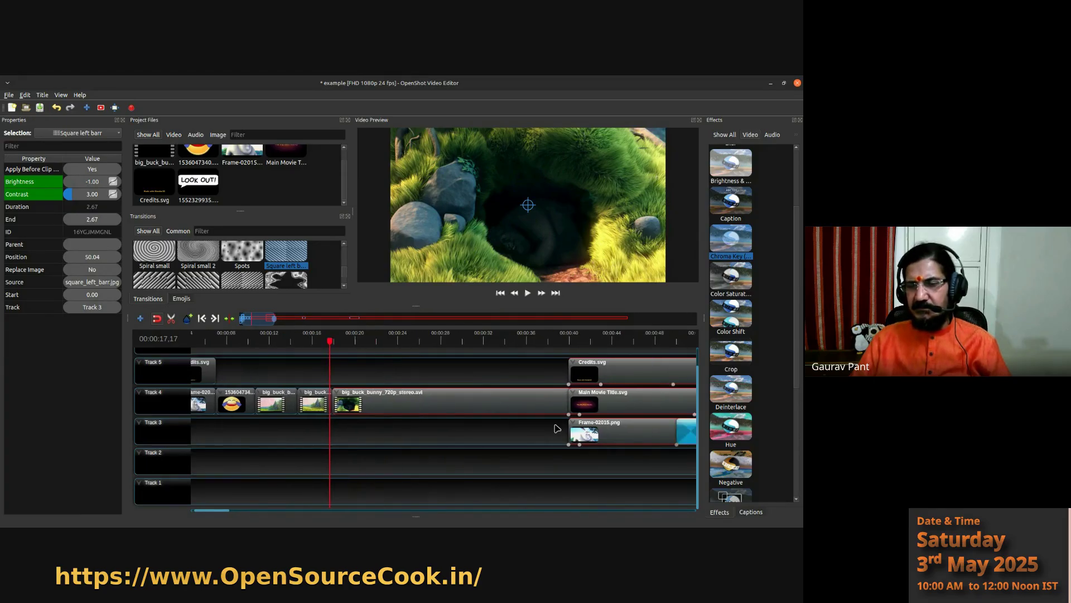
{"action": "scroll", "coordinate": [557, 428], "scroll_direction": "right", "scroll_amount": 4}
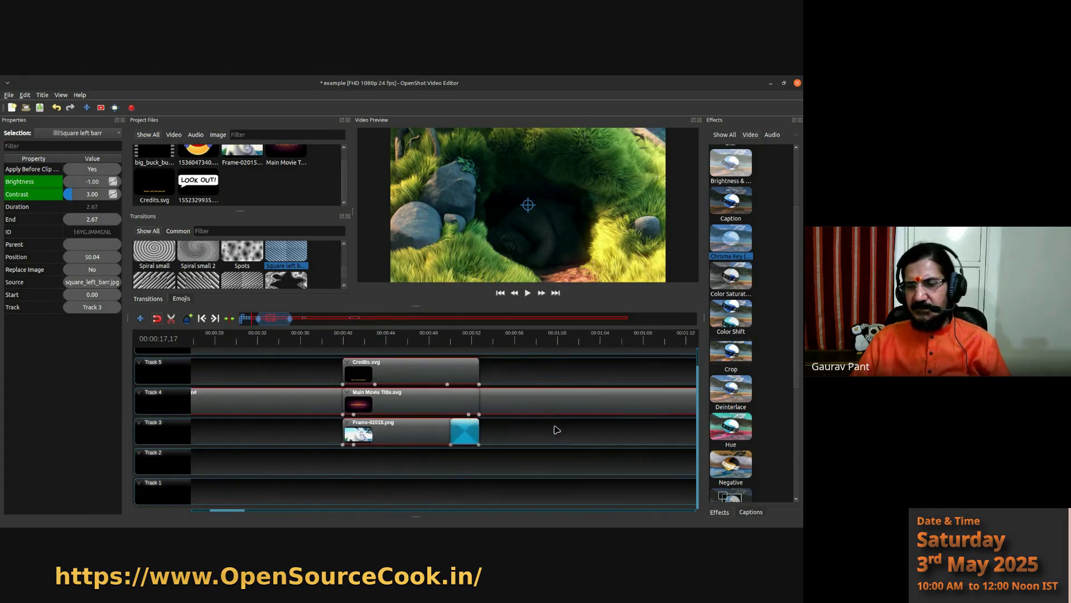
{"action": "scroll", "coordinate": [557, 430], "scroll_direction": "left", "scroll_amount": 5}
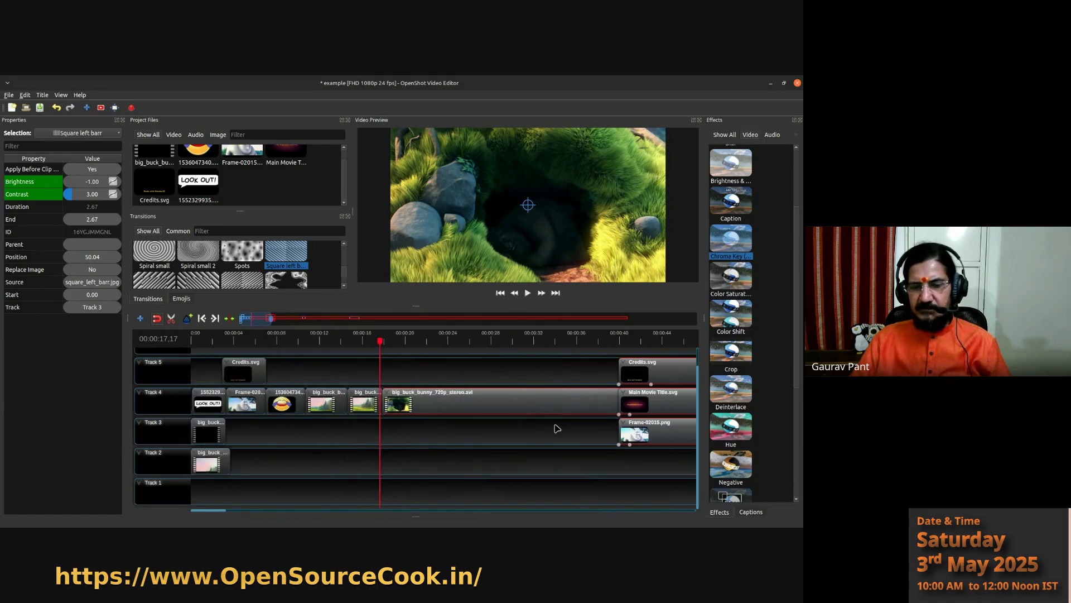
{"action": "left_click_drag", "start_coordinate": [641, 384], "coordinate": [678, 438]}
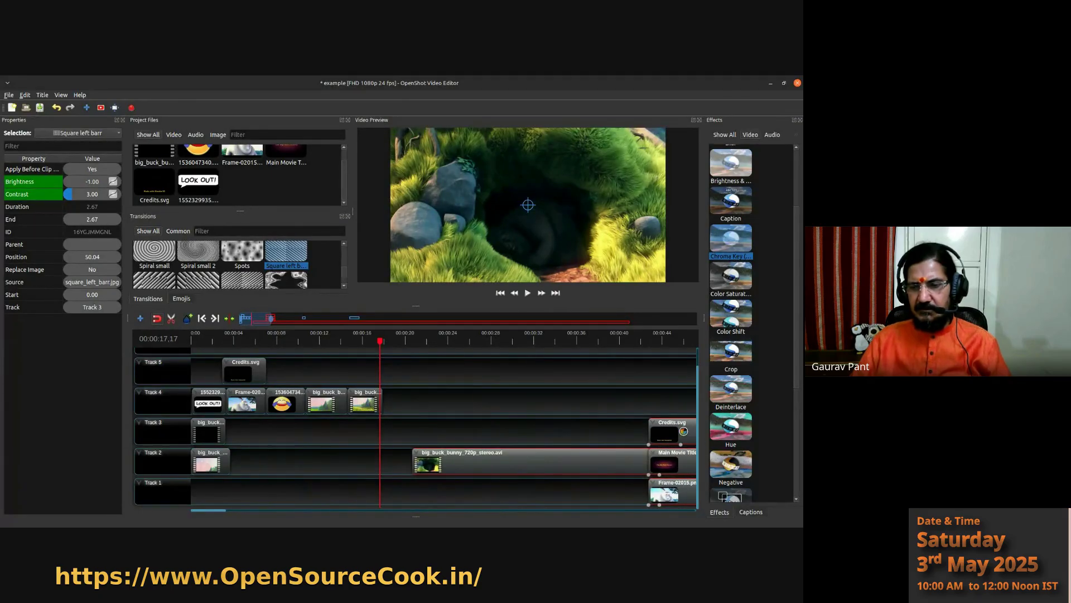
{"action": "key", "text": "ctrl+z"}
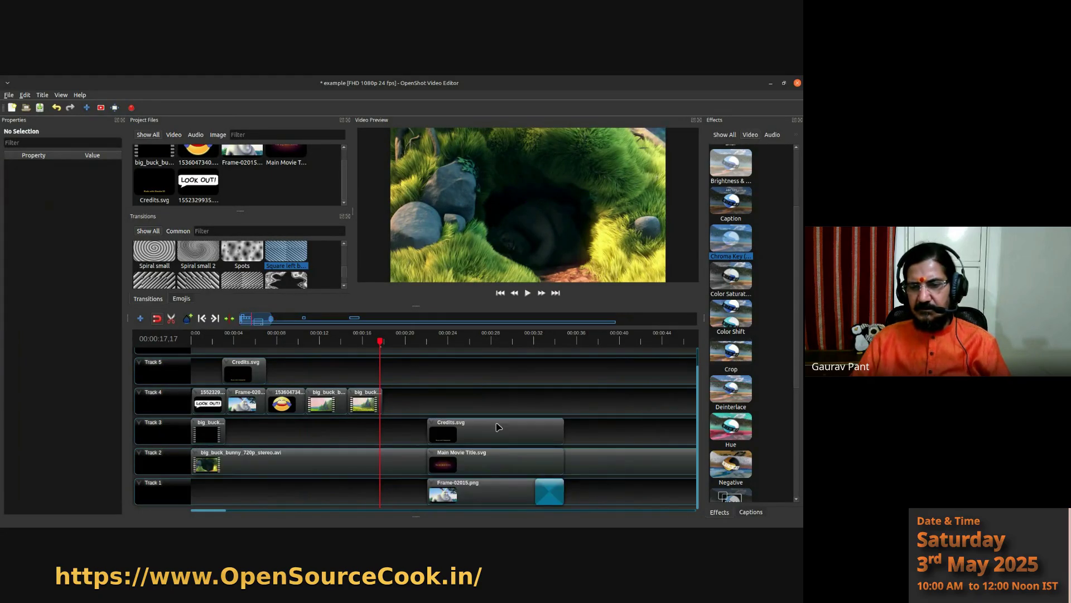
- Move the long Big Buck Bunny piece on Track 2 to 34.83 seconds, directly after the Main Movie Title.svg clip
{"action": "left_click_drag", "start_coordinate": [274, 456], "coordinate": [647, 475]}
{"action": "scroll", "coordinate": [636, 418], "scroll_direction": "right", "scroll_amount": 3}
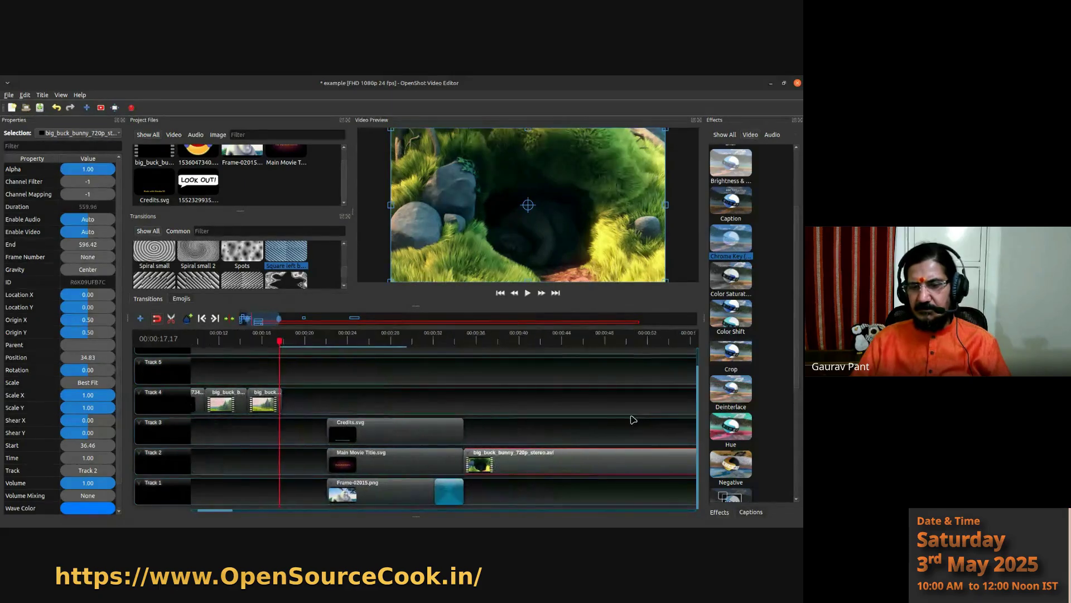
{"action": "scroll", "coordinate": [634, 420], "scroll_direction": "right", "scroll_amount": 1}
- Slice all tracks at 00:00:42,17, keeping only the left side
{"action": "left_click", "coordinate": [475, 342]}
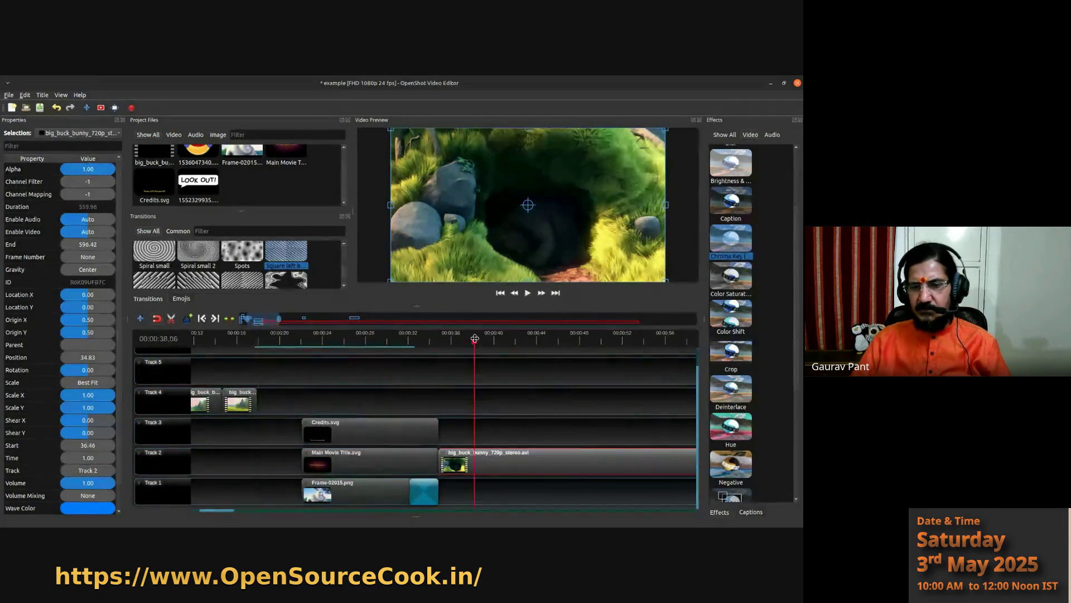
{"action": "left_click", "coordinate": [523, 341]}
{"action": "right_click", "coordinate": [523, 340]}
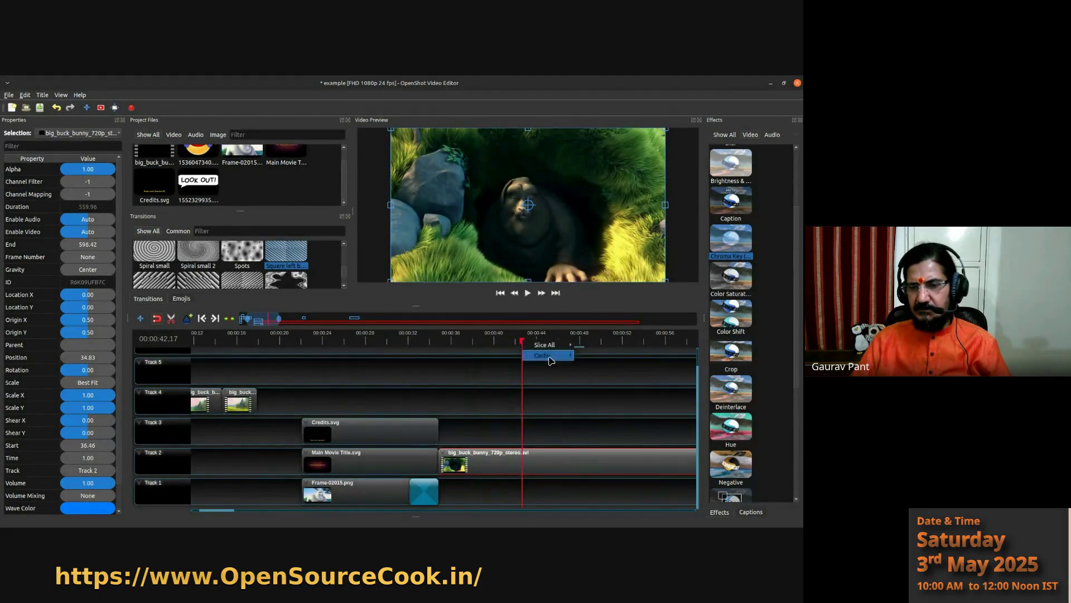
{"action": "mouse_move", "coordinate": [557, 350]}
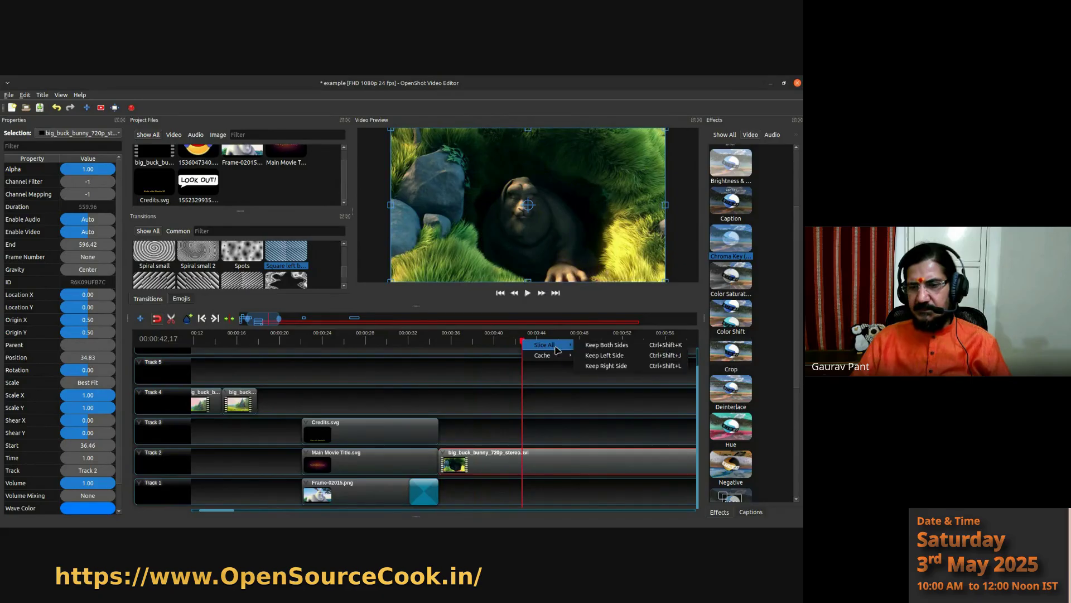
{"action": "left_click", "coordinate": [602, 357]}
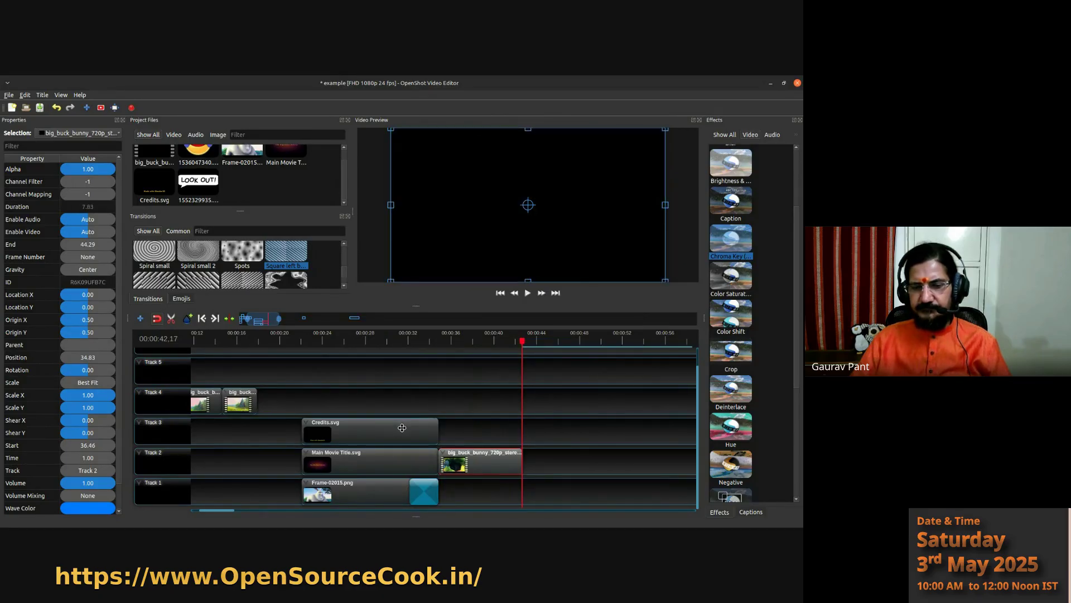
- Move the closing clips and transition on Tracks 1 to 3 together so they start where the last Track 4 clip ends
{"action": "left_click_drag", "start_coordinate": [284, 430], "coordinate": [494, 503]}
{"action": "left_click_drag", "start_coordinate": [345, 433], "coordinate": [301, 435]}
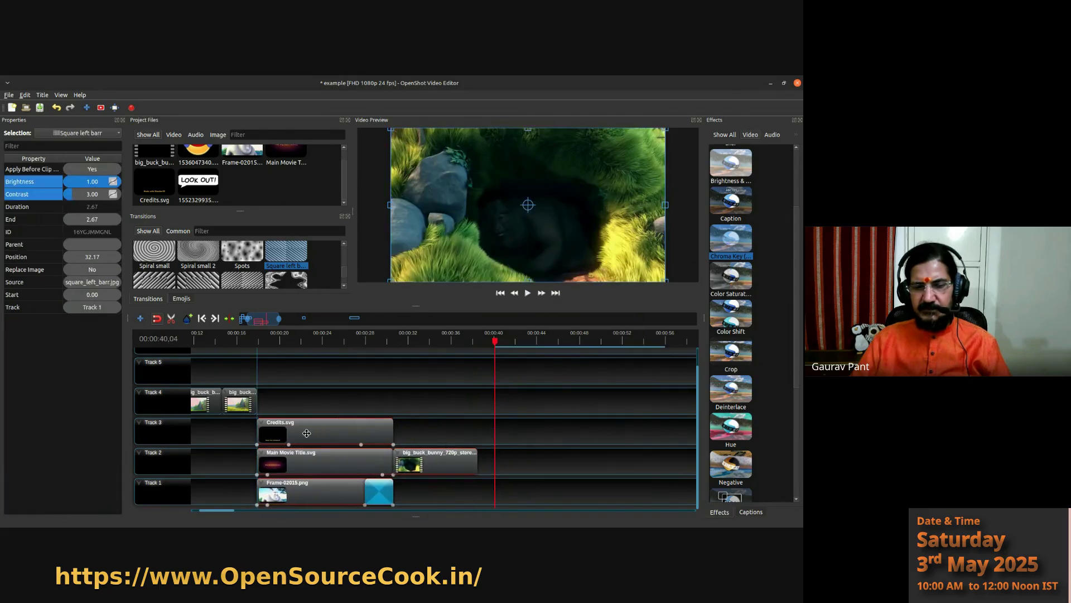
{"action": "scroll", "coordinate": [314, 457], "scroll_direction": "left", "scroll_amount": 3}
{"action": "scroll", "coordinate": [314, 457], "scroll_direction": "left", "scroll_amount": 1}
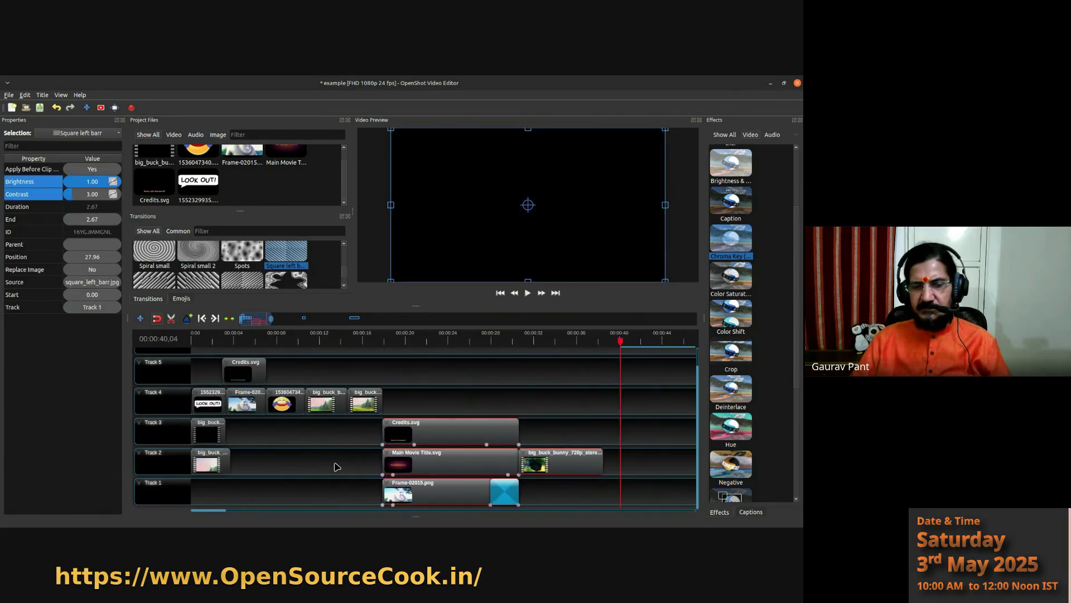
{"action": "scroll", "coordinate": [337, 467], "scroll_direction": "right", "scroll_amount": 6}
{"action": "scroll", "coordinate": [334, 458], "scroll_direction": "up", "scroll_amount": 3}
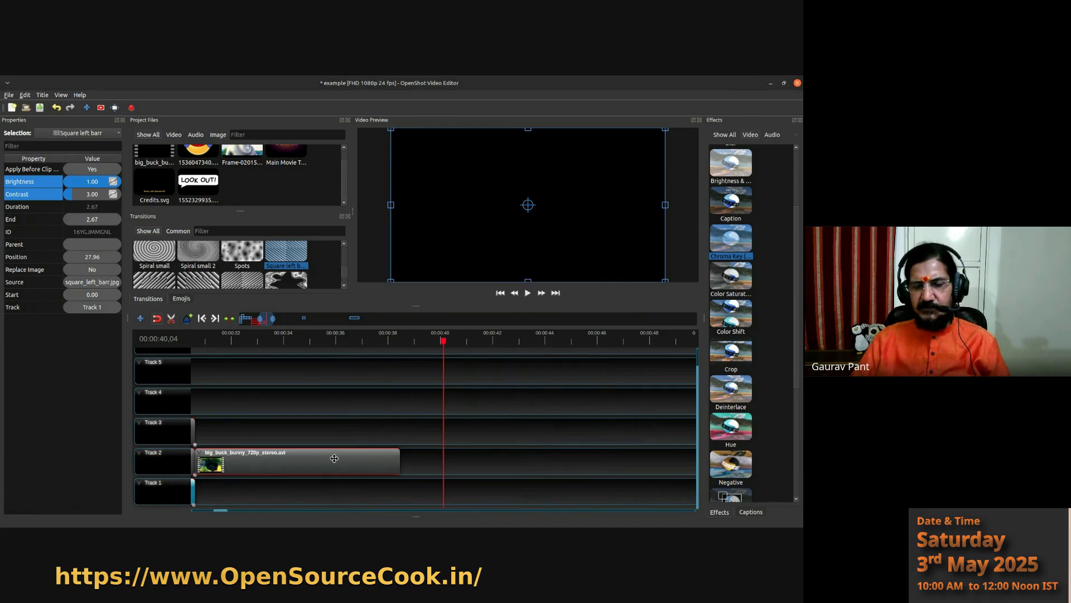
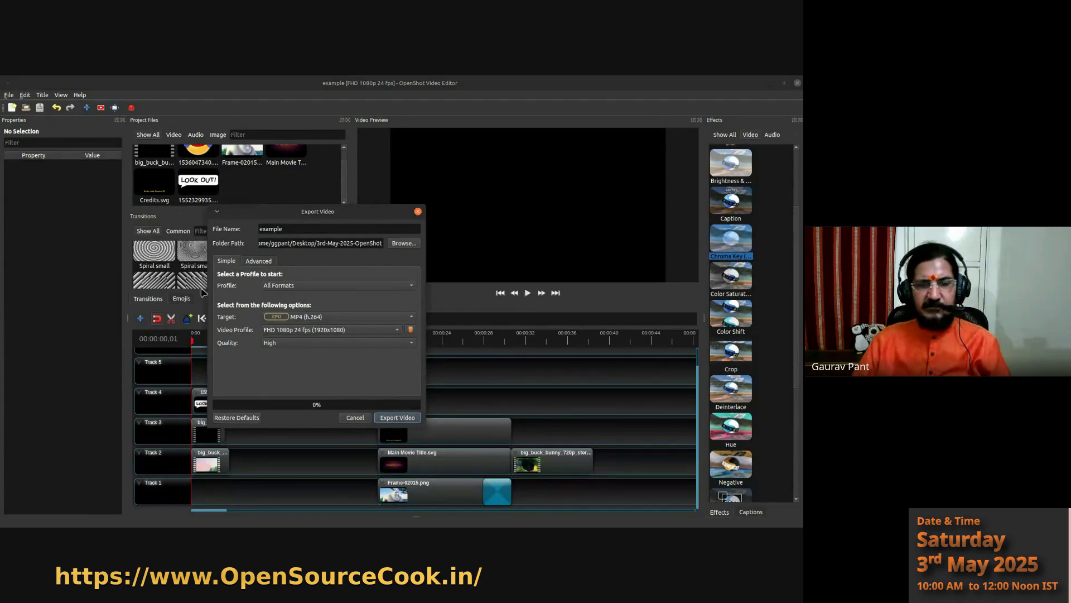
- Look through the available export profiles, keeping All Formats
{"action": "left_click", "coordinate": [279, 286]}
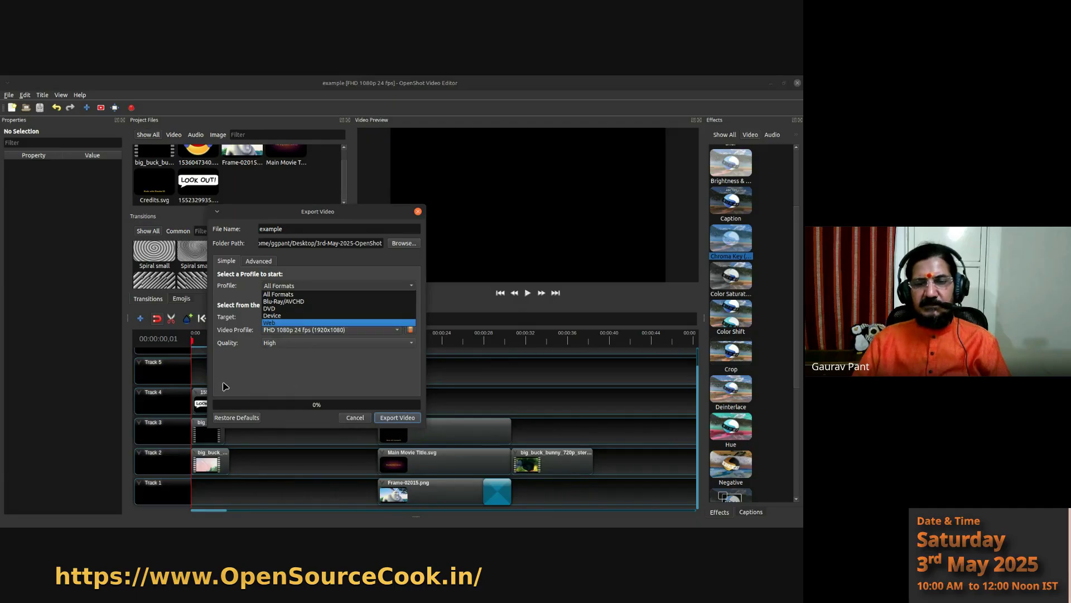
{"action": "left_click", "coordinate": [240, 386]}
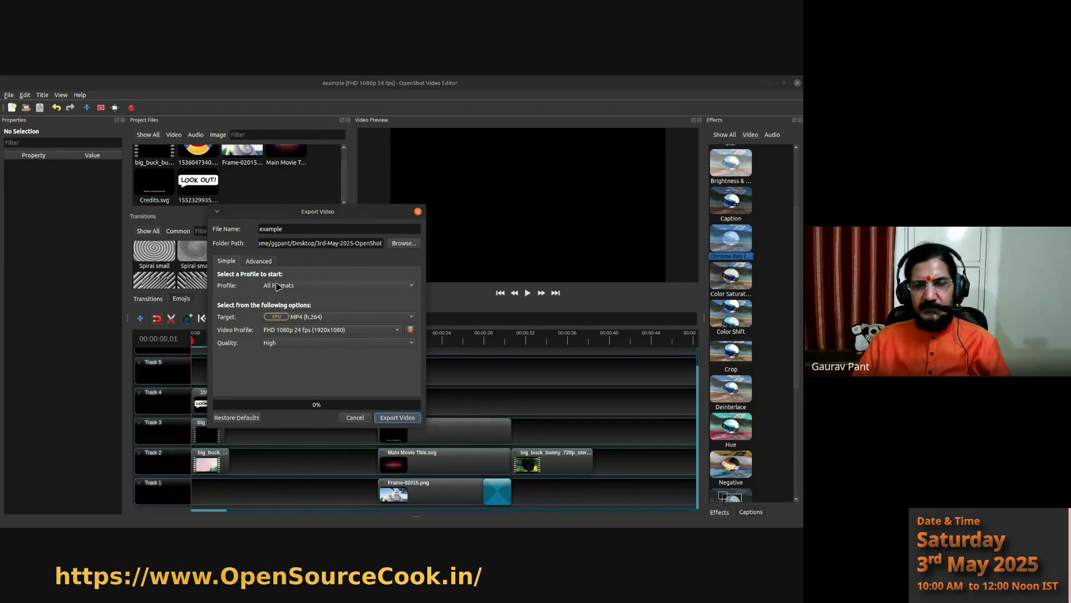
- Set the export profile to Web with Instagram as the target, and look through that target's video profiles
{"action": "left_click", "coordinate": [278, 287]}
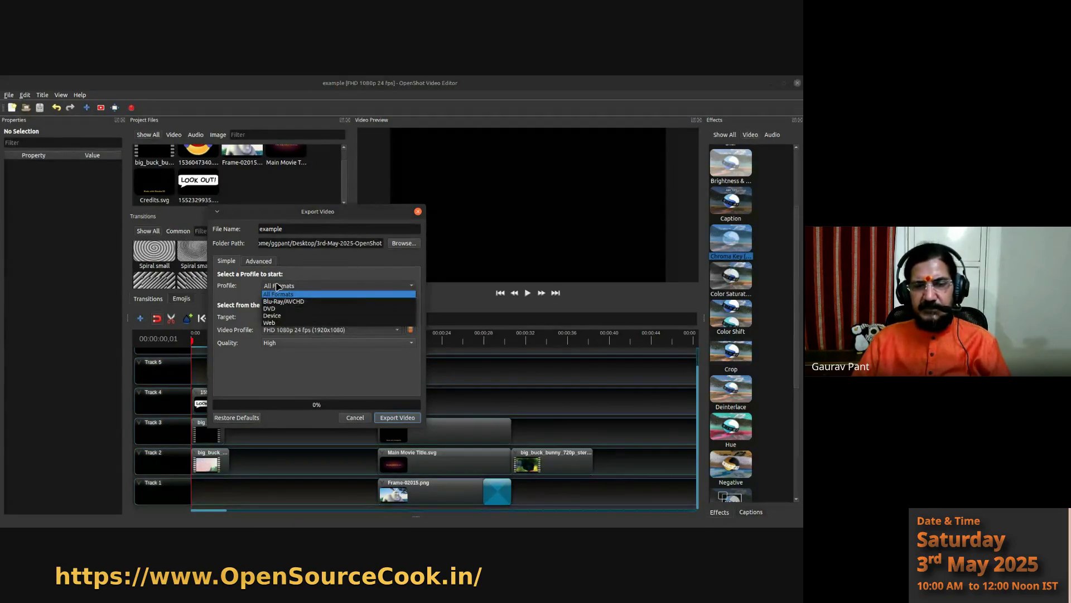
{"action": "left_click", "coordinate": [280, 323]}
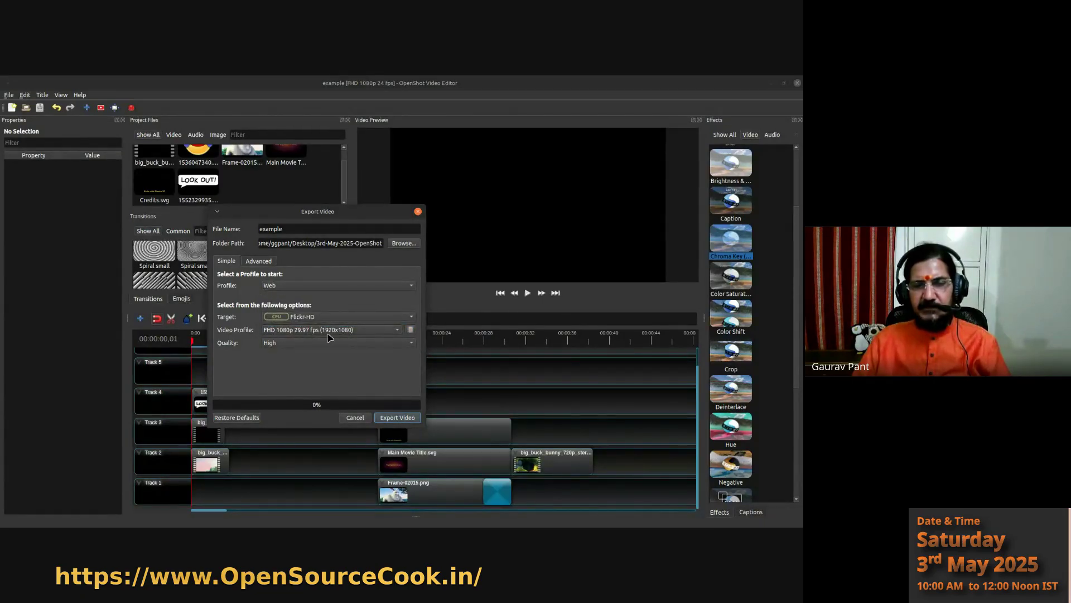
{"action": "left_click", "coordinate": [345, 318]}
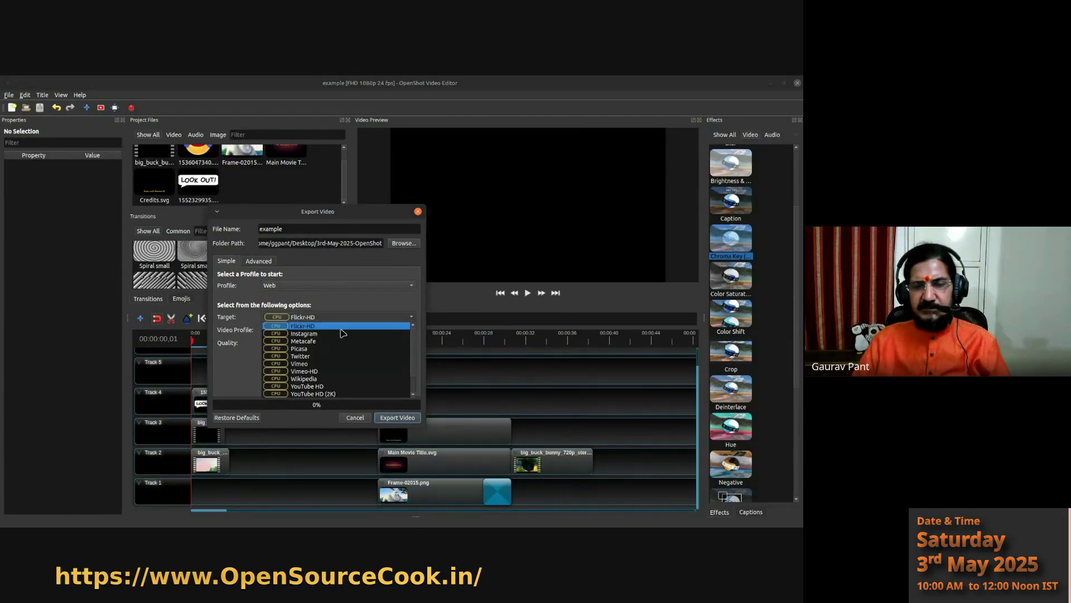
{"action": "left_click", "coordinate": [342, 337]}
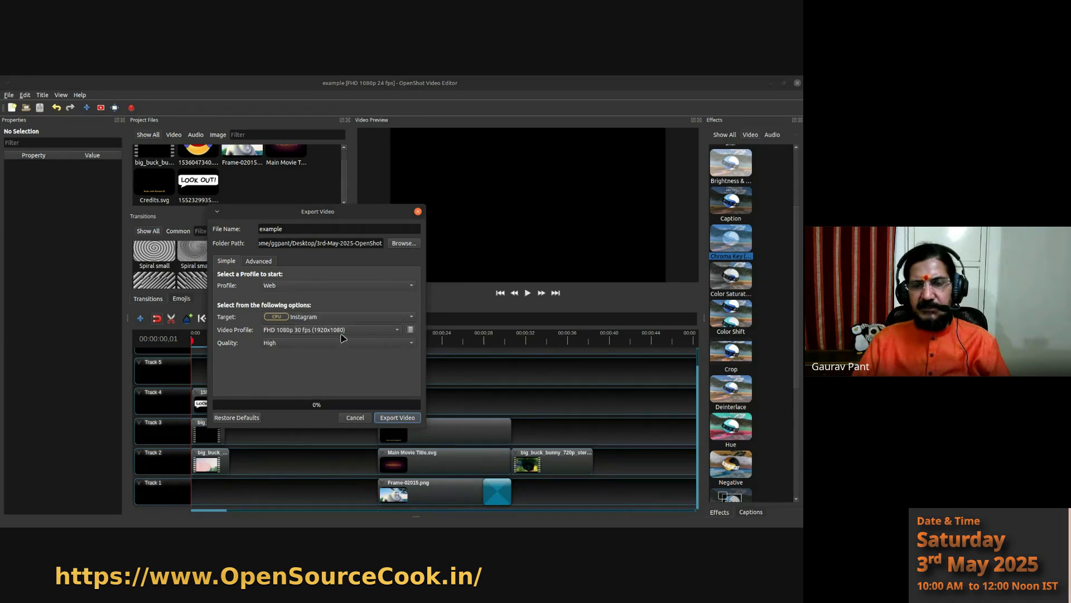
{"action": "left_click", "coordinate": [311, 331]}
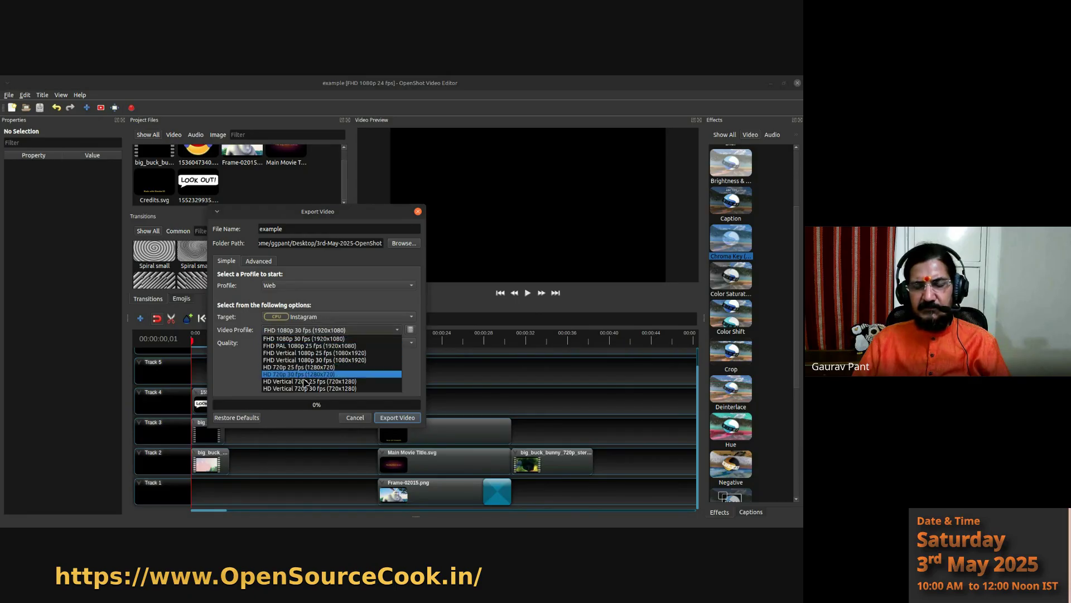
{"action": "left_click", "coordinate": [240, 371]}
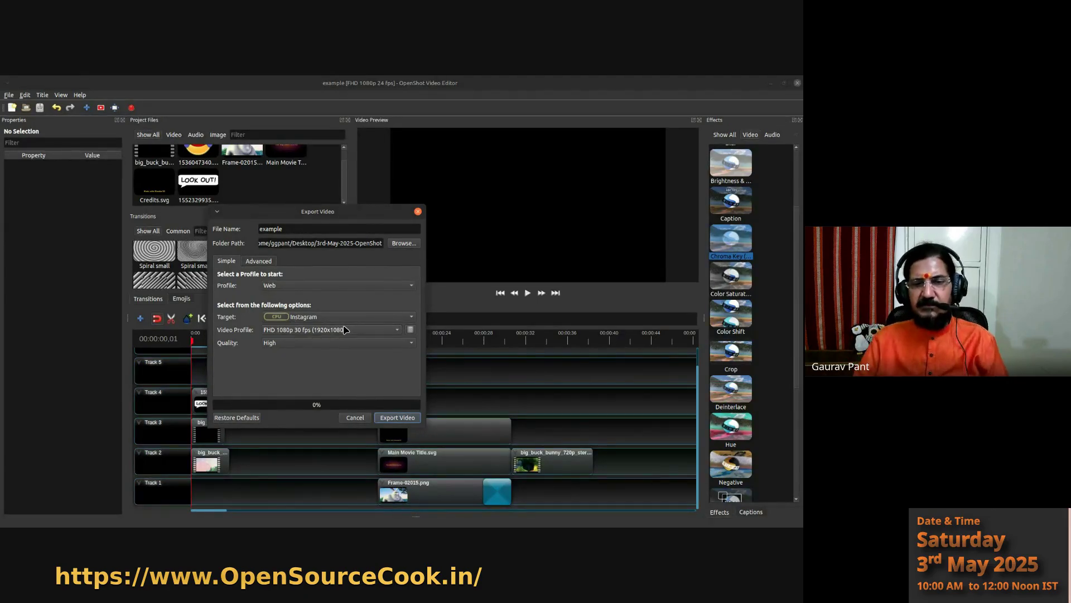
- Set the export target to YouTube HD and the video profile to FHD 1080p 24 fps (1920x1080)
{"action": "left_click", "coordinate": [321, 319]}
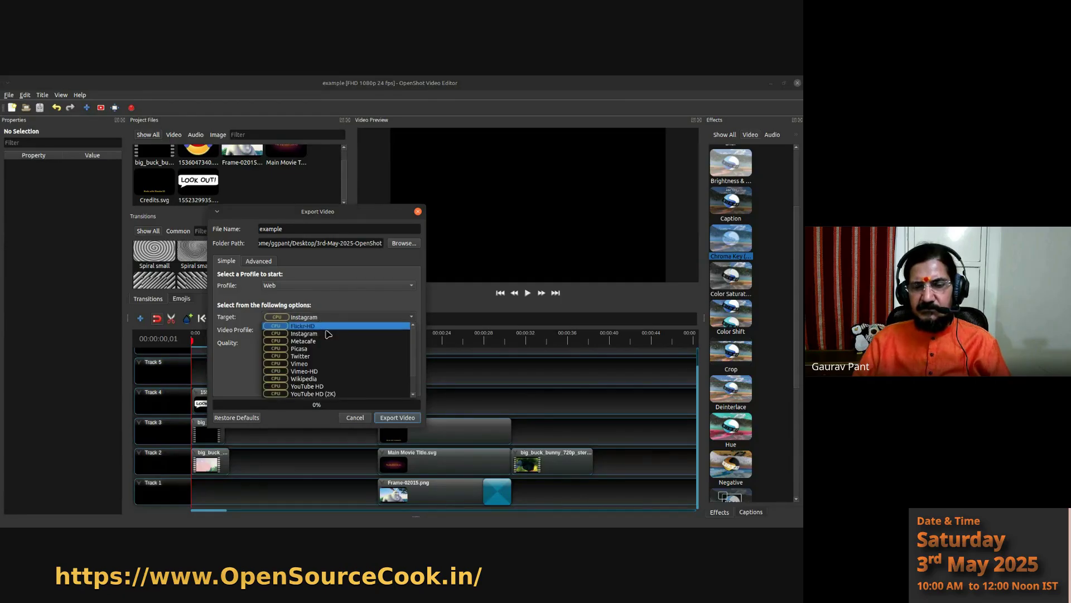
{"action": "left_click", "coordinate": [342, 387]}
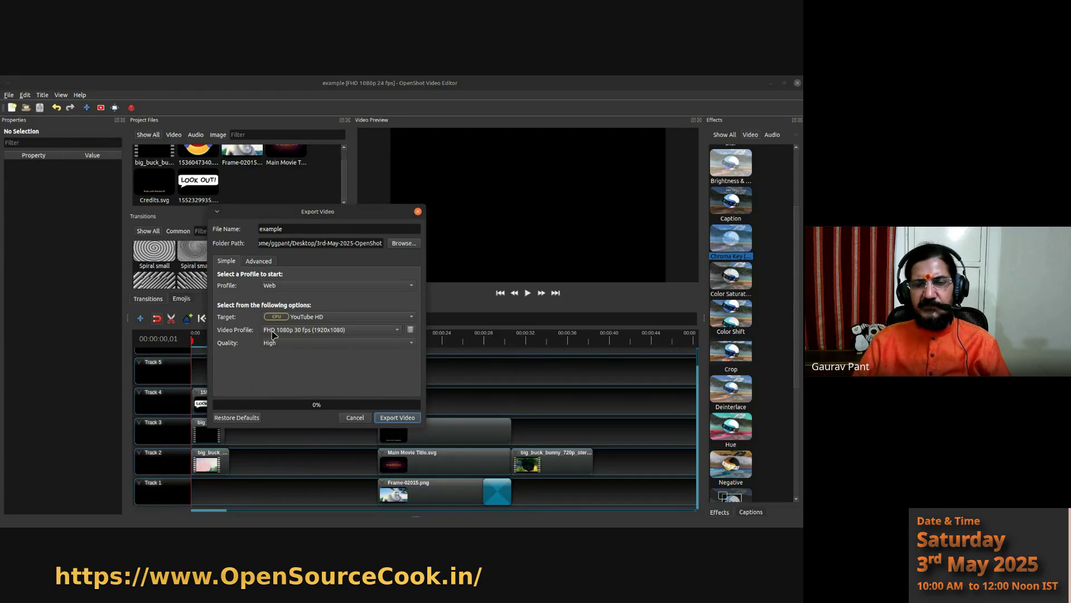
{"action": "left_click", "coordinate": [304, 330]}
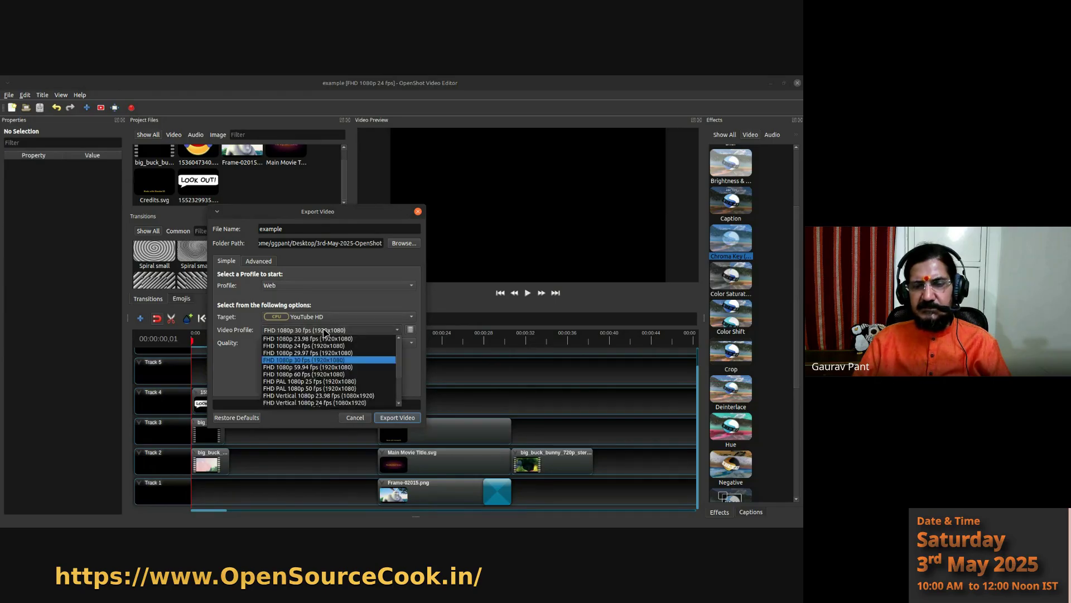
{"action": "left_click", "coordinate": [363, 347]}
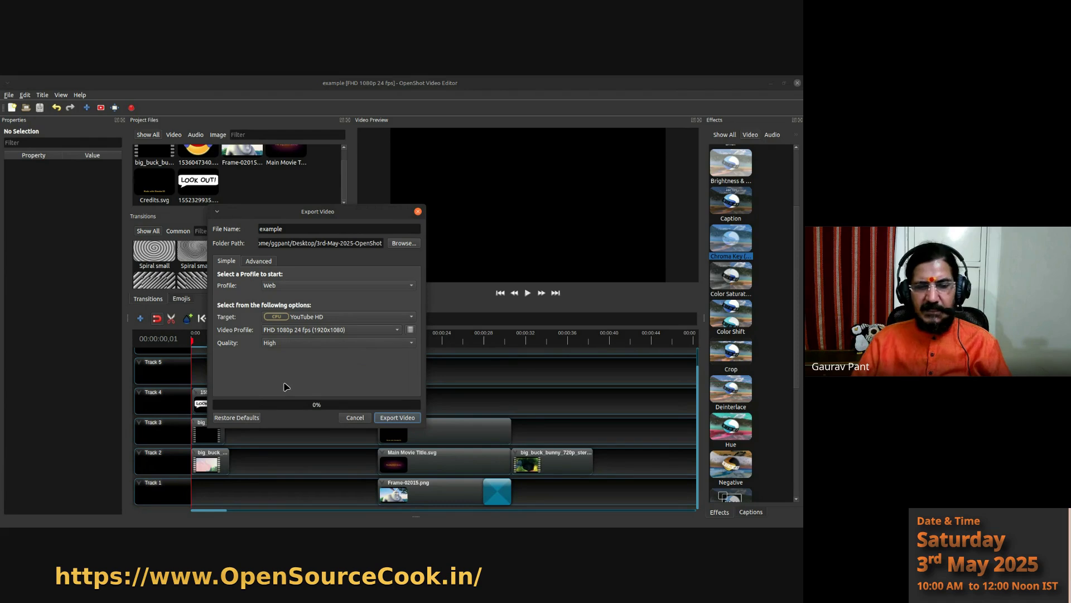
- Set the export quality to Med, export the example video and close the export dialog once it is done
{"action": "left_click", "coordinate": [288, 346]}
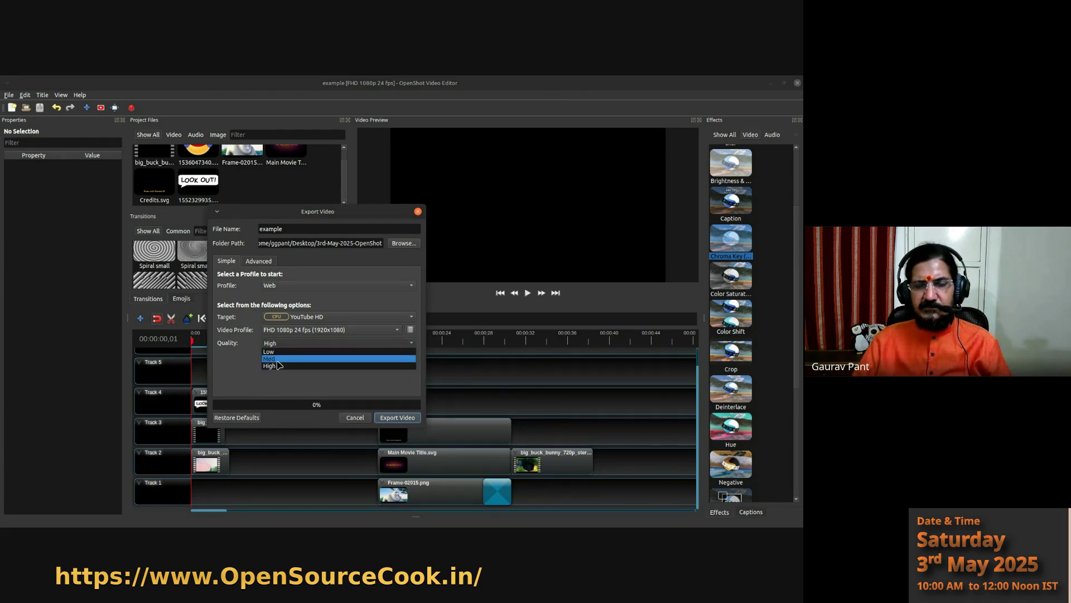
{"action": "left_click", "coordinate": [278, 360]}
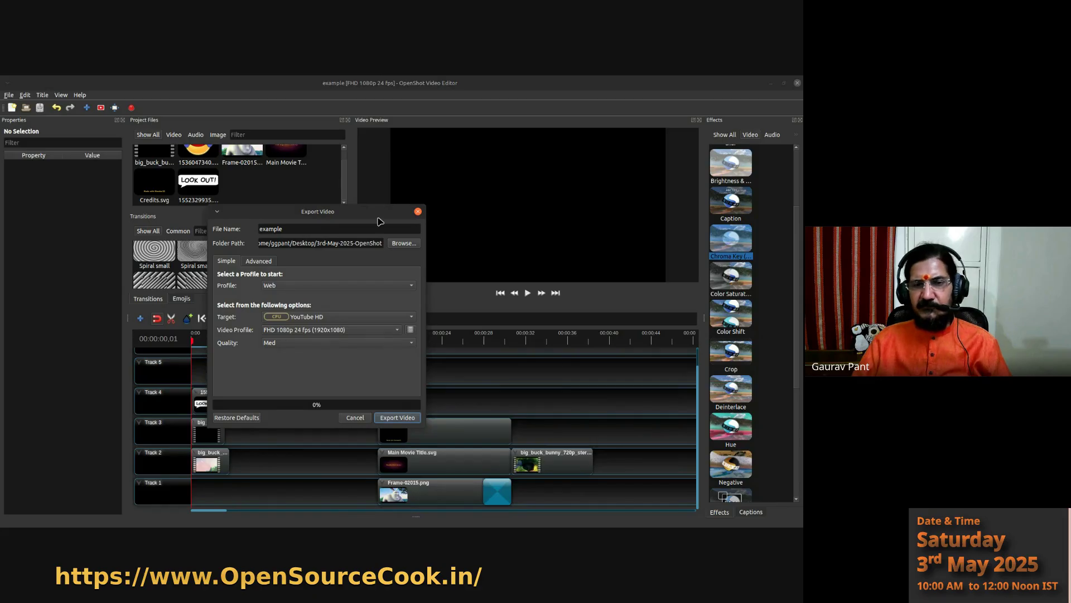
{"action": "left_click_drag", "start_coordinate": [379, 216], "coordinate": [441, 155]}
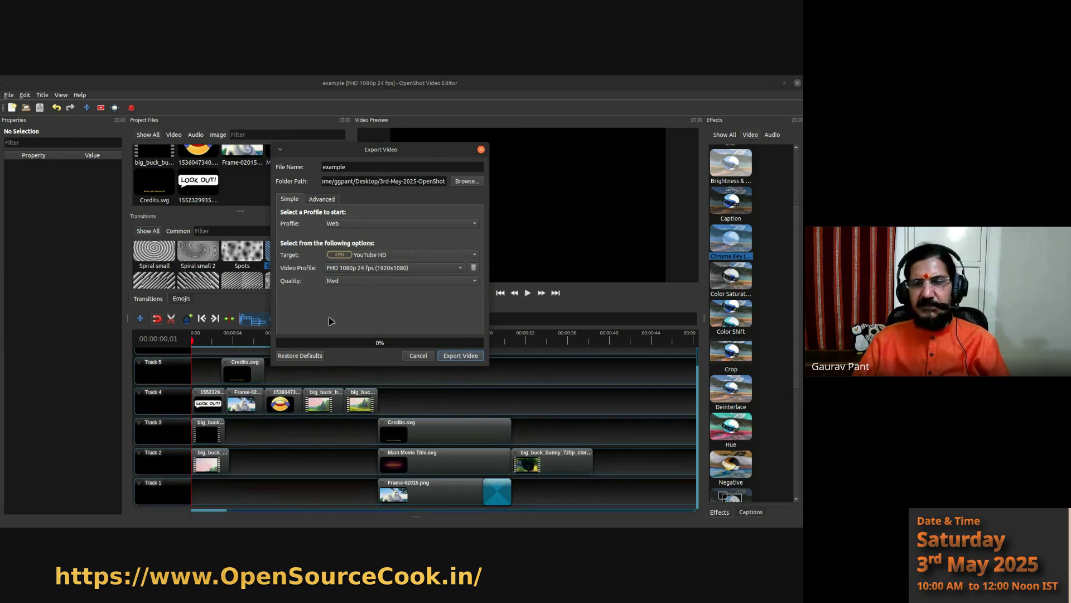
{"action": "left_click_drag", "start_coordinate": [369, 157], "coordinate": [343, 165]}
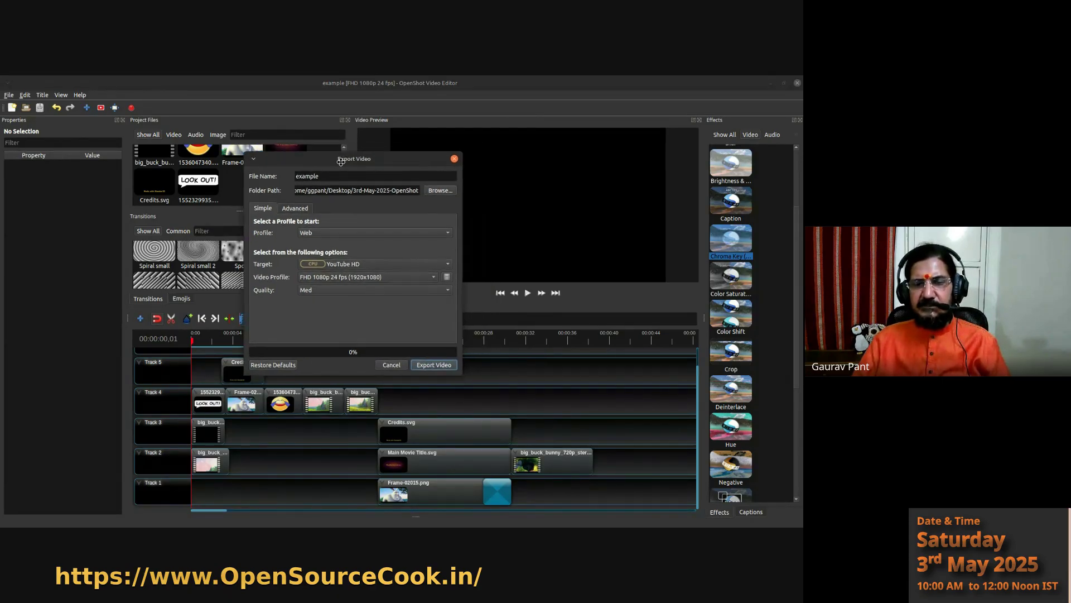
{"action": "left_click", "coordinate": [430, 368]}
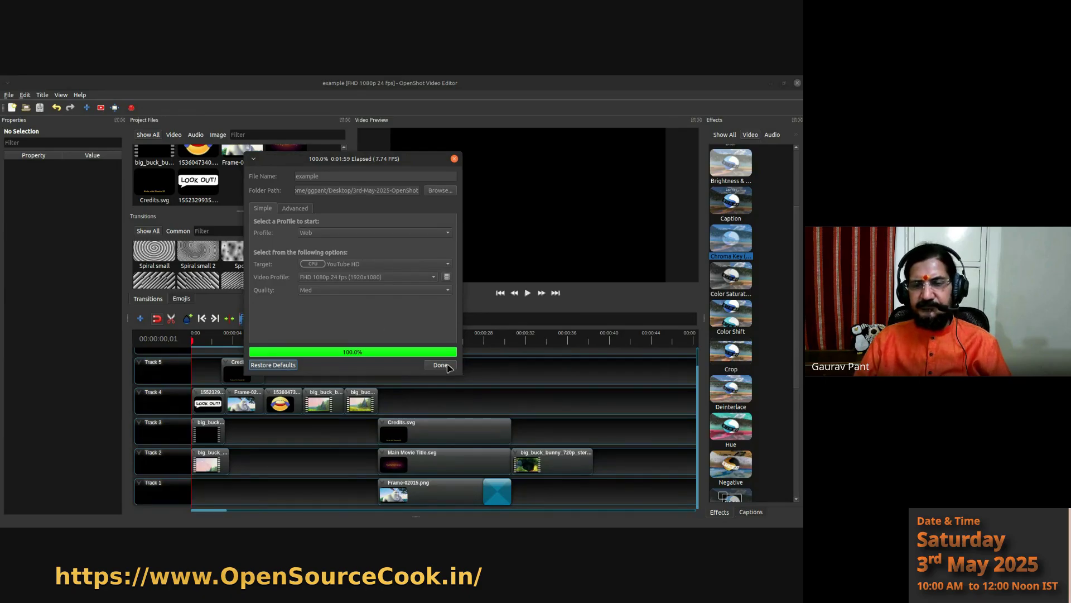
{"action": "left_click", "coordinate": [450, 367]}
- Switch to the media player to watch the exported example.mp4, skip ahead near its end and close the player
{"action": "key", "text": "alt+Tab"}
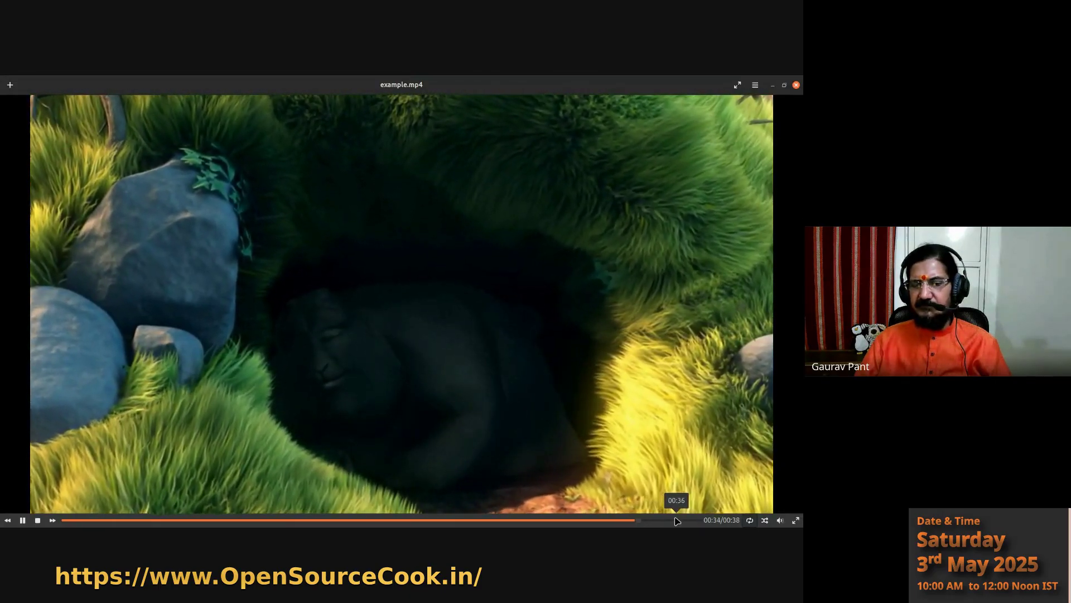
{"action": "left_click", "coordinate": [680, 520]}
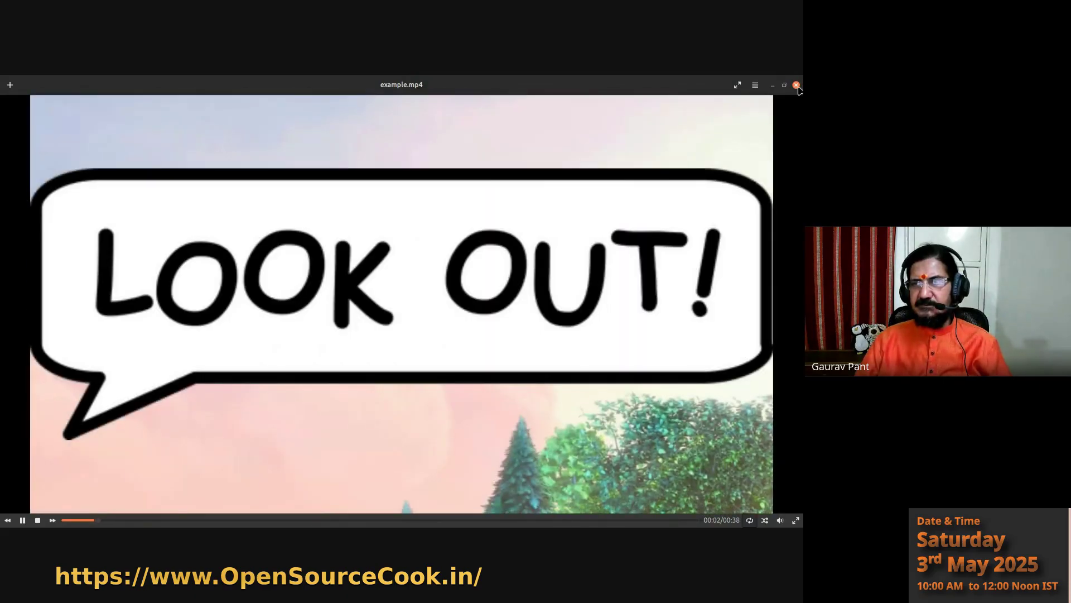
{"action": "key", "text": "ctrl+q"}
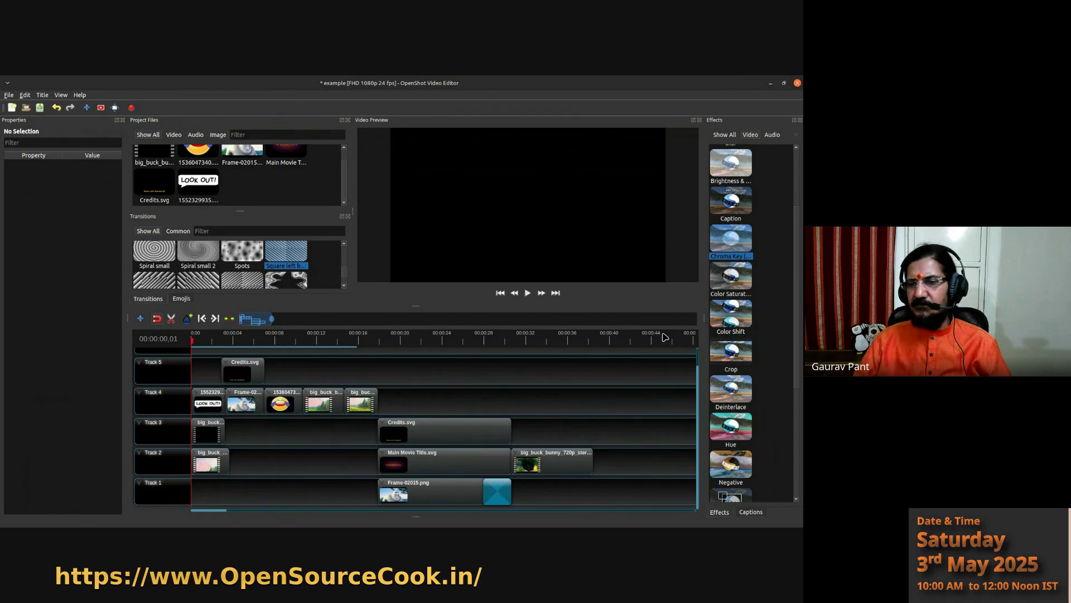
- Widen the effects list and move the last Big Buck Bunny clip from Track 2 up to Track 3, directly after Credits.svg
{"action": "left_click_drag", "start_coordinate": [704, 318], "coordinate": [683, 318]}
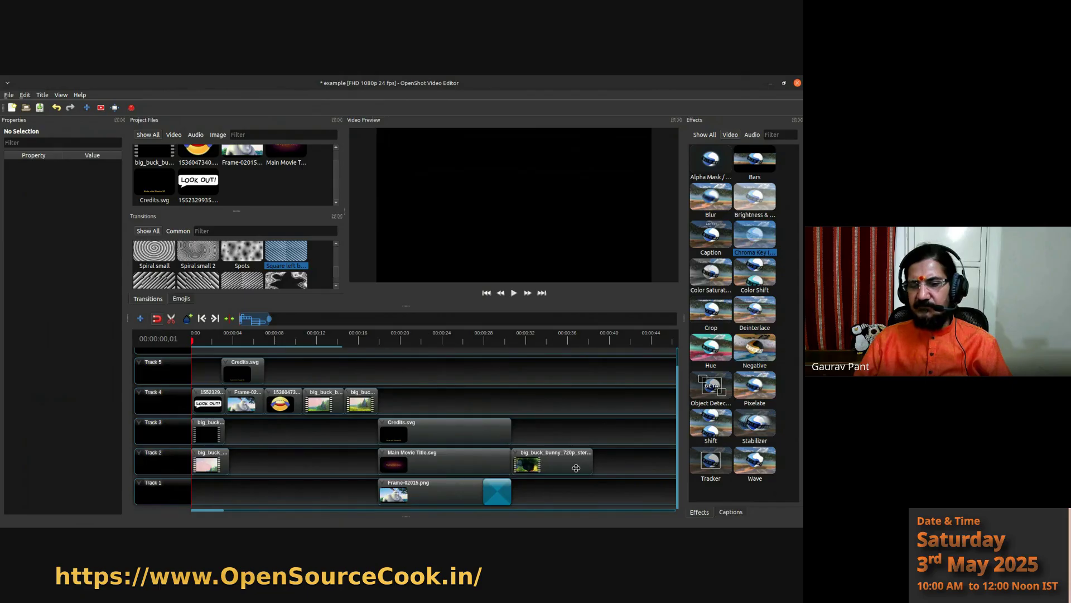
{"action": "left_click_drag", "start_coordinate": [569, 465], "coordinate": [569, 440]}
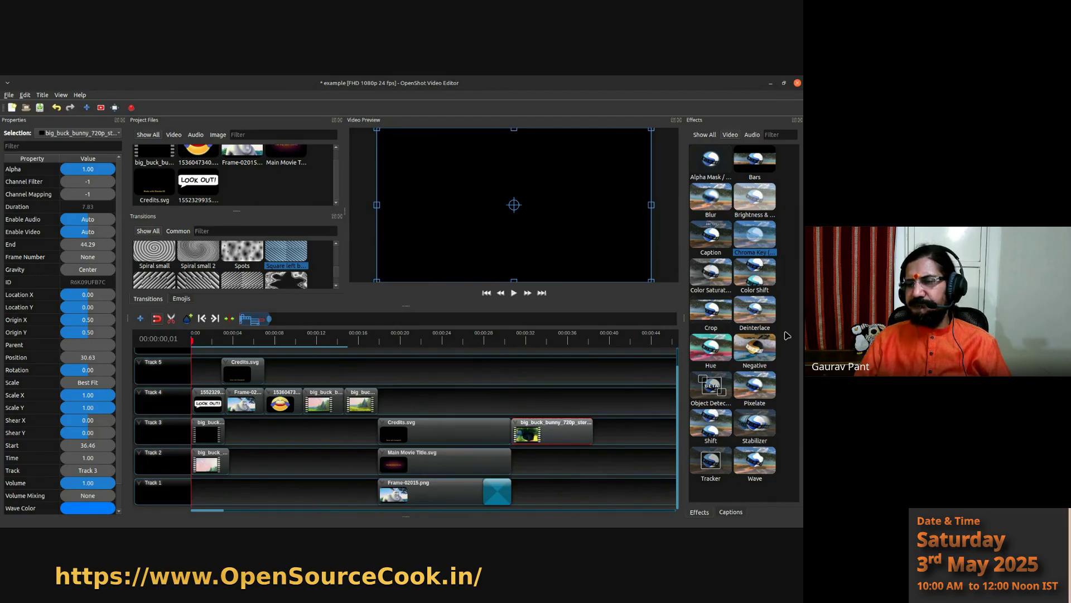
- Apply the Deinterlace effect to the last Big Buck Bunny clip on Track 3 and display the effect's properties
{"action": "left_click", "coordinate": [762, 317]}
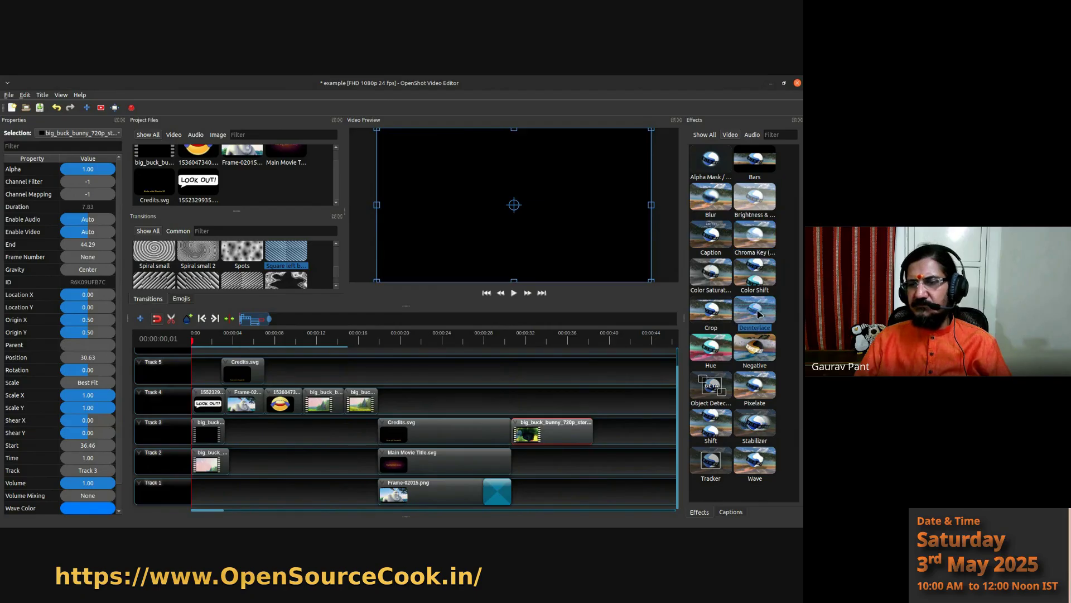
{"action": "left_click_drag", "start_coordinate": [759, 311], "coordinate": [526, 433]}
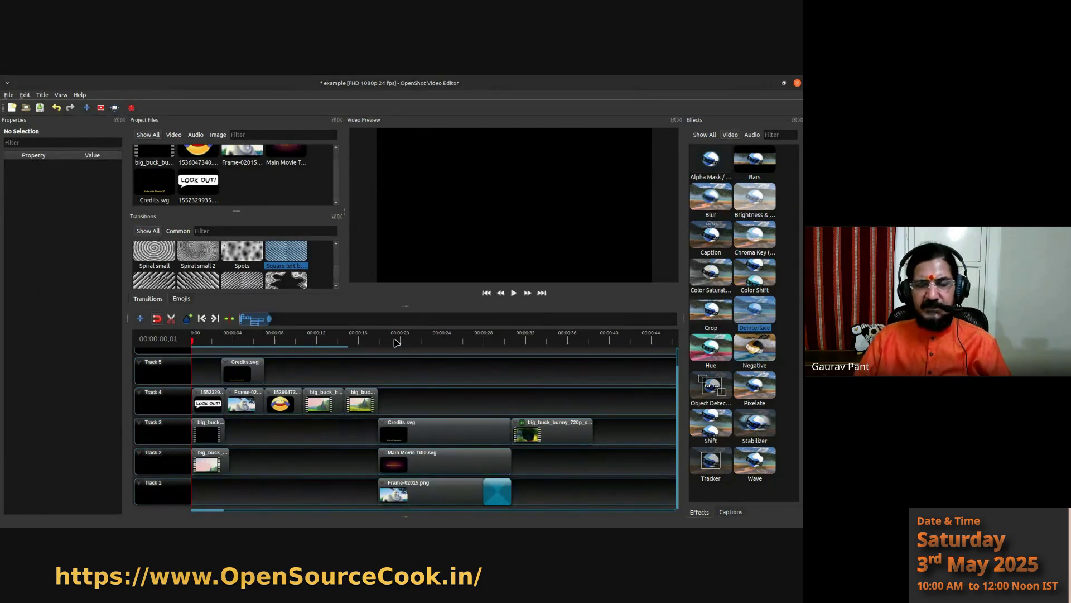
{"action": "left_click", "coordinate": [559, 442]}
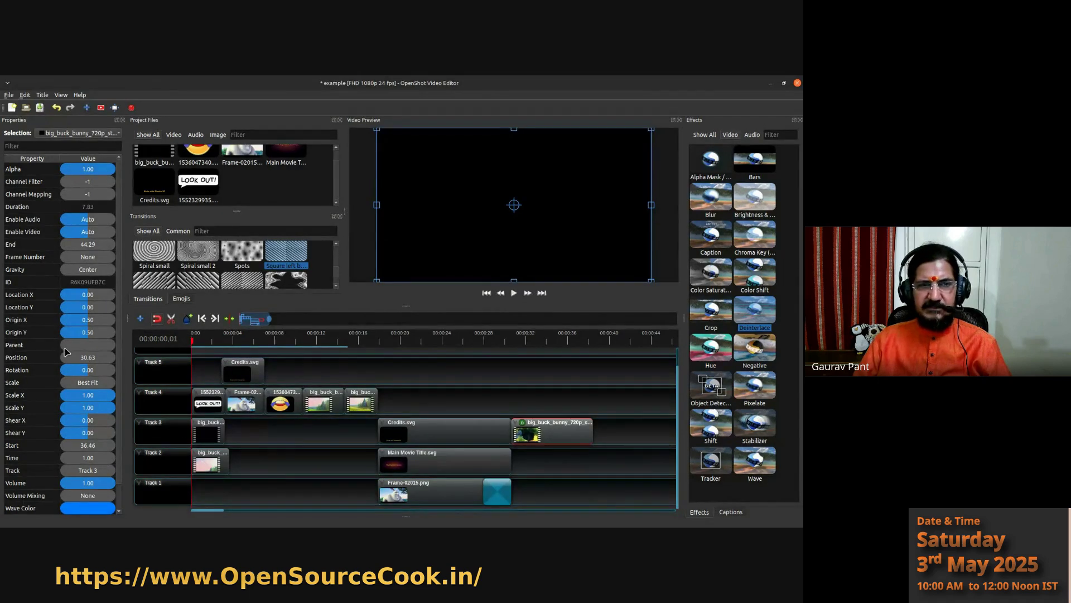
{"action": "left_click", "coordinate": [523, 424]}
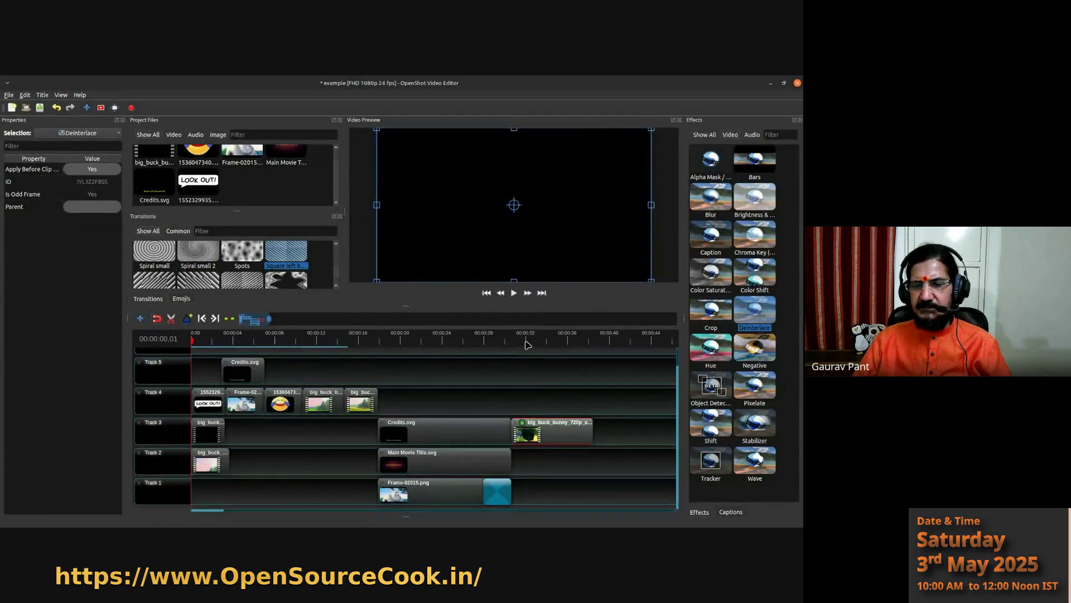
- Preview the last Track 3 clip around 00:00:30,24 and remove its Deinterlace effect
{"action": "left_click_drag", "start_coordinate": [527, 340], "coordinate": [514, 340]}
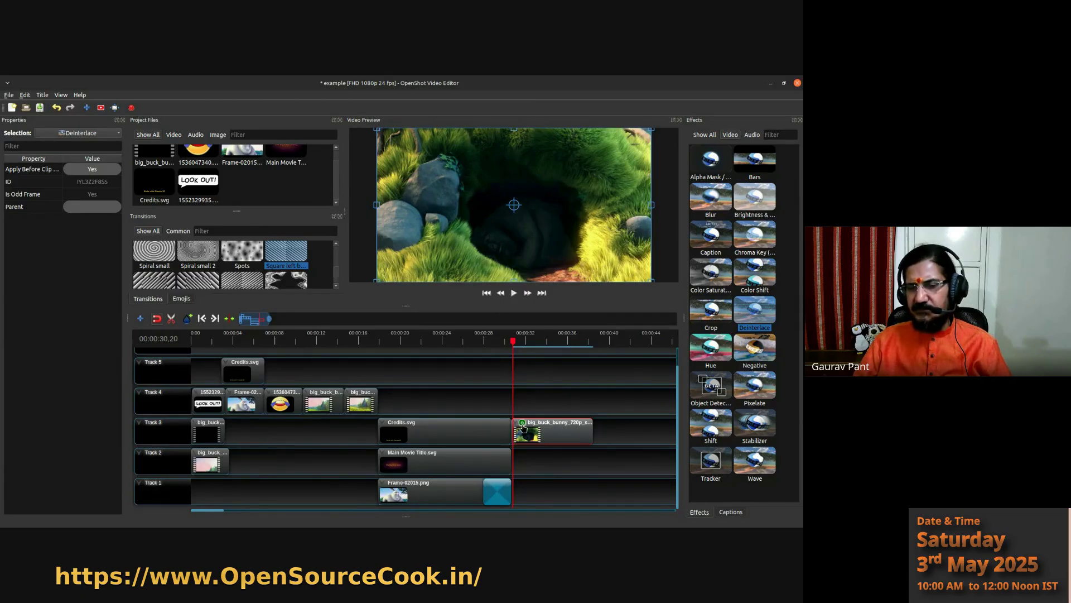
{"action": "left_click_drag", "start_coordinate": [513, 340], "coordinate": [519, 362]}
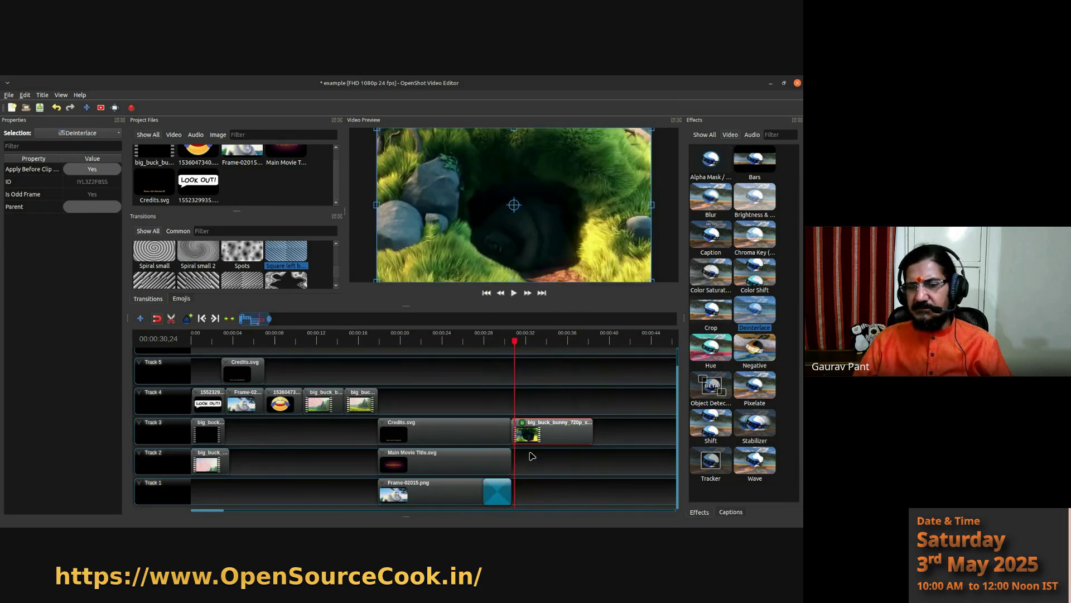
{"action": "right_click", "coordinate": [523, 425]}
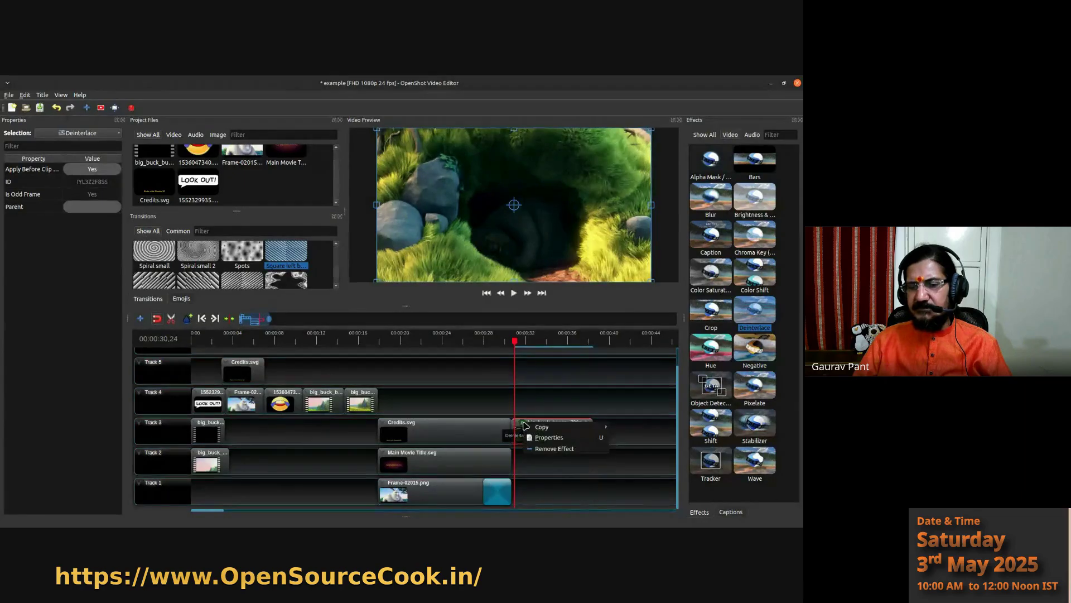
{"action": "left_click", "coordinate": [555, 449]}
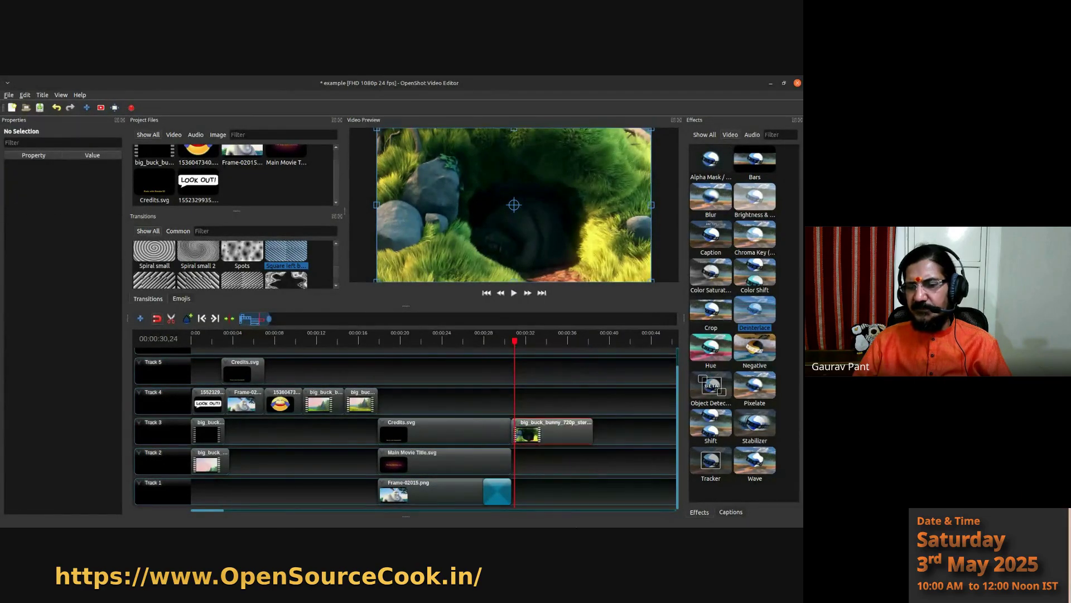
- Apply the Crop effect to the last Big Buck Bunny clip on Track 3, display its properties and save the project
{"action": "left_click", "coordinate": [714, 314]}
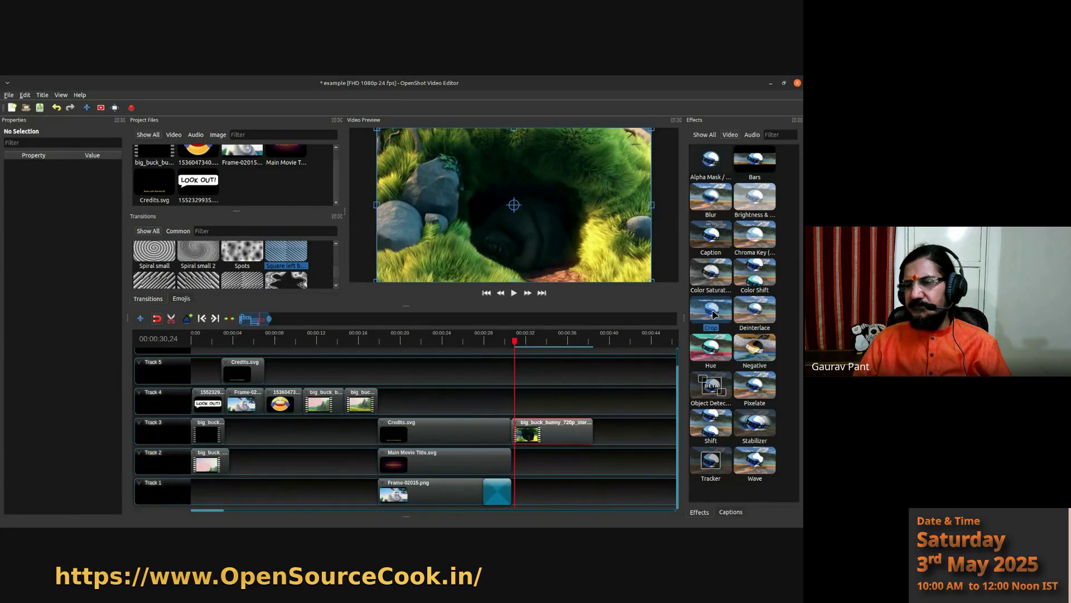
{"action": "left_click_drag", "start_coordinate": [715, 314], "coordinate": [528, 438]}
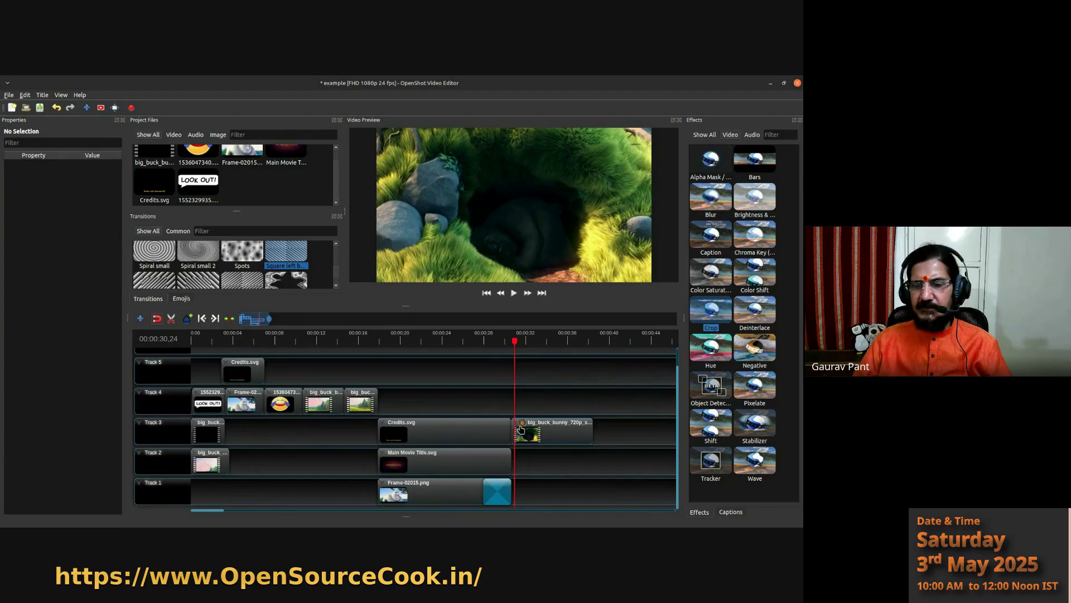
{"action": "left_click", "coordinate": [522, 424]}
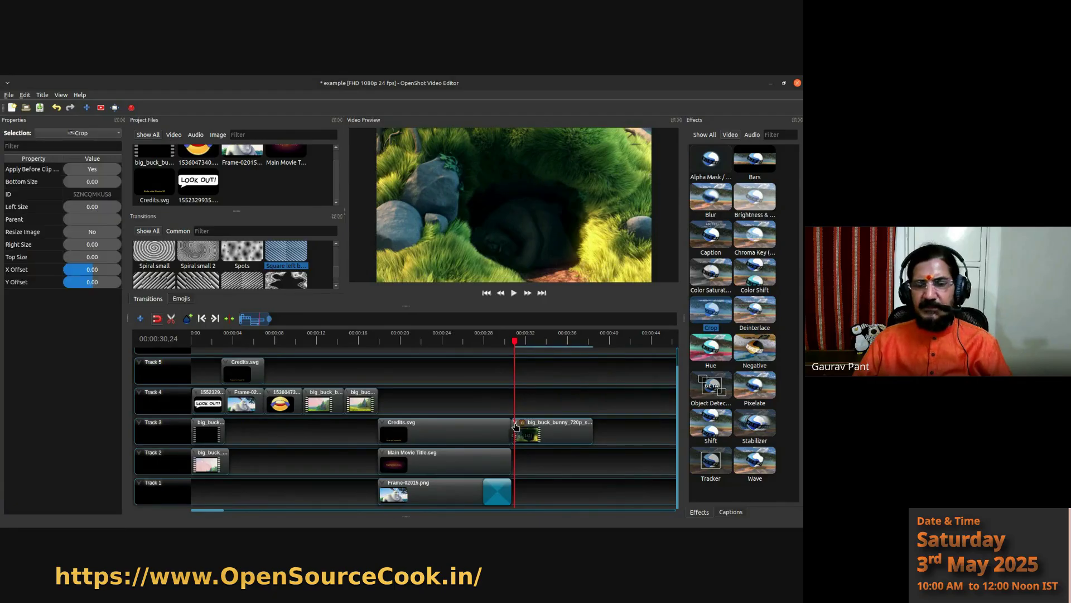
{"action": "key", "text": "ctrl+s"}
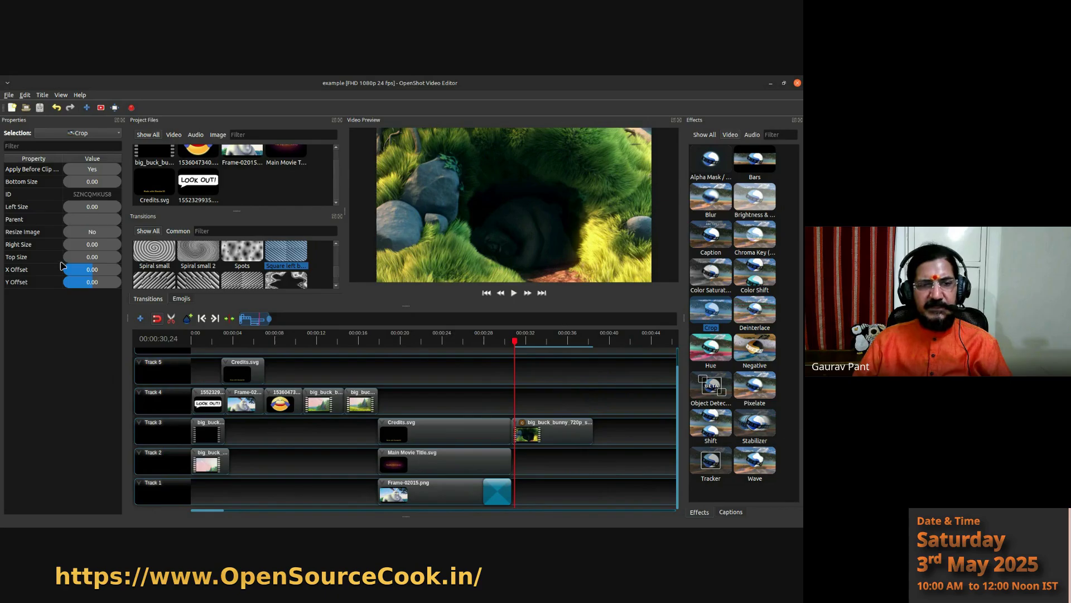
- Set the Crop effect's Top Size to 0.22 and Left Size to 0.27 at 00:00:30,24
{"action": "left_click", "coordinate": [66, 258]}
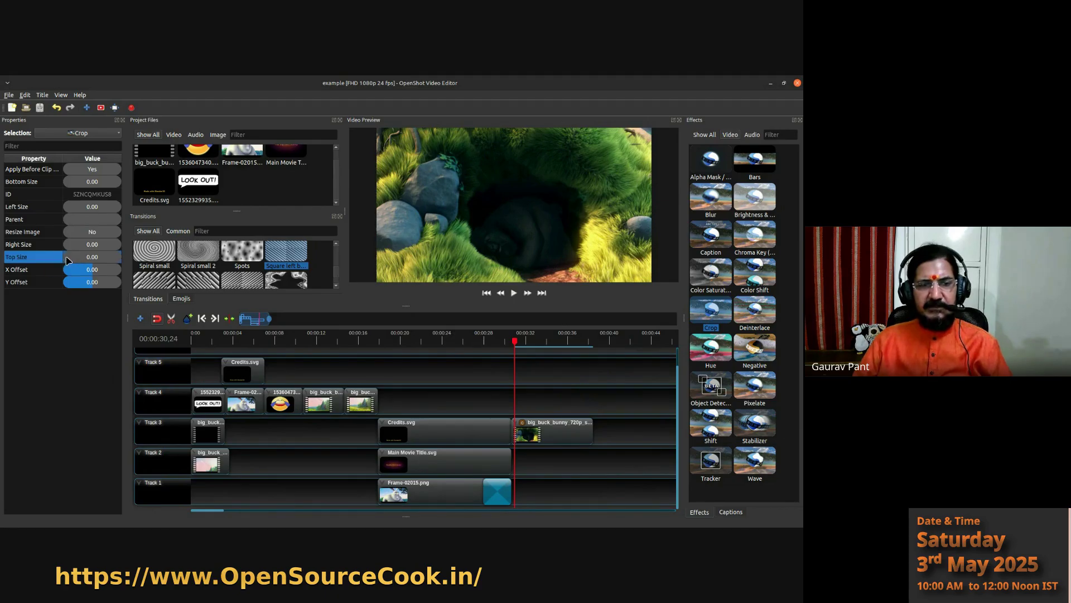
{"action": "left_click_drag", "start_coordinate": [69, 259], "coordinate": [76, 261]}
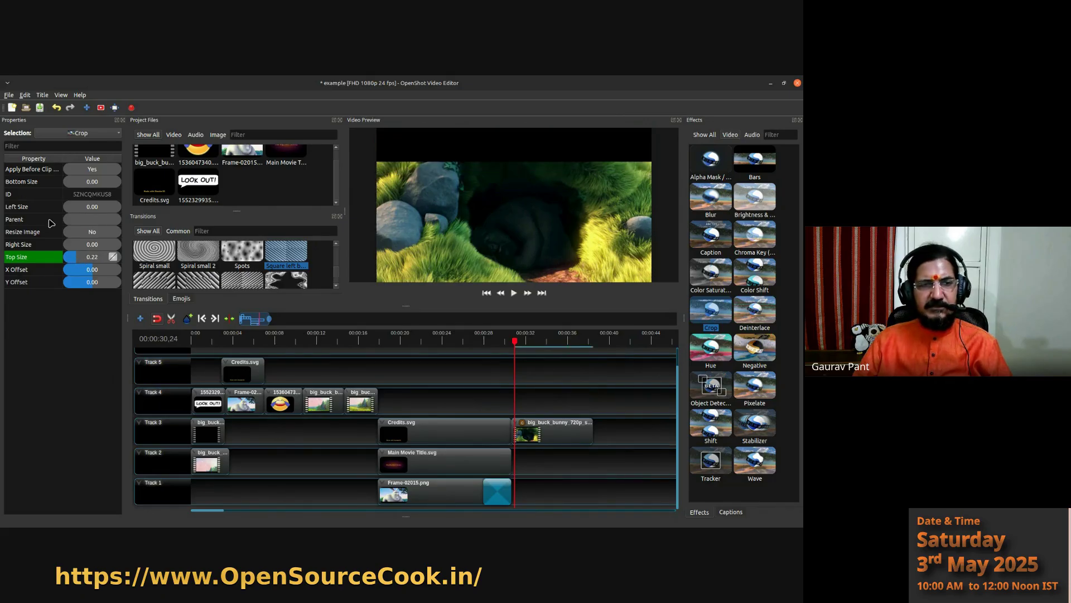
{"action": "left_click_drag", "start_coordinate": [73, 211], "coordinate": [81, 214]}
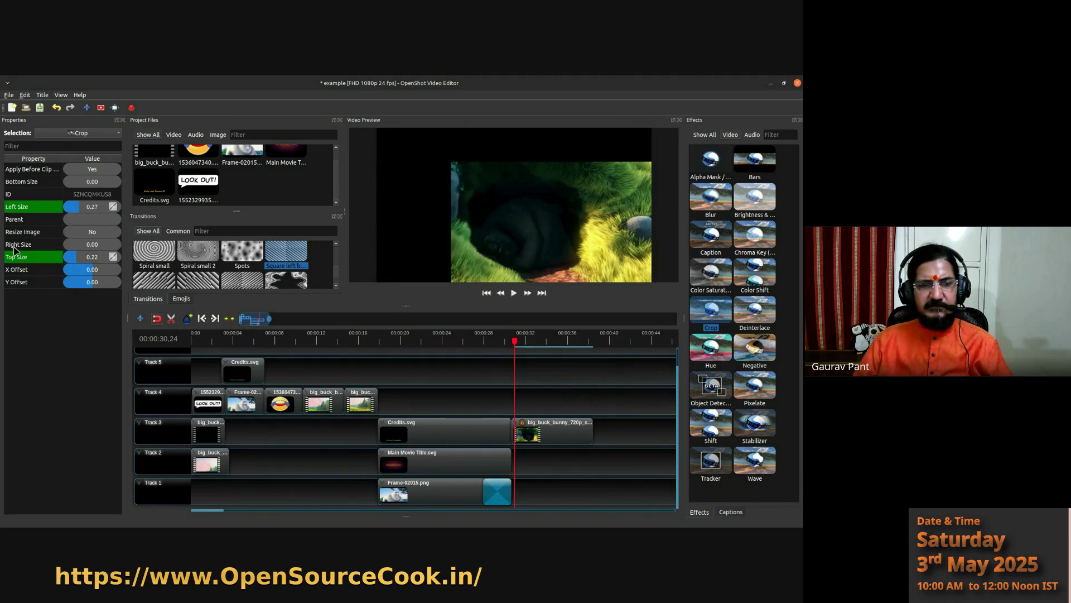
- Set the Crop effect's Right Size to 0.18 and preview the cropped clip from 00:00:30,12
{"action": "left_click_drag", "start_coordinate": [72, 250], "coordinate": [76, 247]}
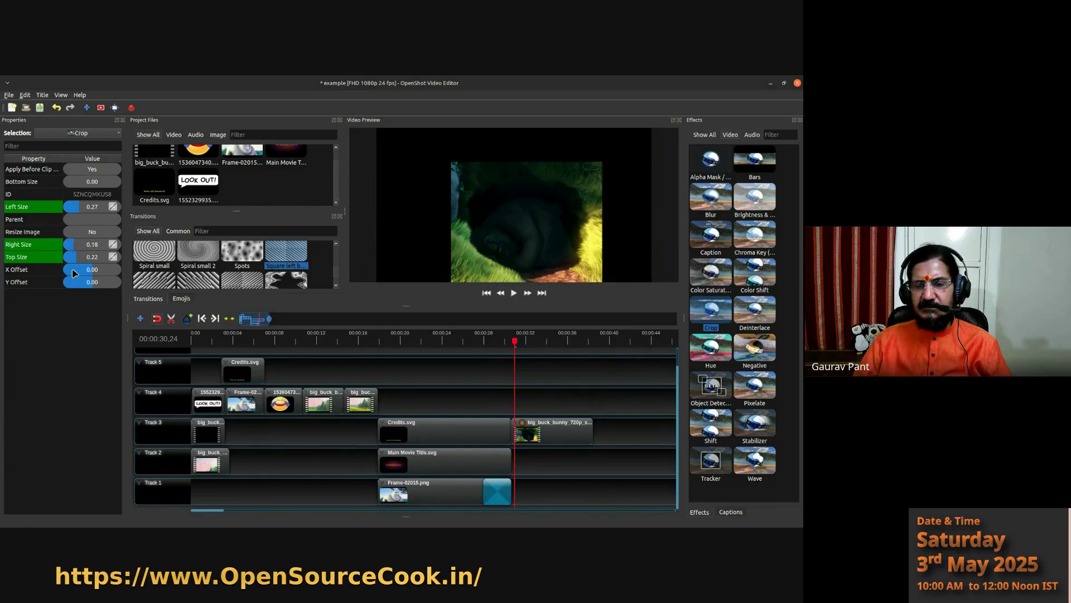
{"action": "left_click", "coordinate": [509, 342]}
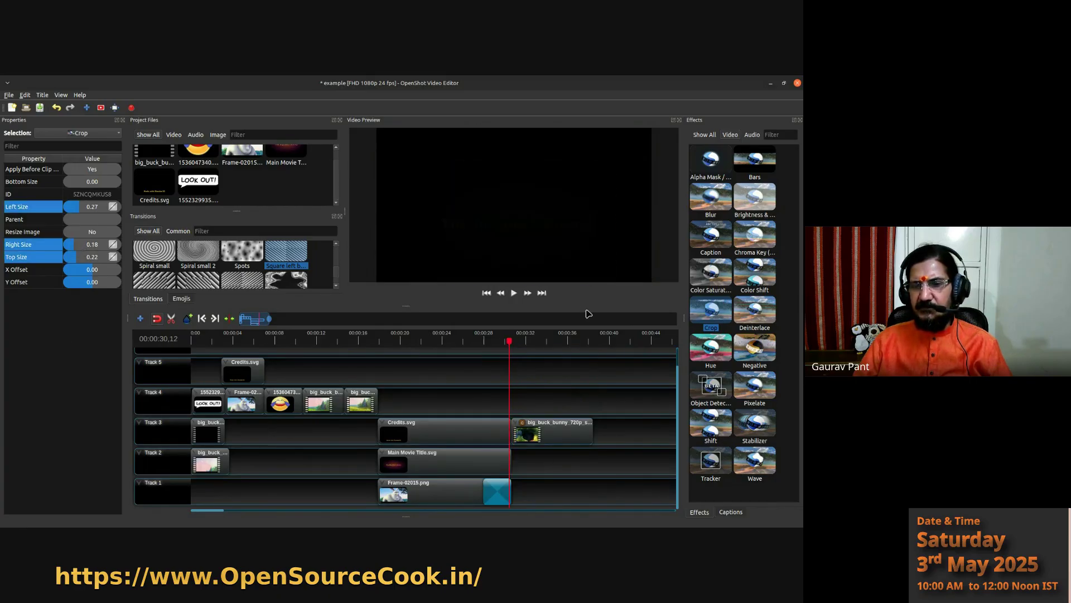
{"action": "left_click", "coordinate": [515, 293]}
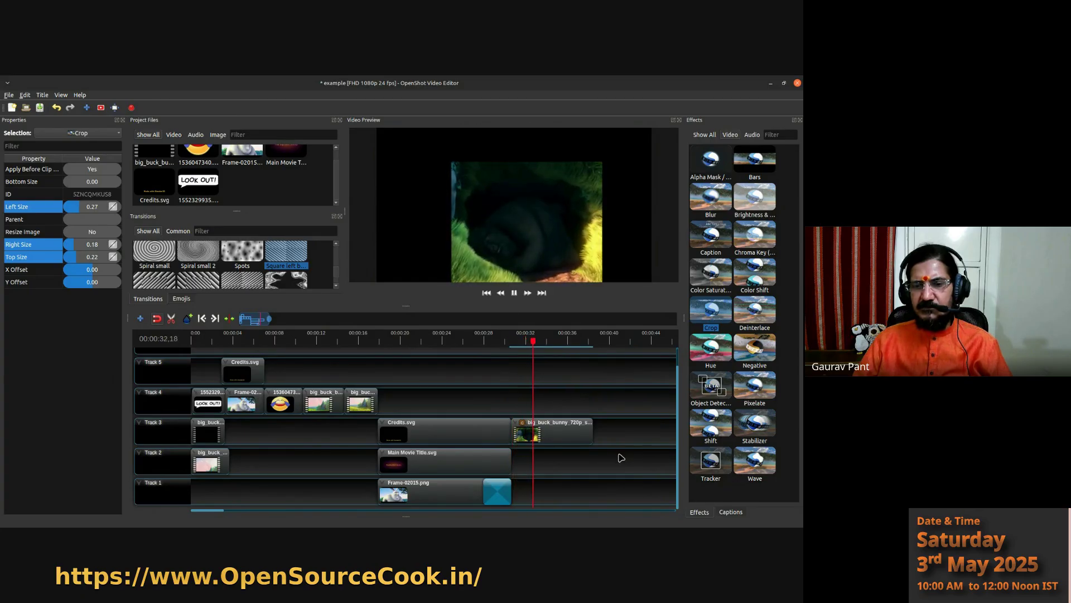
{"action": "left_click", "coordinate": [514, 293]}
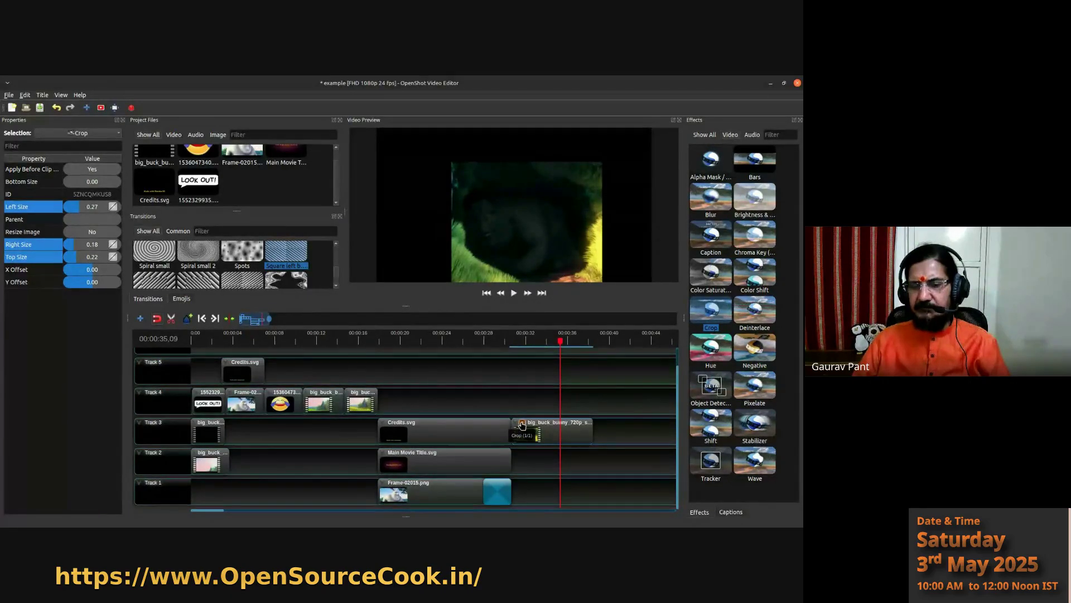
- Remove the Crop effect from the last Track 3 clip and shift the Track 5 Credits.svg clip to position 3.67
{"action": "right_click", "coordinate": [521, 425]}
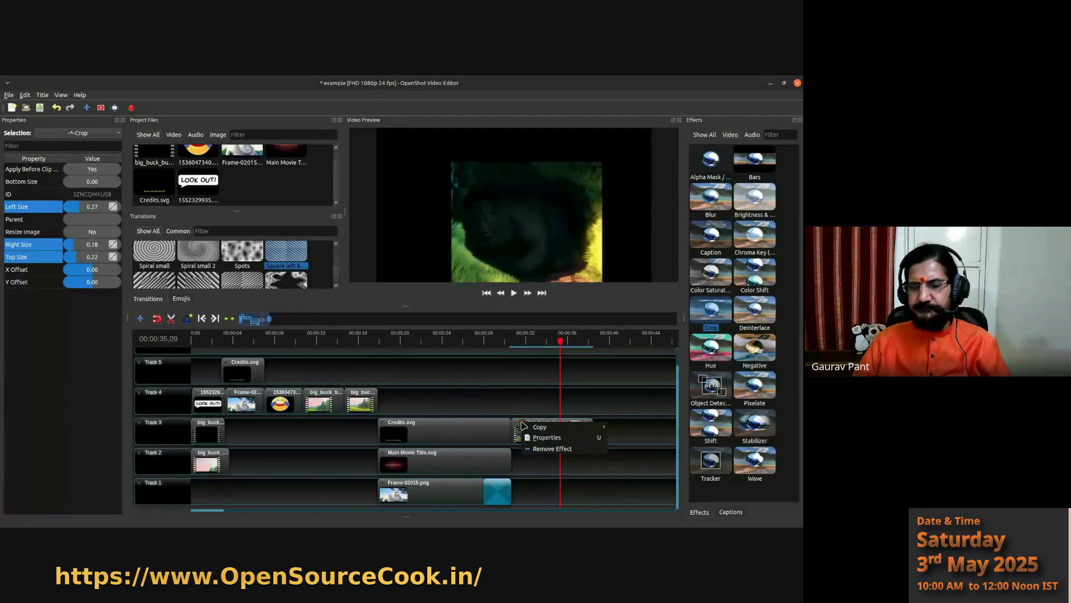
{"action": "left_click", "coordinate": [540, 450]}
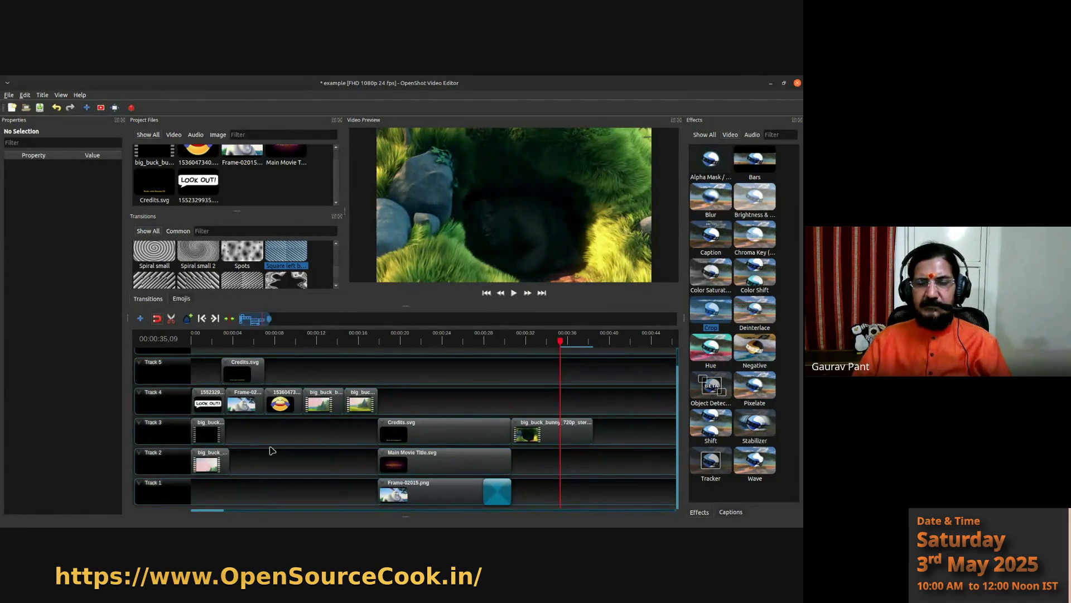
{"action": "mouse_move", "coordinate": [249, 370]}
{"action": "left_mouse_down"}
{"action": "mouse_move", "coordinate": [288, 370]}
{"action": "mouse_move", "coordinate": [246, 373]}
{"action": "mouse_move", "coordinate": [255, 375]}
{"action": "left_mouse_up"}
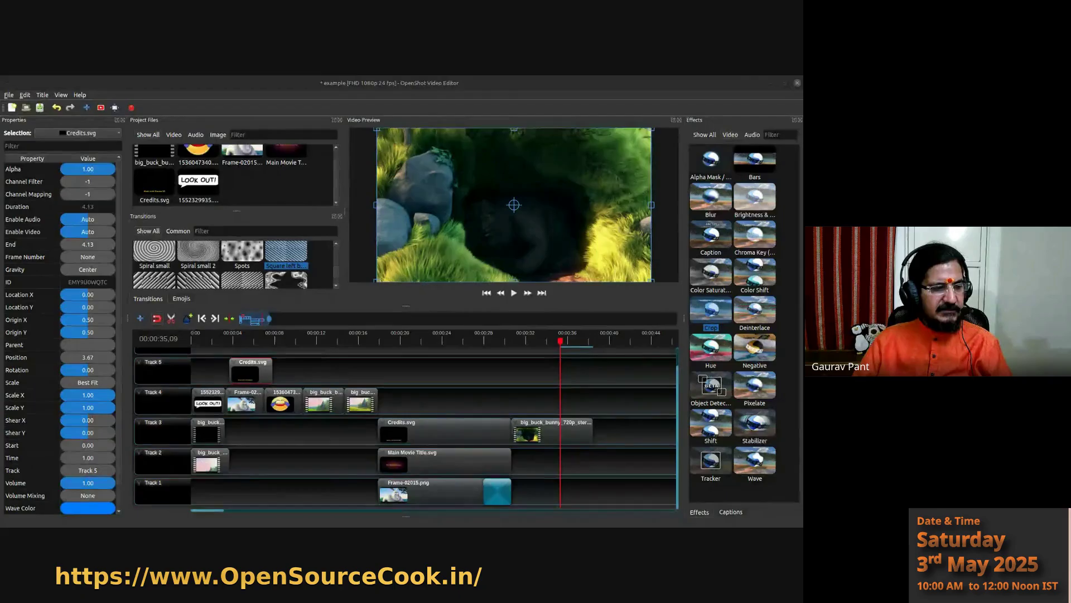
- Add daisyframe.png to the project and place it on Track 4 at 30.63, above the last Big Buck Bunny clip
{"action": "left_click_drag", "start_coordinate": [369, 400], "coordinate": [514, 400]}
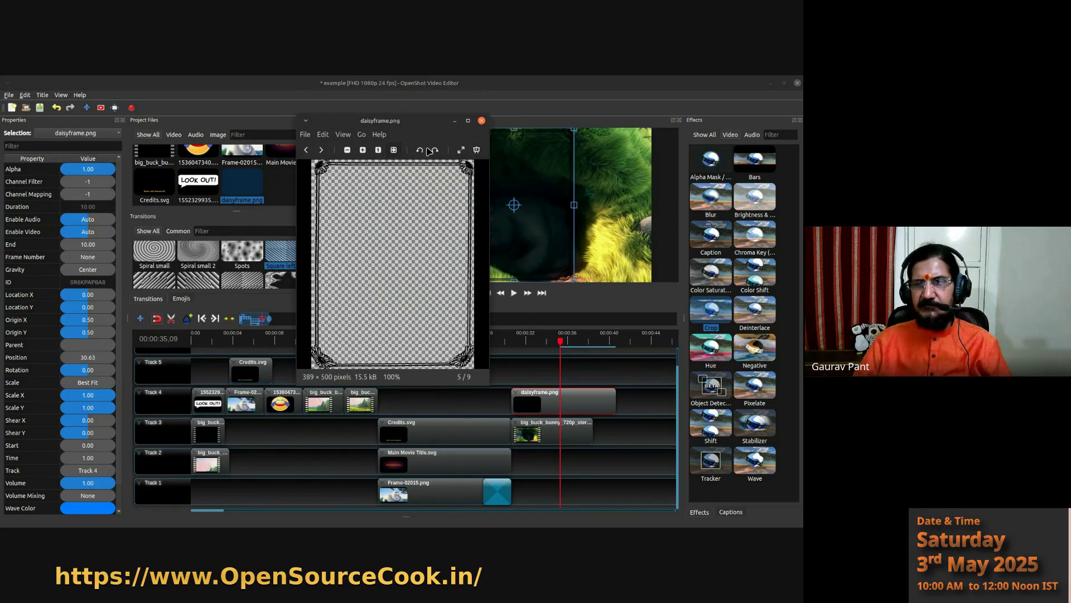
{"action": "left_click", "coordinate": [481, 121]}
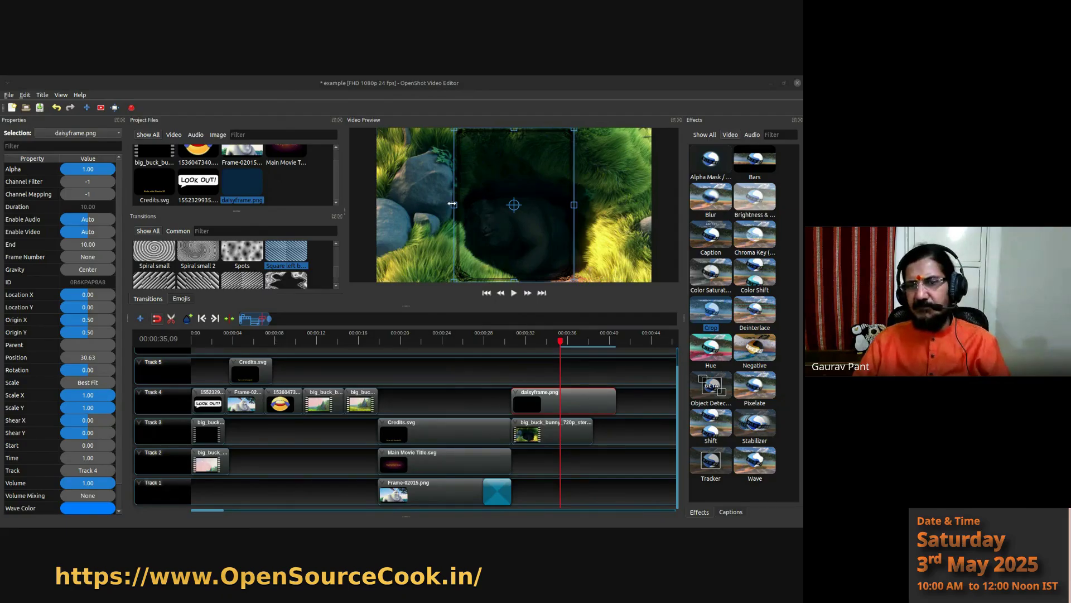
{"action": "left_click", "coordinate": [516, 382]}
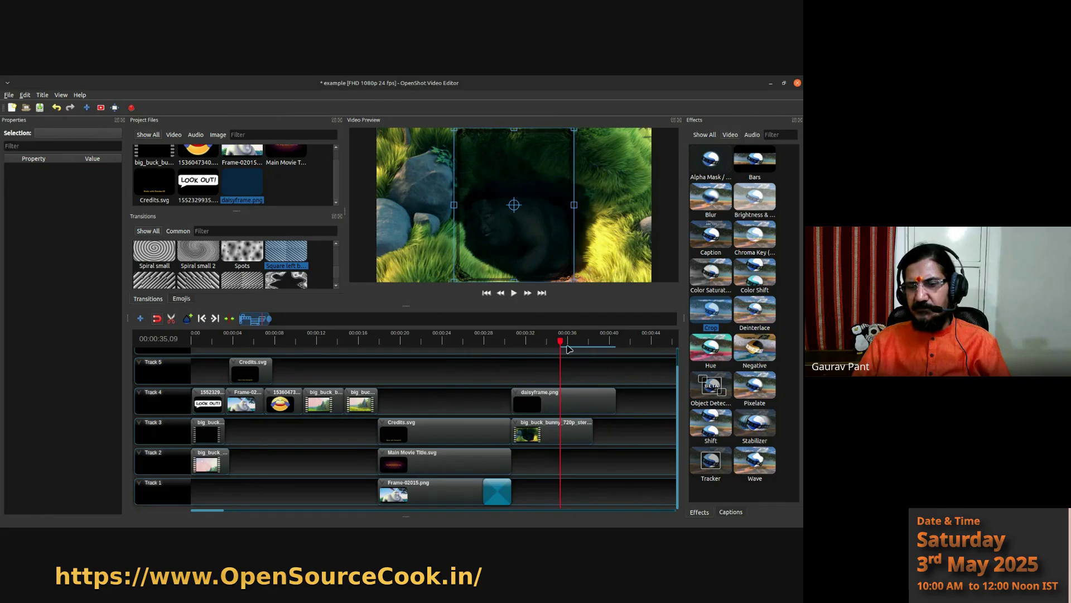
- Stretch daisyframe.png at 00:00:30,20 to Scale X 2.34 and Scale Y 1.01, and trim its clip end to 7.83
{"action": "left_click_drag", "start_coordinate": [560, 341], "coordinate": [513, 345]}
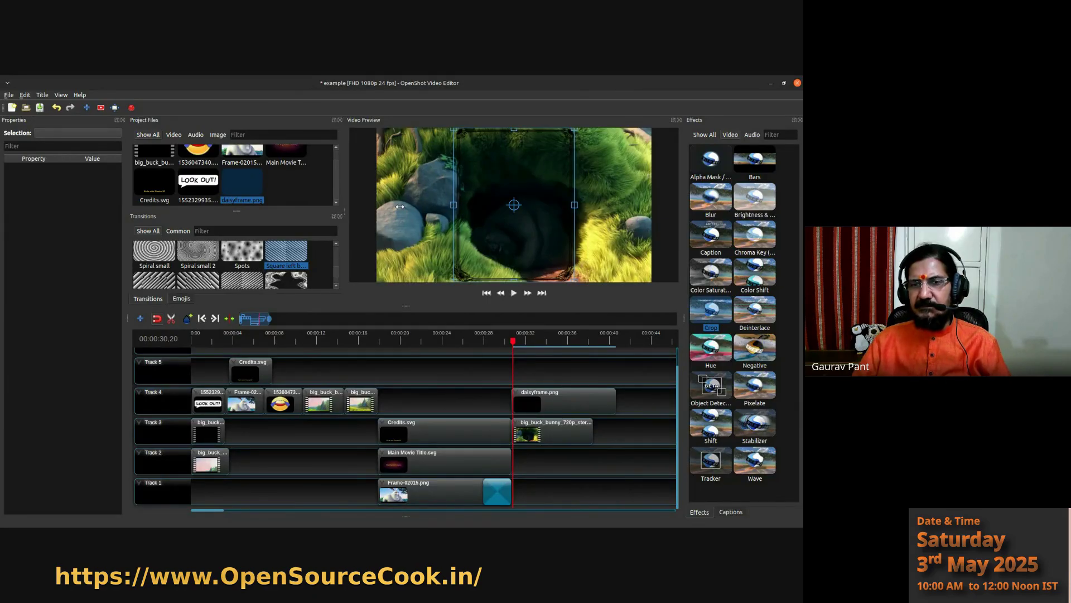
{"action": "left_click_drag", "start_coordinate": [400, 206], "coordinate": [374, 205]}
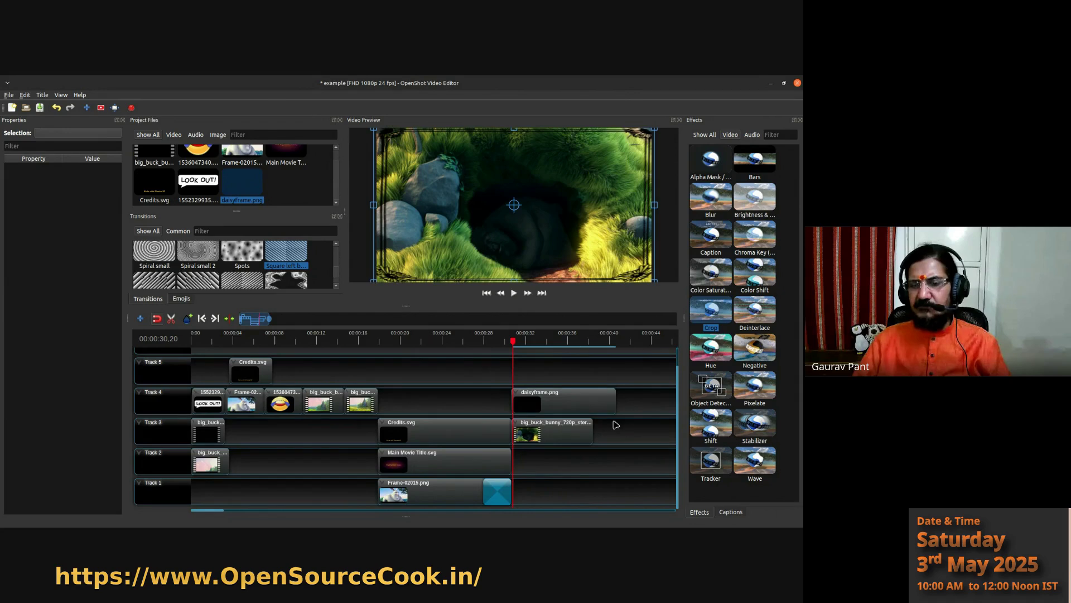
{"action": "left_click_drag", "start_coordinate": [616, 405], "coordinate": [592, 406]}
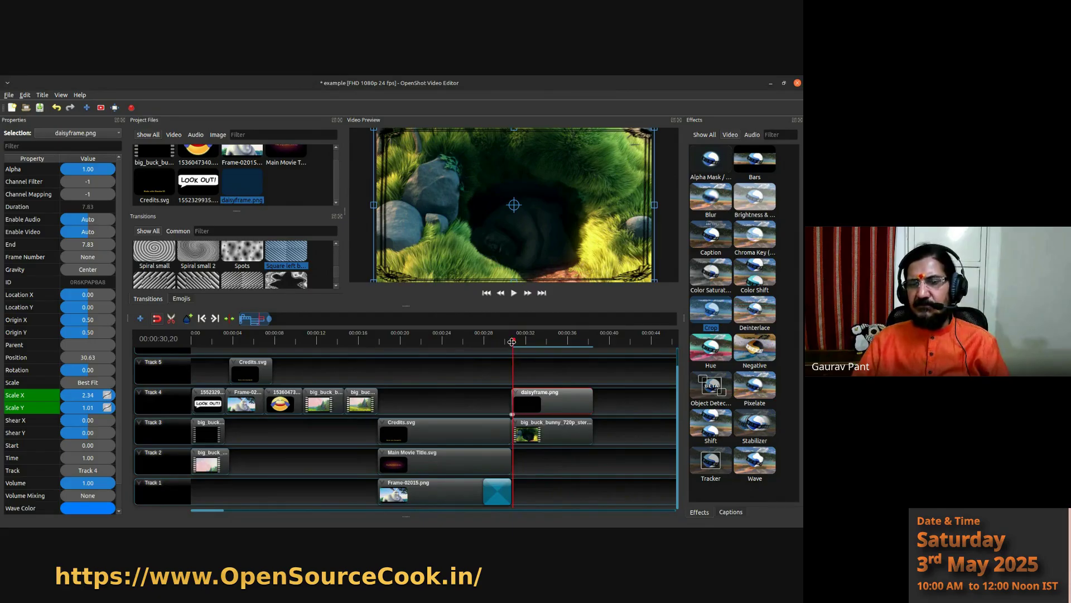
- Preview the framed clip from 00:00:30,01, save the project and return to 00:00:33,12
{"action": "left_click_drag", "start_coordinate": [512, 341], "coordinate": [505, 341]}
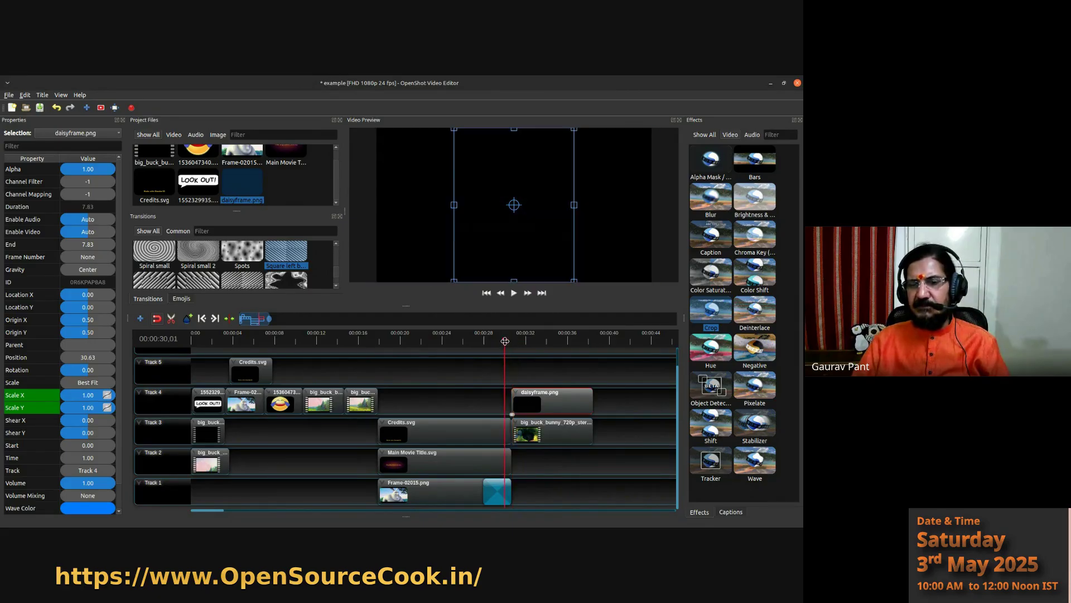
{"action": "left_click", "coordinate": [514, 292]}
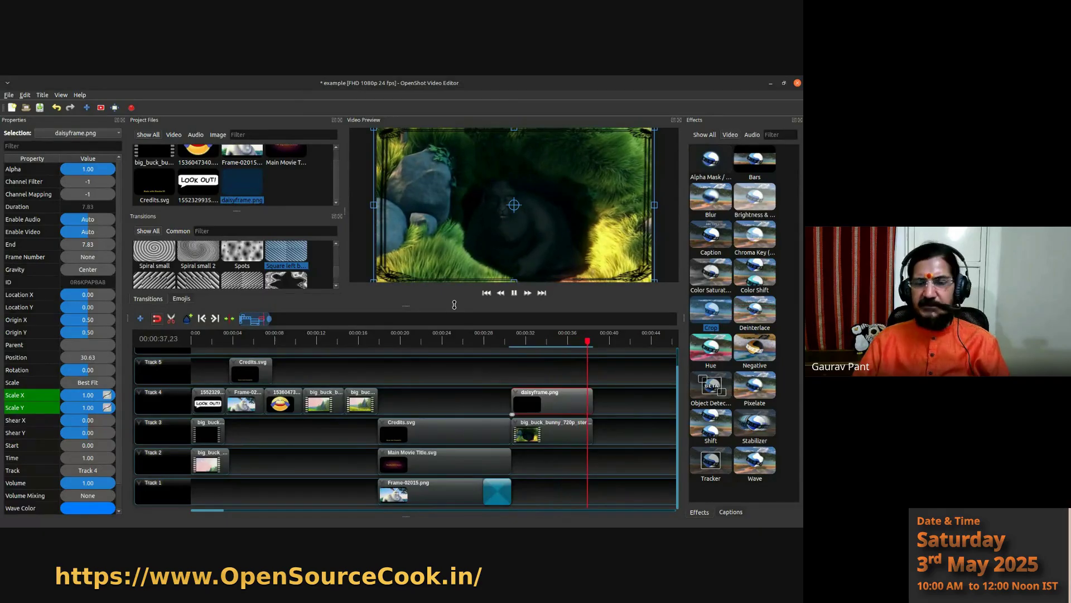
{"action": "key", "text": "space"}
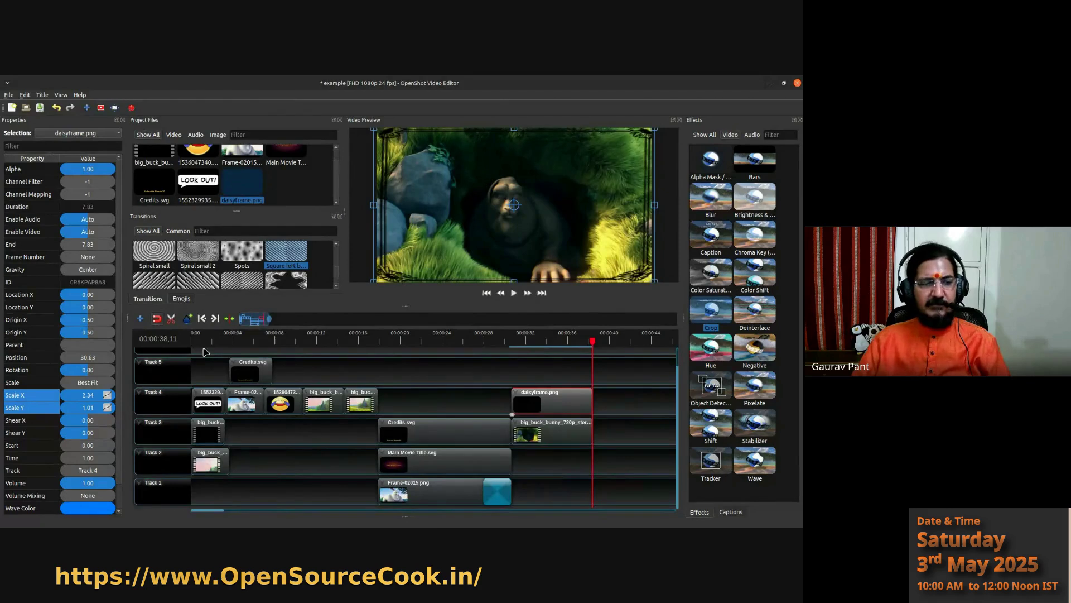
{"action": "key", "text": "ctrl+s"}
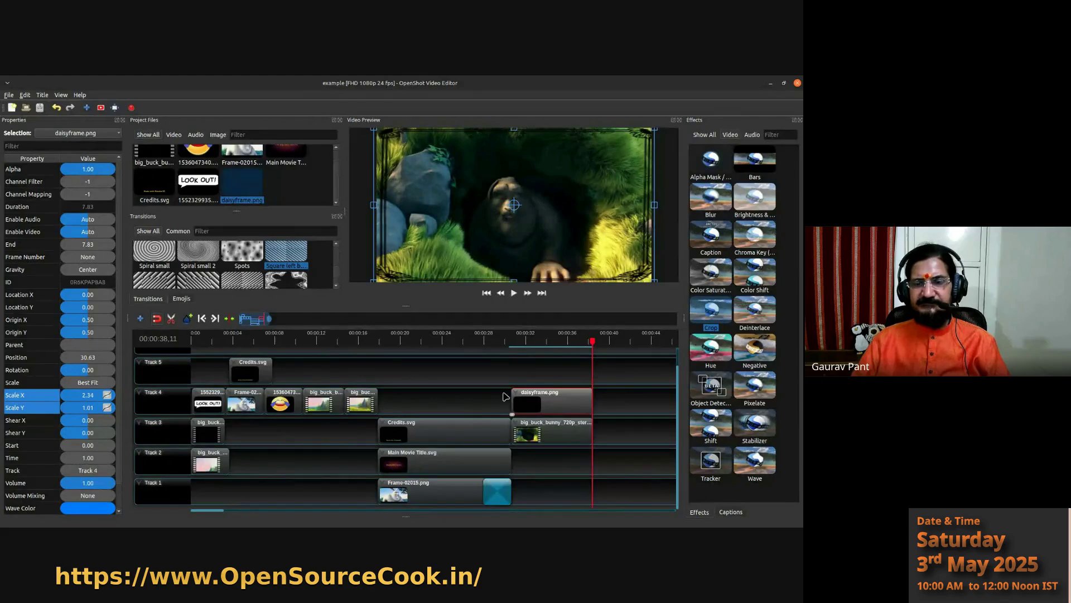
{"action": "left_click", "coordinate": [541, 341]}
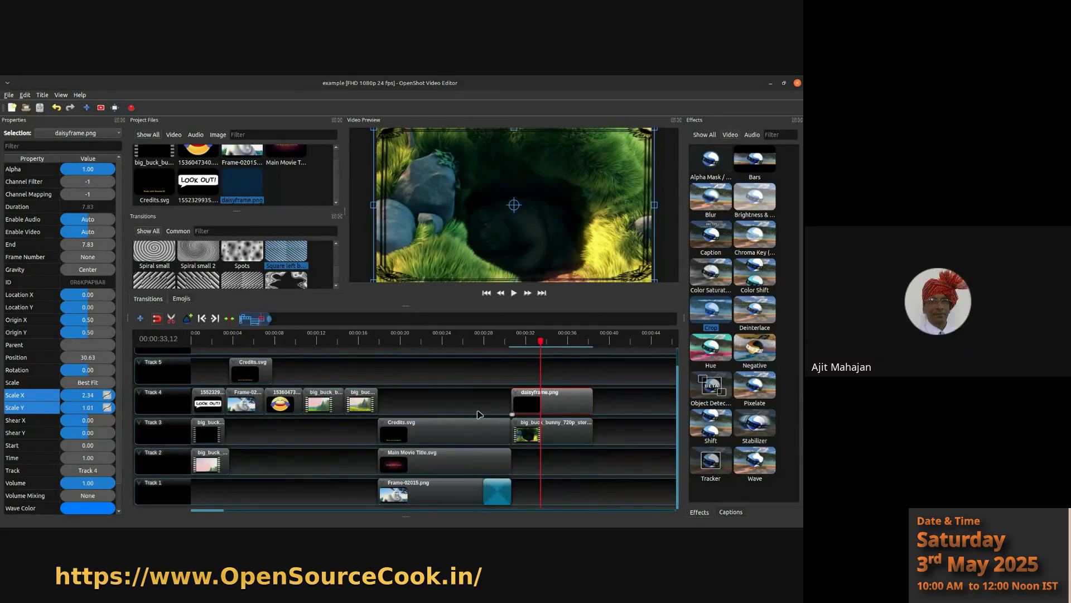